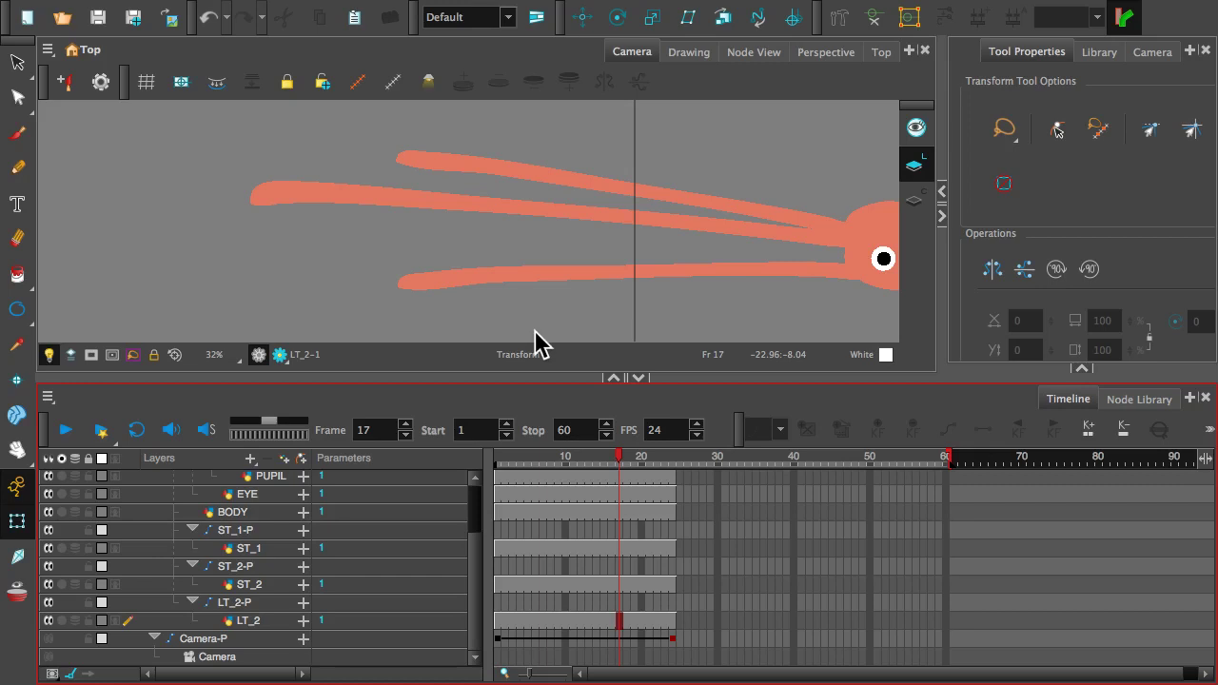
# - Undo the removal of the LT_1 tentacle, its peg and its deformation group
pyautogui.scroll(-3, 677, 291)
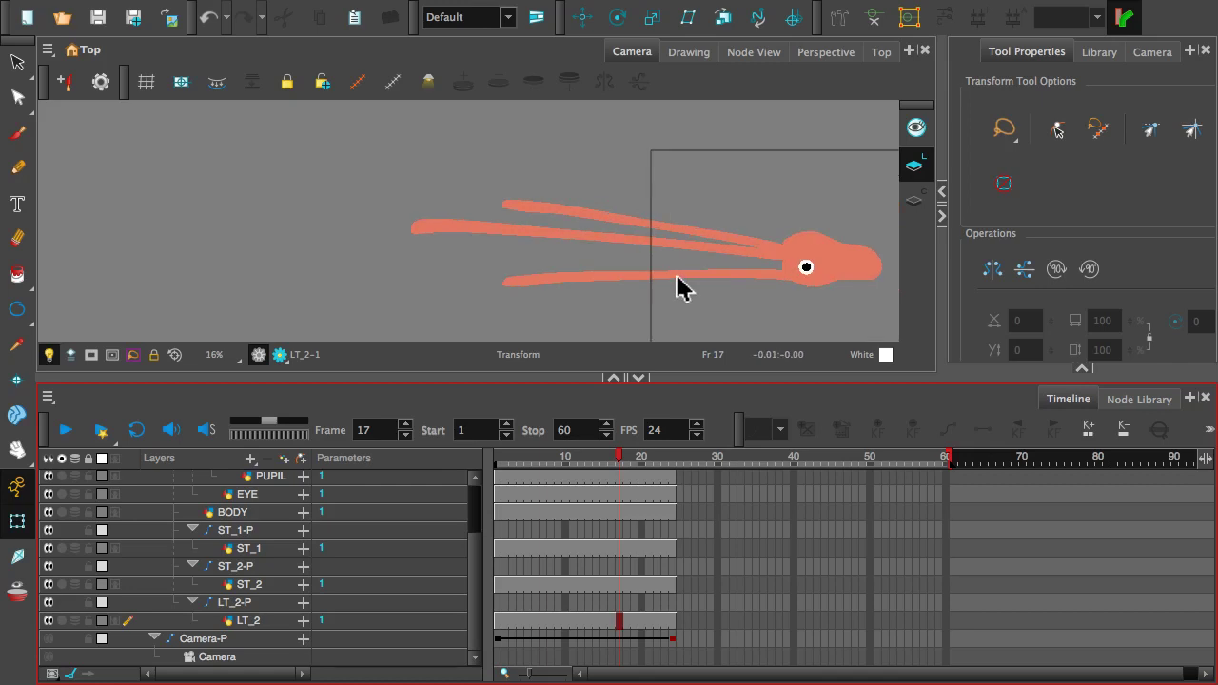
pyautogui.hotkey('ctrl', 'z')
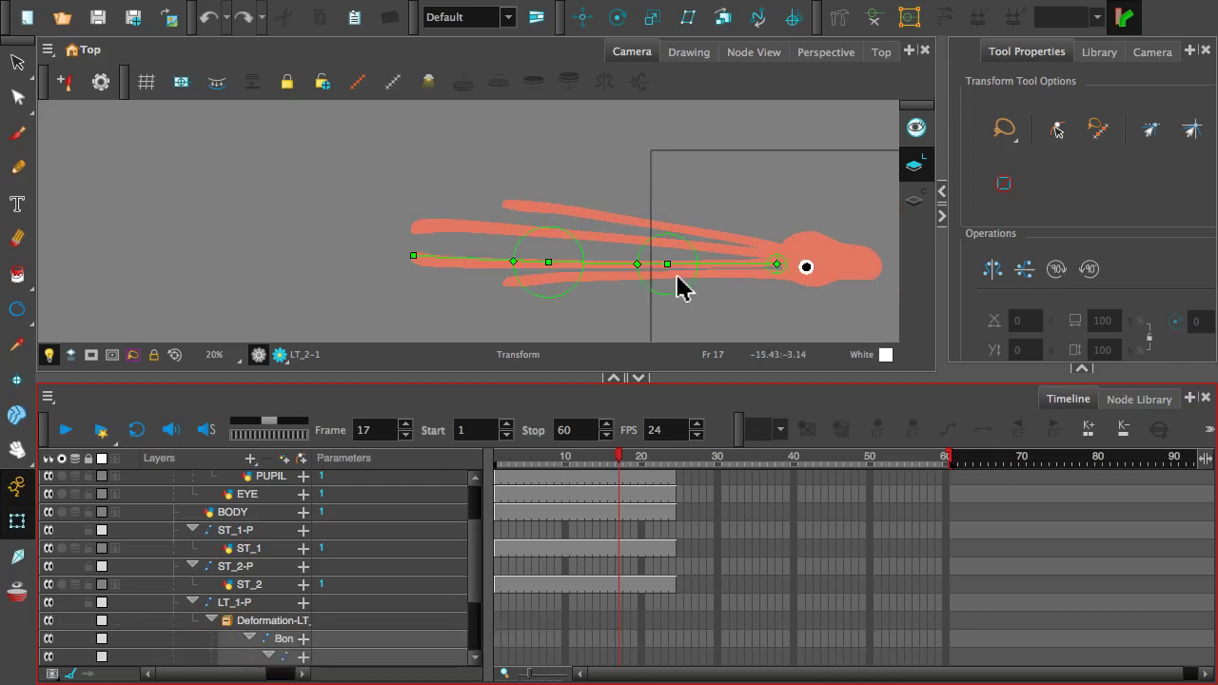
pyautogui.click(263, 621)
pyautogui.scroll(-3, 343, 592)
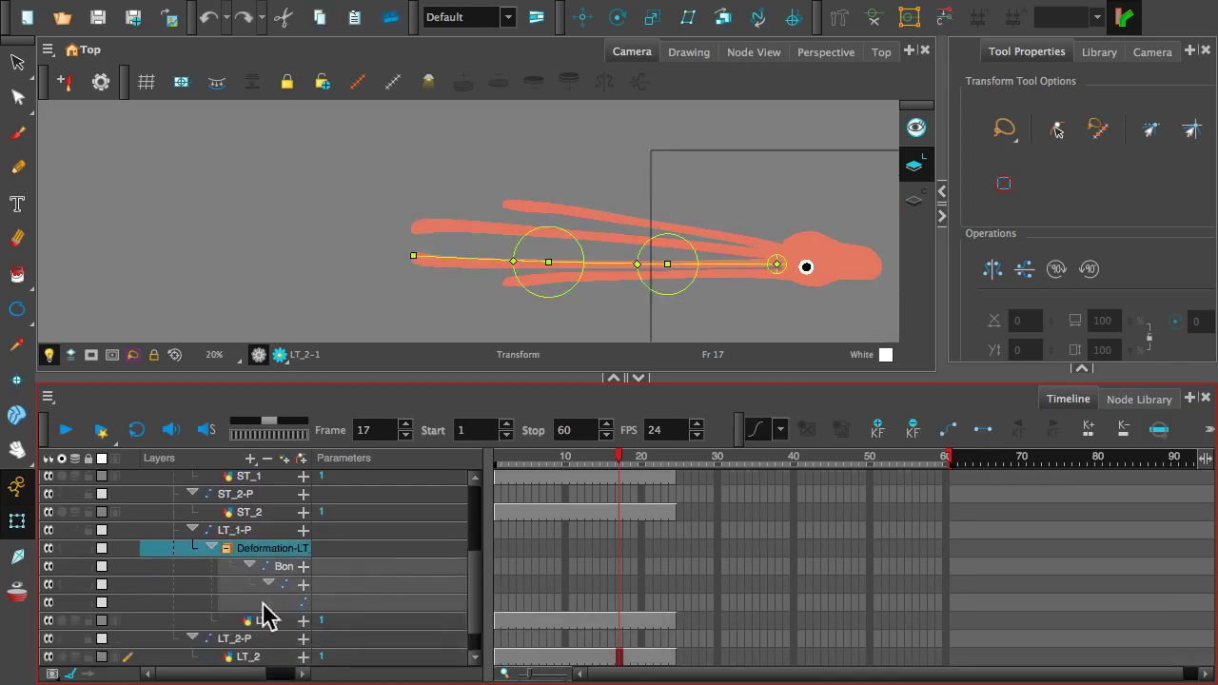
pyautogui.rightClick(268, 550)
pyautogui.click(303, 35)
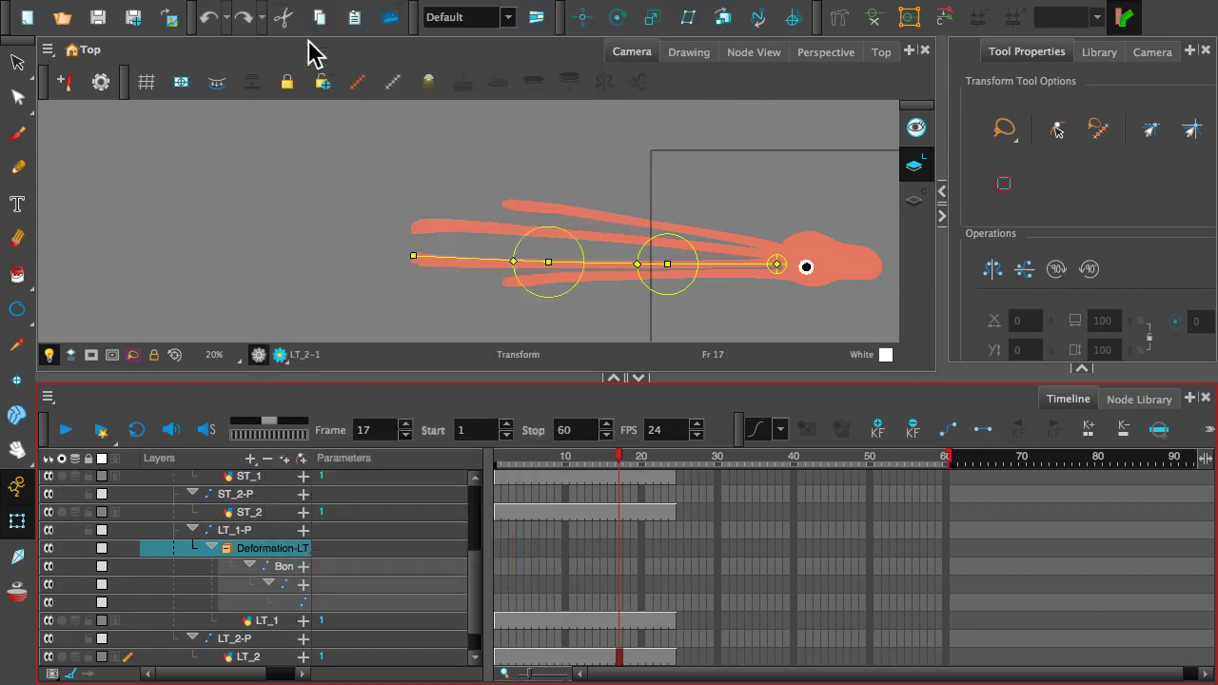
pyautogui.hotkey('ctrl', 'z')
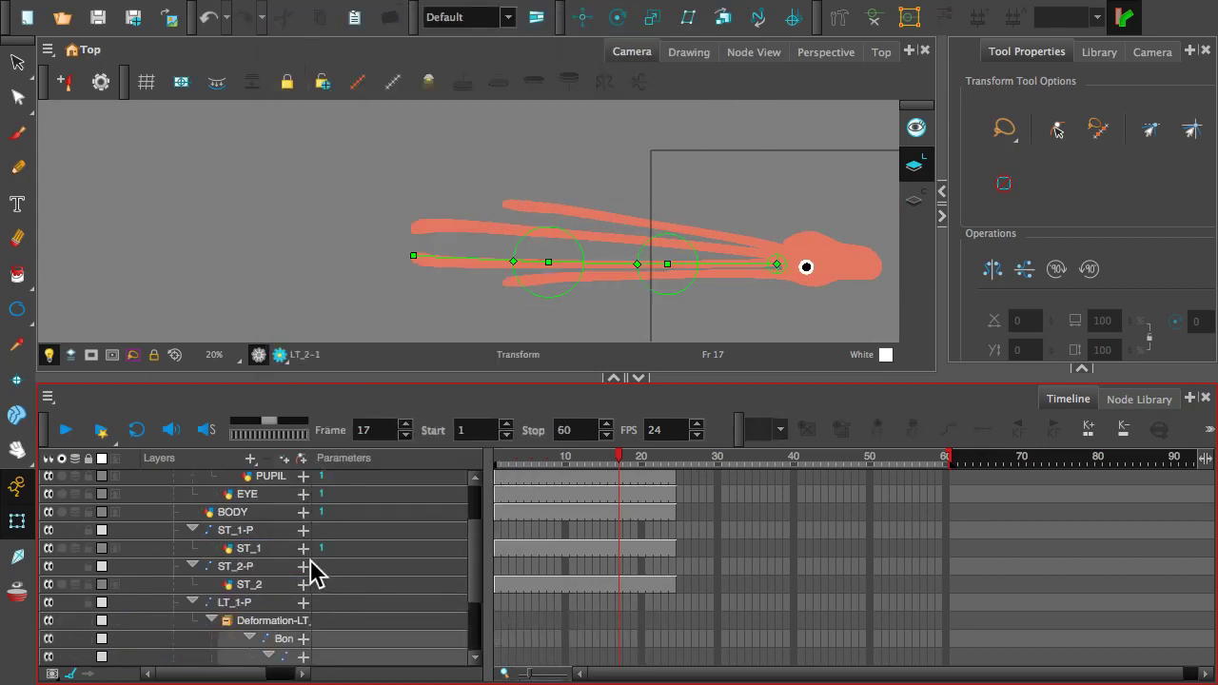
# - Delete the deformation group under the LT_1-P peg, keeping the LT_1 drawing
pyautogui.click(242, 624)
pyautogui.scroll(-1, 257, 626)
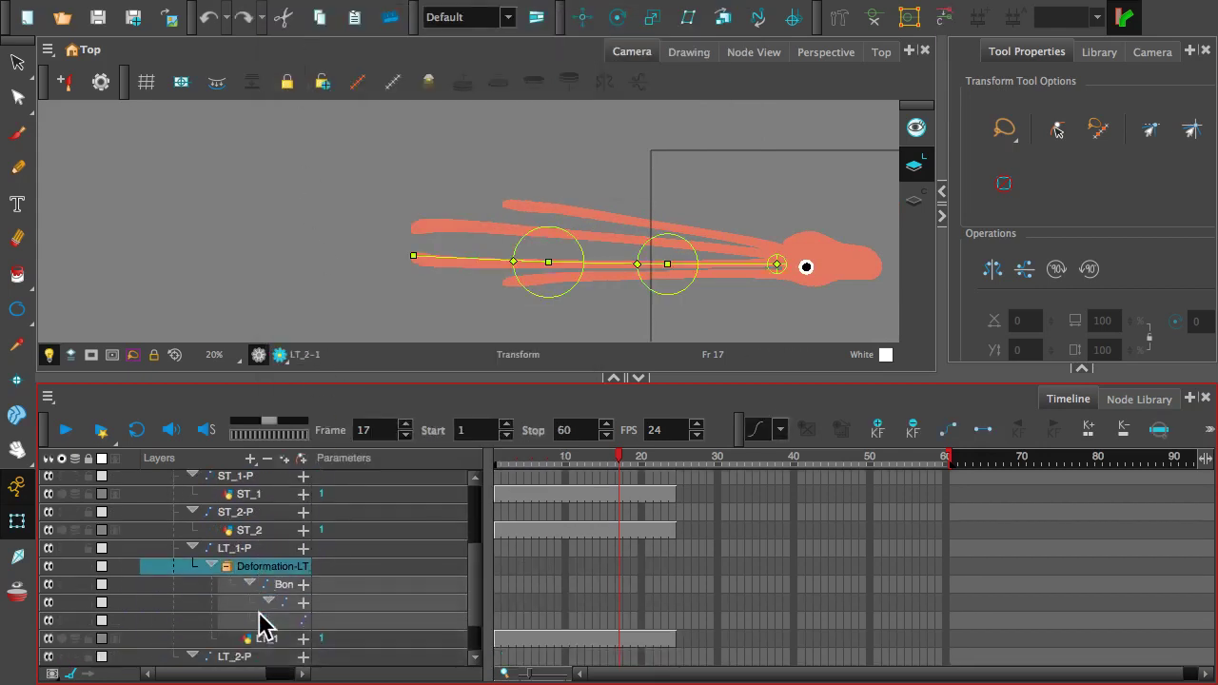
pyautogui.press('Delete')
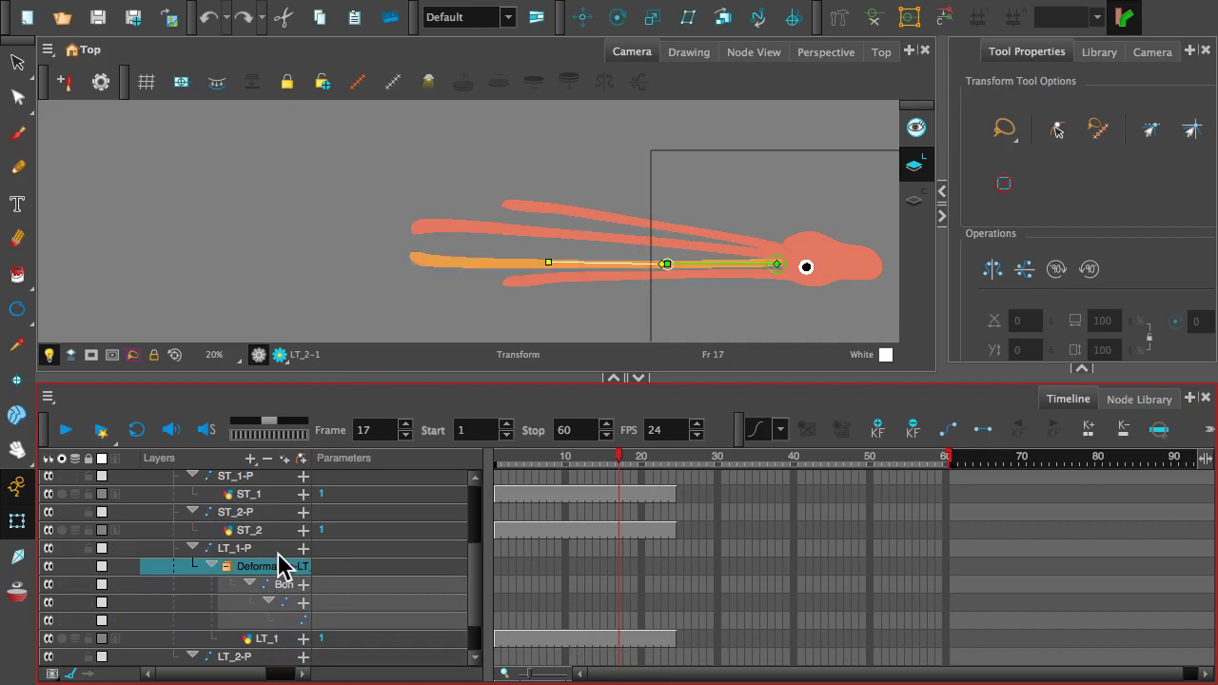
pyautogui.scroll(2, 169, 534)
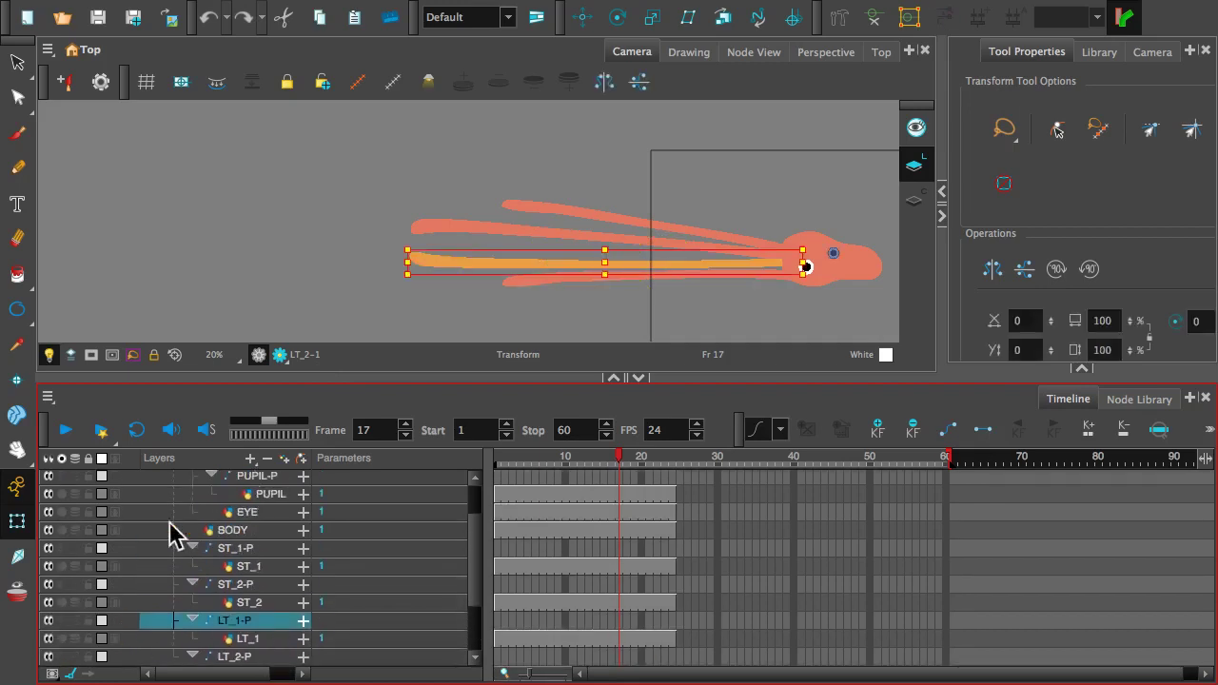
# - Collapse the MASTER-P layer hierarchy in the timeline
pyautogui.scroll(-2, 150, 517)
pyautogui.scroll(2, 106, 521)
pyautogui.scroll(1, 107, 521)
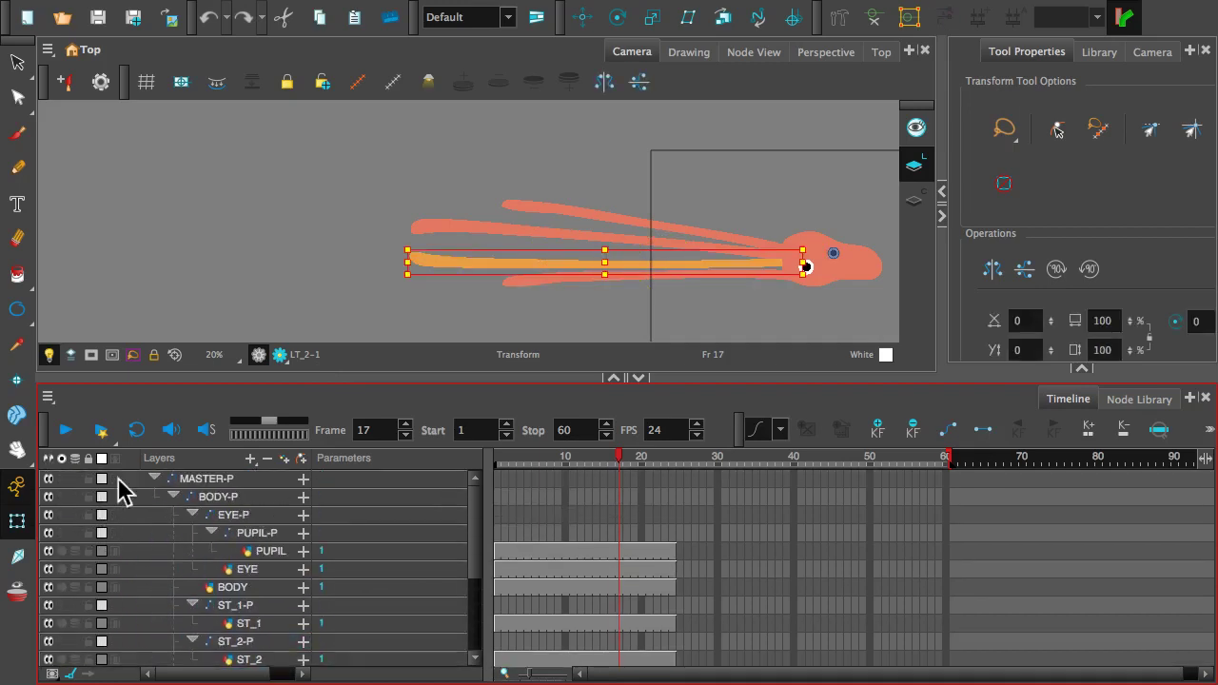
pyautogui.click(154, 479)
pyautogui.click(203, 577)
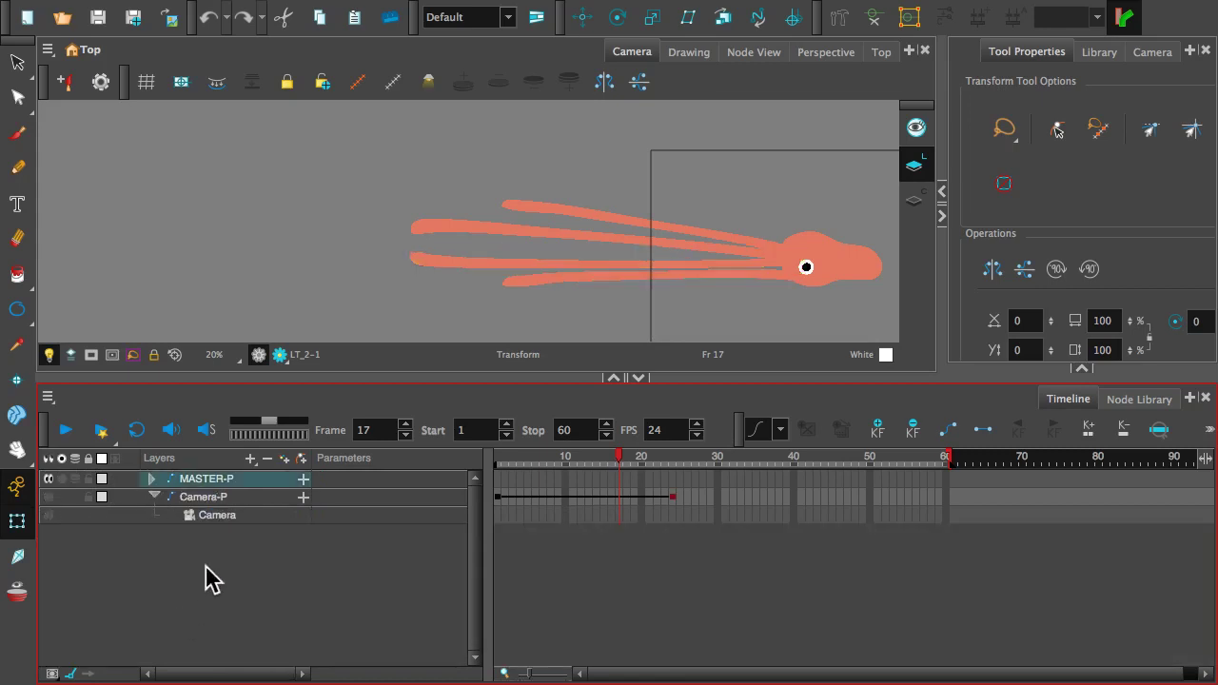
# - Enable the Camera-P peg and its Camera layer, and scrub between frames 8 and 22 to check the camera move
pyautogui.click(199, 496)
pyautogui.click(48, 497)
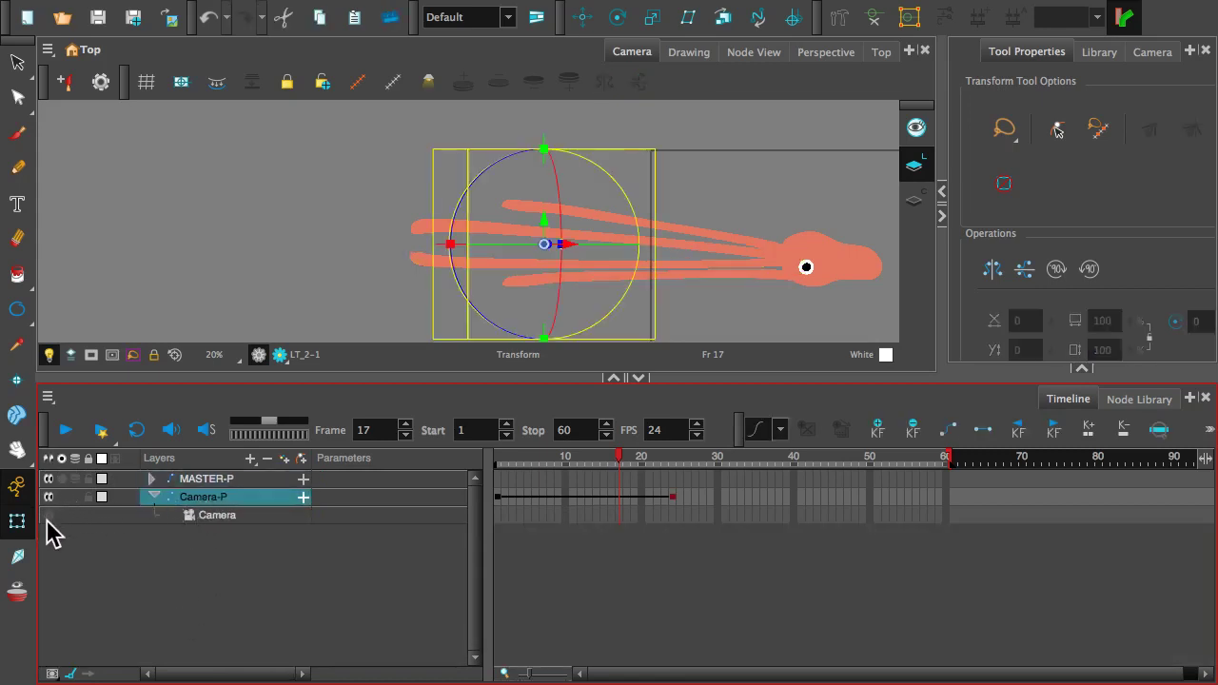
pyautogui.click(49, 515)
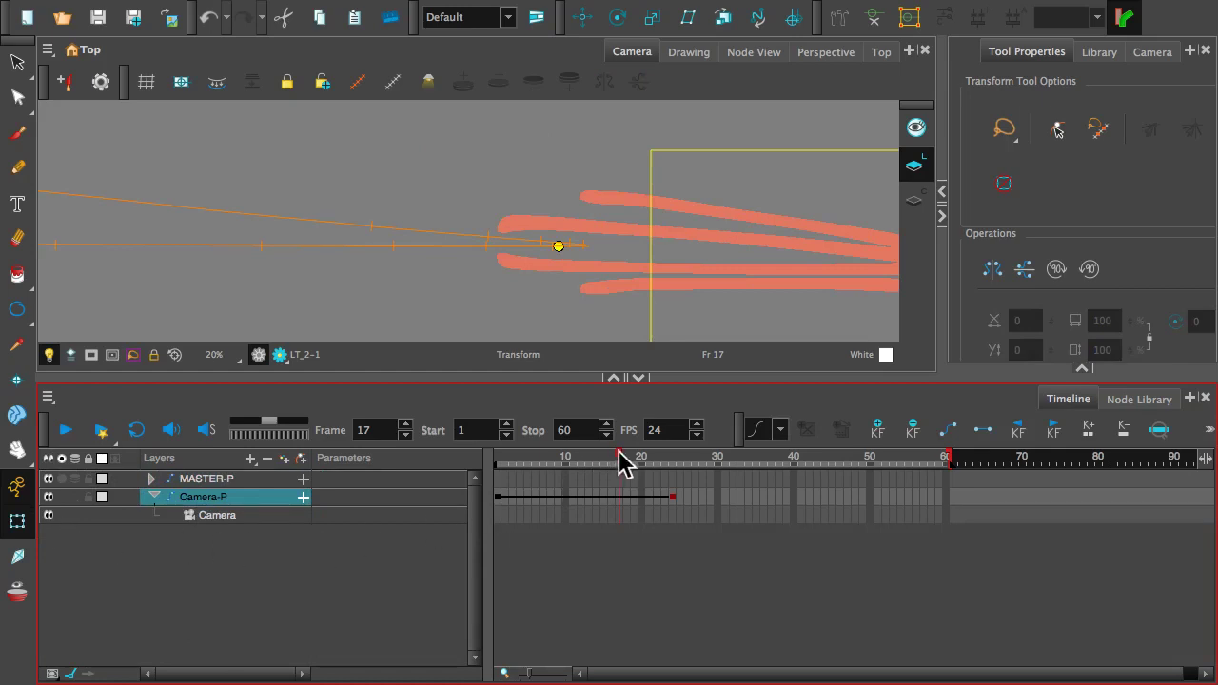
pyautogui.moveTo(623, 463); pyautogui.dragTo(552, 464)
pyautogui.scroll(-5, 530, 264)
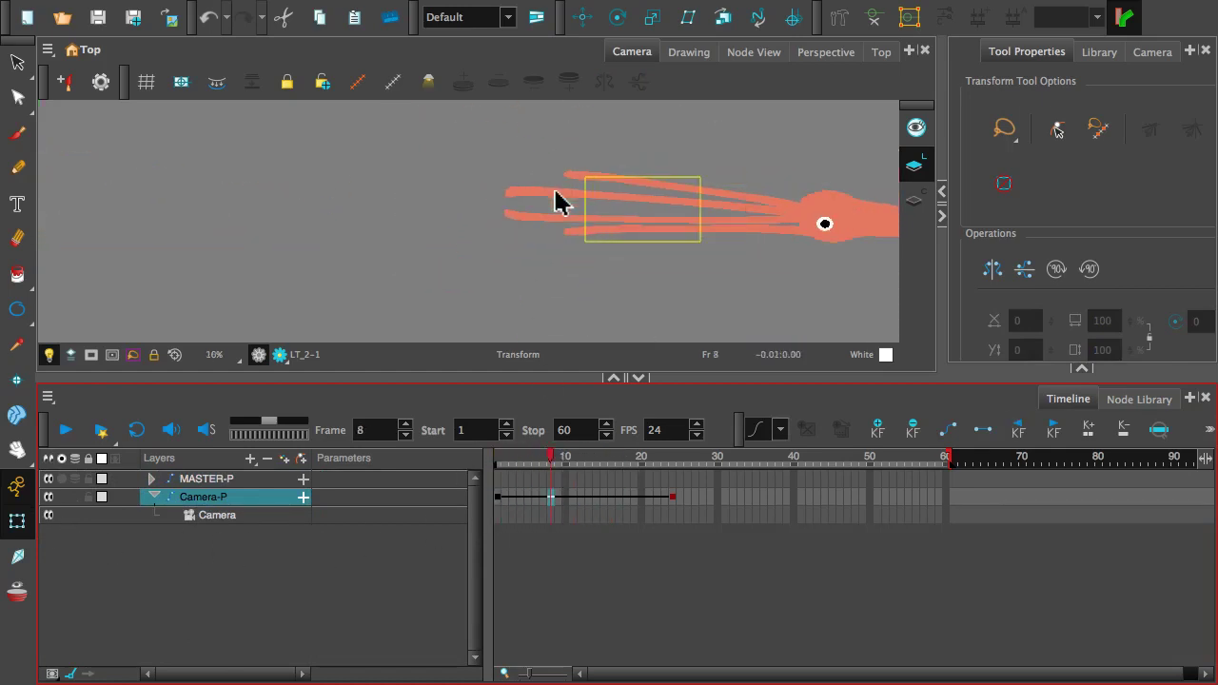
pyautogui.moveTo(552, 463); pyautogui.dragTo(657, 456)
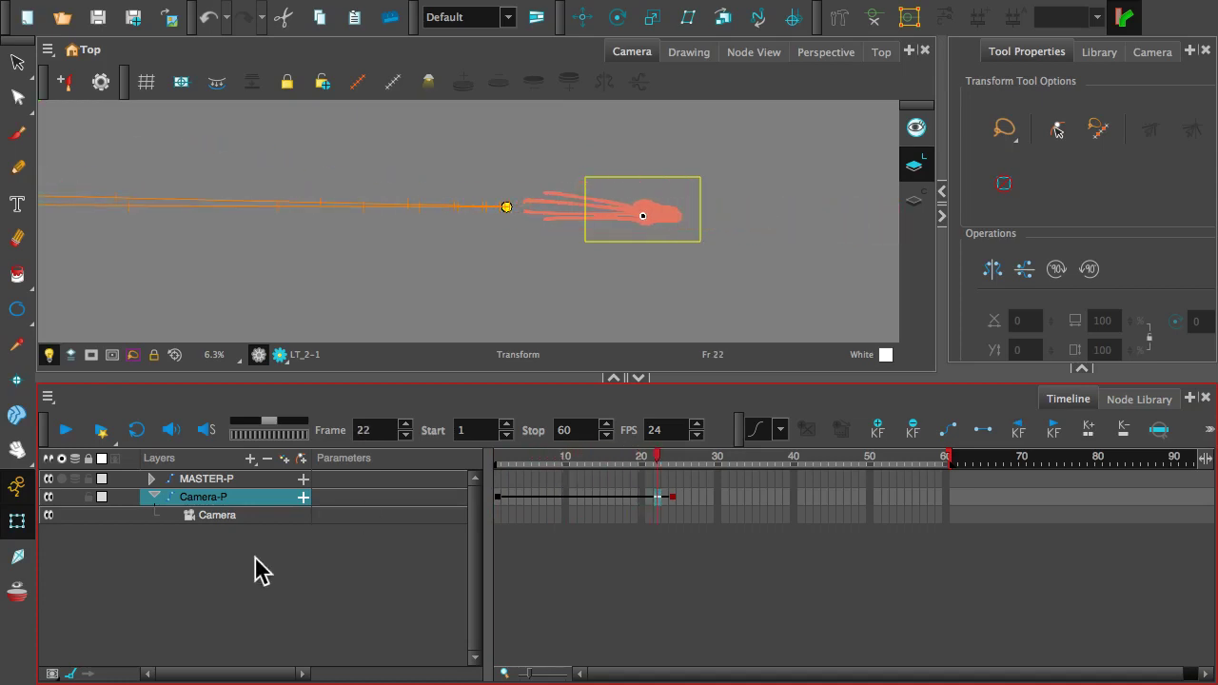
# - Disable the Camera layer and its Camera-P peg, and scrub back to frame 6
pyautogui.click(49, 516)
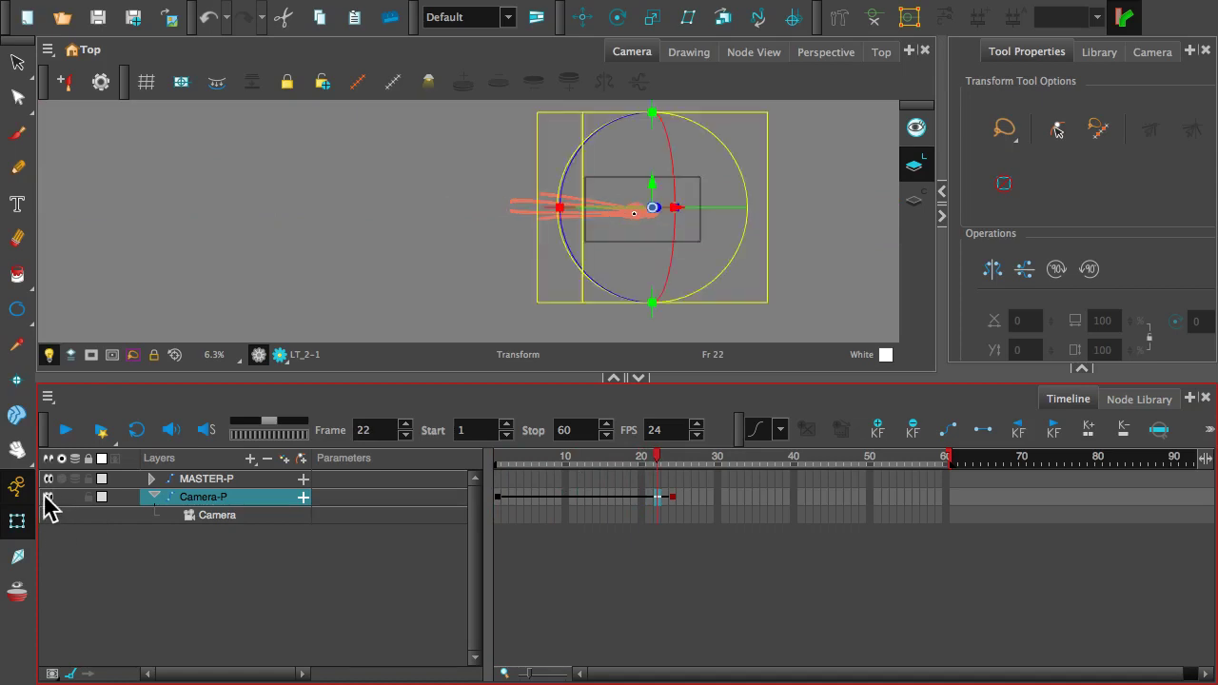
pyautogui.click(47, 496)
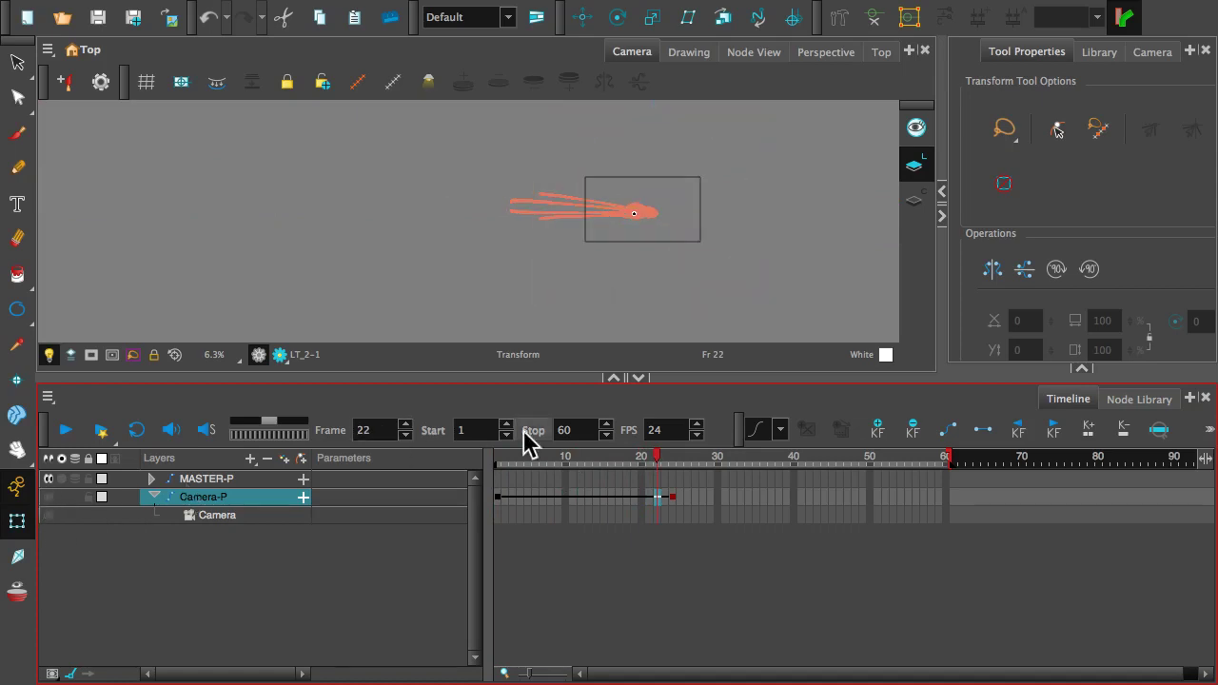
pyautogui.moveTo(663, 466); pyautogui.dragTo(536, 467)
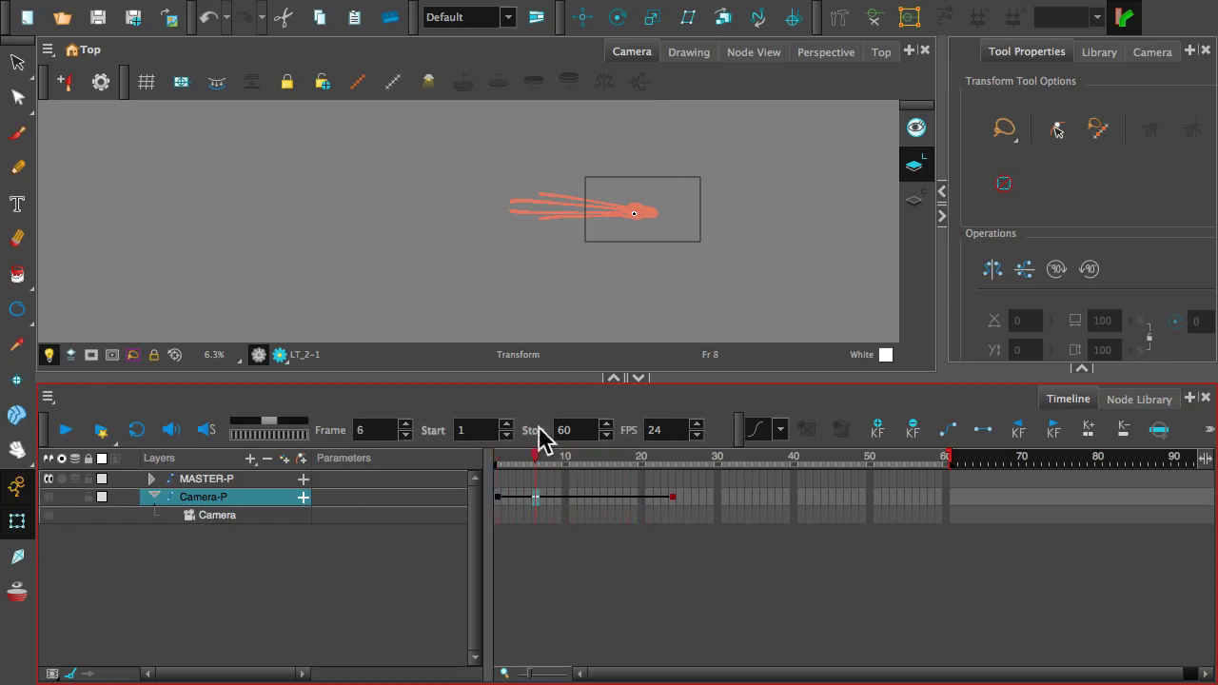
# - Reset the Camera view to frame the squid and move the playhead to frame 1
pyautogui.scroll(2, 631, 254)
pyautogui.scroll(1, 655, 304)
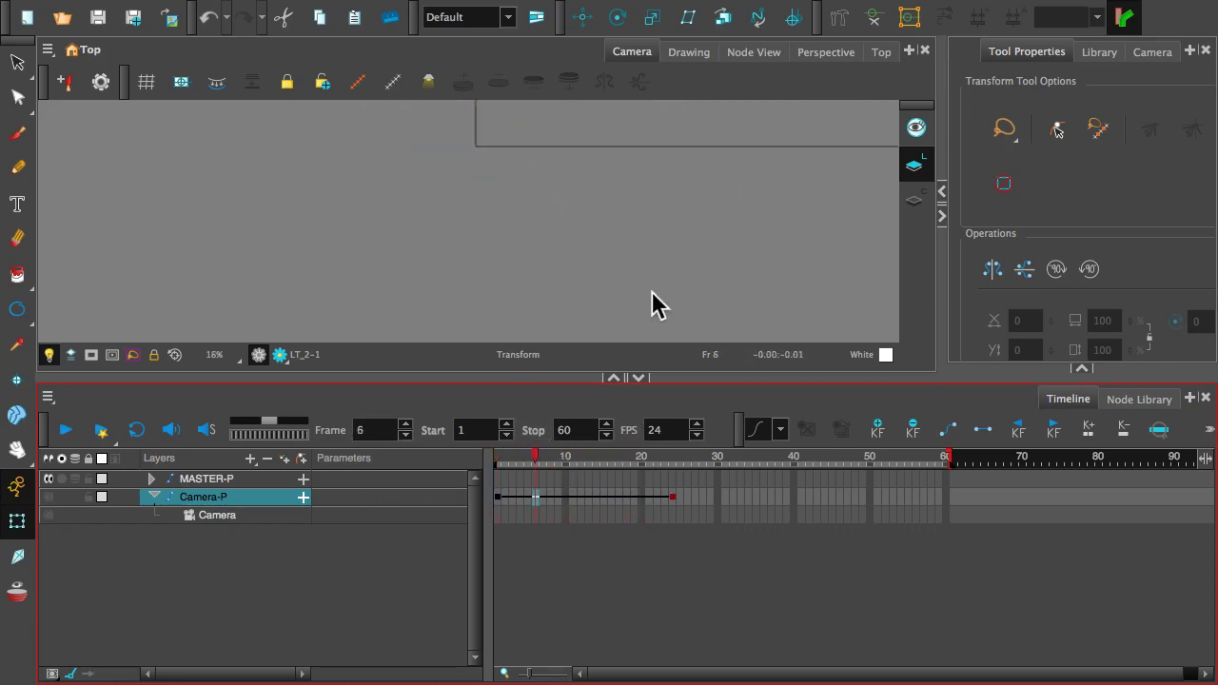
pyautogui.click(207, 357)
pyautogui.click(179, 371)
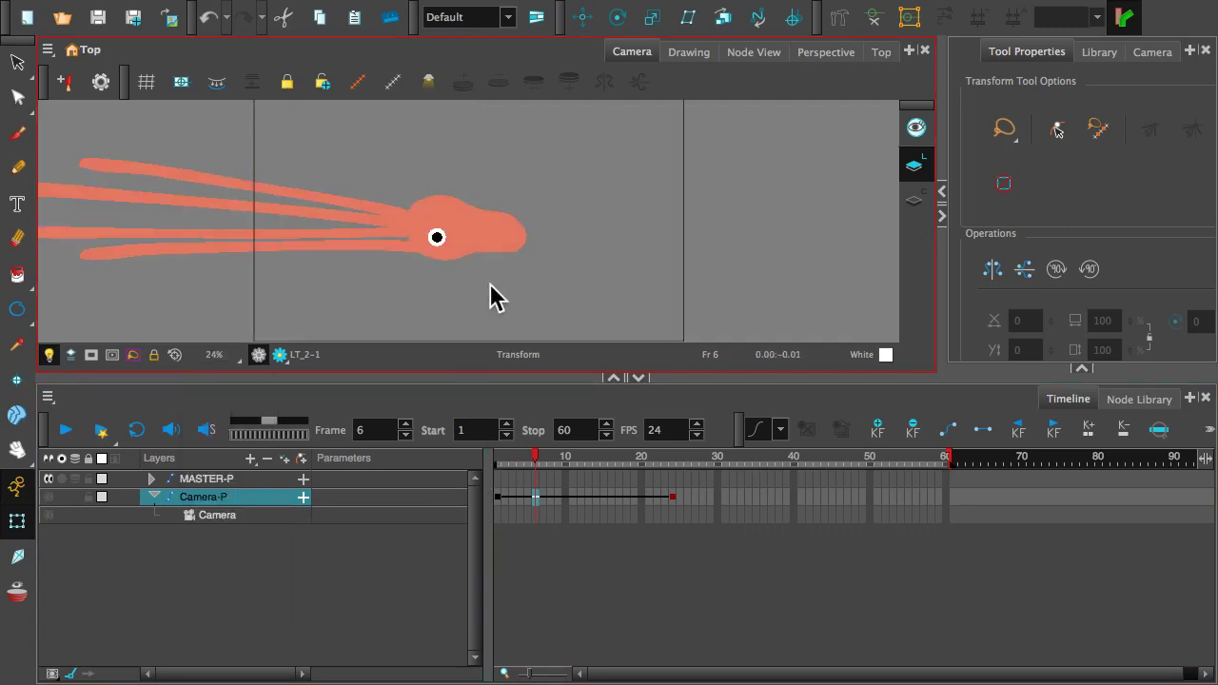
pyautogui.moveTo(477, 380); pyautogui.dragTo(498, 511)
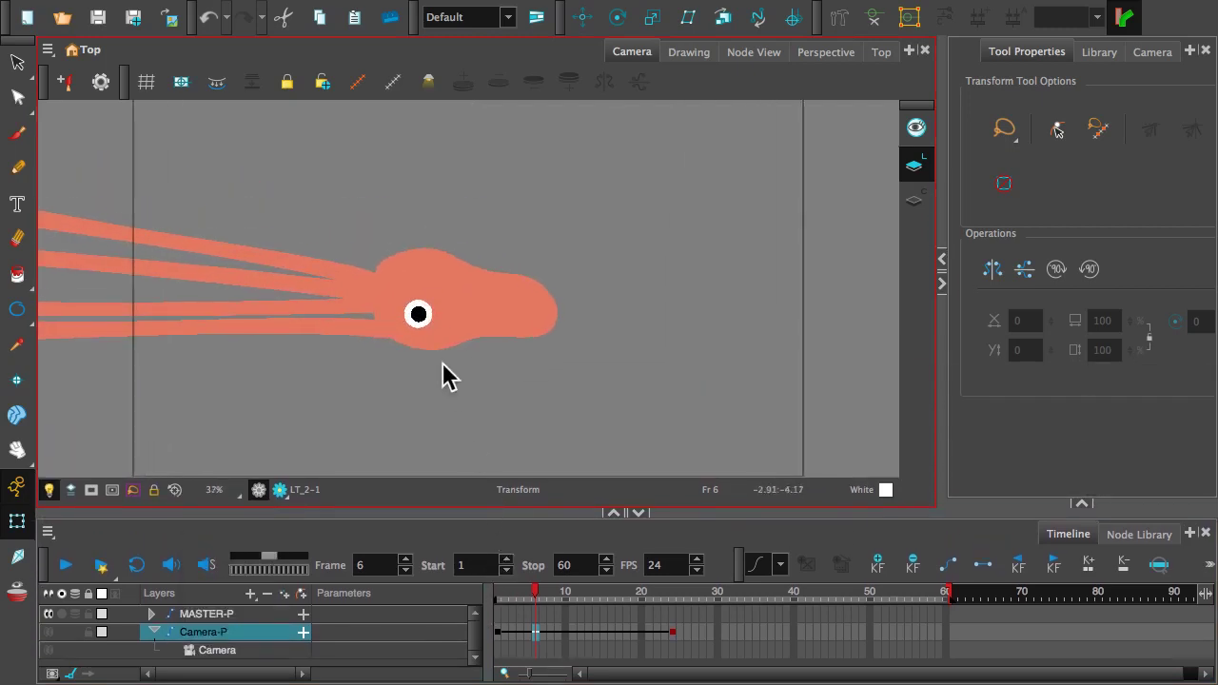
pyautogui.moveTo(536, 597); pyautogui.dragTo(476, 625)
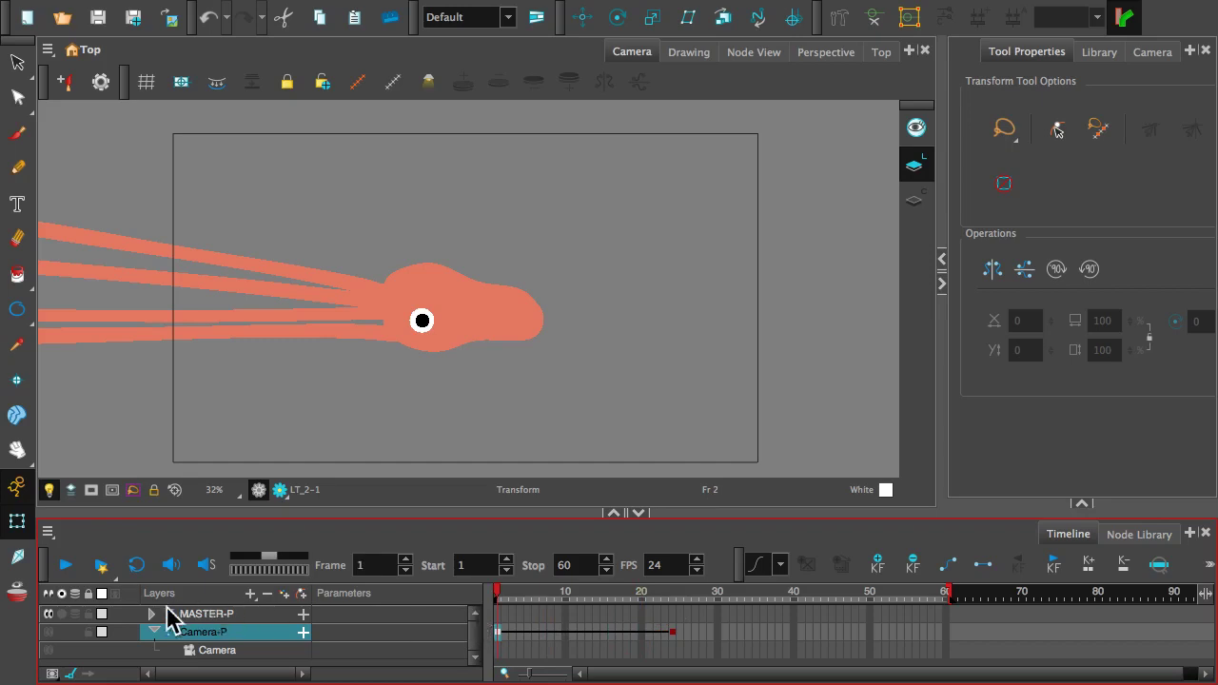
# - Expand the MASTER-P hierarchy and select the LT_1-P peg
pyautogui.click(148, 614)
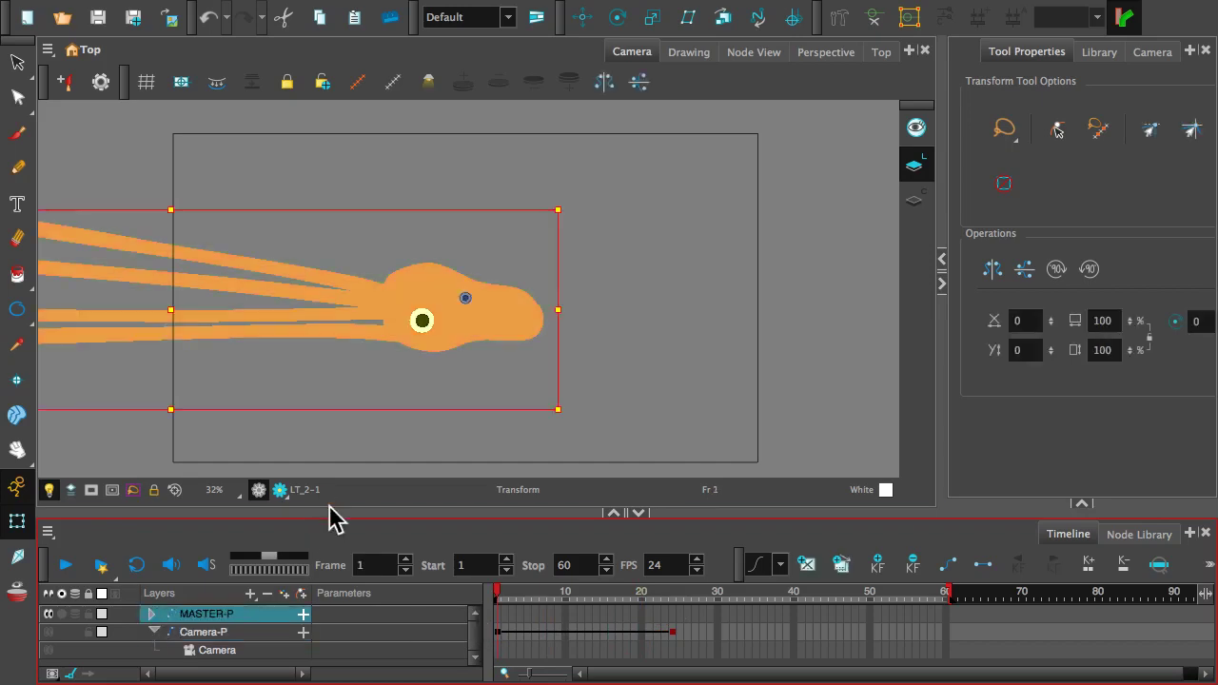
pyautogui.moveTo(315, 513); pyautogui.dragTo(321, 389)
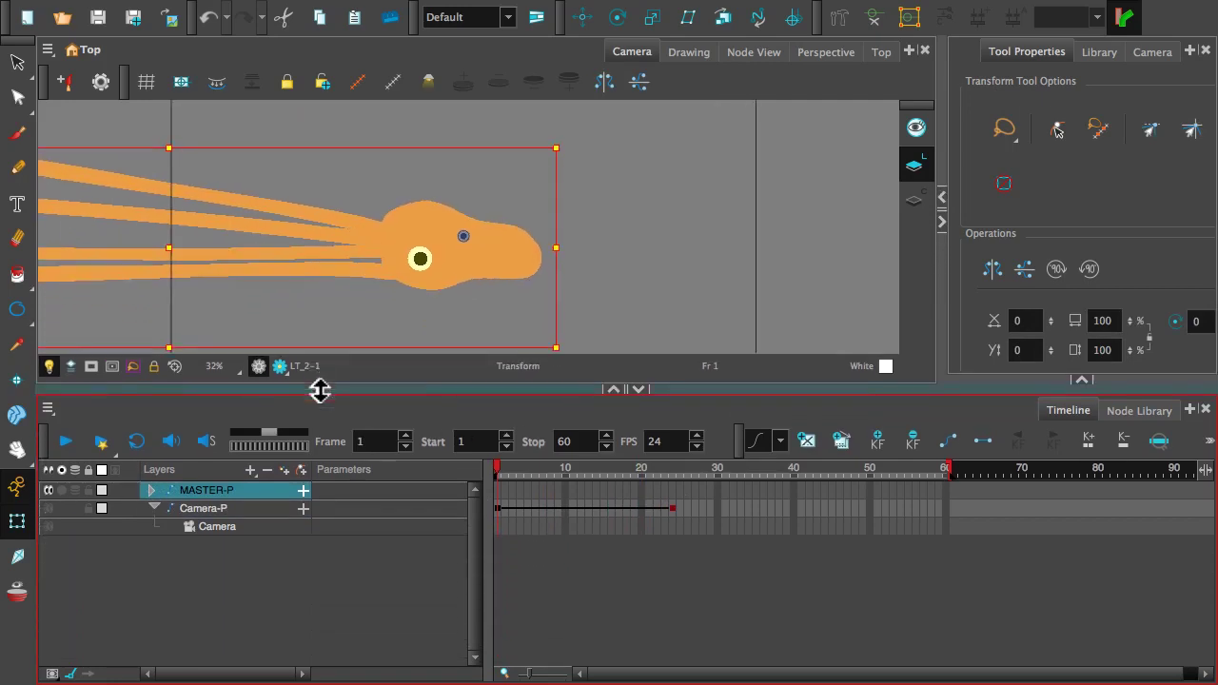
pyautogui.click(155, 491)
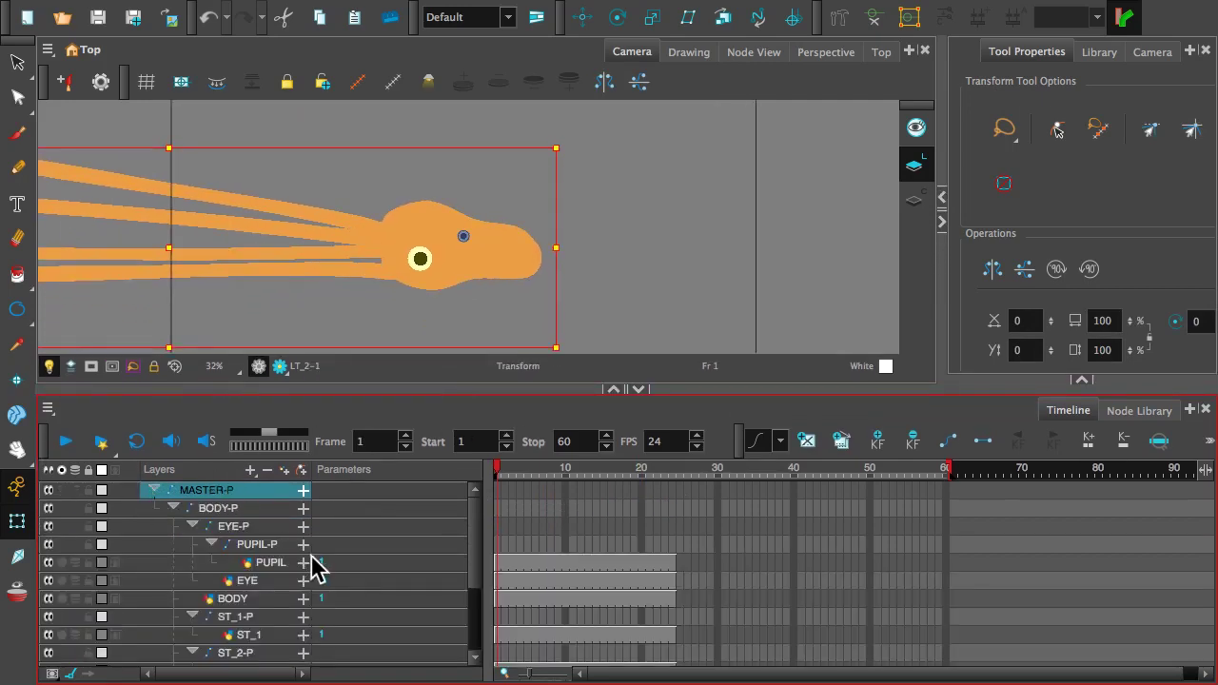
pyautogui.scroll(-5, 279, 564)
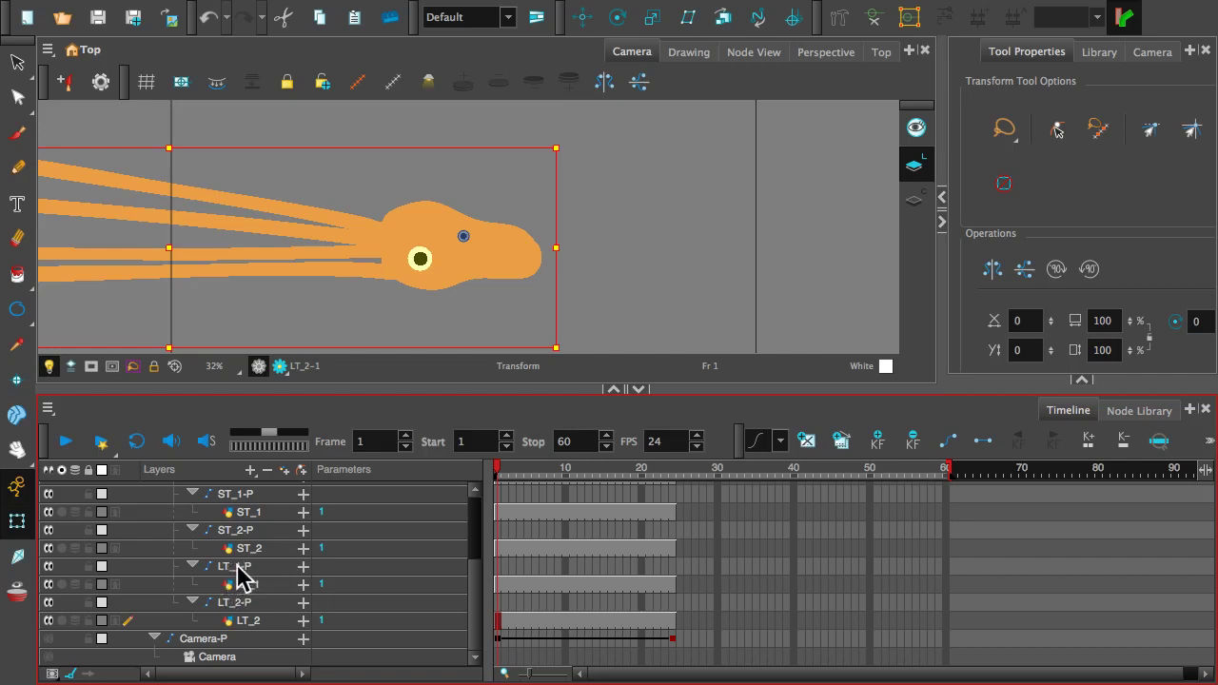
pyautogui.click(239, 569)
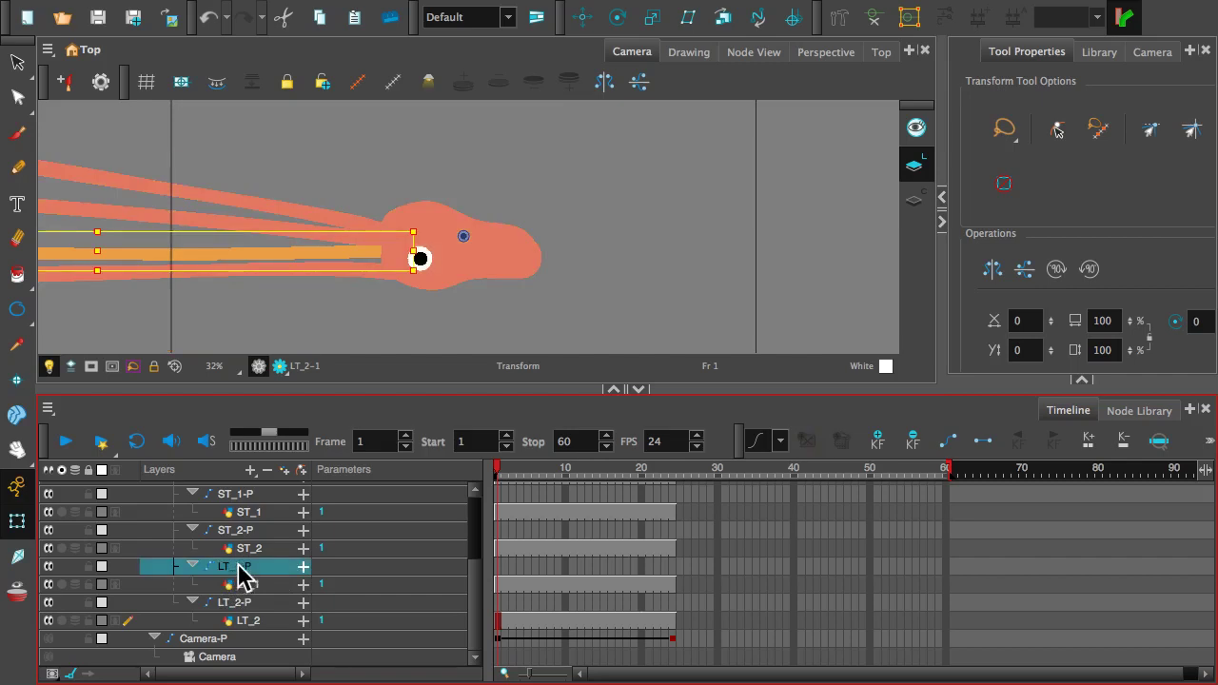
pyautogui.click(50, 368)
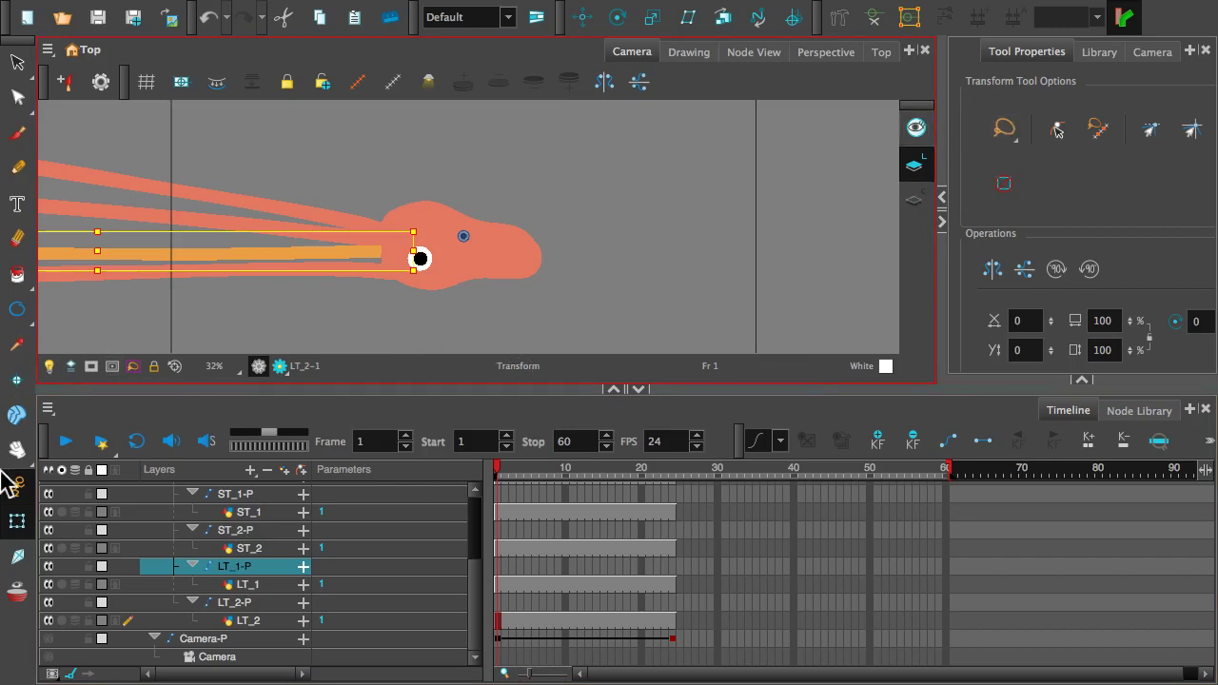
pyautogui.click(91, 368)
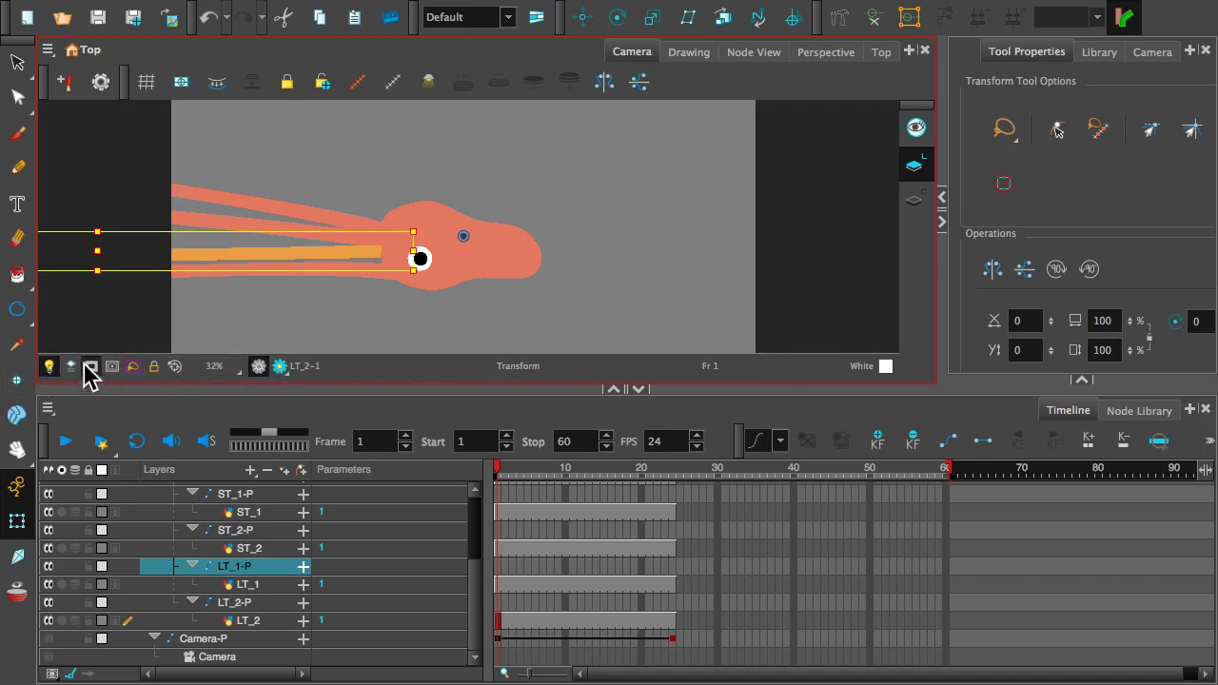
pyautogui.click(90, 368)
pyautogui.click(160, 318)
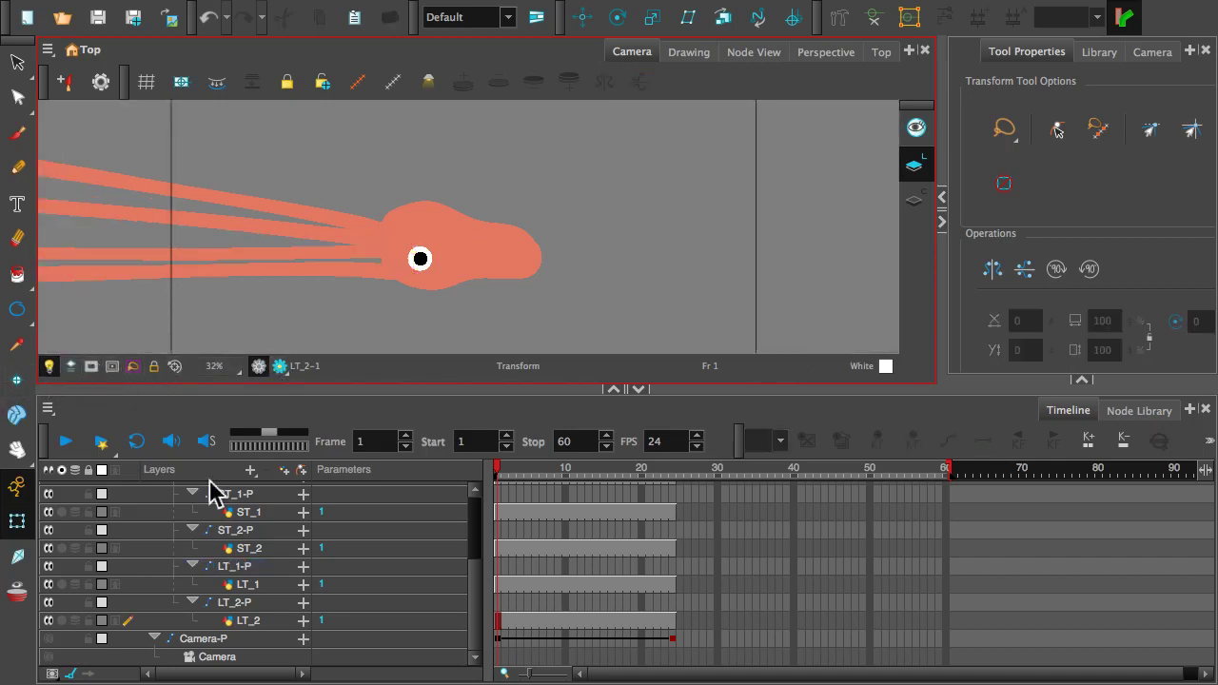
# - Select the LT_1-P peg again and turn off Animate mode
pyautogui.click(234, 584)
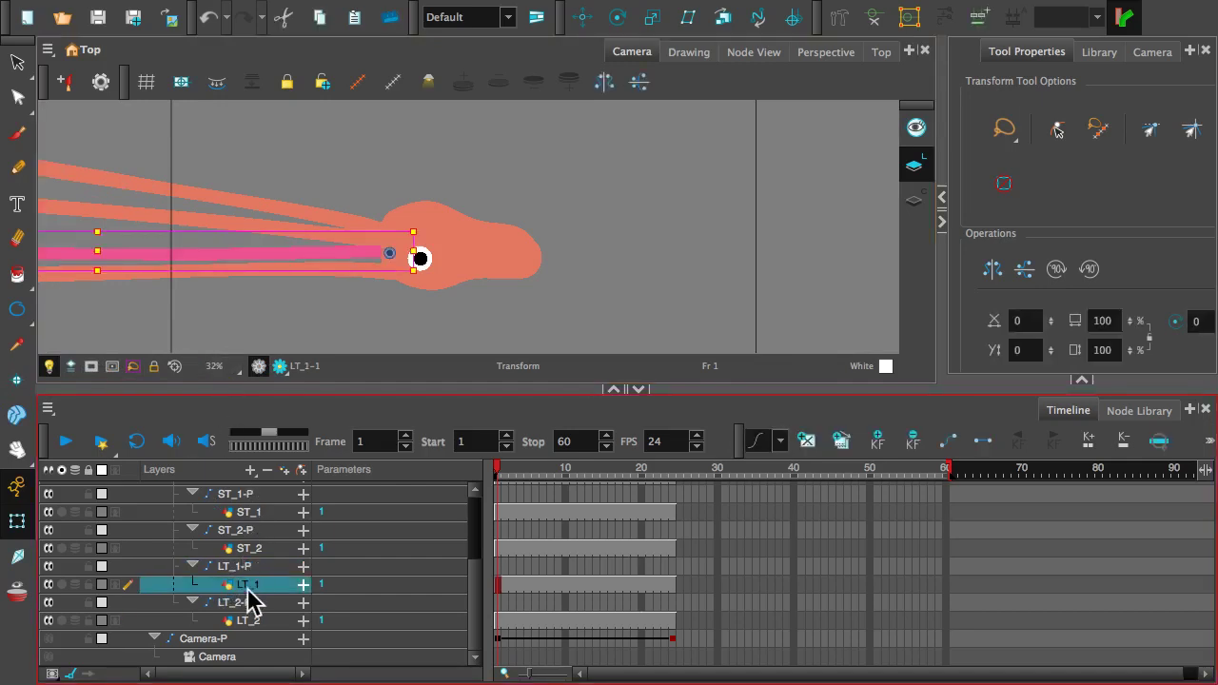
pyautogui.click(232, 566)
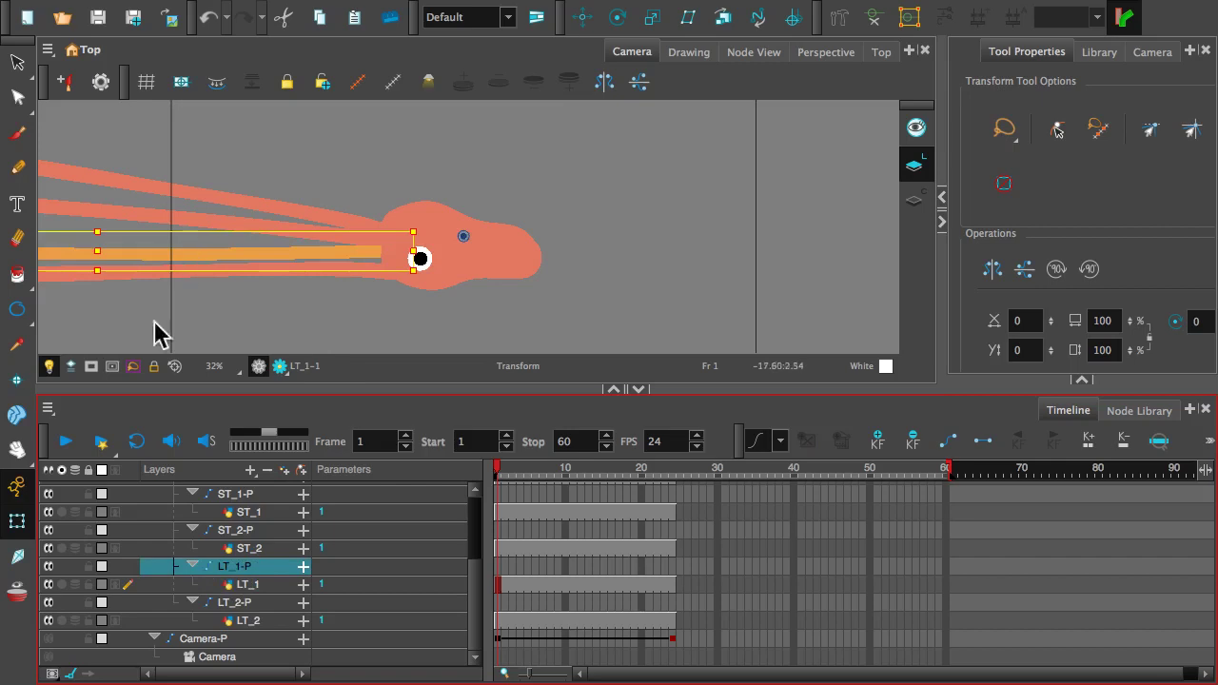
pyautogui.click(17, 489)
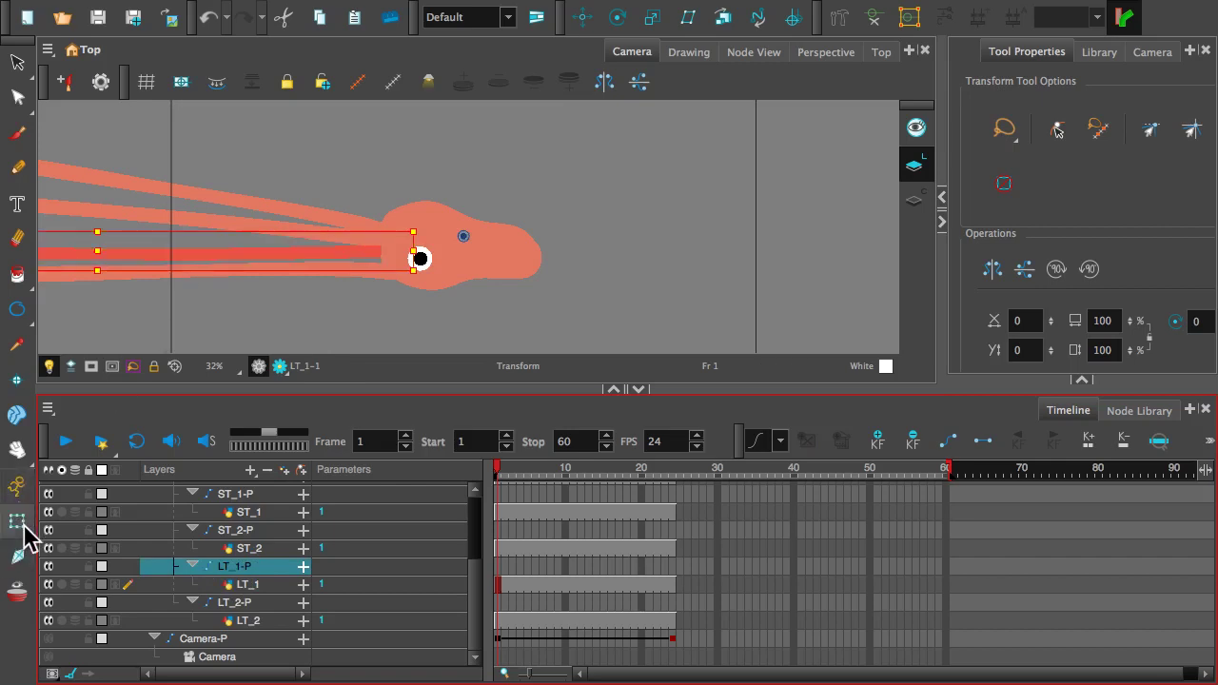
# - Switch Animate mode on and back off with the LT_1-P peg selected
pyautogui.click(249, 583)
pyautogui.click(240, 569)
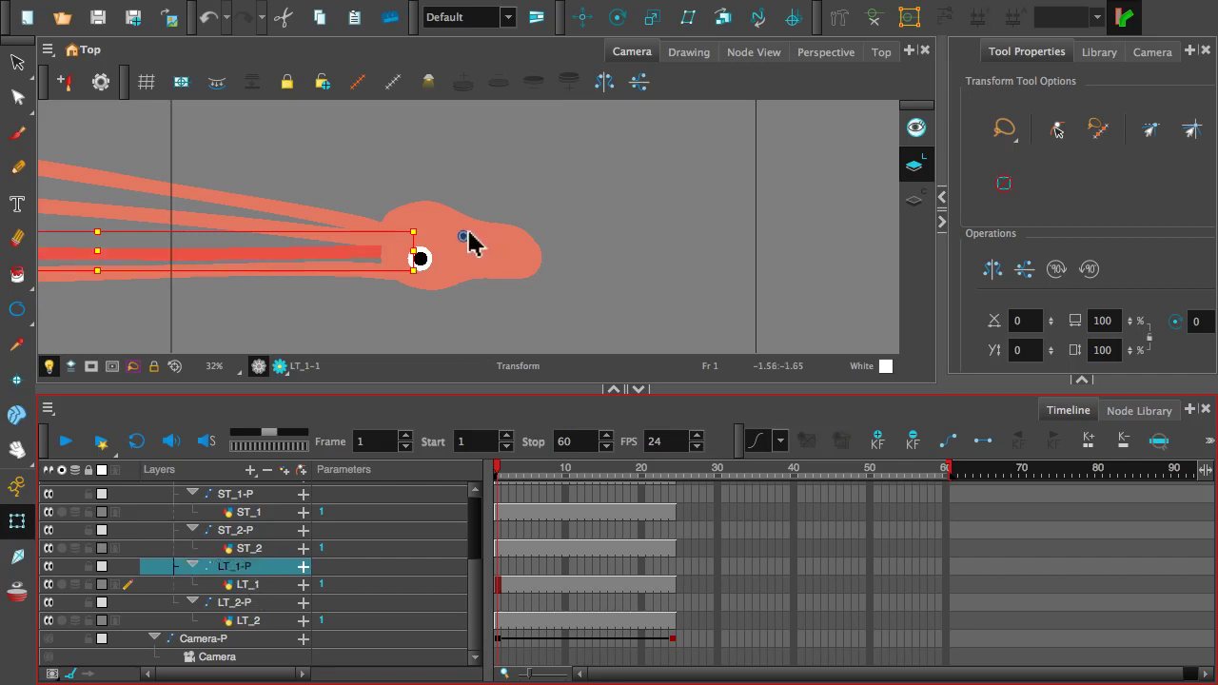
pyautogui.click(13, 488)
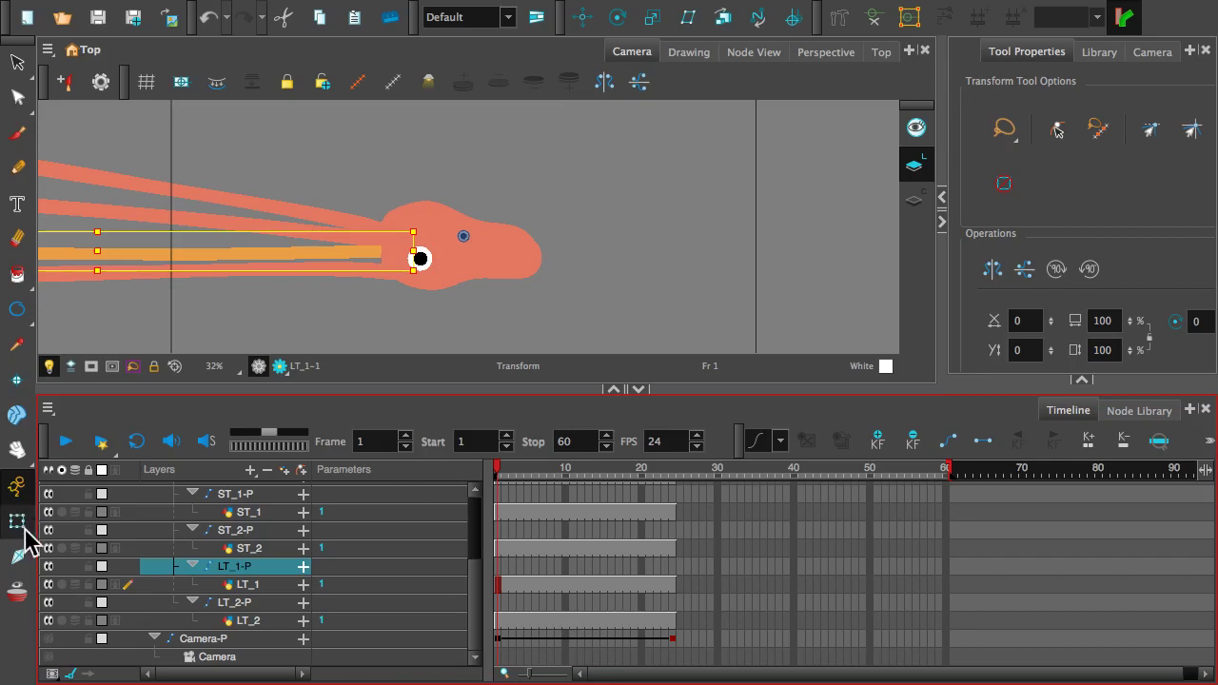
pyautogui.click(17, 520)
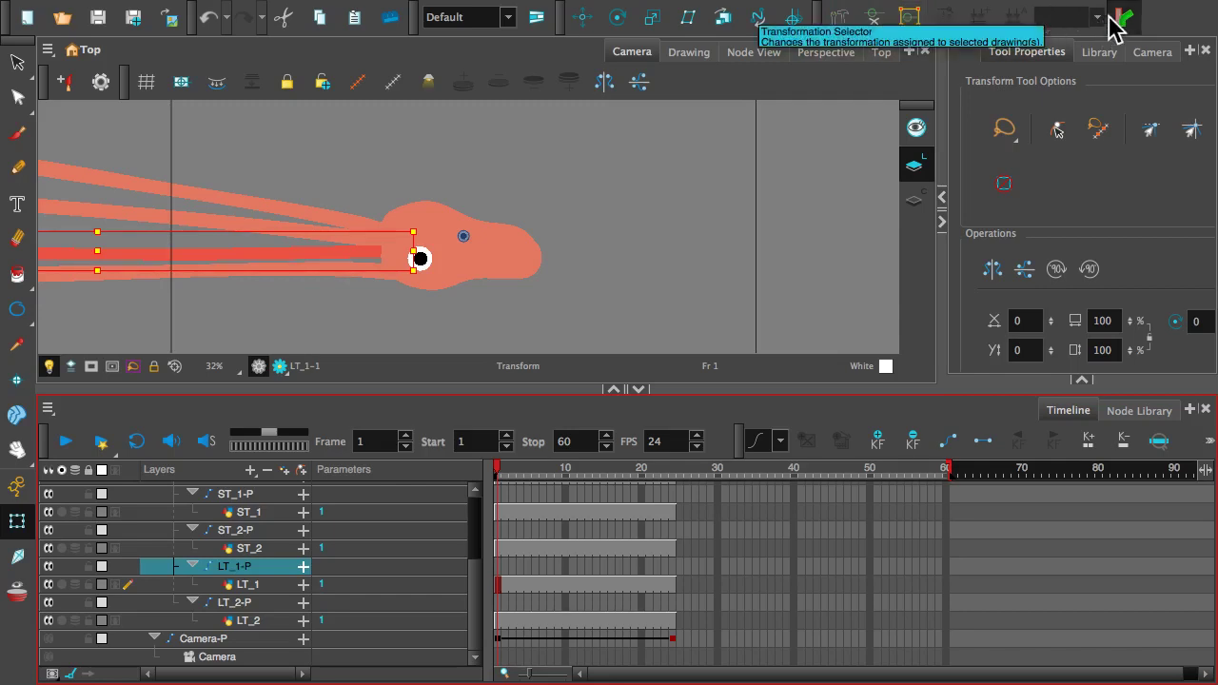
pyautogui.rightClick(1163, 18)
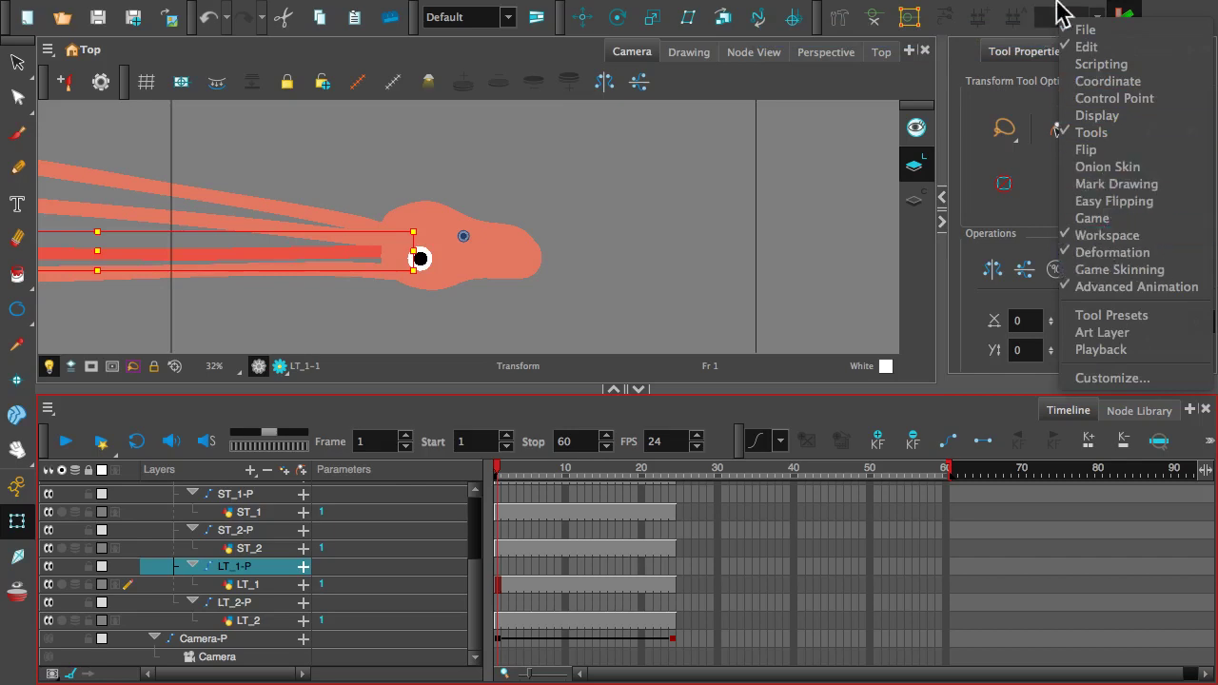
pyautogui.click(1170, 4)
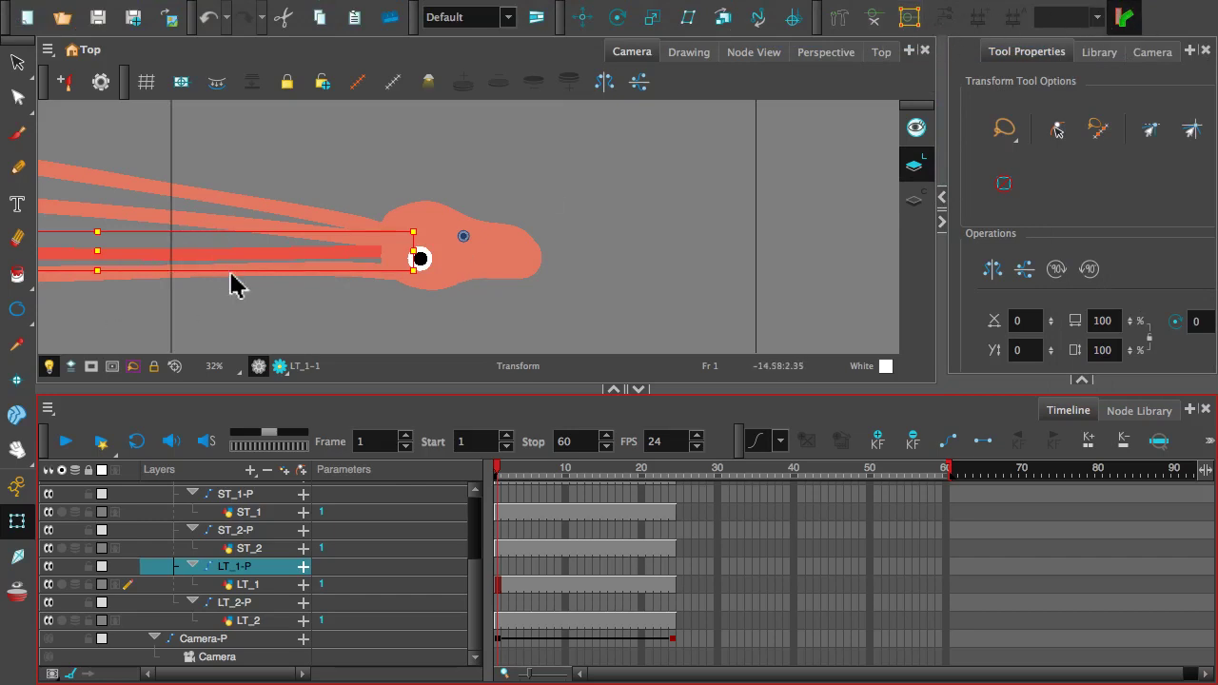
# - Toggle Animate mode and activate the Rigging tool with the LT_1-P peg selected
pyautogui.moveTo(193, 304); pyautogui.dragTo(463, 291)
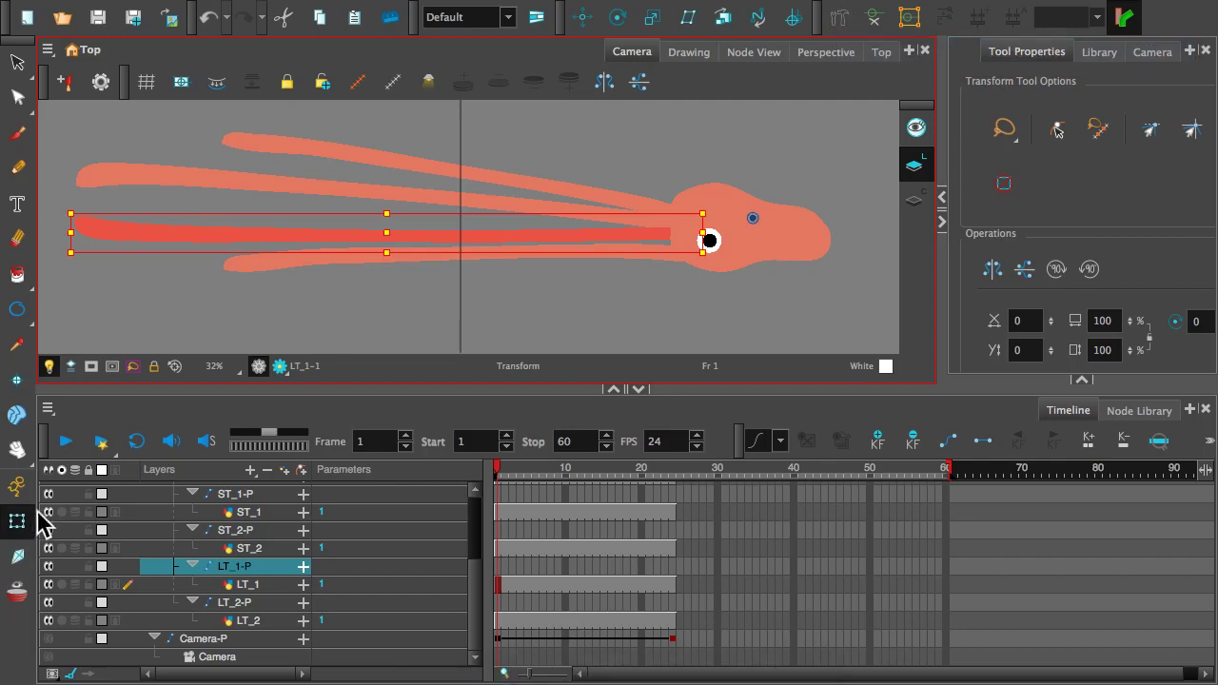
pyautogui.click(14, 485)
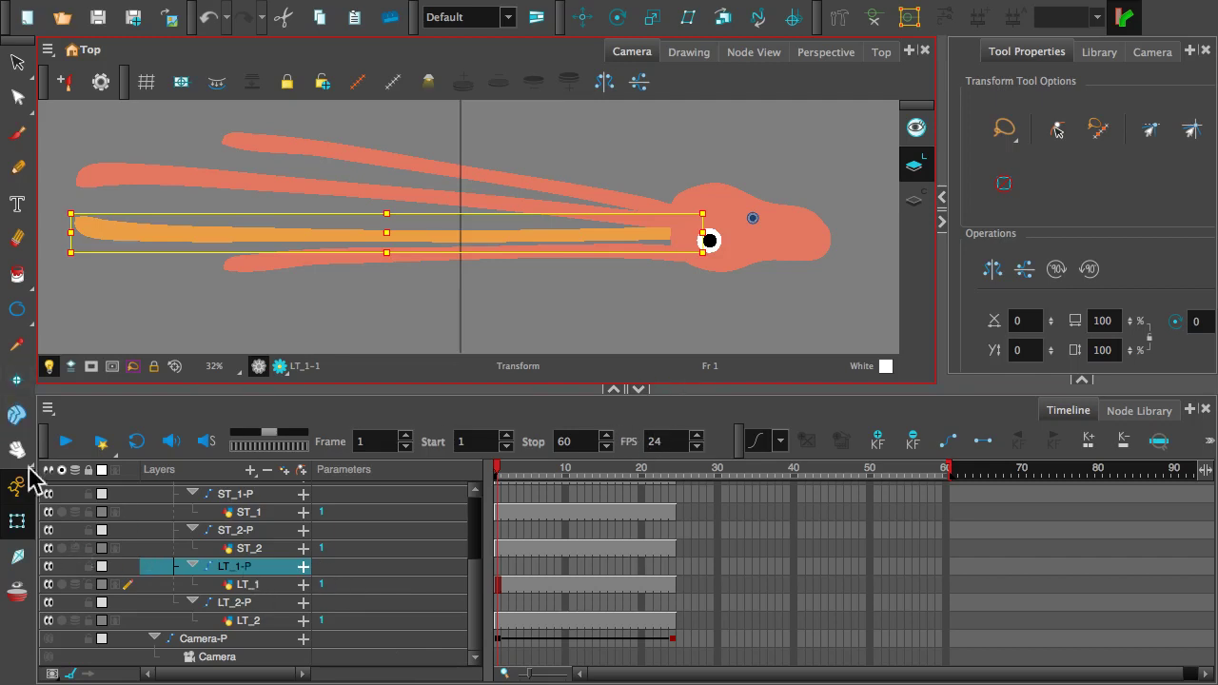
pyautogui.click(17, 63)
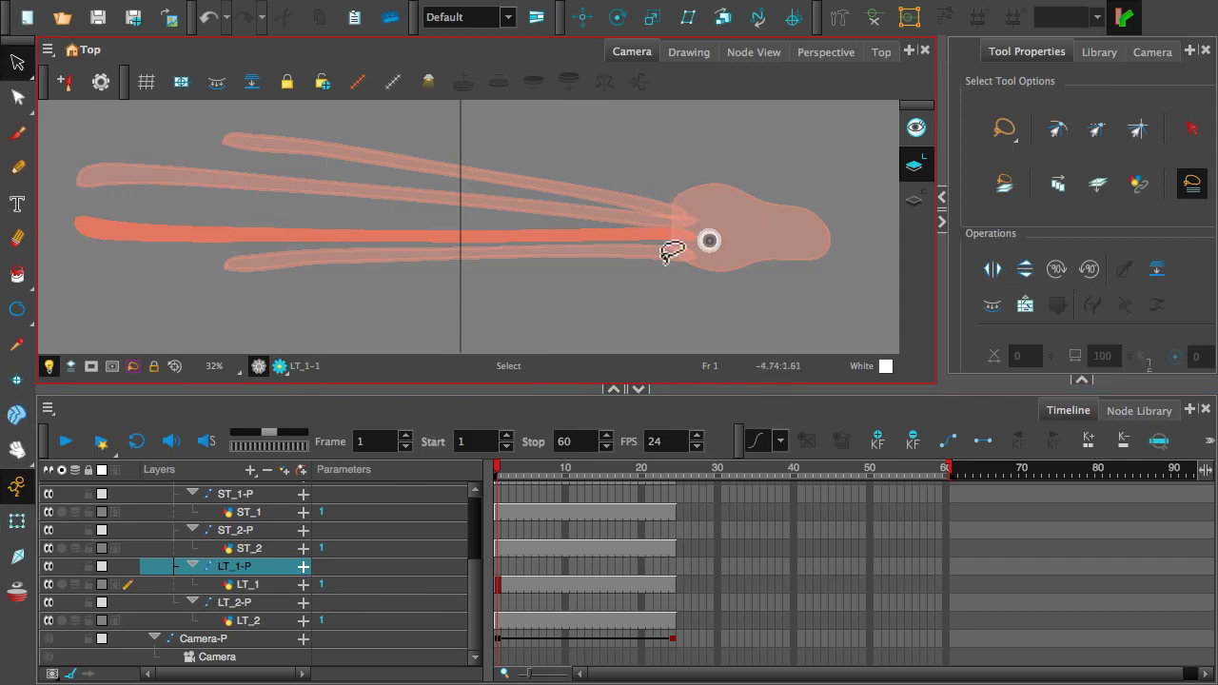
pyautogui.click(17, 522)
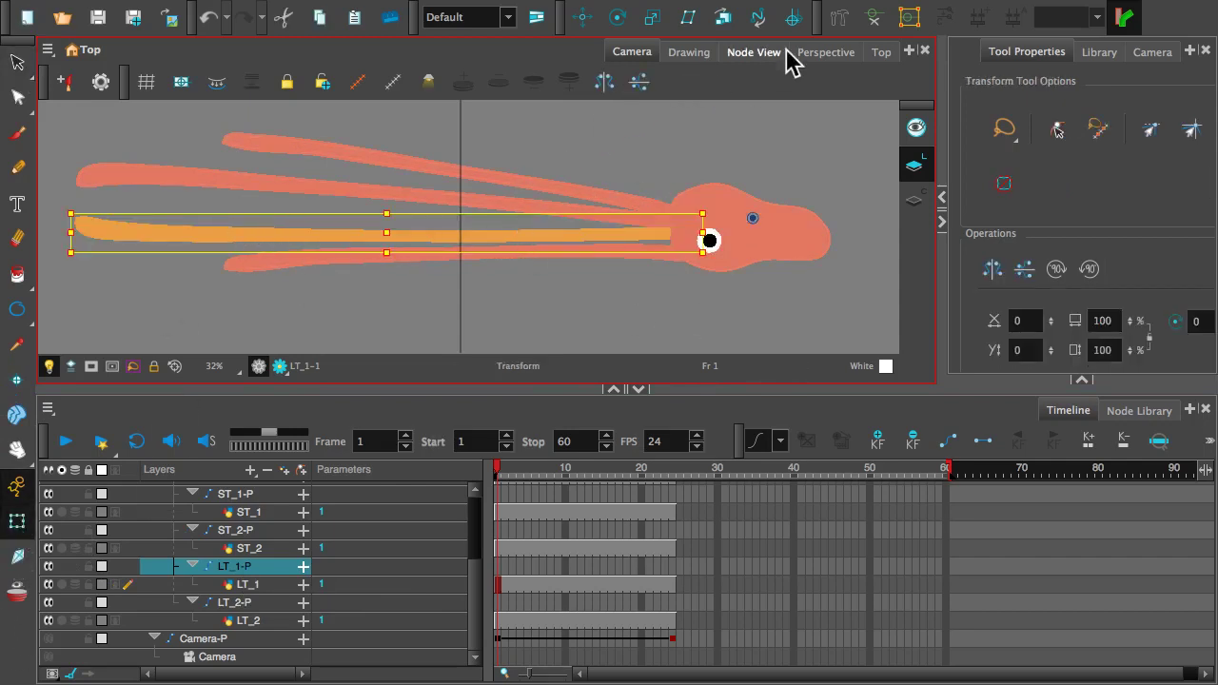
pyautogui.click(834, 24)
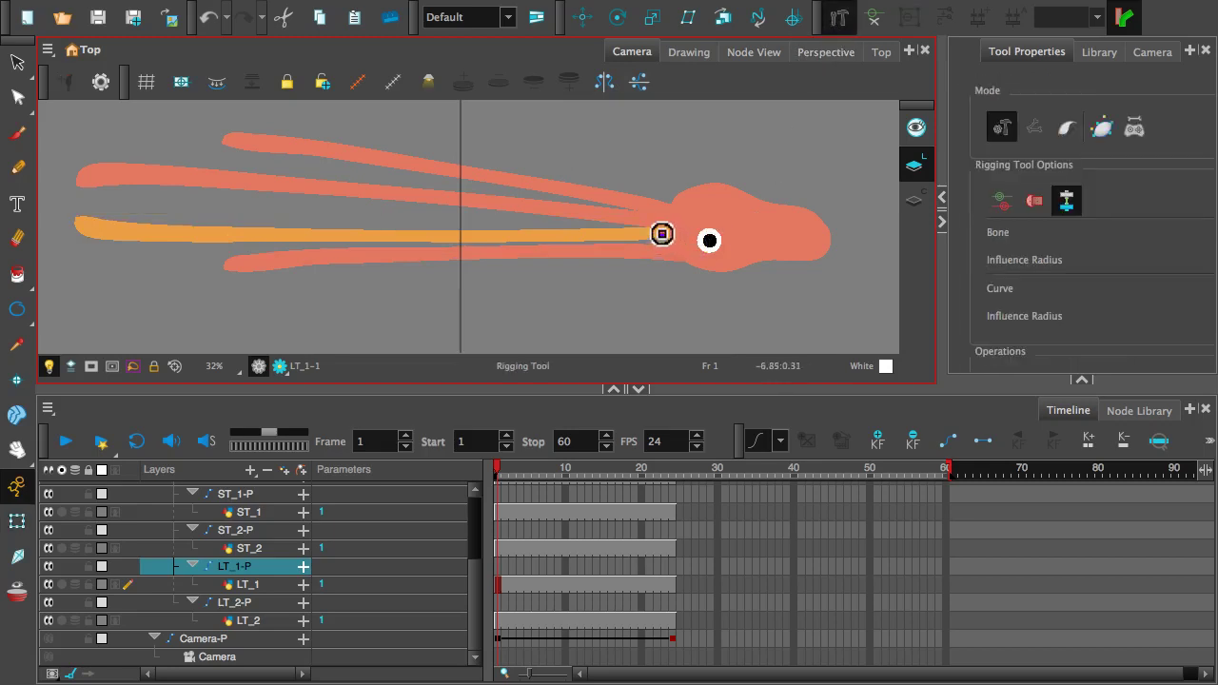
pyautogui.click(663, 234)
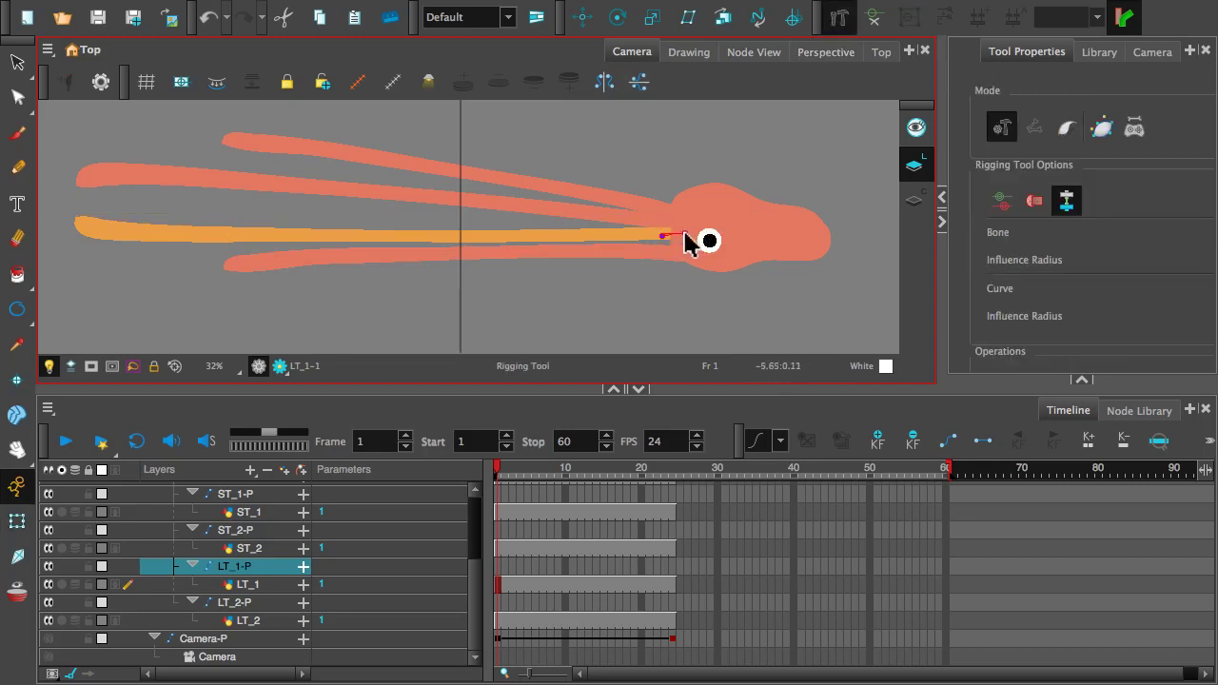
pyautogui.click(620, 226)
pyautogui.hotkey('ctrl', 'z')
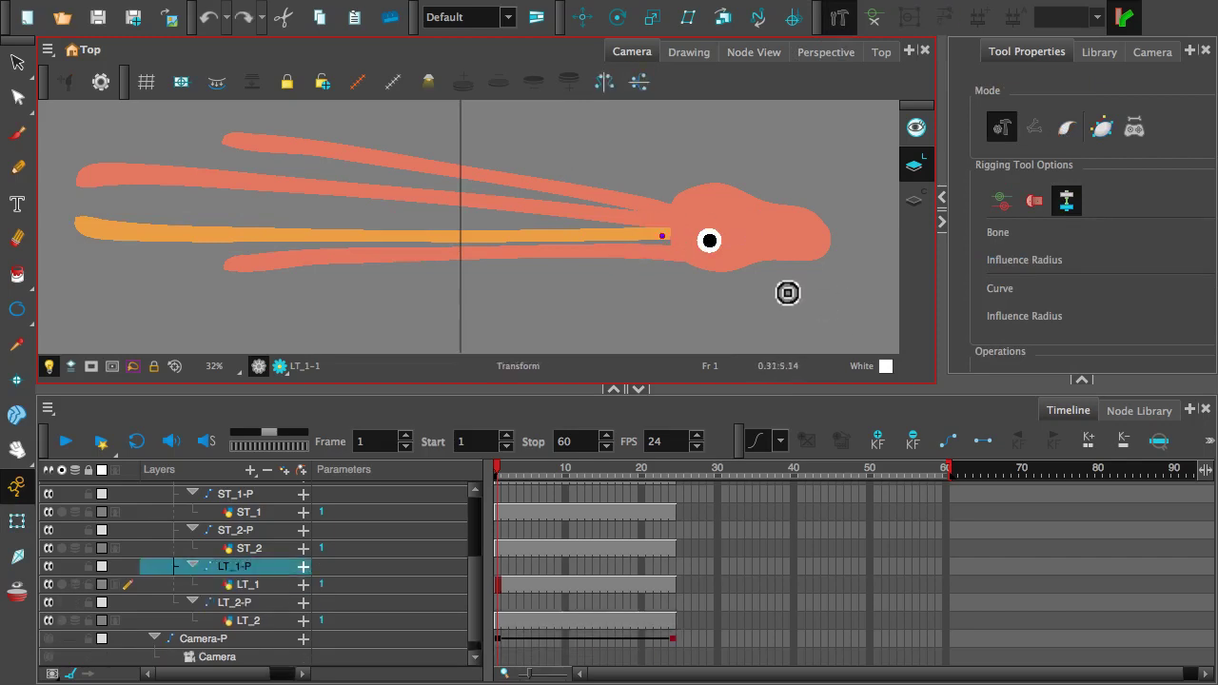
pyautogui.hotkey('ctrl', 'z')
pyautogui.scroll(3, 773, 276)
pyautogui.scroll(-5, 757, 270)
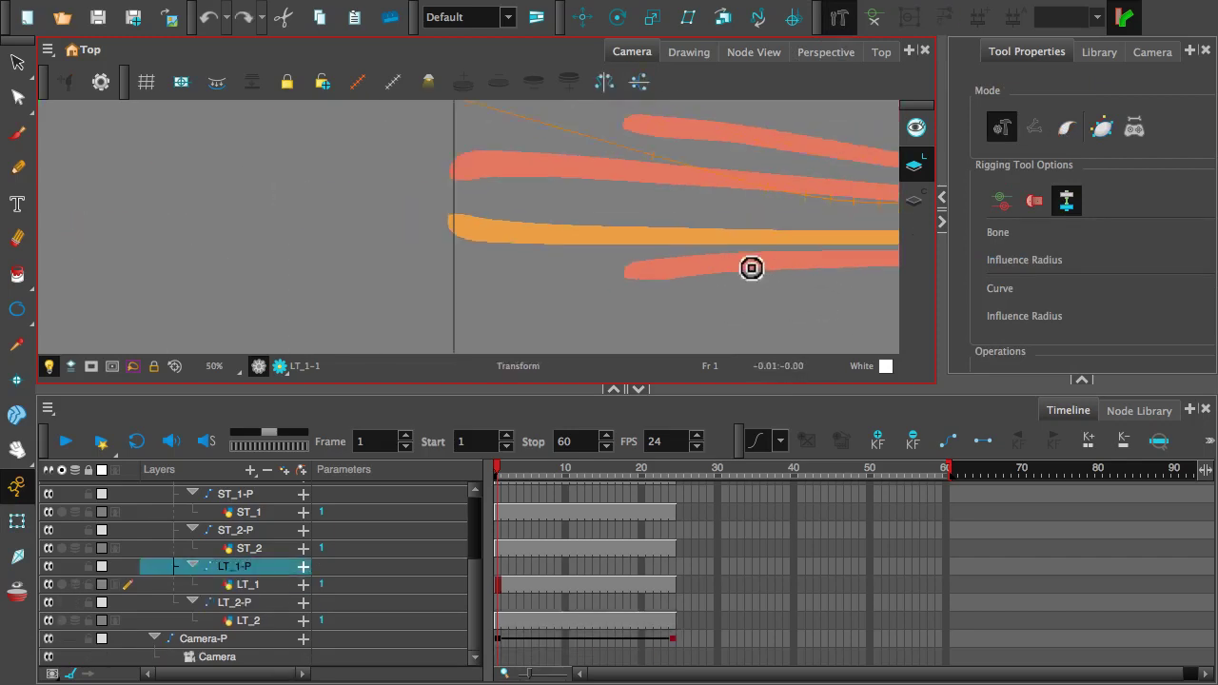
pyautogui.scroll(-1, 789, 267)
pyautogui.press('space')
pyautogui.moveTo(789, 264); pyautogui.dragTo(550, 261)
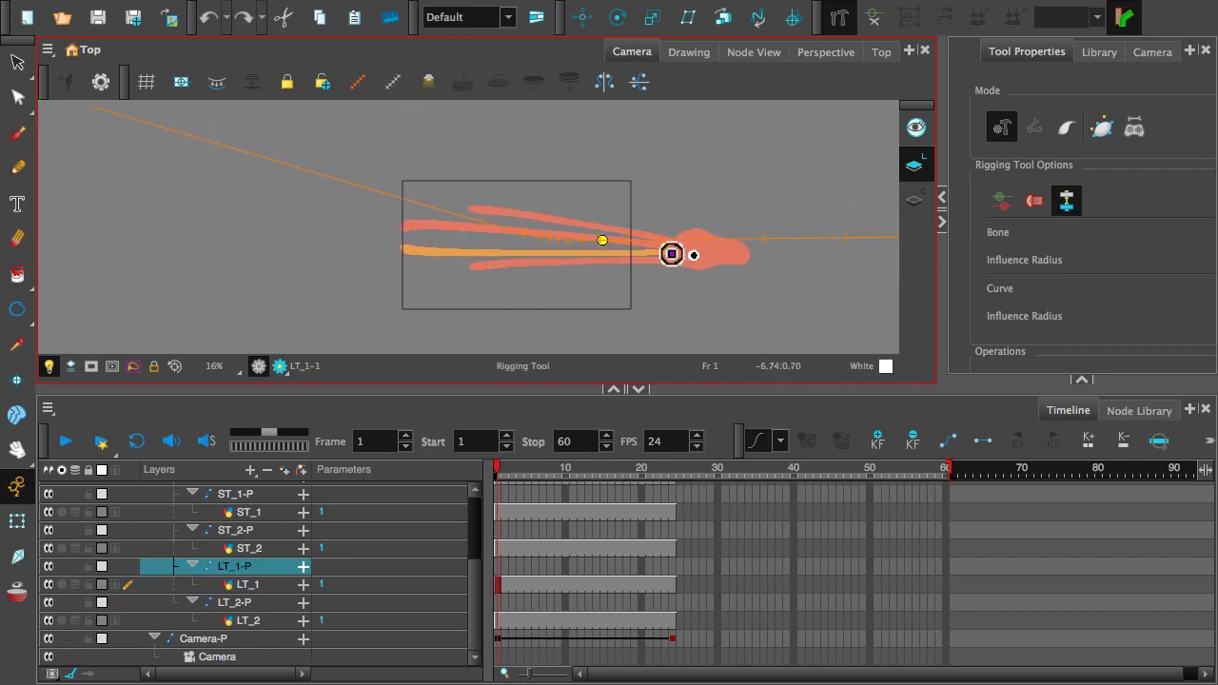
pyautogui.hotkey('ctrl', 'z')
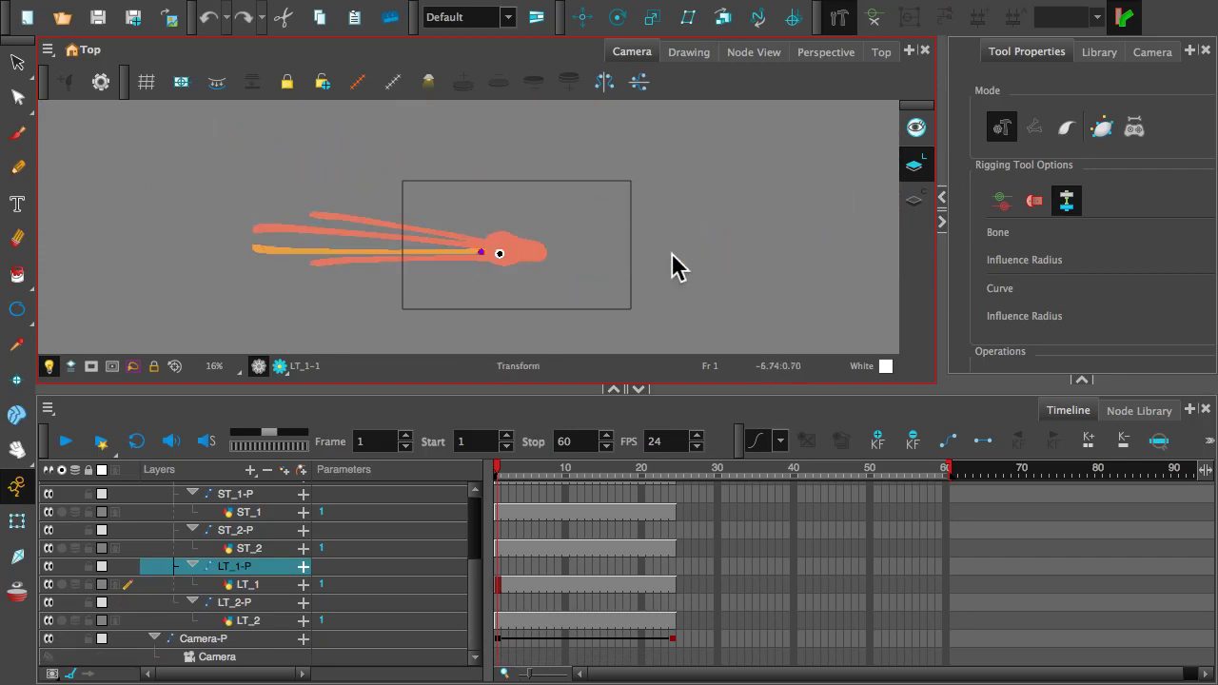
# - Create the first deformation bone for LT_1, starting inside the squid's head beside the eye and ending partway along the tentacle
pyautogui.scroll(1, 501, 243)
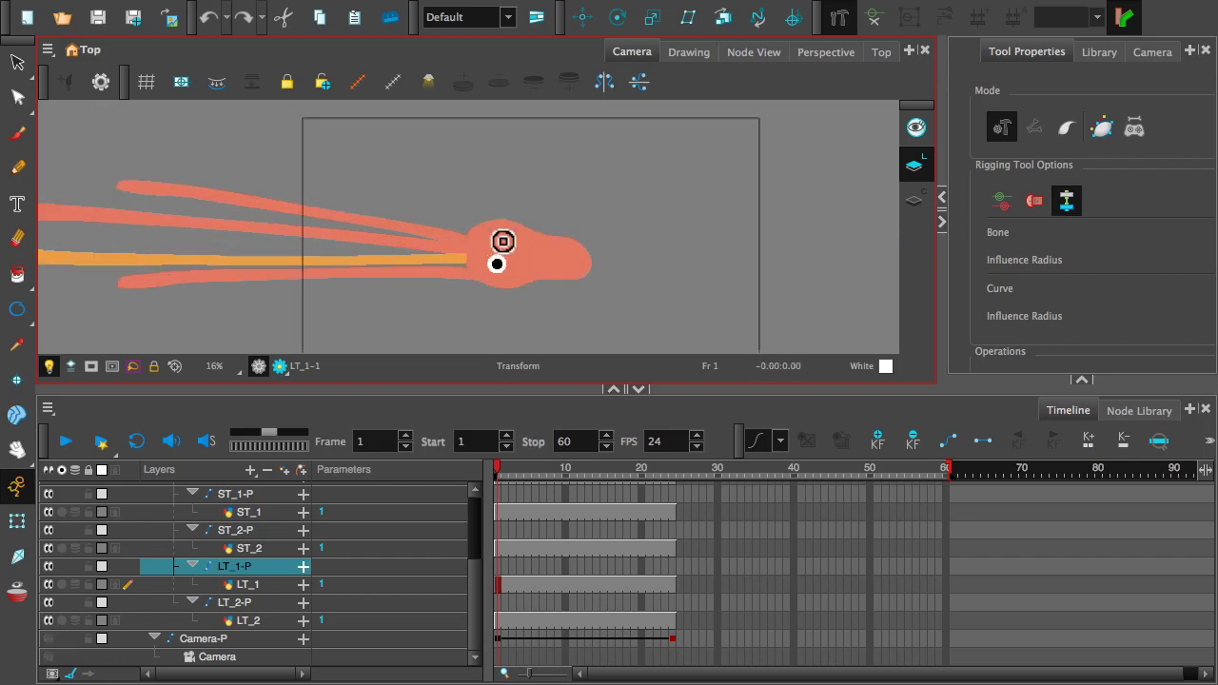
pyautogui.scroll(1, 475, 261)
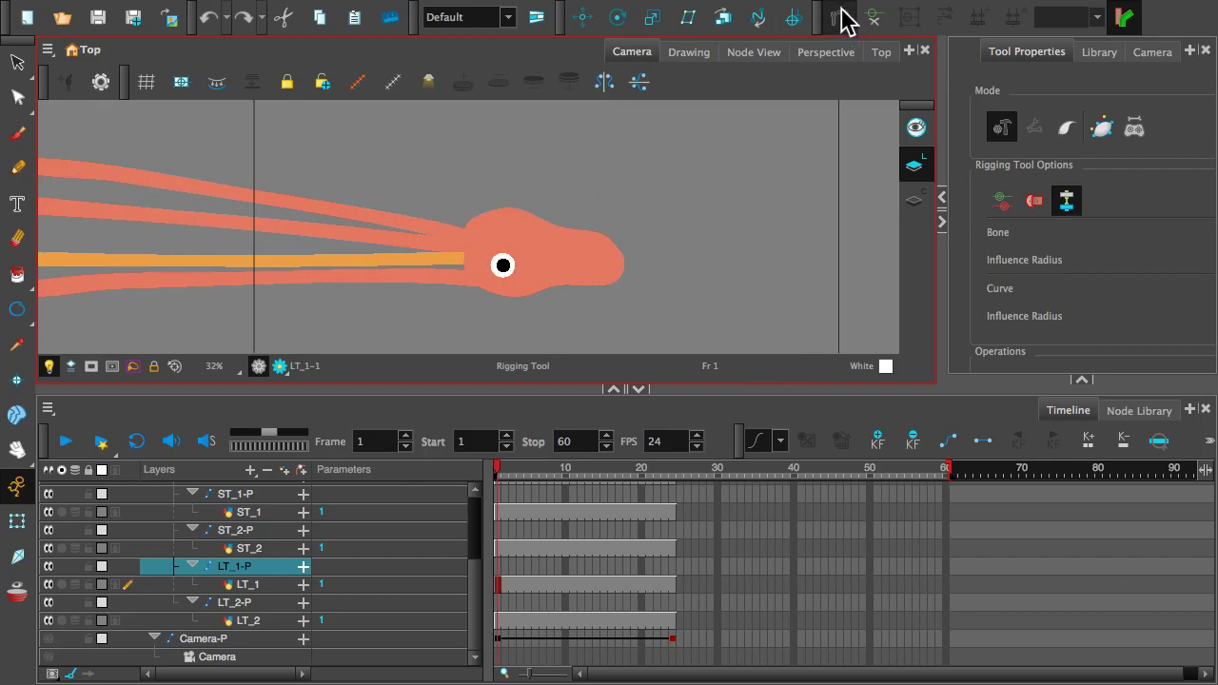
pyautogui.press('space')
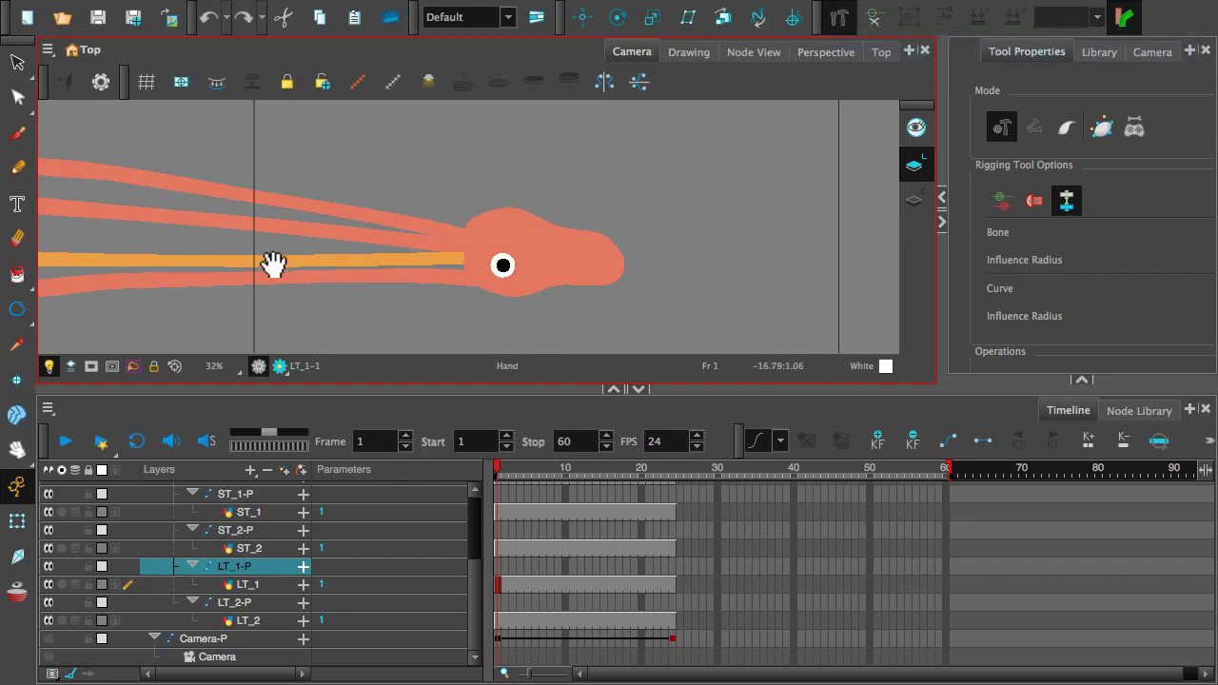
pyautogui.moveTo(273, 265)
pyautogui.mouseDown()
pyautogui.moveTo(457, 267)
pyautogui.moveTo(498, 263)
pyautogui.moveTo(492, 247)
pyautogui.mouseUp()
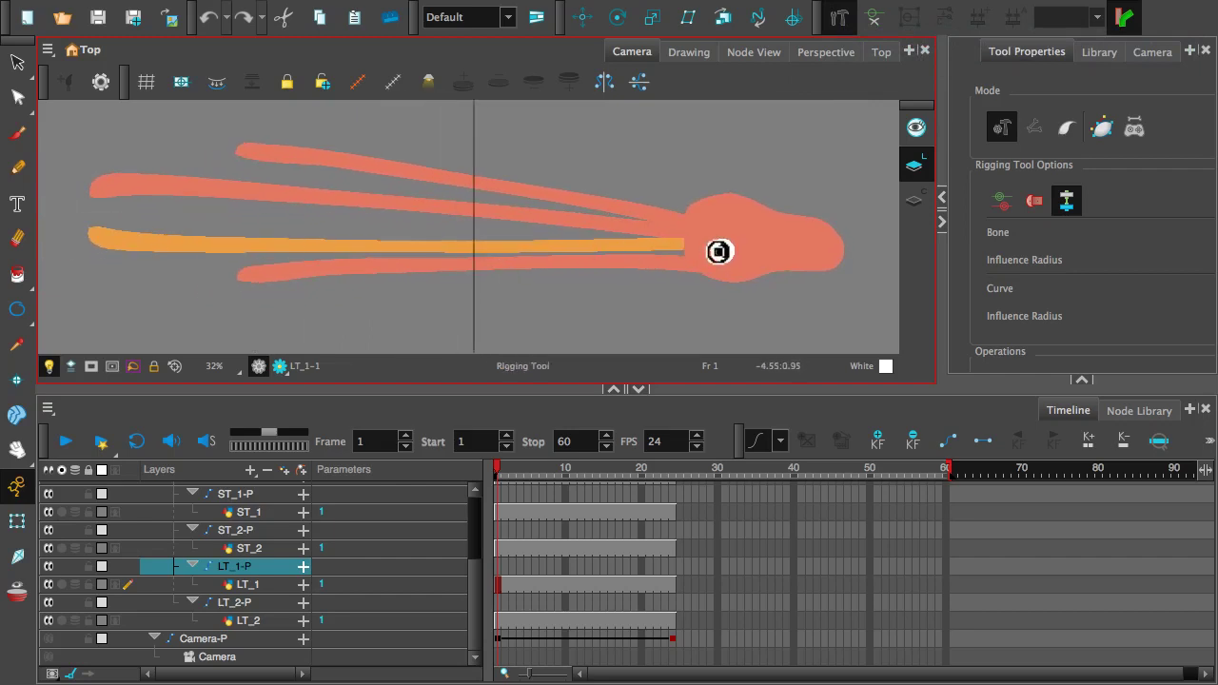
pyautogui.click(713, 242)
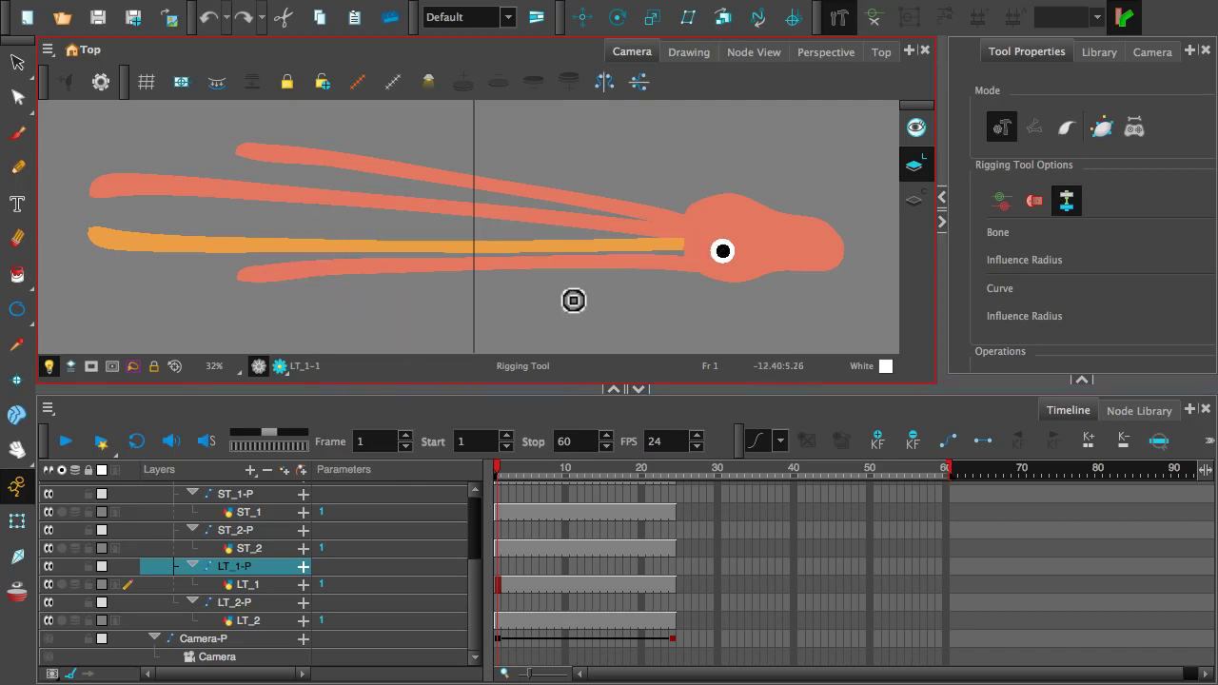
pyautogui.click(261, 569)
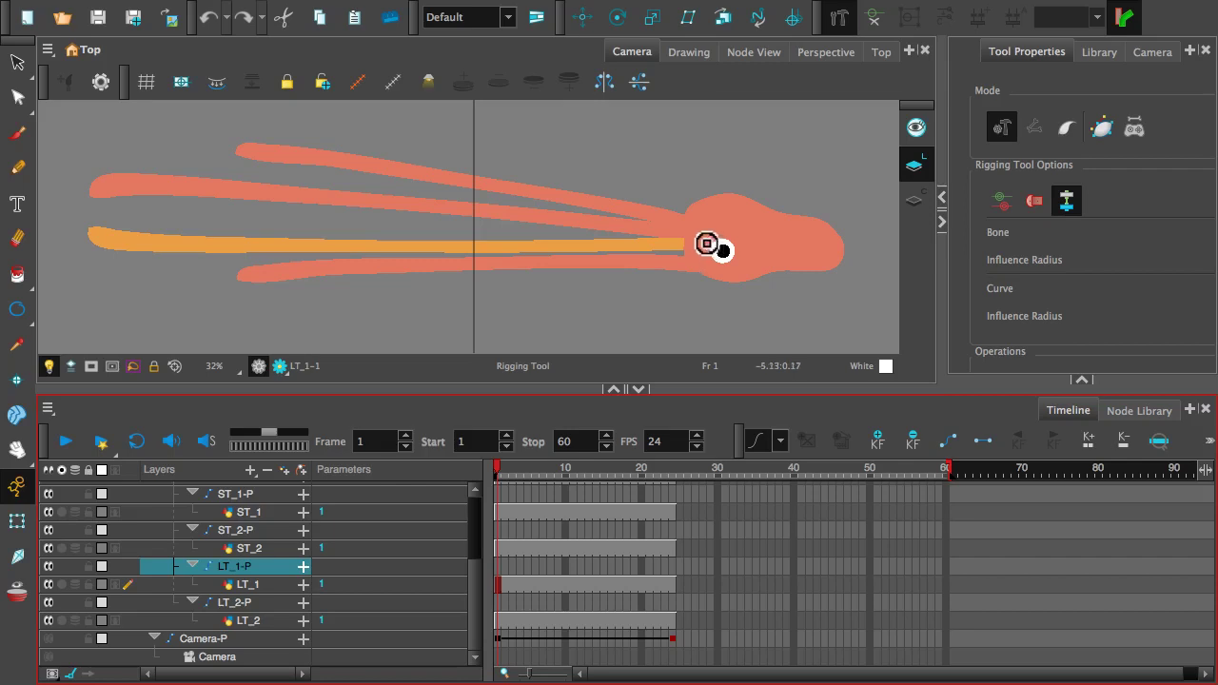
pyautogui.click(707, 244)
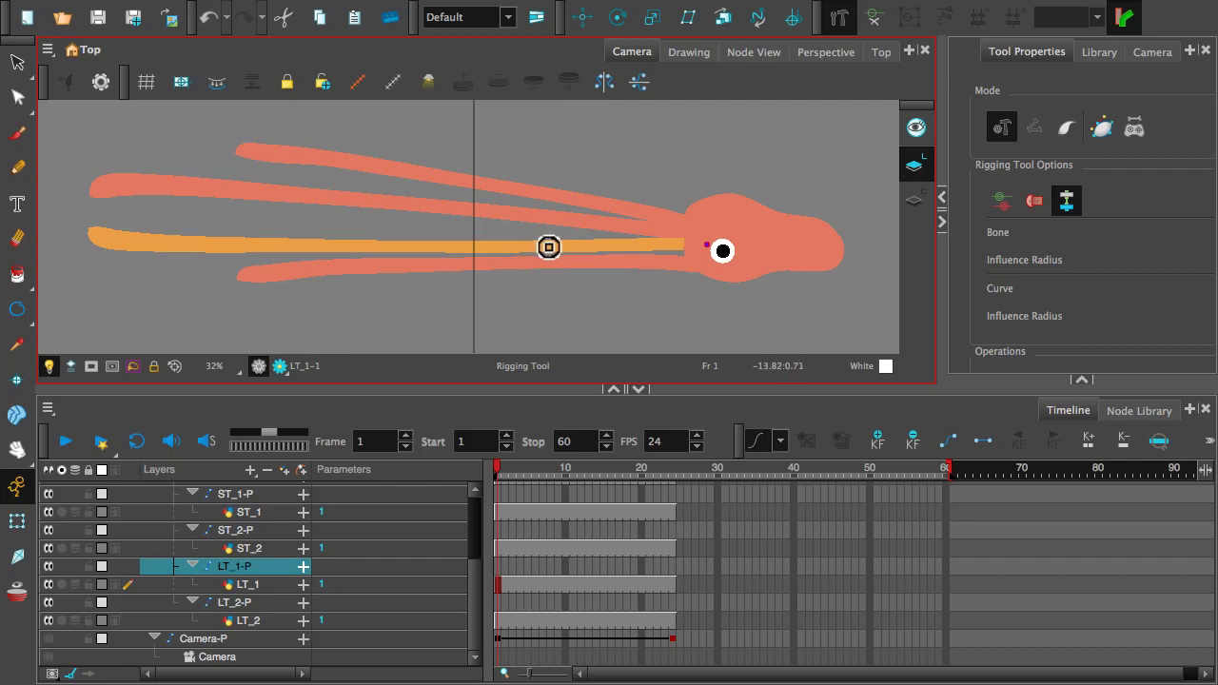
pyautogui.click(550, 248)
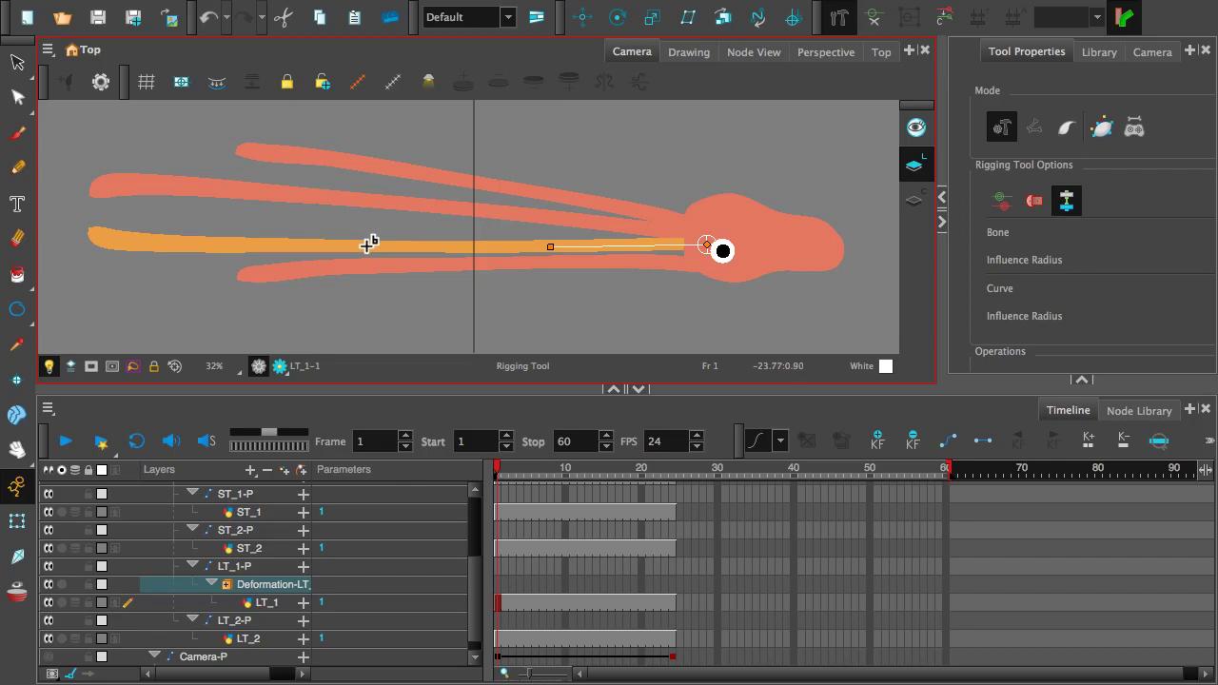
# - Extend the LT_1 bone chain with three more bones, ending at the tentacle's tip
pyautogui.click(368, 245)
pyautogui.click(368, 245)
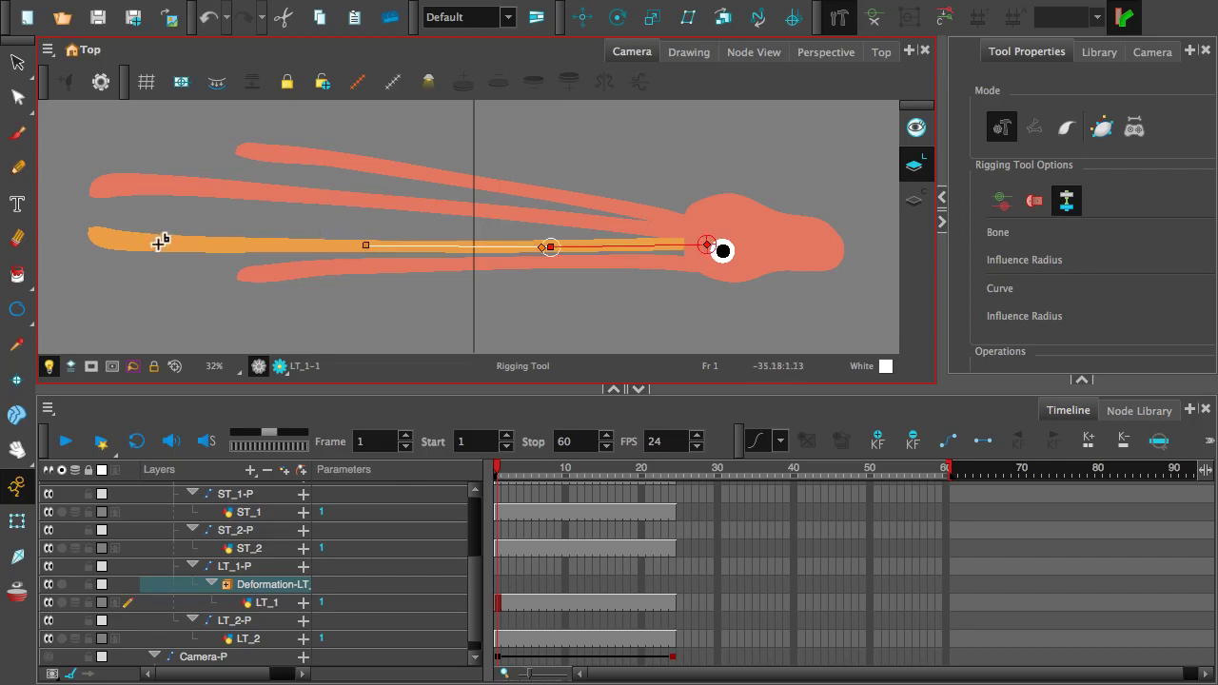
pyautogui.click(160, 244)
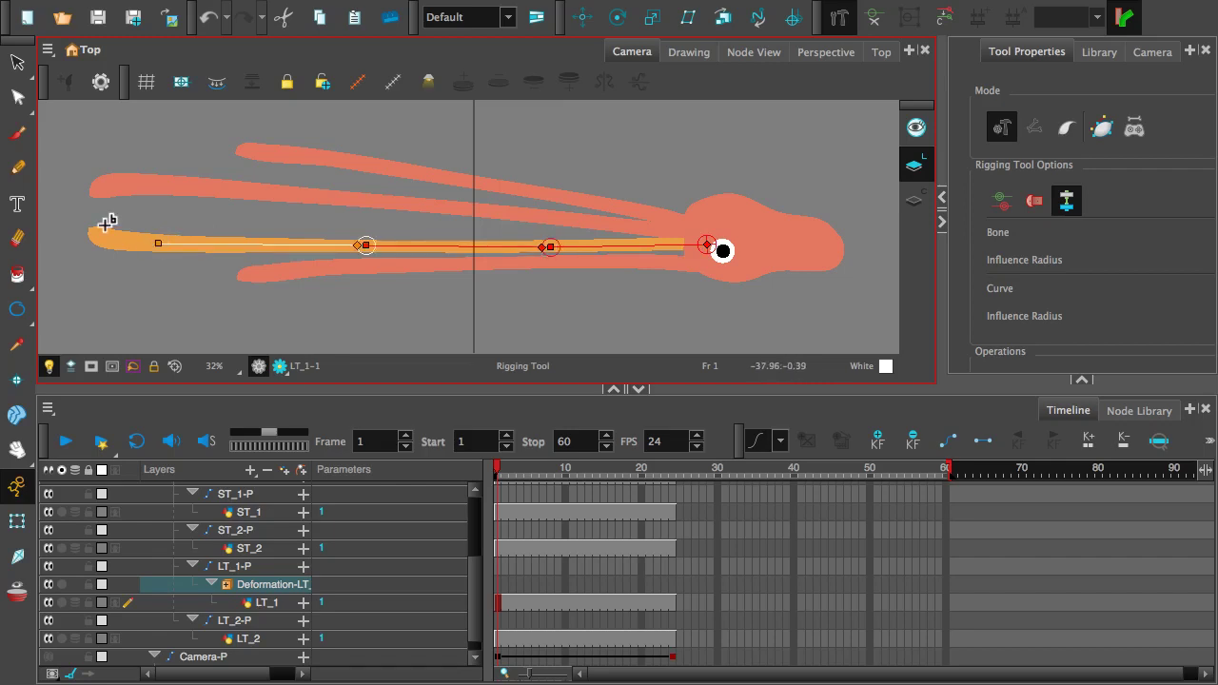
pyautogui.click(96, 234)
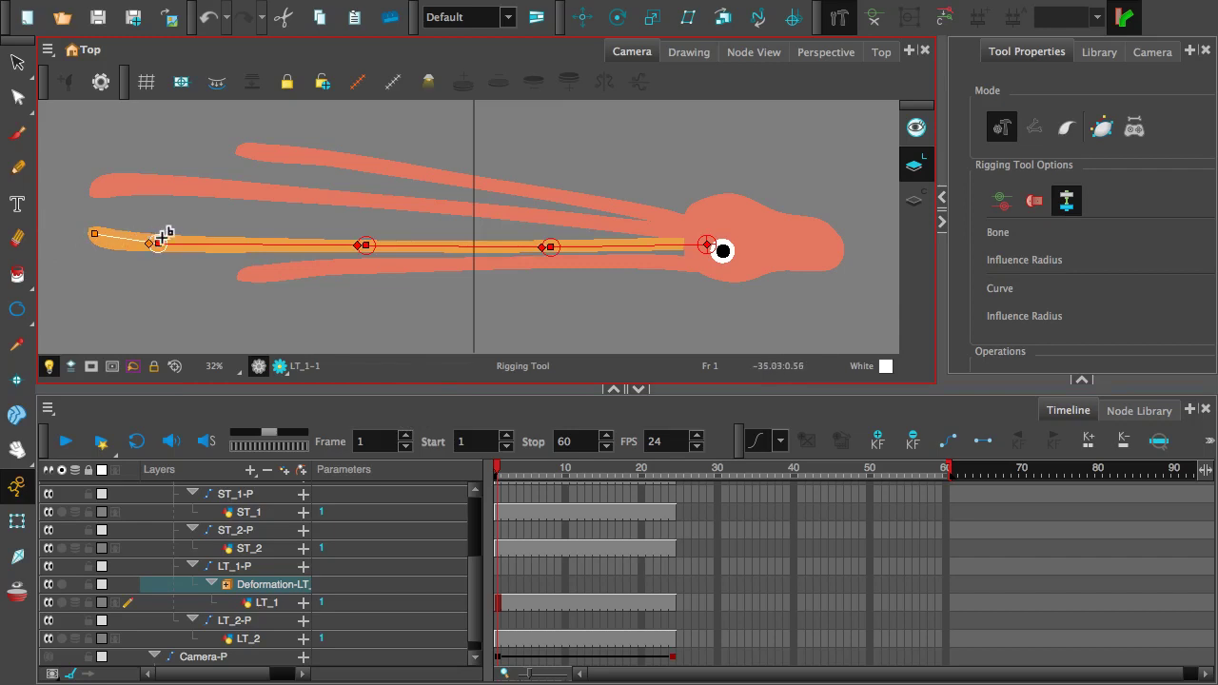
# - Try enlarging the bend region of the LT_1 joint nearest the head, and shrink it back
pyautogui.scroll(2, 624, 264)
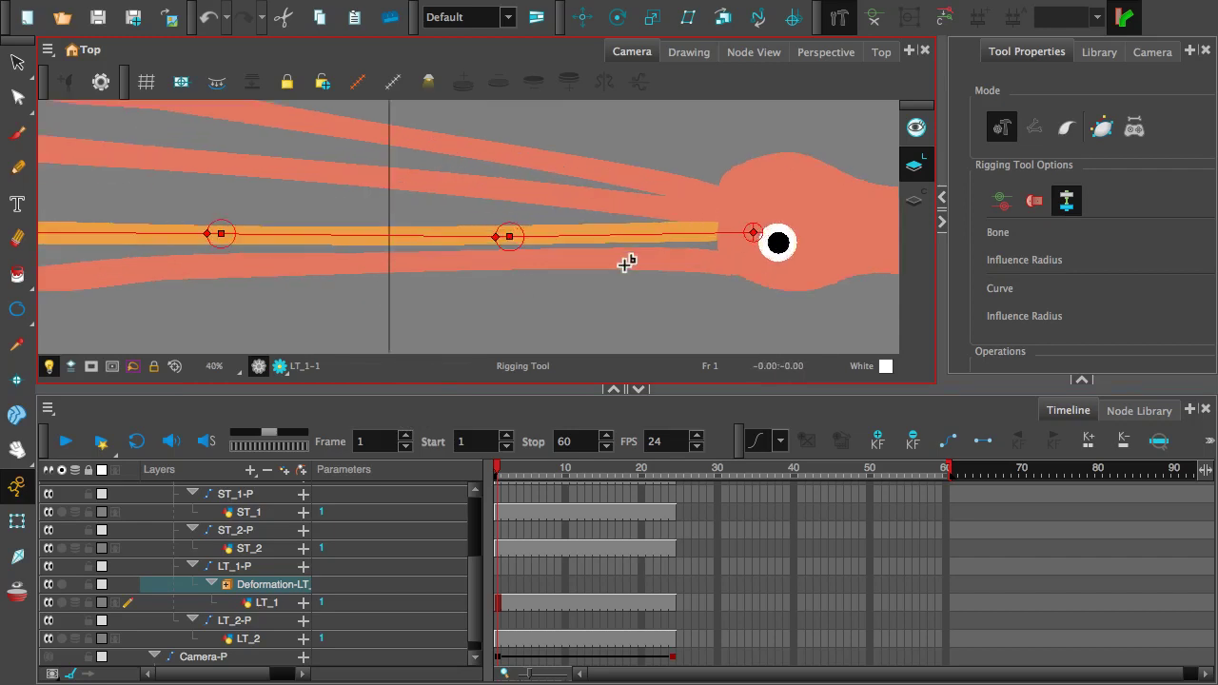
pyautogui.scroll(2, 625, 264)
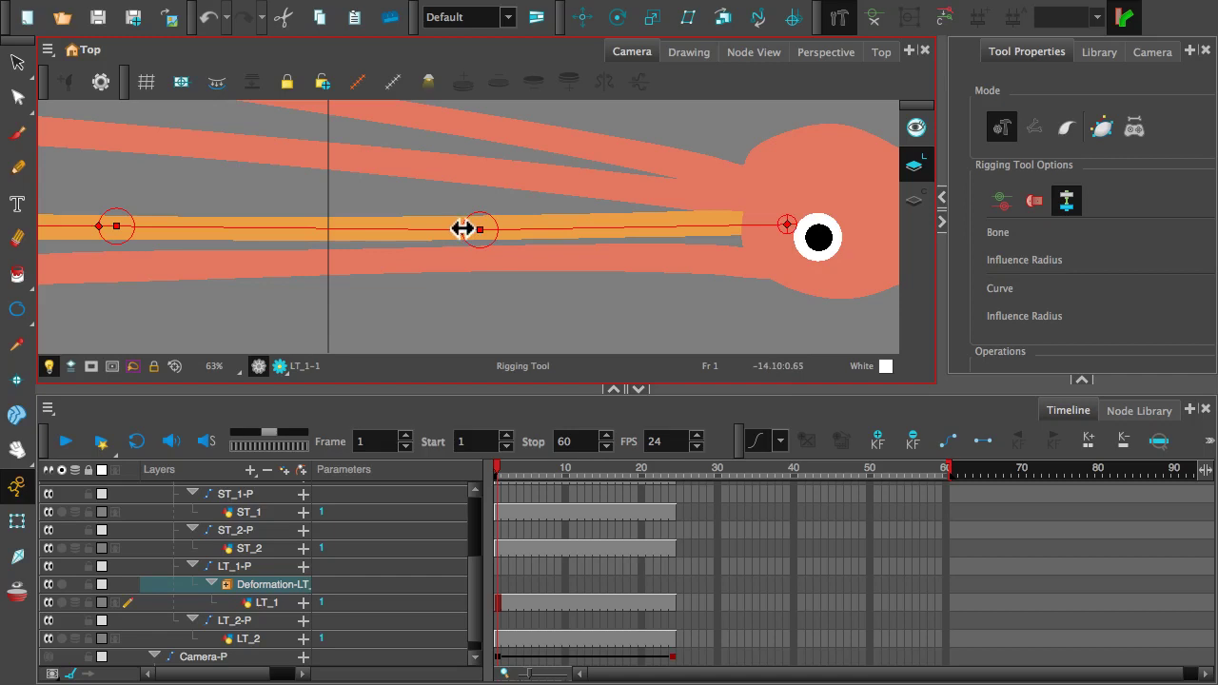
pyautogui.moveTo(462, 229); pyautogui.dragTo(323, 243)
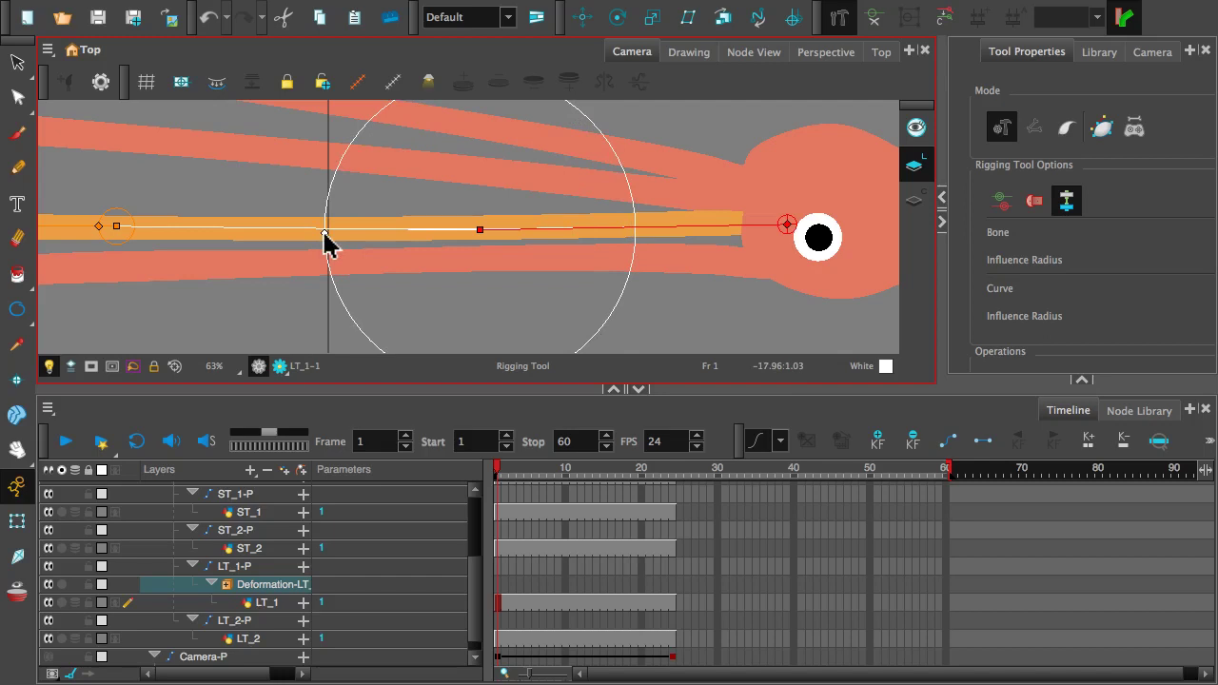
pyautogui.moveTo(324, 242); pyautogui.dragTo(473, 227)
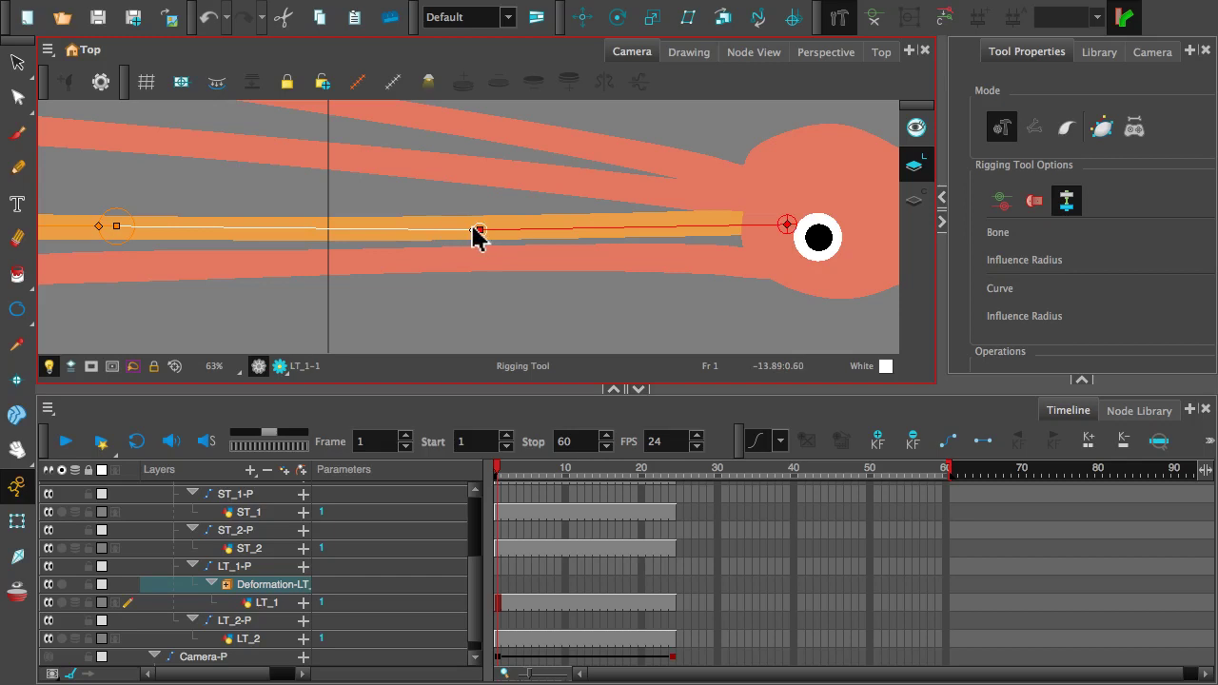
# - Enlarge the bend region of the LT_1 joint nearest the head until it extends far beyond the tentacle's width
pyautogui.moveTo(478, 236); pyautogui.dragTo(348, 278)
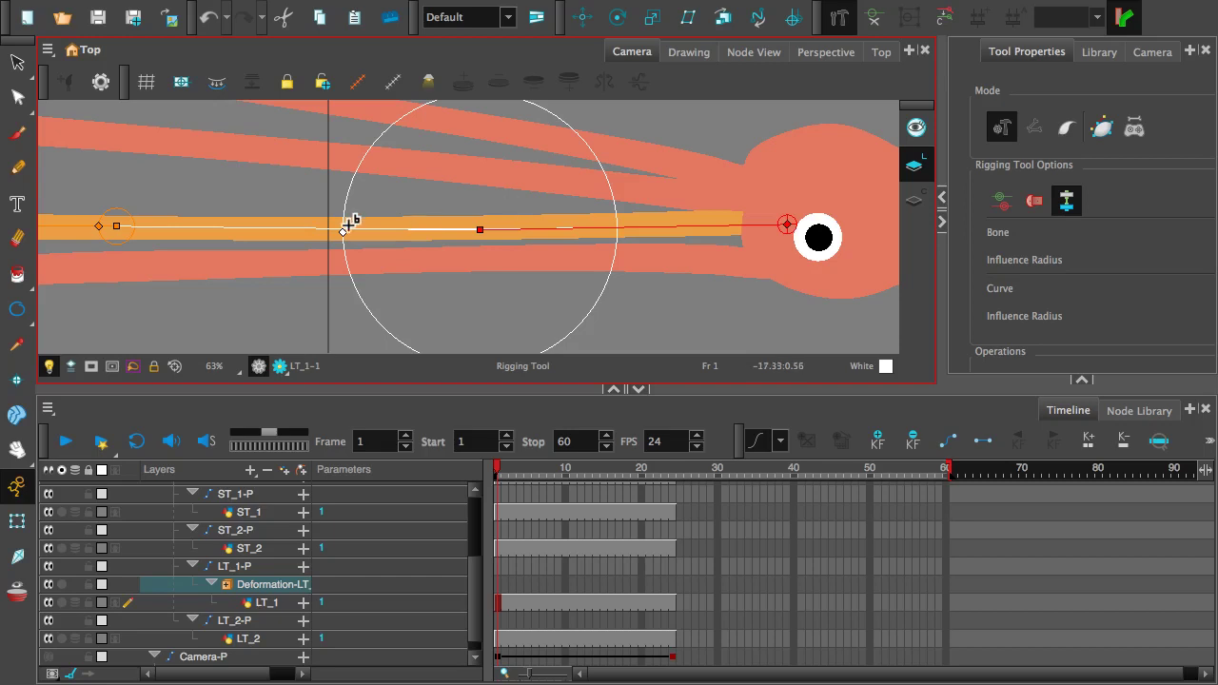
pyautogui.scroll(5, 102, 226)
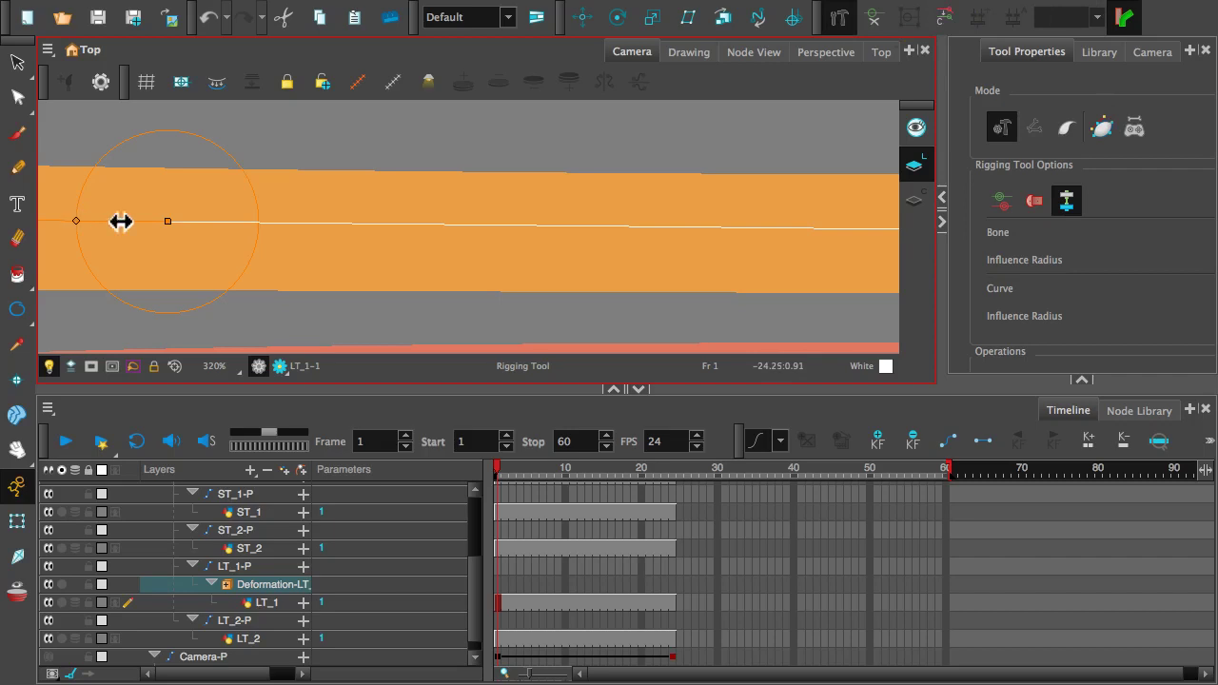
pyautogui.scroll(-5, 590, 229)
pyautogui.press('space')
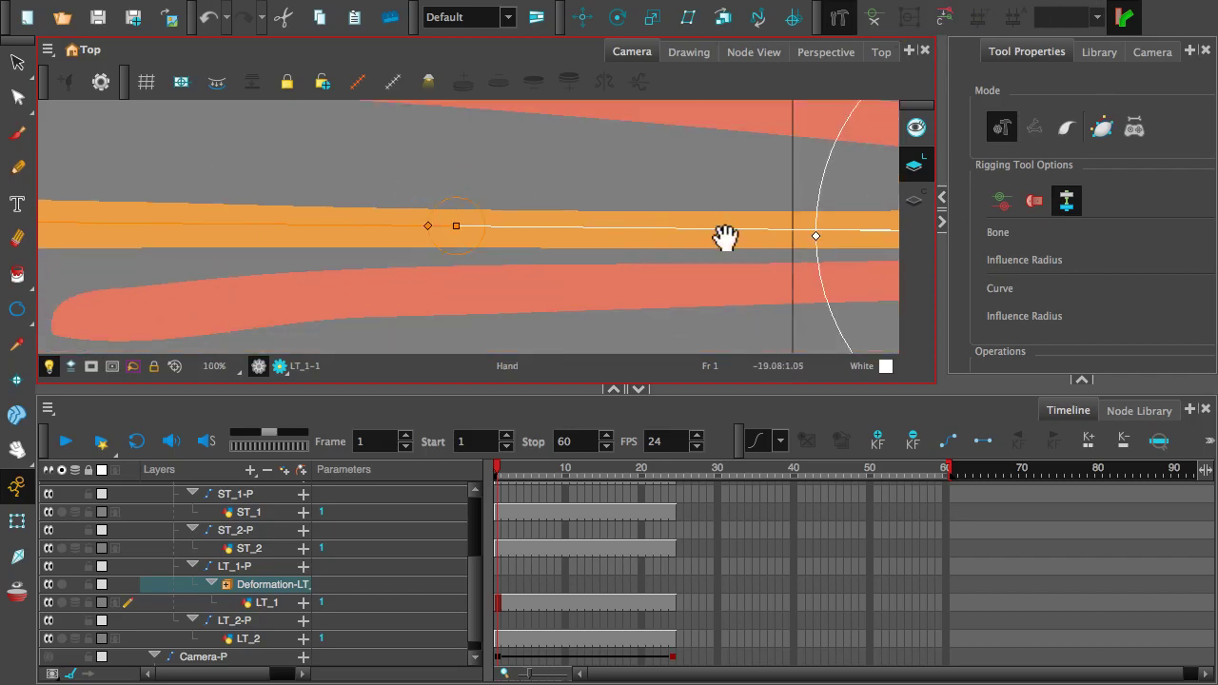
pyautogui.moveTo(723, 236); pyautogui.dragTo(204, 207)
pyautogui.scroll(-1, 569, 248)
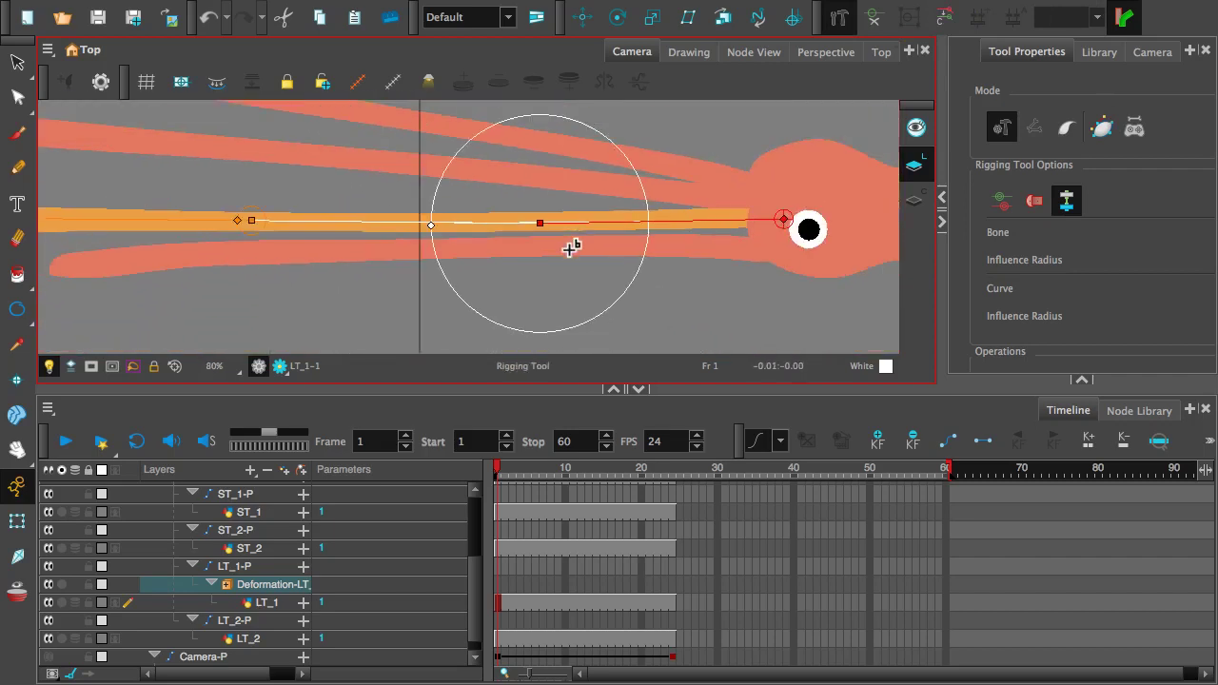
pyautogui.scroll(-2, 569, 248)
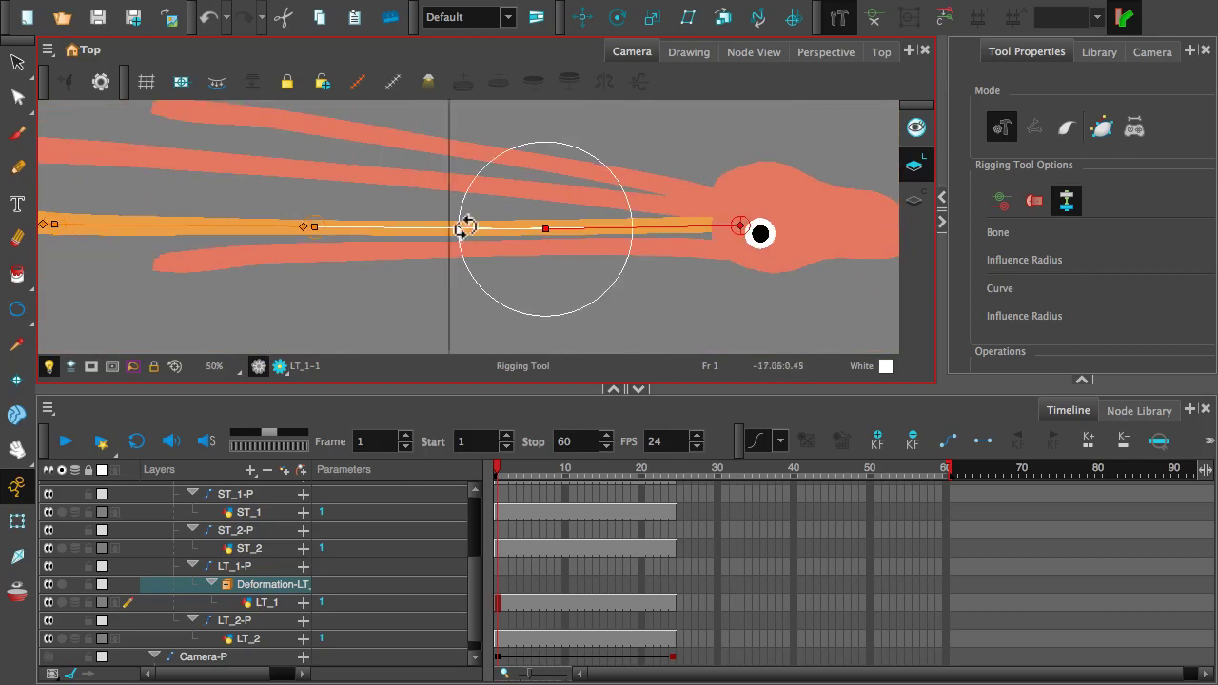
pyautogui.moveTo(459, 228); pyautogui.dragTo(444, 230)
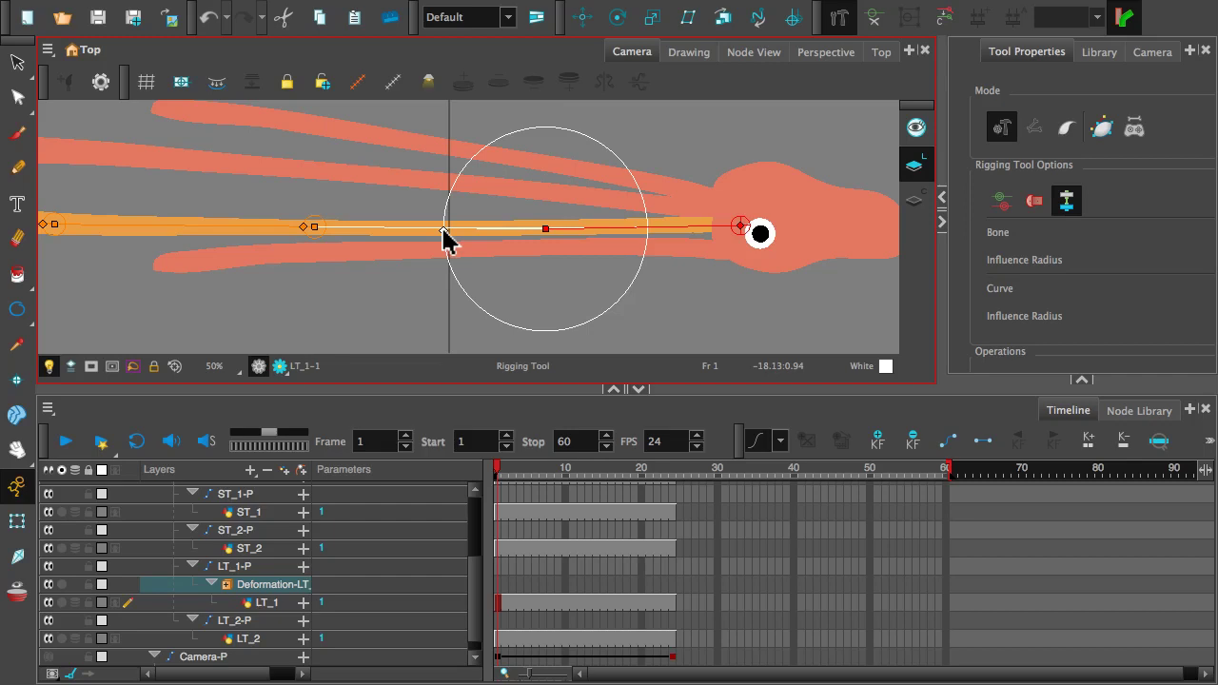
pyautogui.moveTo(444, 230)
pyautogui.mouseDown()
pyautogui.moveTo(411, 235)
pyautogui.moveTo(452, 233)
pyautogui.moveTo(428, 238)
pyautogui.mouseUp()
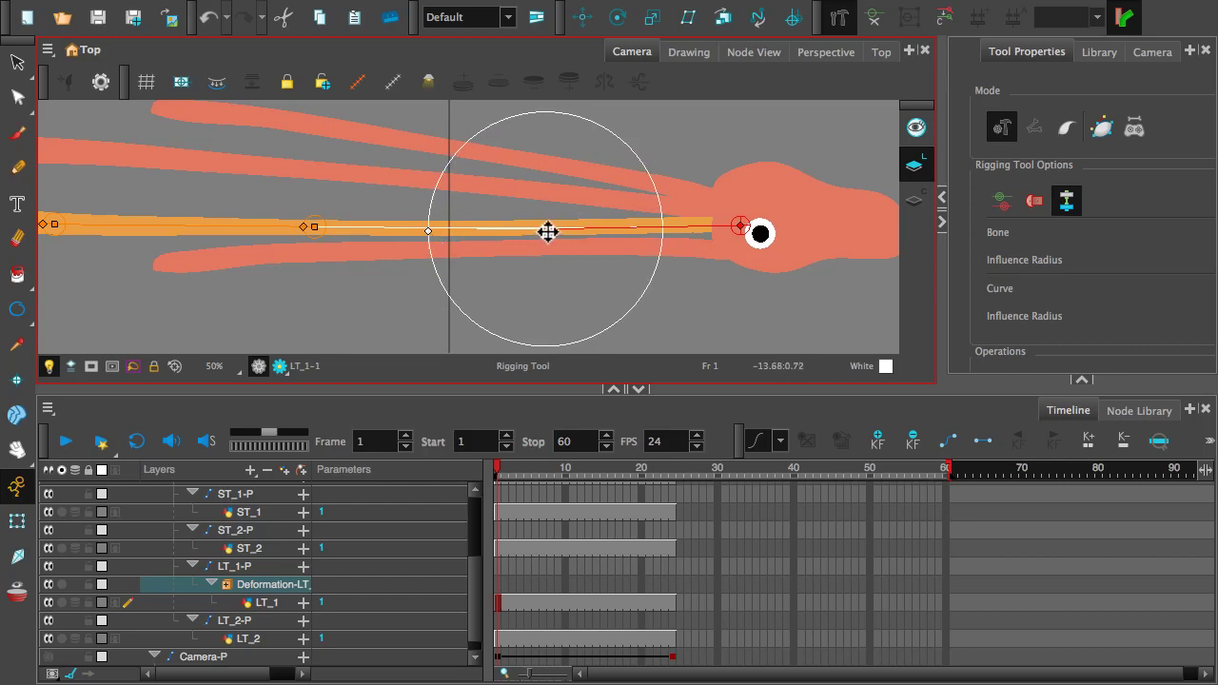
# - Move the LT_1 joint nearest the head closer to the head and widen its bend region further
pyautogui.moveTo(547, 230); pyautogui.dragTo(575, 228)
pyautogui.moveTo(456, 231); pyautogui.dragTo(439, 230)
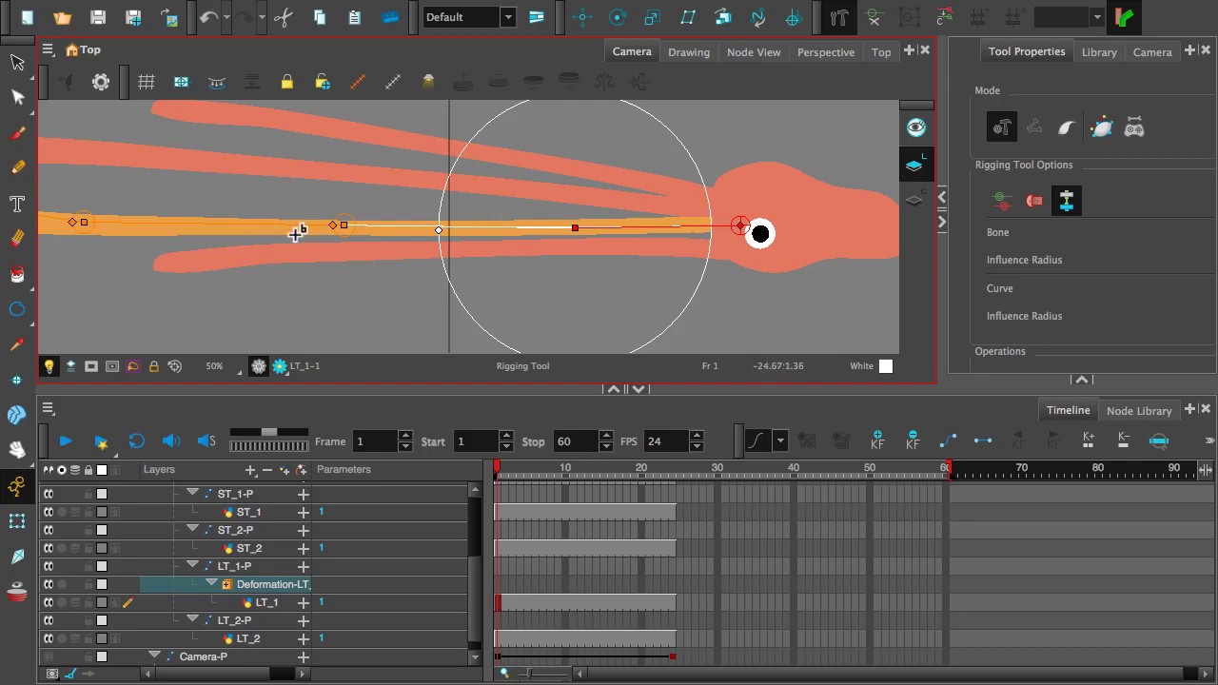
# - Shift the second and third LT_1 joints from the head slightly toward the tentacle's tip
pyautogui.scroll(-2, 255, 244)
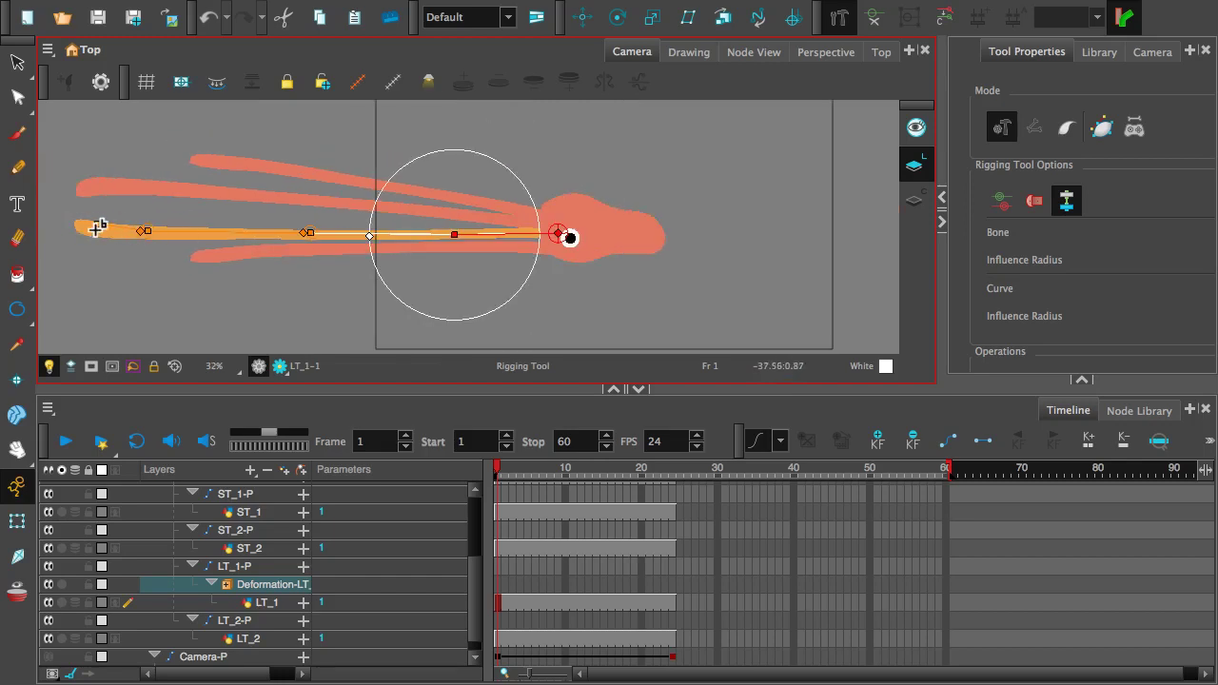
pyautogui.scroll(-1, 299, 233)
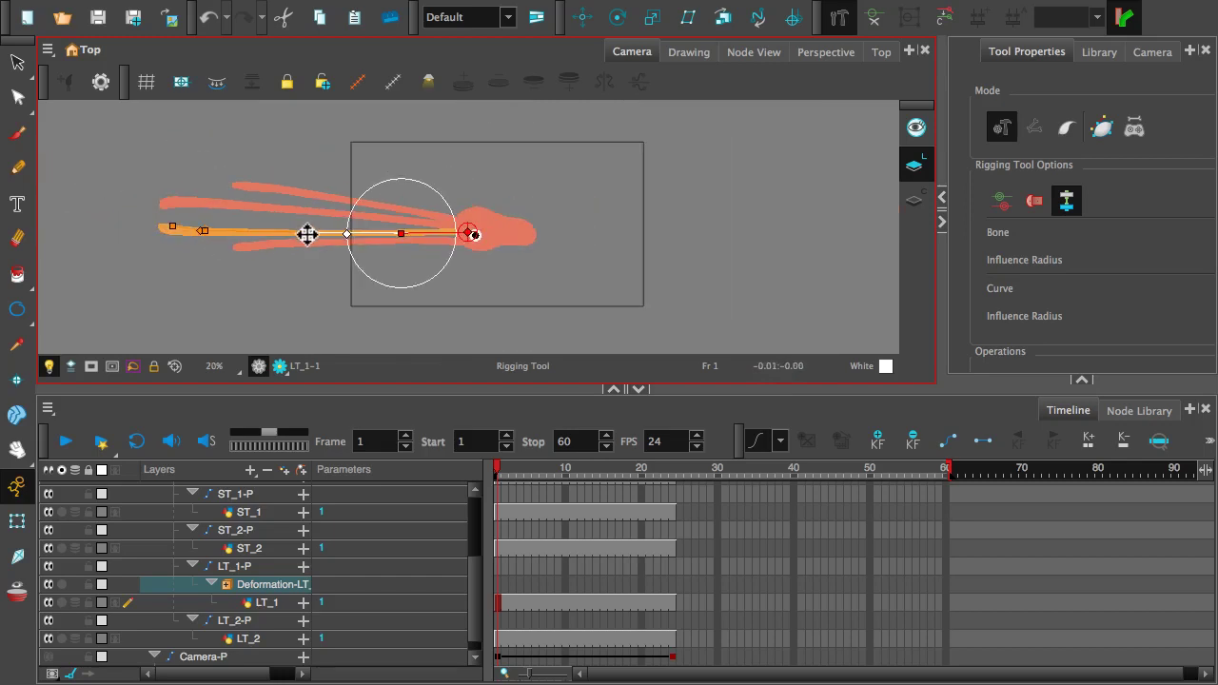
pyautogui.scroll(2, 301, 232)
pyautogui.moveTo(314, 229); pyautogui.dragTo(362, 245)
pyautogui.press('space')
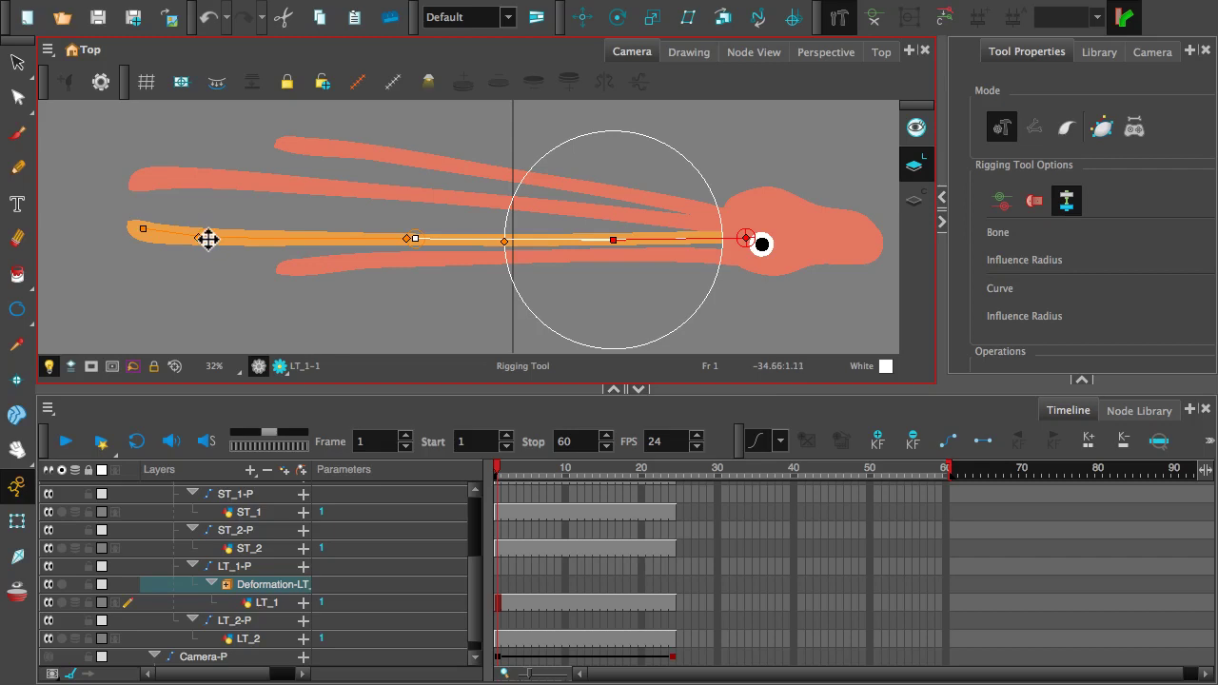
pyautogui.moveTo(206, 237); pyautogui.dragTo(201, 246)
# - Enlarge the second LT_1 joint's bend region until it meets the first joint's region, and moderately enlarge the third joint's region
pyautogui.scroll(2, 384, 239)
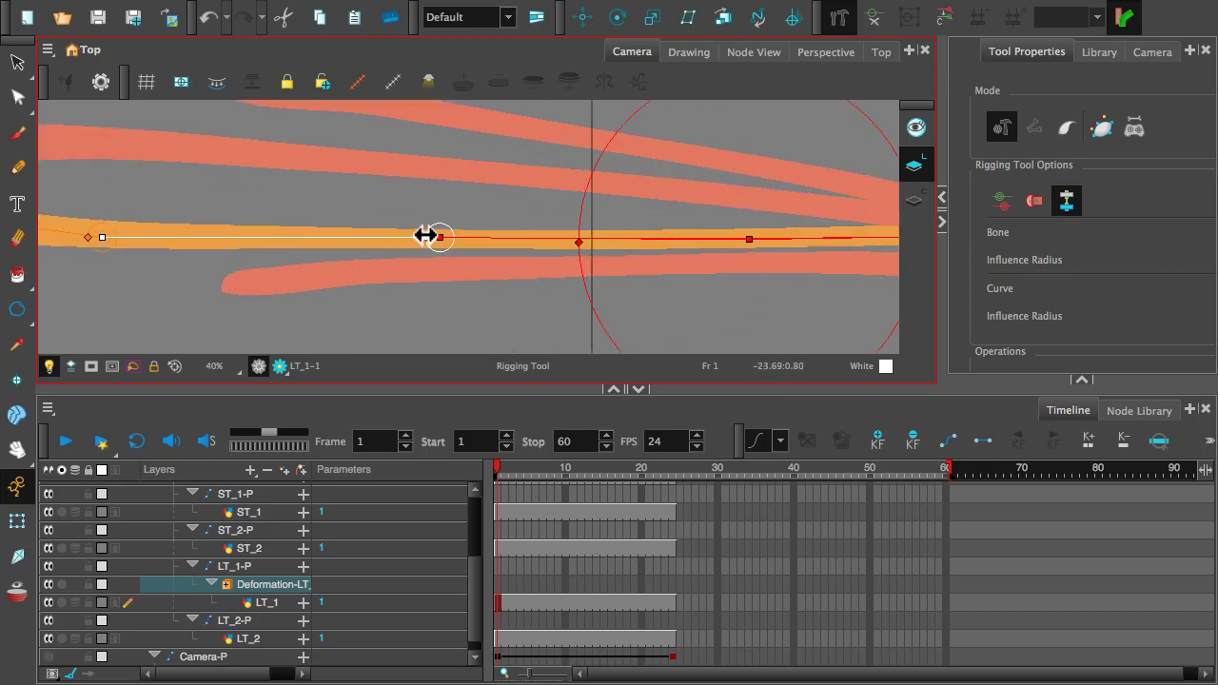
pyautogui.moveTo(427, 237); pyautogui.dragTo(285, 253)
pyautogui.scroll(-2, 272, 262)
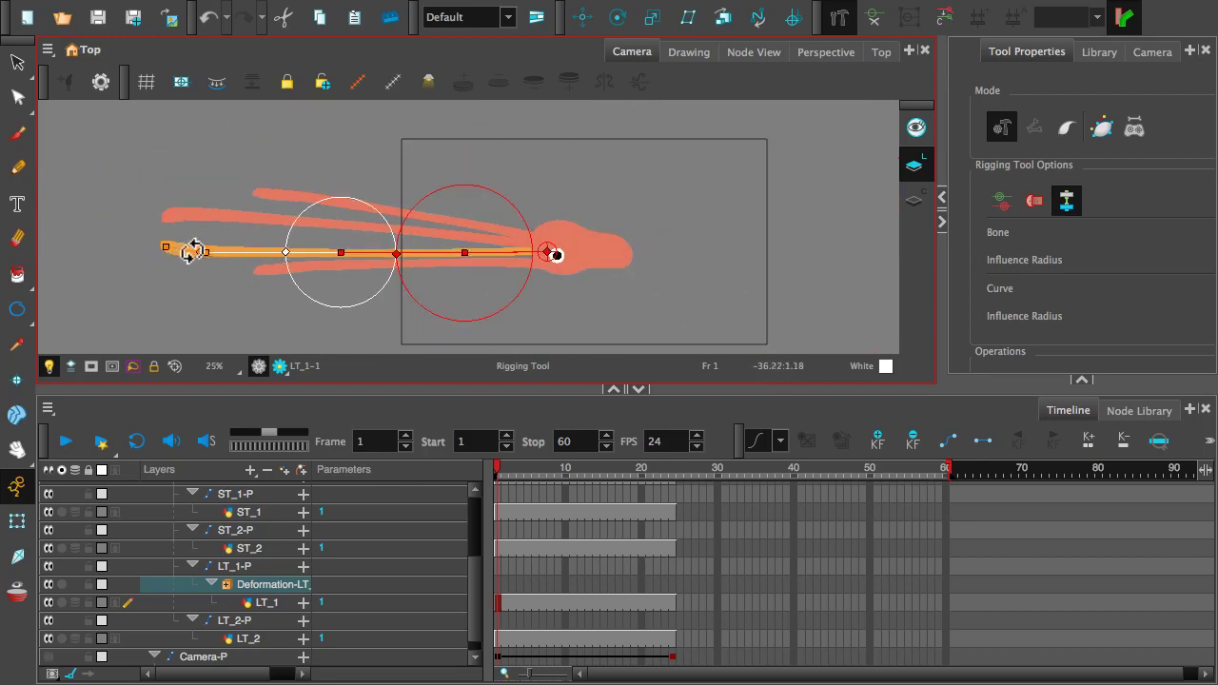
pyautogui.moveTo(200, 254); pyautogui.dragTo(193, 259)
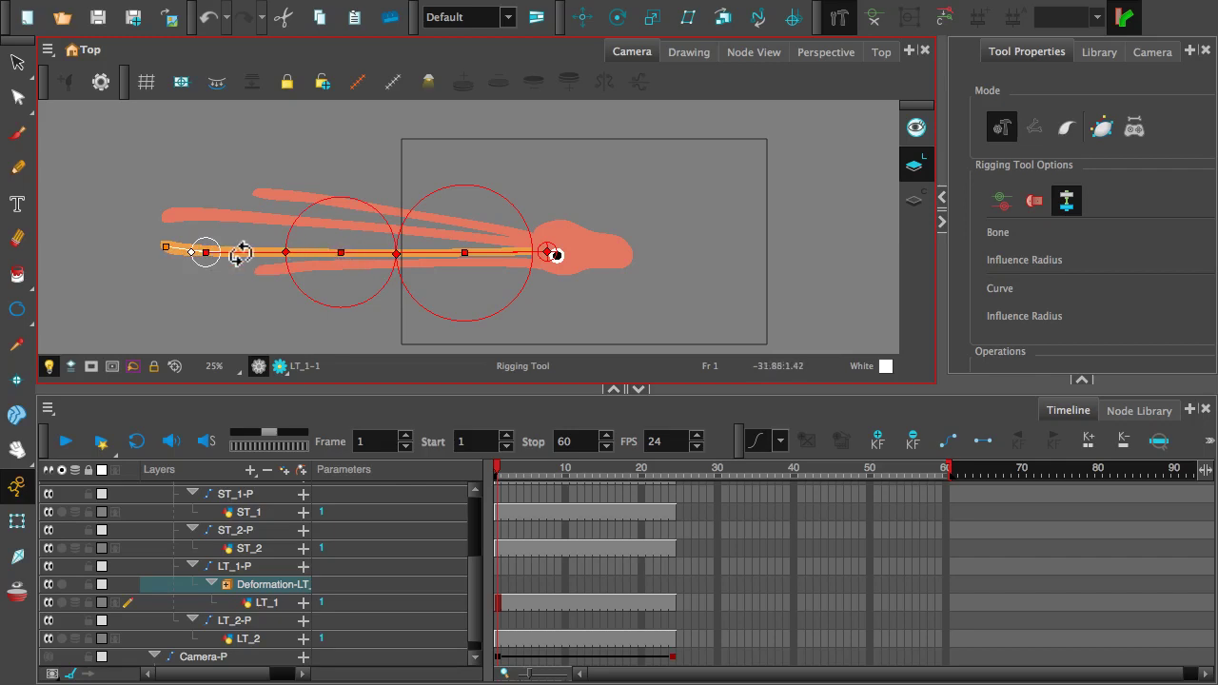
# - Move the third LT_1 joint closer to the head and extend the chain with another bone ending at the tentacle's tip
pyautogui.scroll(4, 245, 250)
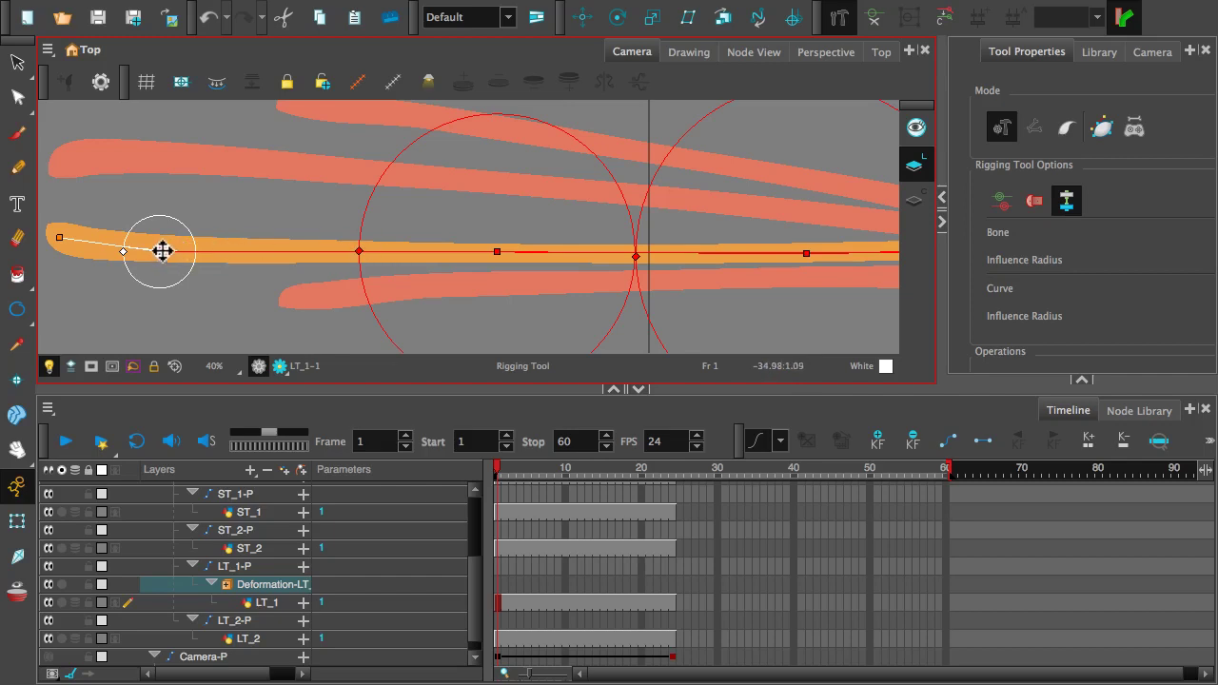
pyautogui.moveTo(162, 252); pyautogui.dragTo(234, 258)
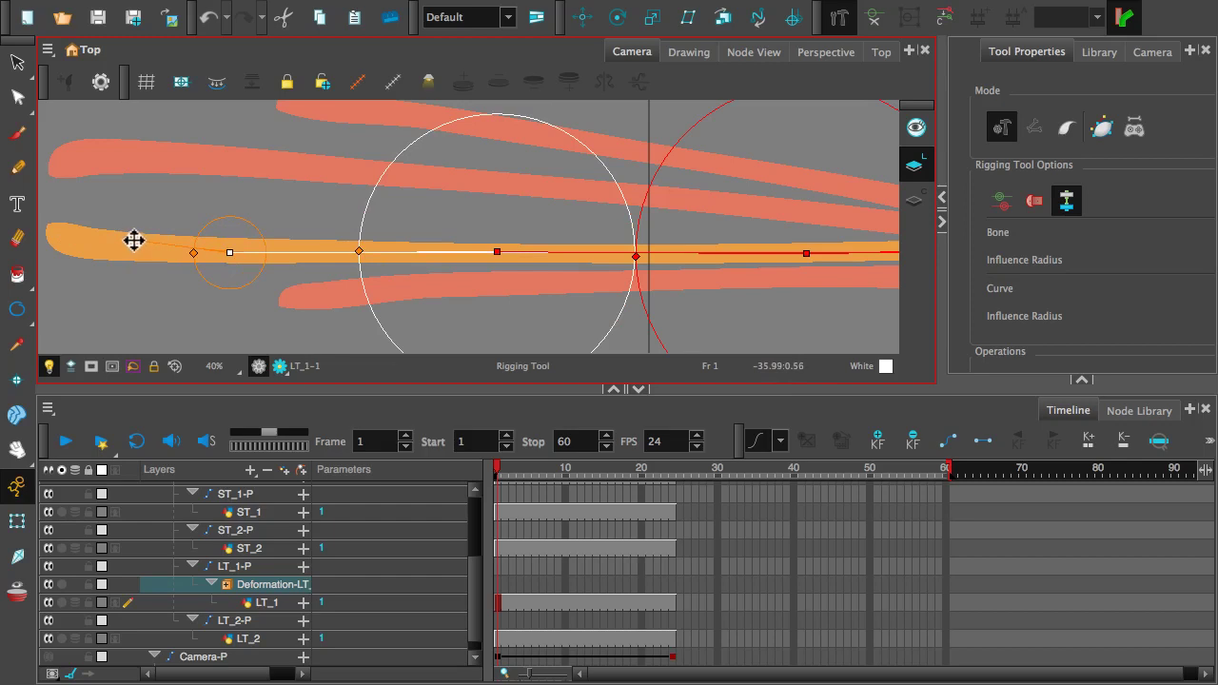
pyautogui.moveTo(128, 239); pyautogui.dragTo(56, 232)
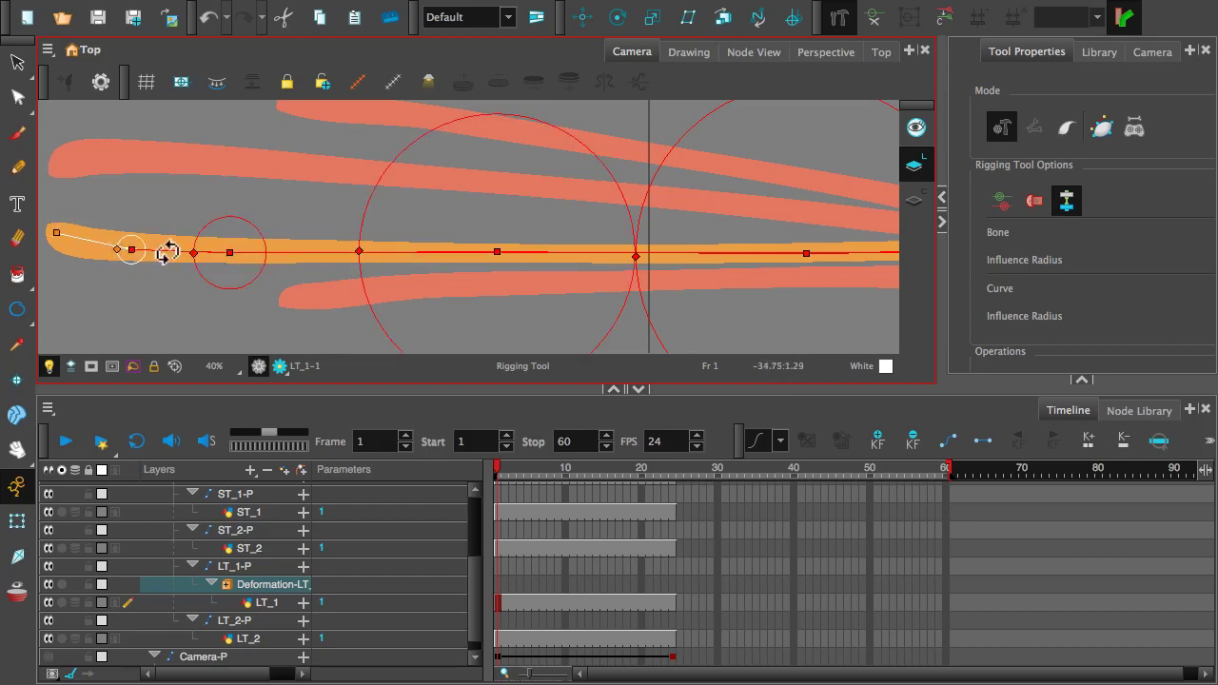
# - Widen the third LT_1 joint's bend region, shift that joint slightly toward the head, and pull the fourth joint back toward the tip
pyautogui.moveTo(193, 252); pyautogui.dragTo(158, 268)
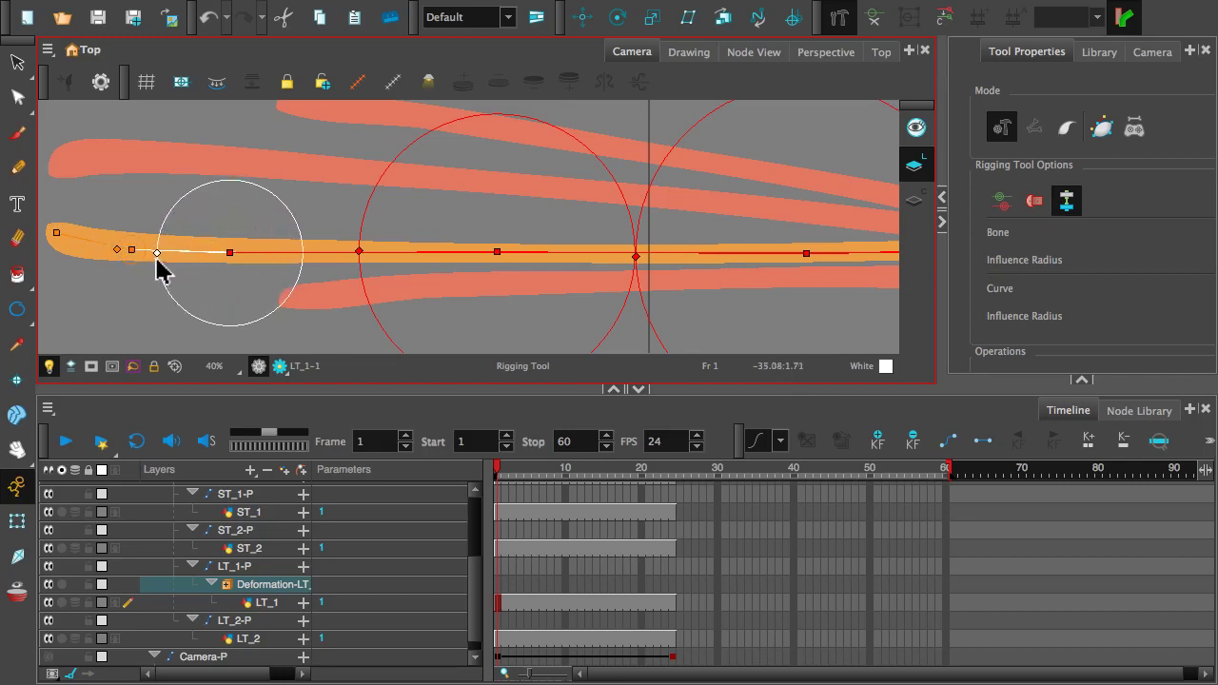
pyautogui.moveTo(231, 253); pyautogui.dragTo(256, 253)
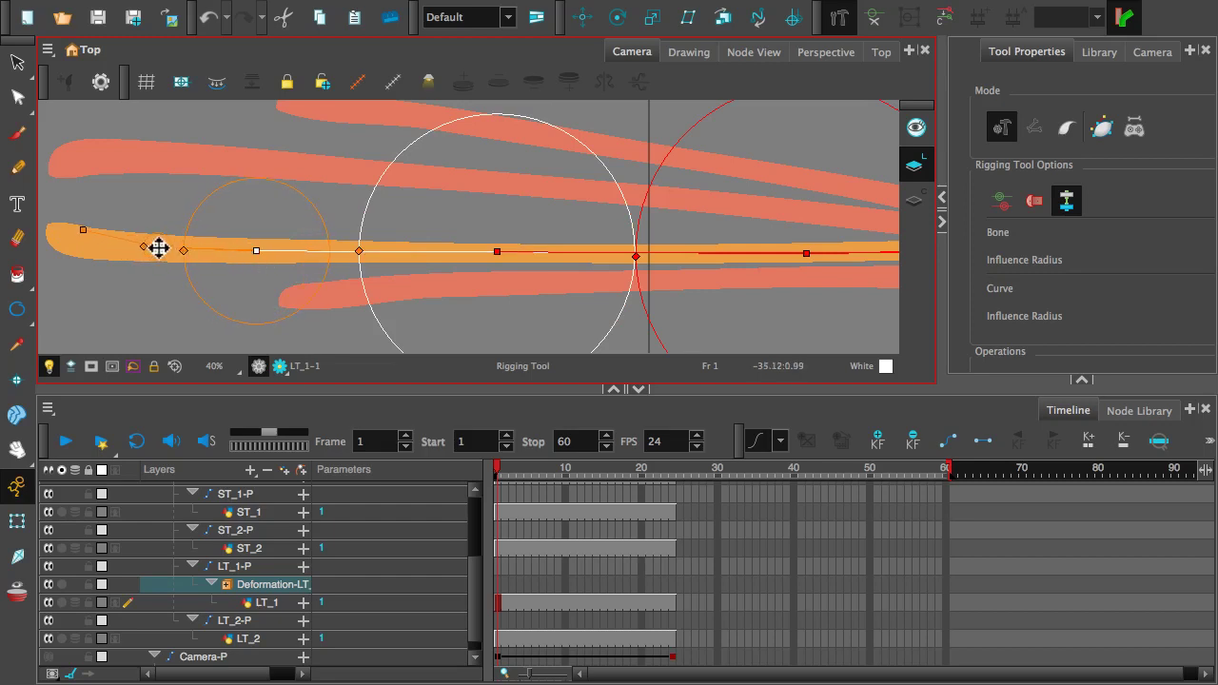
pyautogui.moveTo(154, 246); pyautogui.dragTo(130, 245)
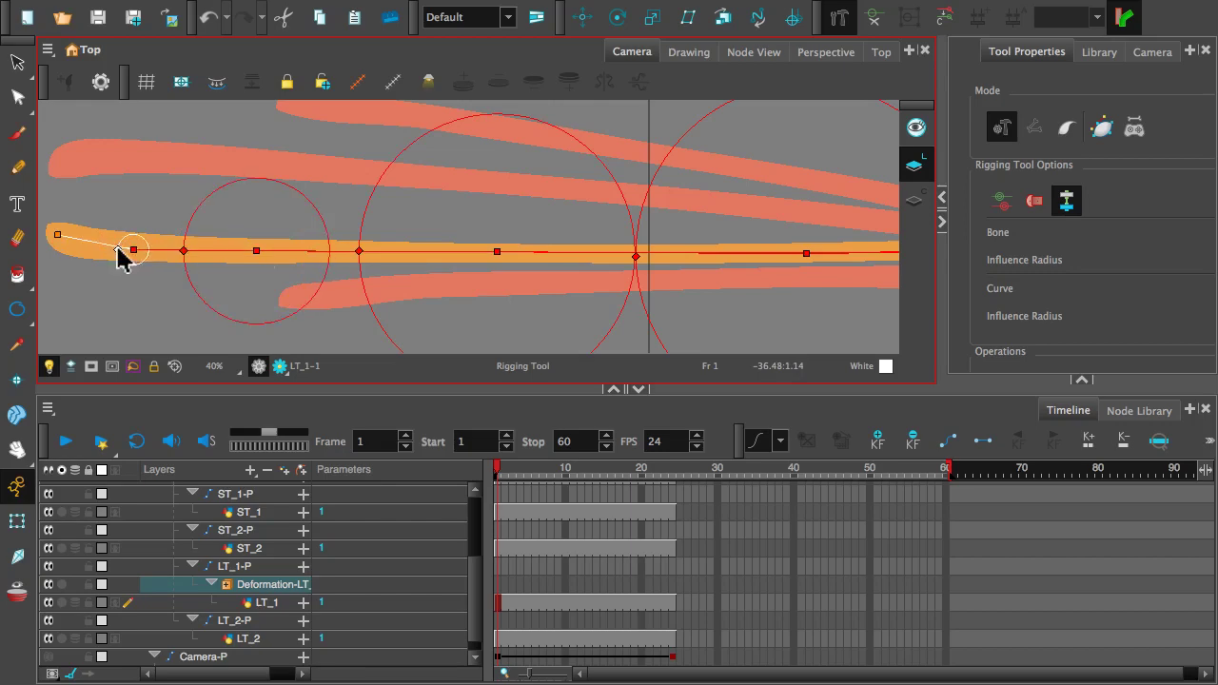
# - Pull the LT_1 chain's end point back toward the head and add one more bone ending at the tentacle's tip
pyautogui.scroll(-2, 429, 234)
pyautogui.scroll(-2, 429, 234)
pyautogui.scroll(2, 431, 236)
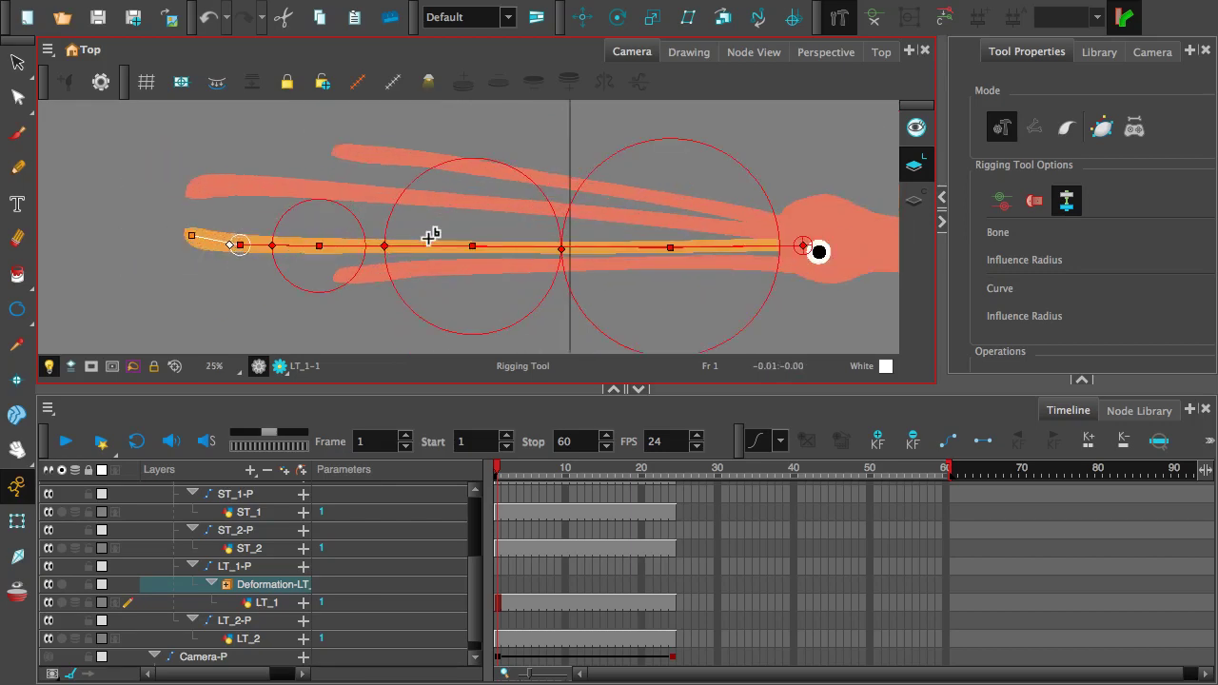
pyautogui.scroll(4, 266, 249)
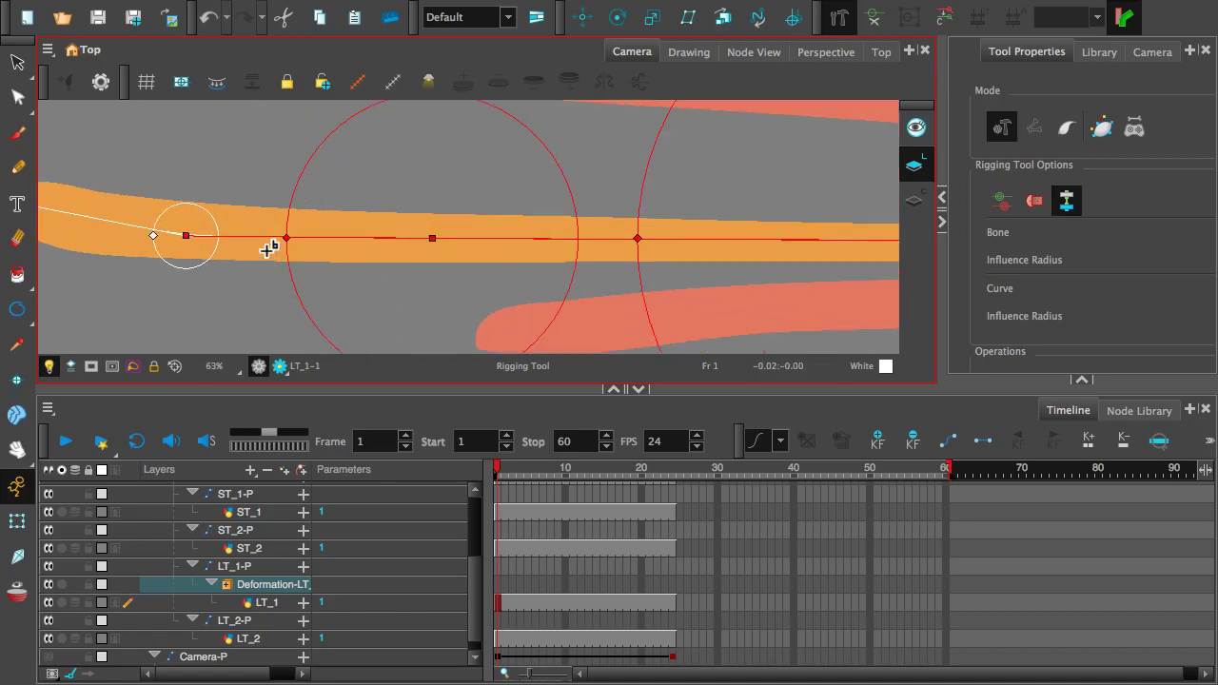
pyautogui.scroll(-4, 266, 248)
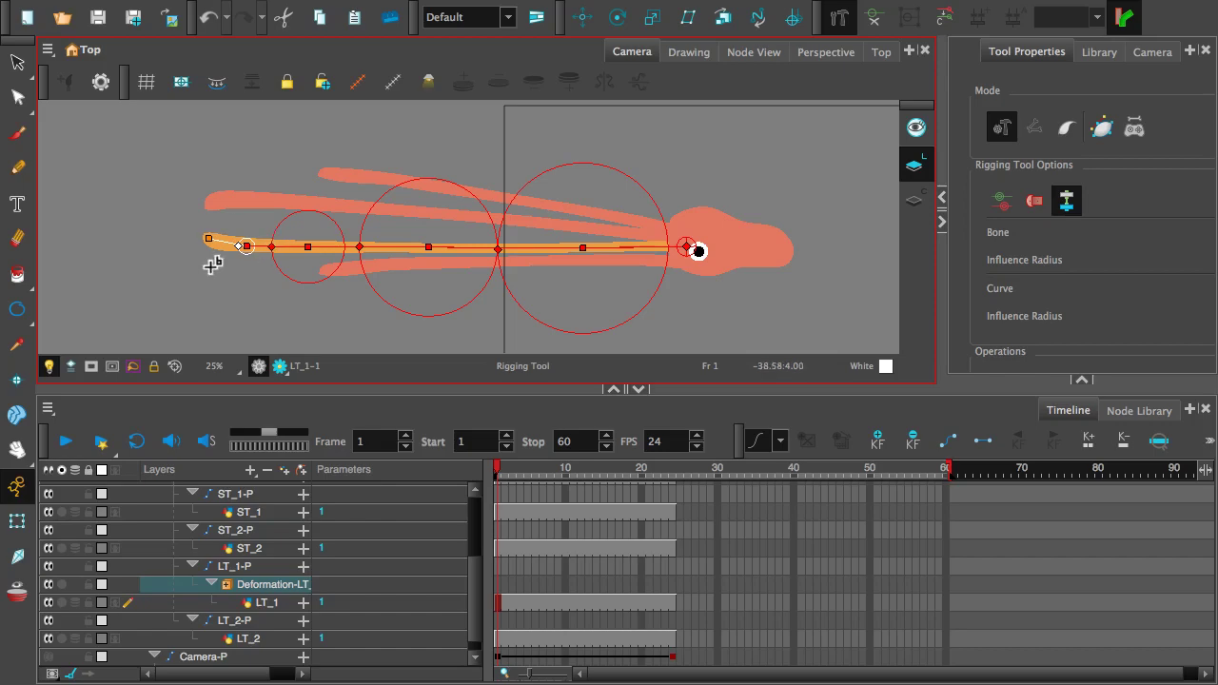
pyautogui.scroll(3, 272, 223)
pyautogui.scroll(-1, 98, 223)
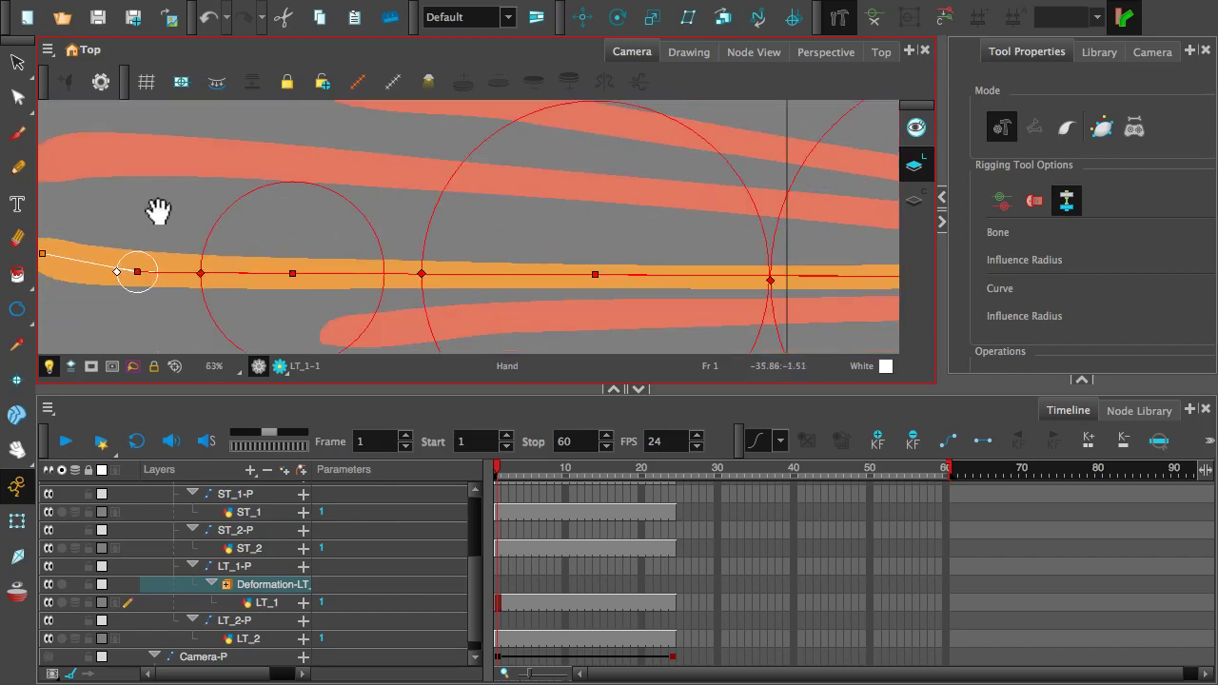
pyautogui.moveTo(155, 207); pyautogui.dragTo(315, 171)
pyautogui.scroll(2, 279, 227)
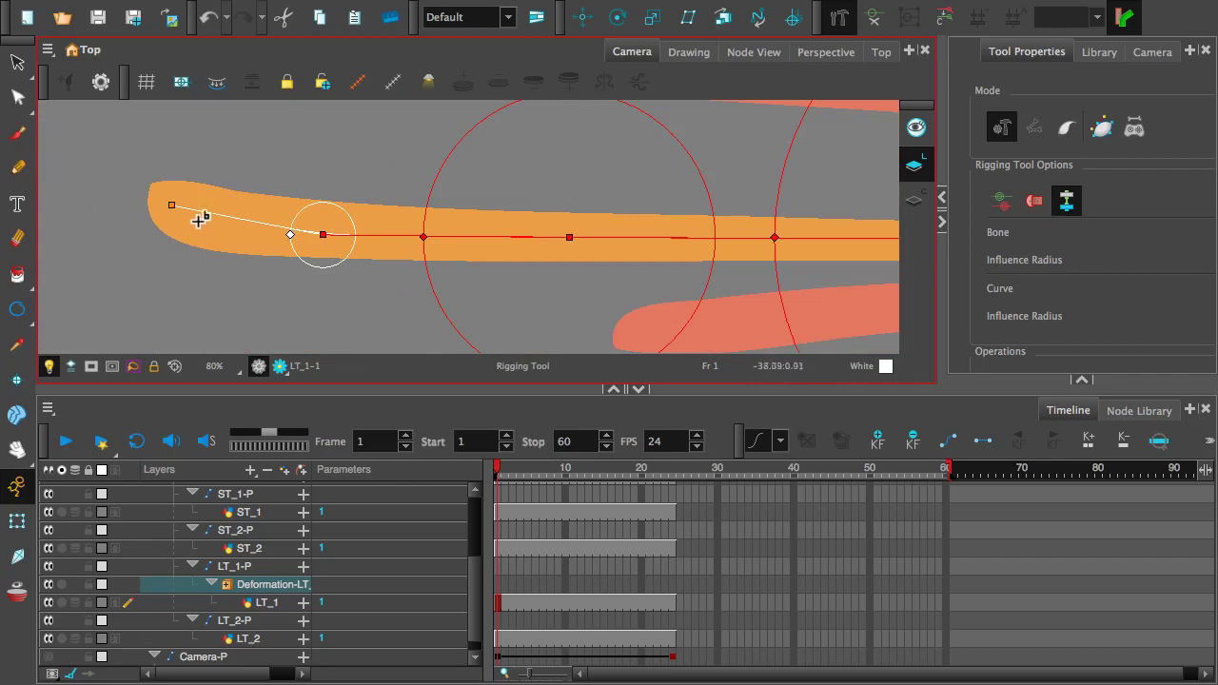
pyautogui.moveTo(173, 205); pyautogui.dragTo(235, 224)
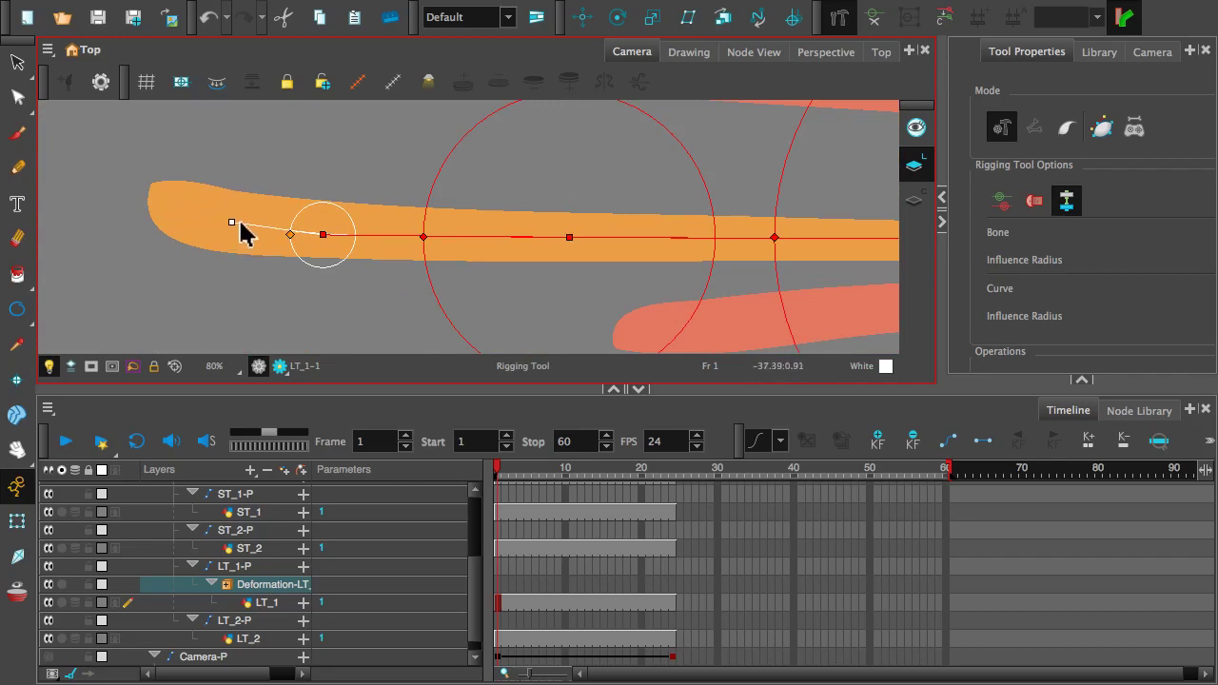
pyautogui.click(162, 197)
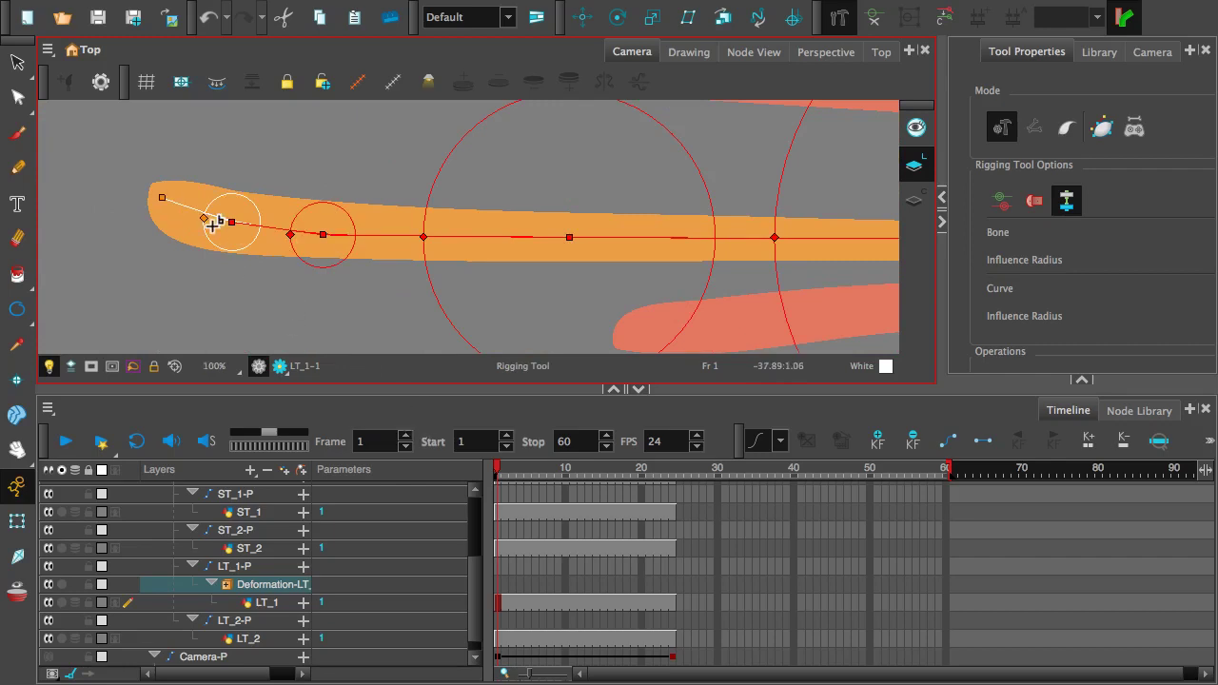
# - Nudge the second LT_1 joint from the head slightly downward
pyautogui.scroll(-4, 291, 237)
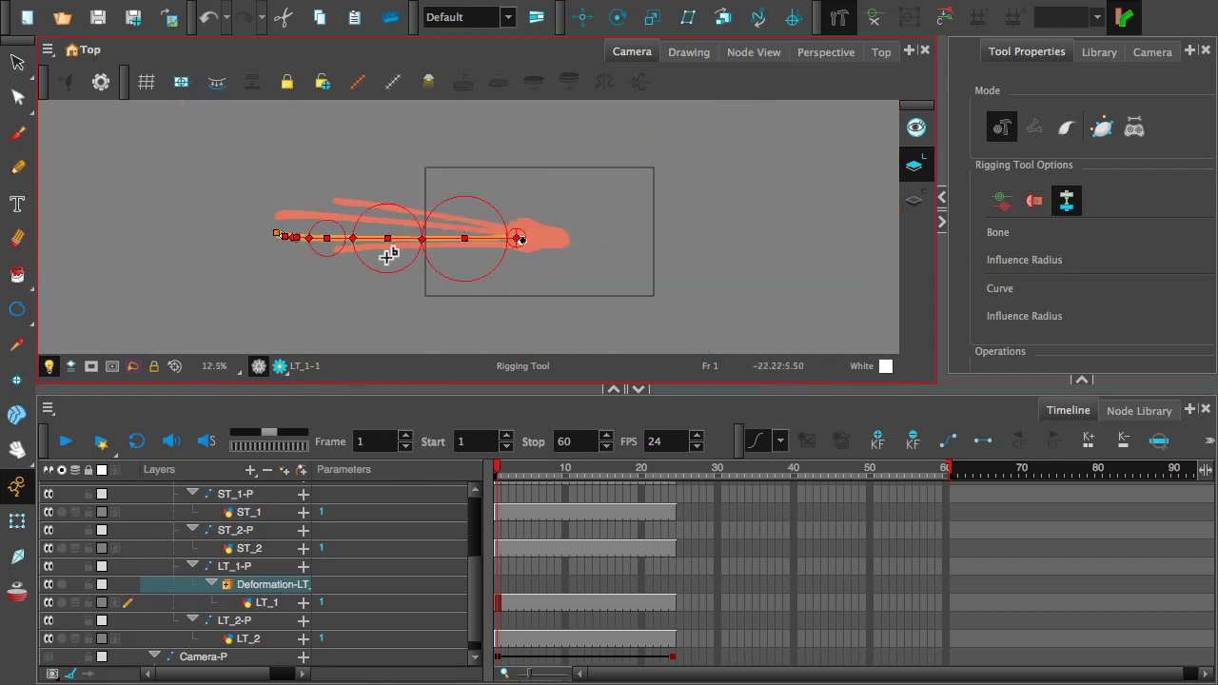
pyautogui.scroll(2, 367, 263)
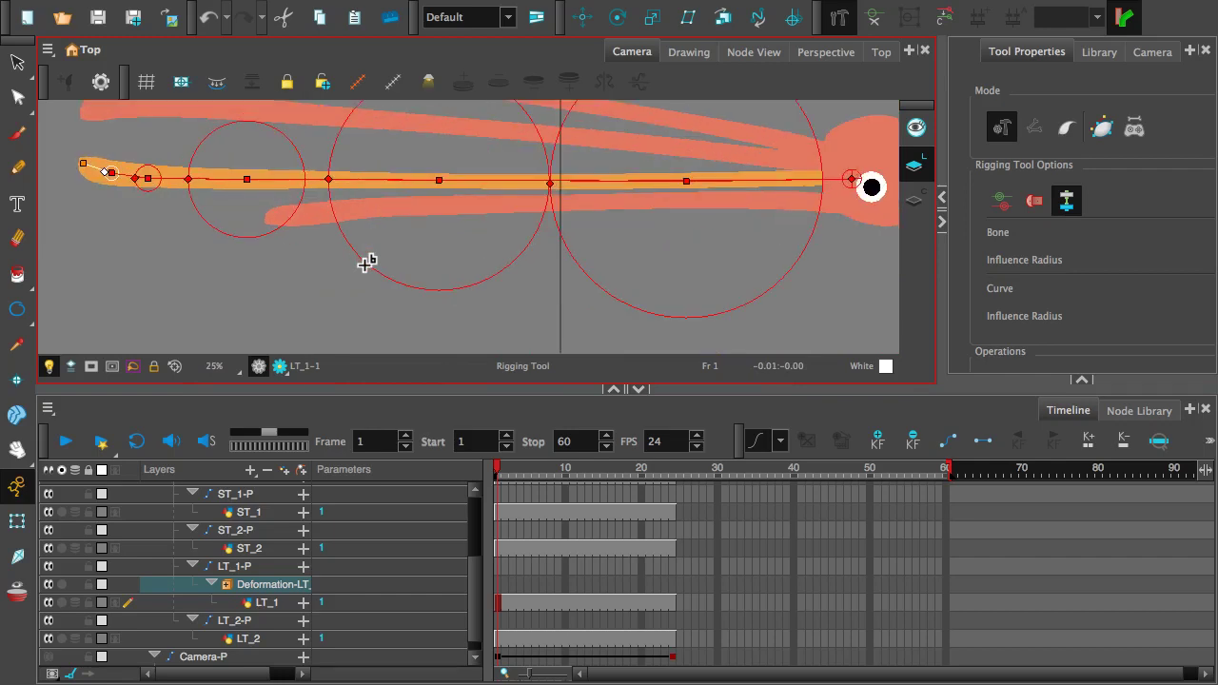
pyautogui.scroll(1, 389, 234)
pyautogui.scroll(-2, 389, 235)
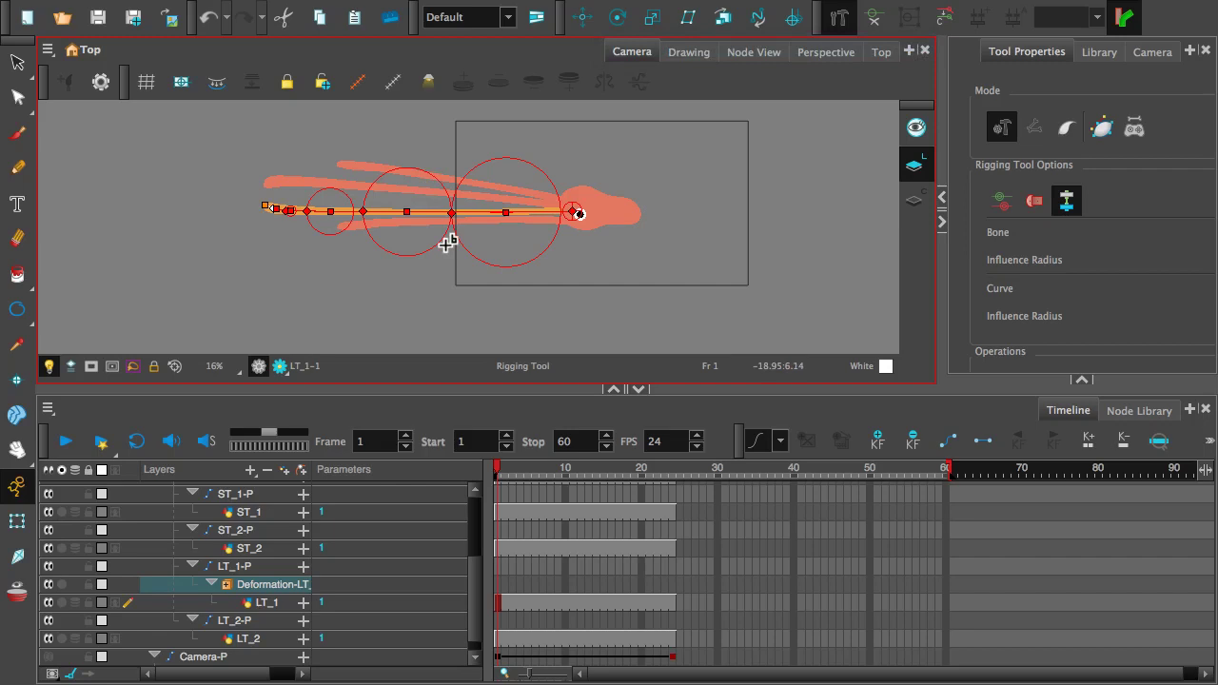
pyautogui.scroll(4, 438, 234)
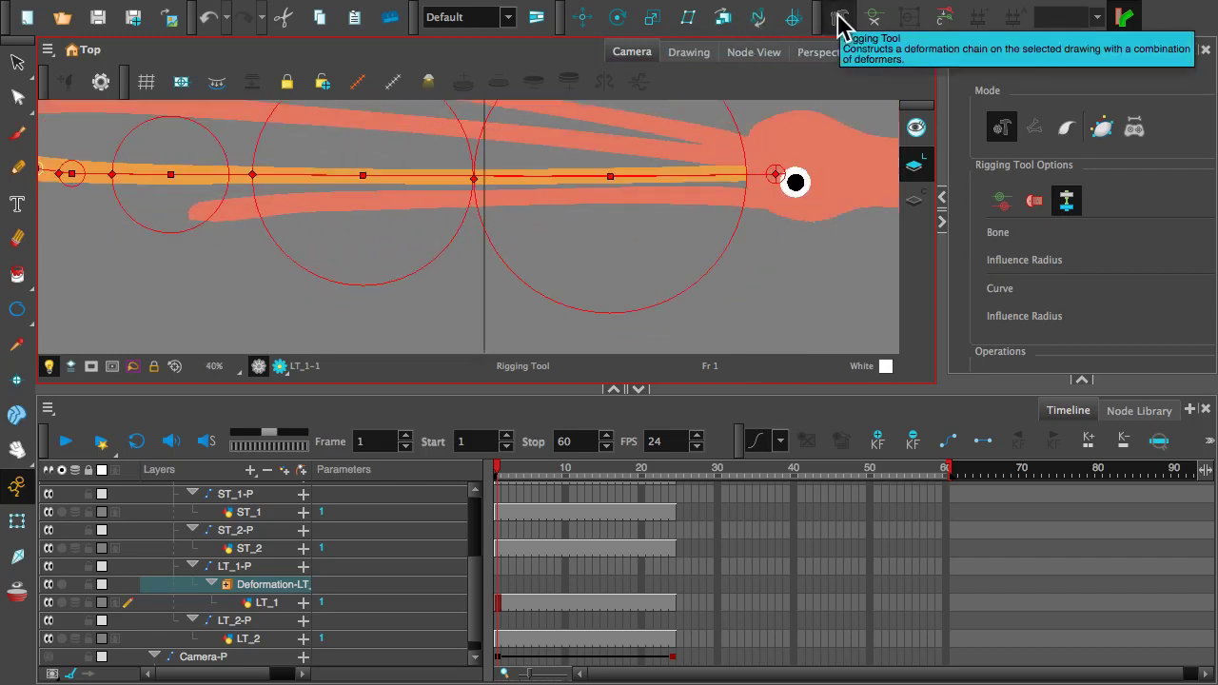
pyautogui.click(388, 175)
pyautogui.moveTo(398, 187); pyautogui.dragTo(401, 188)
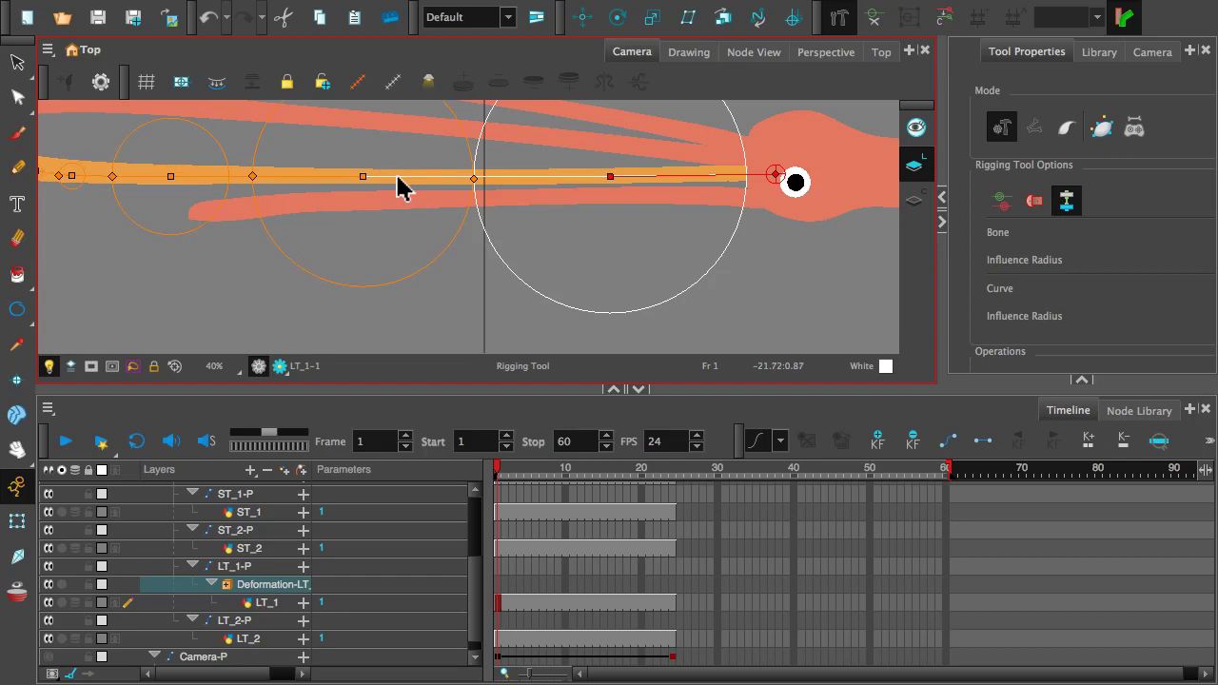
# - Using the Transform tool, rotate the second LT_1 bone so the tentacle bends slightly downward at the joint nearest the head
pyautogui.click(15, 526)
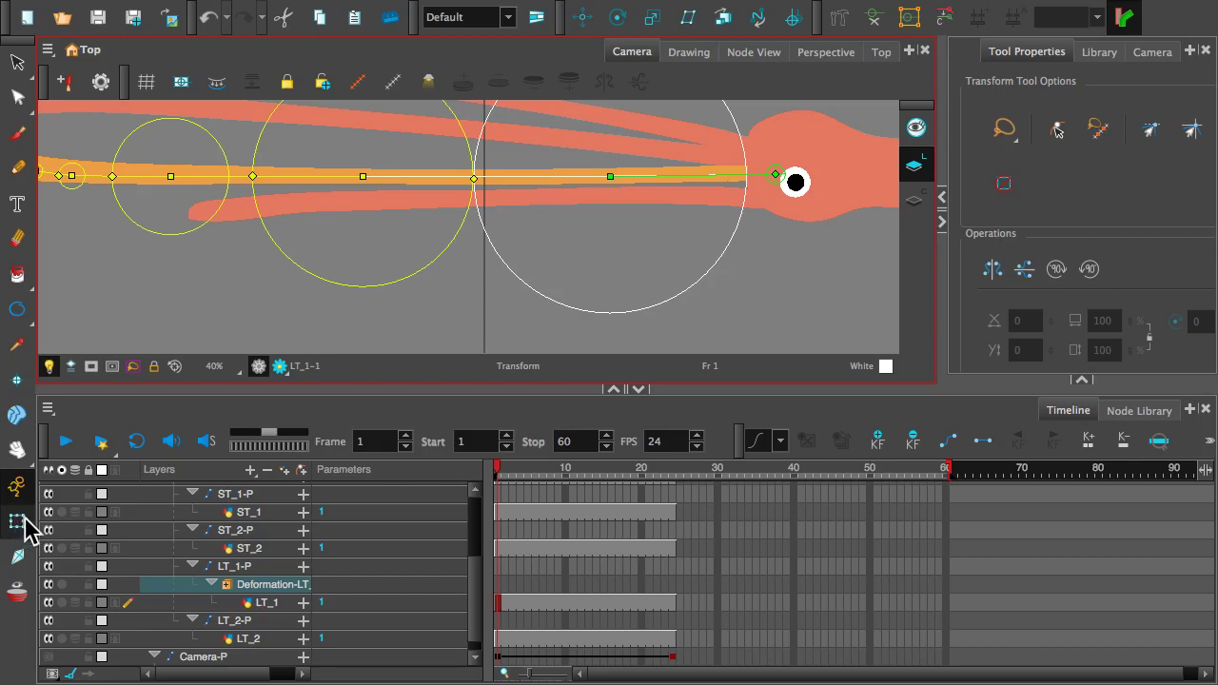
pyautogui.scroll(2, 166, 319)
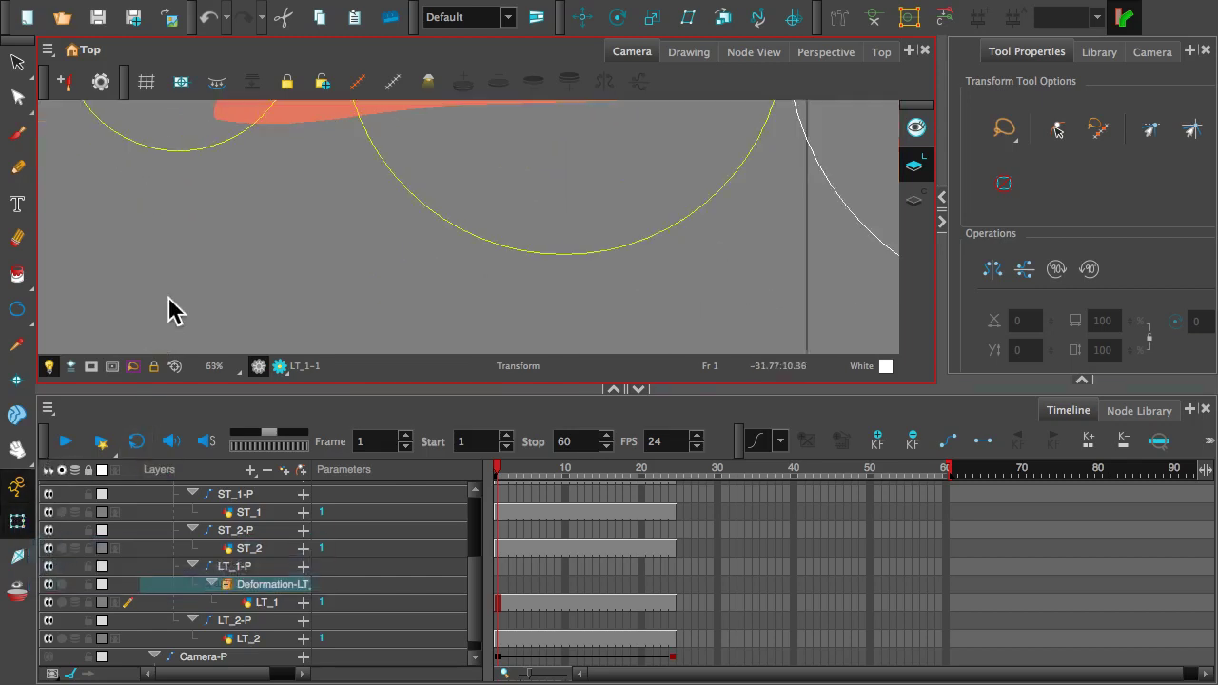
pyautogui.scroll(-4, 169, 309)
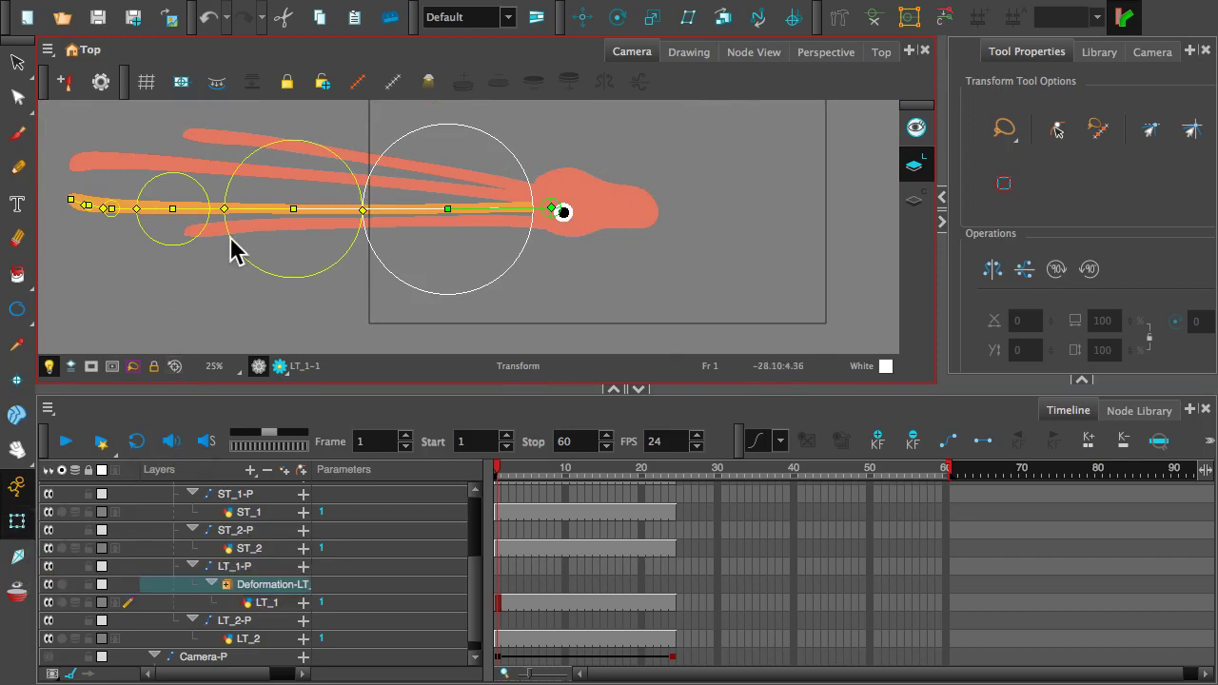
pyautogui.moveTo(250, 208); pyautogui.dragTo(219, 207)
pyautogui.moveTo(403, 209); pyautogui.dragTo(310, 213)
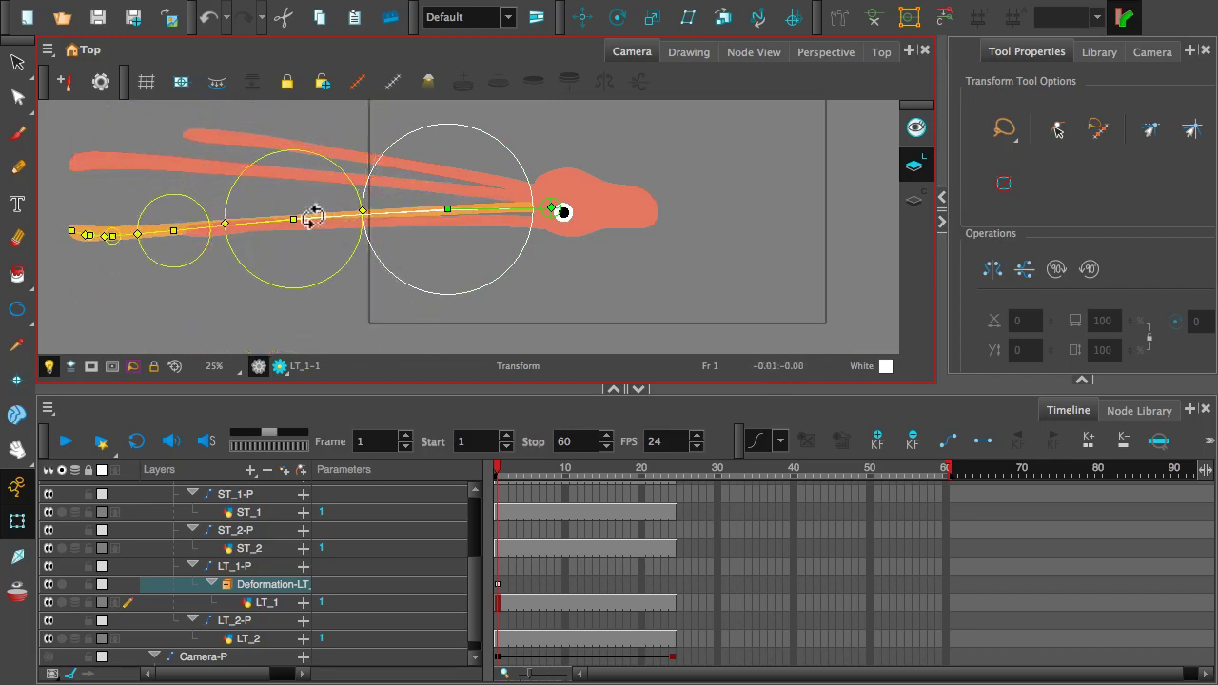
# - Rotate the LT_1 bones beyond the fourth joint upward so the end of the tentacle bends sharply up
pyautogui.press('space')
pyautogui.moveTo(106, 199); pyautogui.dragTo(253, 113)
pyautogui.scroll(5, 230, 195)
pyautogui.press('space')
pyautogui.moveTo(209, 168); pyautogui.dragTo(218, 222)
pyautogui.moveTo(171, 169); pyautogui.dragTo(196, 150)
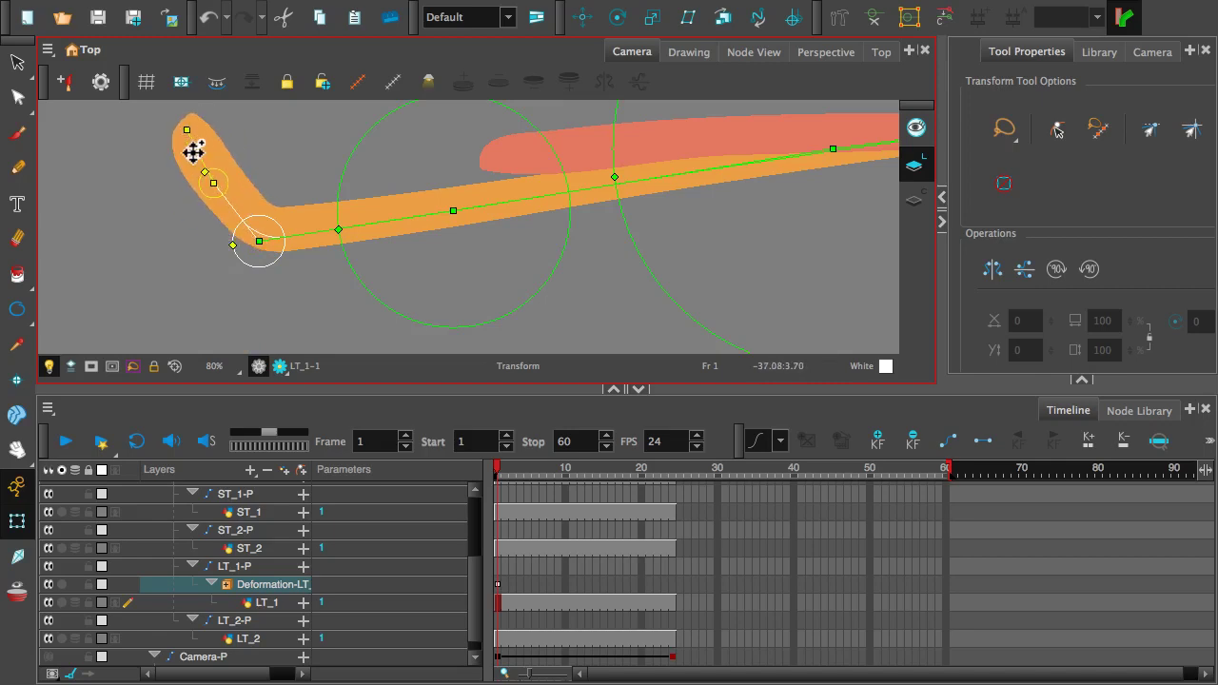
# - Rotate the last LT_1 bone inward to curl the tip toward the head, and enlarge the bend region of its joint
pyautogui.click(190, 138)
pyautogui.click(196, 143)
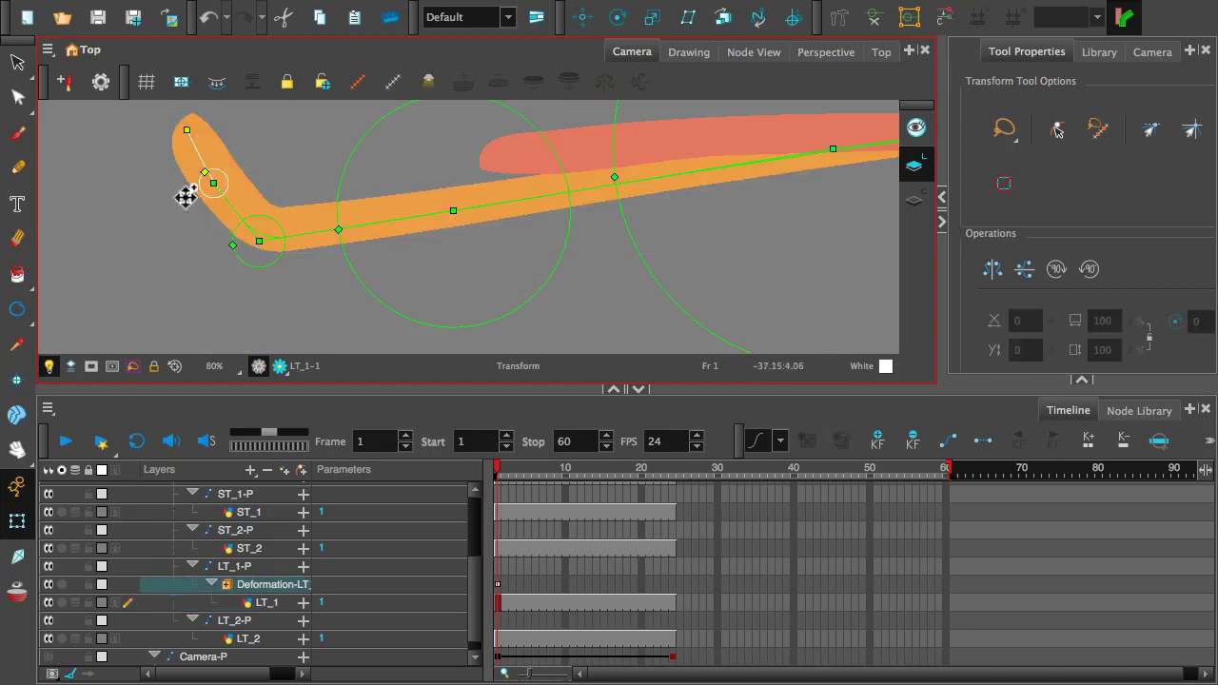
pyautogui.click(239, 585)
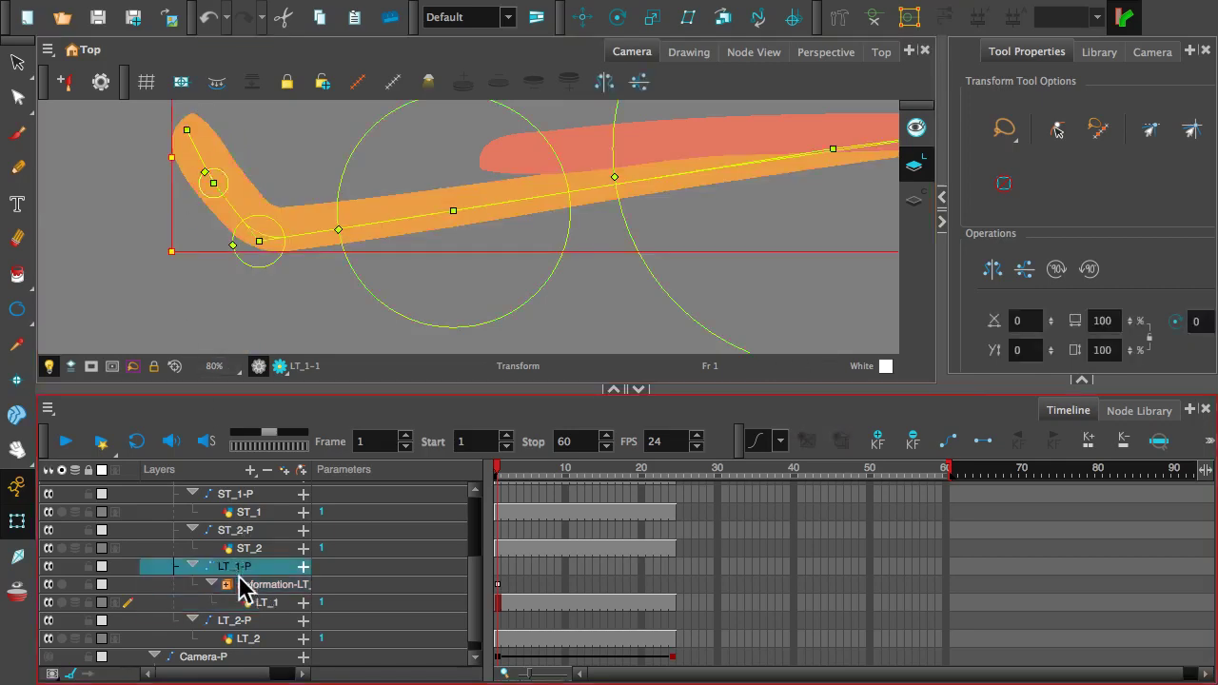
pyautogui.click(194, 142)
pyautogui.click(190, 162)
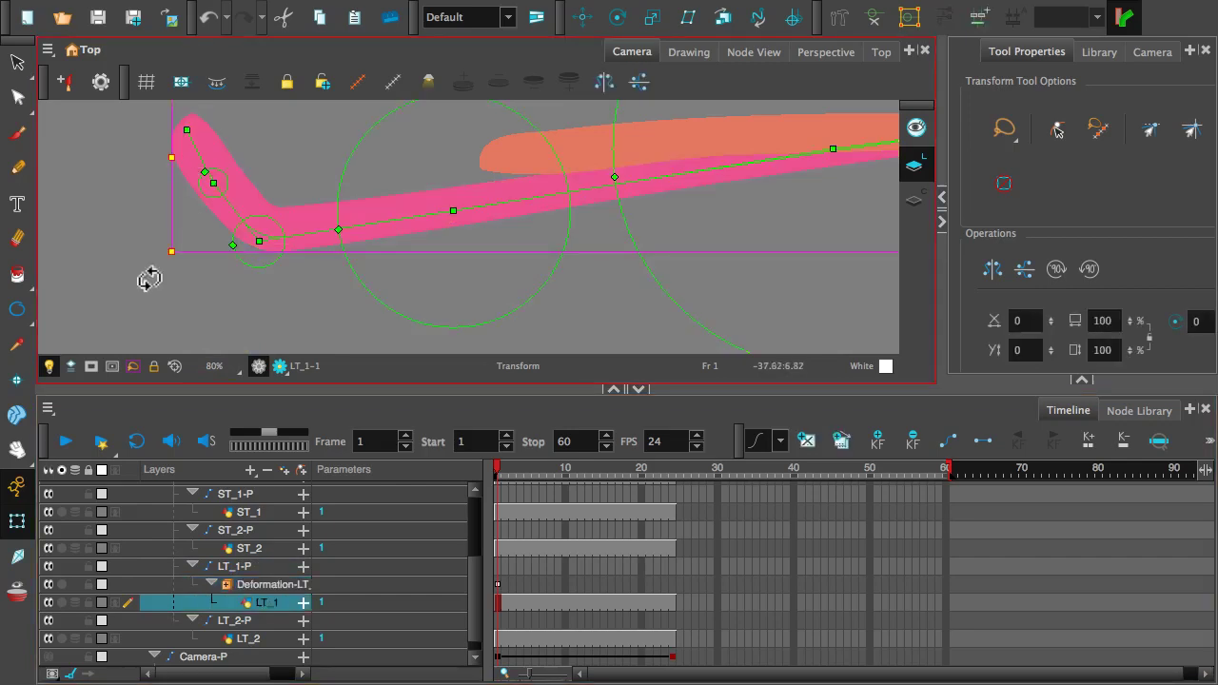
pyautogui.click(255, 586)
pyautogui.click(243, 568)
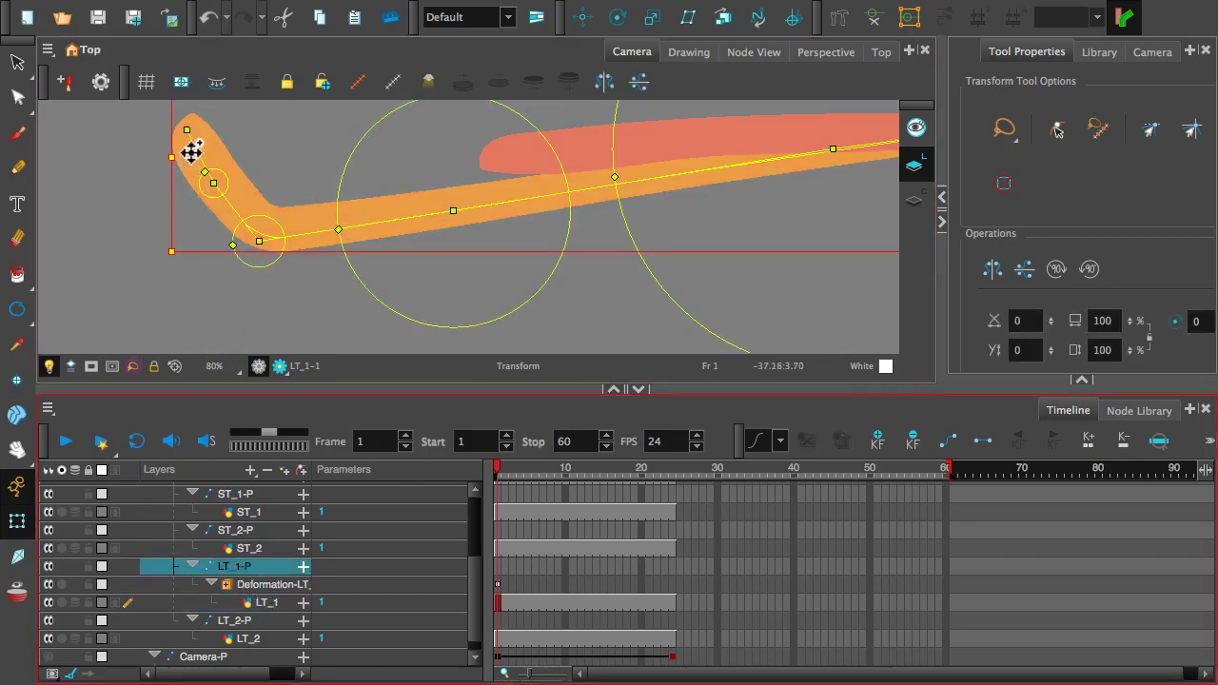
pyautogui.moveTo(195, 145); pyautogui.dragTo(237, 149)
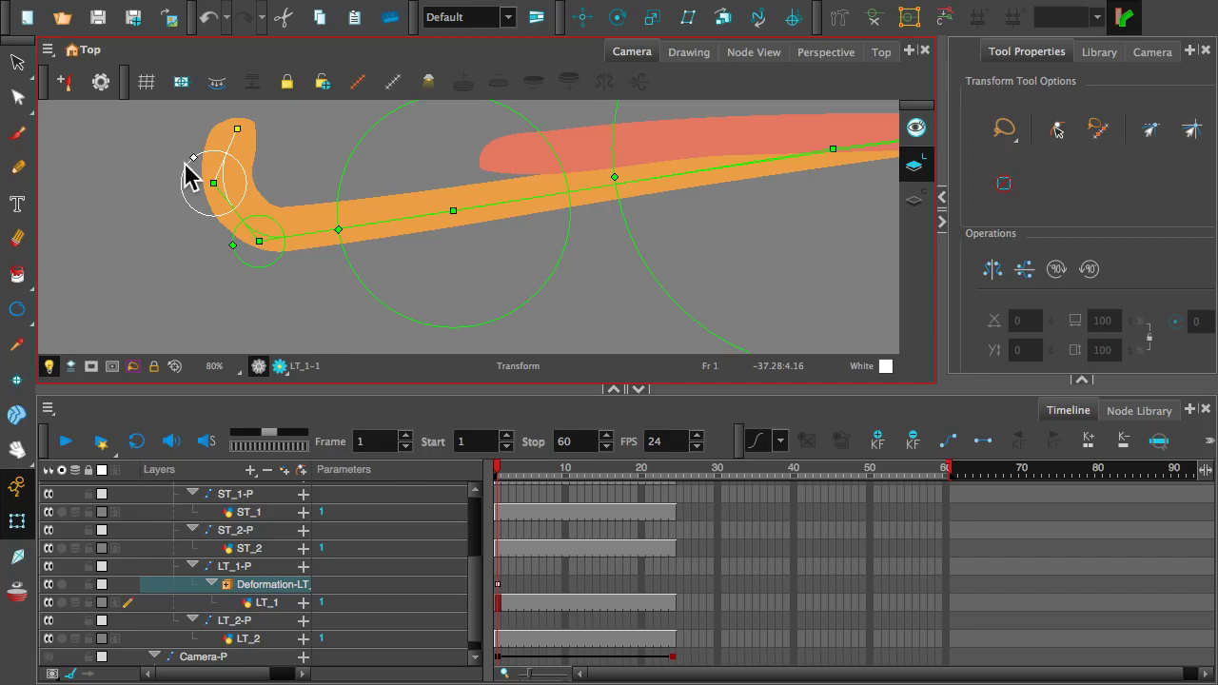
pyautogui.moveTo(185, 164); pyautogui.dragTo(186, 169)
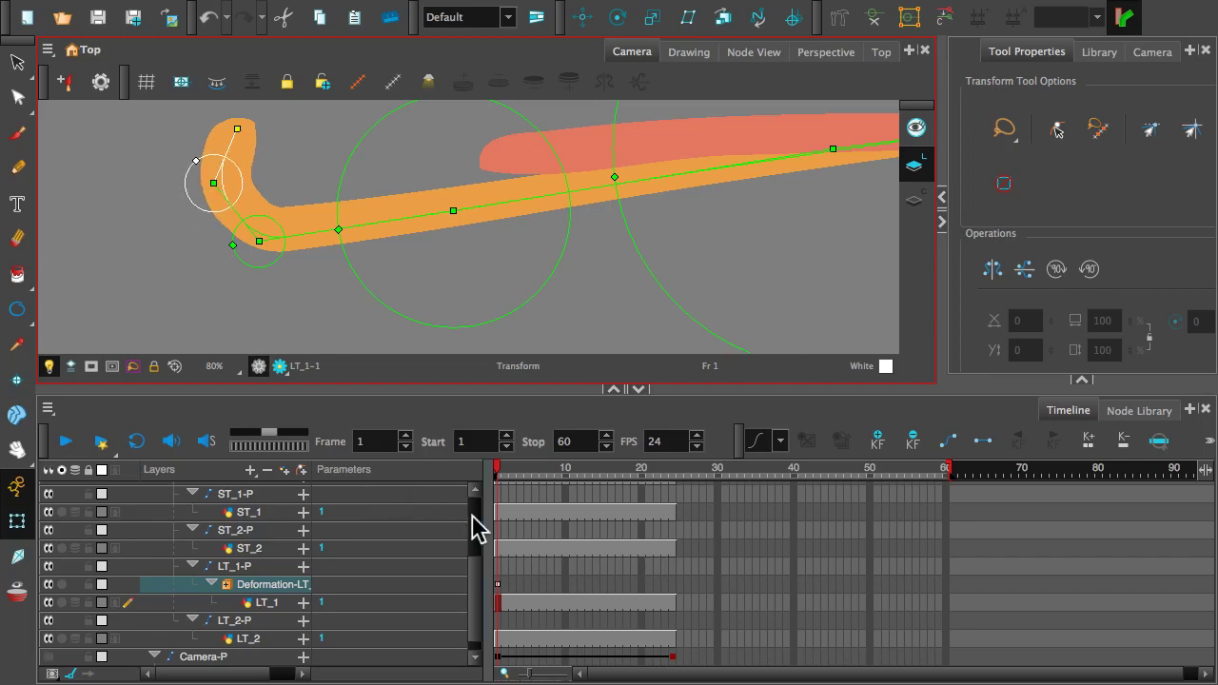
# - Rotate the last two LT_1 bones downward so the curled tip straightens in line with the tentacle
pyautogui.scroll(-2, 563, 571)
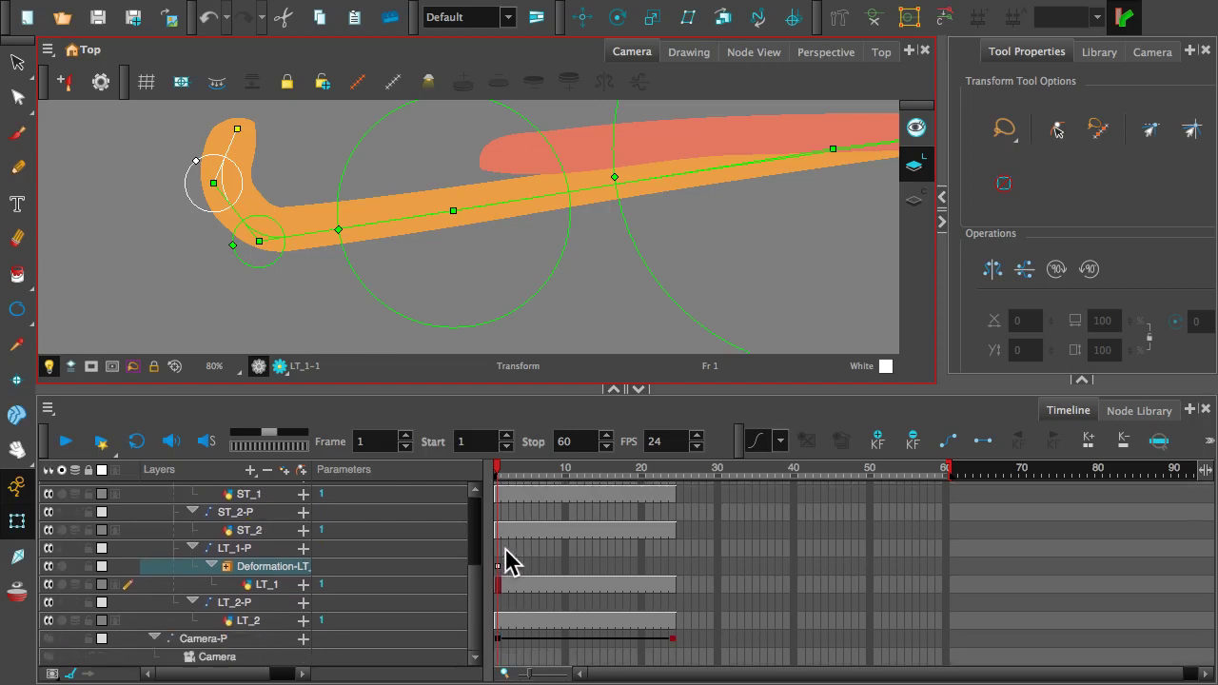
pyautogui.moveTo(232, 210); pyautogui.dragTo(207, 240)
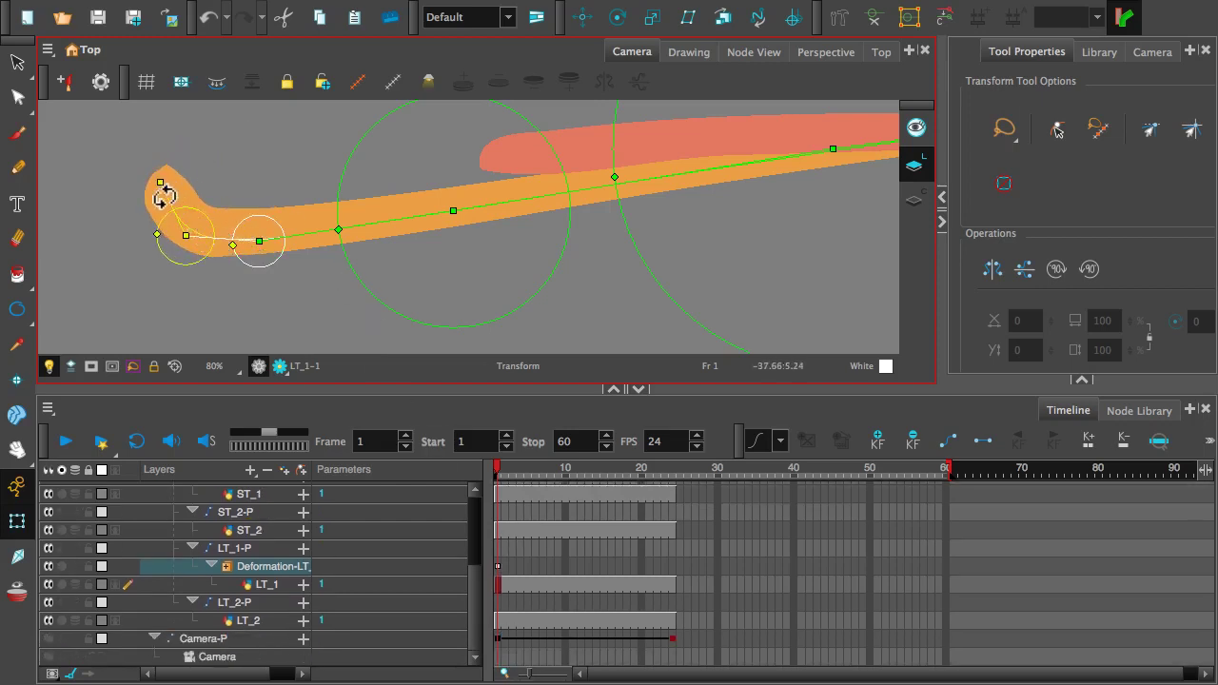
pyautogui.moveTo(162, 185); pyautogui.dragTo(127, 227)
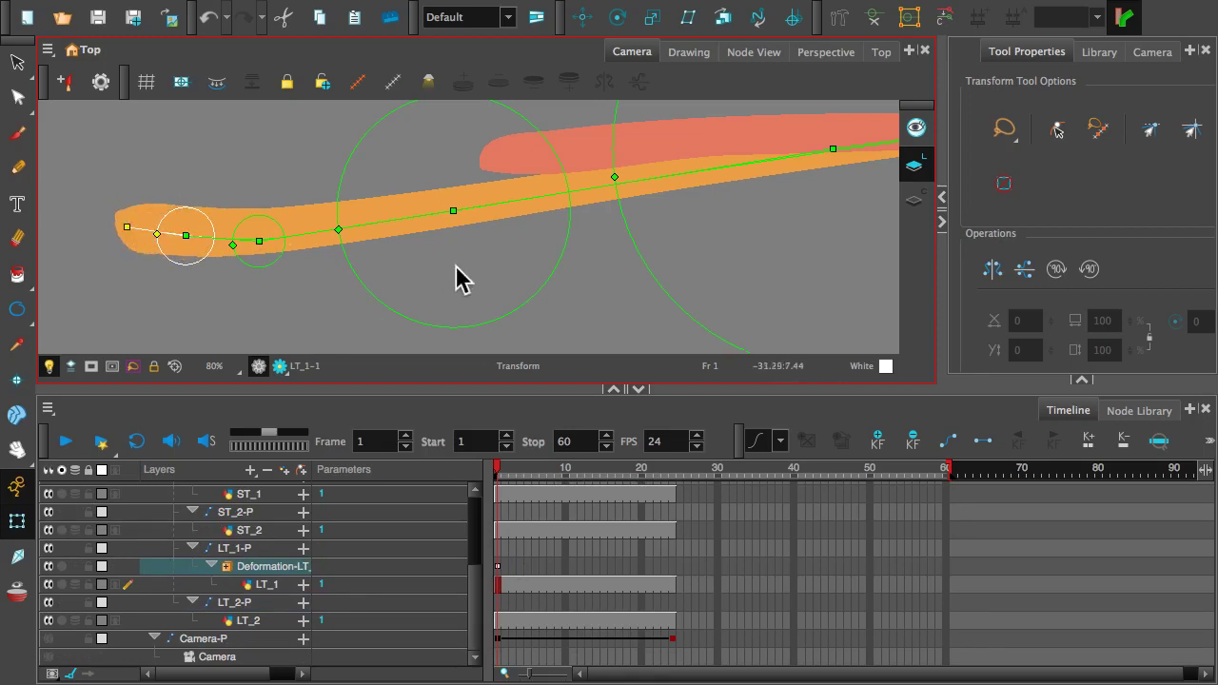
# - Rotate the LT_1 bones nearer the head so the whole tentacle runs almost straight alongside the other tentacles
pyautogui.scroll(-4, 456, 267)
pyautogui.scroll(-2, 596, 247)
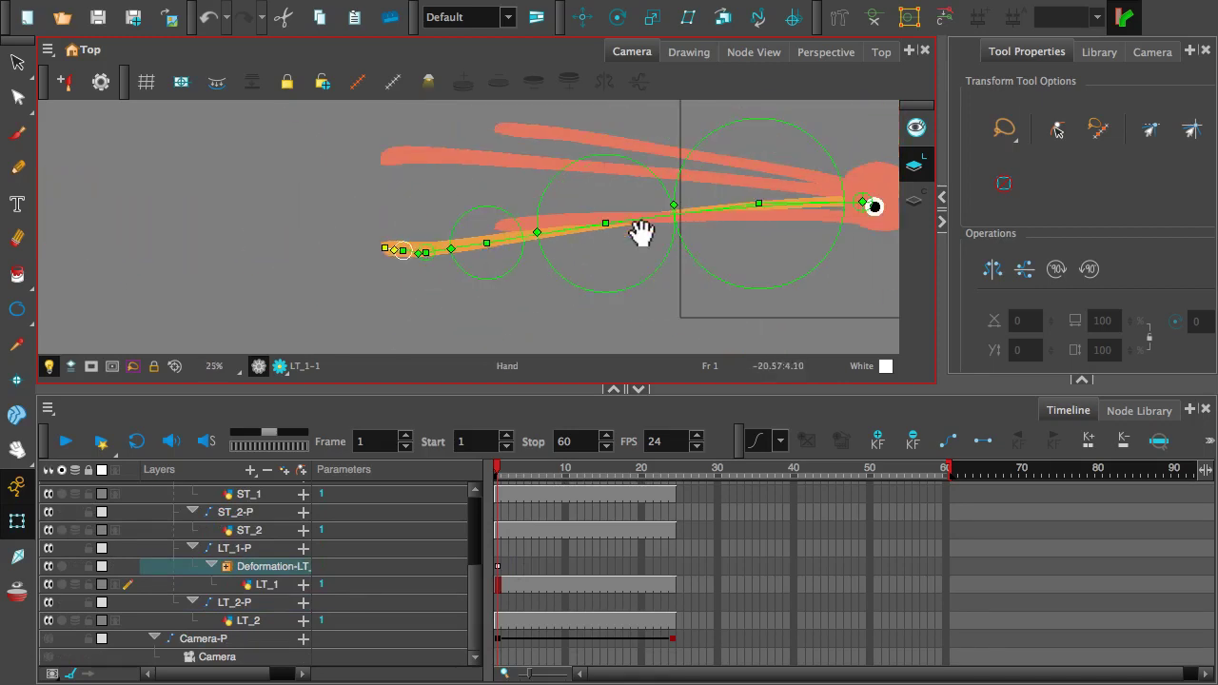
pyautogui.moveTo(638, 231); pyautogui.dragTo(534, 253)
pyautogui.moveTo(604, 225)
pyautogui.mouseDown()
pyautogui.moveTo(593, 218)
pyautogui.moveTo(590, 234)
pyautogui.moveTo(582, 217)
pyautogui.mouseUp()
pyautogui.moveTo(461, 206); pyautogui.dragTo(461, 195)
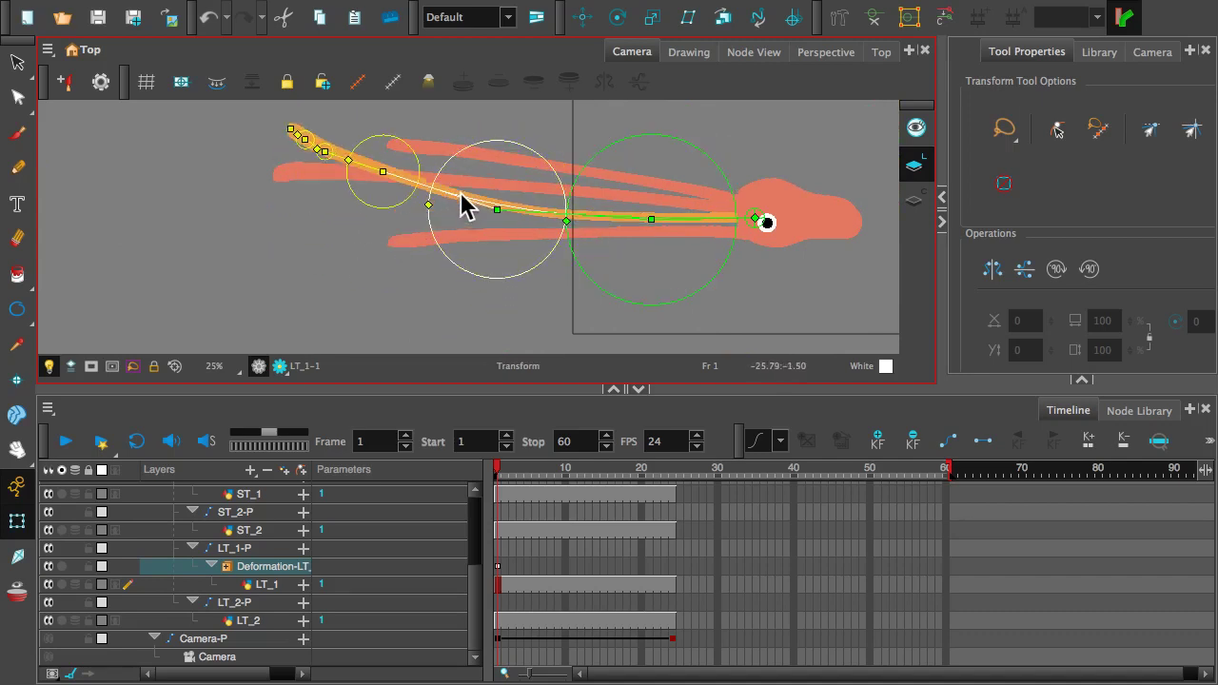
pyautogui.moveTo(597, 217)
pyautogui.mouseDown()
pyautogui.moveTo(598, 231)
pyautogui.moveTo(592, 220)
pyautogui.mouseUp()
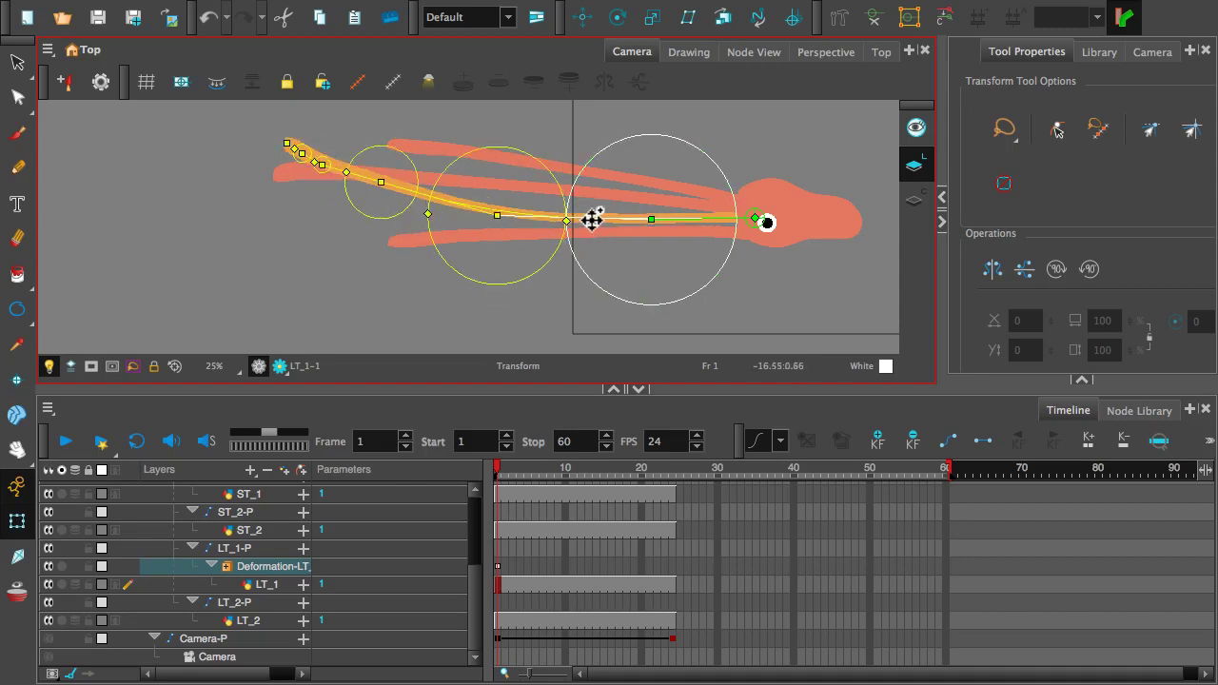
pyautogui.click(447, 202)
pyautogui.moveTo(447, 203); pyautogui.dragTo(451, 218)
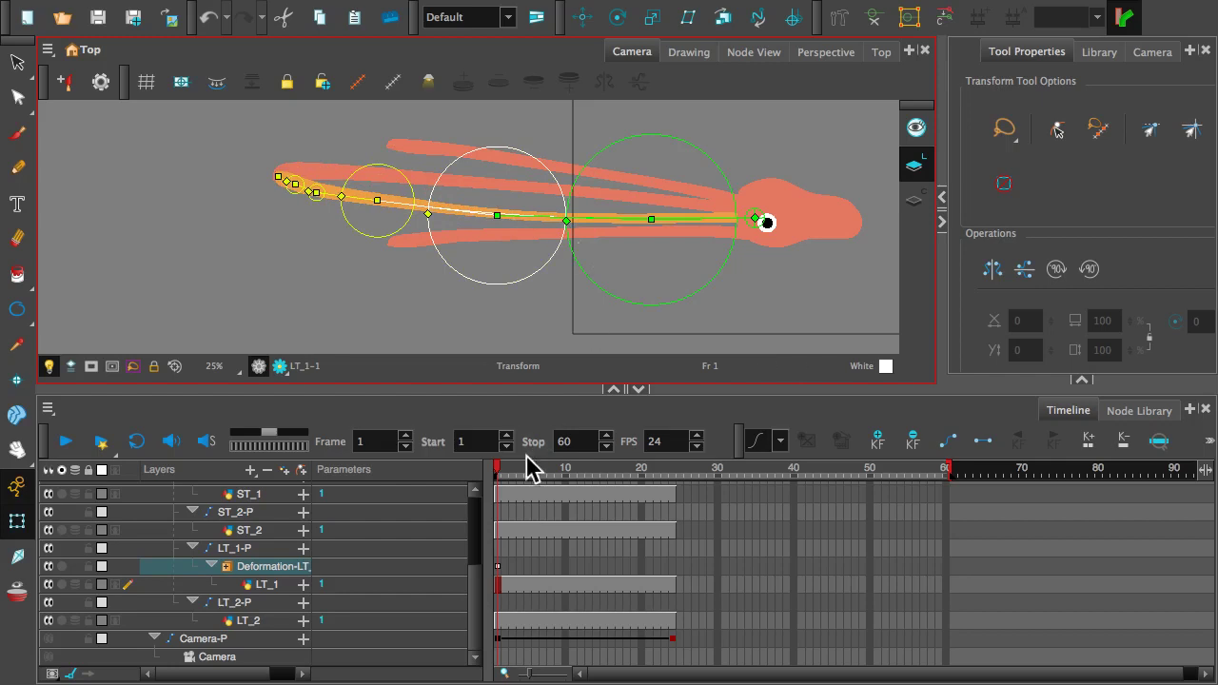
# - Try bending the LT_1 tentacle sharply downward midway along its length at frame 24, check the timeline, and undo the bend
pyautogui.click(673, 574)
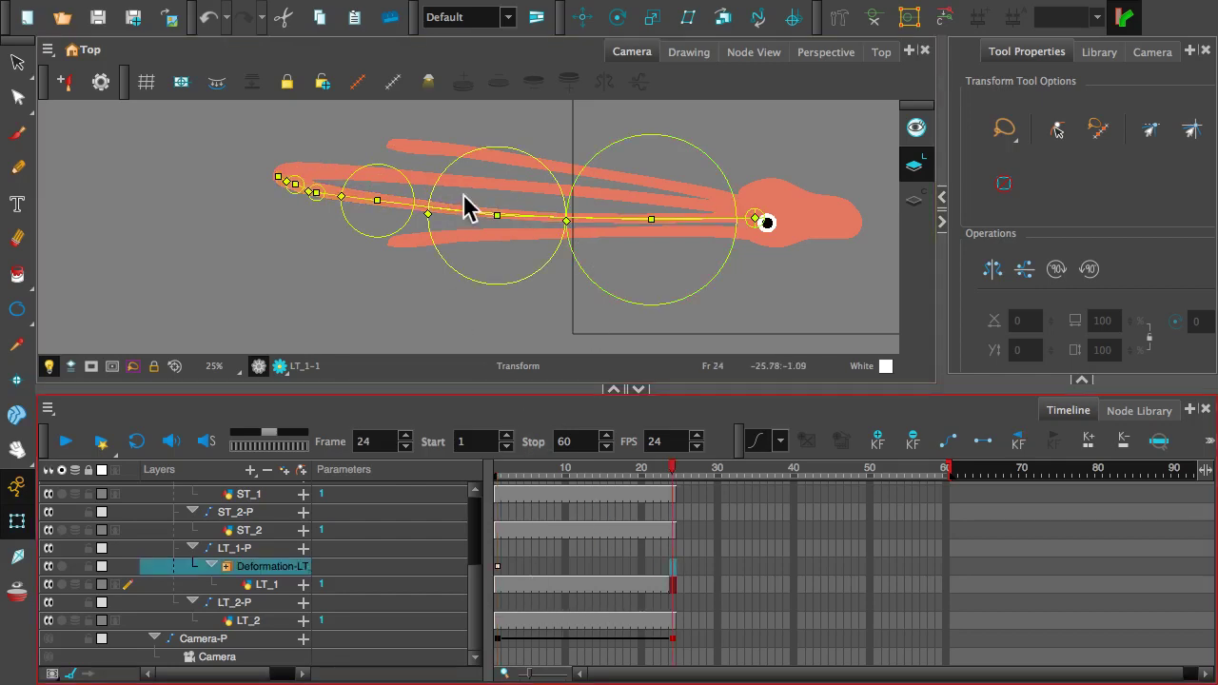
pyautogui.moveTo(460, 211); pyautogui.dragTo(461, 263)
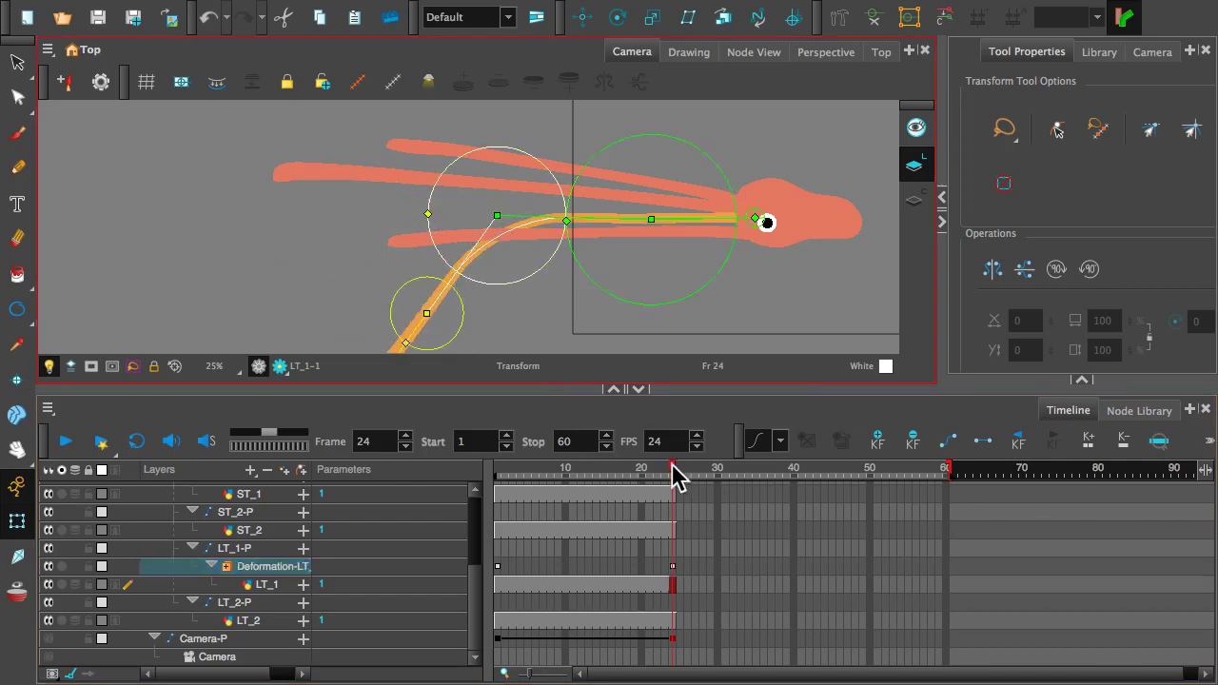
pyautogui.moveTo(672, 468)
pyautogui.mouseDown()
pyautogui.moveTo(483, 479)
pyautogui.moveTo(622, 468)
pyautogui.moveTo(599, 492)
pyautogui.moveTo(492, 509)
pyautogui.moveTo(693, 502)
pyautogui.moveTo(524, 508)
pyautogui.moveTo(571, 489)
pyautogui.moveTo(672, 501)
pyautogui.mouseUp()
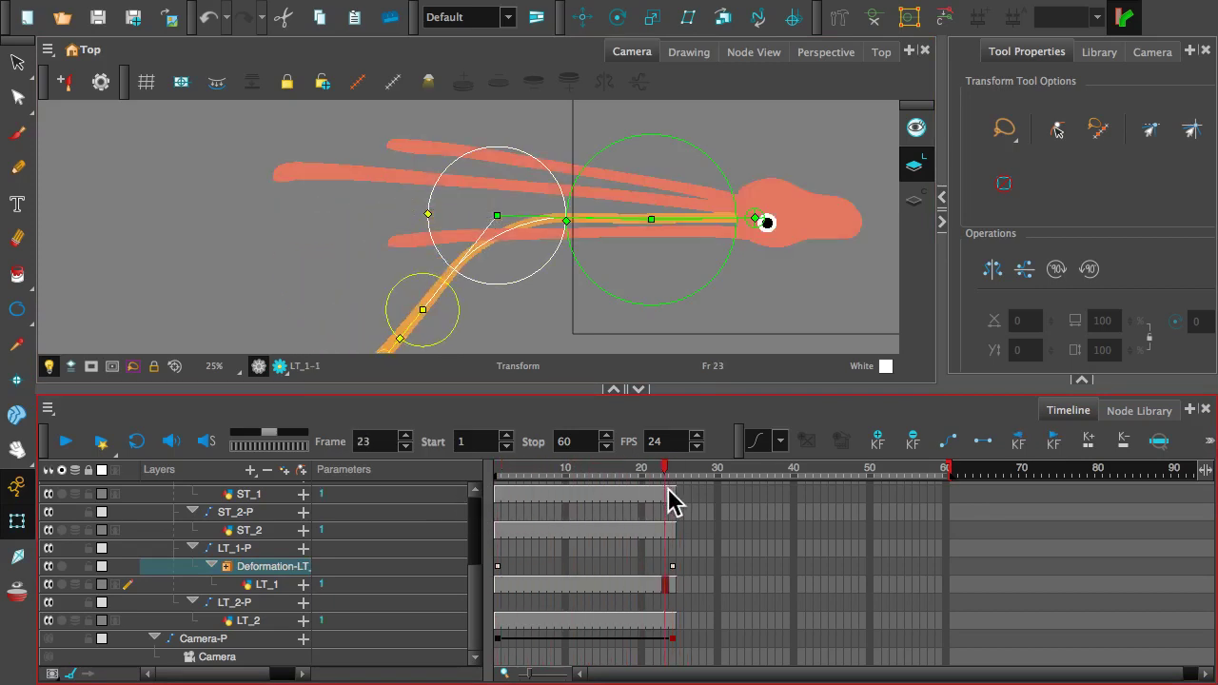
pyautogui.hotkey('ctrl', 'z')
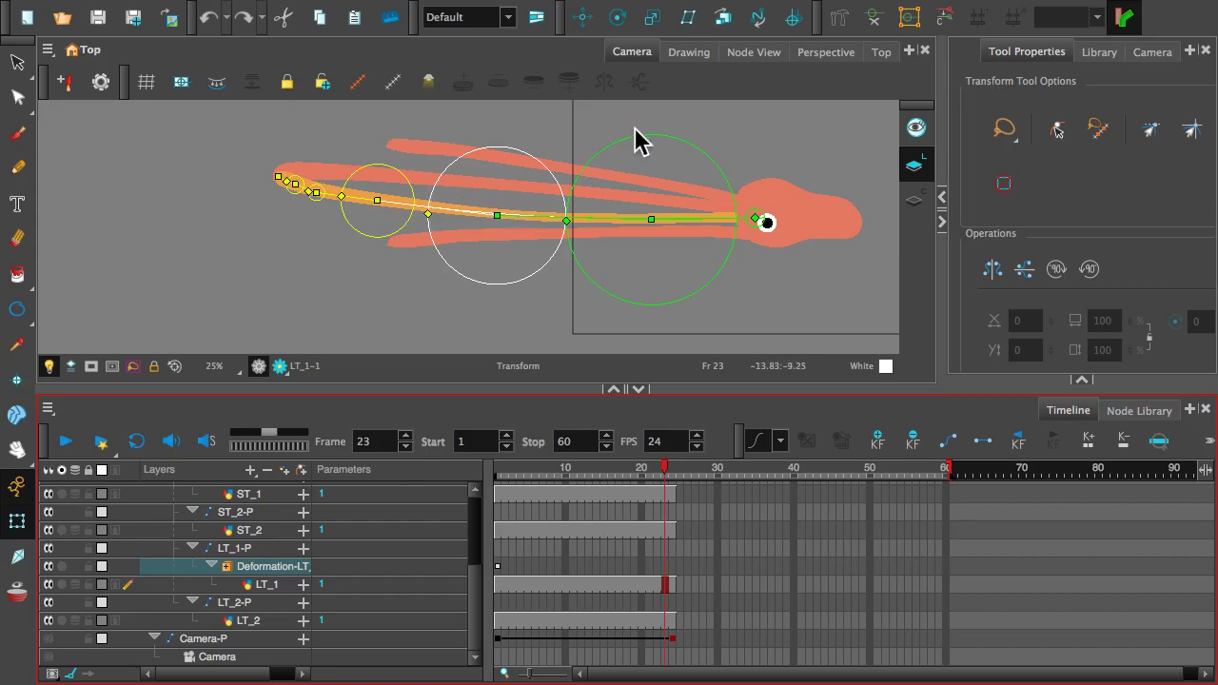
# - In the enlarged Node View, stack LT_1-P, Deformation-LT_1-P and the LT_1 drawing vertically as a clear chain apart from the other nodes
pyautogui.click(754, 52)
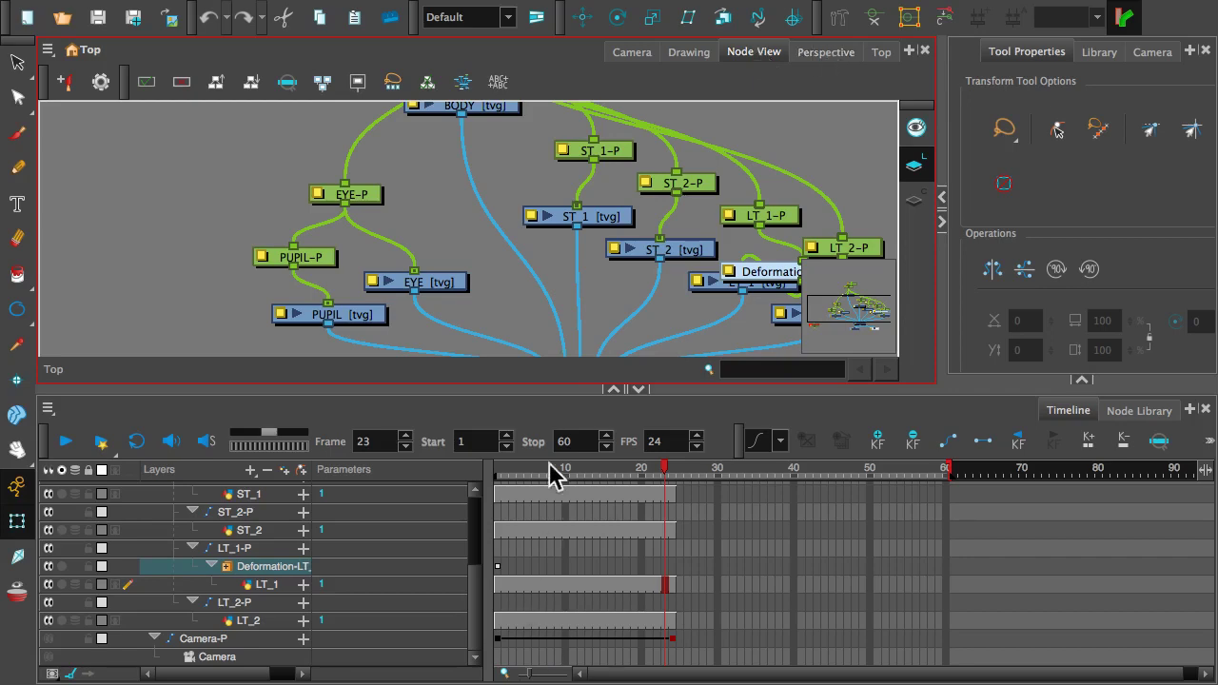
pyautogui.moveTo(552, 387); pyautogui.dragTo(598, 634)
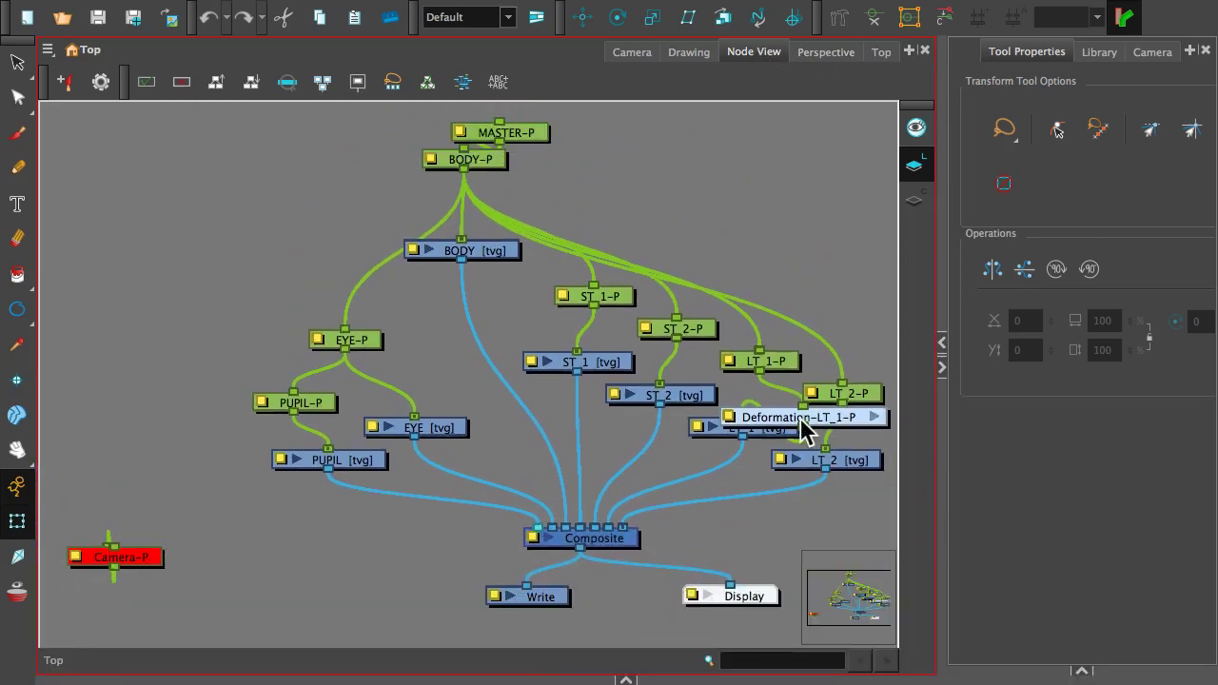
pyautogui.moveTo(830, 425); pyautogui.dragTo(901, 315)
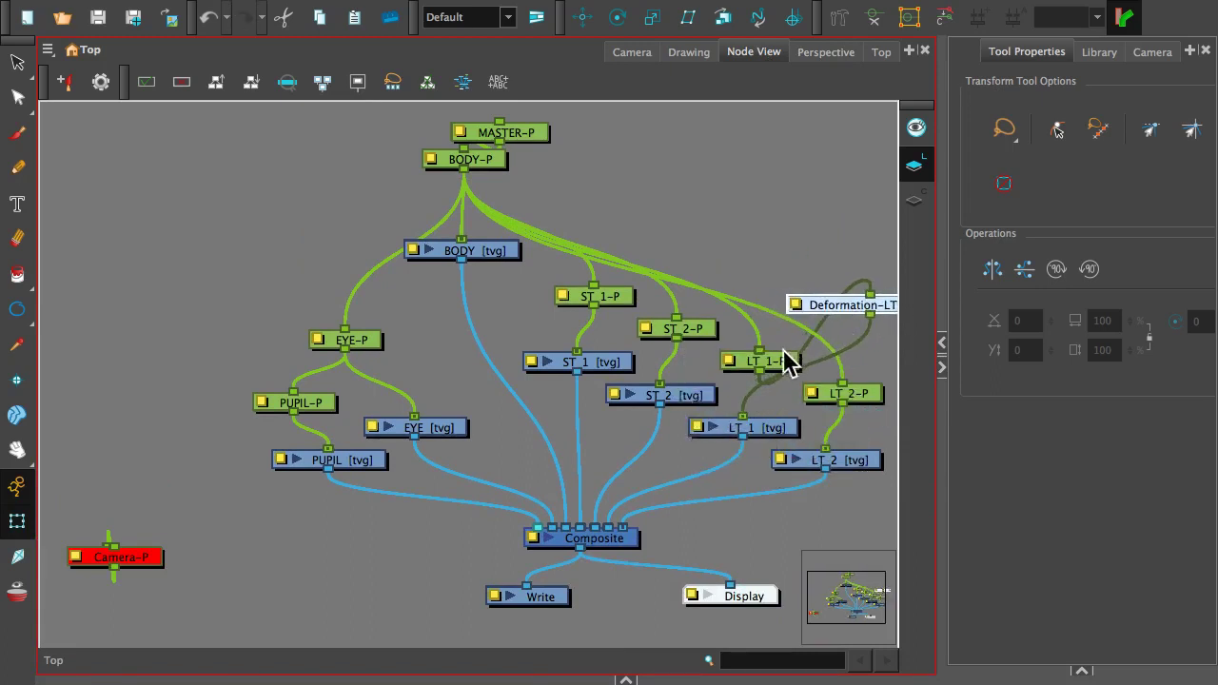
pyautogui.moveTo(789, 365); pyautogui.dragTo(771, 189)
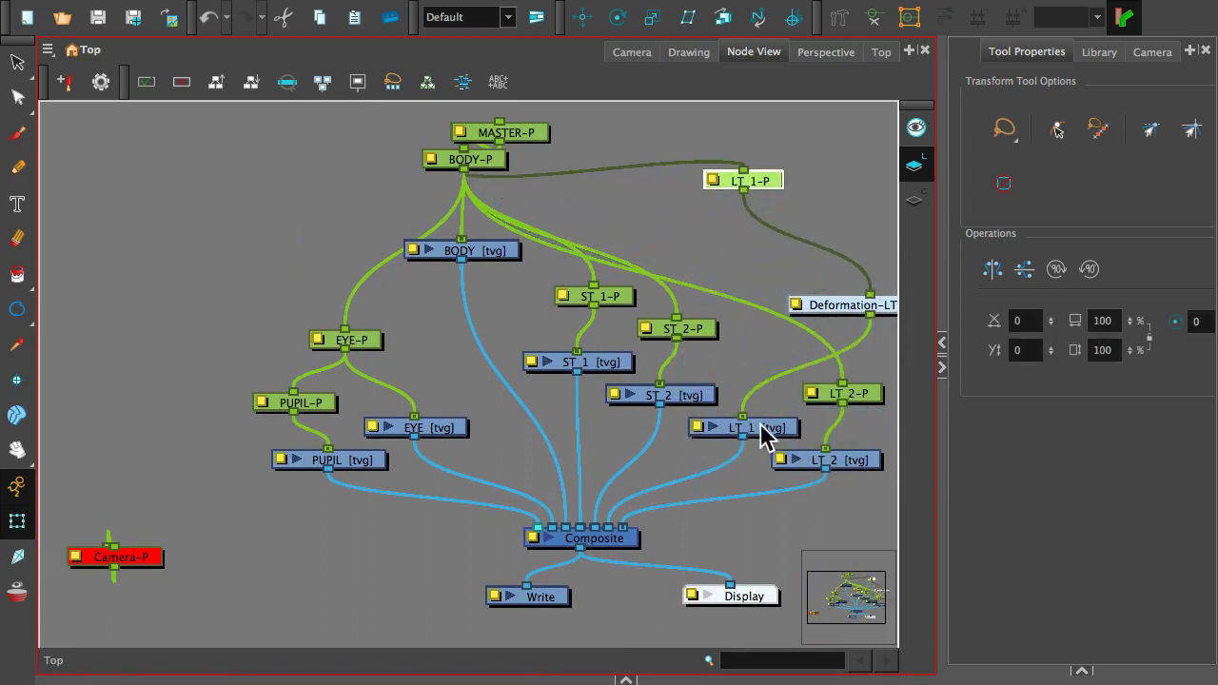
pyautogui.moveTo(767, 429); pyautogui.dragTo(756, 298)
pyautogui.moveTo(829, 311); pyautogui.dragTo(764, 238)
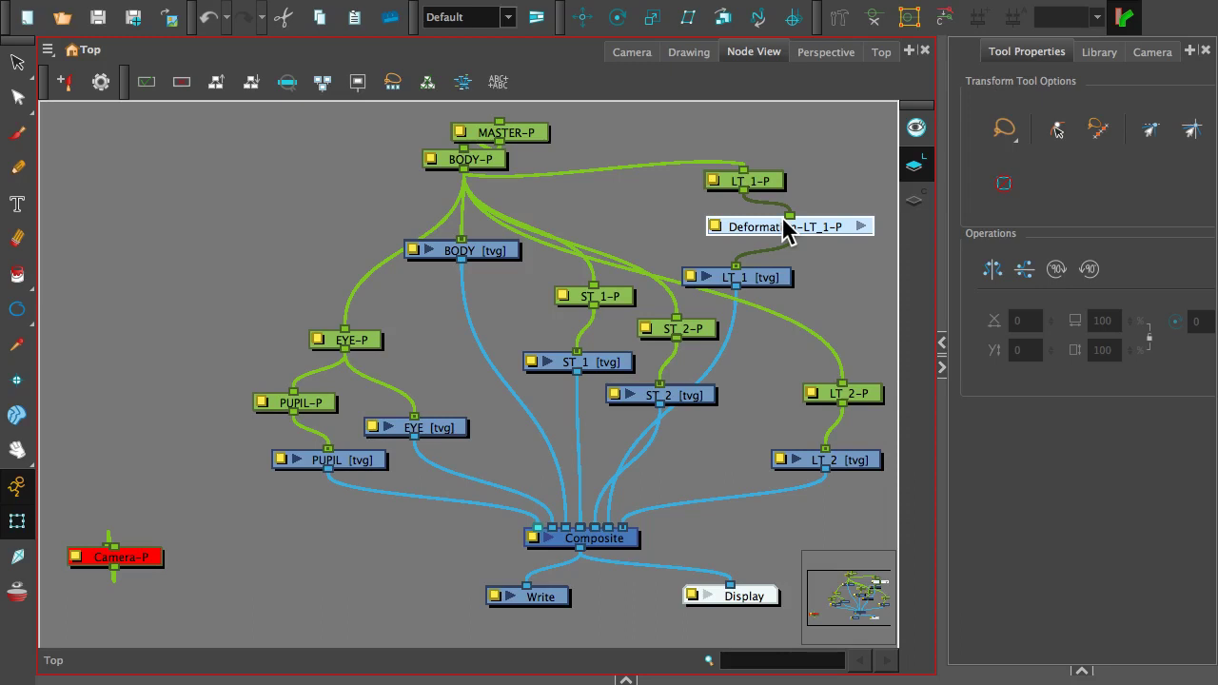
# - Trace the node chain from the LT_1 drawing up to BODY-P, and move Deformation-LT_1-P into closer alignment between its parent and child
pyautogui.click(779, 278)
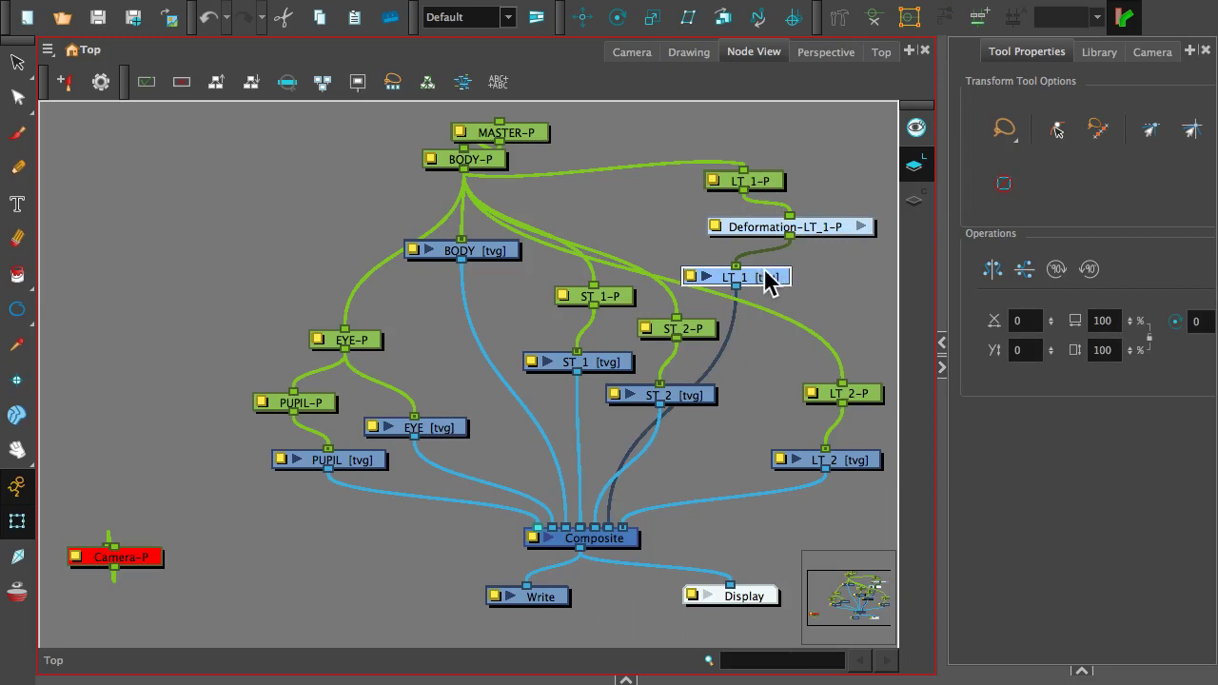
pyautogui.click(766, 236)
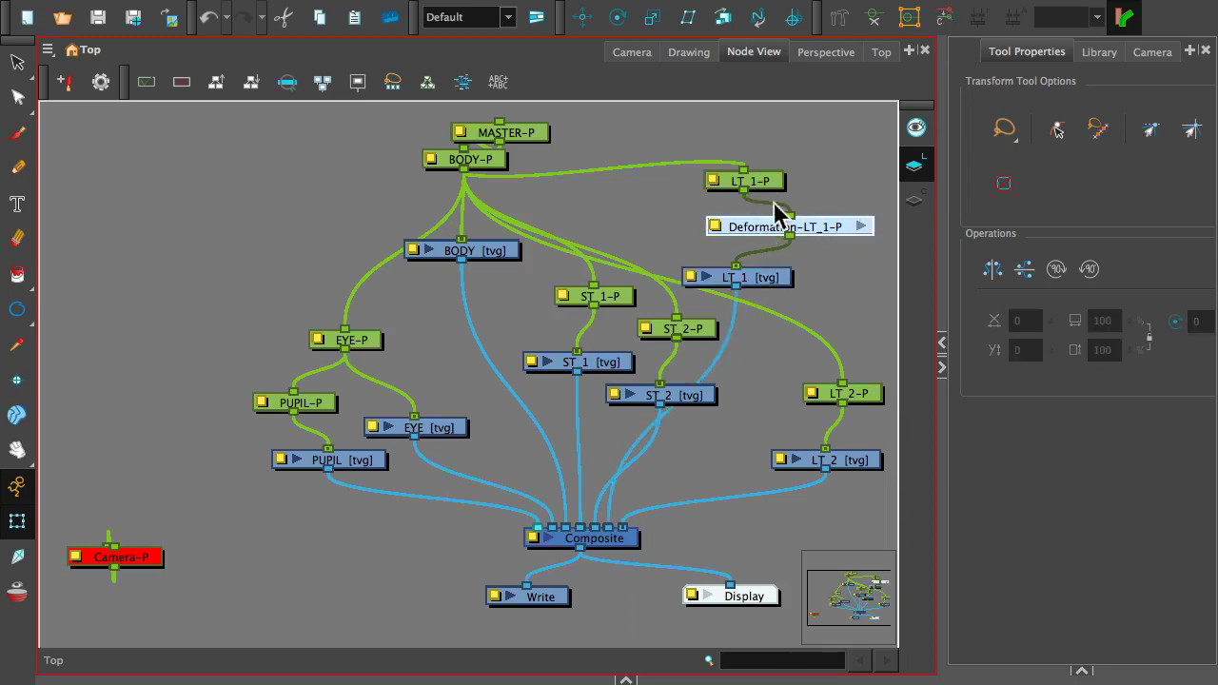
pyautogui.click(771, 188)
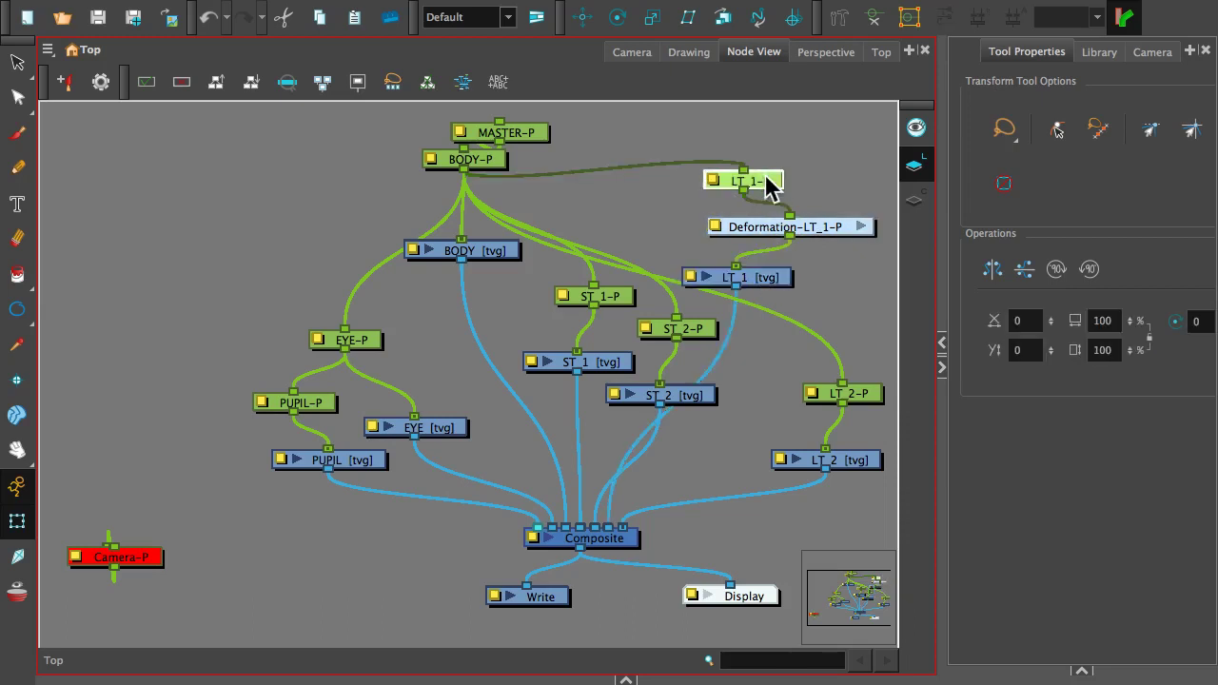
pyautogui.click(500, 165)
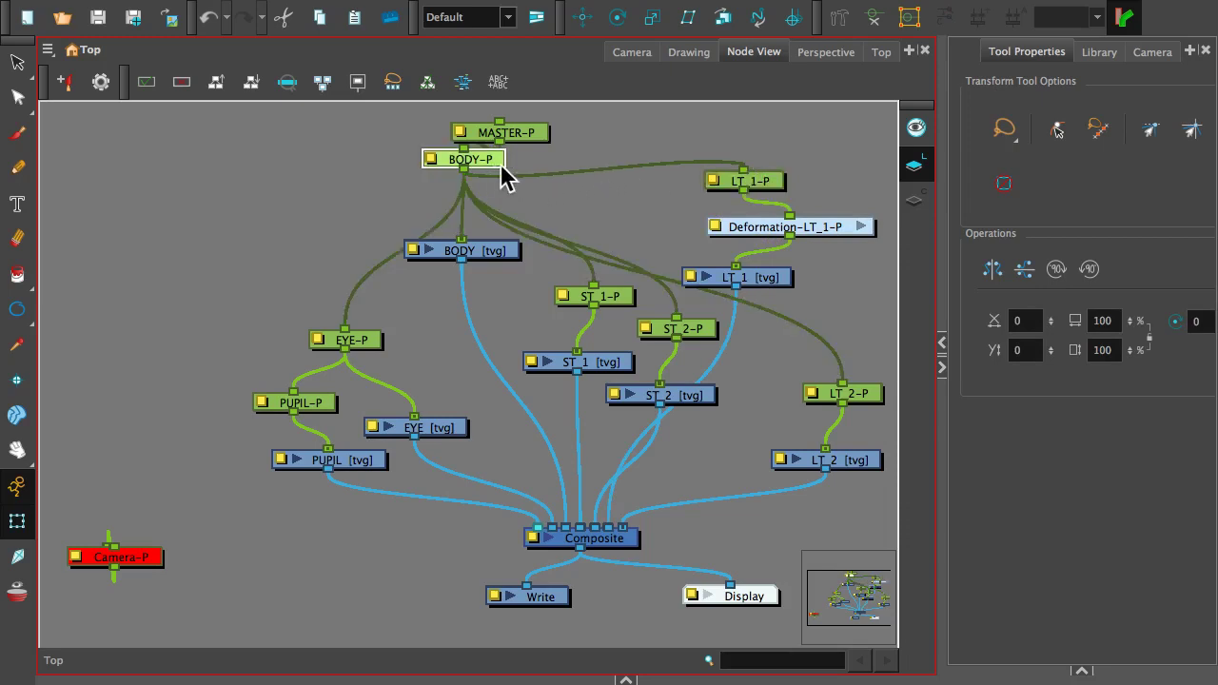
pyautogui.moveTo(839, 226); pyautogui.dragTo(819, 226)
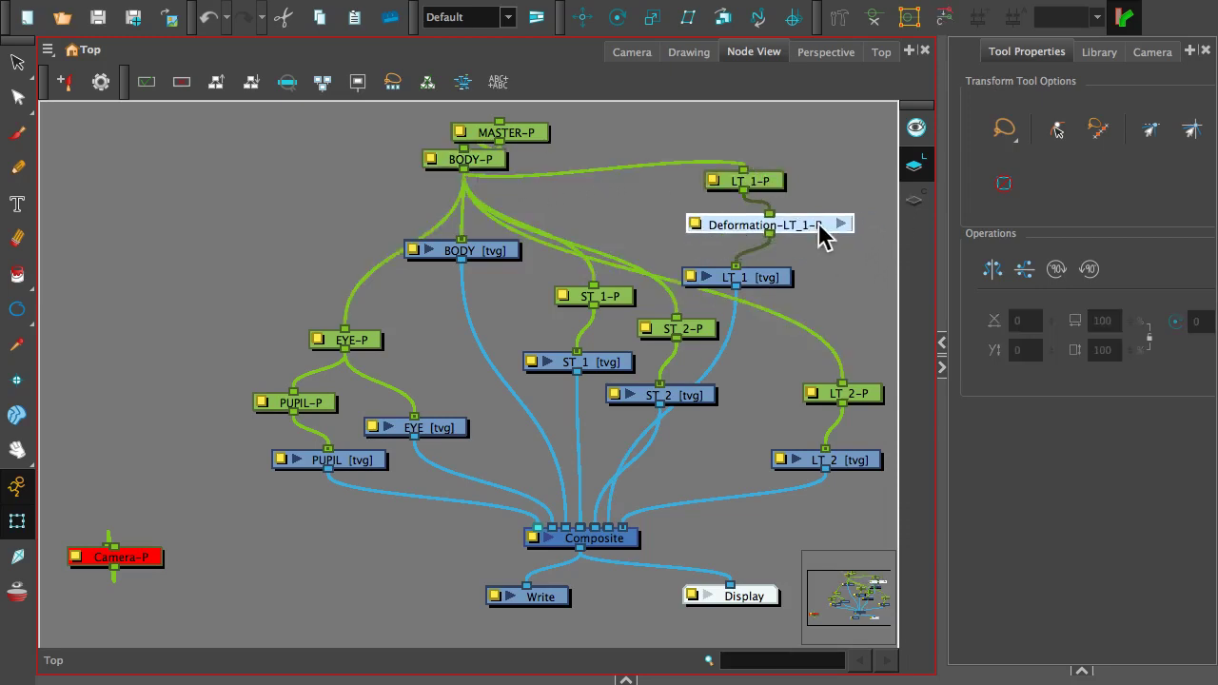
pyautogui.keyDown('shift'); pyautogui.click(758, 286); pyautogui.keyUp('shift')
pyautogui.click(807, 228)
# - Enlarge the Timeline and examine how the ST_1 drawing layer sits under its ST_1-P peg in the hierarchy
pyautogui.moveTo(609, 657)
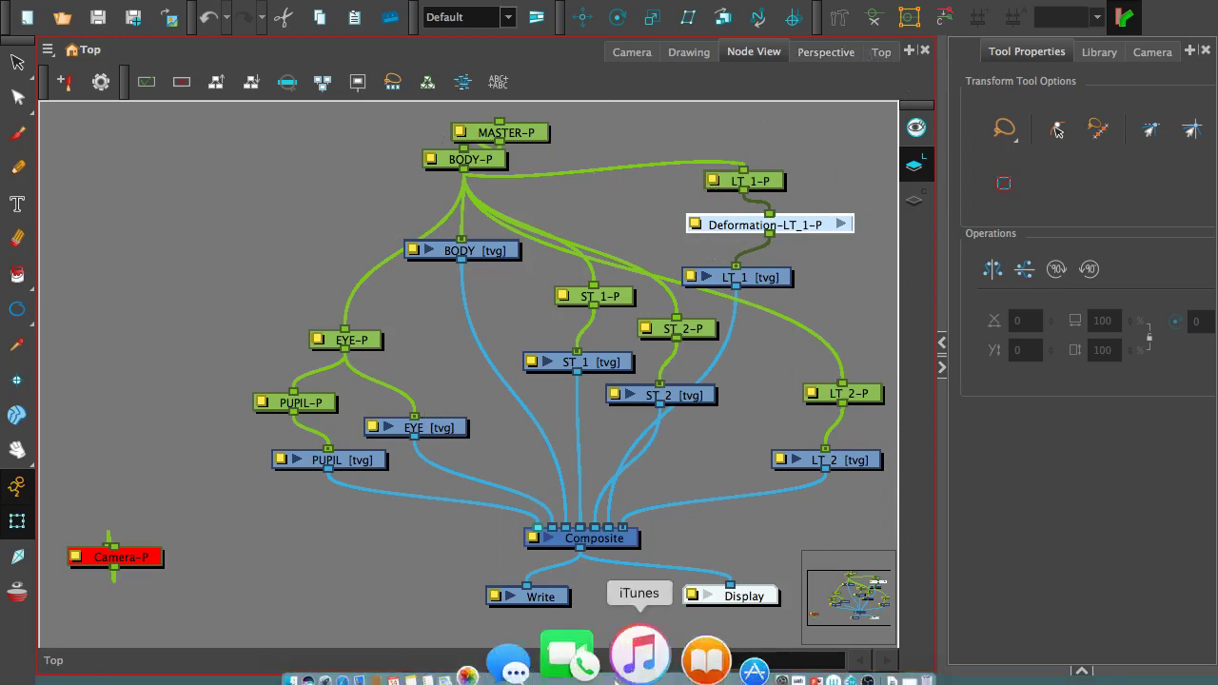
pyautogui.click(621, 674)
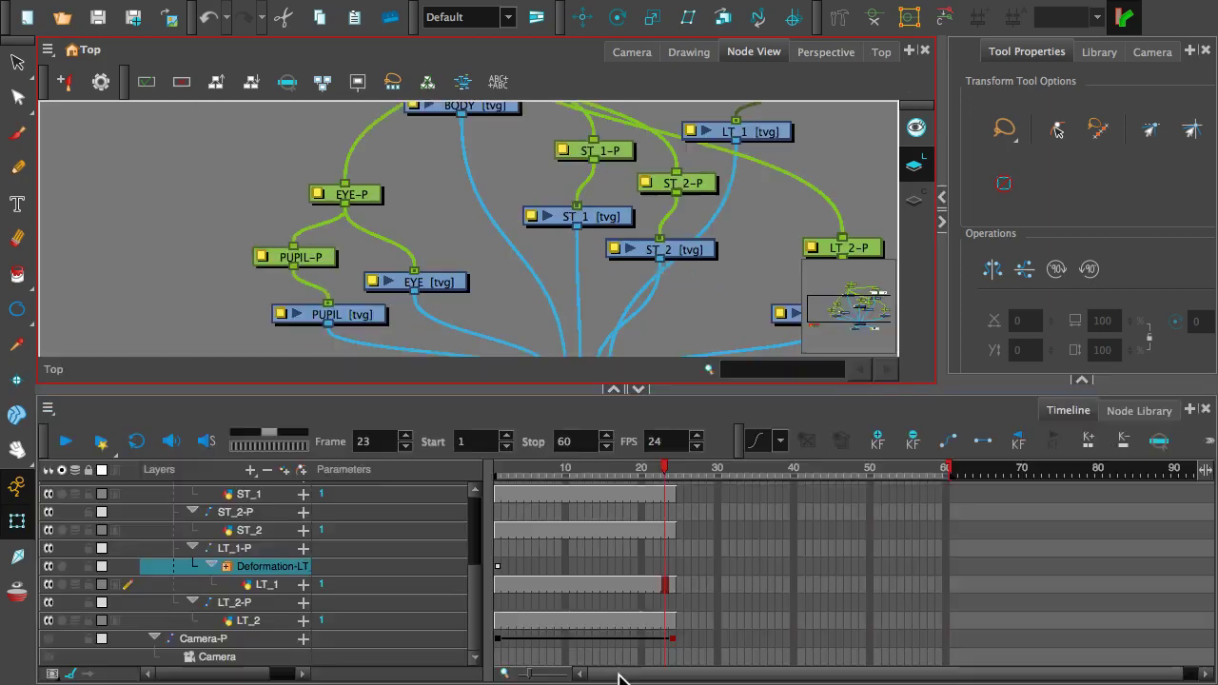
pyautogui.moveTo(455, 389); pyautogui.dragTo(468, 231)
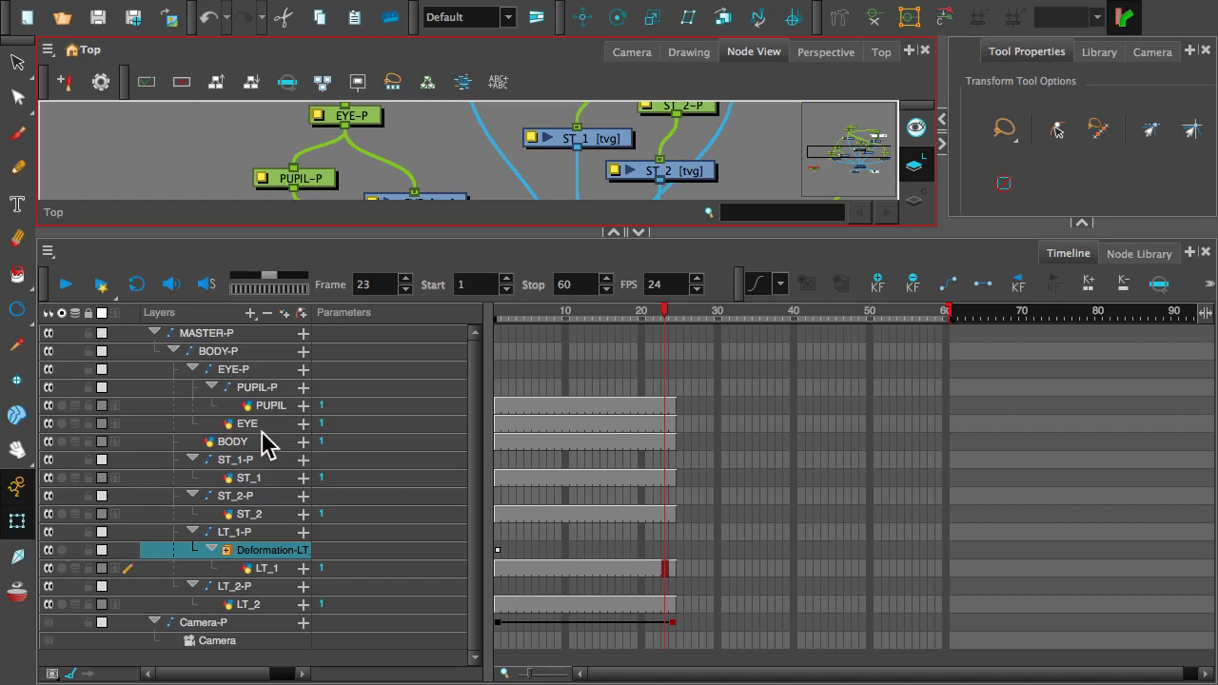
pyautogui.click(272, 476)
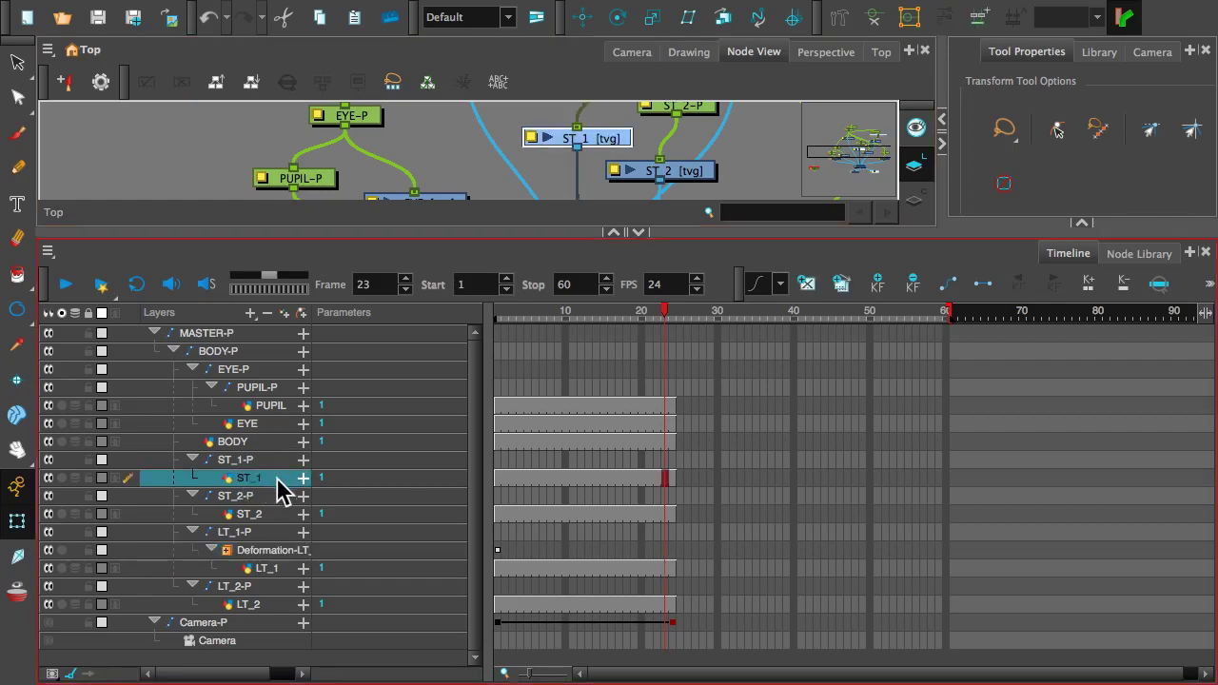
pyautogui.click(273, 463)
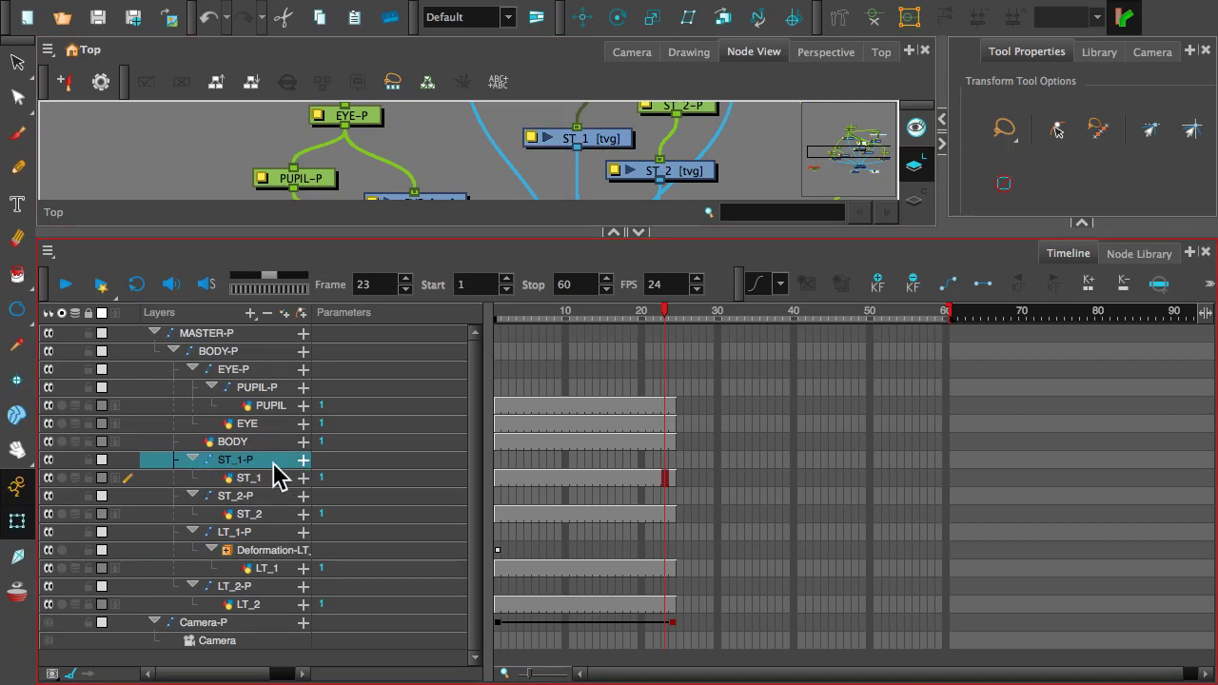
pyautogui.click(268, 480)
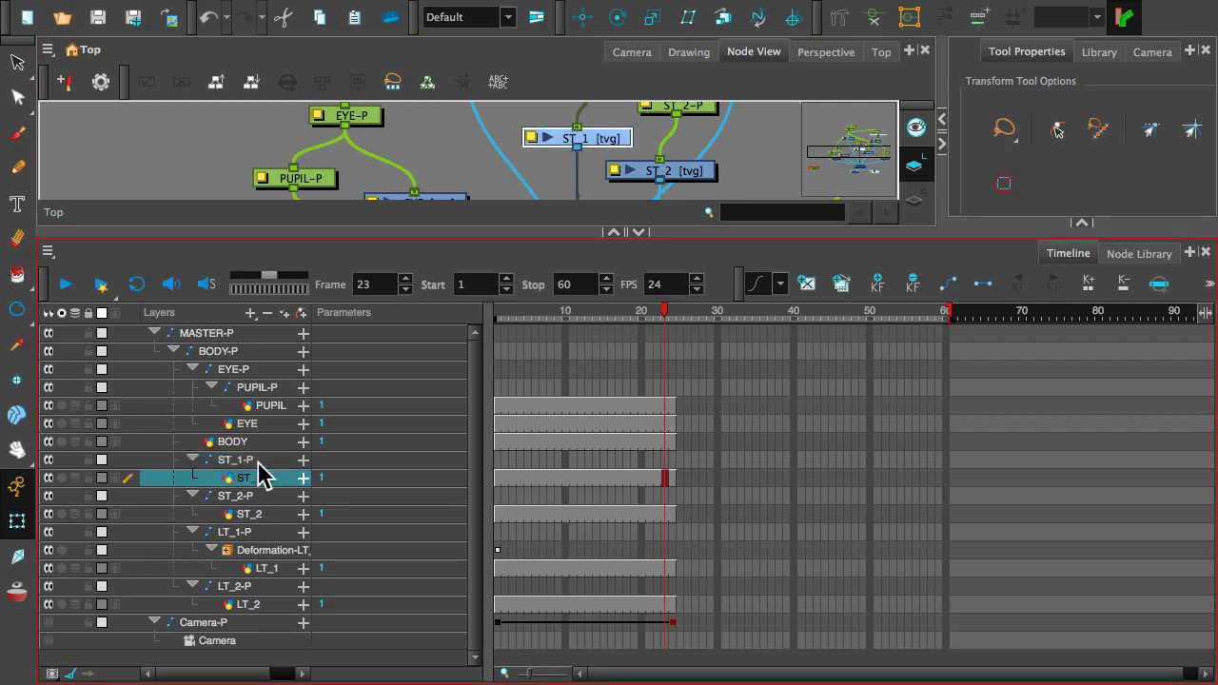
pyautogui.click(259, 462)
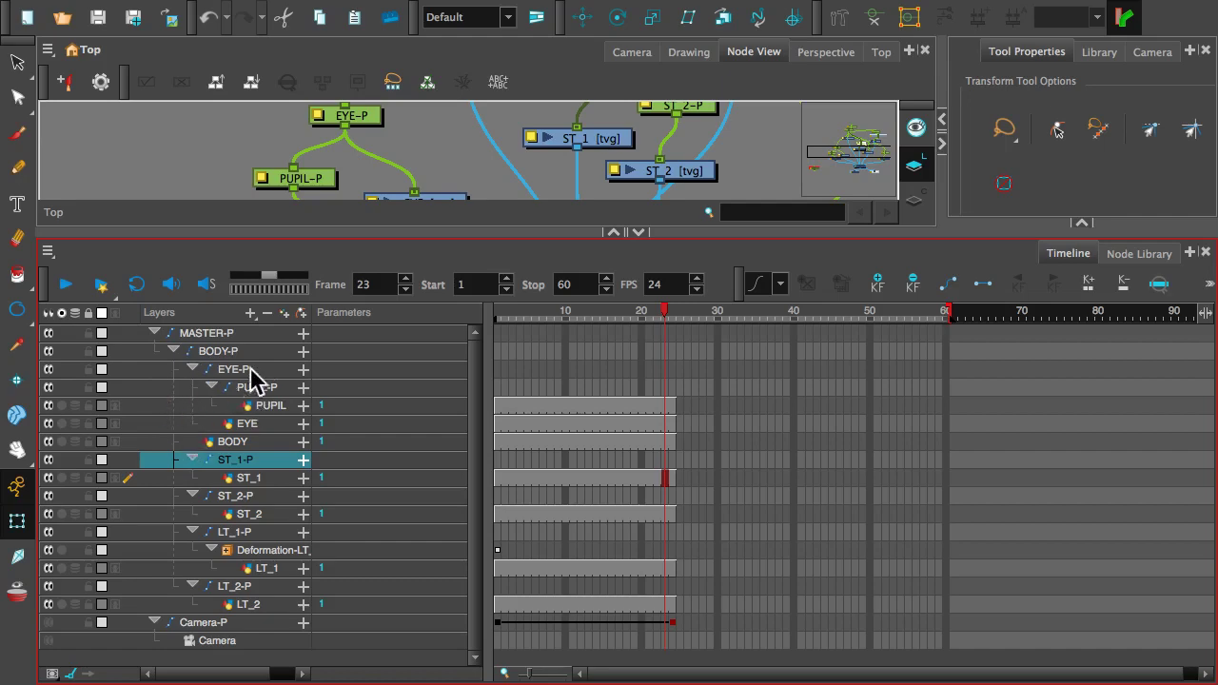
# - Enlarge the Node View over the timeline and move the Composite node up closer to the drawing nodes
pyautogui.moveTo(704, 231); pyautogui.dragTo(678, 577)
pyautogui.scroll(-3, 691, 397)
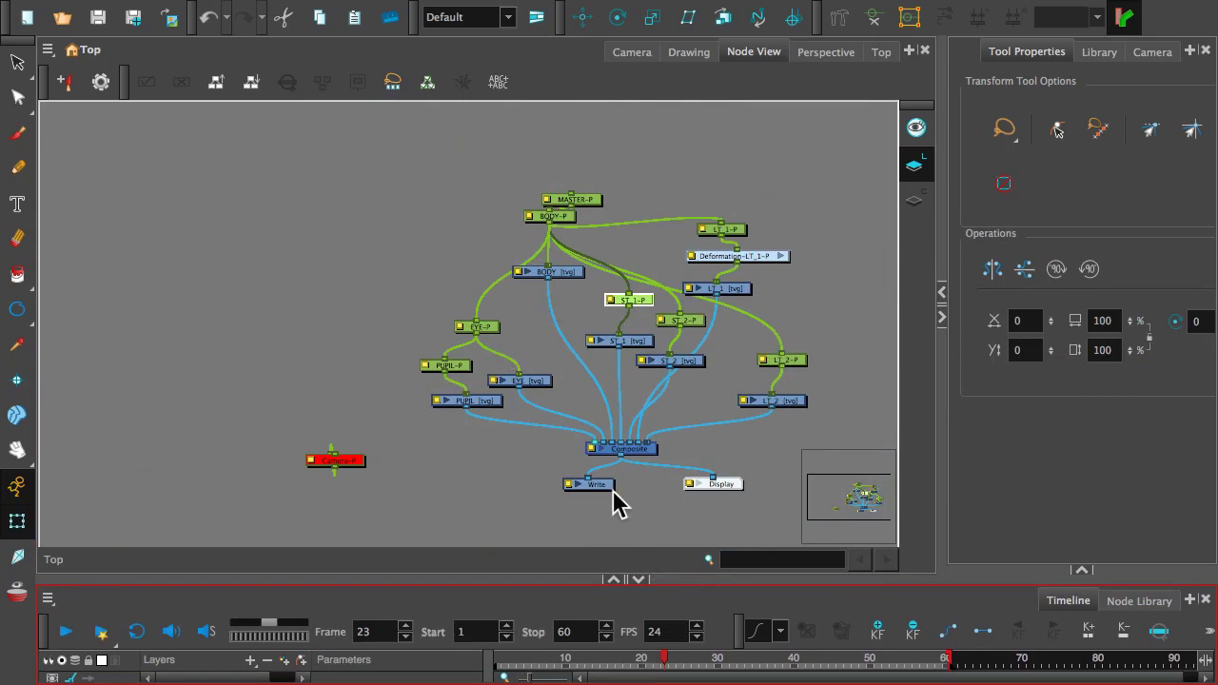
pyautogui.moveTo(731, 579); pyautogui.dragTo(701, 455)
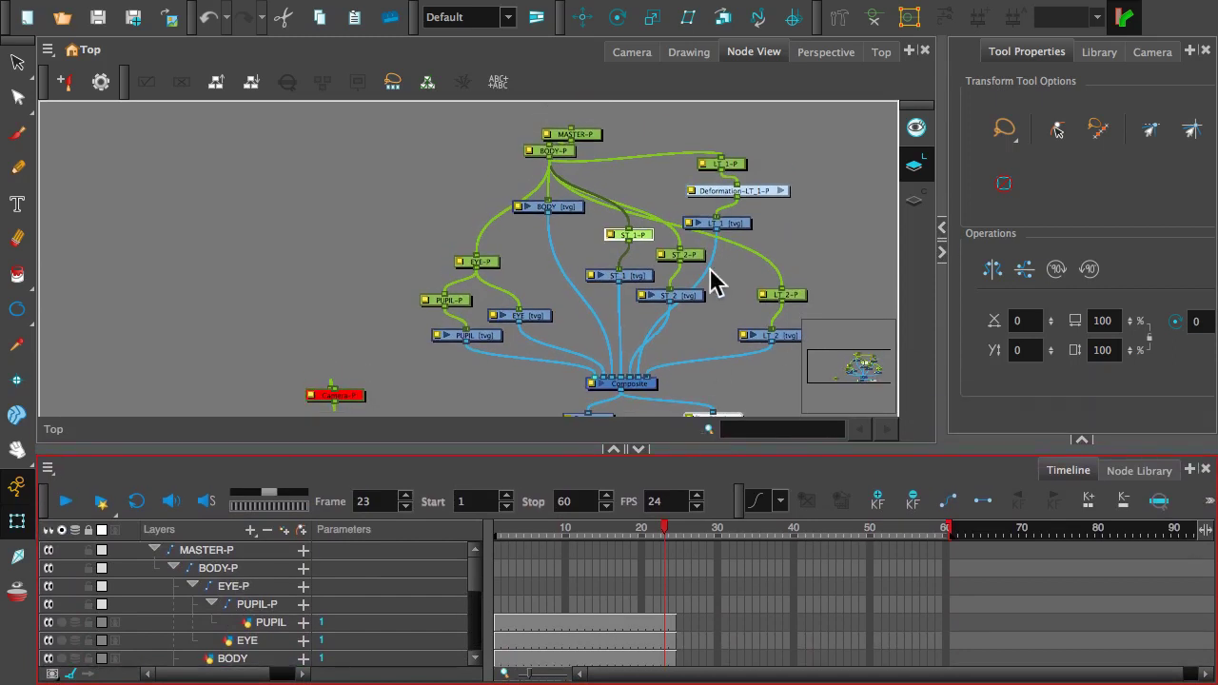
pyautogui.scroll(1, 716, 283)
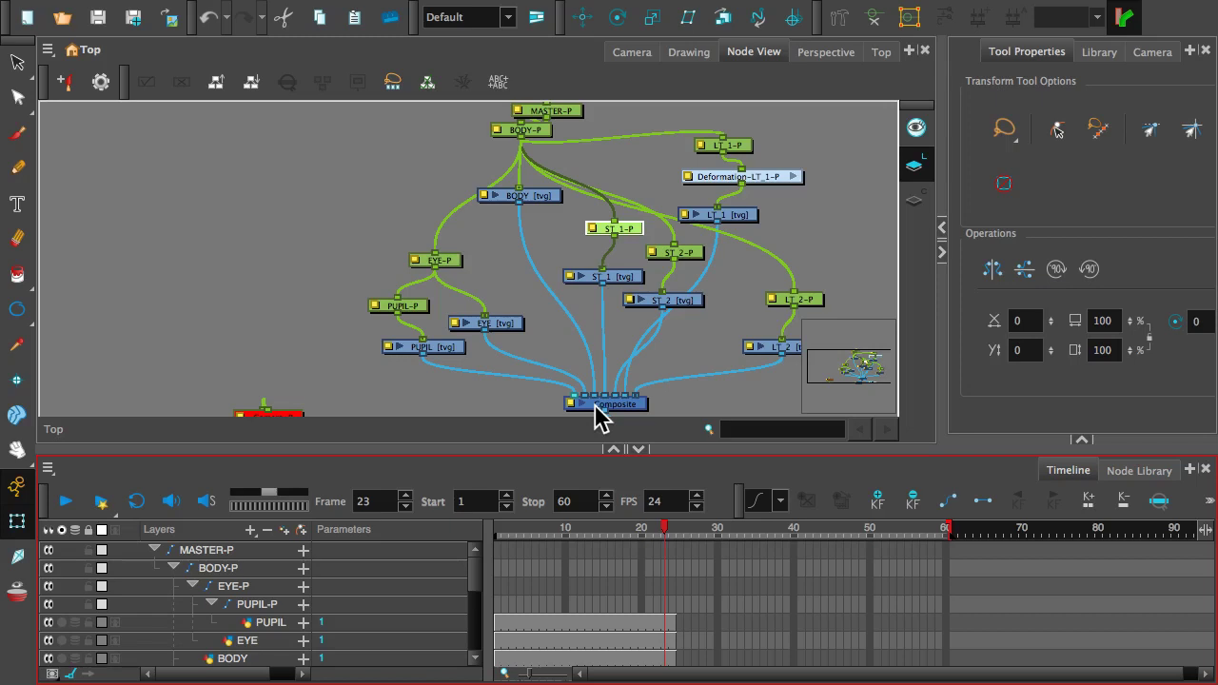
pyautogui.moveTo(595, 406); pyautogui.dragTo(589, 363)
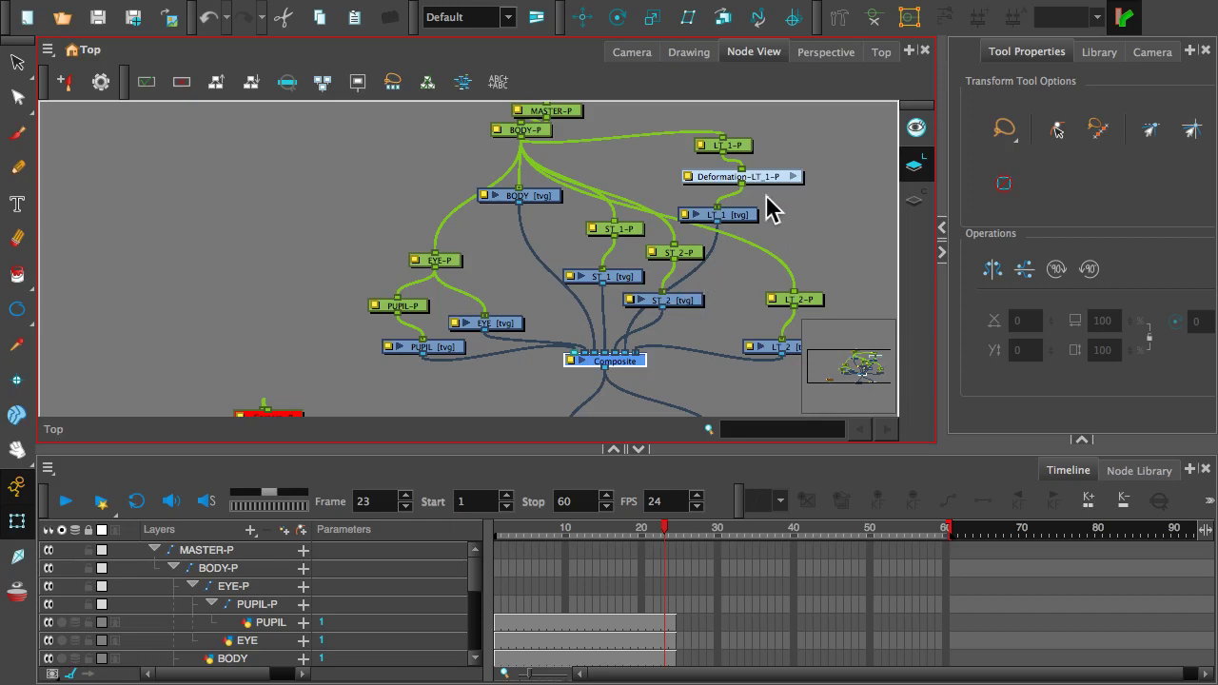
# - Move the ST_1-P peg over so it sits directly above its ST_1 drawing node
pyautogui.click(605, 231)
pyautogui.moveTo(628, 233); pyautogui.dragTo(581, 229)
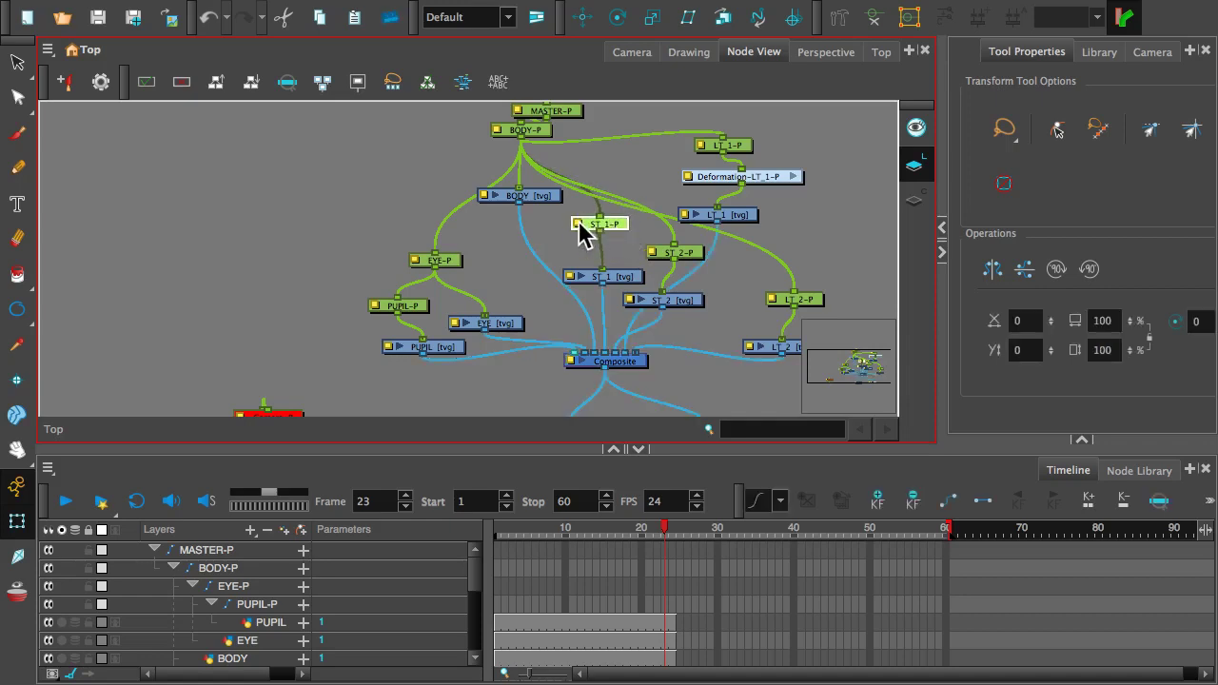
# - Set the ST_1-P peg's z-axis position to 1F and check the tentacle's depth offset in the Perspective view
pyautogui.doubleClick(584, 231)
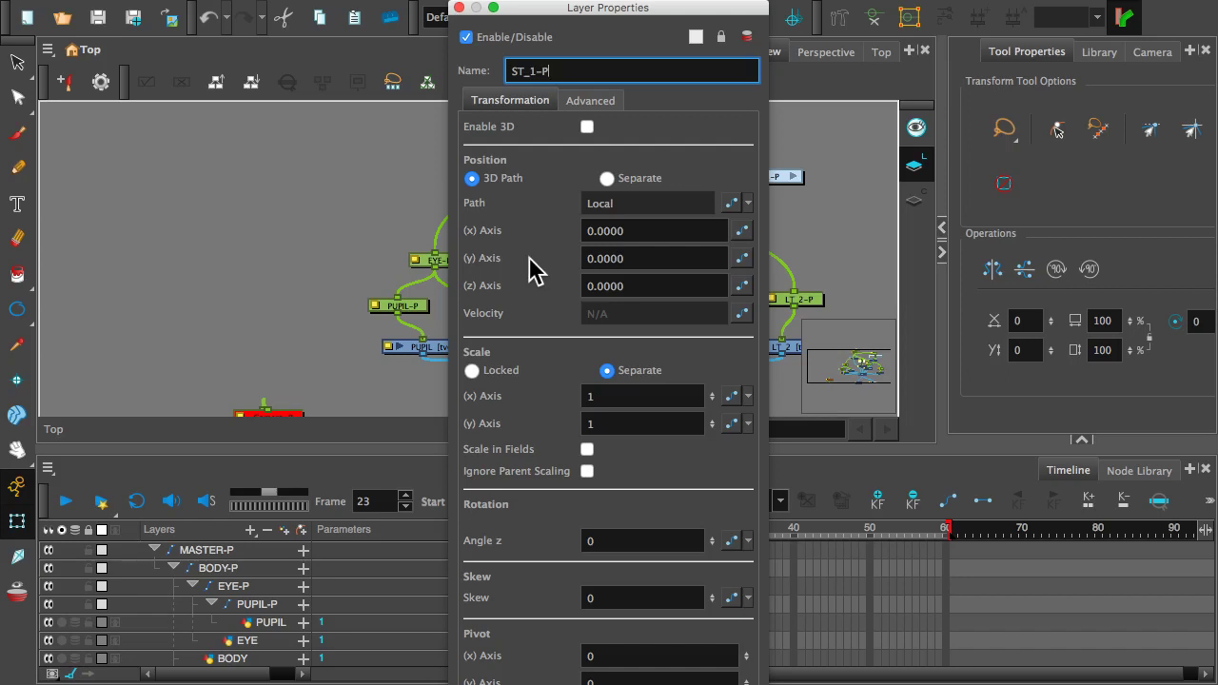
pyautogui.click(628, 286)
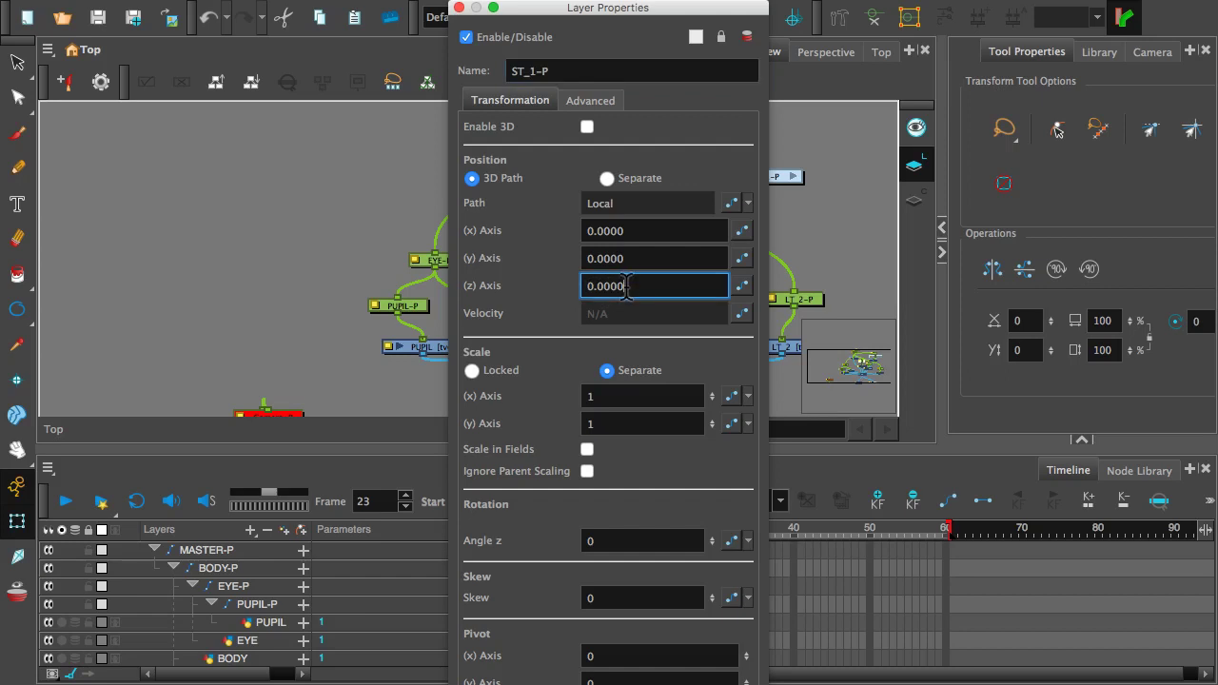
pyautogui.press('BackSpace')
pyautogui.press('BackSpace')
pyautogui.press('BackSpace')
pyautogui.press('BackSpace')
pyautogui.press('BackSpace')
pyautogui.press('BackSpace')
pyautogui.write('1F')
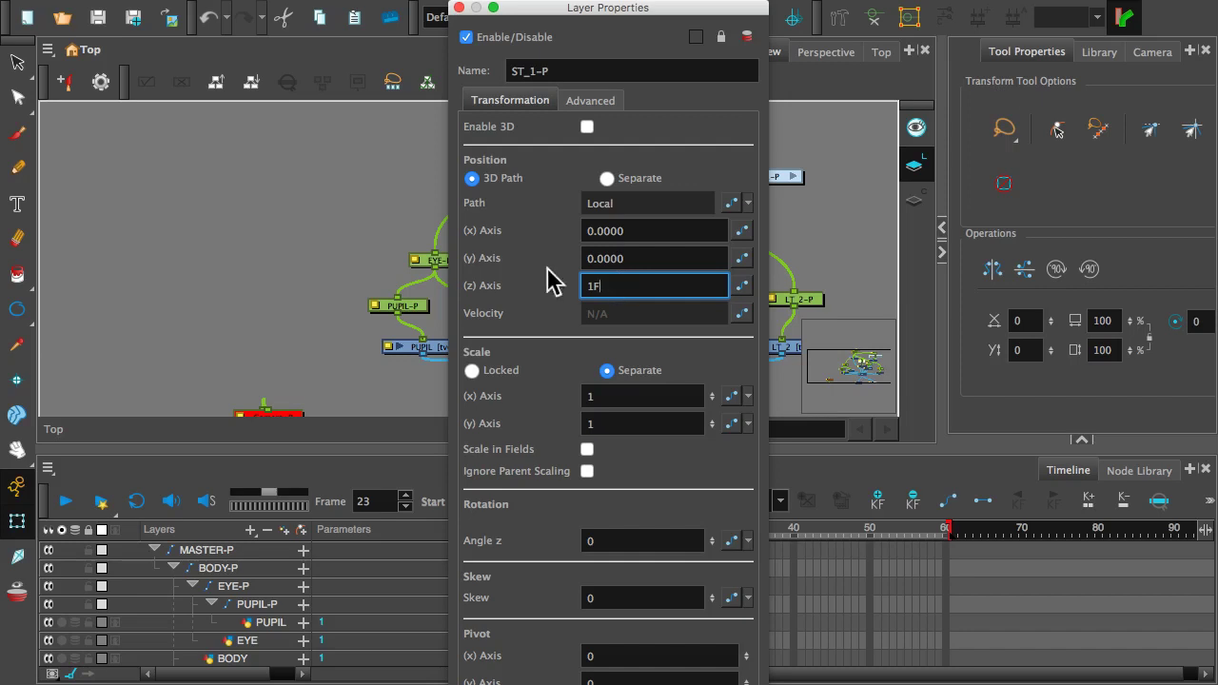
pyautogui.click(459, 7)
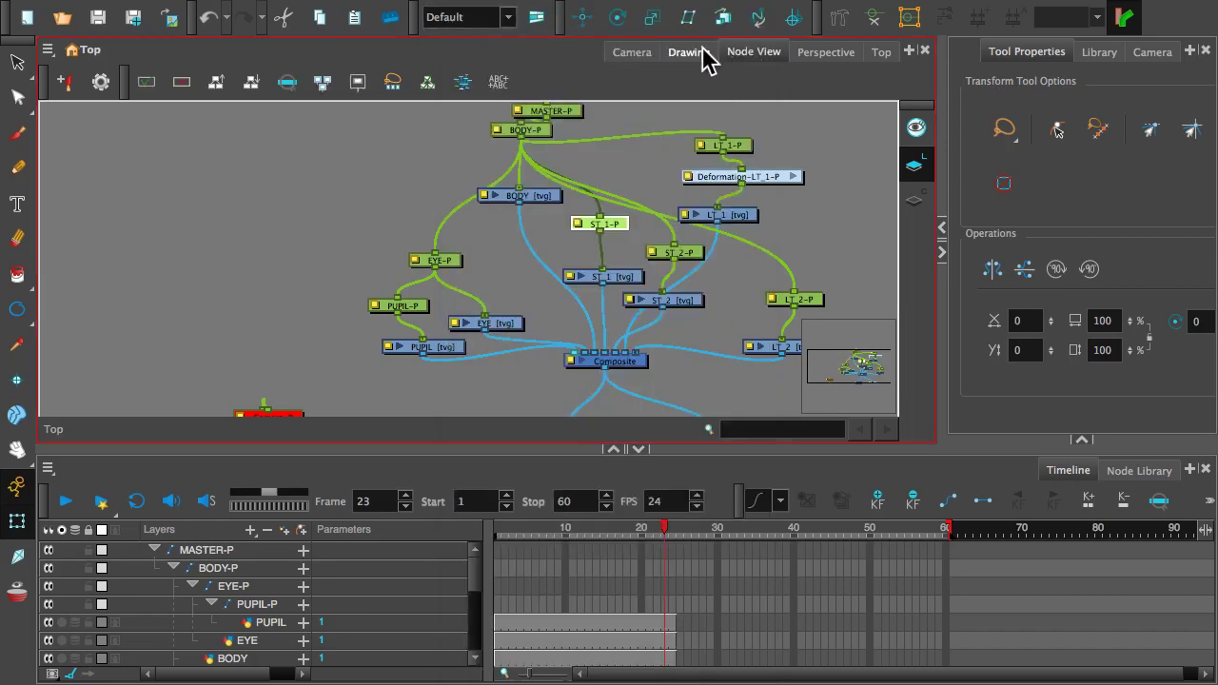
pyautogui.click(807, 54)
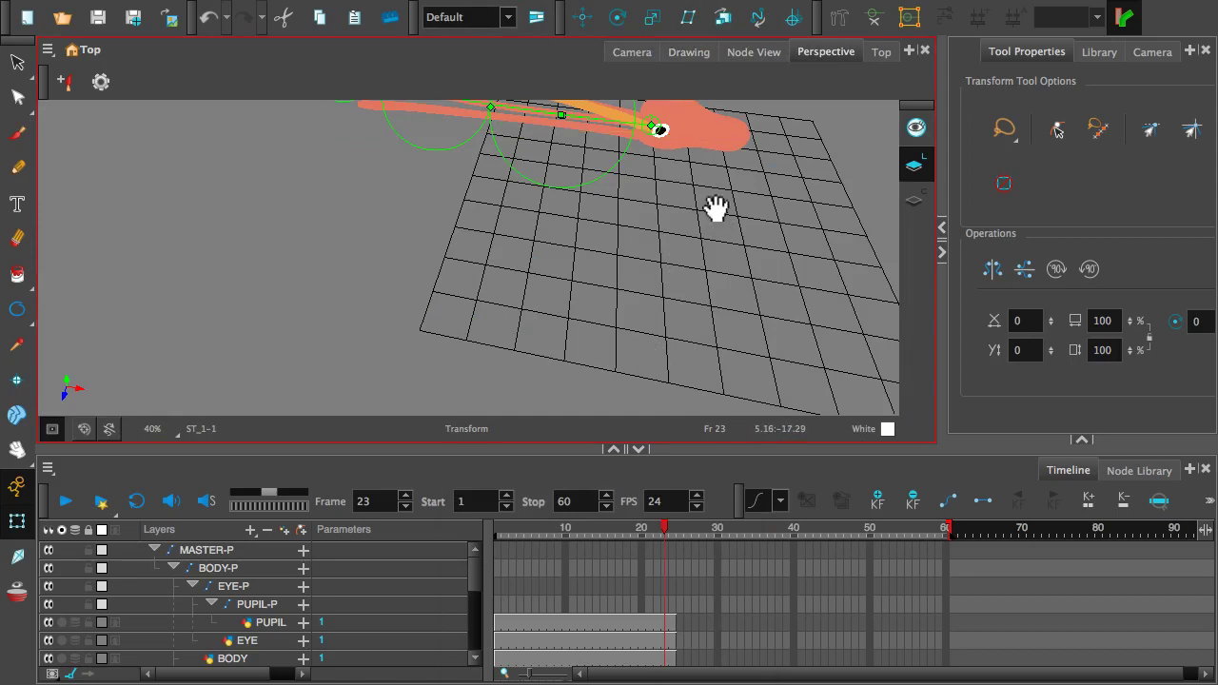
pyautogui.moveTo(715, 209); pyautogui.dragTo(545, 140)
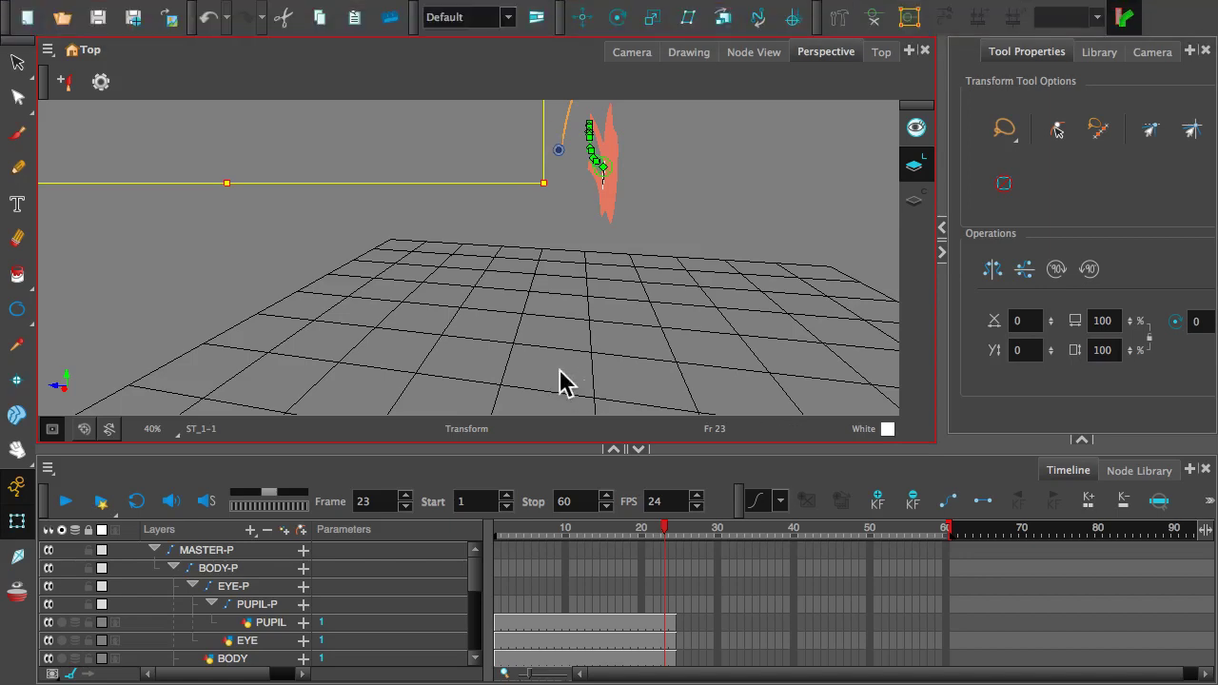
pyautogui.press('super+alt')
pyautogui.moveTo(544, 257); pyautogui.dragTo(580, 294)
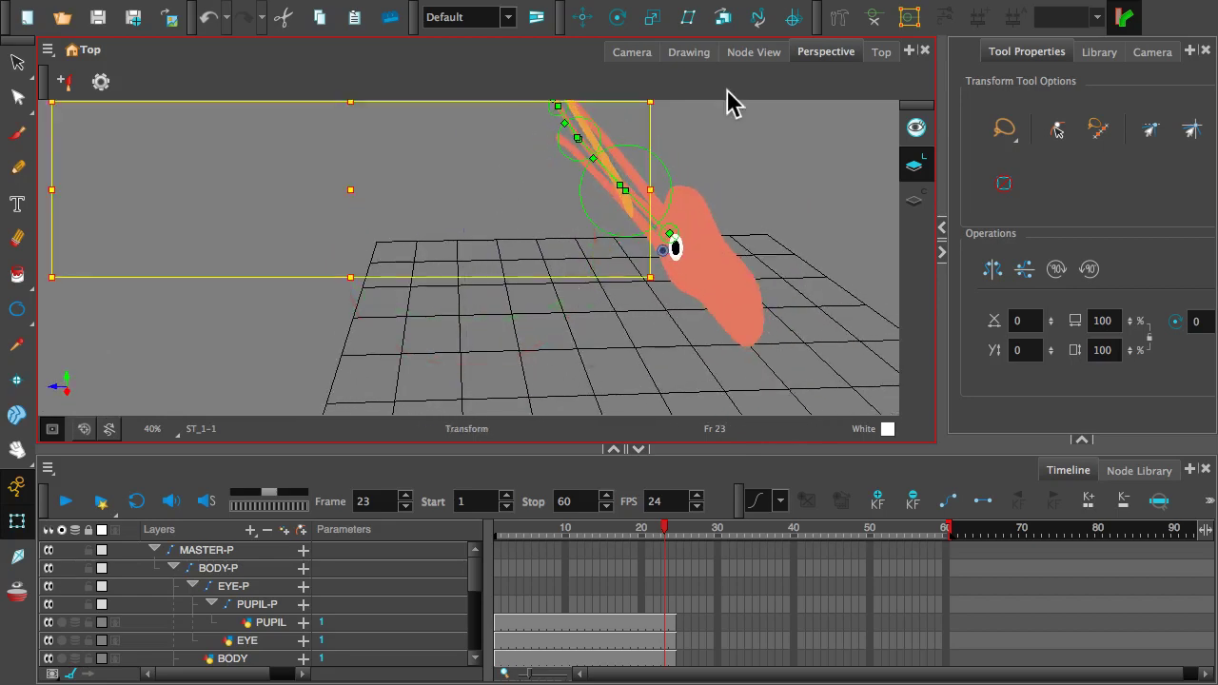
# - Set the ST_1-P peg's z-axis position to 0.0002 F
pyautogui.click(752, 53)
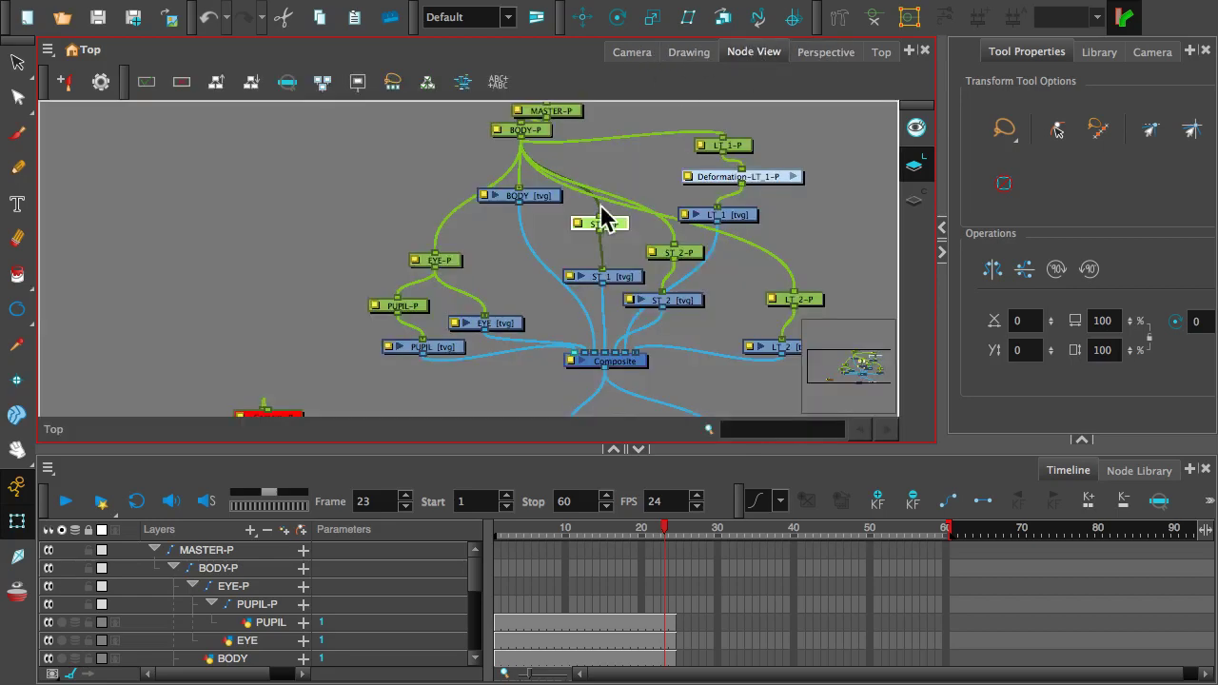
pyautogui.doubleClick(584, 230)
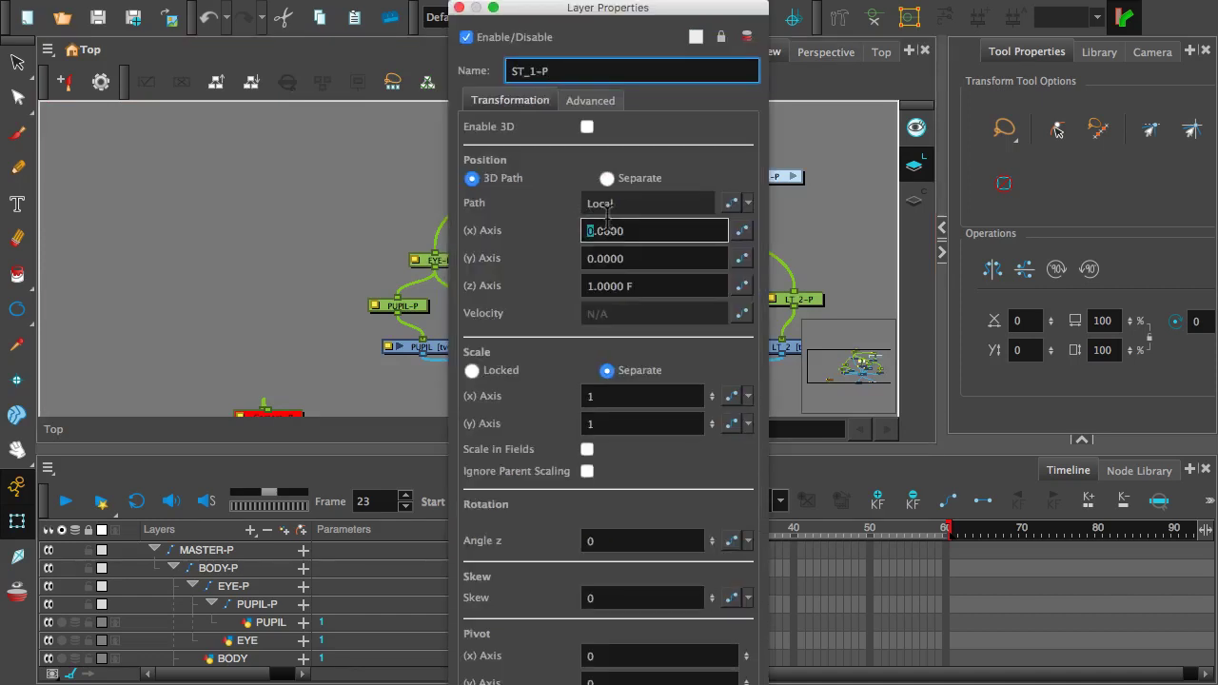
pyautogui.click(620, 286)
pyautogui.click(592, 289)
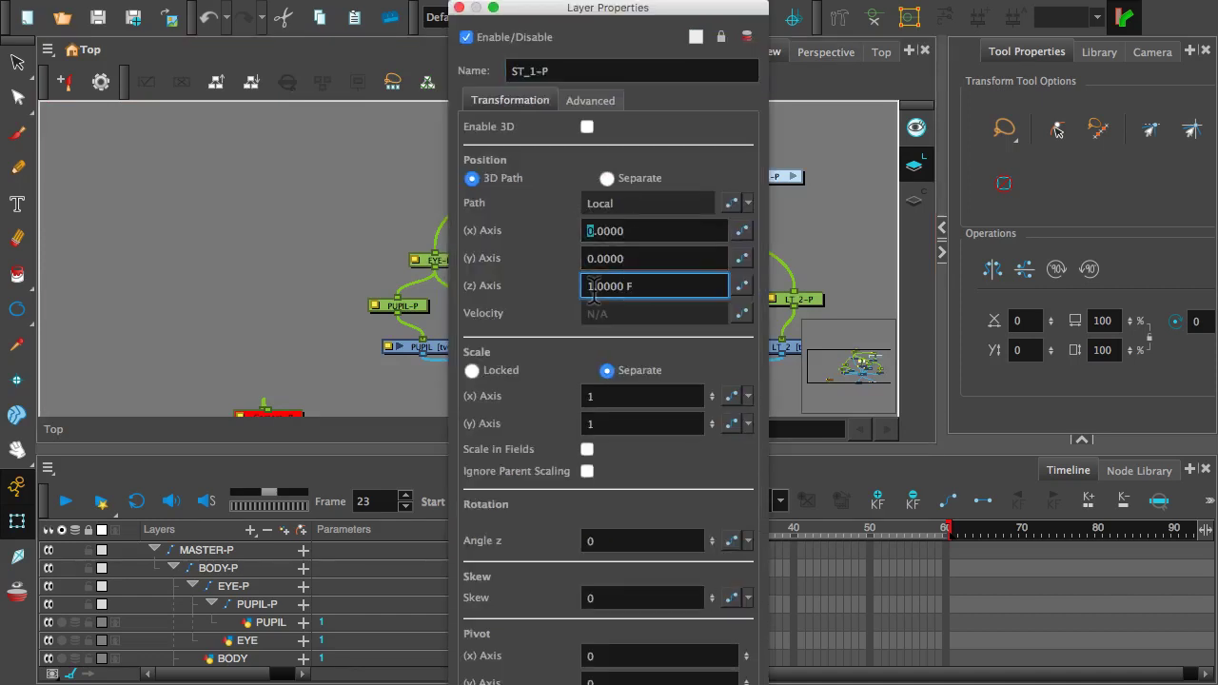
pyautogui.press('Delete')
pyautogui.write('0')
pyautogui.press('Right')
pyautogui.press('Right')
pyautogui.press('Right')
pyautogui.press('Right')
pyautogui.press('Right')
pyautogui.press('Right')
pyautogui.press('BackSpace')
pyautogui.write('2')
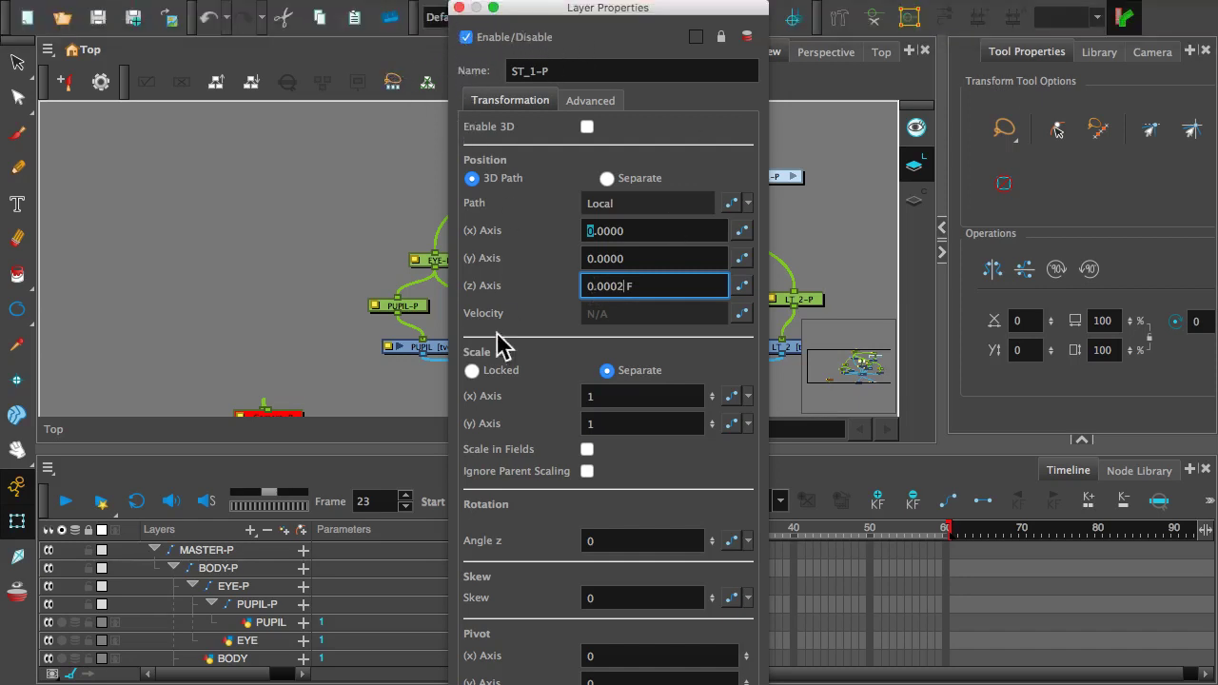
pyautogui.click(458, 7)
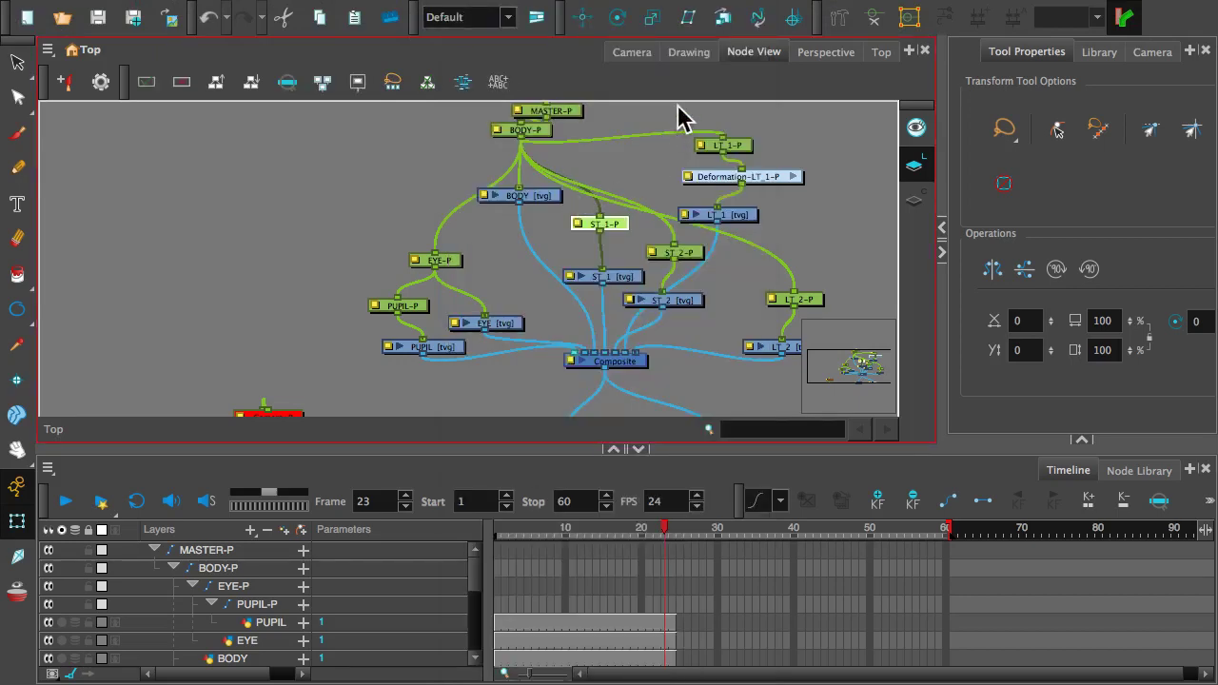
# - Examine from several angles in the Perspective view how the ST_1 tentacle sits in depth against the body
pyautogui.click(817, 57)
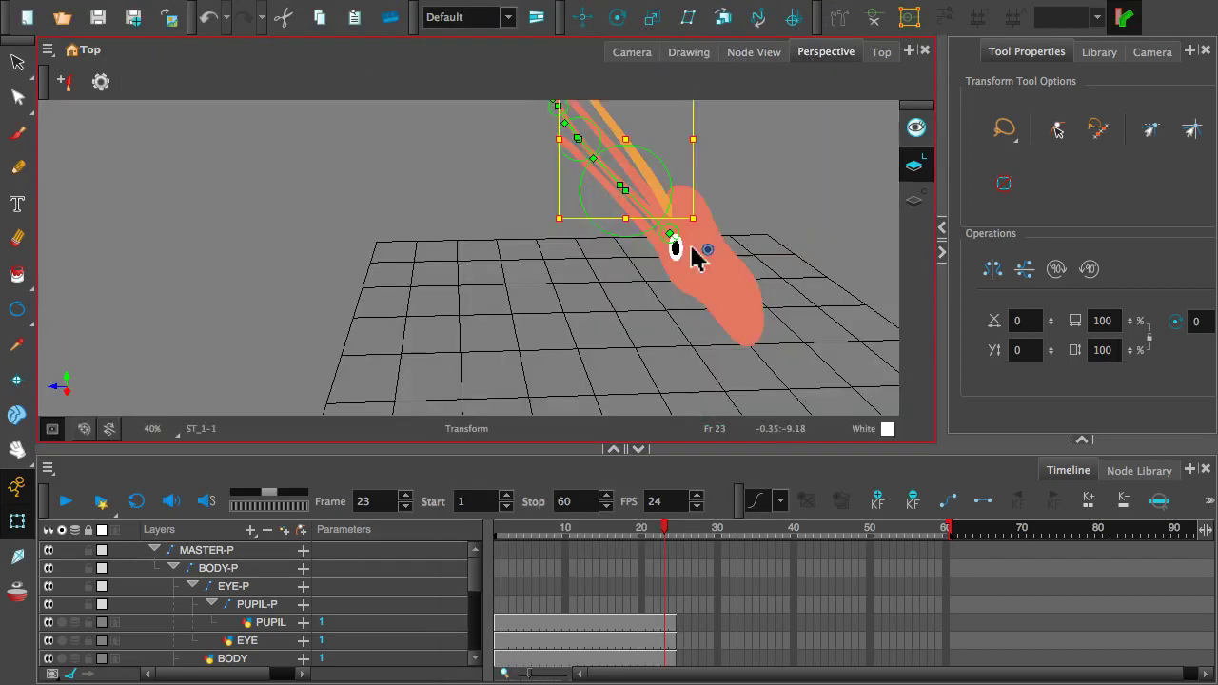
pyautogui.moveTo(680, 250); pyautogui.dragTo(651, 240)
pyautogui.scroll(3, 651, 240)
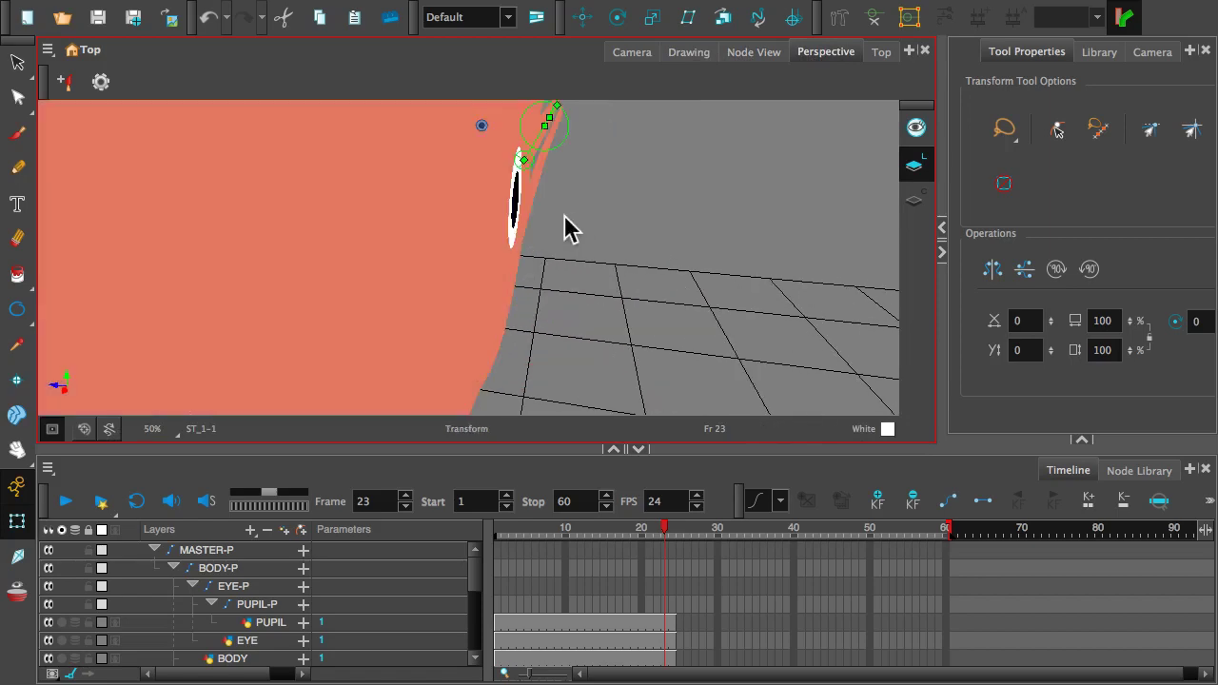
pyautogui.moveTo(552, 212); pyautogui.dragTo(552, 229)
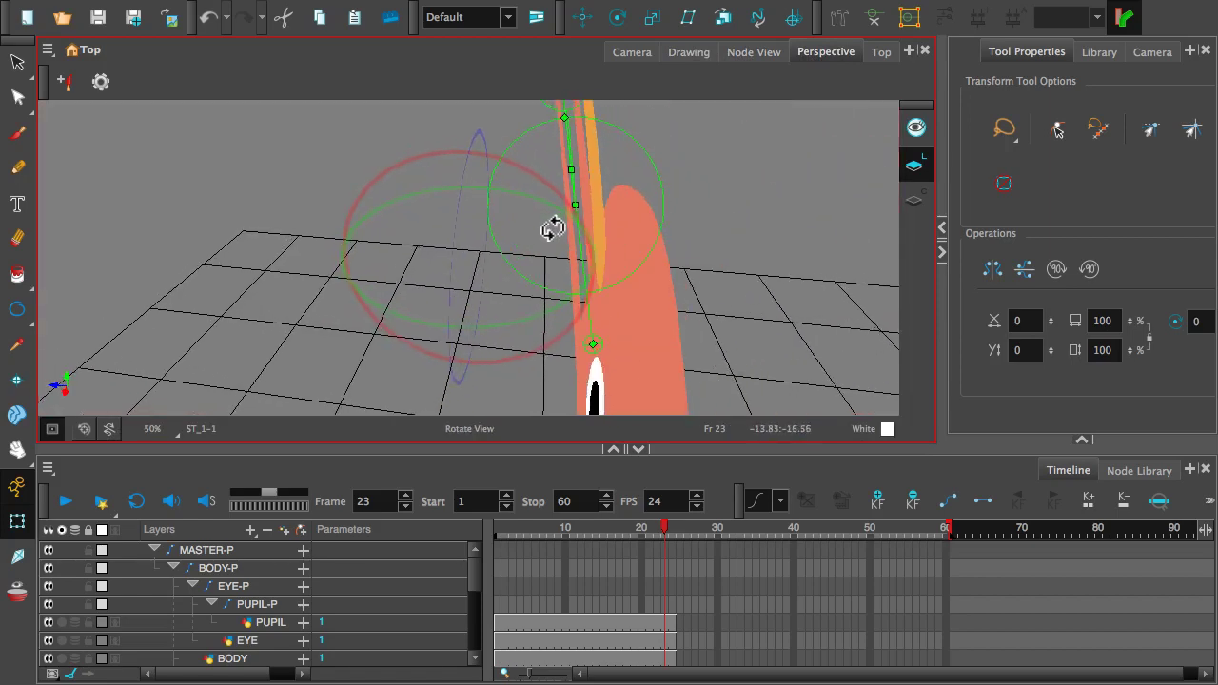
pyautogui.scroll(4, 552, 229)
pyautogui.scroll(-3, 639, 251)
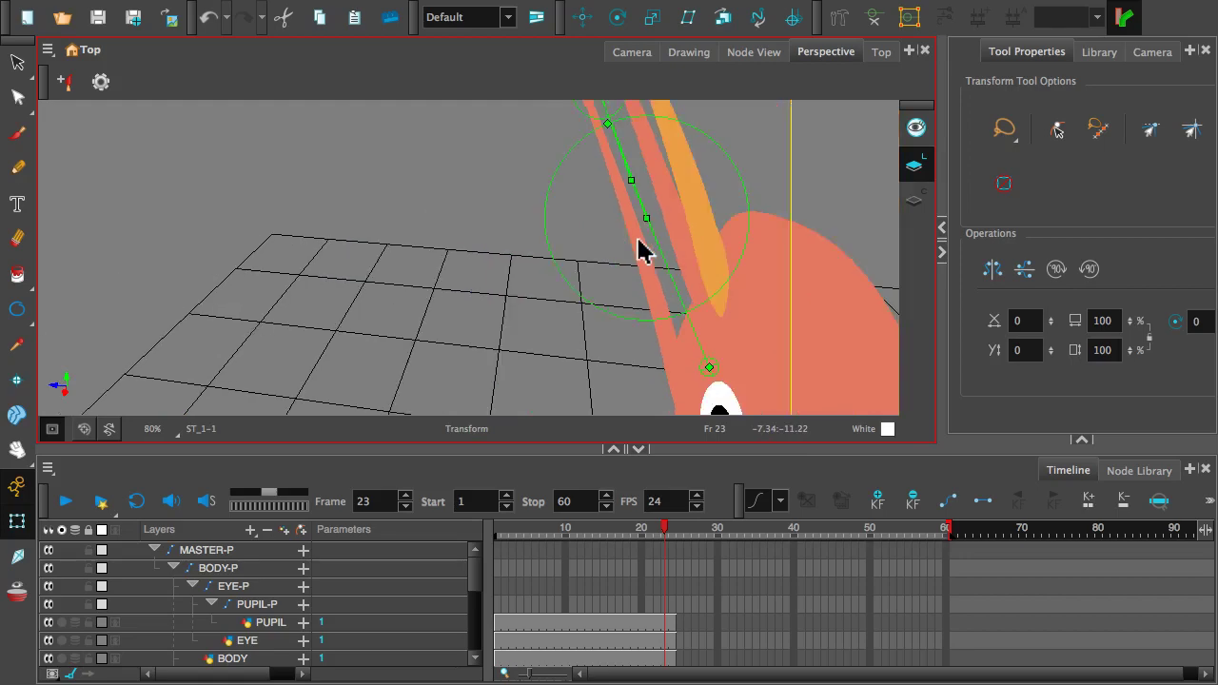
pyautogui.moveTo(639, 251); pyautogui.dragTo(743, 233)
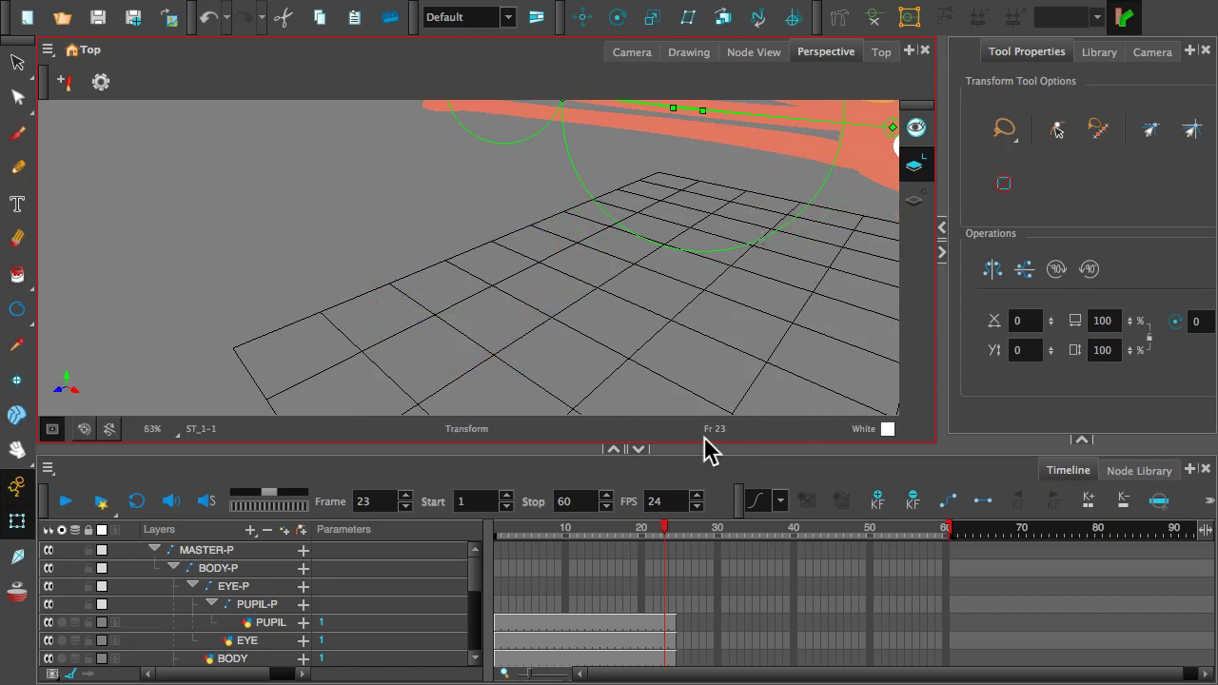
# - Review the ST_1-P peg's advanced settings and reset its z-axis position to 0
pyautogui.click(759, 53)
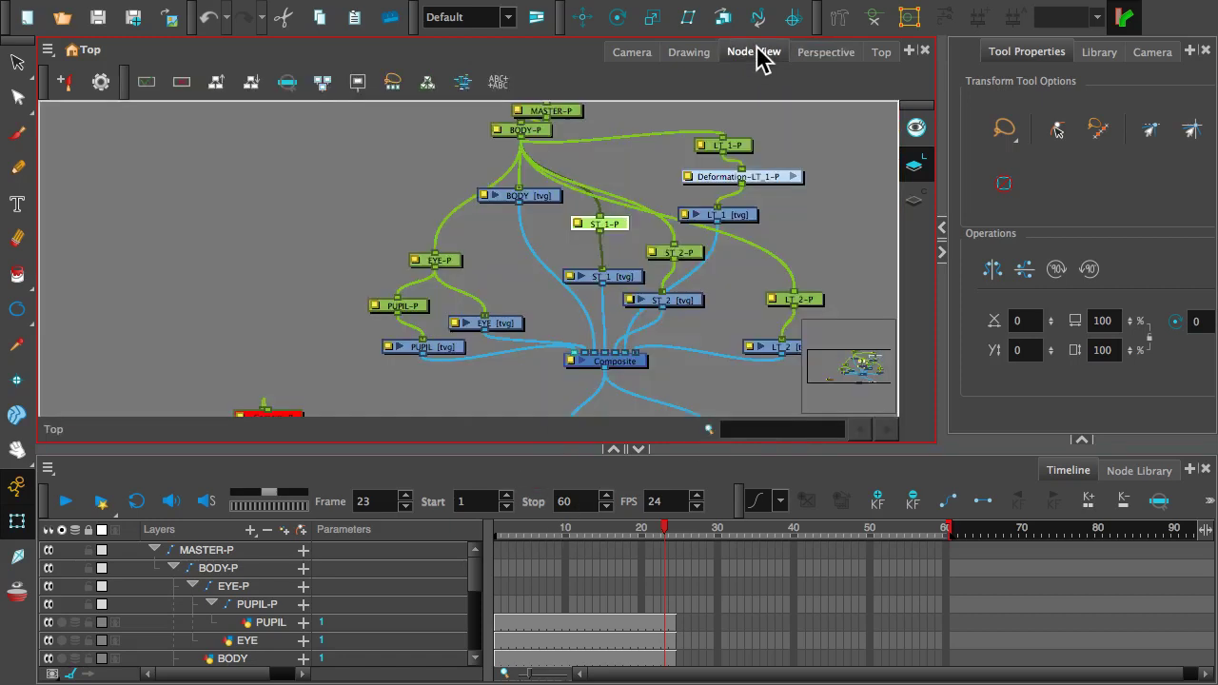
pyautogui.doubleClick(582, 220)
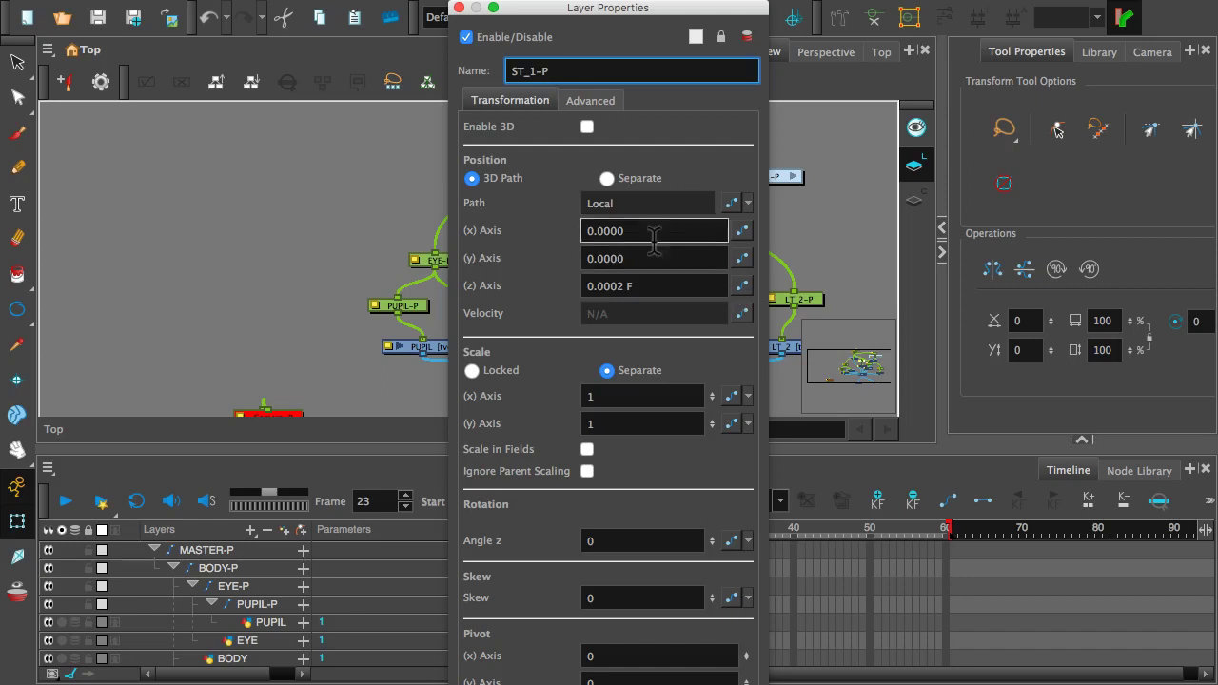
pyautogui.click(595, 101)
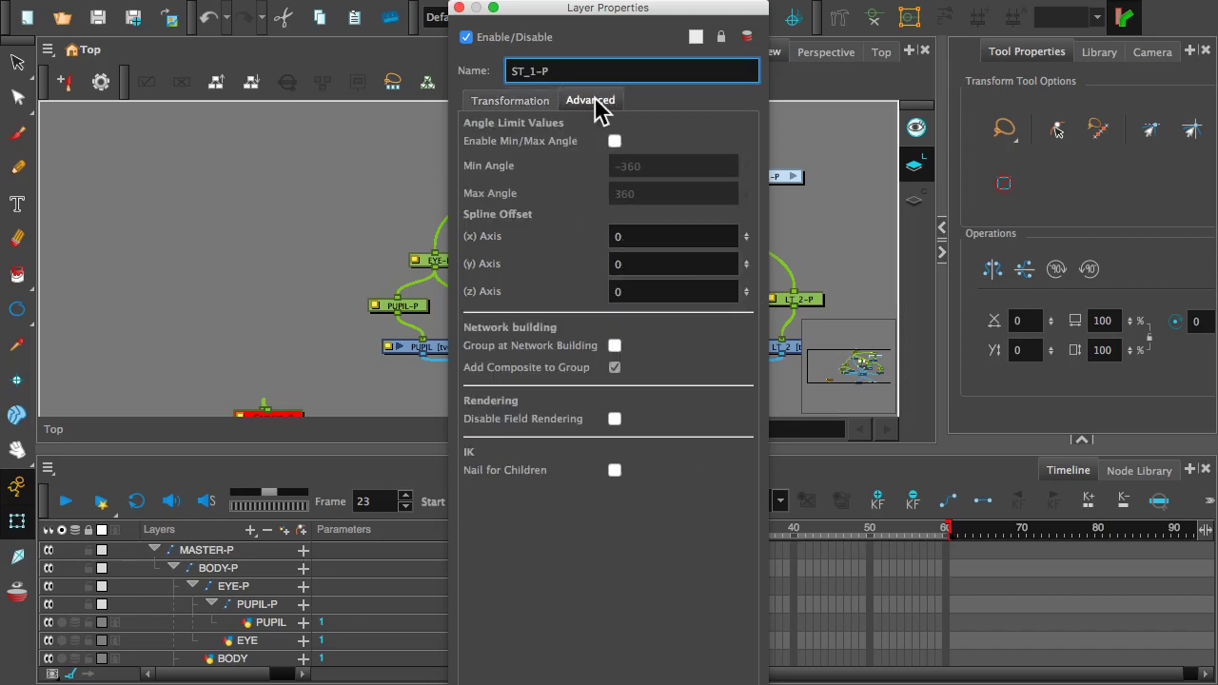
pyautogui.click(541, 101)
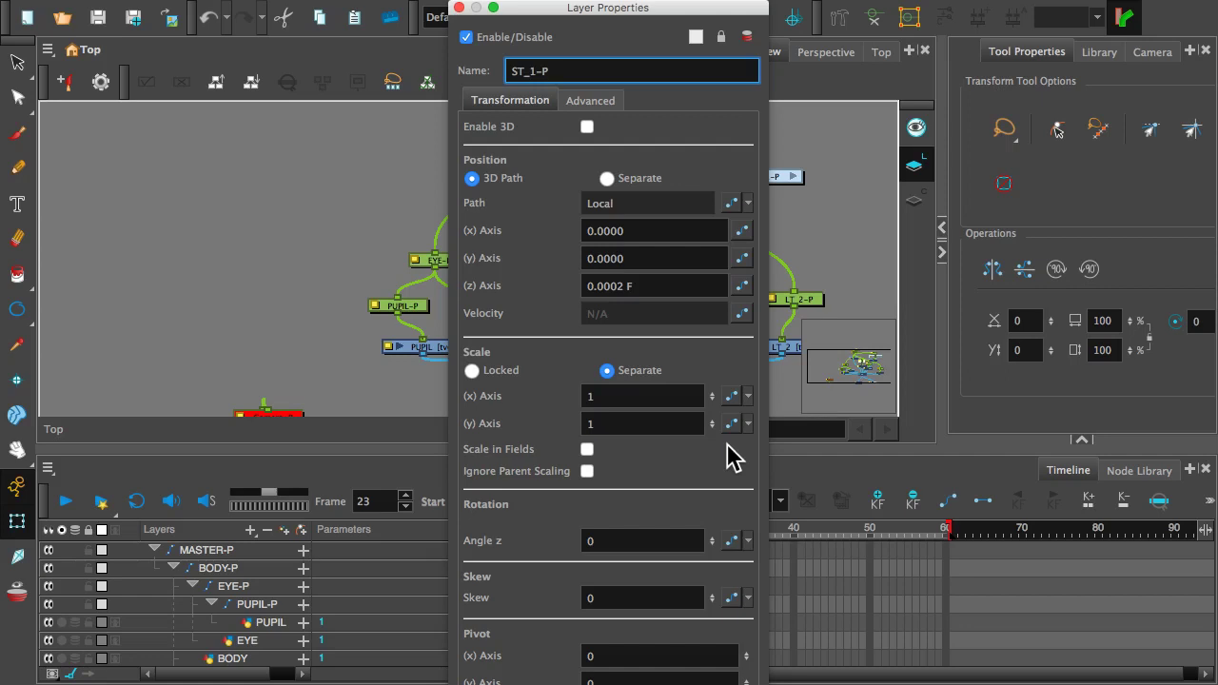
pyautogui.click(709, 285)
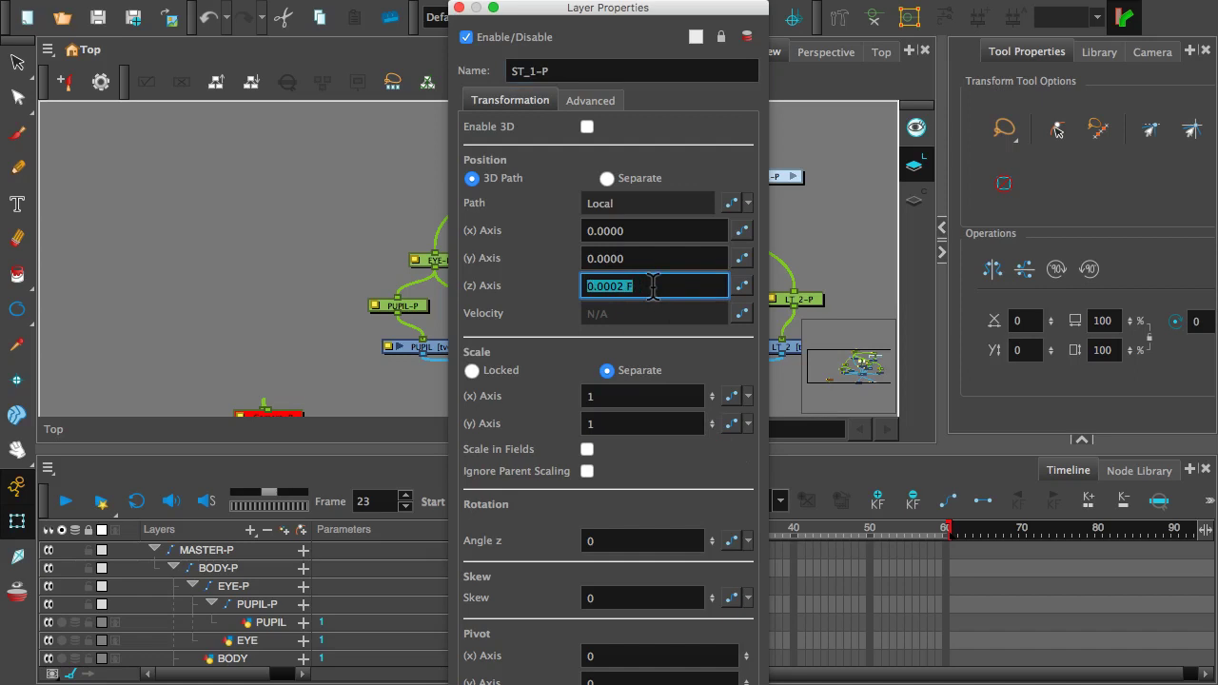
pyautogui.write('0')
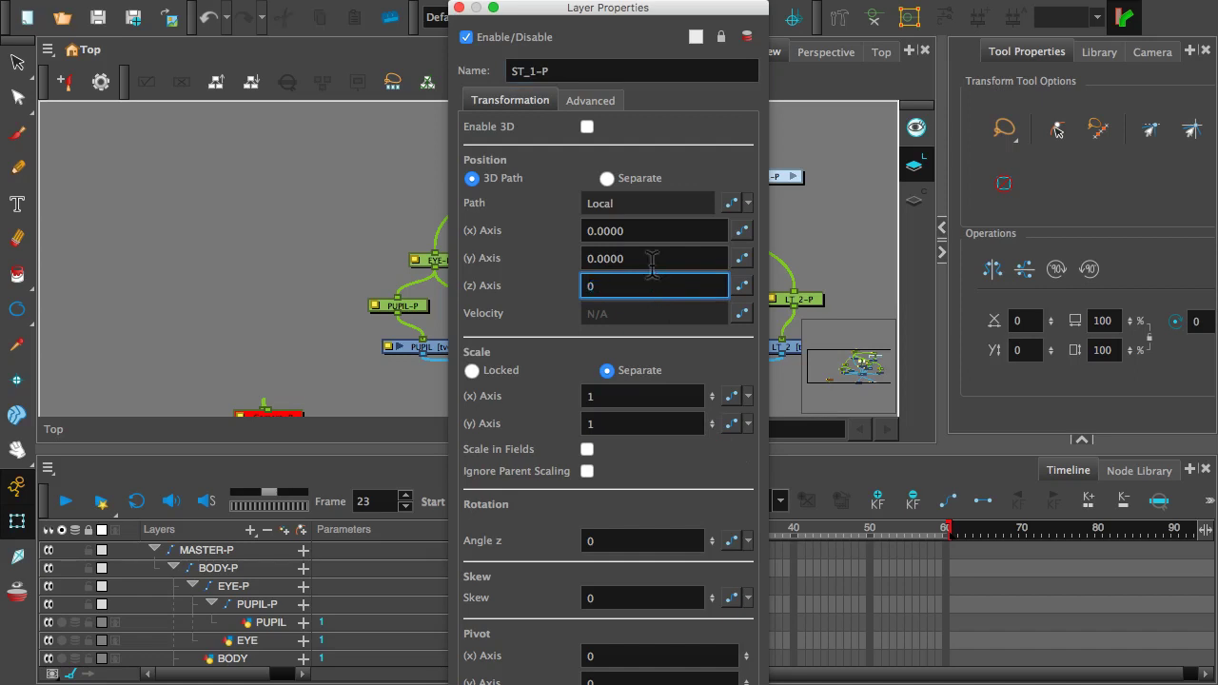
pyautogui.click(458, 7)
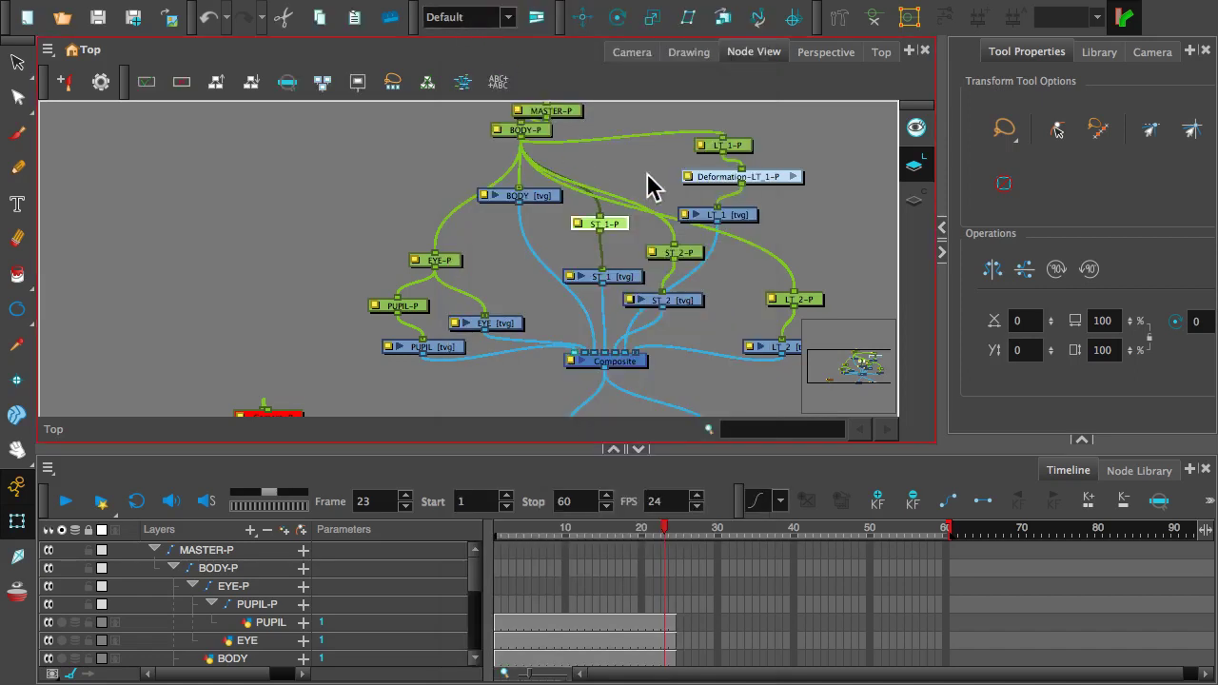
pyautogui.click(817, 229)
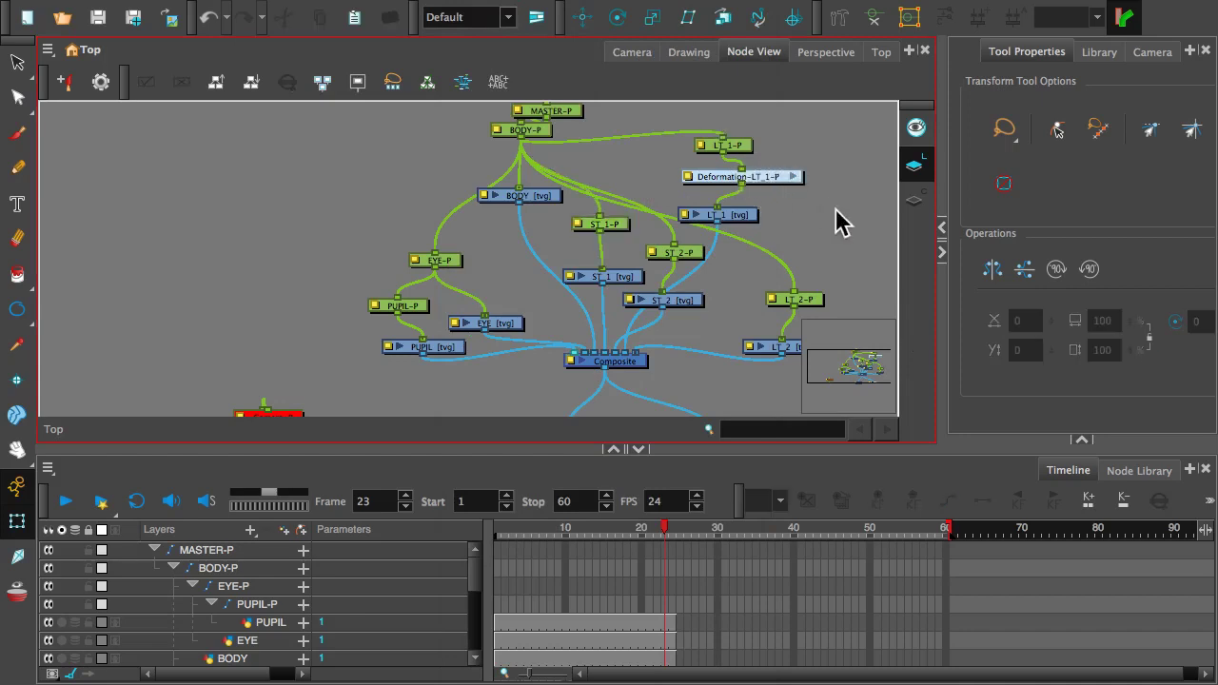
pyautogui.scroll(-1, 835, 222)
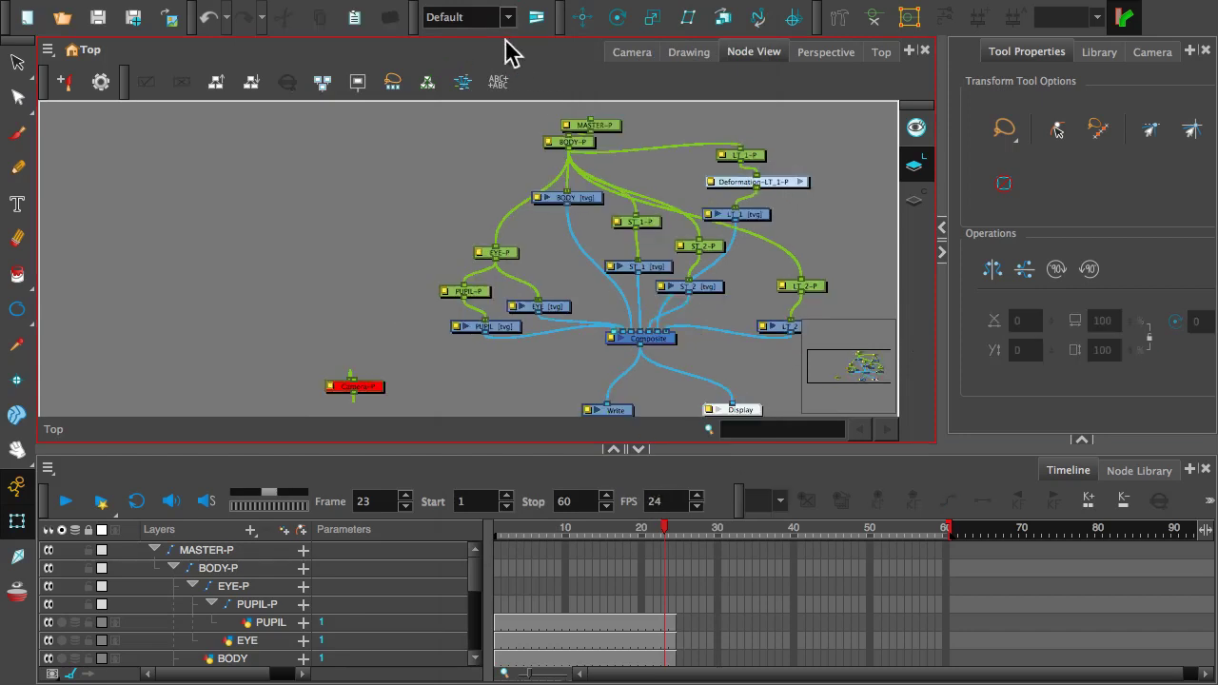
pyautogui.click(632, 53)
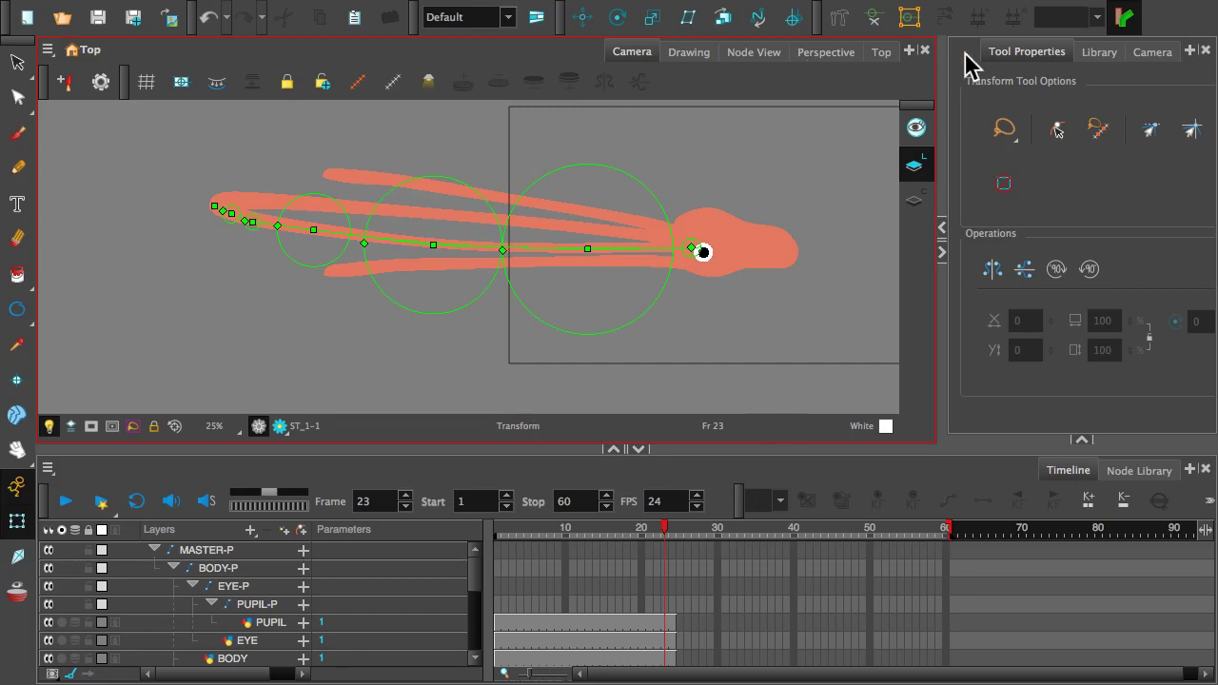
pyautogui.click(832, 51)
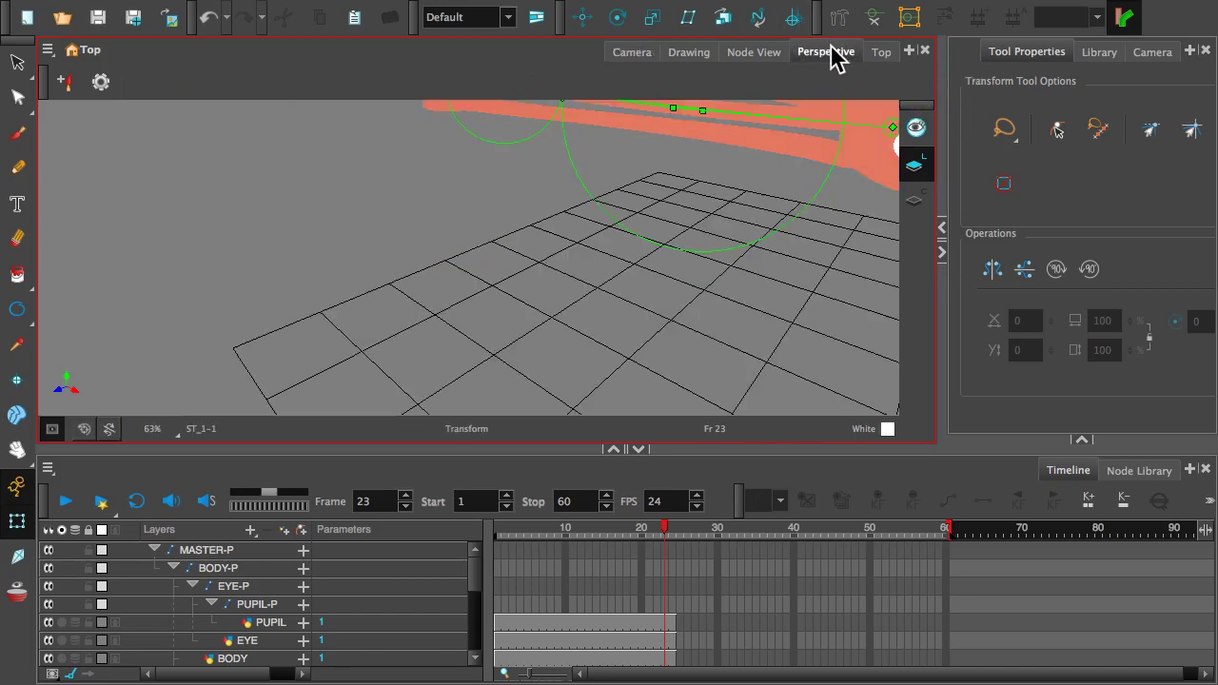
pyautogui.click(760, 55)
# - Duplicate the Deformation-LT_1-P group in the Node View and place the copy clear of the original
pyautogui.click(786, 182)
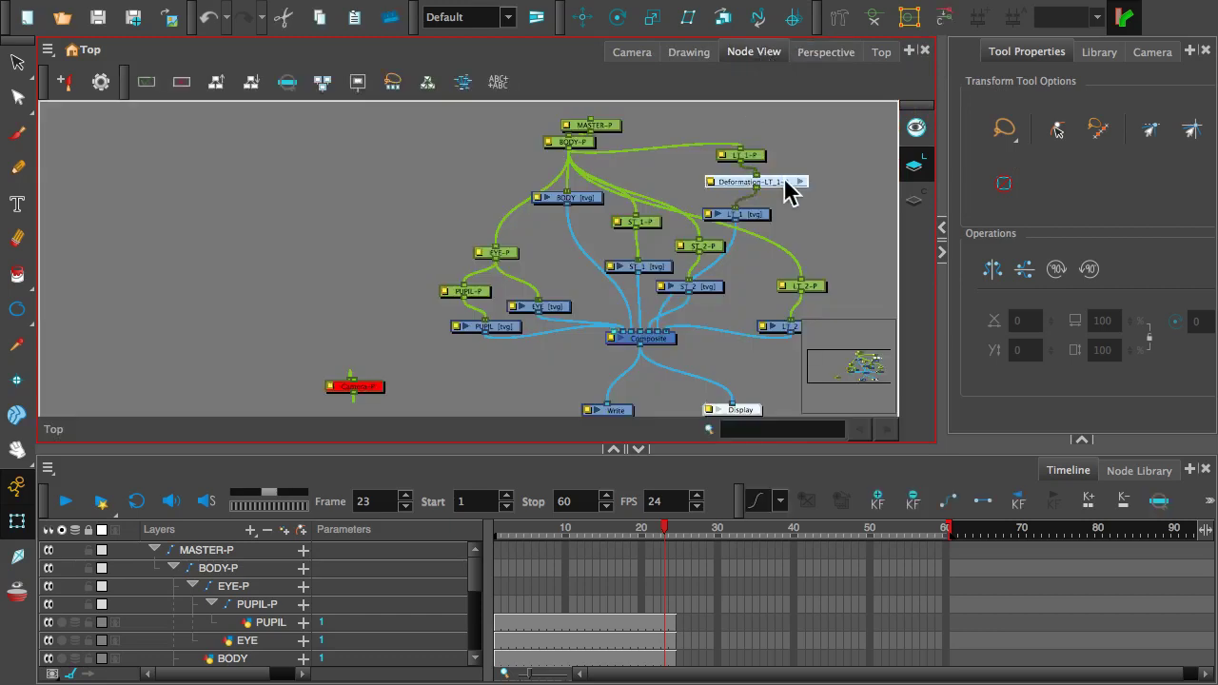
pyautogui.hotkey('ctrl', 'v')
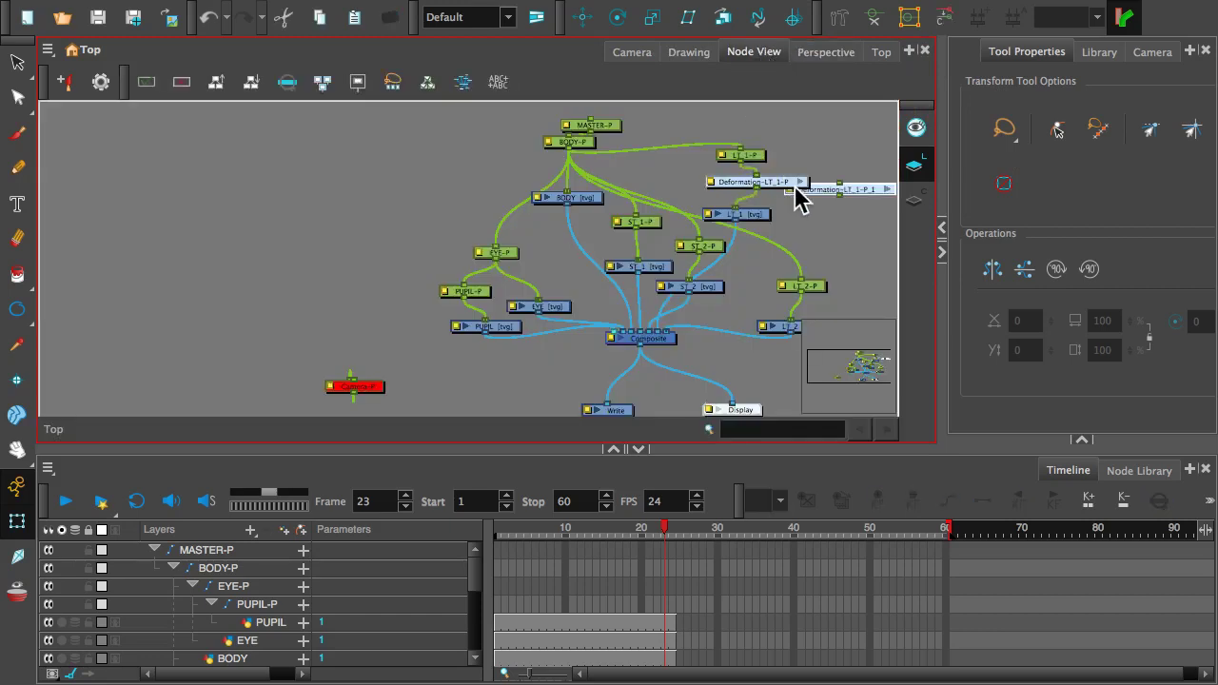
pyautogui.moveTo(827, 189)
pyautogui.mouseDown()
pyautogui.moveTo(814, 242)
pyautogui.moveTo(842, 201)
pyautogui.mouseUp()
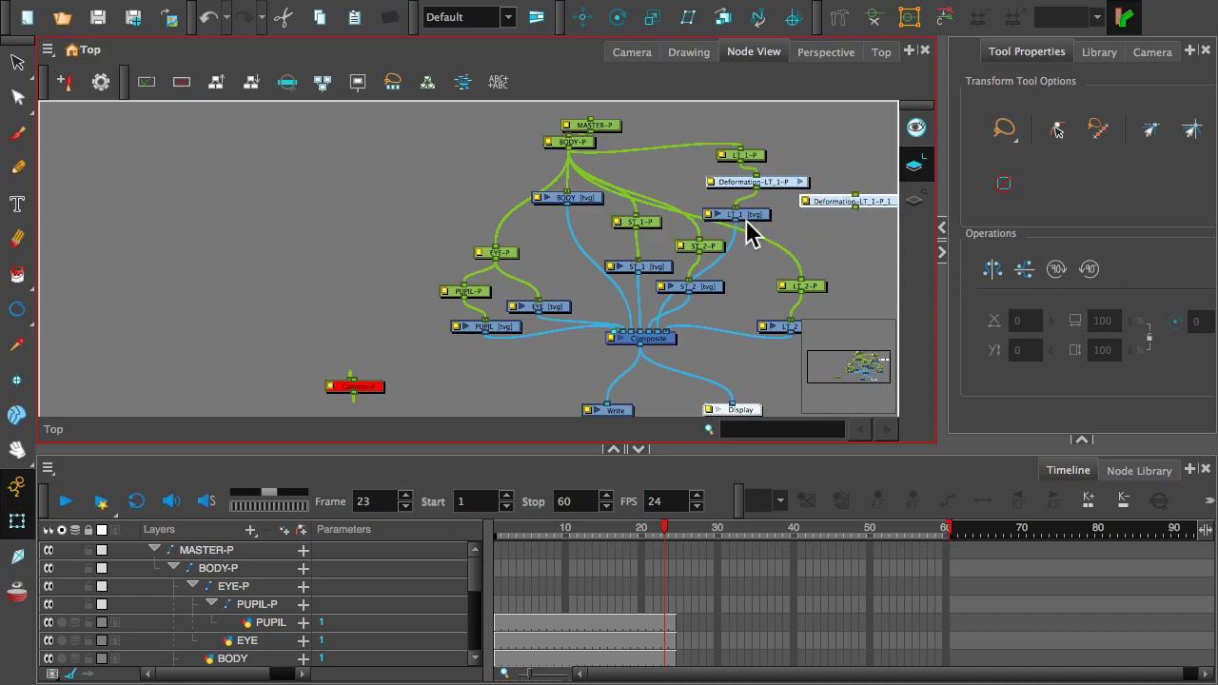
# - Move the LT_1 drawing up beneath its deformation group, then raise LT_2-P and place the copied deformation group between it and the LT_2 drawing
pyautogui.moveTo(749, 216); pyautogui.dragTo(771, 200)
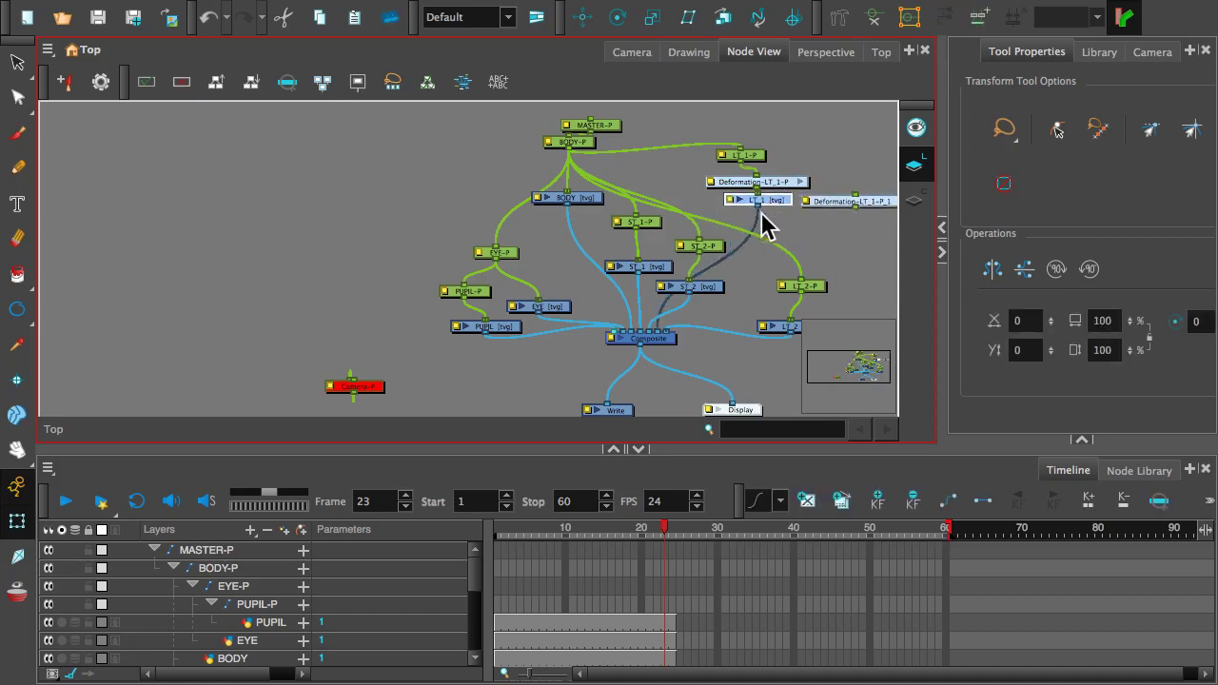
pyautogui.click(816, 285)
pyautogui.moveTo(821, 295); pyautogui.dragTo(829, 257)
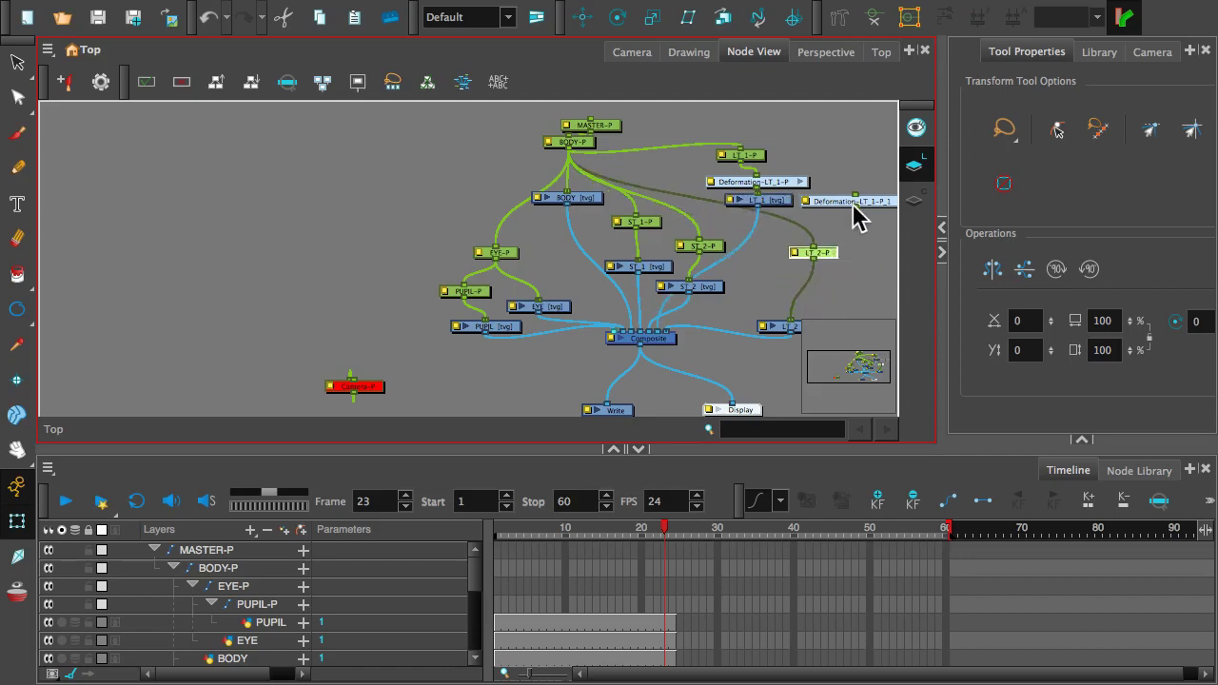
pyautogui.moveTo(871, 202); pyautogui.dragTo(870, 305)
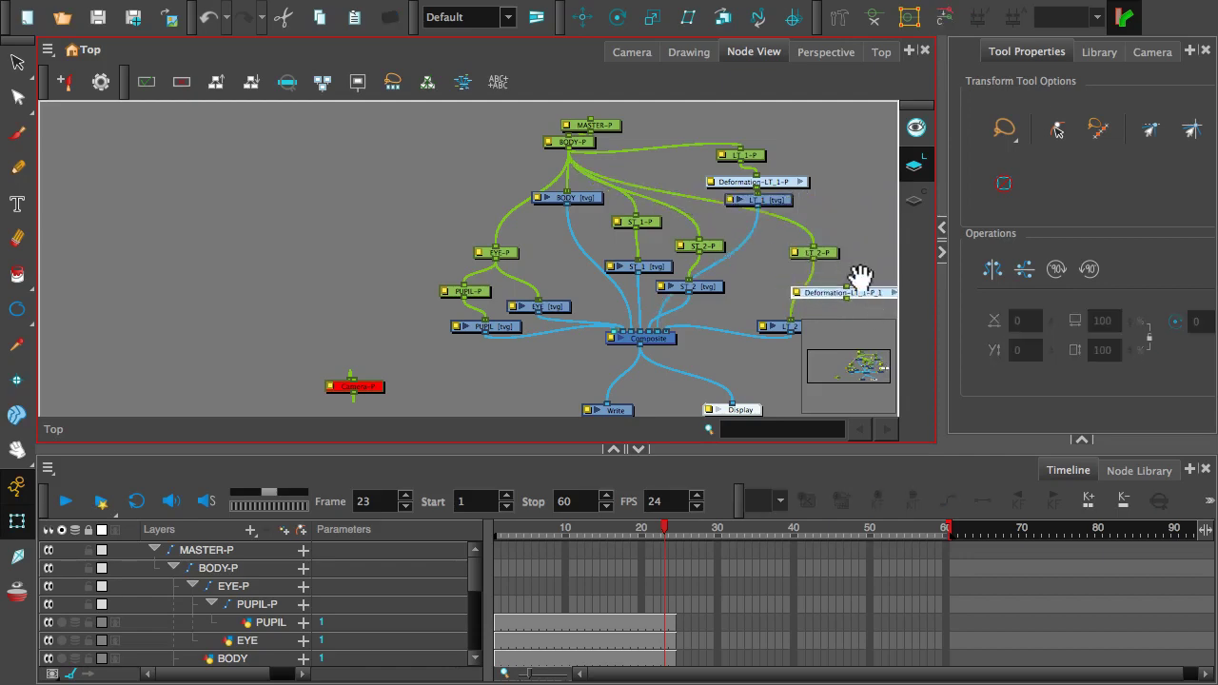
# - Connect the copied deformation group between the LT_2-P peg and the LT_2 drawing in the Node View
pyautogui.moveTo(851, 253); pyautogui.dragTo(683, 185)
pyautogui.press('f')
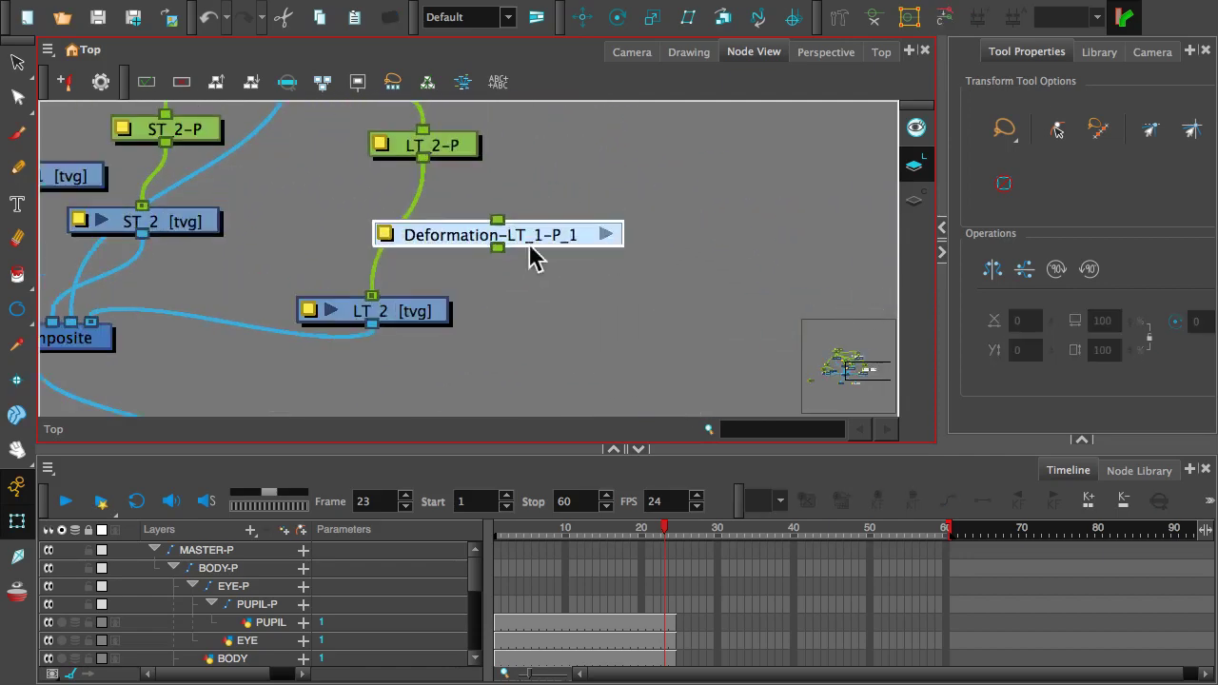
pyautogui.moveTo(543, 149); pyautogui.dragTo(640, 201)
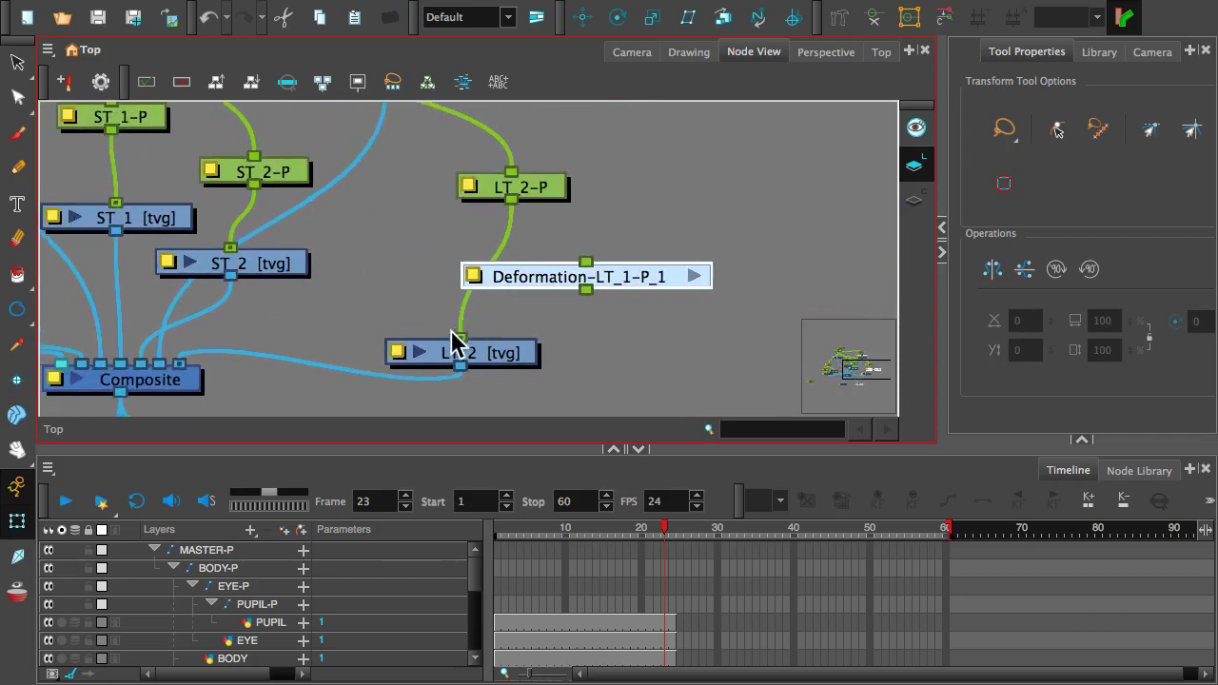
pyautogui.moveTo(533, 226); pyautogui.dragTo(461, 337)
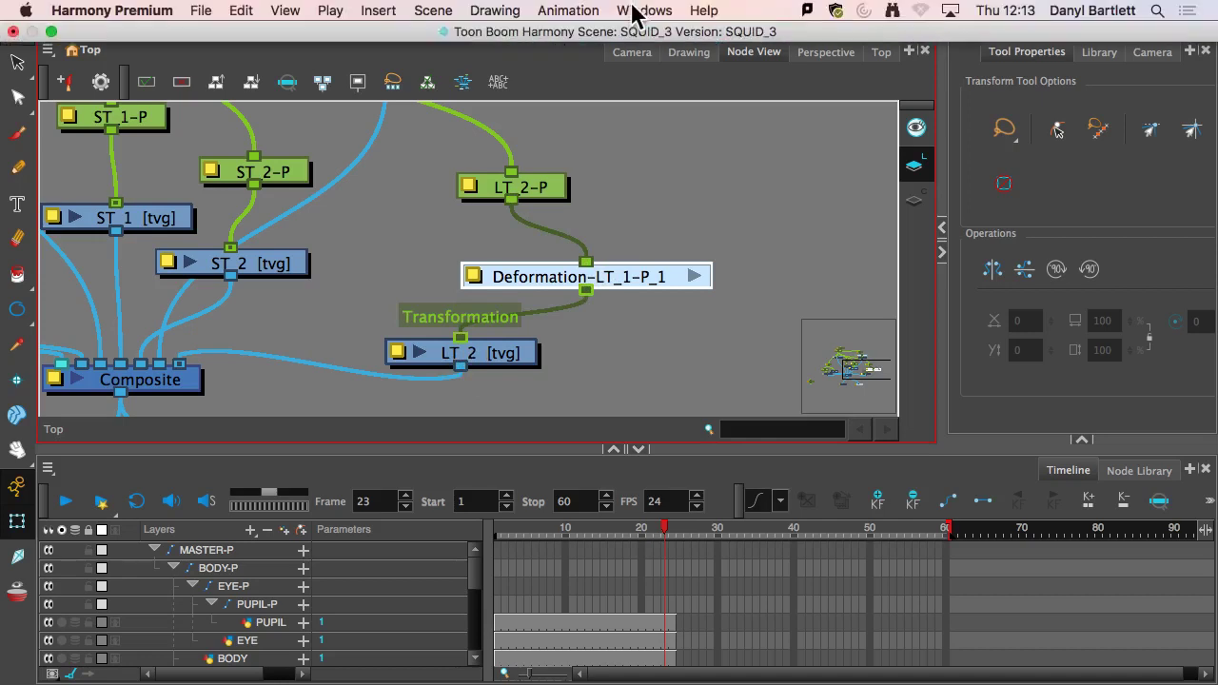
# - Examine the bone chains of the LT_1 and LT_2 deformation layers against the tentacles in the Camera view
pyautogui.click(631, 53)
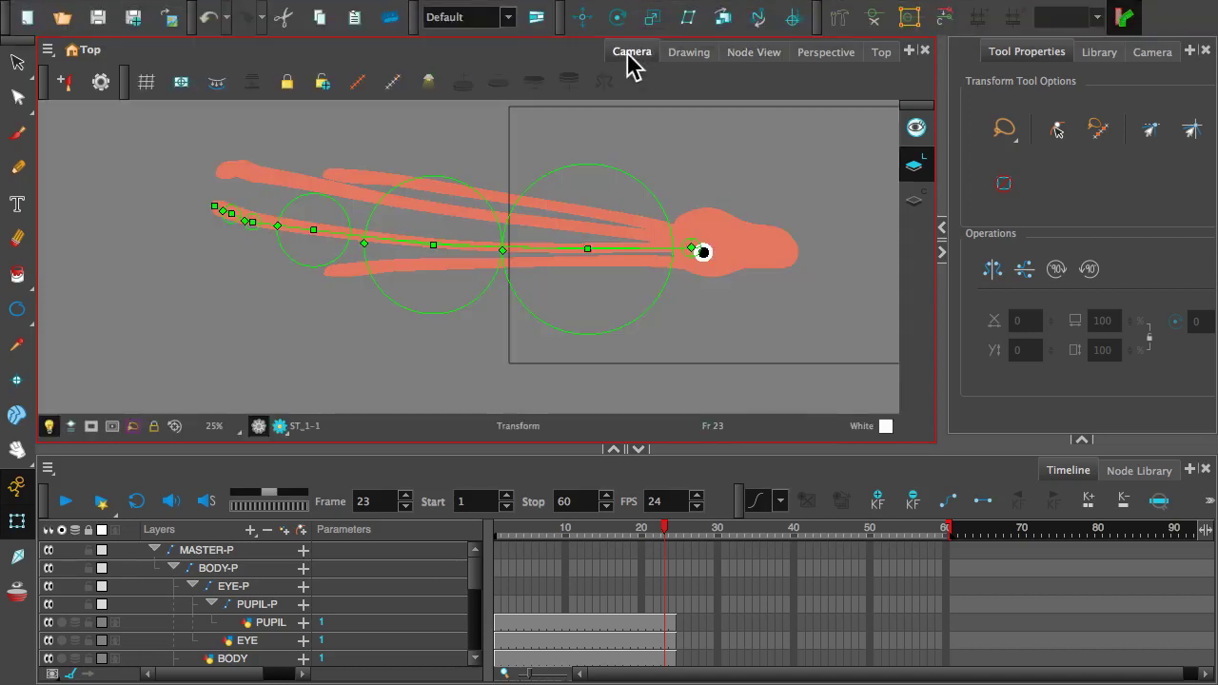
pyautogui.scroll(-5, 295, 595)
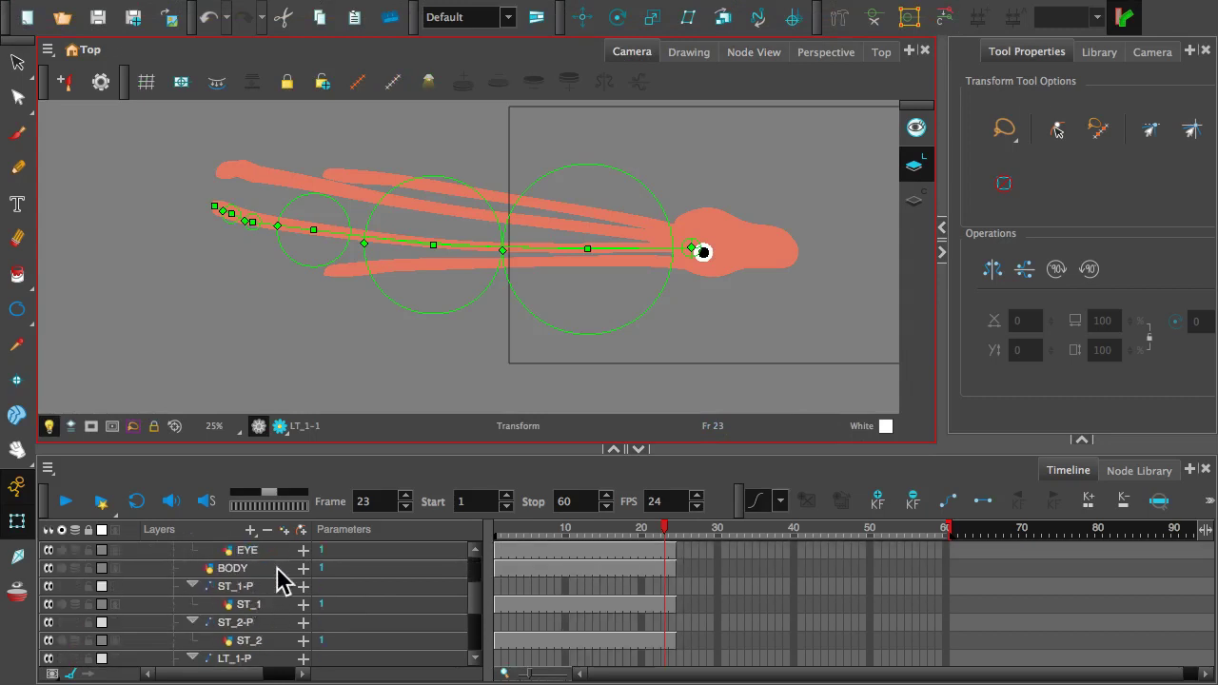
pyautogui.scroll(-4, 281, 580)
pyautogui.click(266, 588)
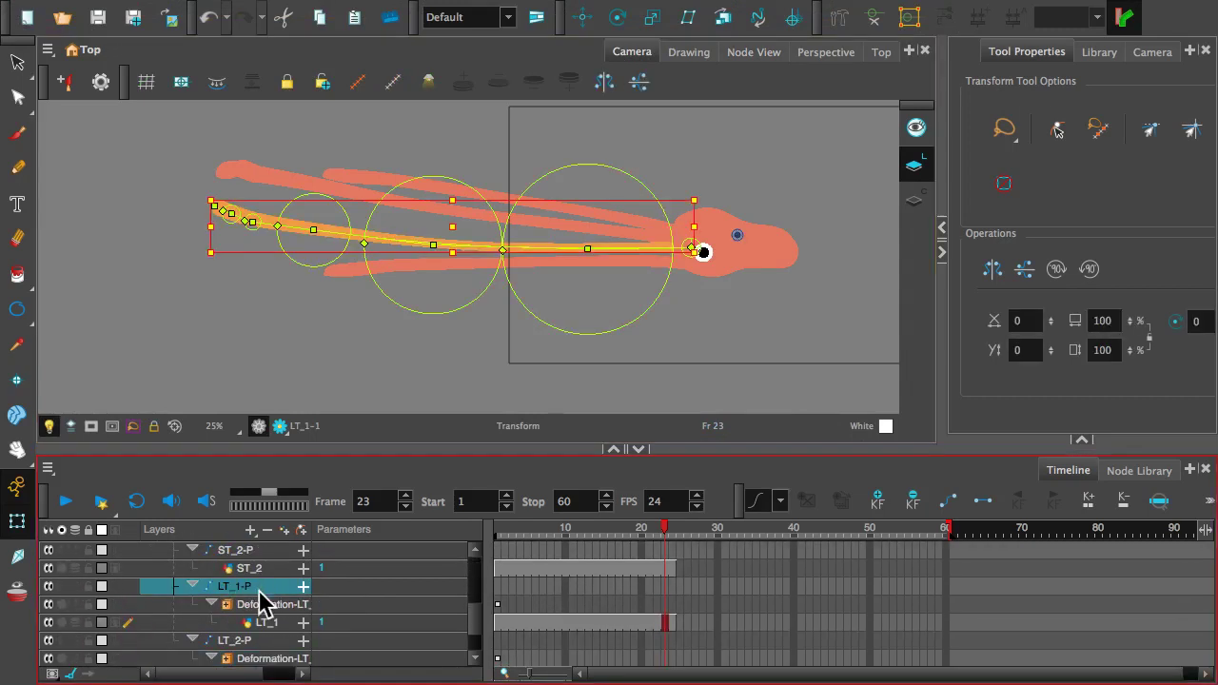
pyautogui.click(265, 606)
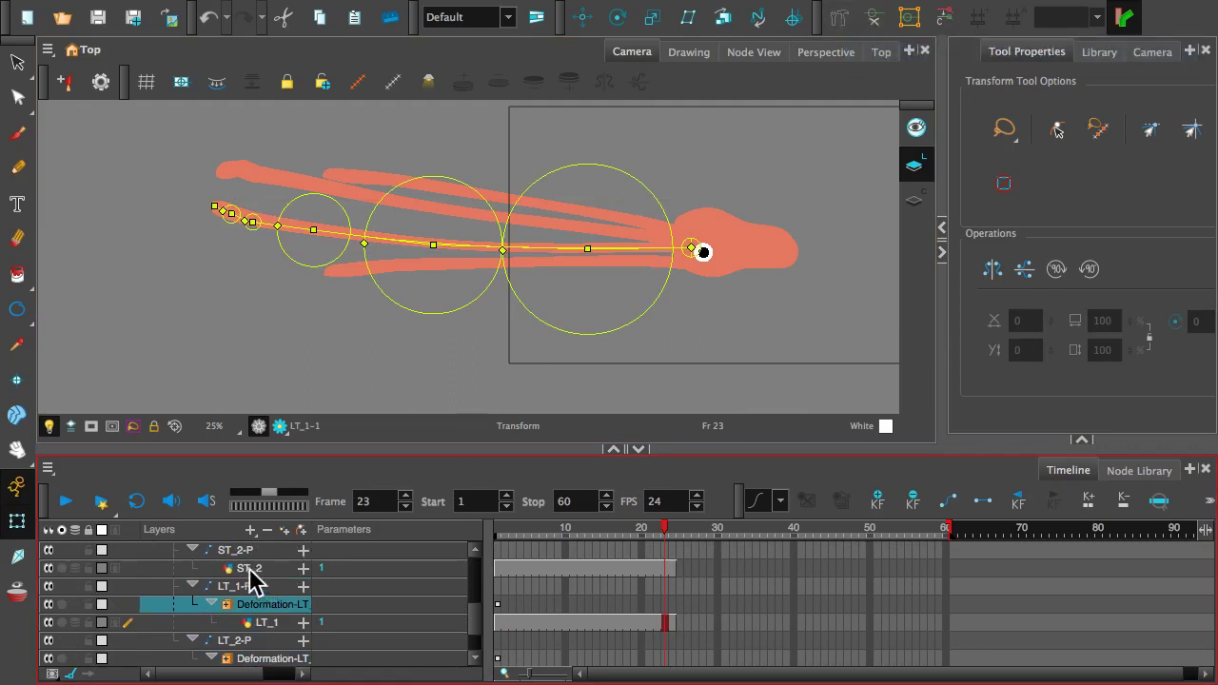
pyautogui.scroll(-2, 257, 575)
pyautogui.click(265, 620)
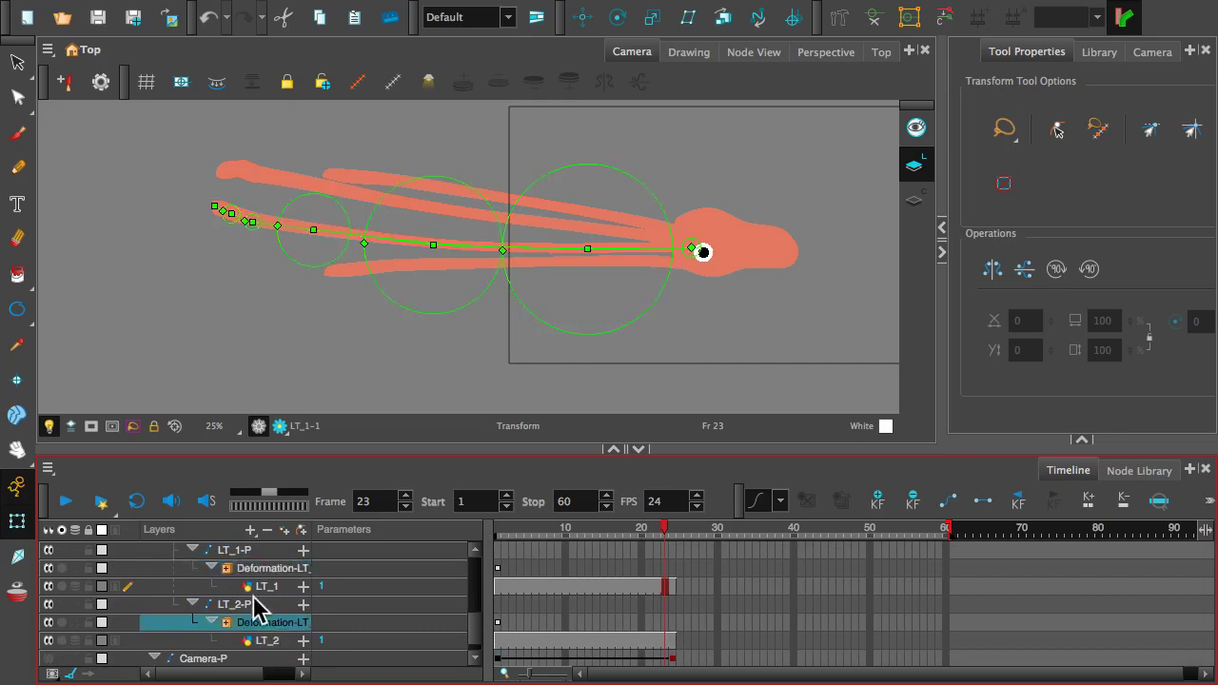
pyautogui.click(267, 568)
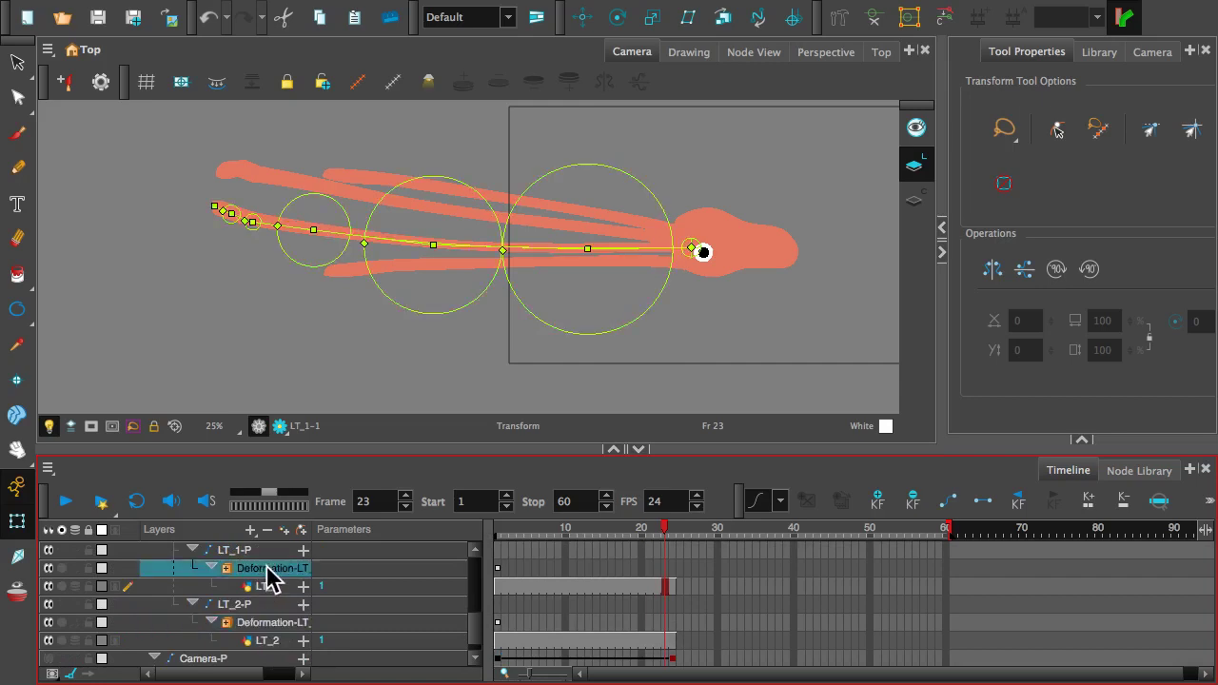
pyautogui.scroll(-1, 268, 578)
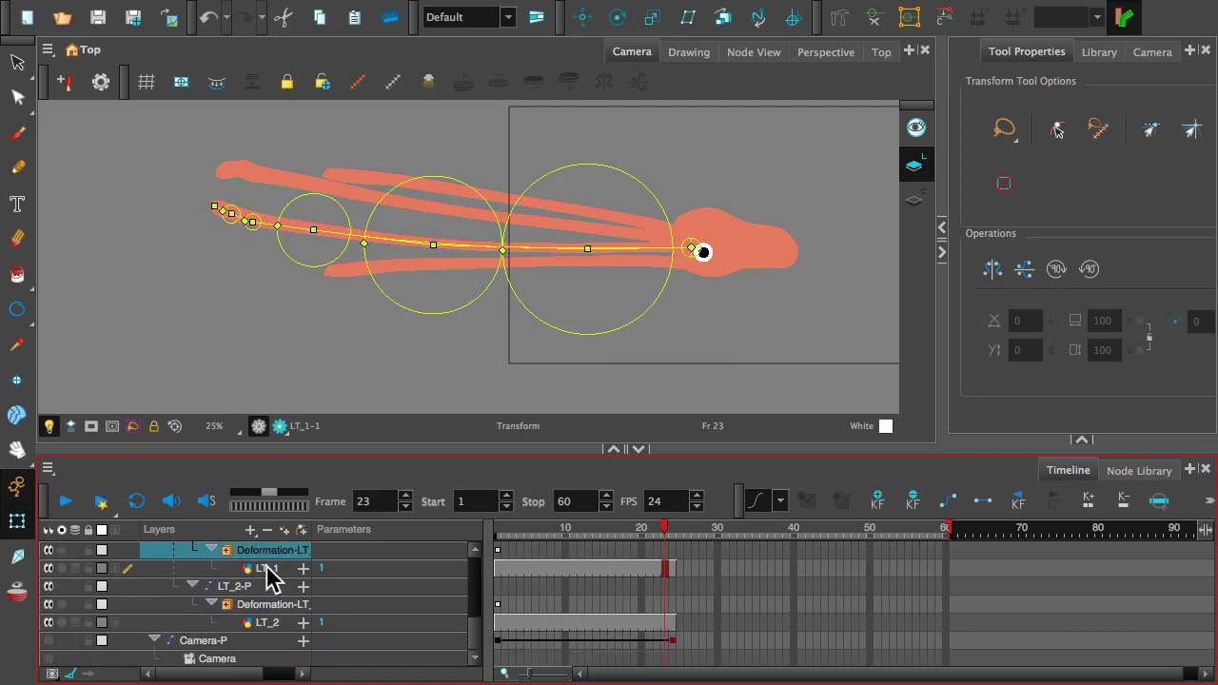
pyautogui.scroll(1, 268, 578)
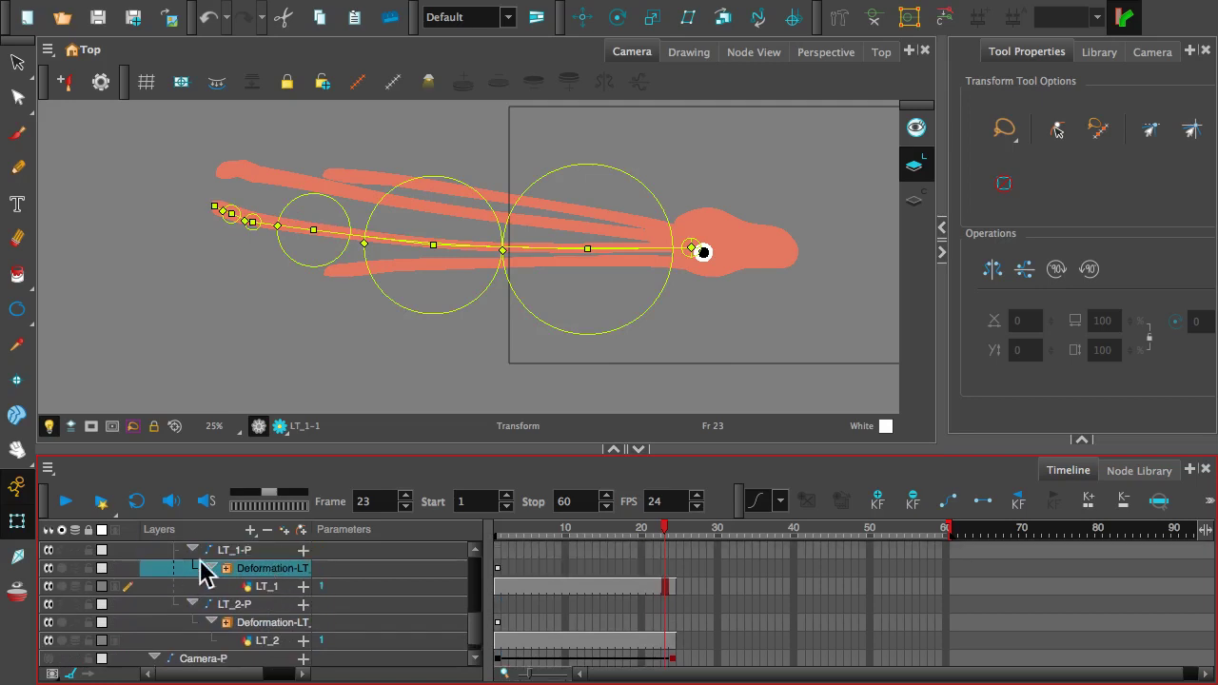
pyautogui.scroll(1, 124, 571)
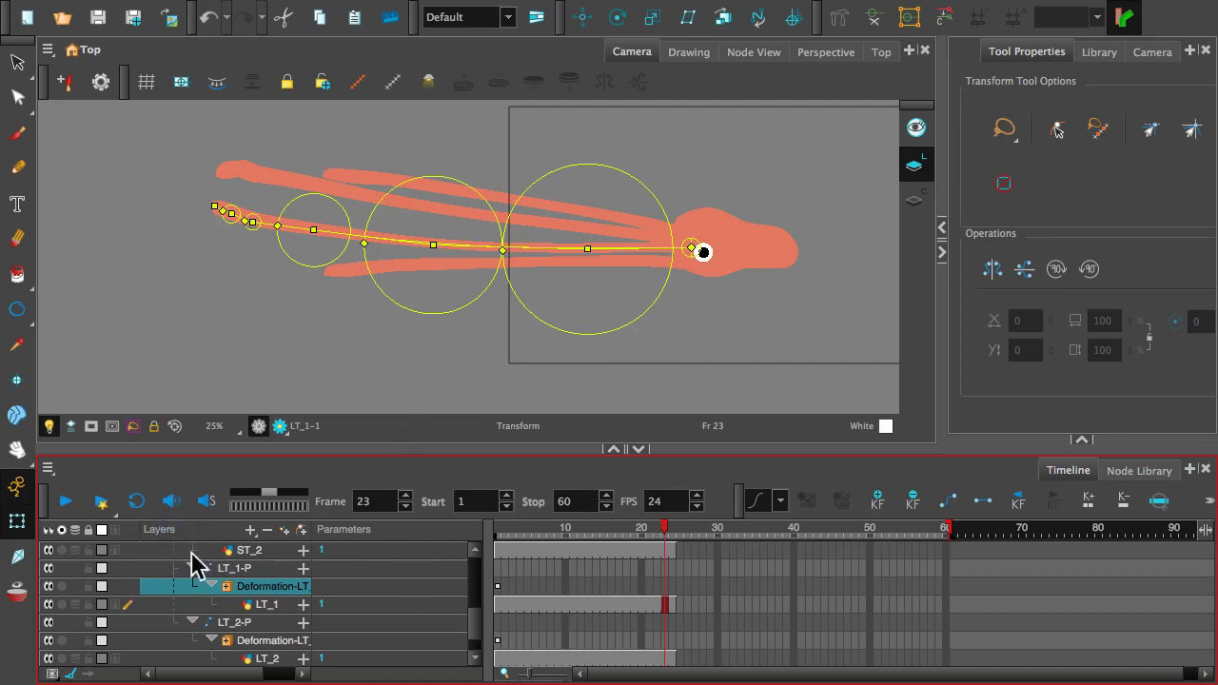
pyautogui.scroll(1, 190, 563)
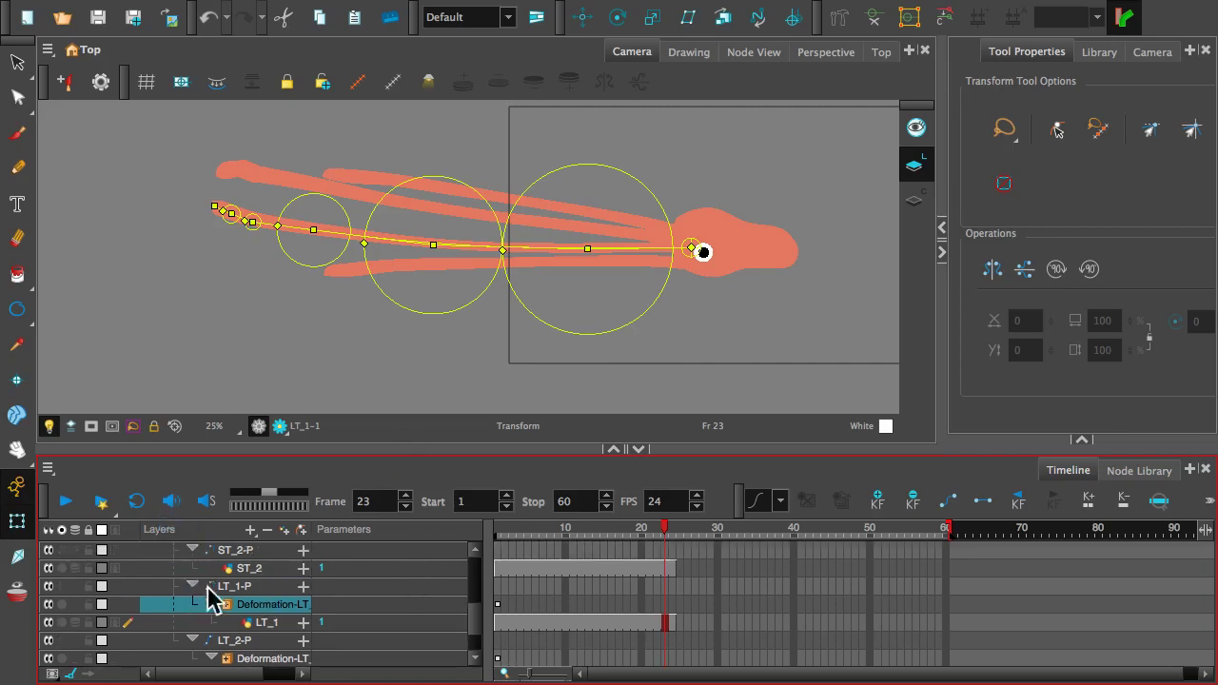
# - Switch the LT_1 drawing's visibility off and on to identify its tentacle, and review the neighbouring layers in the hierarchy
pyautogui.click(48, 625)
pyautogui.click(47, 624)
pyautogui.click(47, 624)
pyautogui.click(47, 625)
pyautogui.click(48, 624)
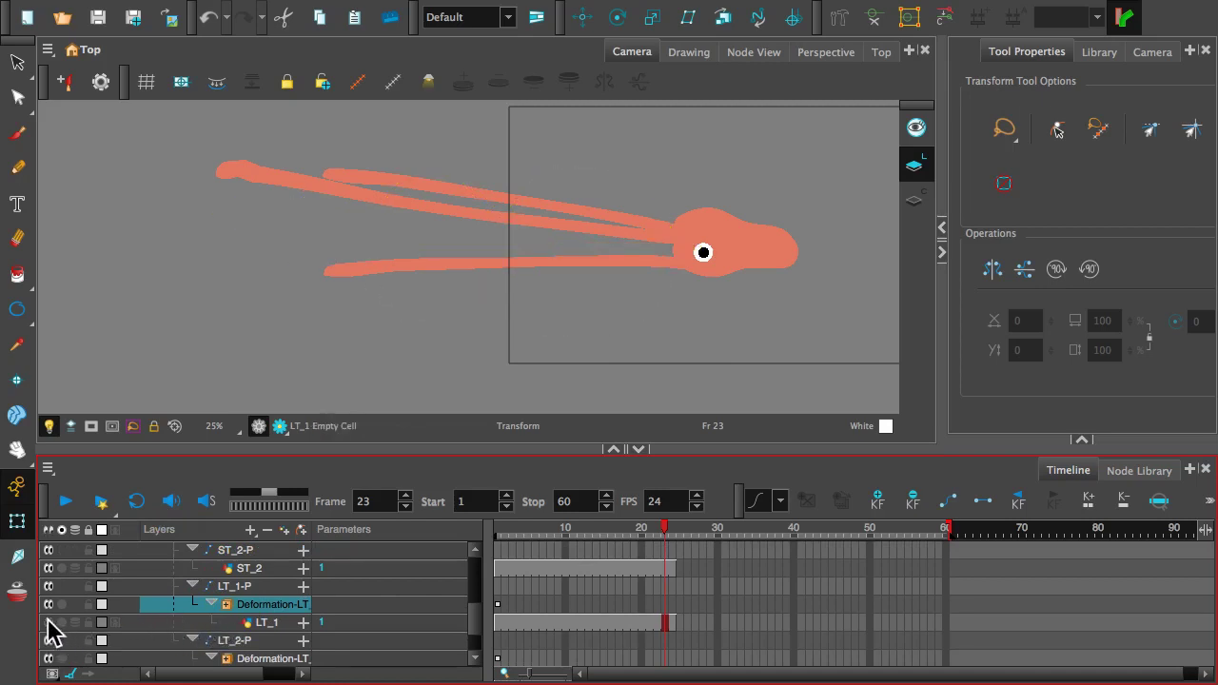
pyautogui.click(48, 624)
pyautogui.scroll(1, 306, 628)
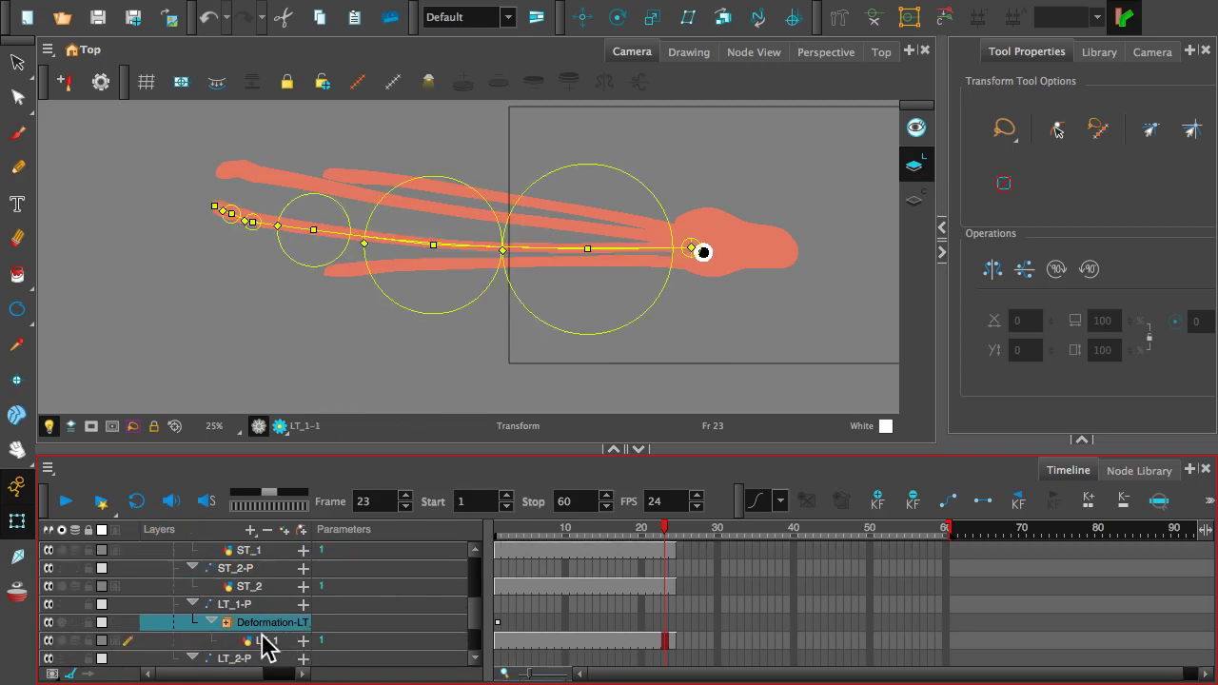
pyautogui.scroll(1, 257, 623)
pyautogui.scroll(-2, 257, 622)
pyautogui.scroll(-3, 261, 632)
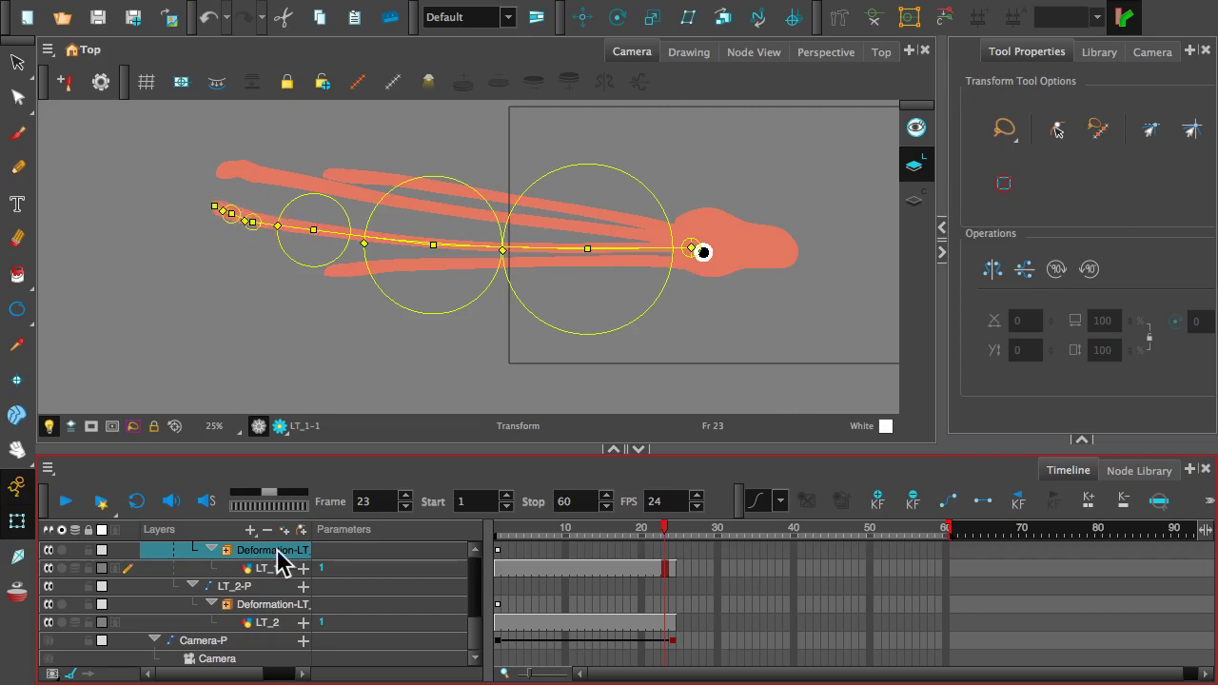
# - Using the Rigging tool on LT_2's copied deformation, move the chain's root to the LT_2 tentacle's base and angle the first bone along it
pyautogui.click(273, 604)
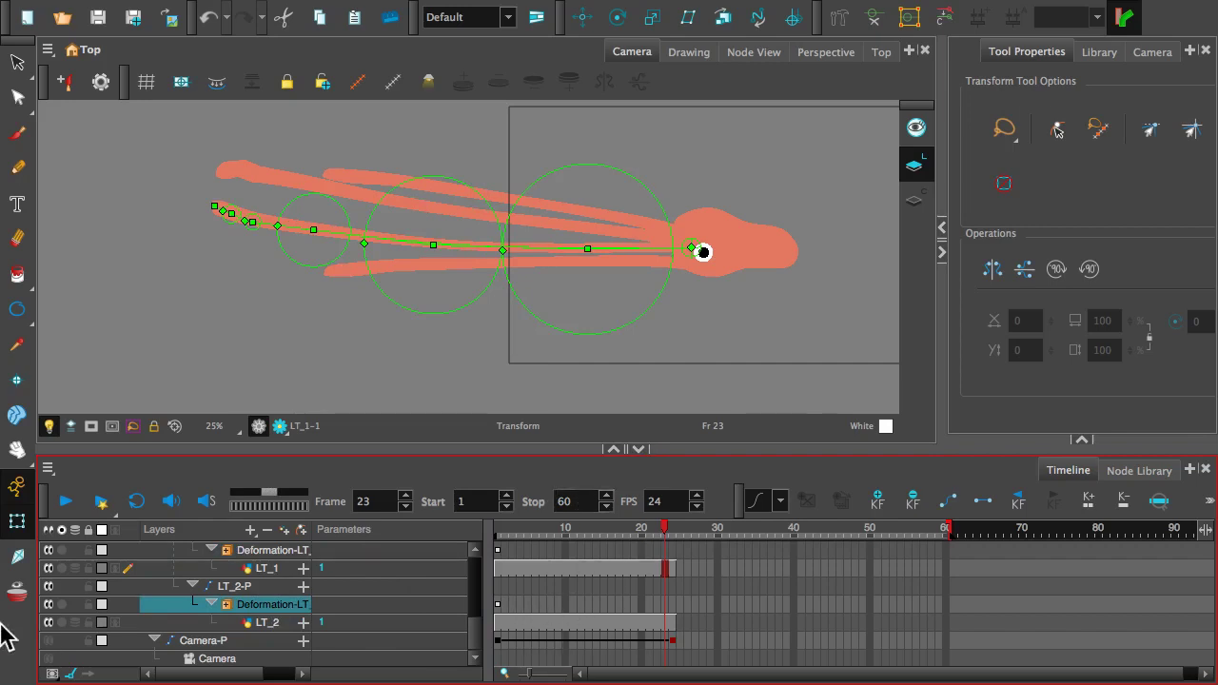
pyautogui.click(50, 623)
pyautogui.click(49, 623)
pyautogui.click(838, 17)
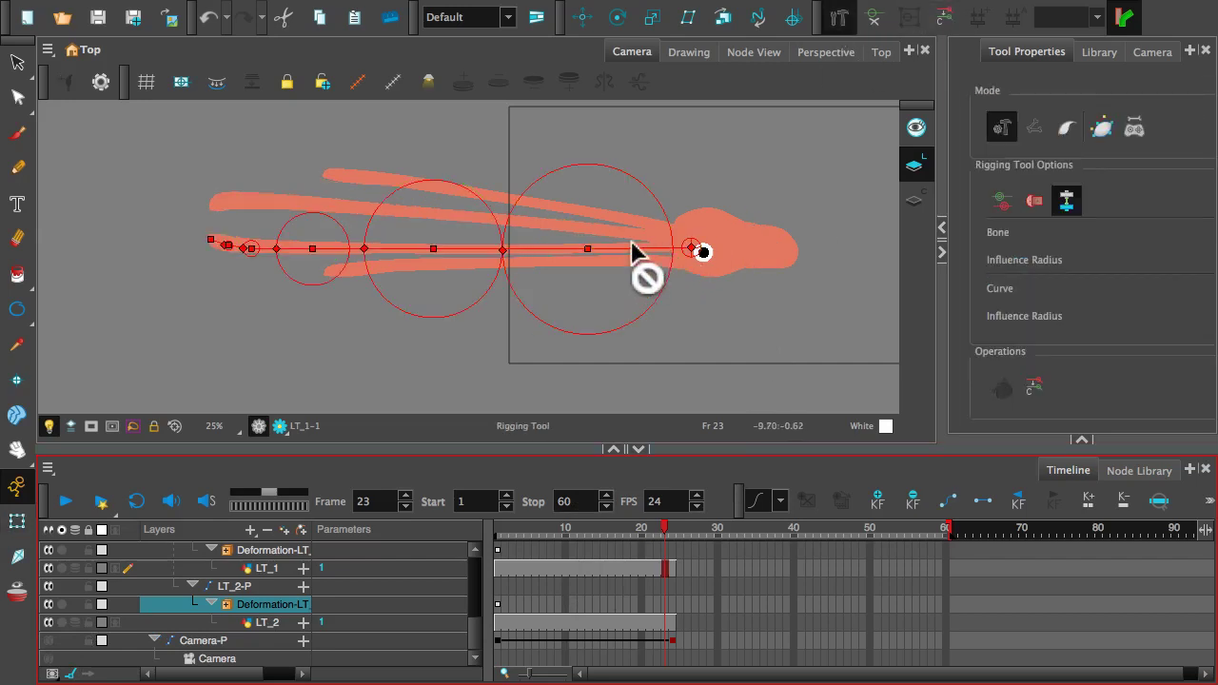
pyautogui.scroll(1, 632, 252)
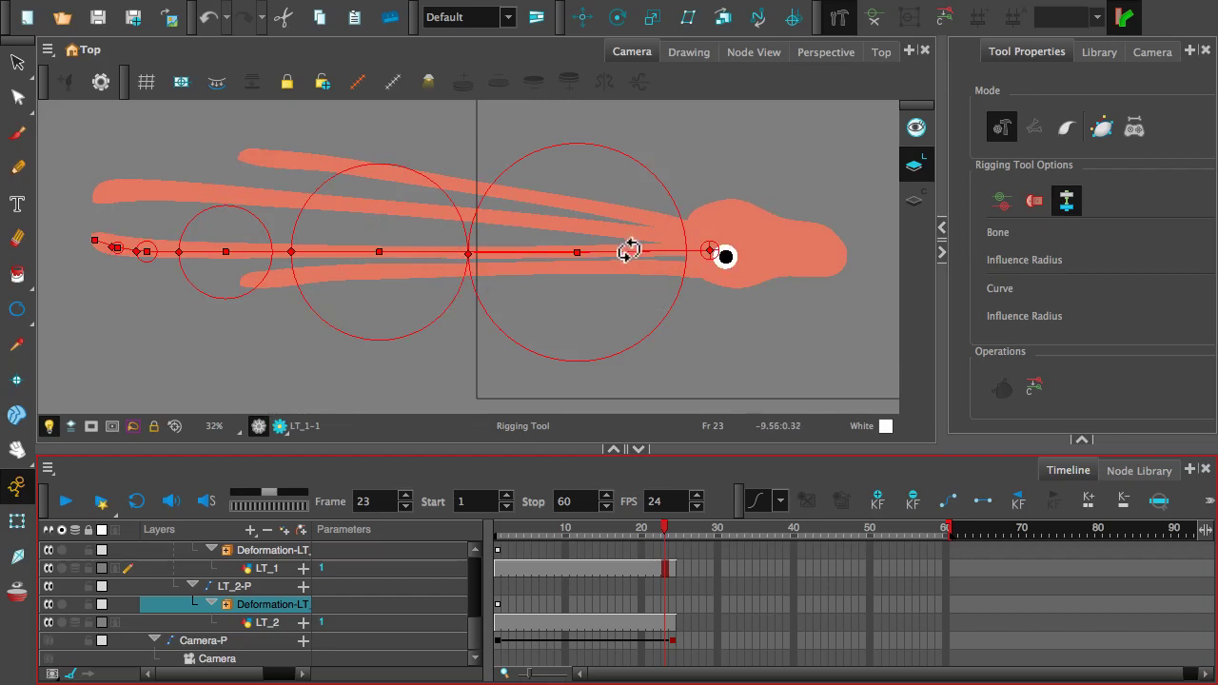
pyautogui.moveTo(628, 251); pyautogui.dragTo(598, 226)
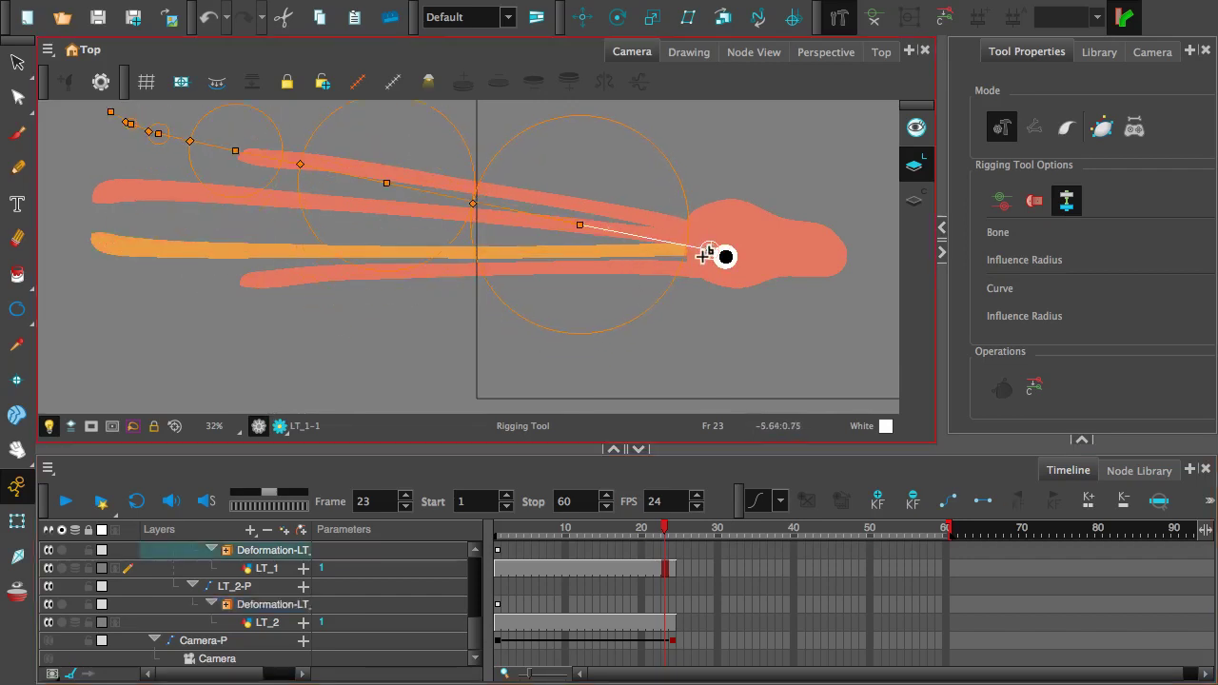
pyautogui.moveTo(708, 253); pyautogui.dragTo(703, 240)
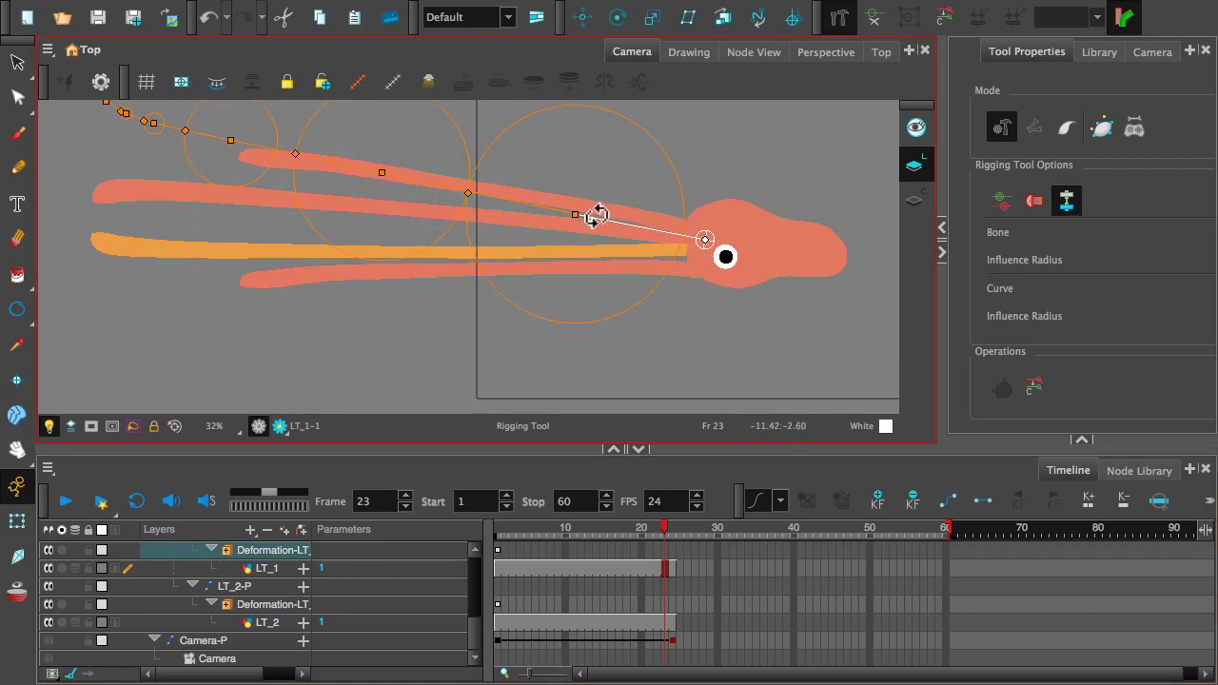
pyautogui.moveTo(601, 219)
pyautogui.mouseDown()
pyautogui.moveTo(603, 237)
pyautogui.moveTo(579, 226)
pyautogui.mouseUp()
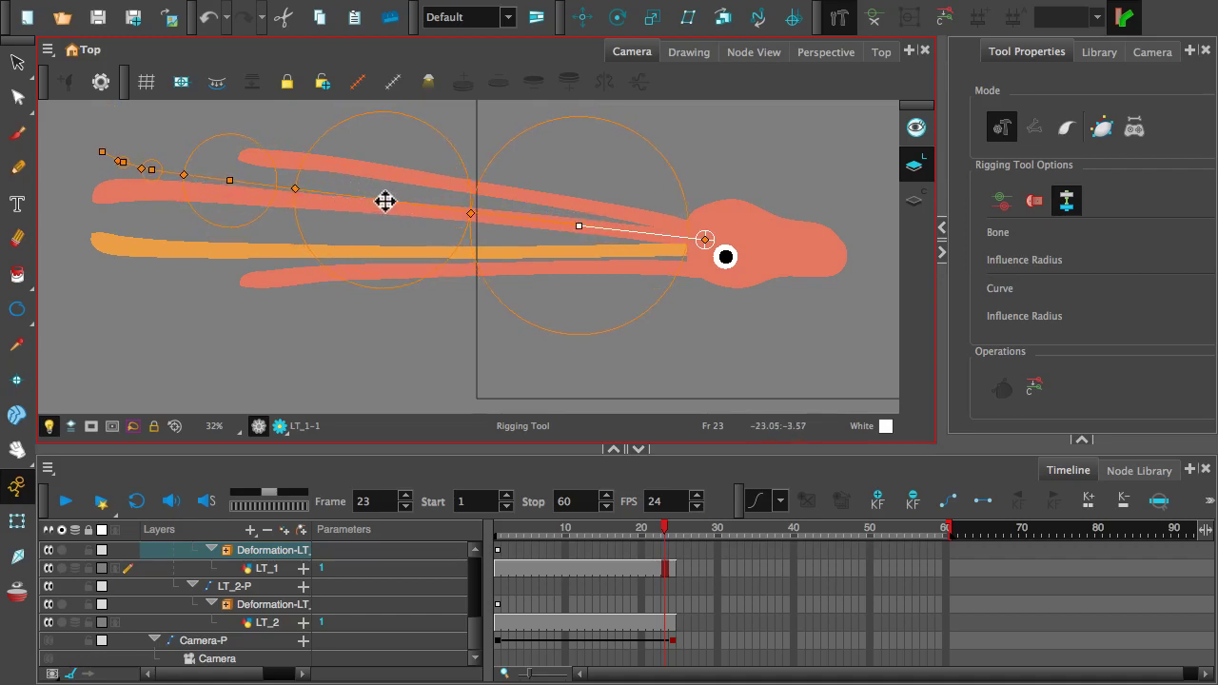
# - Reposition the remaining bones of the copied chain along the LT_2 tentacle, ending the last bone inside its rounded tip
pyautogui.moveTo(385, 200); pyautogui.dragTo(381, 206)
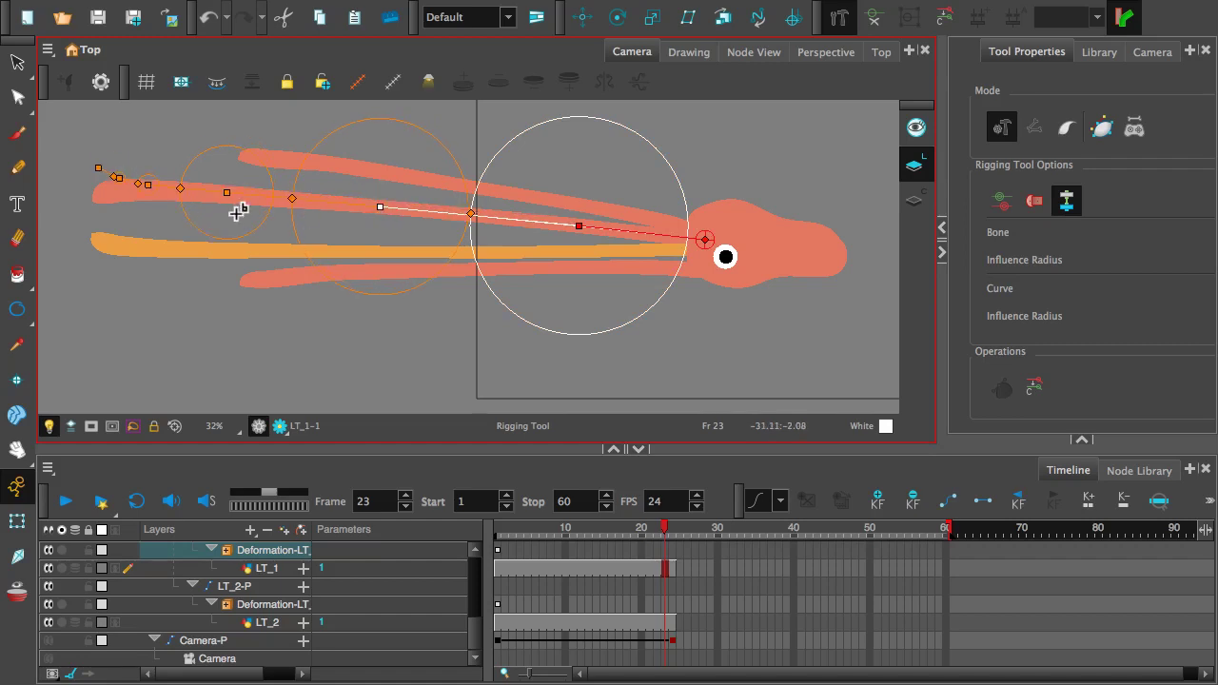
pyautogui.click(181, 188)
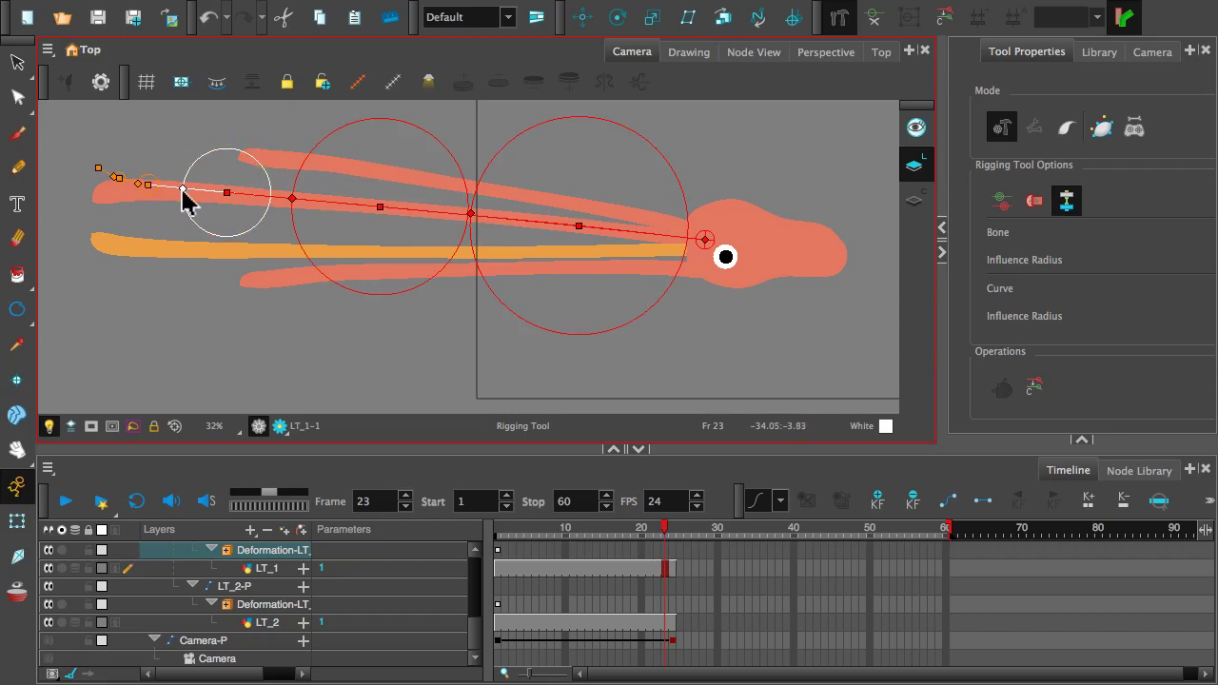
pyautogui.moveTo(171, 187); pyautogui.dragTo(177, 198)
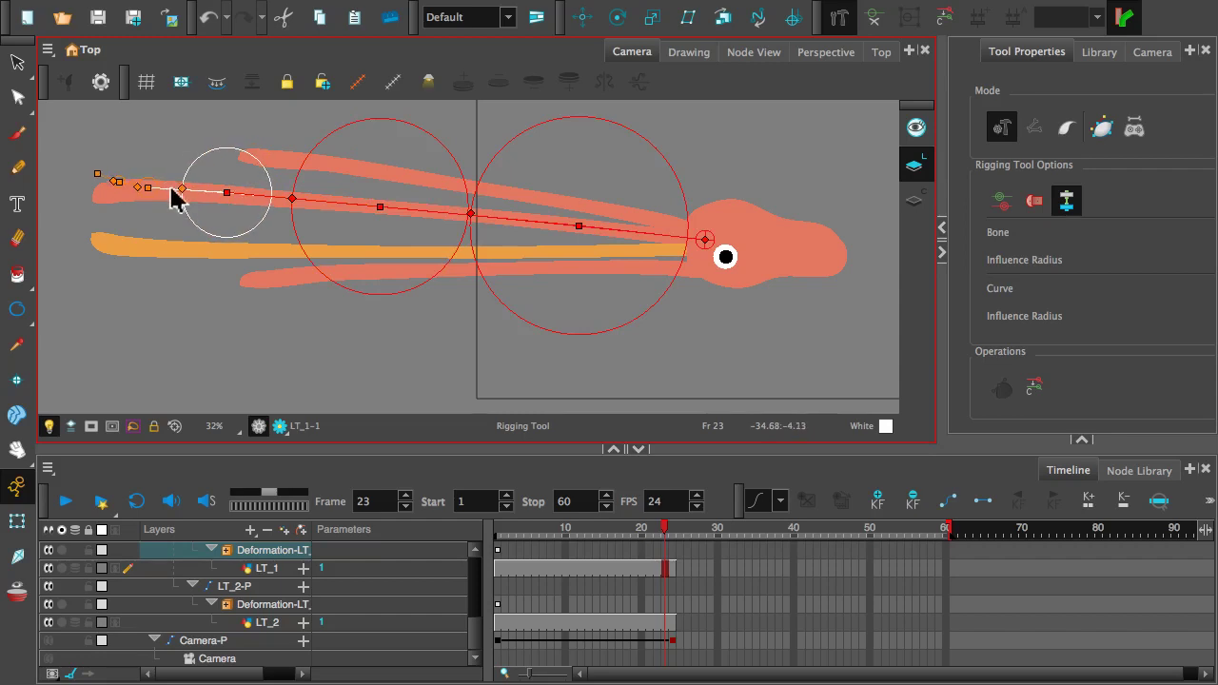
pyautogui.scroll(4, 171, 188)
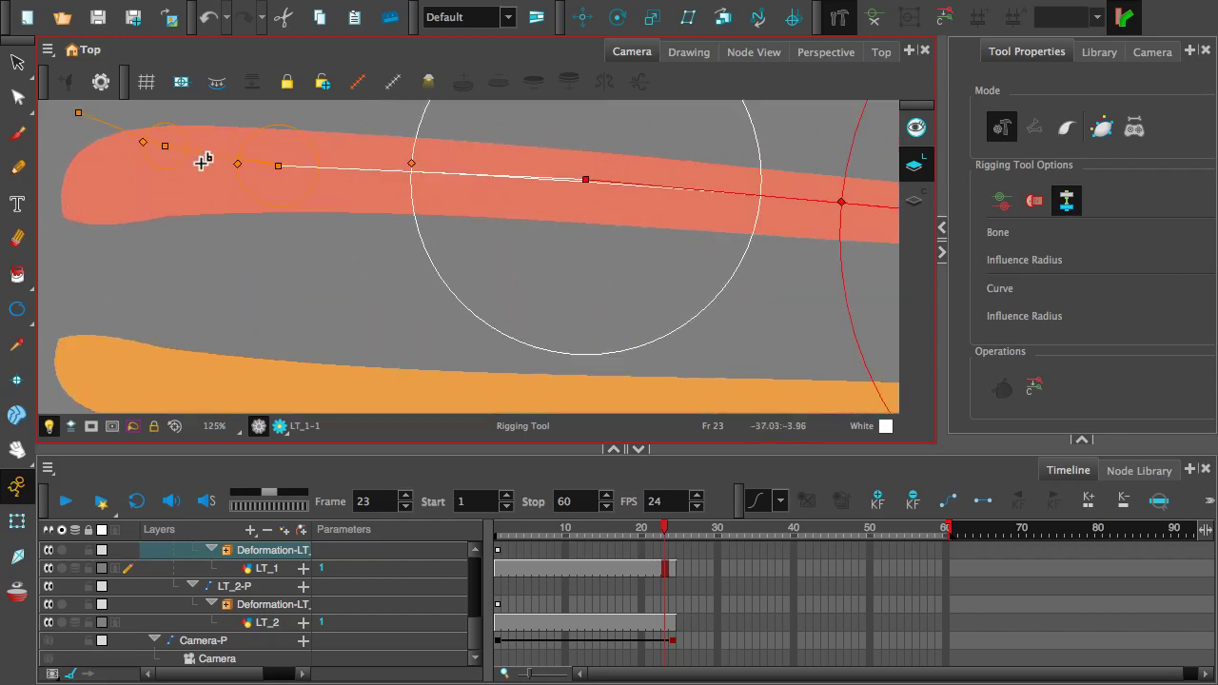
pyautogui.moveTo(205, 152); pyautogui.dragTo(207, 168)
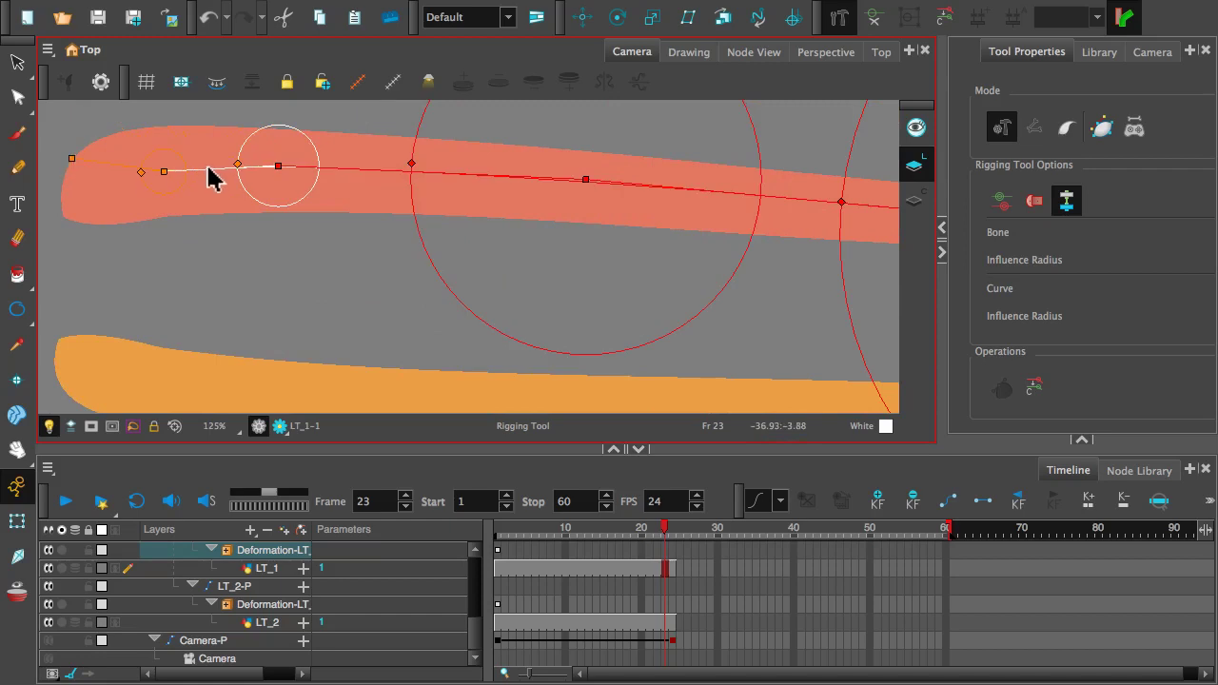
pyautogui.moveTo(98, 160); pyautogui.dragTo(89, 190)
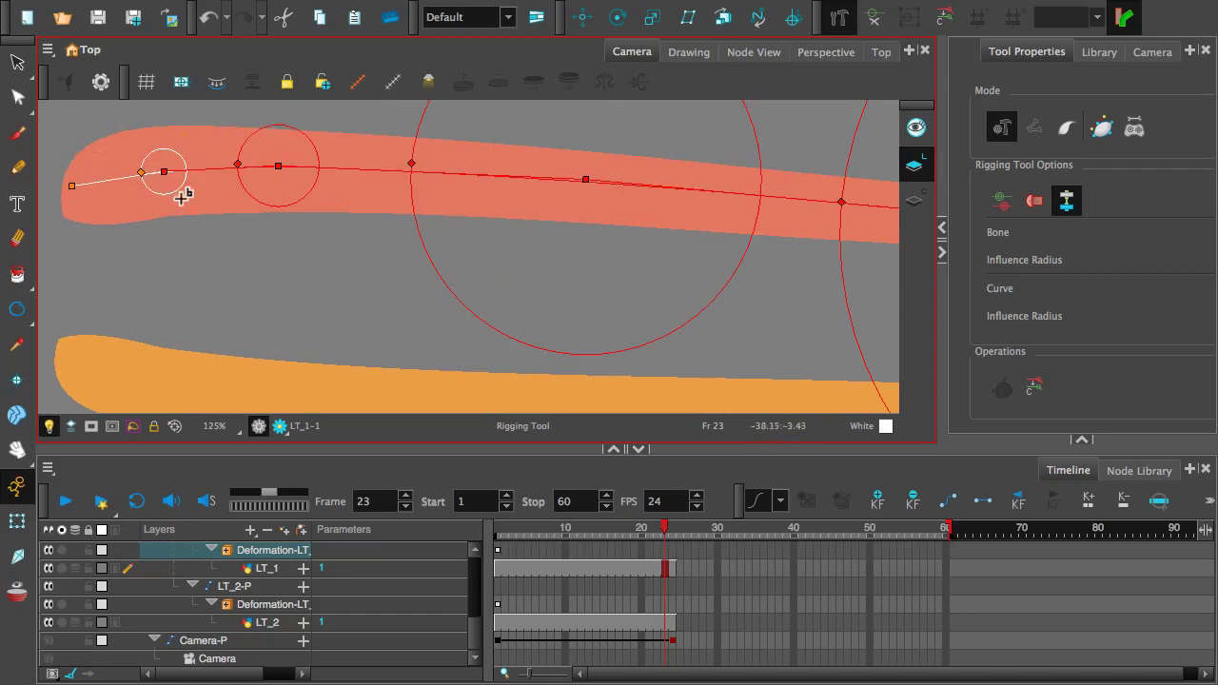
pyautogui.scroll(-2, 411, 271)
pyautogui.scroll(-2, 411, 271)
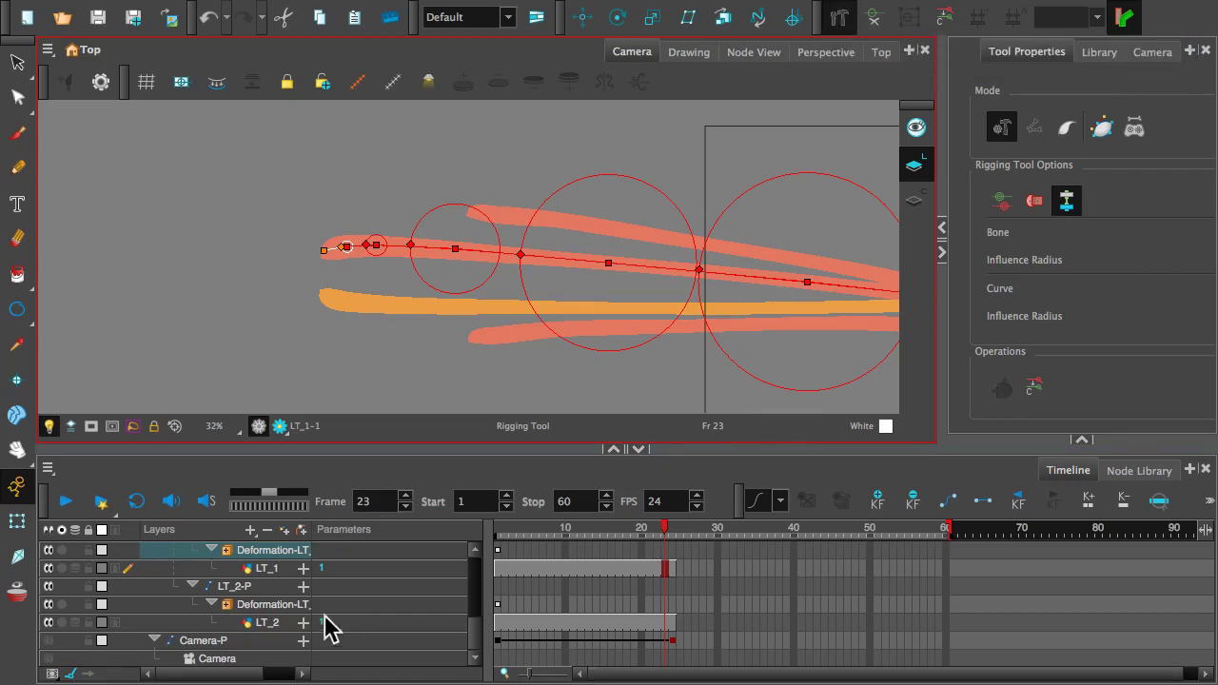
# - Select the LT_2 and LT_1 deformation layers in turn to check which tentacle each bone chain controls
pyautogui.click(269, 606)
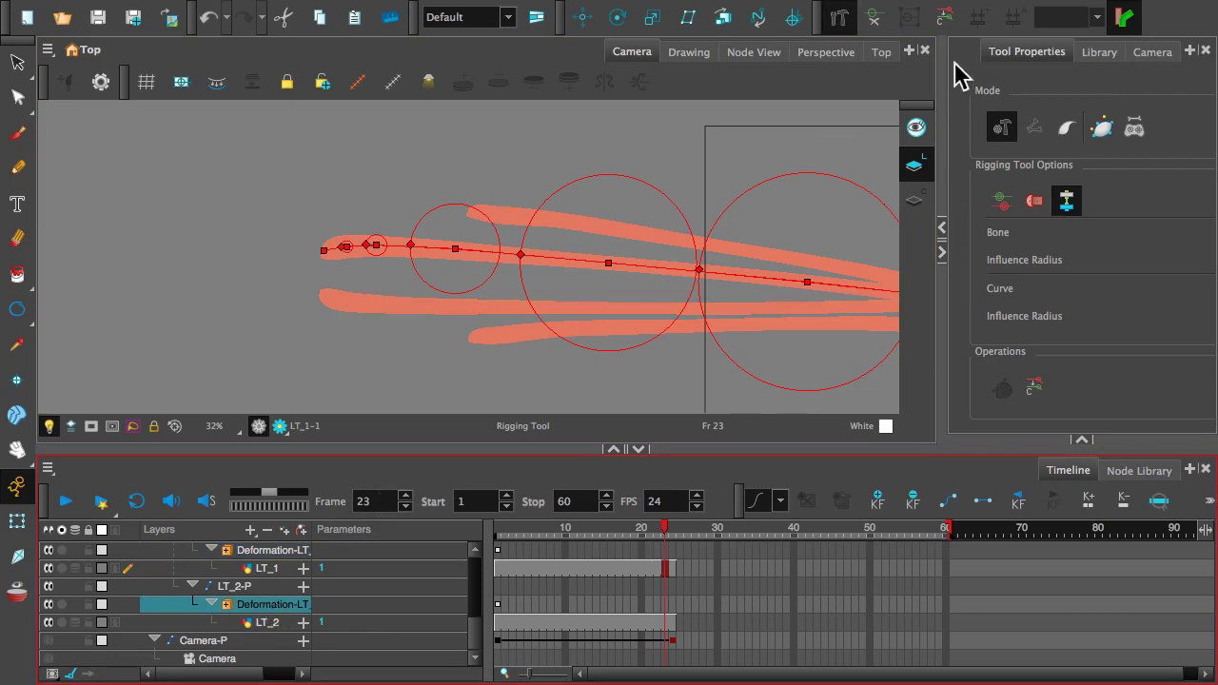
pyautogui.click(875, 17)
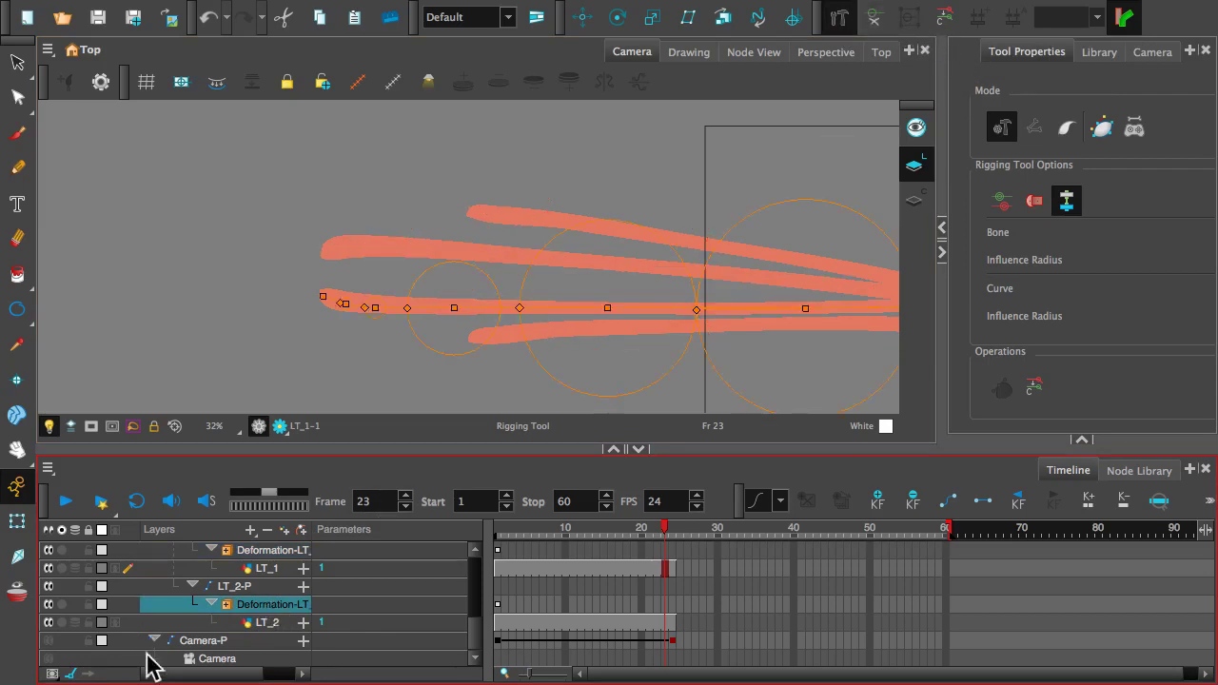
pyautogui.click(268, 552)
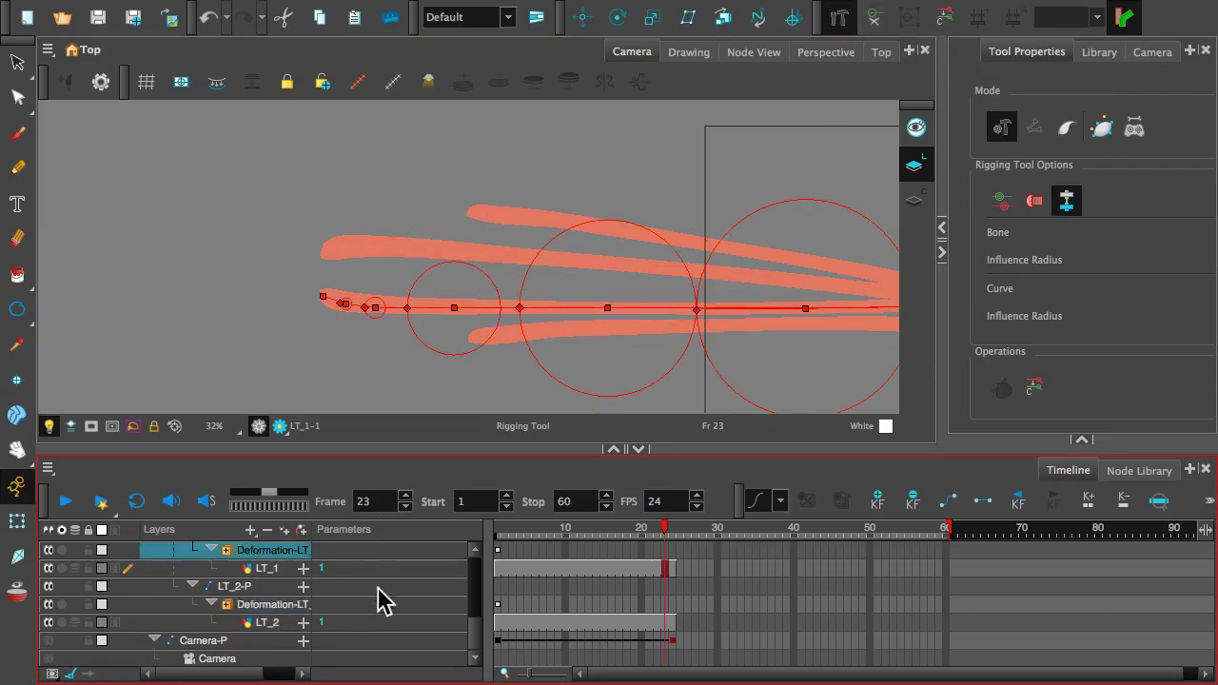
pyautogui.click(557, 586)
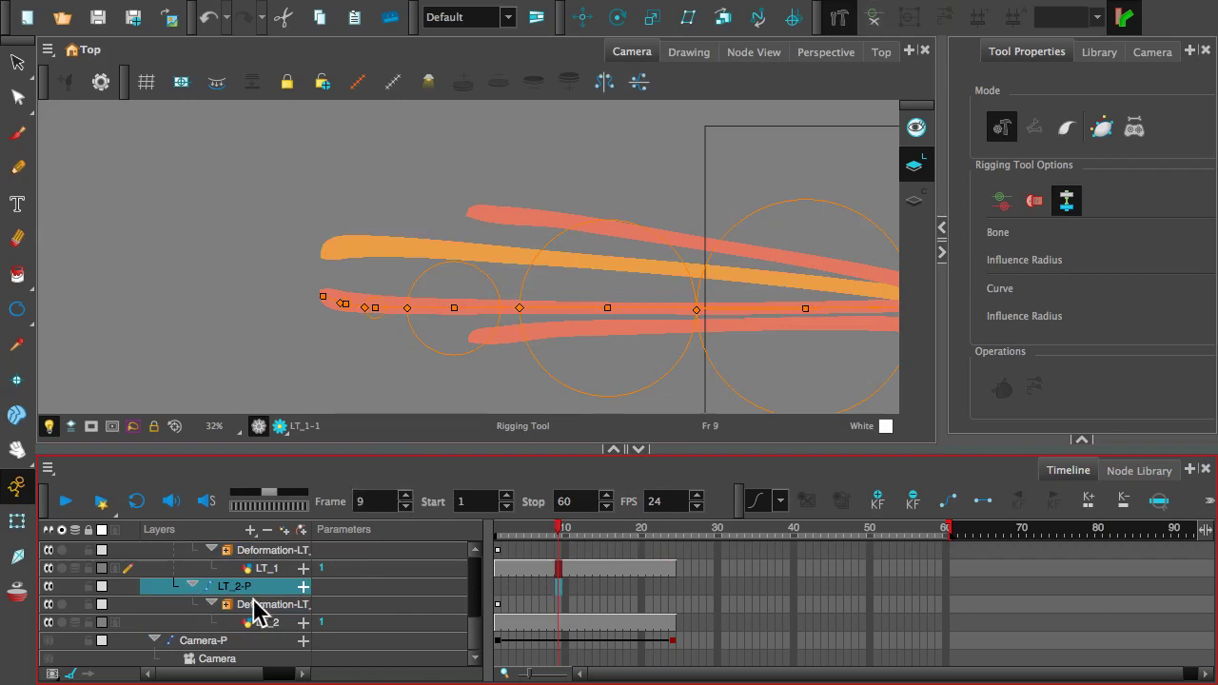
pyautogui.scroll(-1, 257, 619)
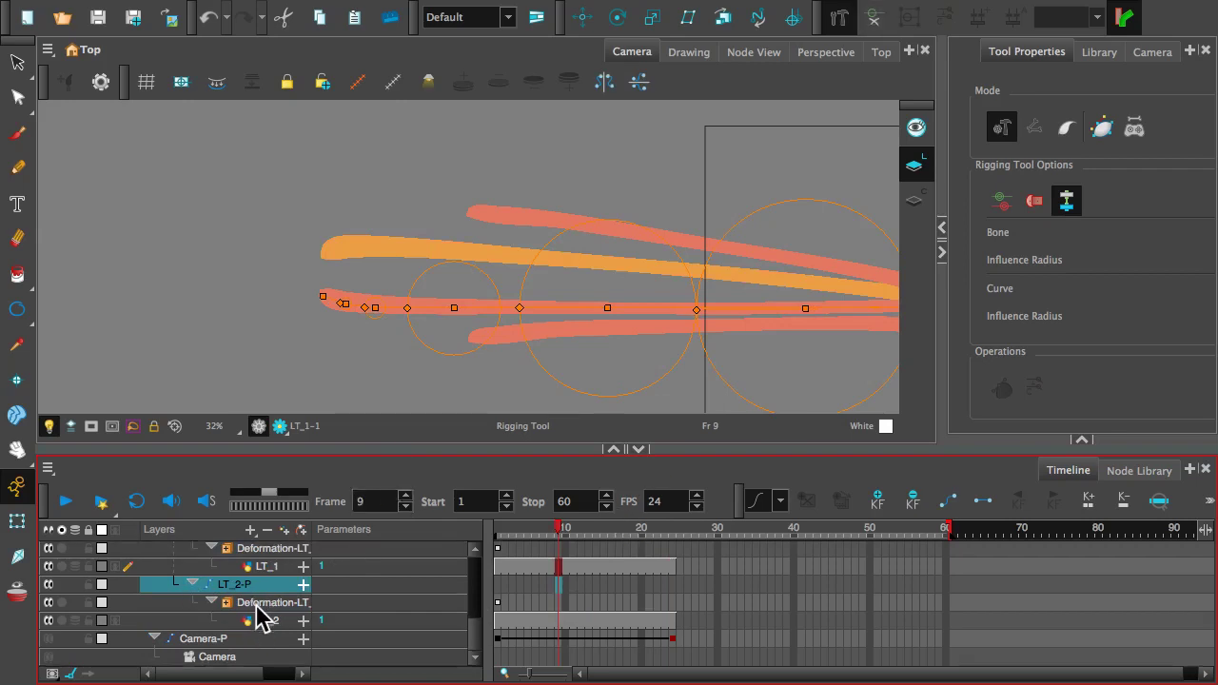
pyautogui.click(258, 550)
pyautogui.scroll(1, 265, 571)
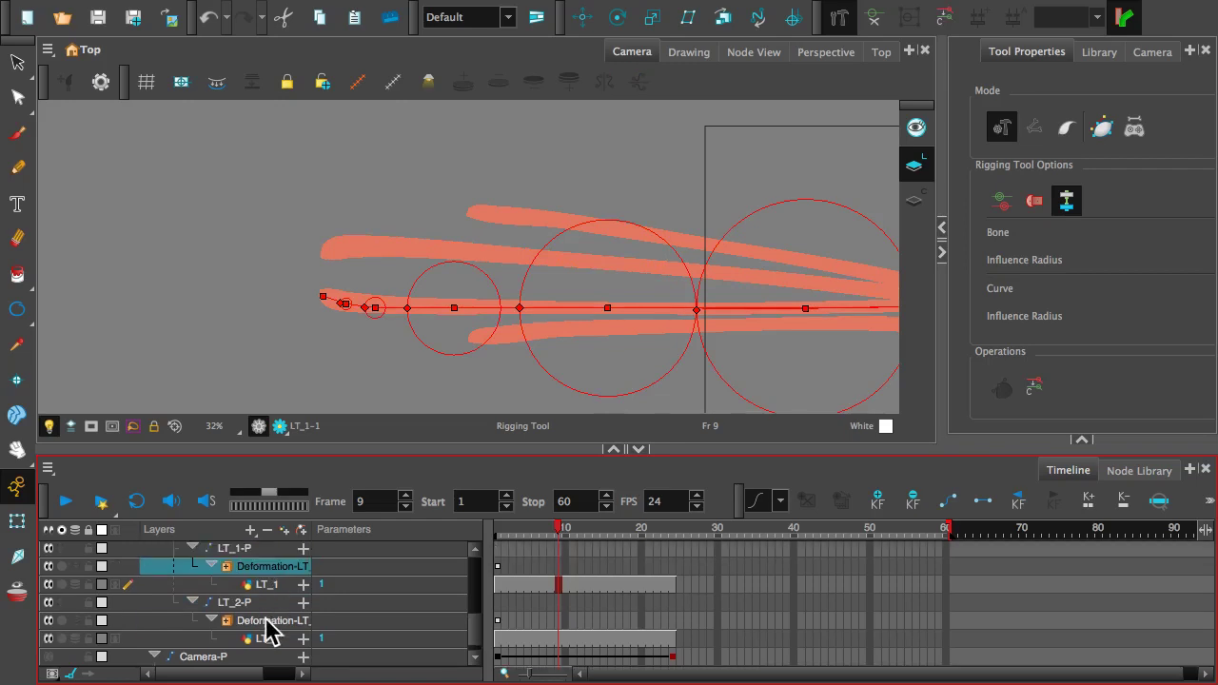
# - Compare the LT_1 and LT_2 deformation chains in setup mode, and inspect LT_1's posed and resting positions at frames 9 and 1
pyautogui.click(270, 622)
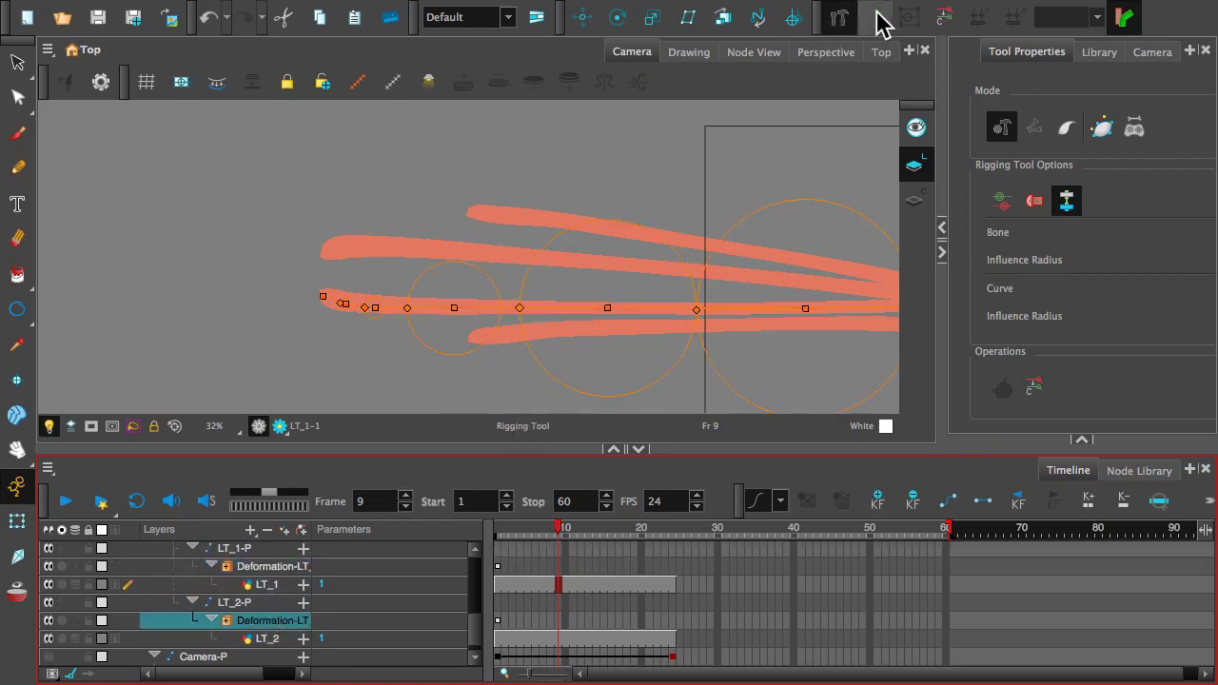
pyautogui.click(269, 567)
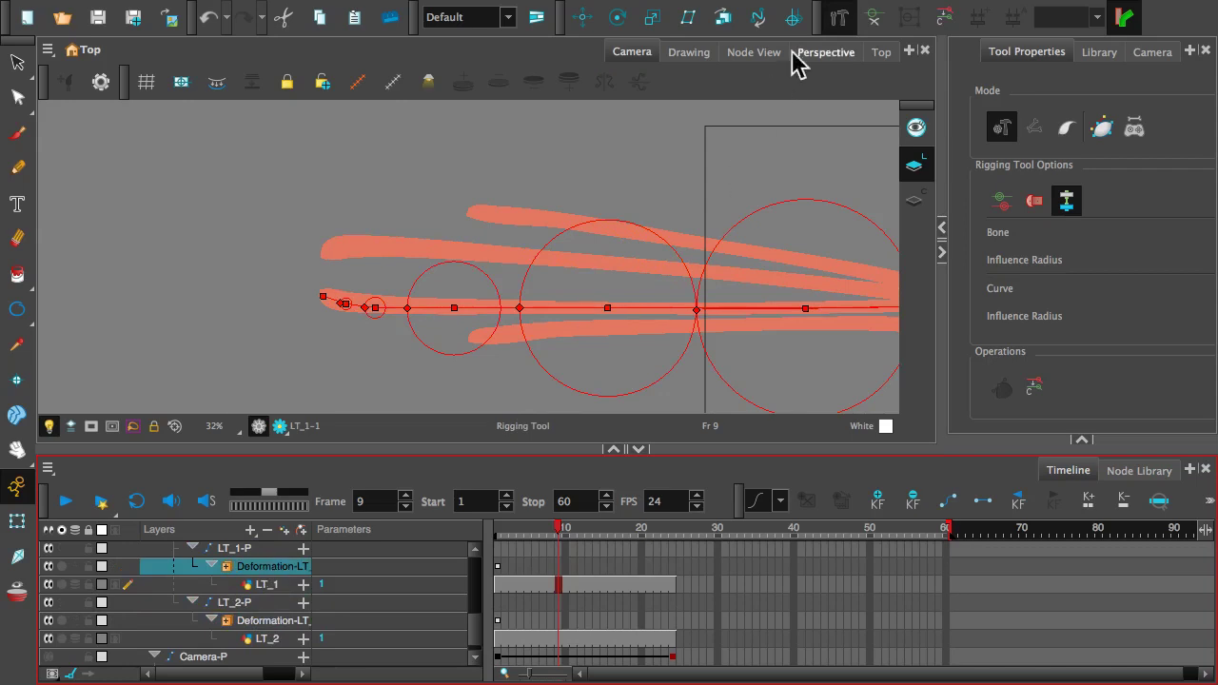
pyautogui.click(16, 520)
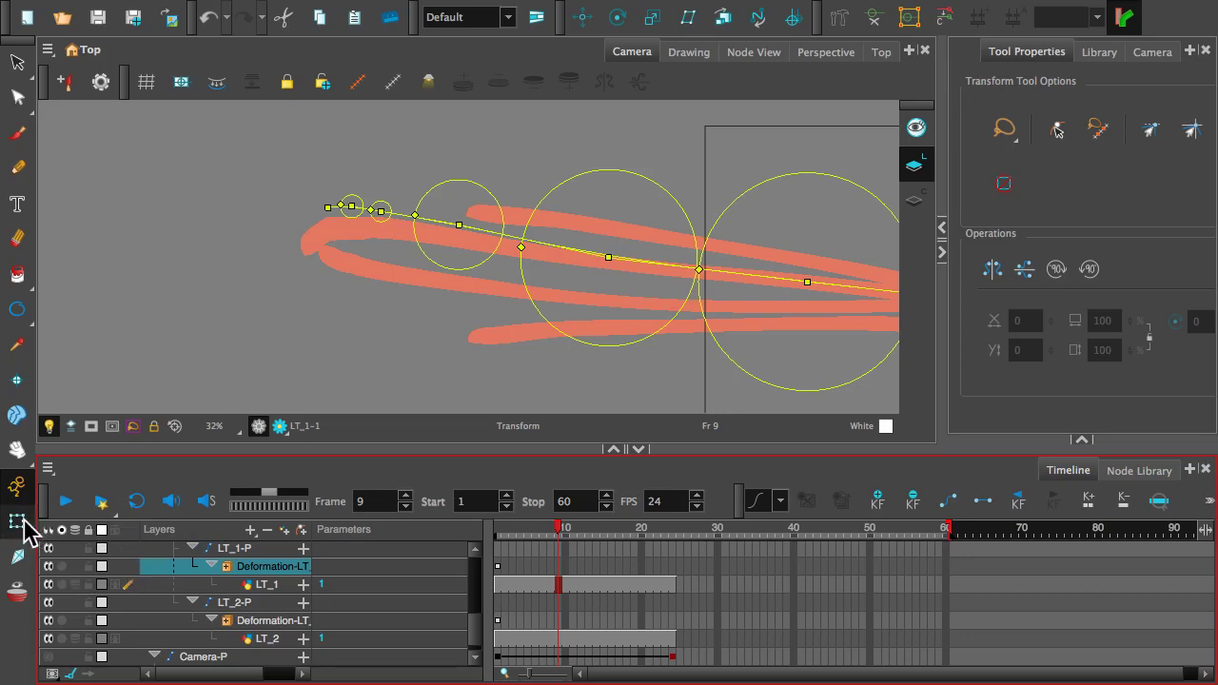
pyautogui.click(498, 550)
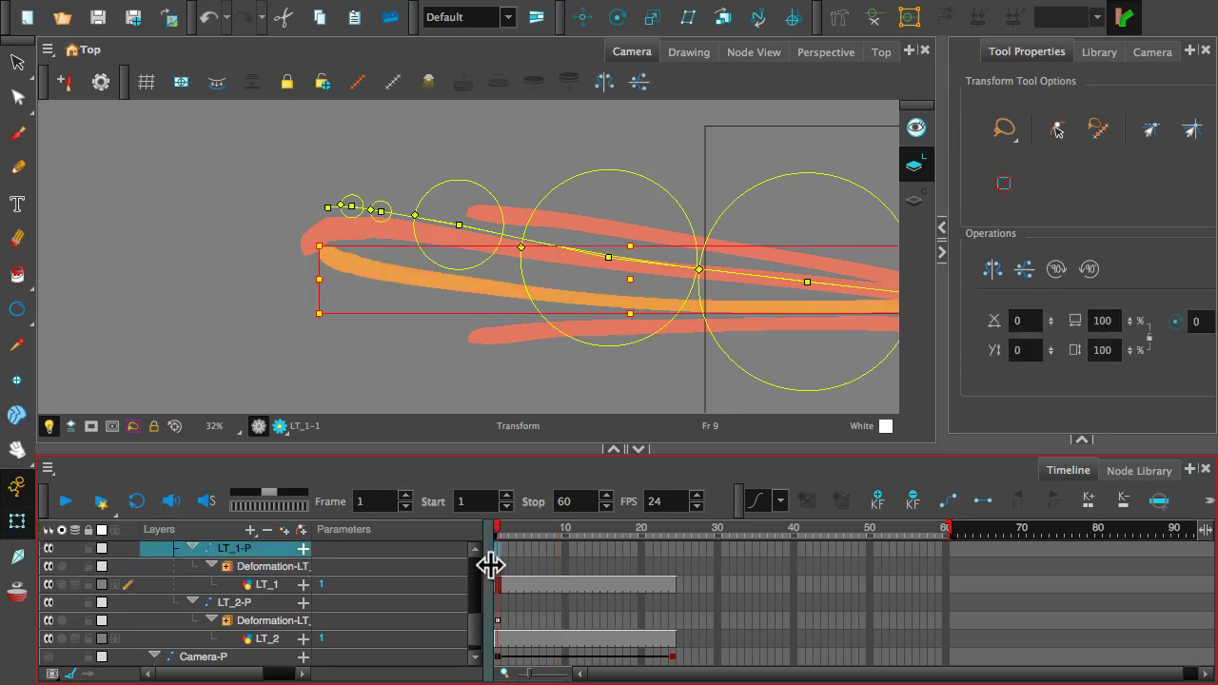
pyautogui.click(496, 567)
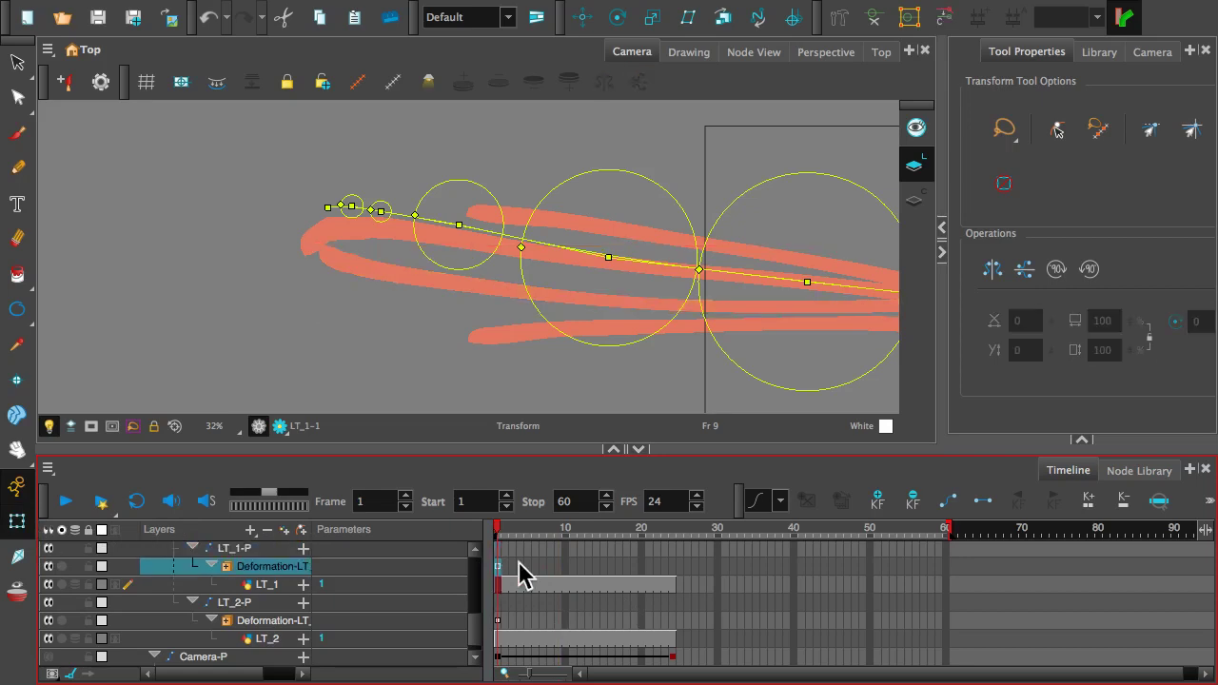
pyautogui.click(836, 16)
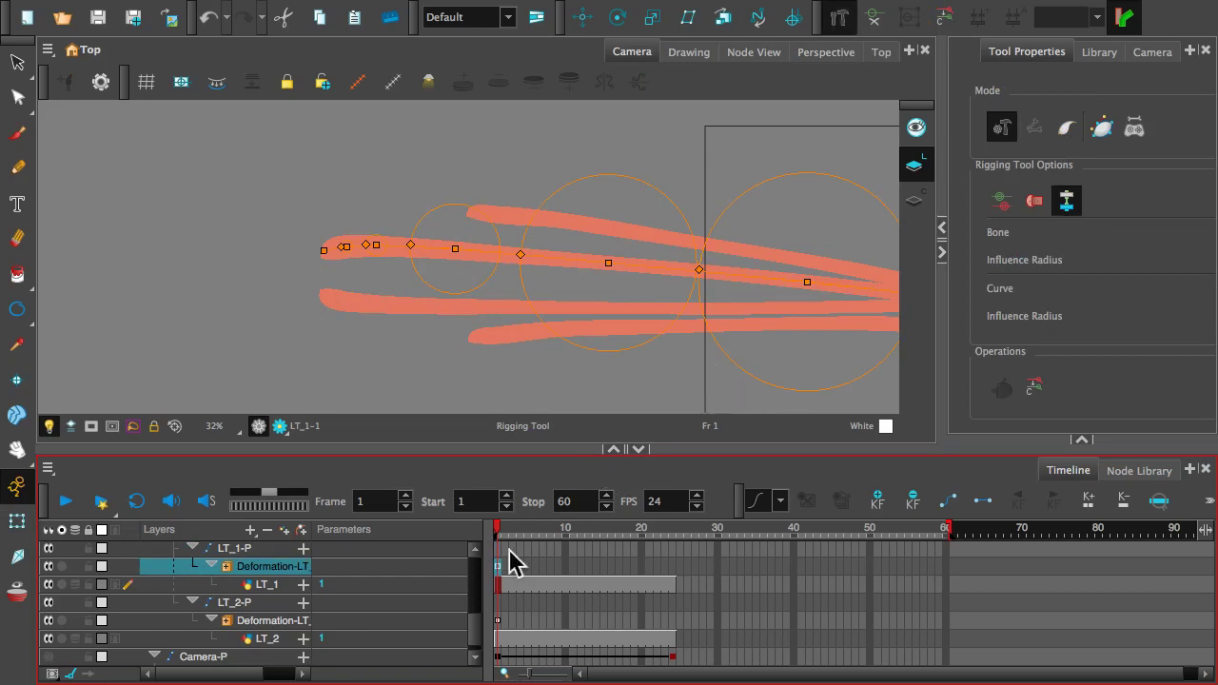
# - Try deleting the LT_1 deformation's keyframe at frame 1, inspect the posed chain, and undo the recent changes
pyautogui.rightClick(498, 577)
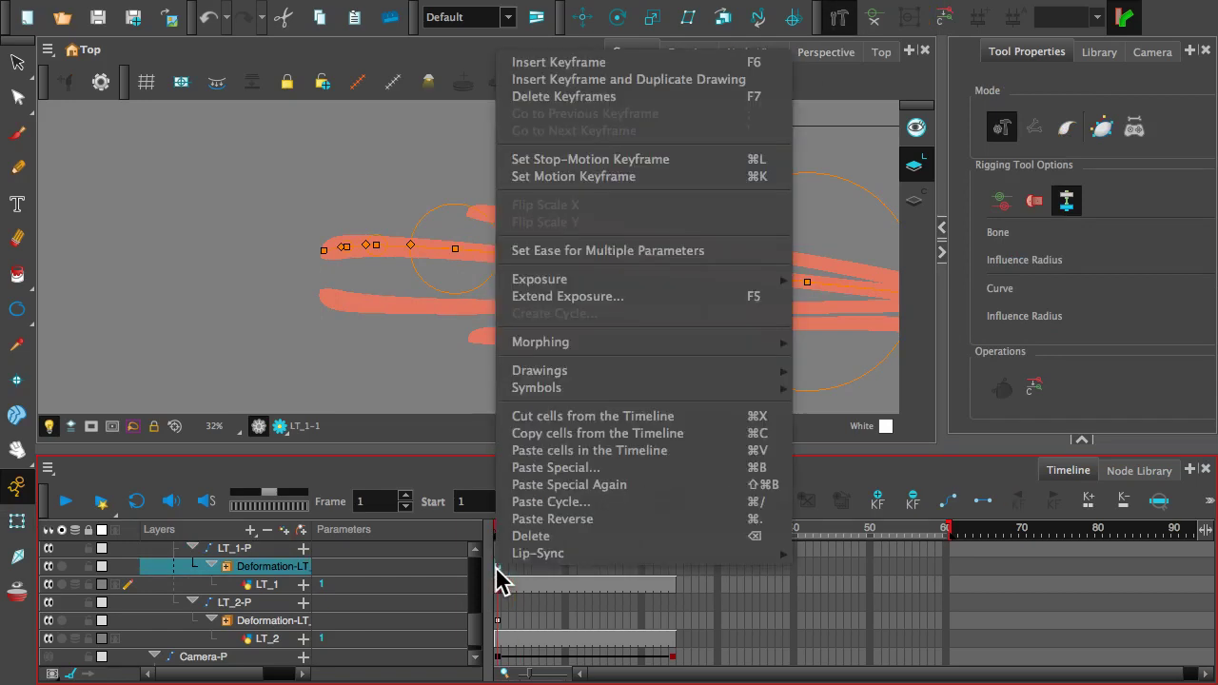
pyautogui.click(552, 97)
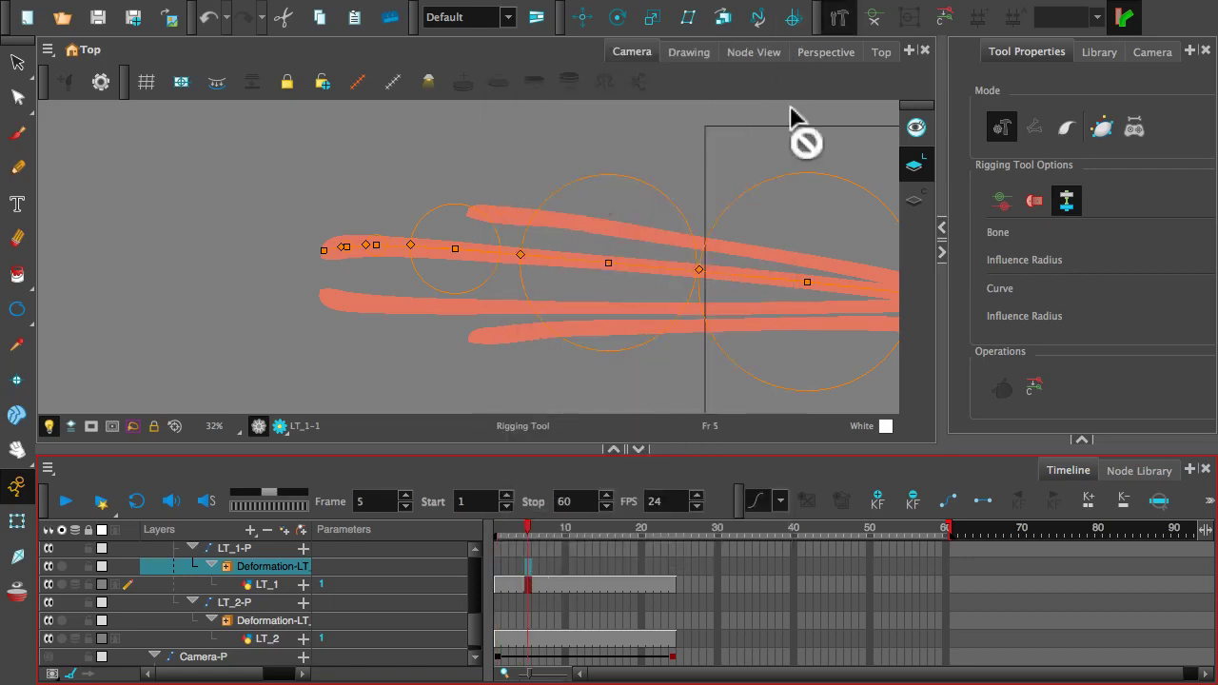
pyautogui.click(16, 522)
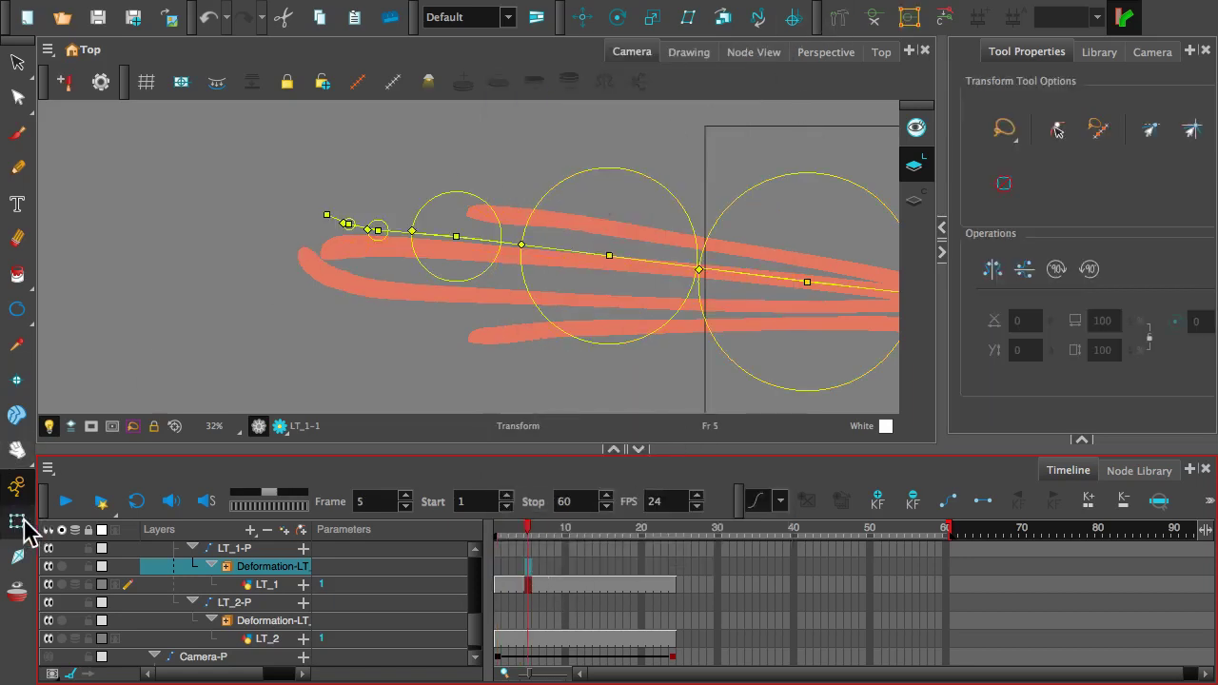
pyautogui.moveTo(530, 539); pyautogui.dragTo(583, 562)
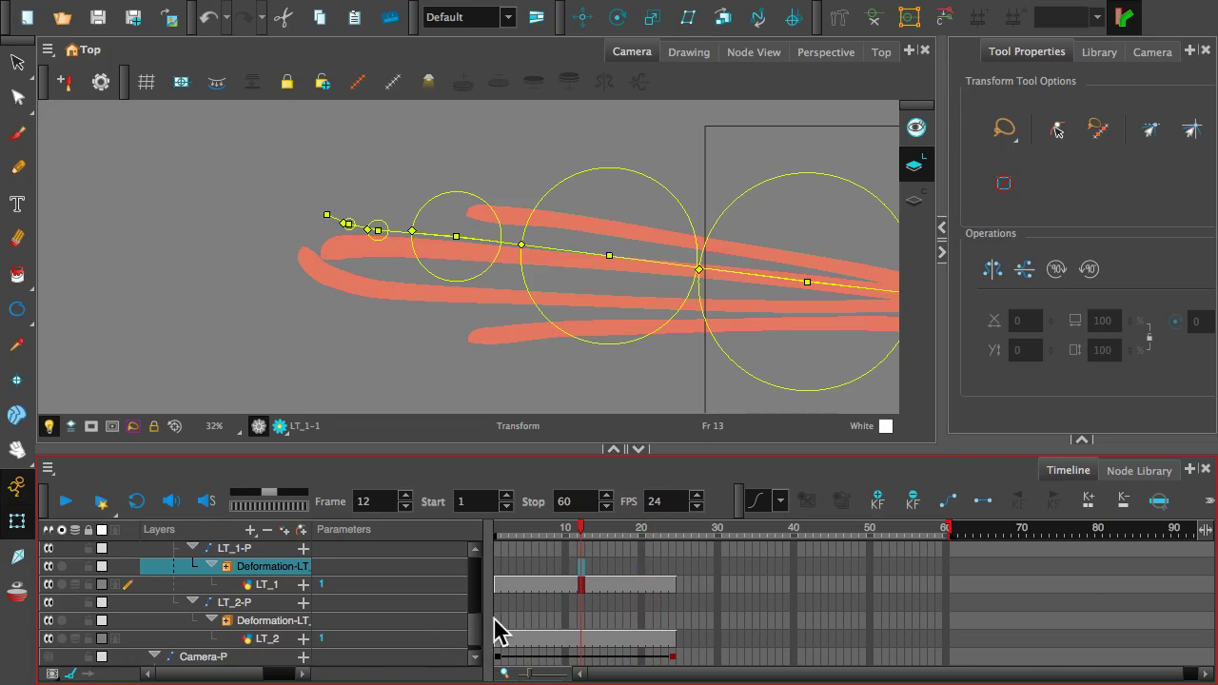
pyautogui.press('super+z')
pyautogui.press('super+z')
pyautogui.press('super+z')
pyautogui.press('super+z')
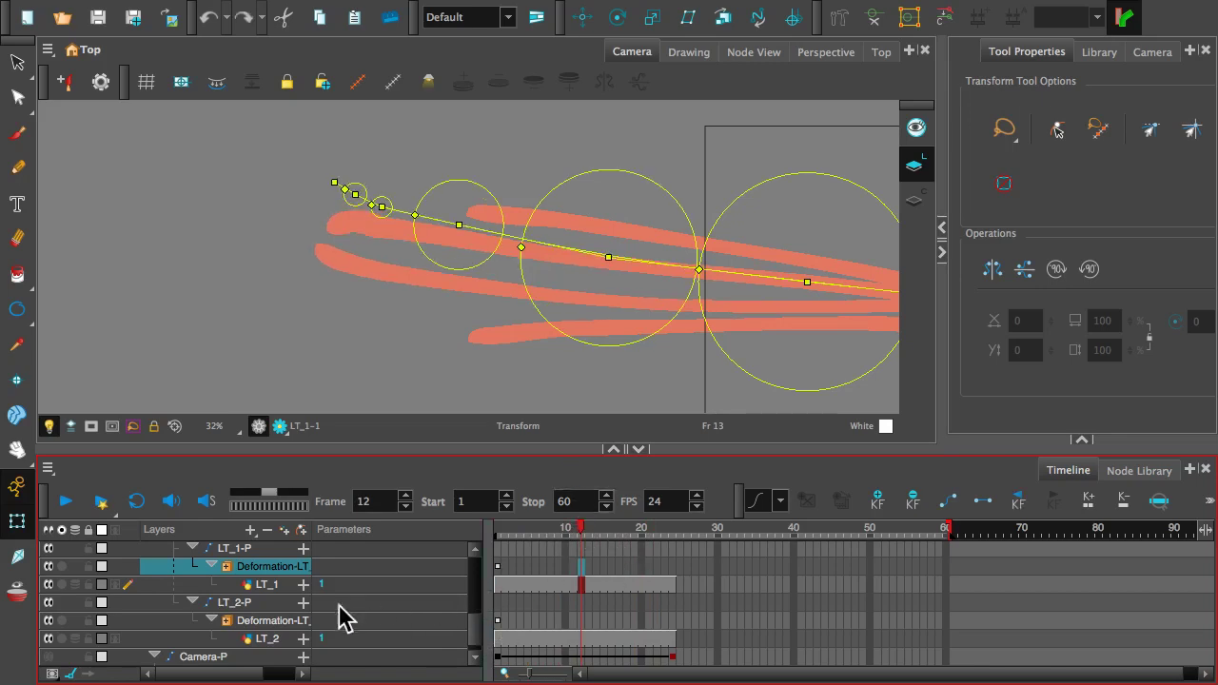
# - Show the LT_2 deformation in setup mode and switch the LT_2 drawing's visibility off and on to identify its tentacle
pyautogui.click(263, 620)
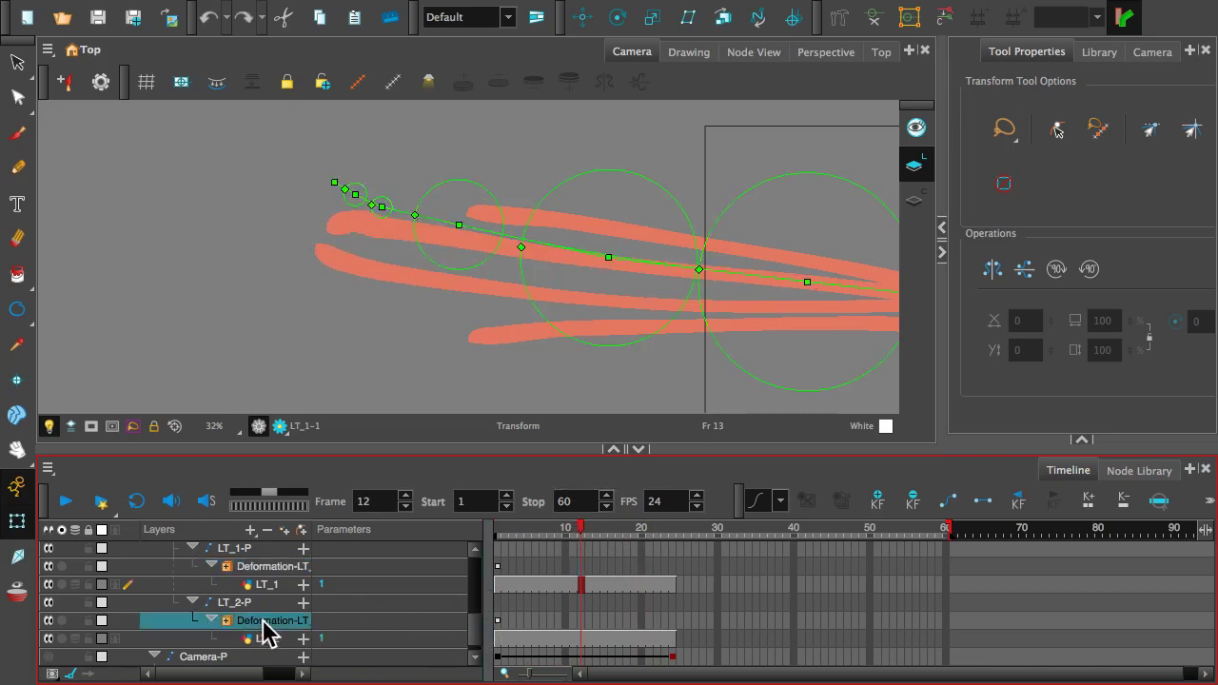
pyautogui.click(839, 17)
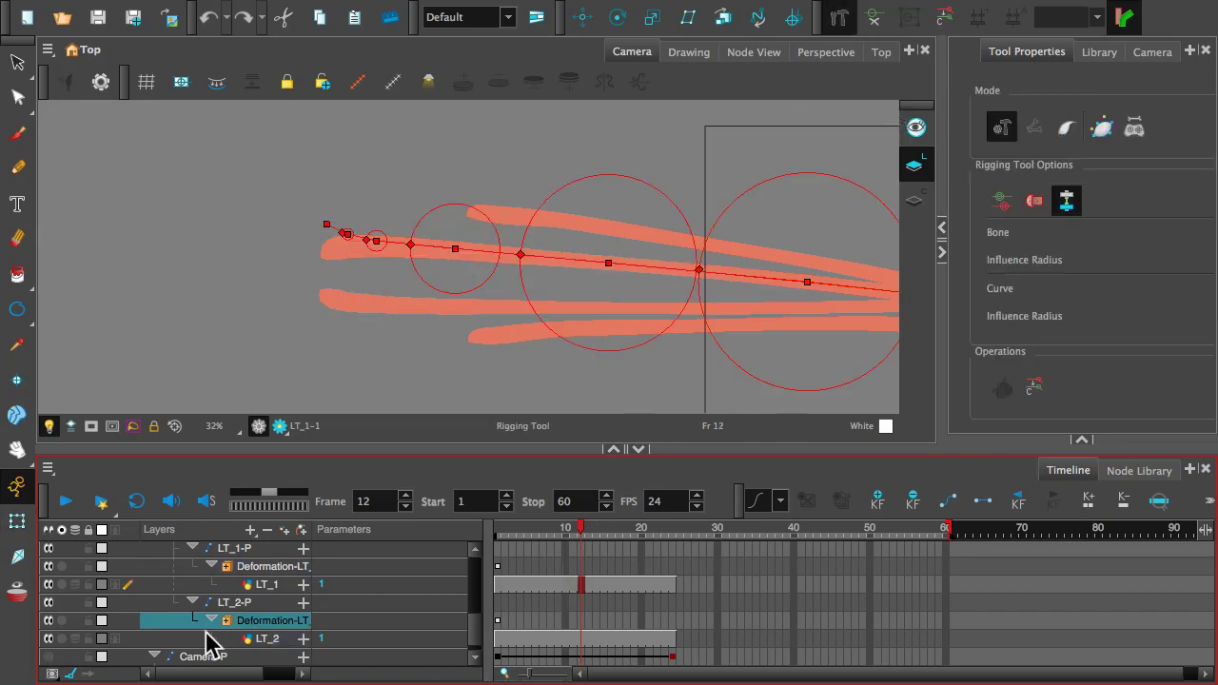
pyautogui.click(51, 639)
pyautogui.click(52, 639)
pyautogui.click(51, 639)
pyautogui.click(51, 639)
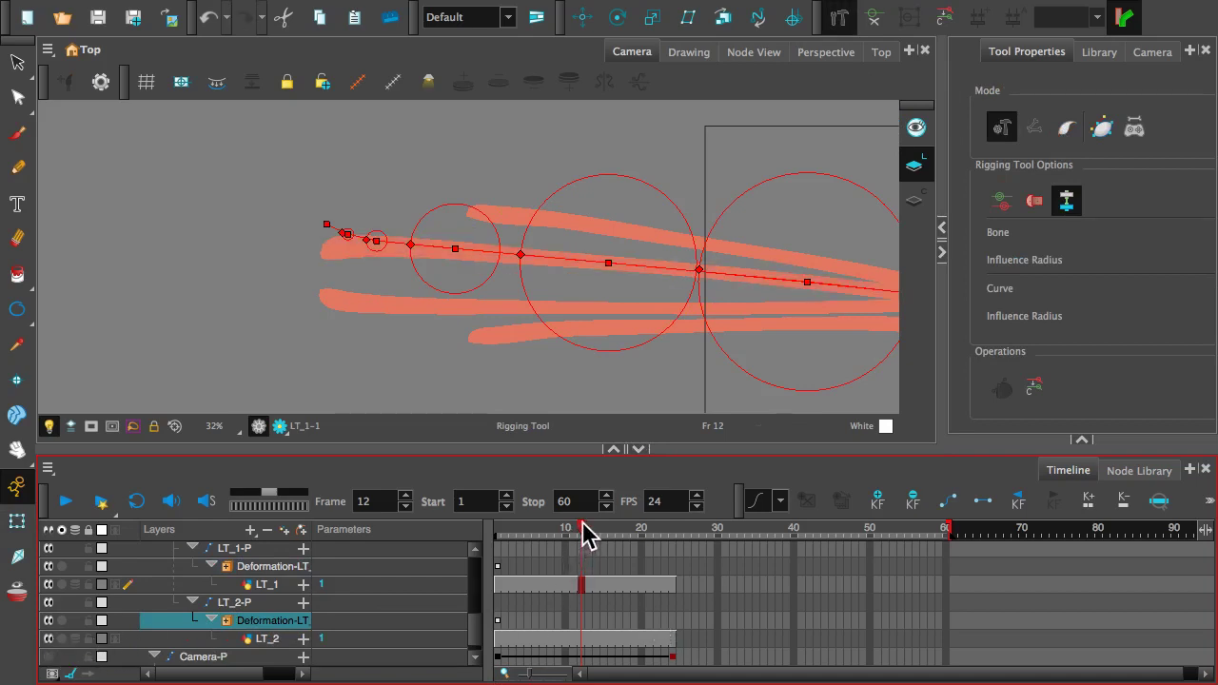
# - At frame 1, angle the tip bones of the LT_1 deformation chain back toward the upper long tentacle's end
pyautogui.moveTo(583, 533); pyautogui.dragTo(504, 536)
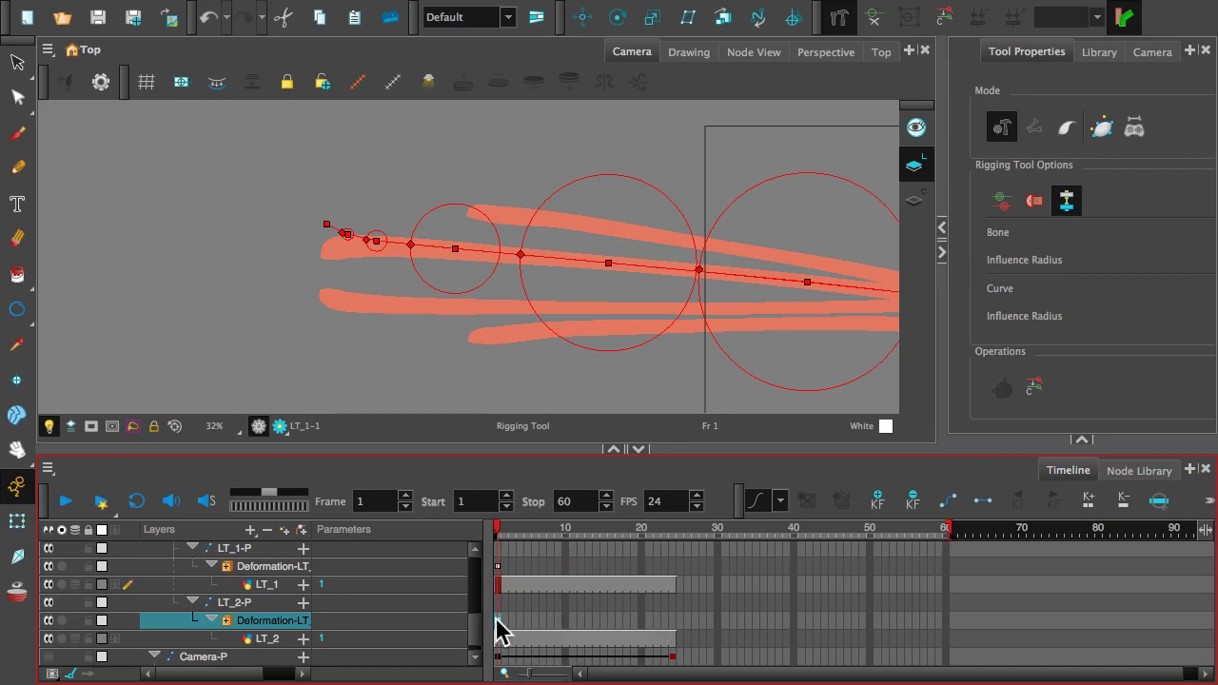
pyautogui.click(358, 246)
pyautogui.moveTo(356, 243); pyautogui.dragTo(353, 240)
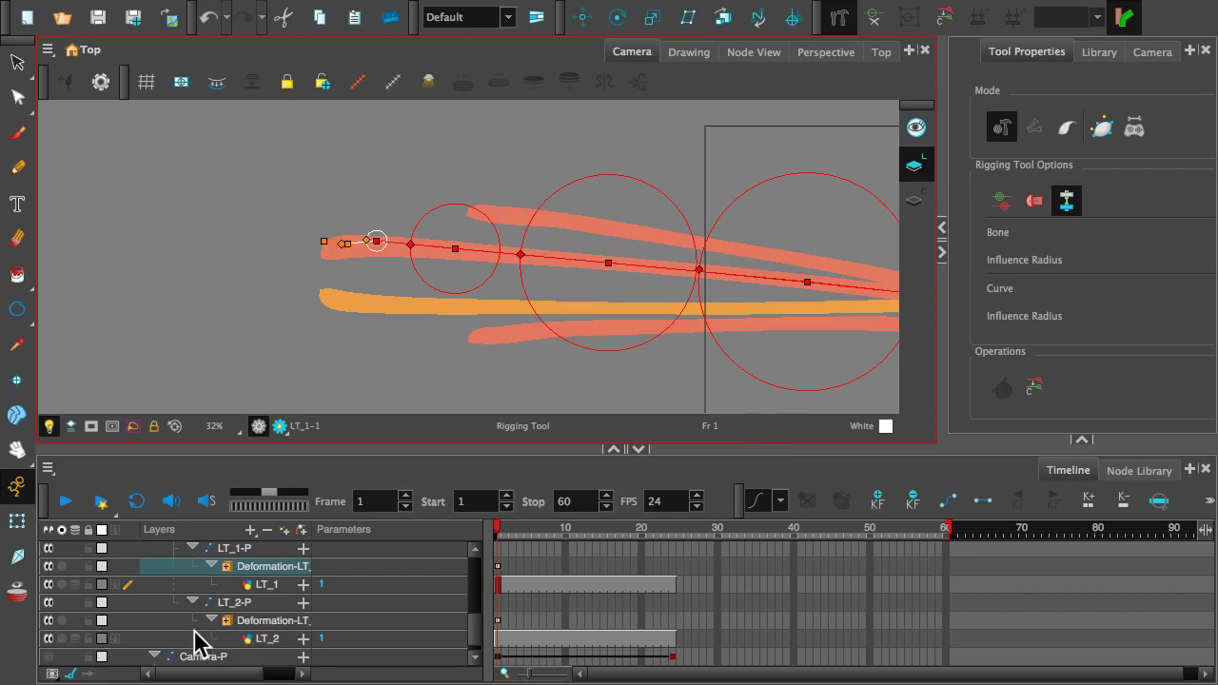
# - Toggle the visibility of the LT_1 drawing and its deformation layer to check which tentacle they control
pyautogui.click(43, 583)
pyautogui.click(43, 583)
pyautogui.click(44, 583)
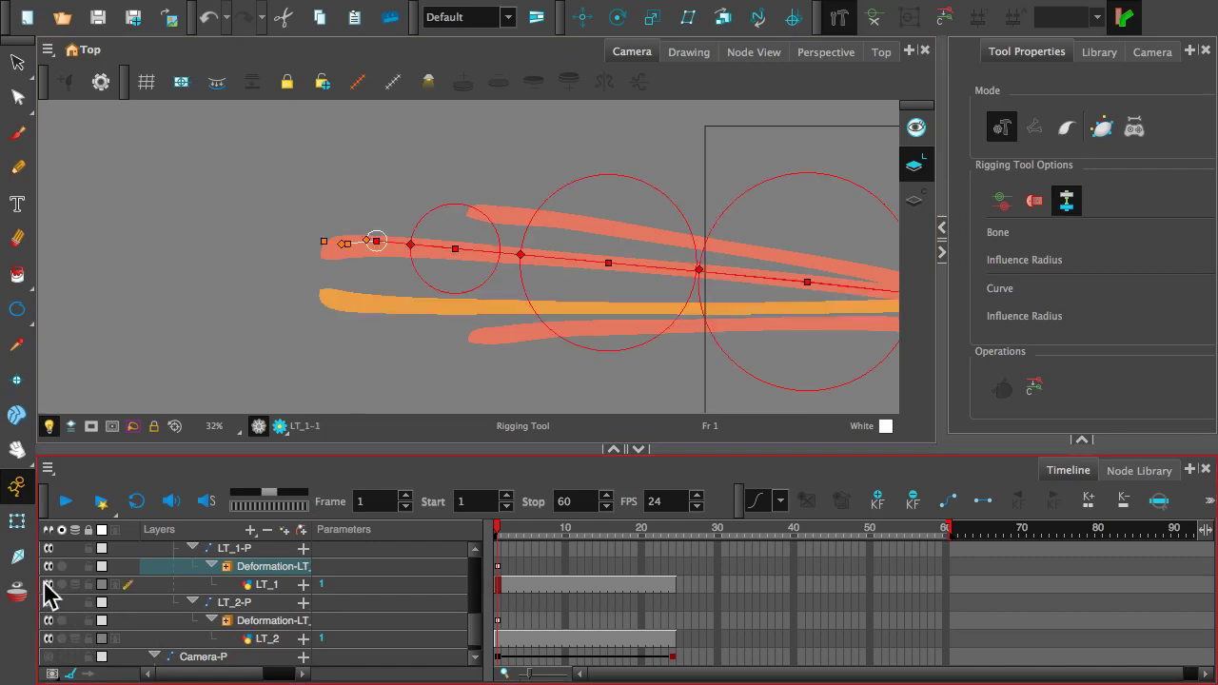
pyautogui.click(44, 584)
pyautogui.click(44, 583)
pyautogui.click(44, 584)
pyautogui.click(44, 584)
pyautogui.click(45, 575)
pyautogui.click(44, 575)
pyautogui.click(45, 575)
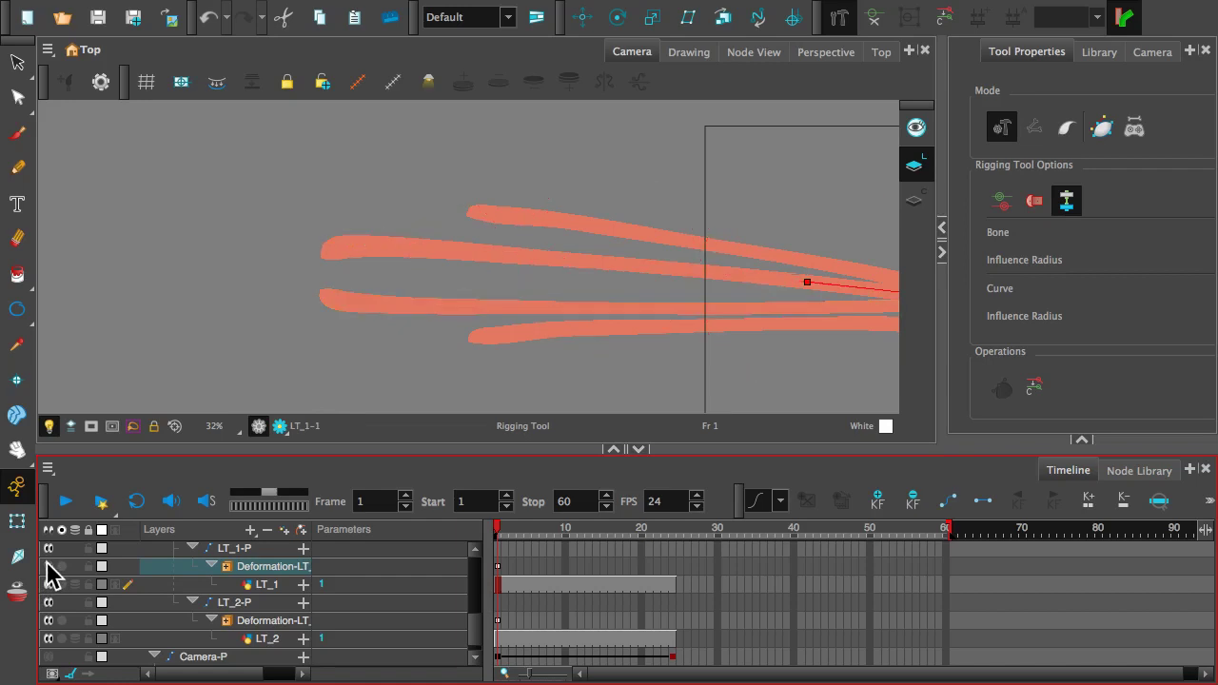
pyautogui.click(45, 576)
pyautogui.click(45, 578)
pyautogui.click(45, 579)
pyautogui.click(45, 577)
pyautogui.click(47, 574)
# - Move the LT_1 deformation chain's root down so that the chain lies over the lower long tentacle
pyautogui.click(273, 569)
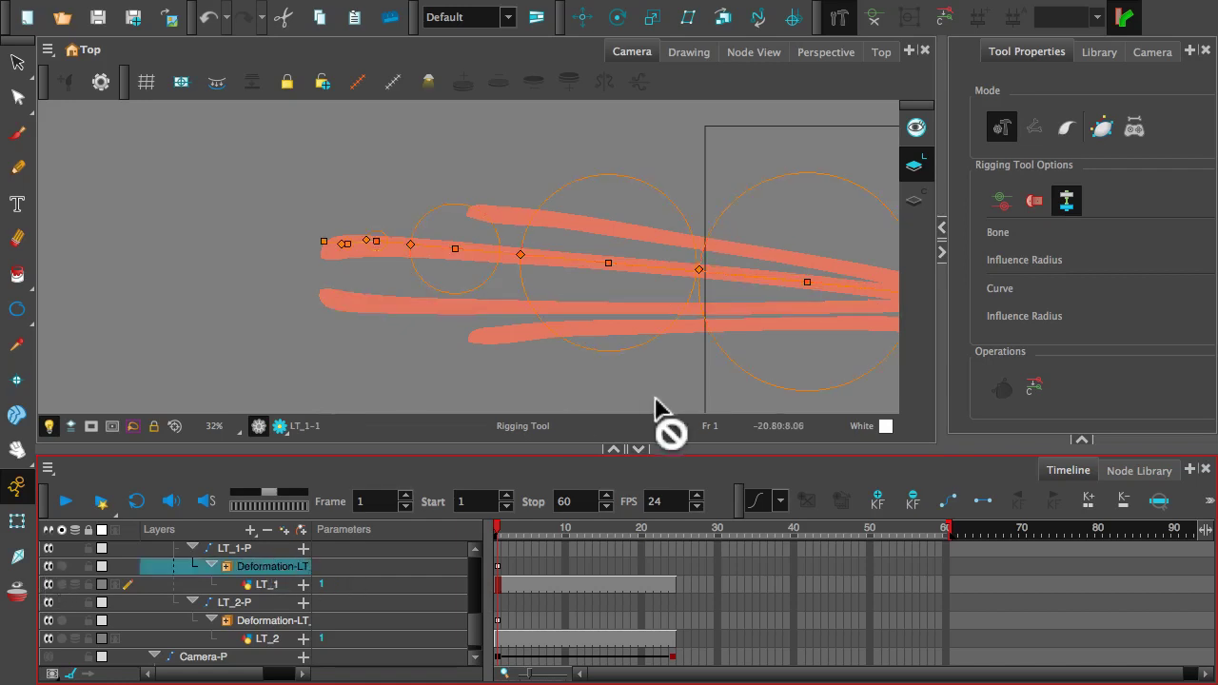
pyautogui.scroll(-2, 653, 408)
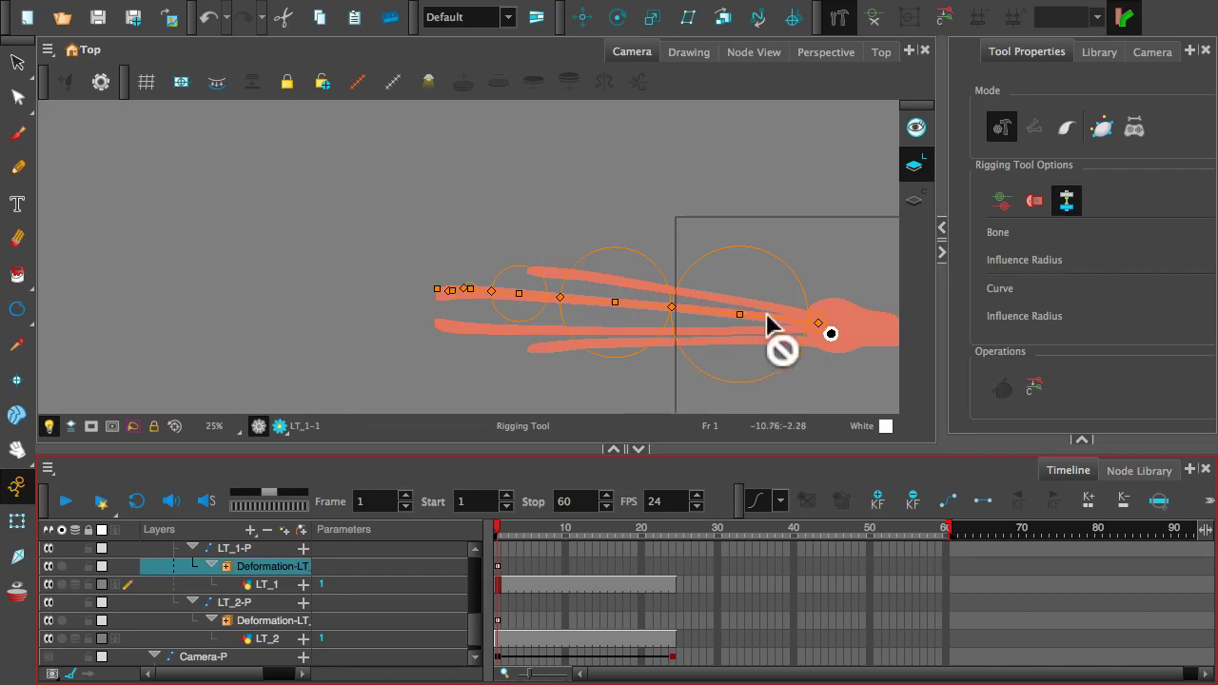
pyautogui.moveTo(765, 308); pyautogui.dragTo(824, 335)
pyautogui.scroll(4, 824, 335)
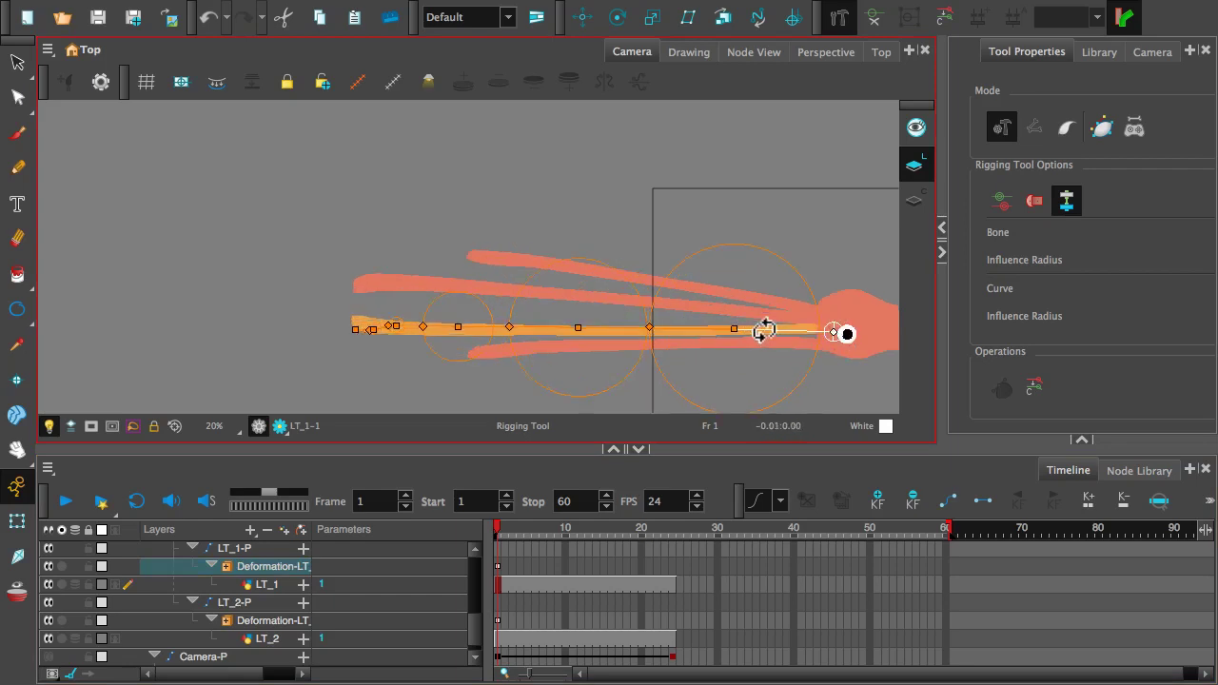
pyautogui.press('space')
pyautogui.moveTo(765, 308); pyautogui.dragTo(593, 258)
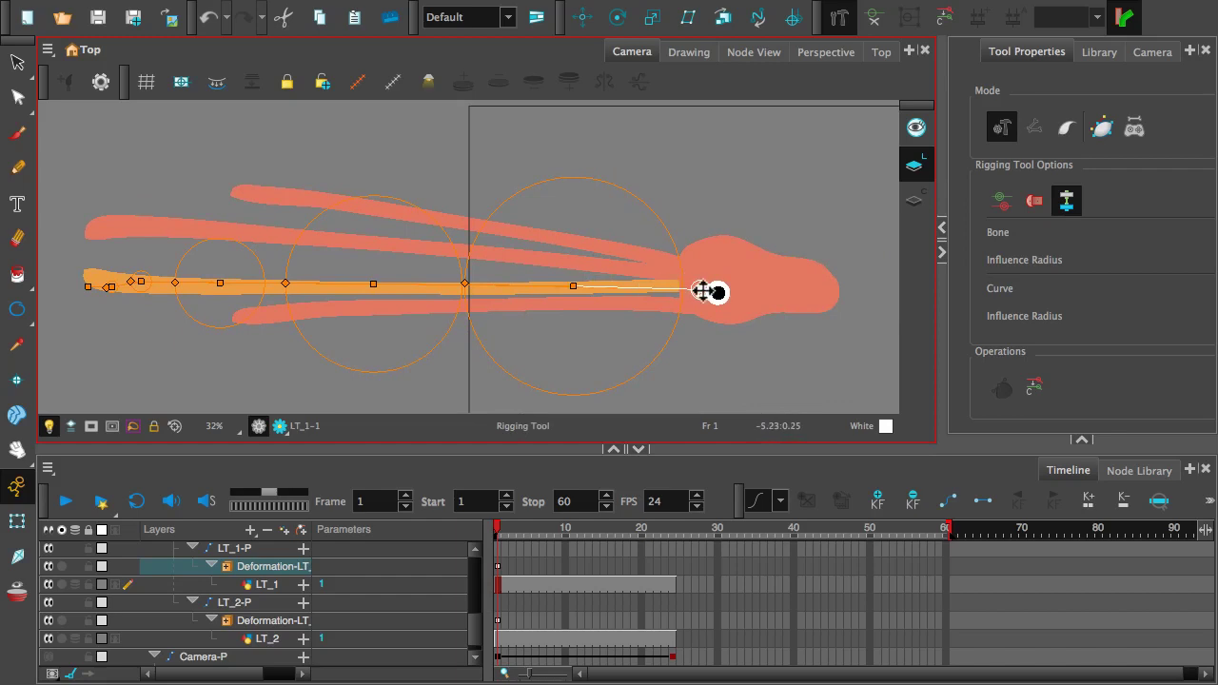
# - Align the LT_1 chain's root and bones with the lower long tentacle, curving the last bones up into its tip
pyautogui.moveTo(702, 291); pyautogui.dragTo(699, 285)
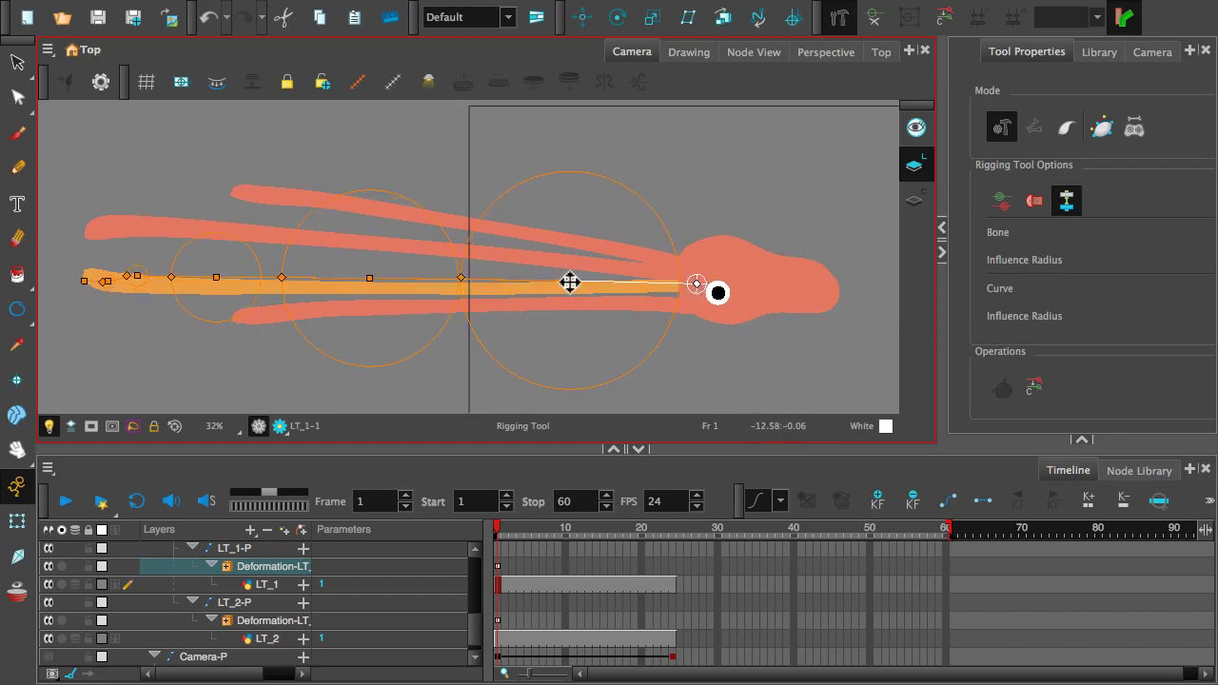
pyautogui.moveTo(569, 280); pyautogui.dragTo(566, 291)
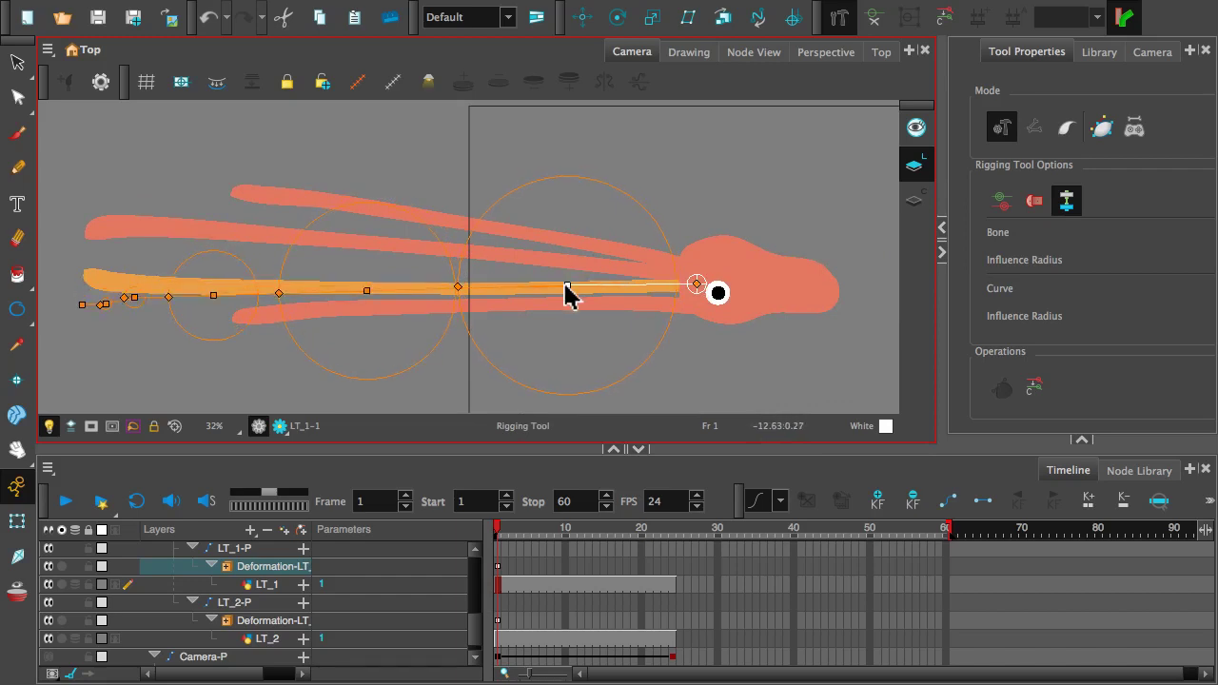
pyautogui.moveTo(368, 293); pyautogui.dragTo(367, 286)
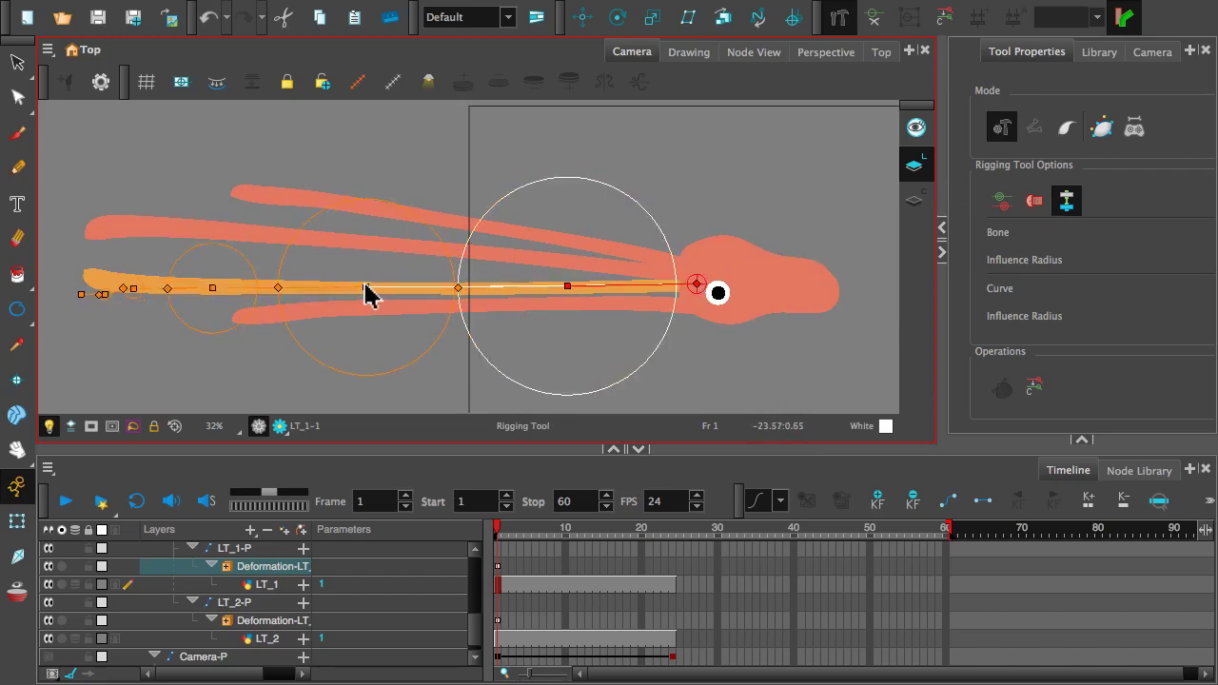
pyautogui.click(214, 288)
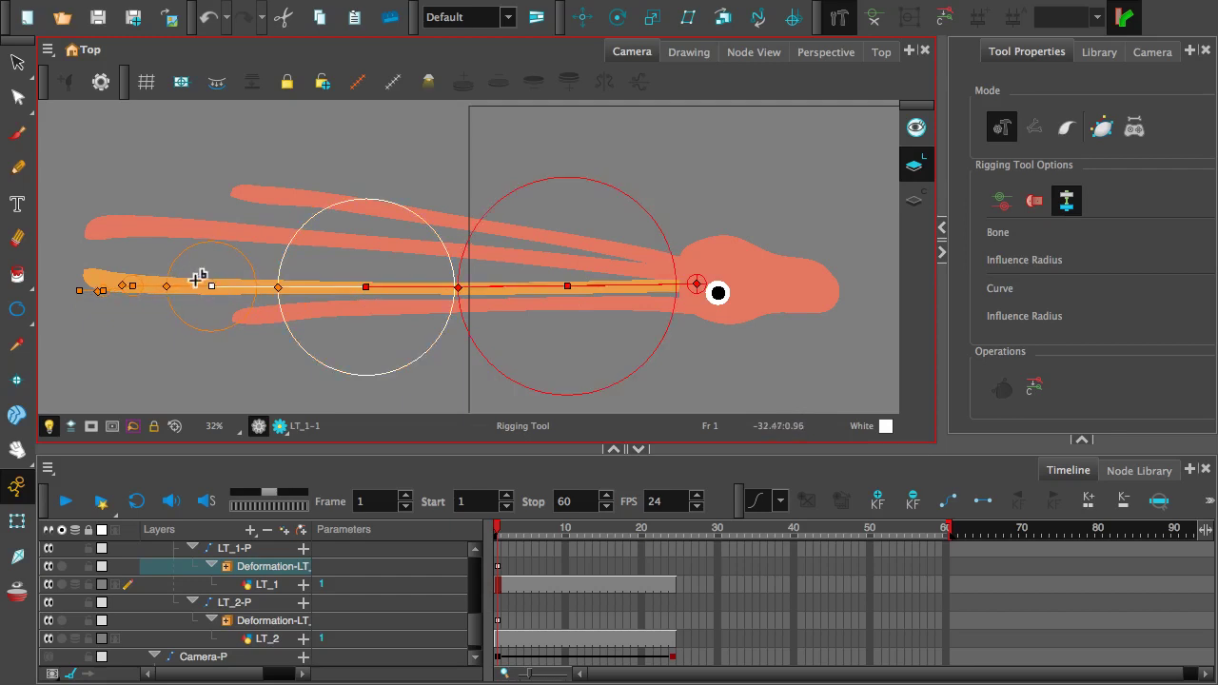
pyautogui.moveTo(102, 291); pyautogui.dragTo(139, 284)
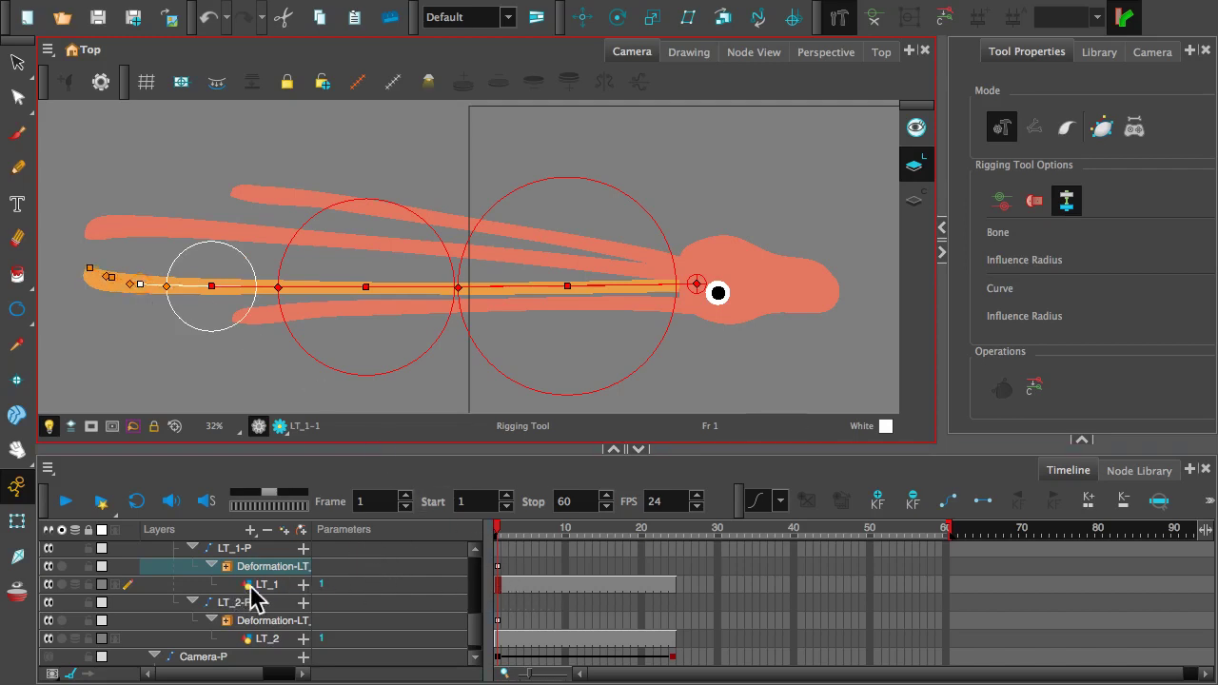
pyautogui.click(48, 588)
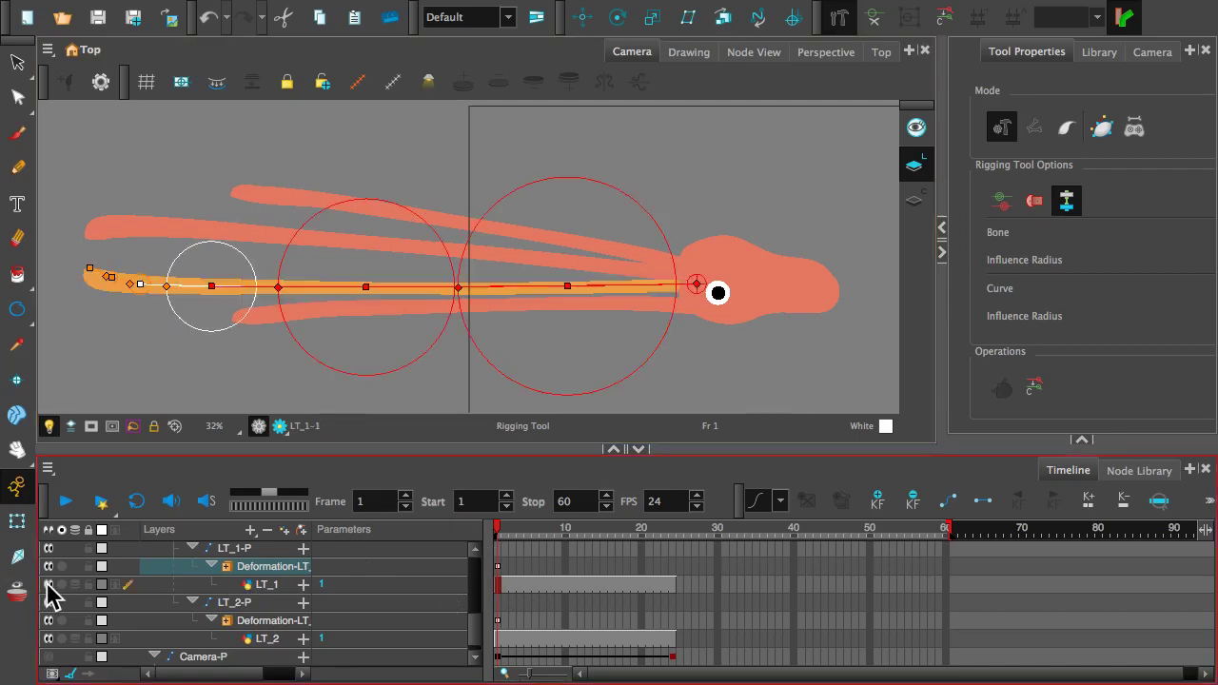
pyautogui.click(498, 566)
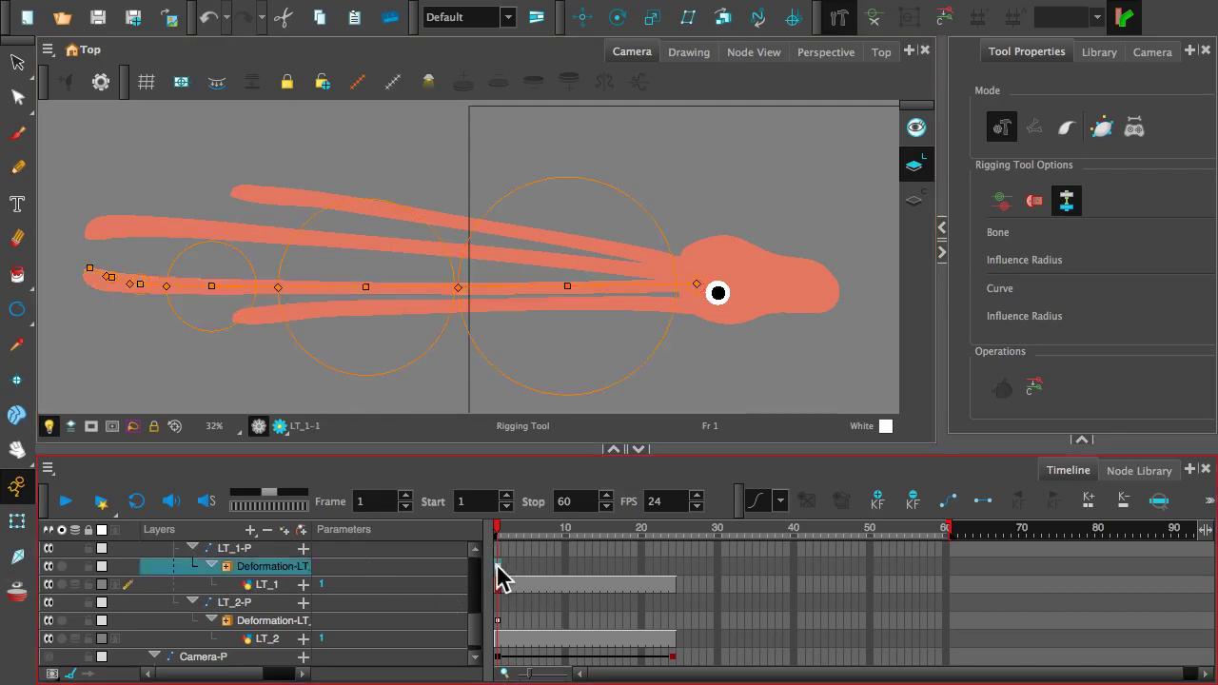
# - Display only the LT_2 deformation chain at frame 1, and align its root and first bone with the upper long tentacle
pyautogui.click(496, 621)
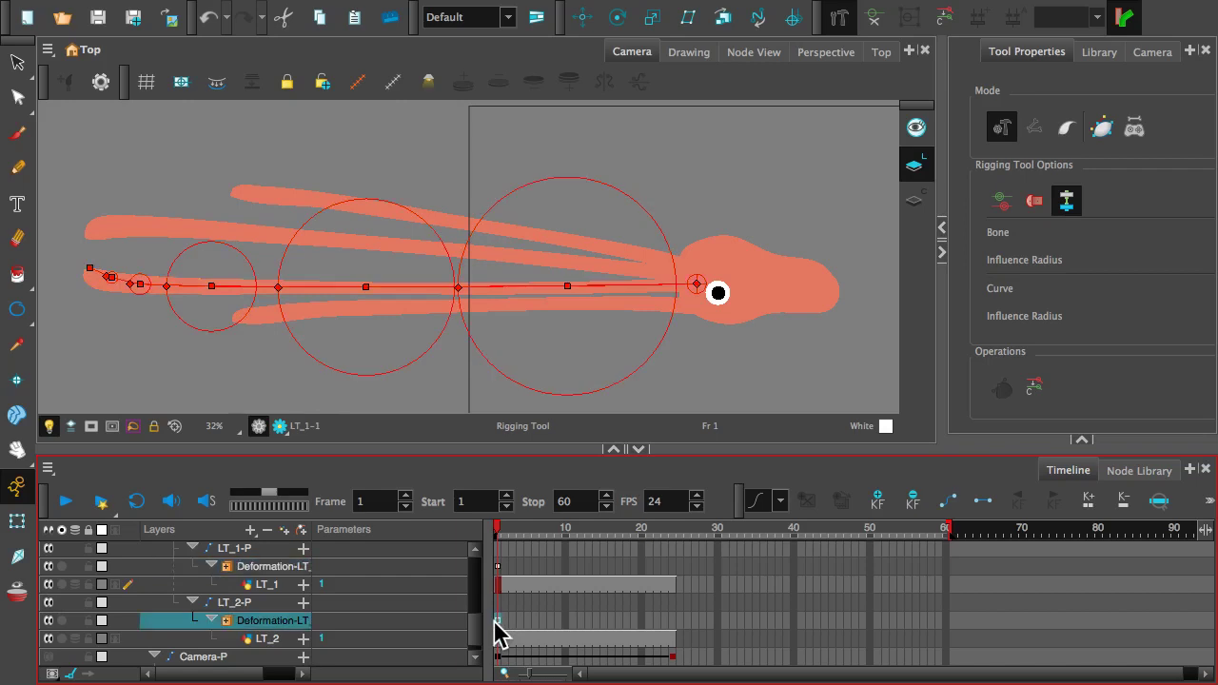
pyautogui.click(880, 16)
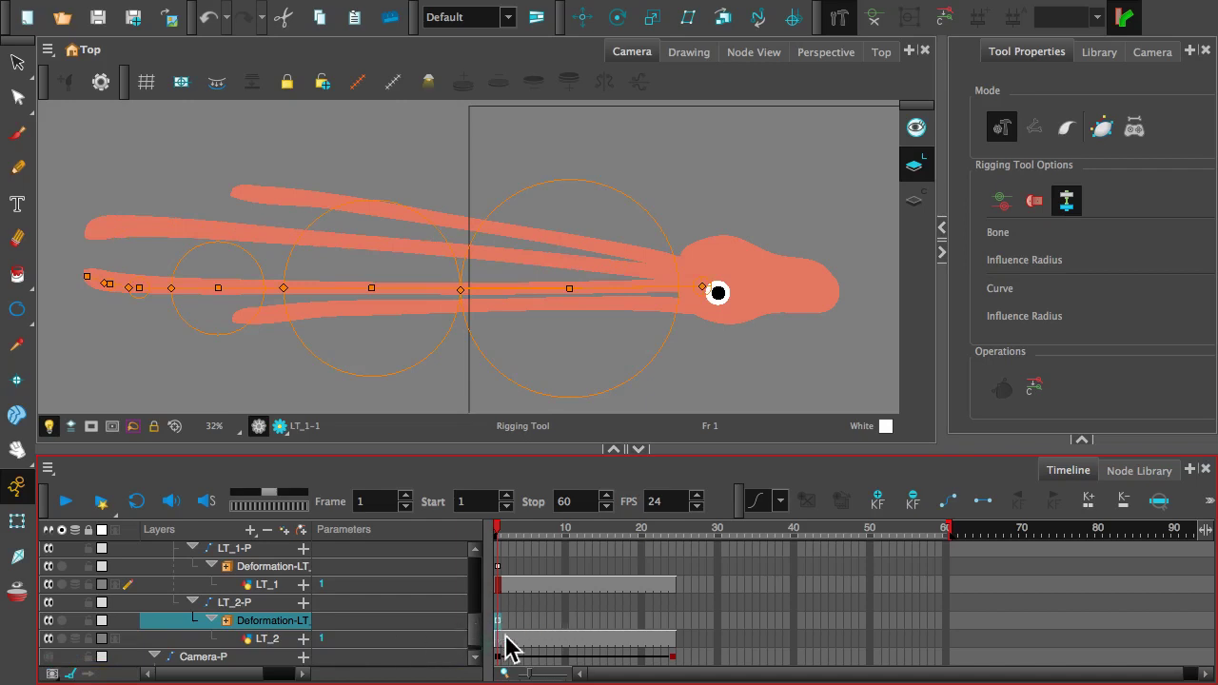
pyautogui.moveTo(631, 289); pyautogui.dragTo(627, 263)
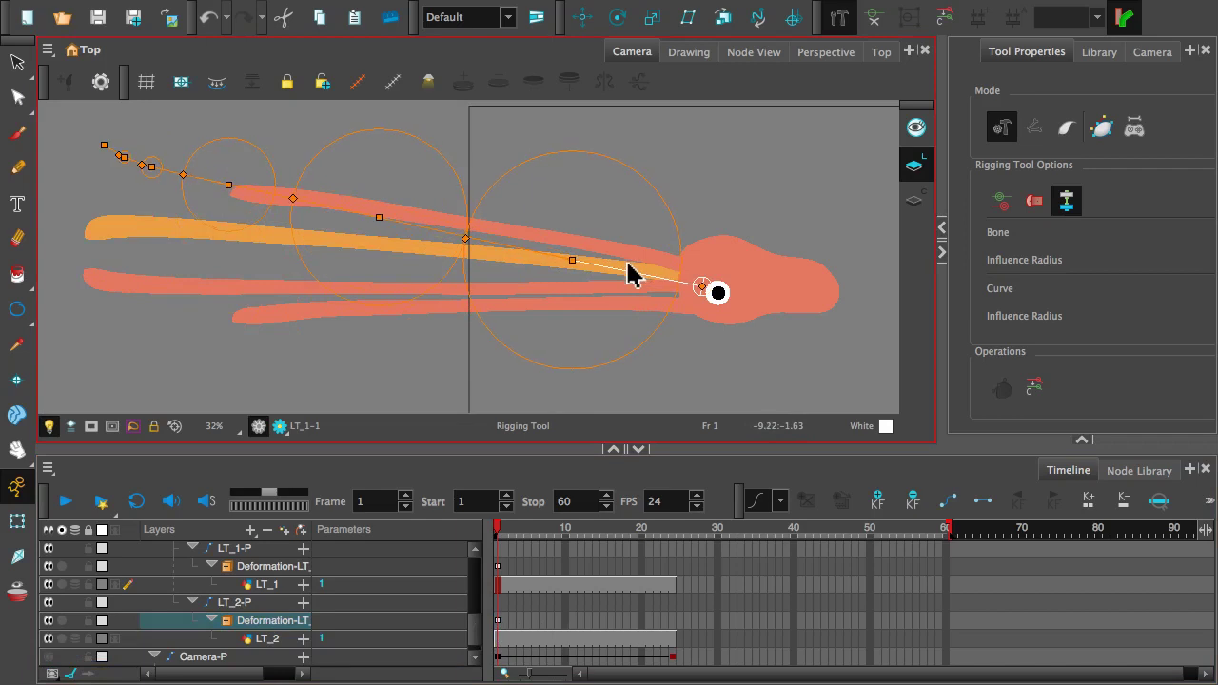
pyautogui.moveTo(700, 288); pyautogui.dragTo(699, 277)
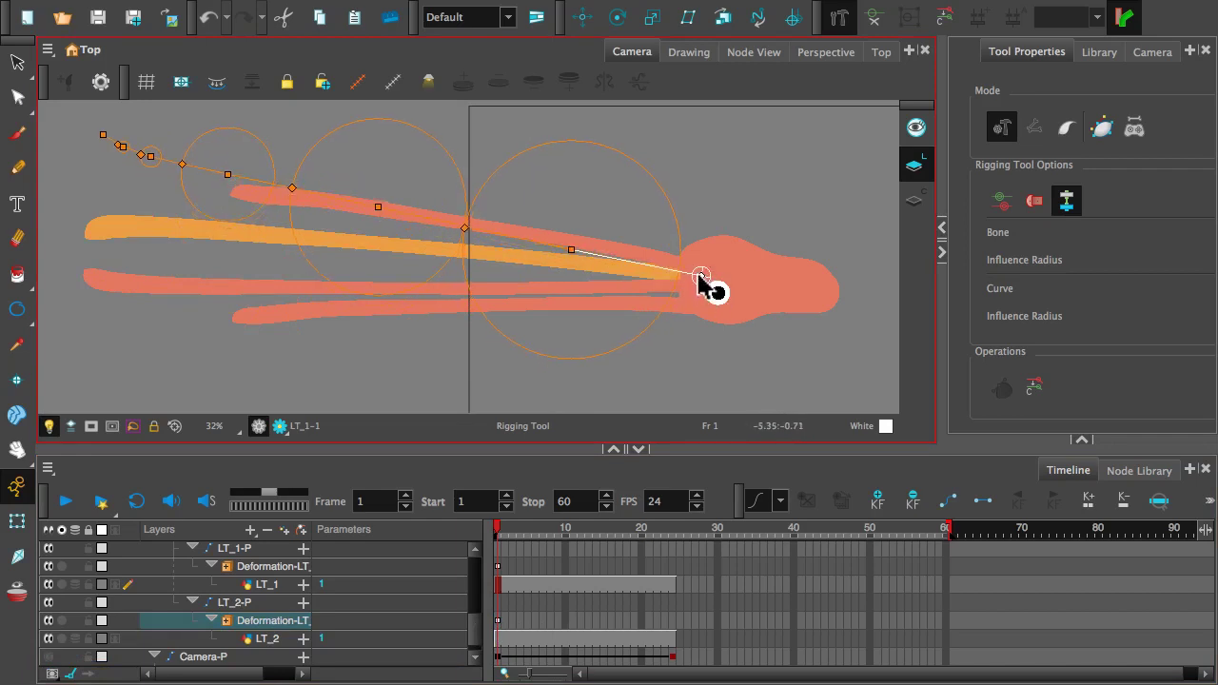
pyautogui.moveTo(588, 251); pyautogui.dragTo(583, 266)
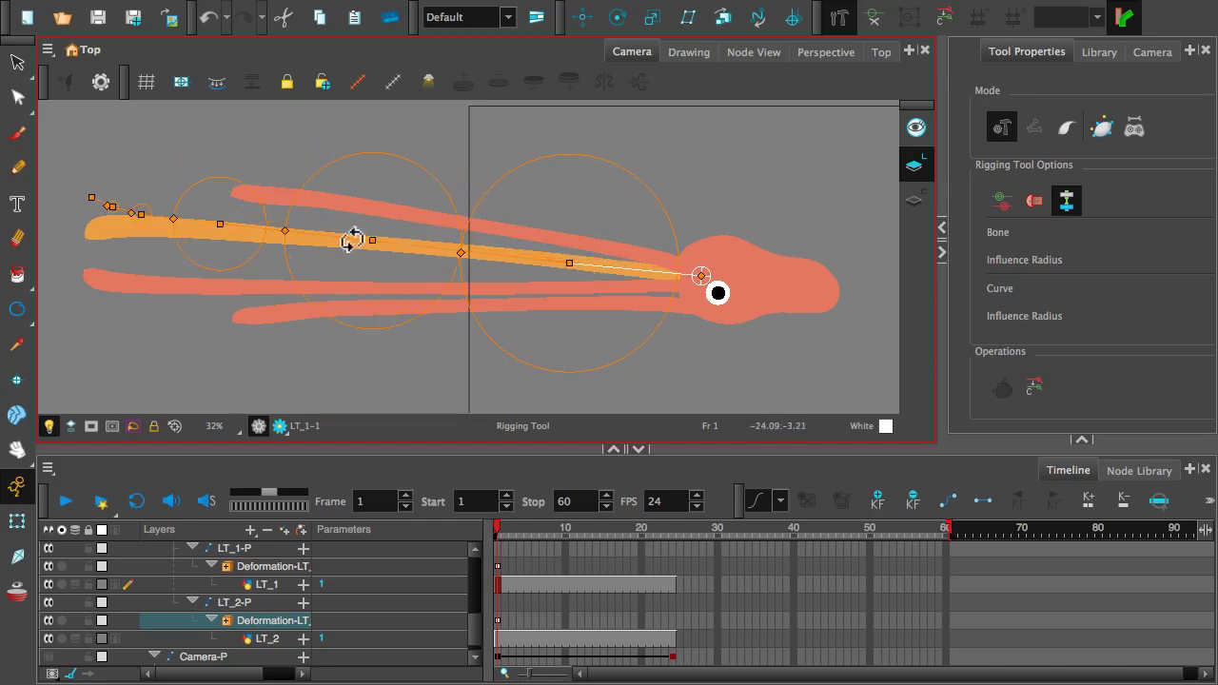
pyautogui.moveTo(334, 239); pyautogui.dragTo(322, 241)
pyautogui.hotkey('ctrl', 'z')
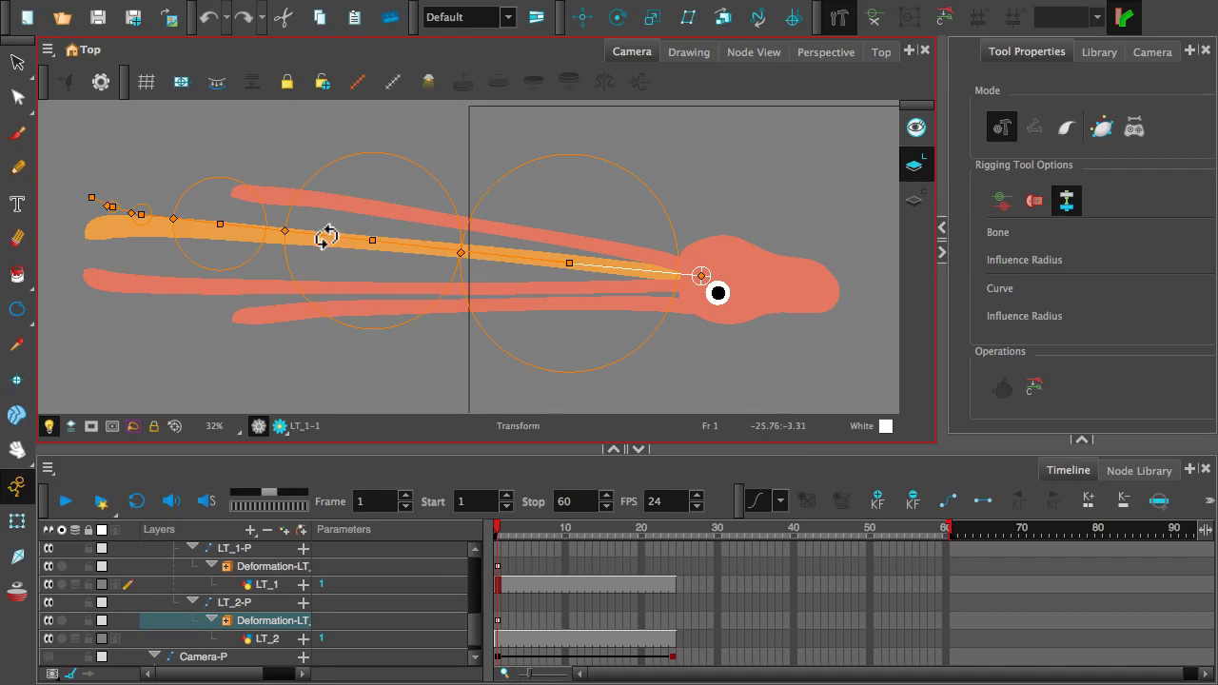
# - Align the LT_2 chain's remaining bones with the upper long tentacle, curving the last bones down into its tip
pyautogui.moveTo(372, 241); pyautogui.dragTo(376, 253)
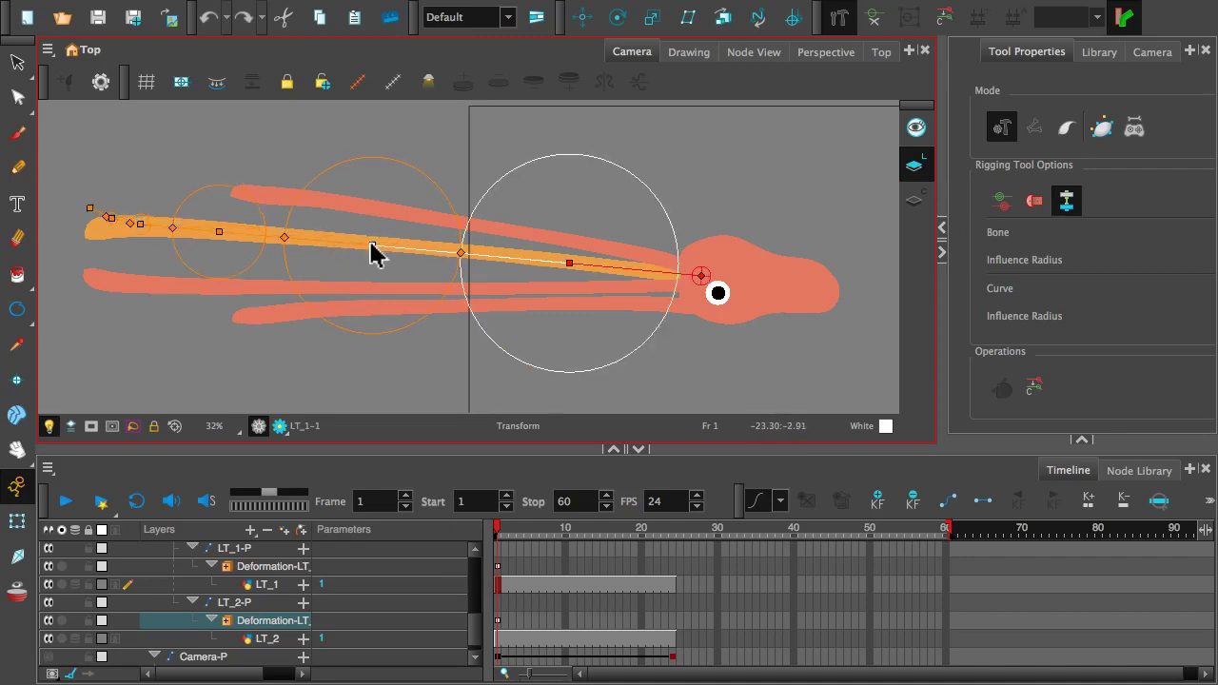
pyautogui.click(101, 217)
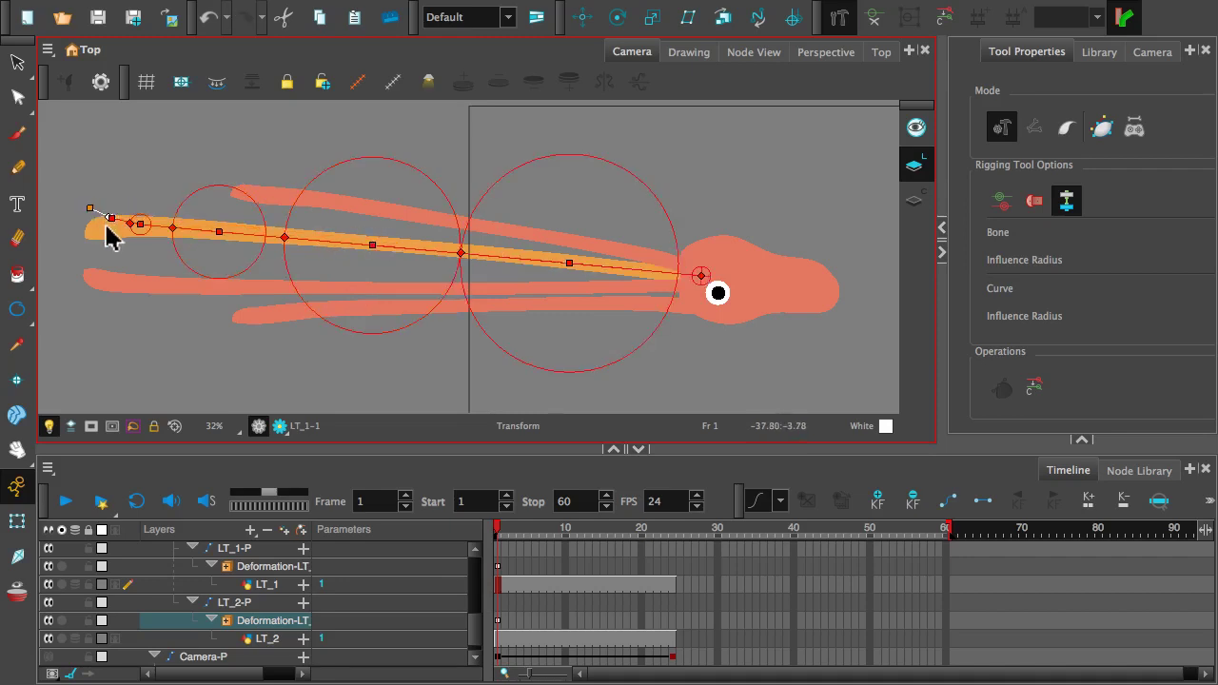
pyautogui.click(111, 219)
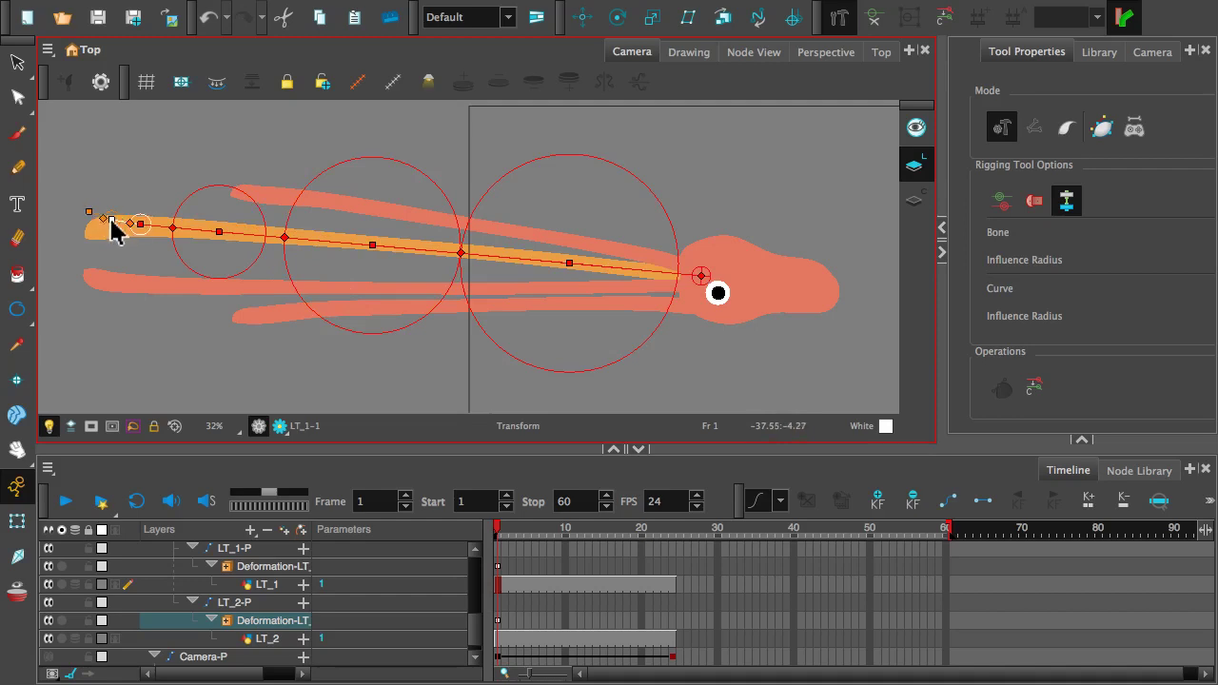
pyautogui.moveTo(99, 224); pyautogui.dragTo(93, 228)
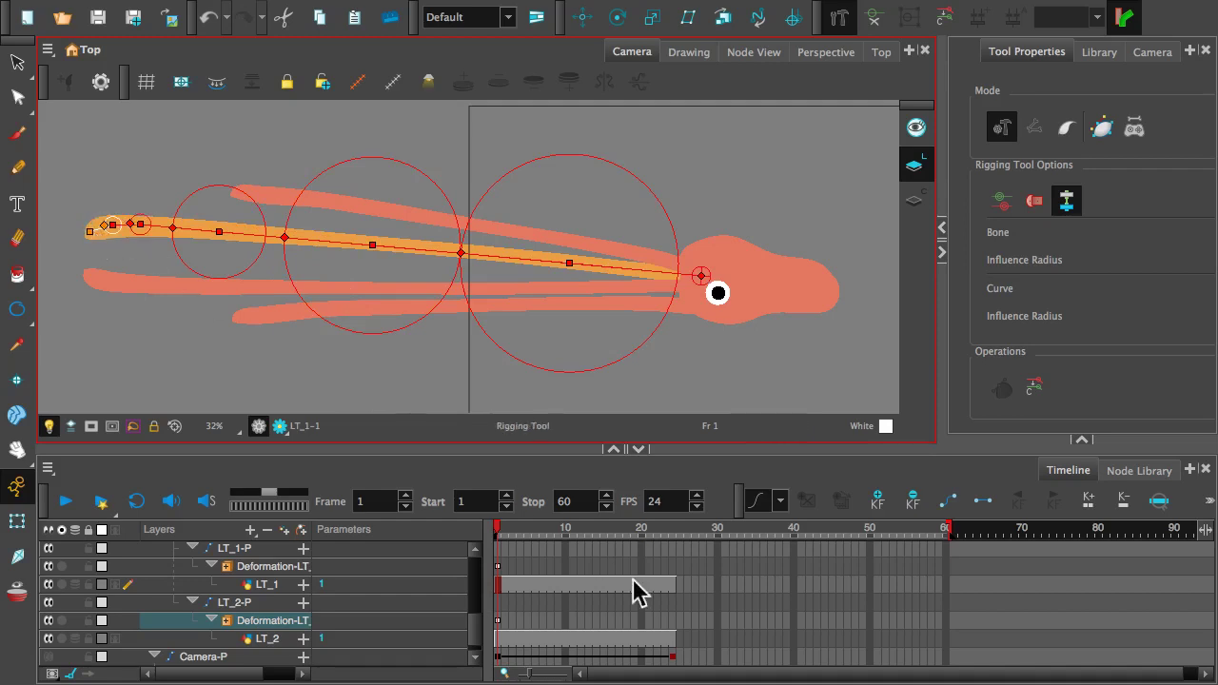
# - At frame 7, toggle the LT_1 drawing's visibility to check which tentacle it is, using the Transform tool, and leave it shown
pyautogui.click(540, 631)
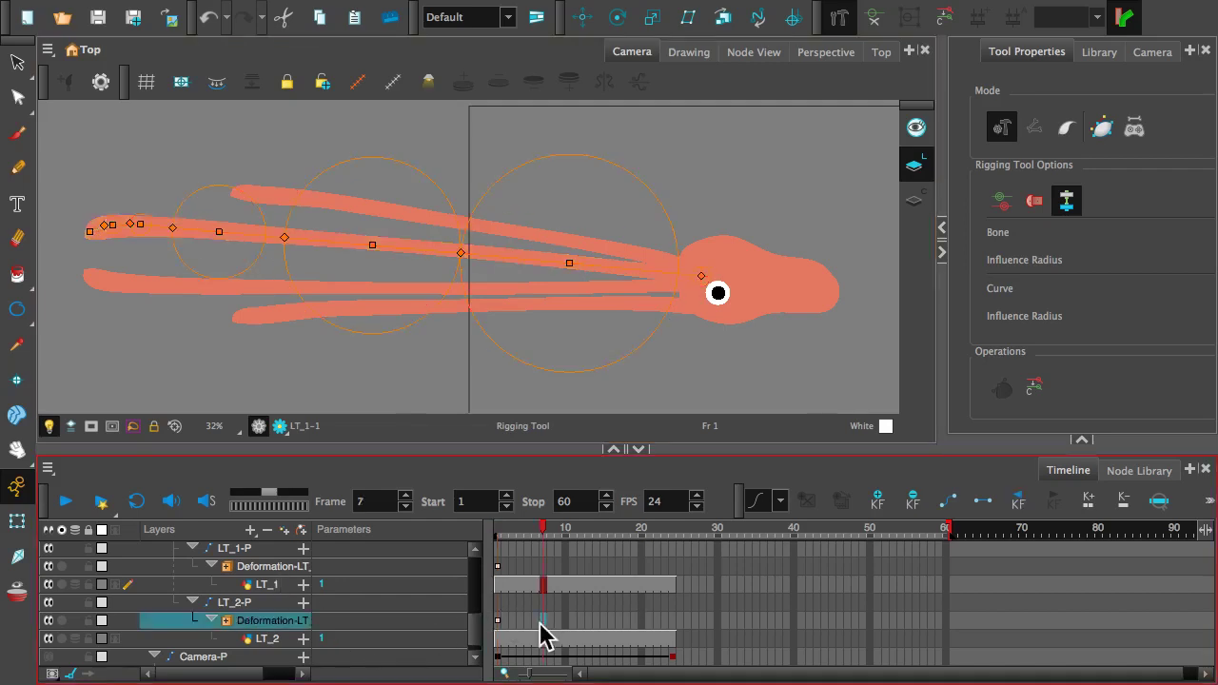
pyautogui.click(49, 586)
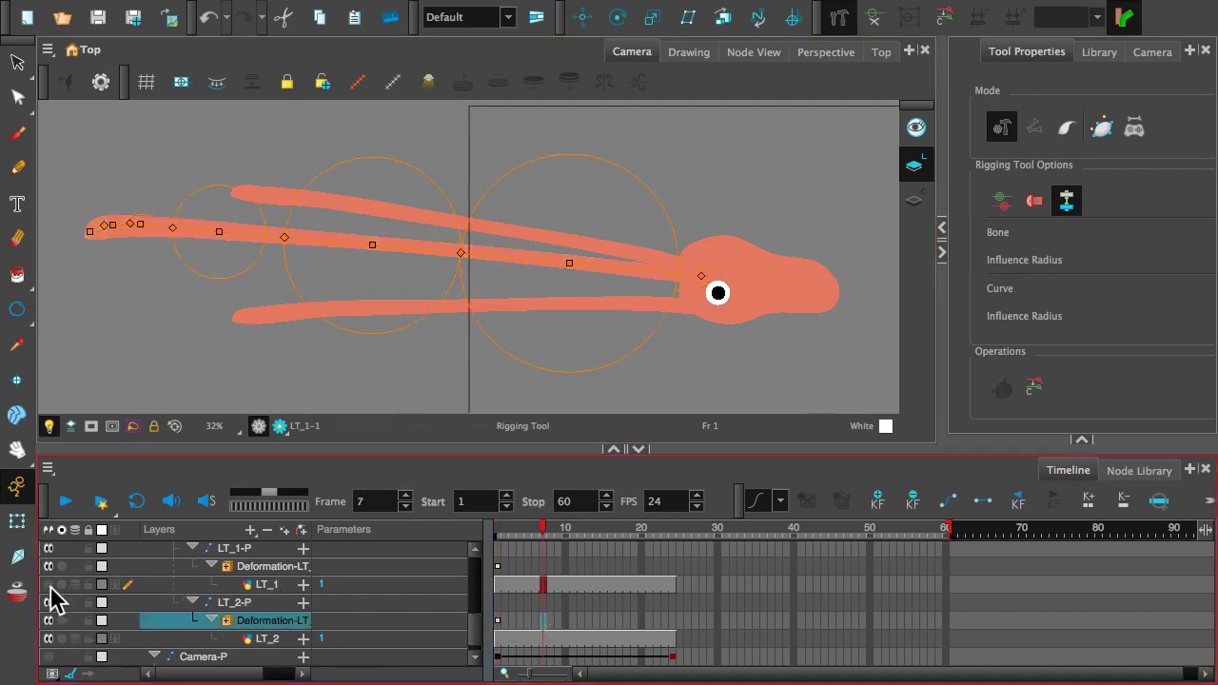
pyautogui.click(49, 586)
pyautogui.click(50, 586)
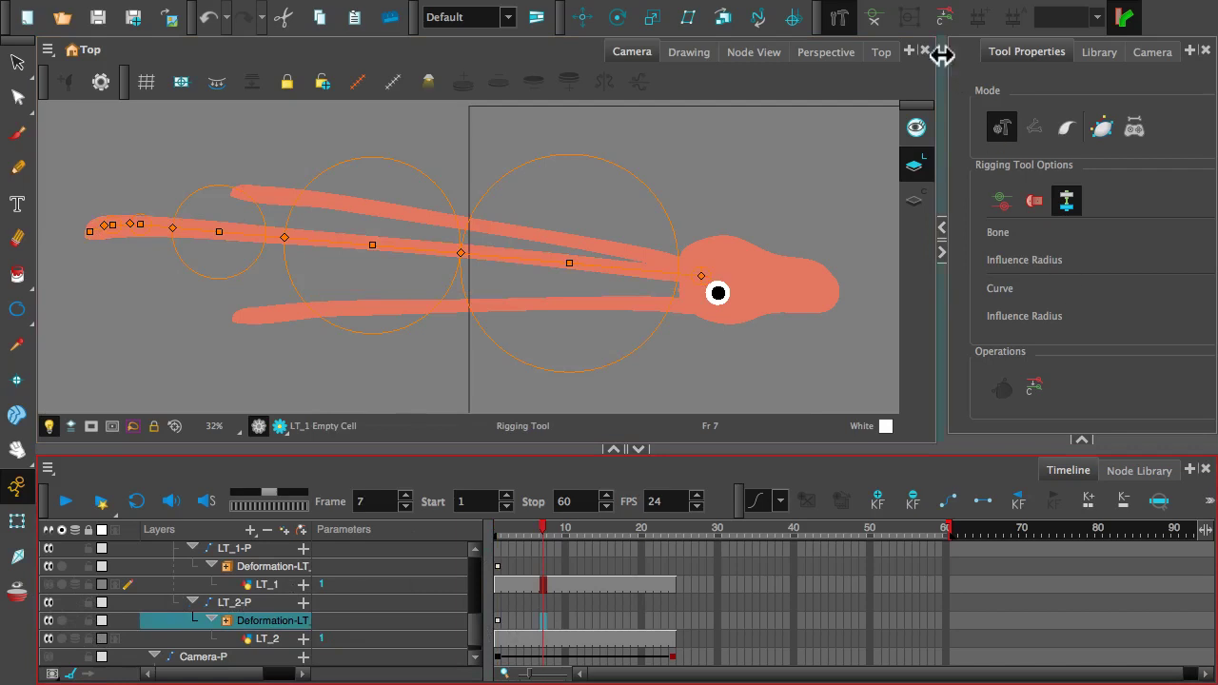
pyautogui.click(15, 522)
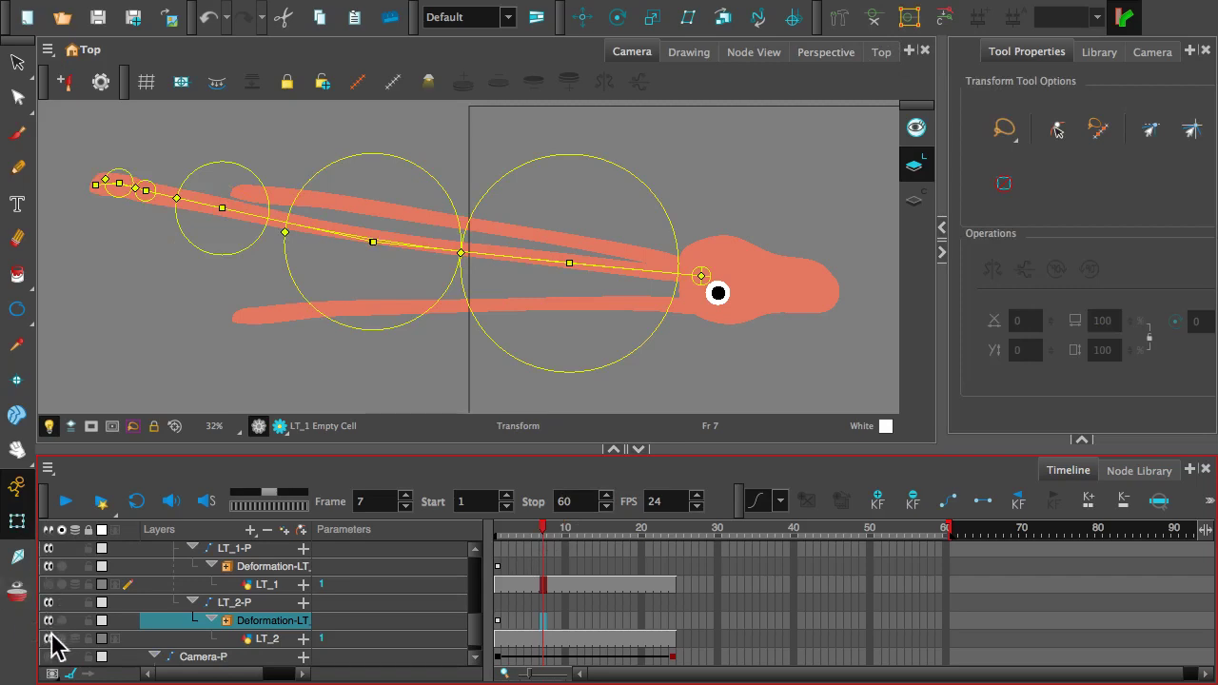
pyautogui.click(48, 584)
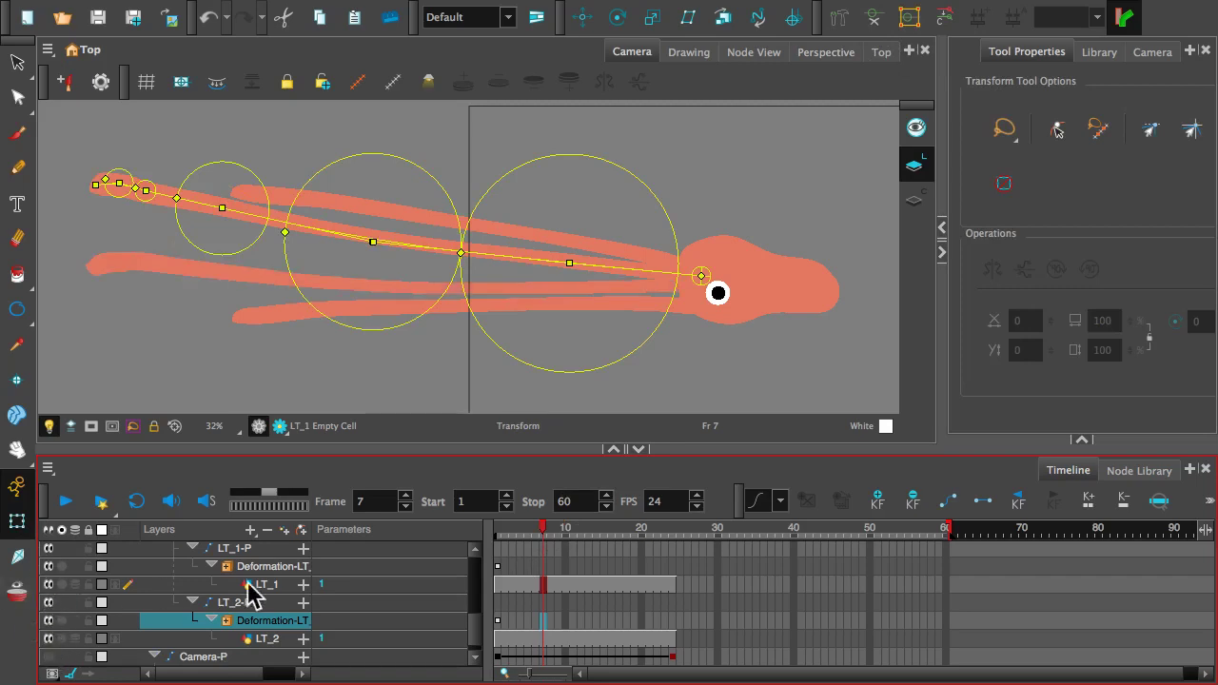
# - At frame 1, display the LT_1 deformation chain and rotate its last bones toward the lower long tentacle's tip
pyautogui.moveTo(543, 535); pyautogui.dragTo(485, 558)
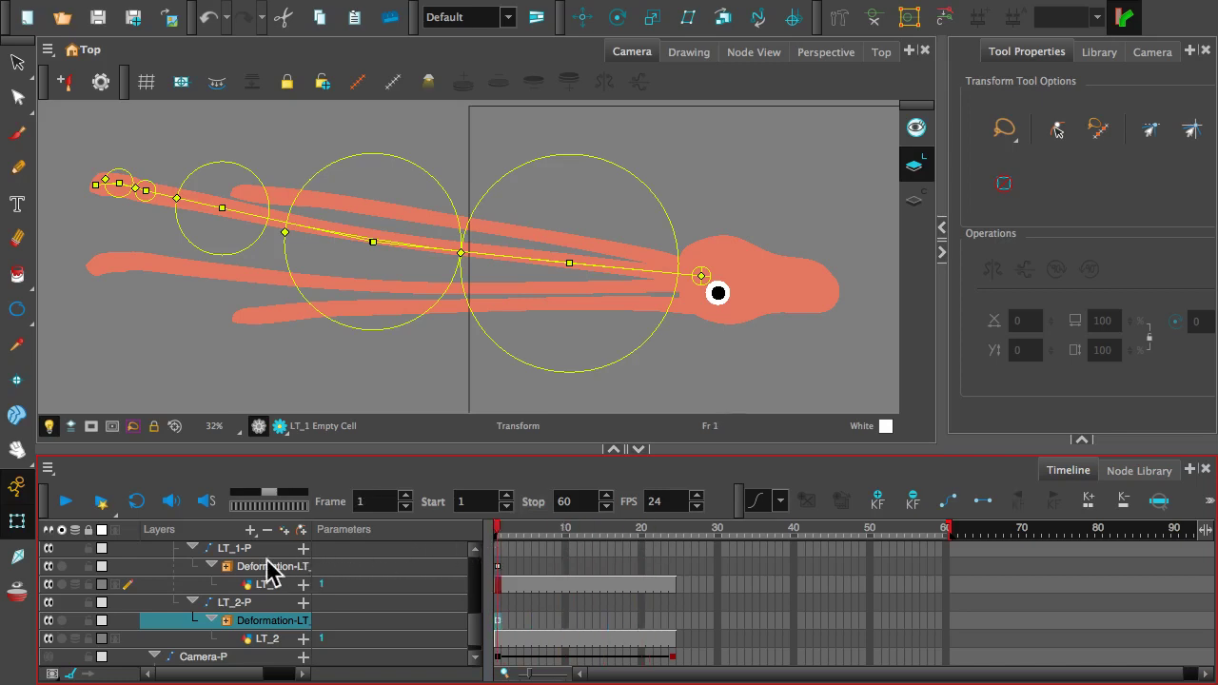
pyautogui.click(250, 566)
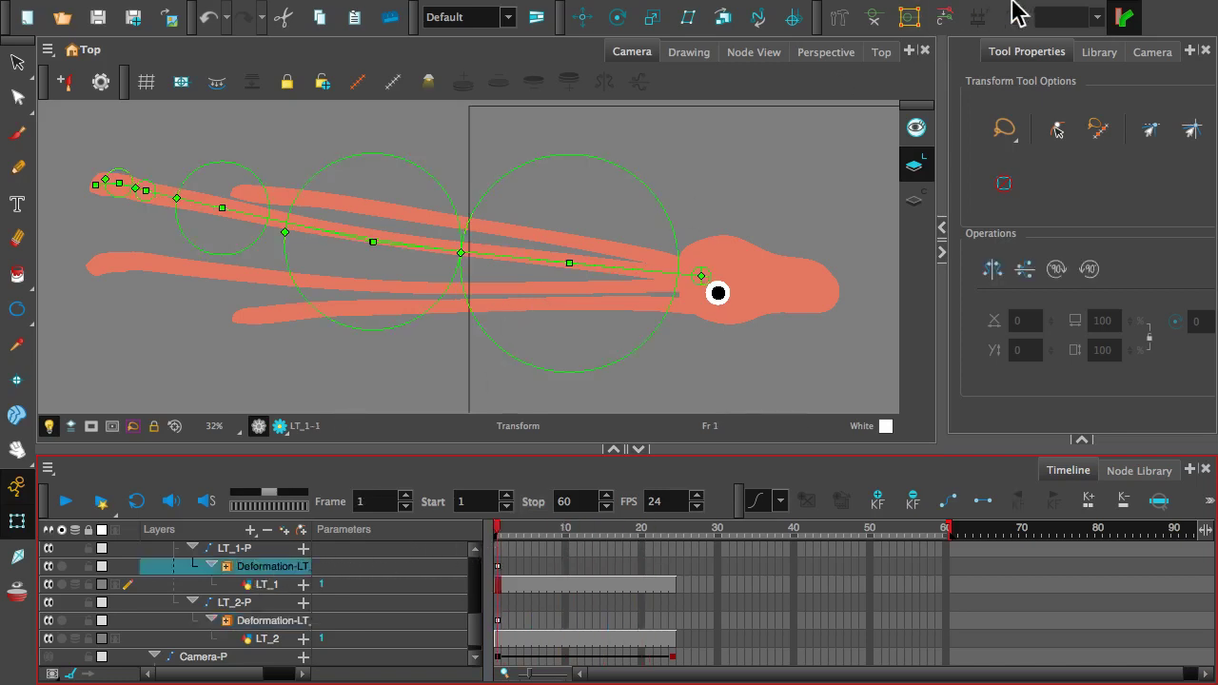
pyautogui.click(875, 25)
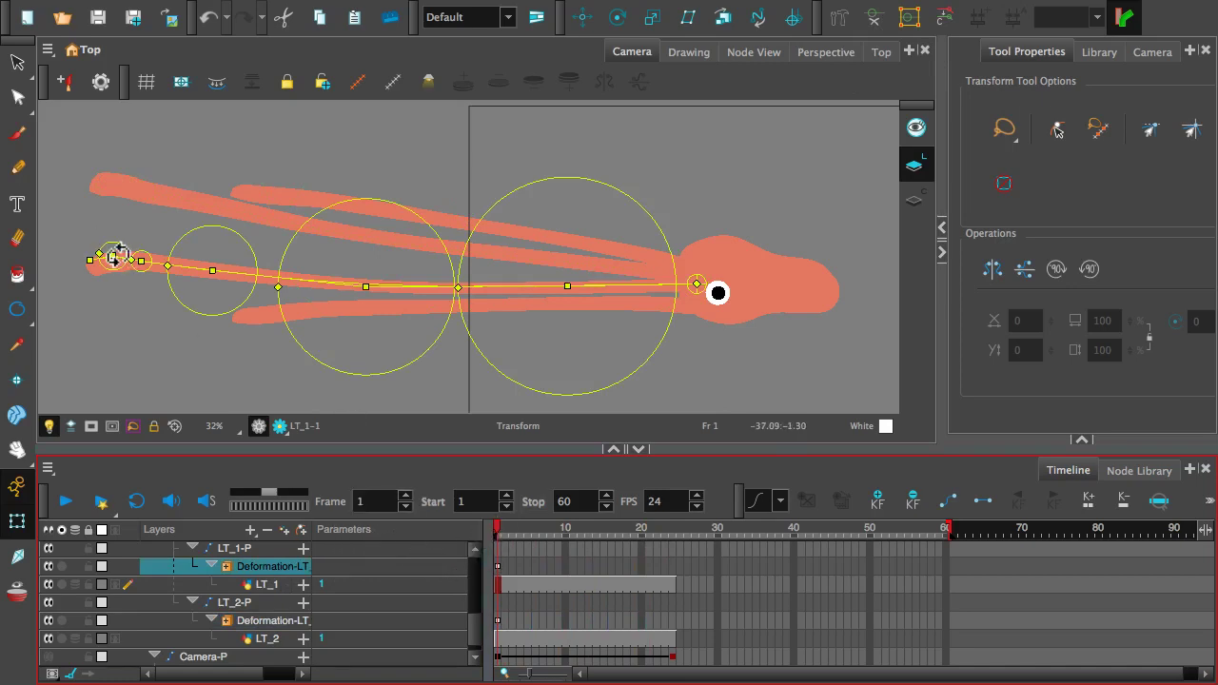
pyautogui.moveTo(118, 256)
pyautogui.mouseDown()
pyautogui.moveTo(103, 272)
pyautogui.moveTo(97, 261)
pyautogui.mouseUp()
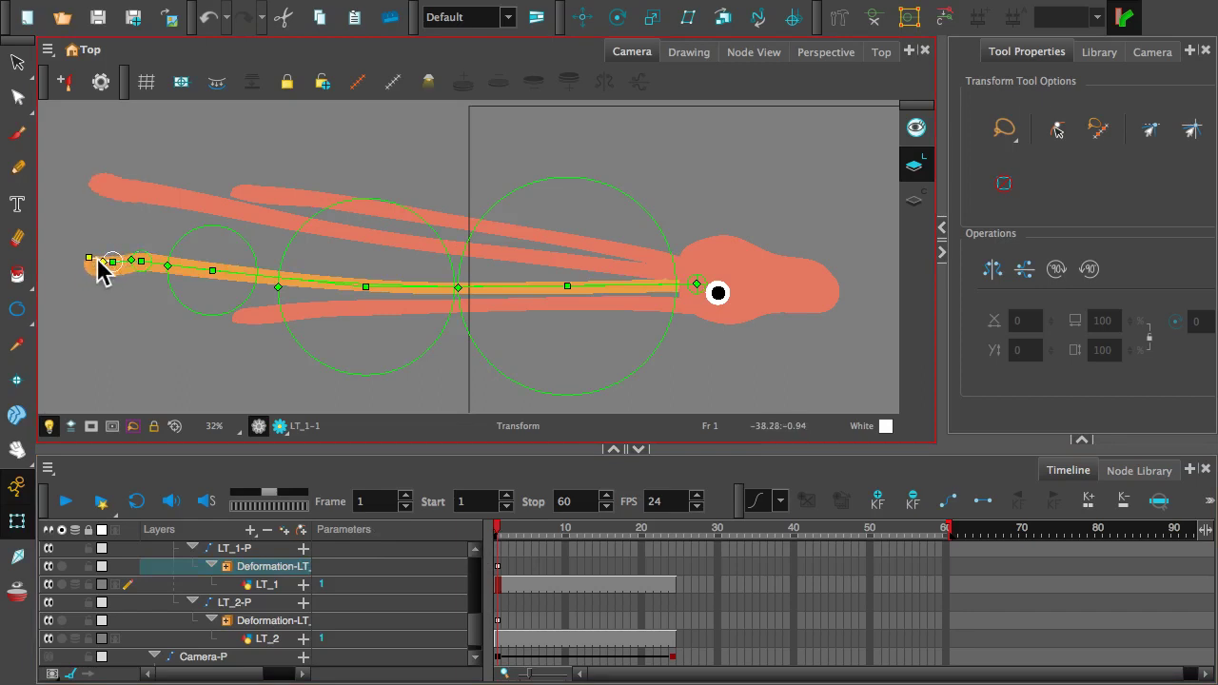
# - Examine in the Node View how the two deformation groups connect to the LT_1 and LT_2 pegs and drawings
pyautogui.click(758, 55)
pyautogui.scroll(-5, 680, 212)
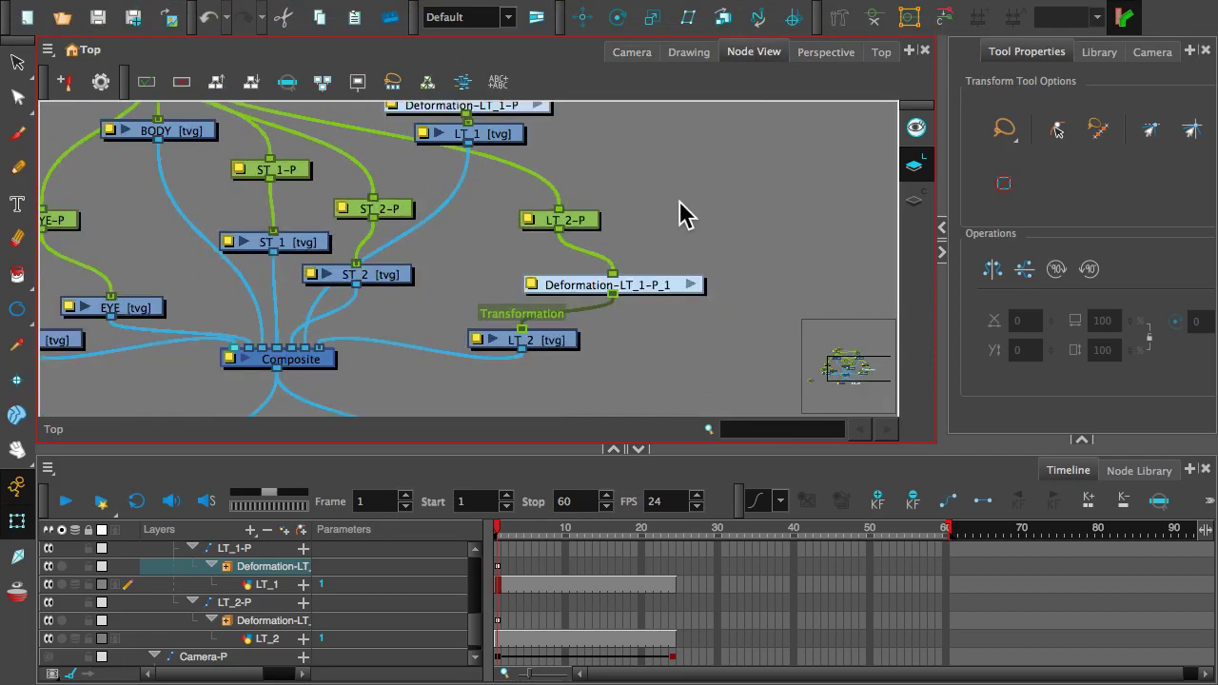
pyautogui.moveTo(676, 285); pyautogui.dragTo(617, 276)
pyautogui.scroll(-2, 723, 205)
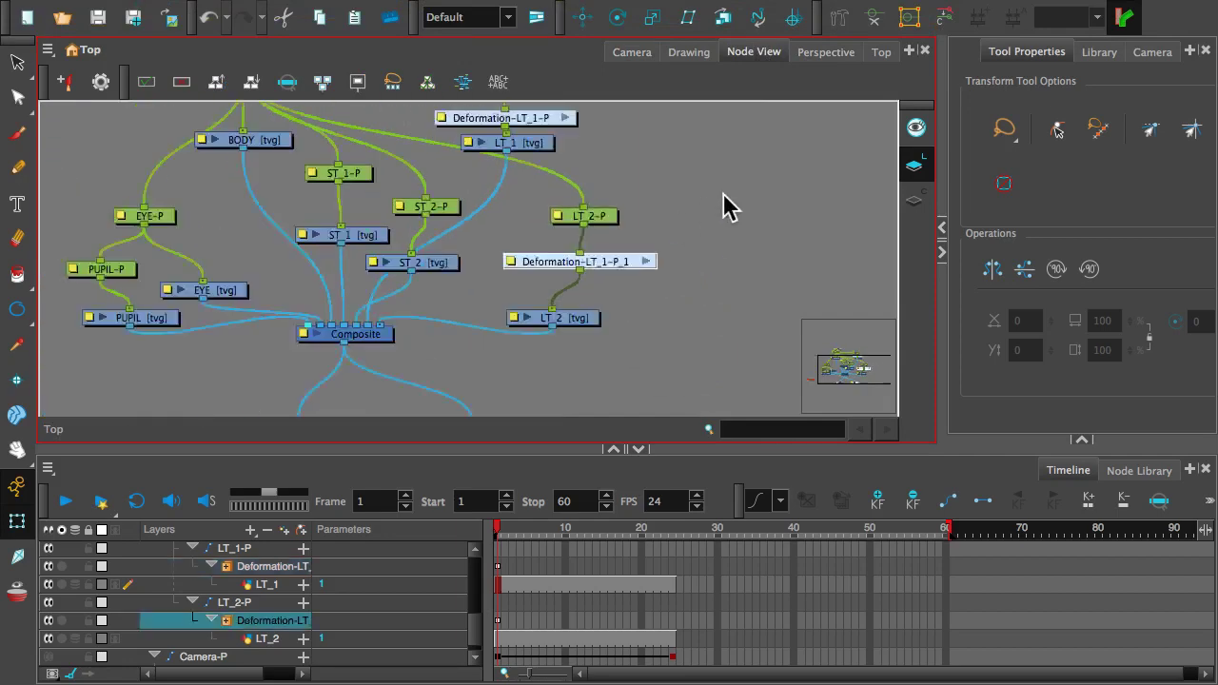
pyautogui.scroll(-3, 723, 205)
pyautogui.scroll(3, 724, 204)
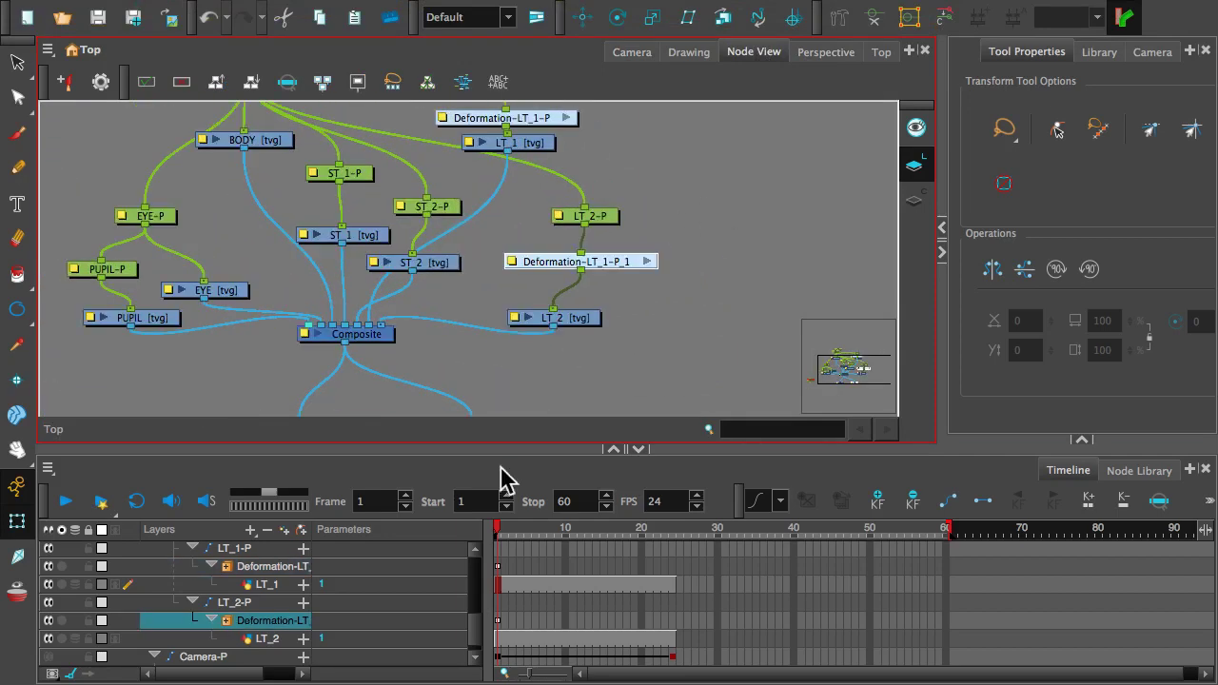
pyautogui.click(255, 568)
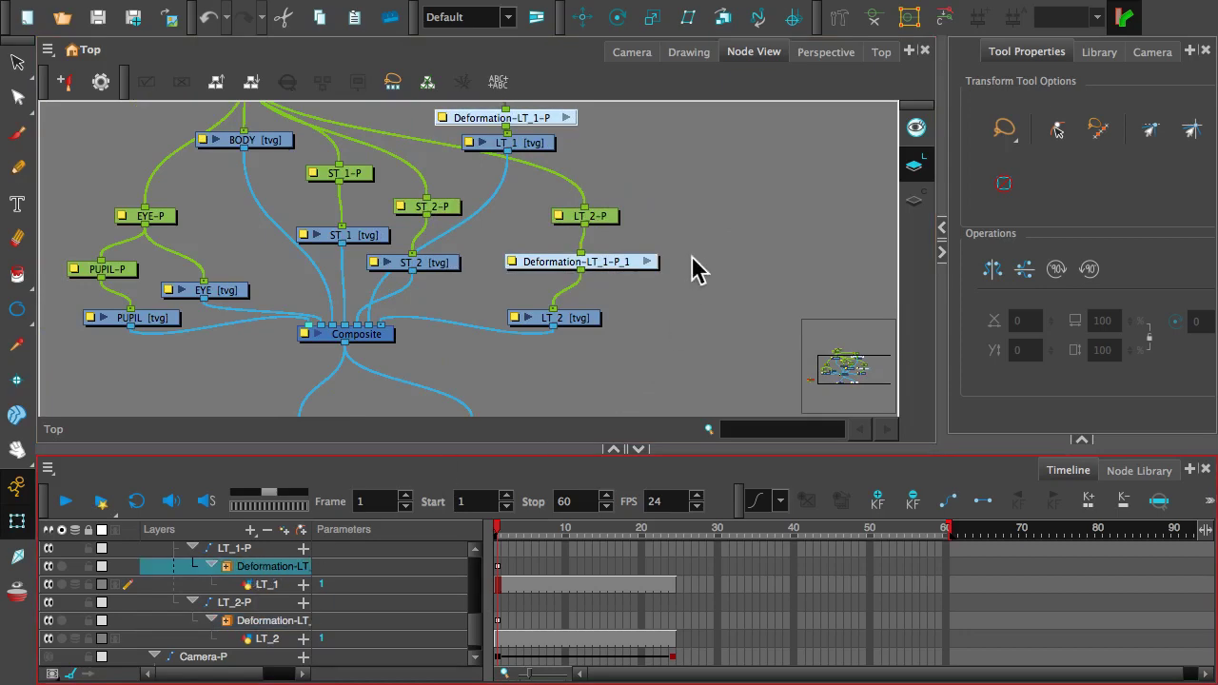
pyautogui.scroll(3, 701, 268)
pyautogui.scroll(-3, 714, 219)
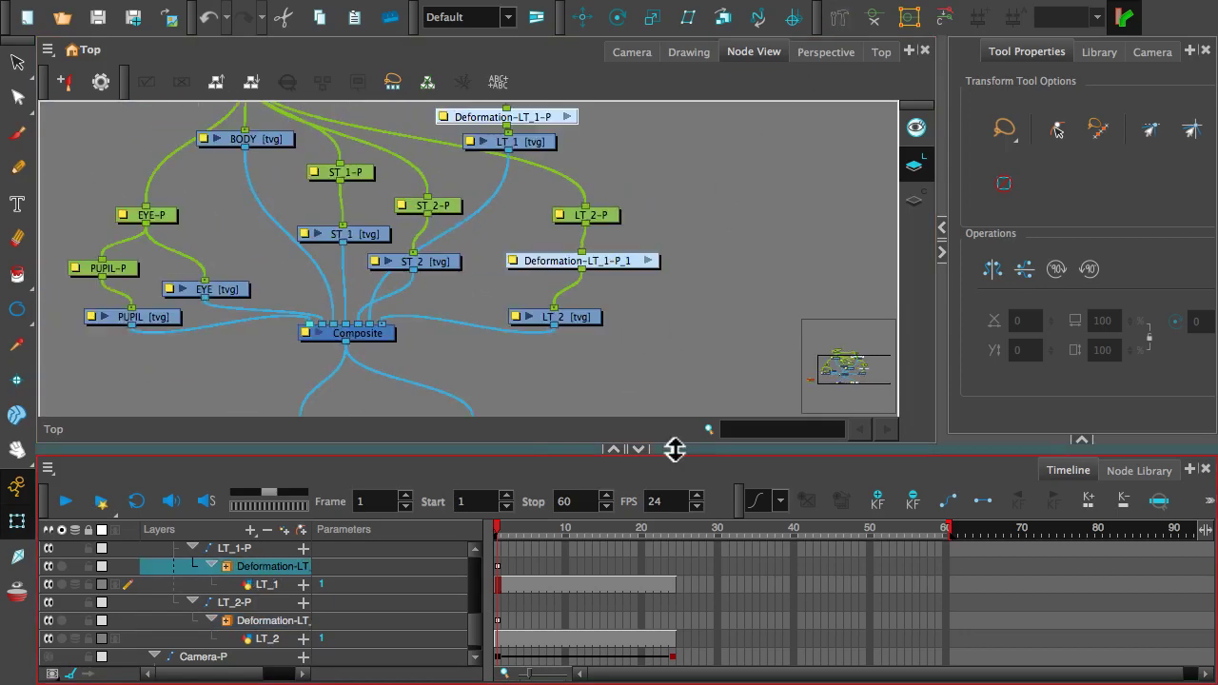
pyautogui.click(250, 620)
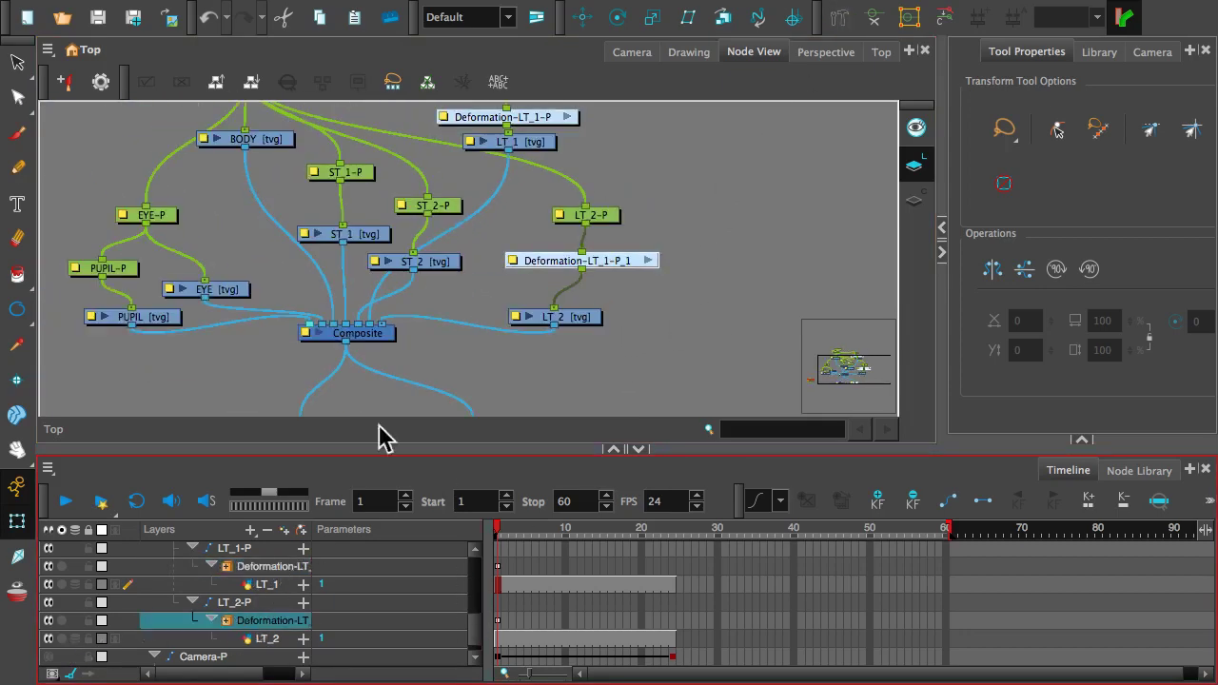
pyautogui.scroll(1, 586, 224)
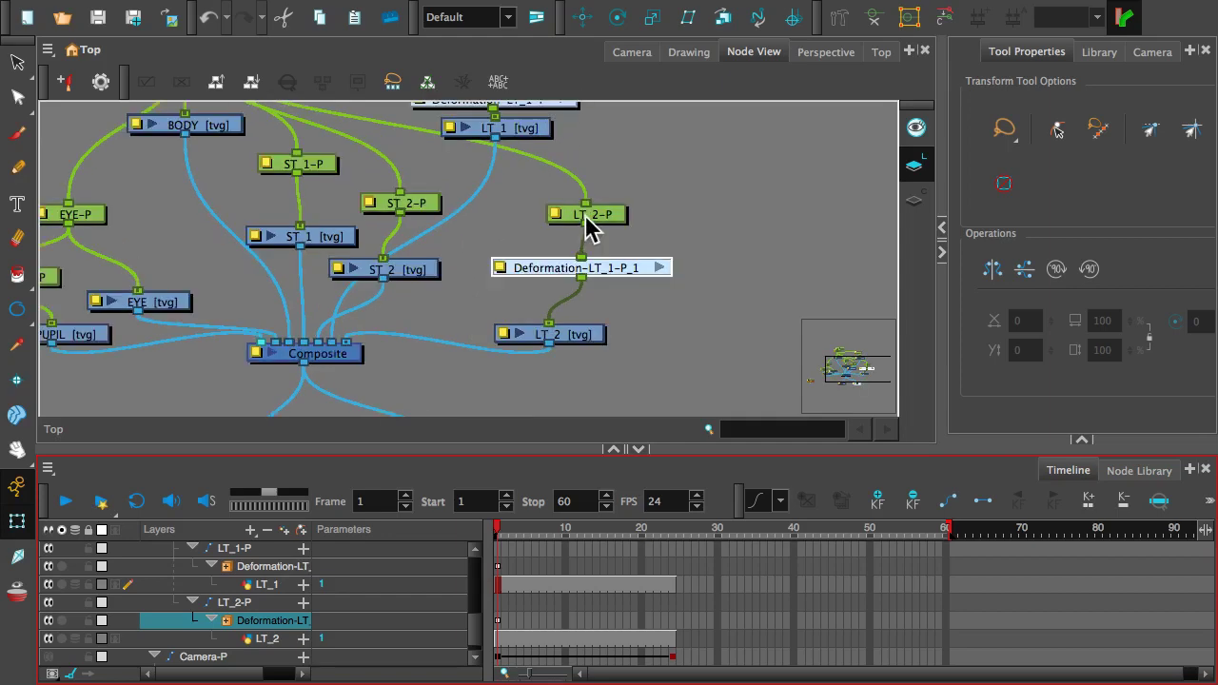
pyautogui.scroll(-3, 585, 224)
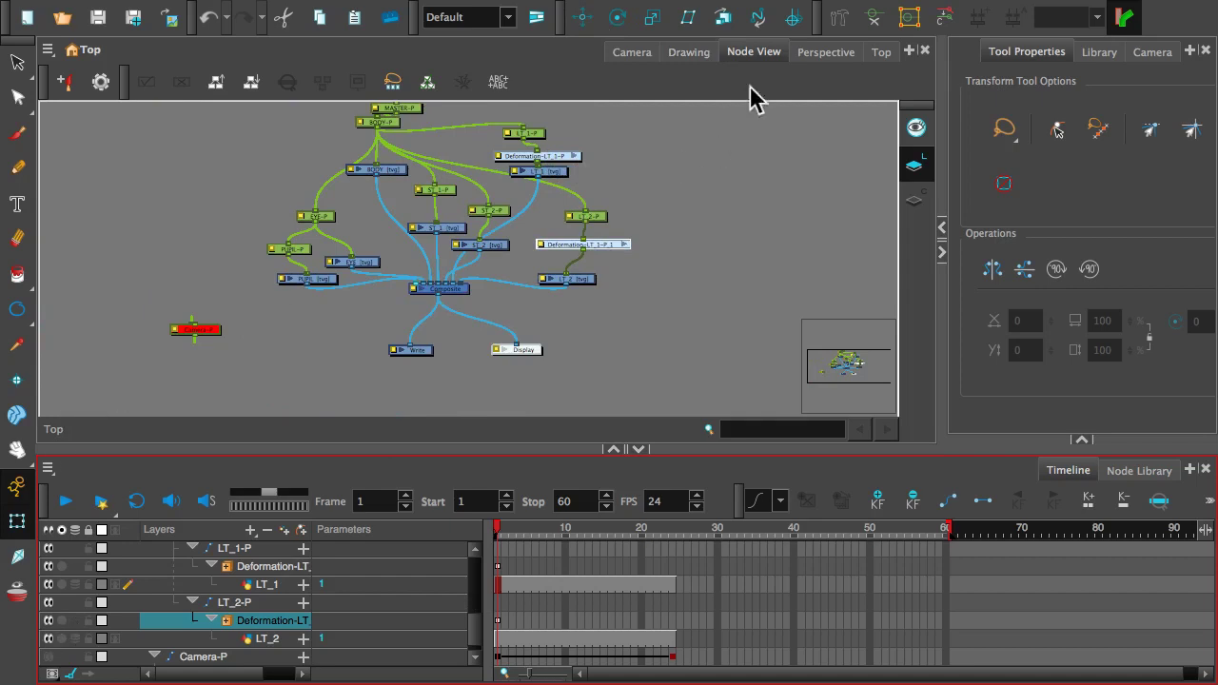
# - Try bending the LT_1 chain upward in the Camera view to test which tentacles follow it, and undo the recent pose changes
pyautogui.click(632, 53)
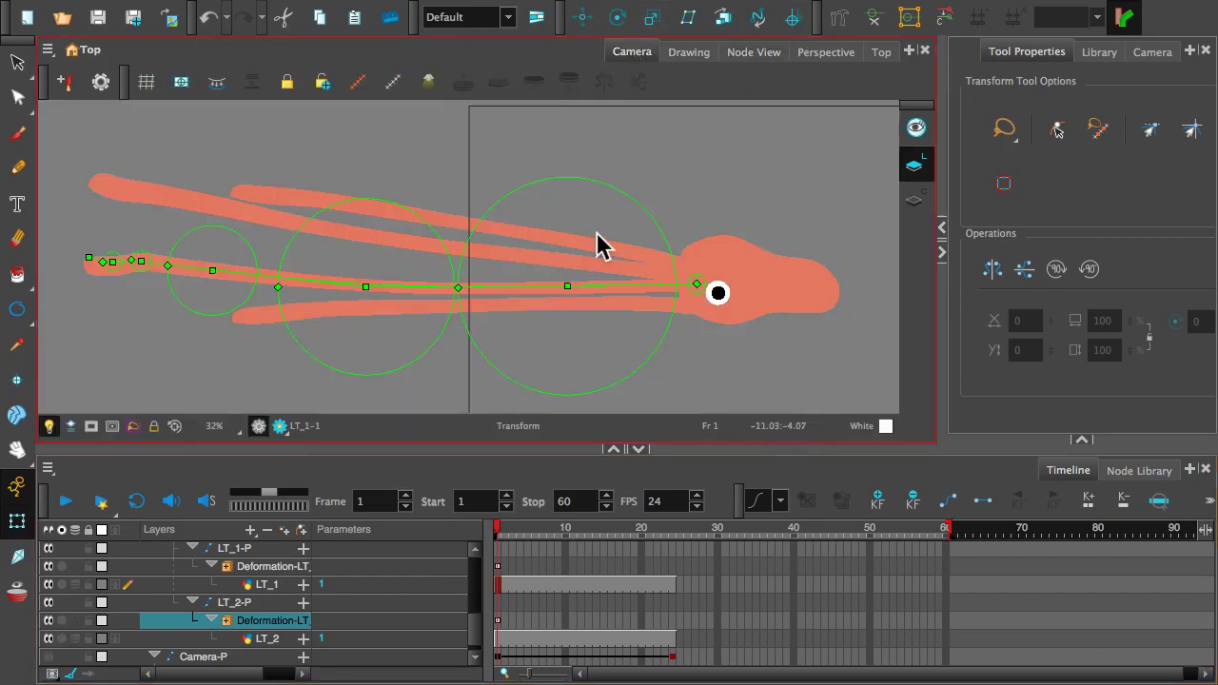
pyautogui.moveTo(518, 288)
pyautogui.mouseDown()
pyautogui.moveTo(527, 322)
pyautogui.moveTo(505, 248)
pyautogui.moveTo(501, 277)
pyautogui.moveTo(511, 263)
pyautogui.mouseUp()
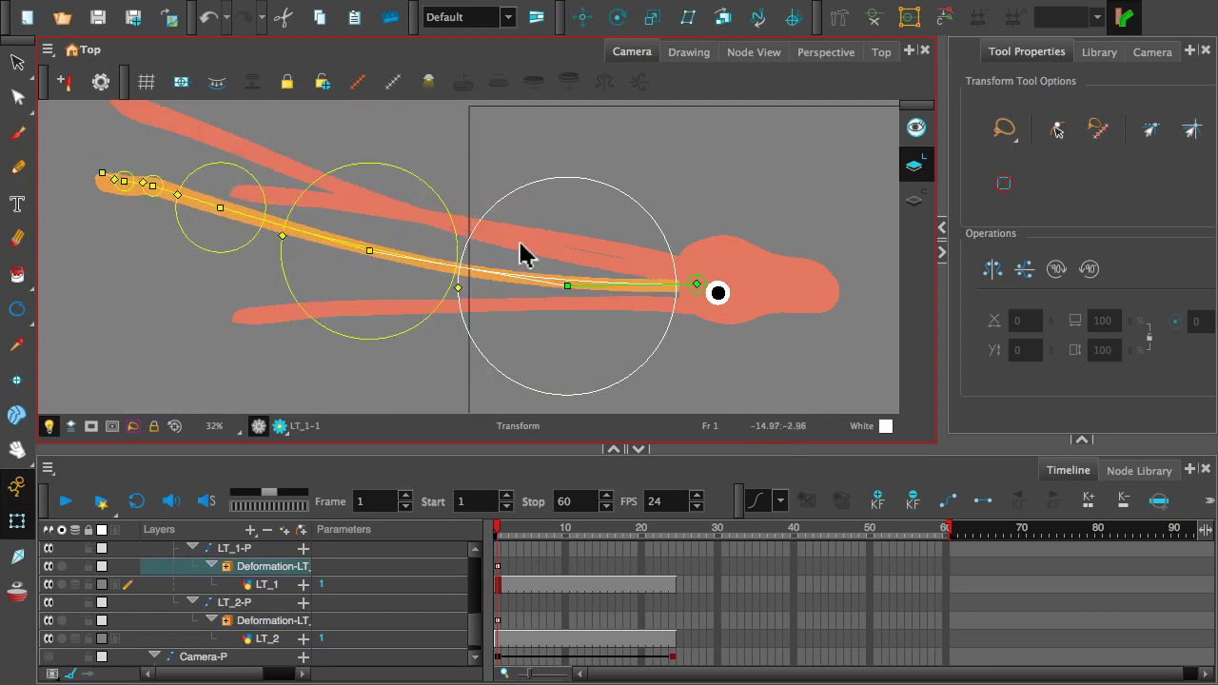
pyautogui.hotkey('ctrl', 'z')
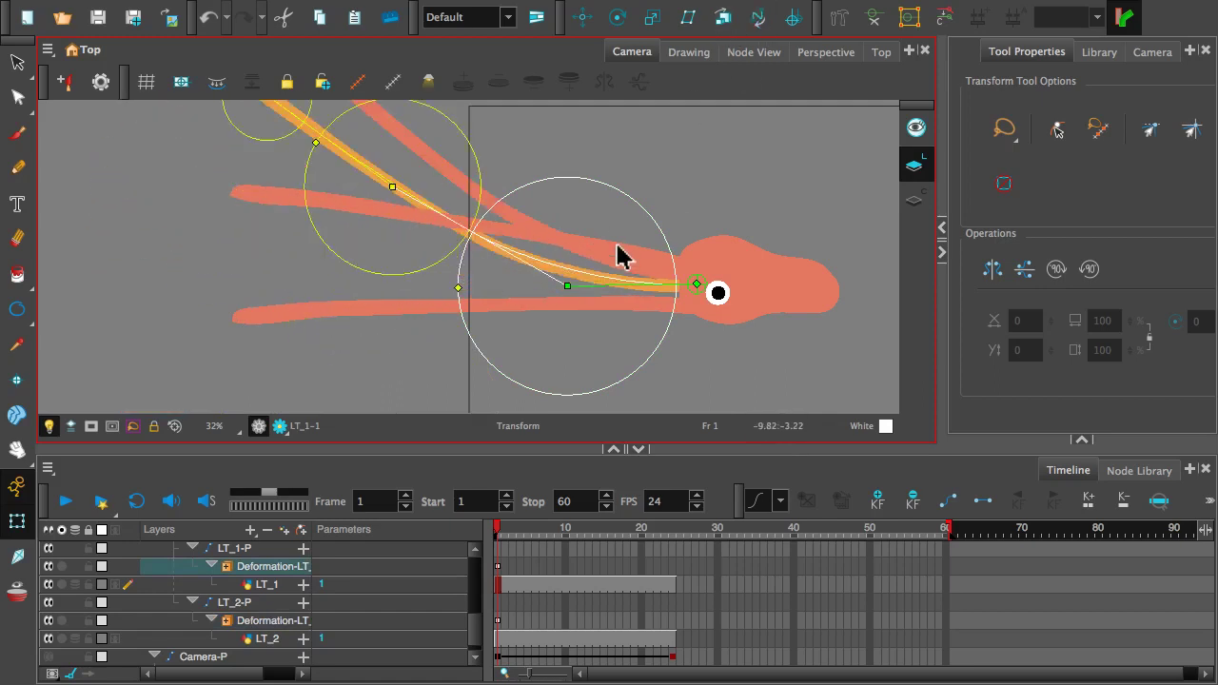
pyautogui.hotkey('ctrl', 'z')
pyautogui.hotkey('ctrl', 'z')
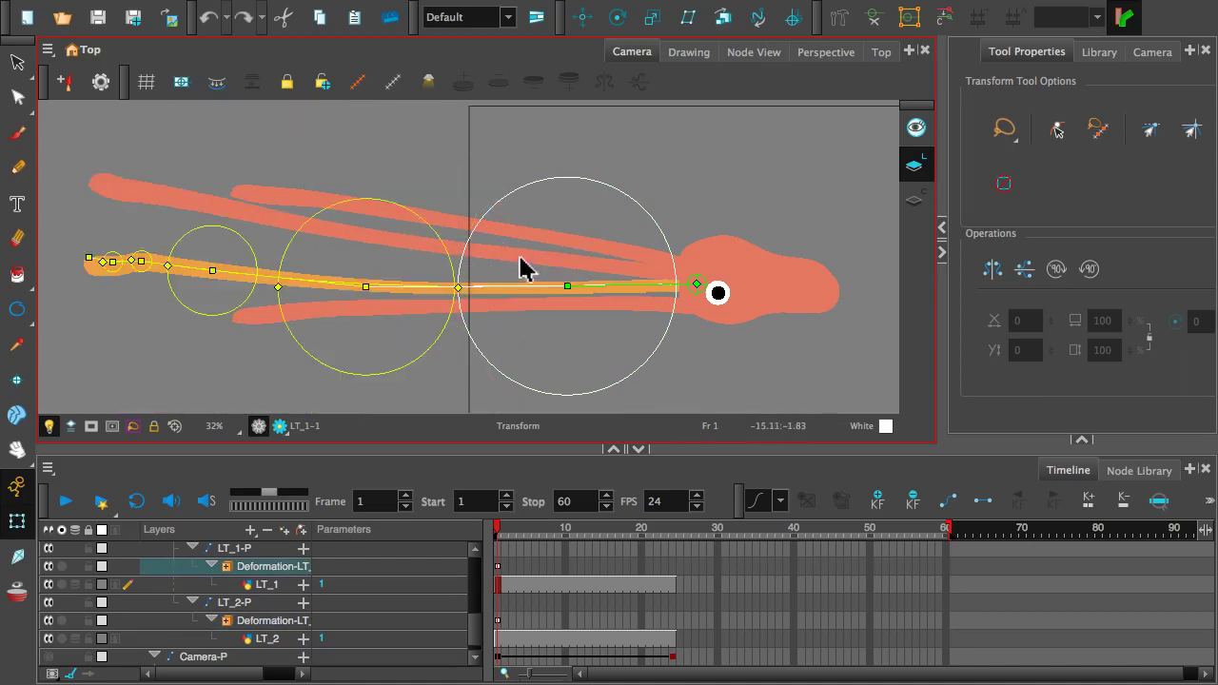
pyautogui.hotkey('ctrl', 'z')
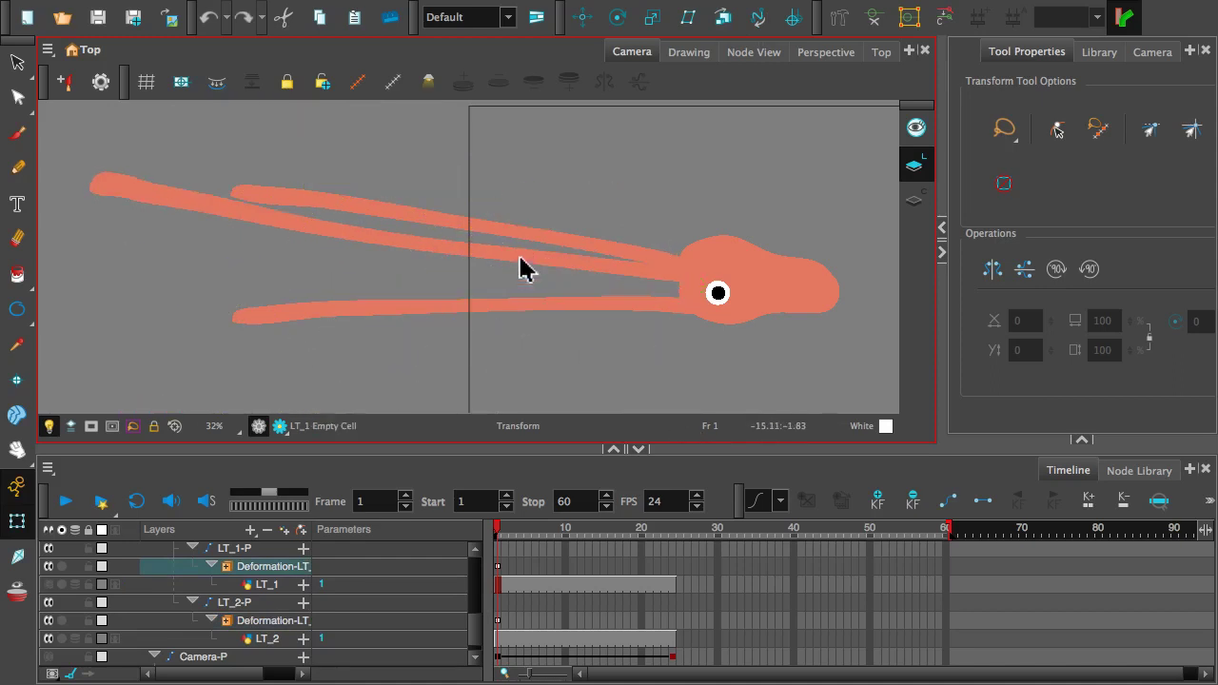
# - Locate the LT_1 drawing's node in the Node View and make the LT_1 drawing visible again
pyautogui.click(263, 621)
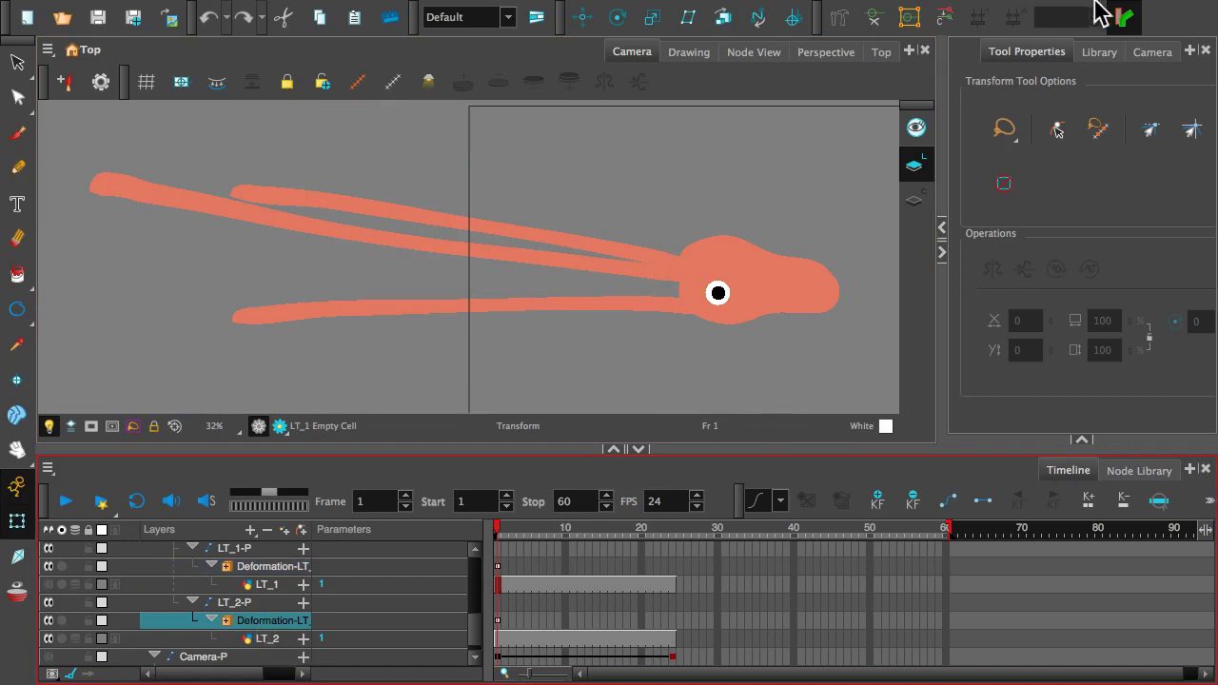
pyautogui.click(740, 54)
pyautogui.click(551, 172)
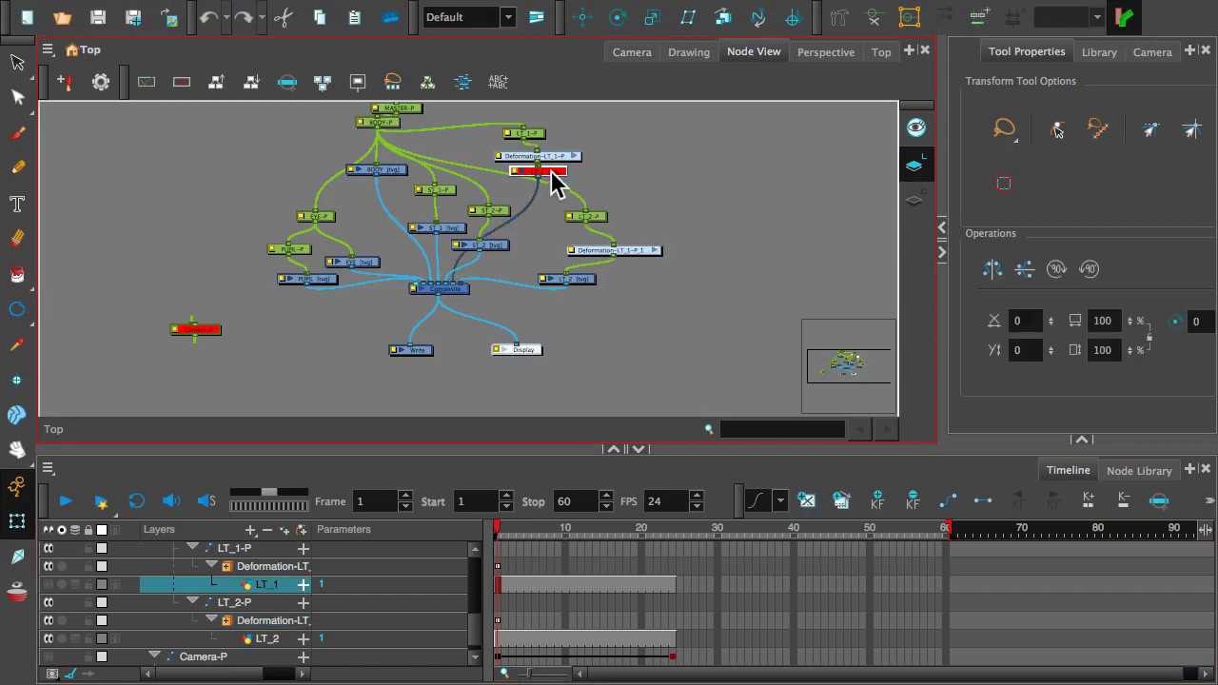
pyautogui.click(47, 584)
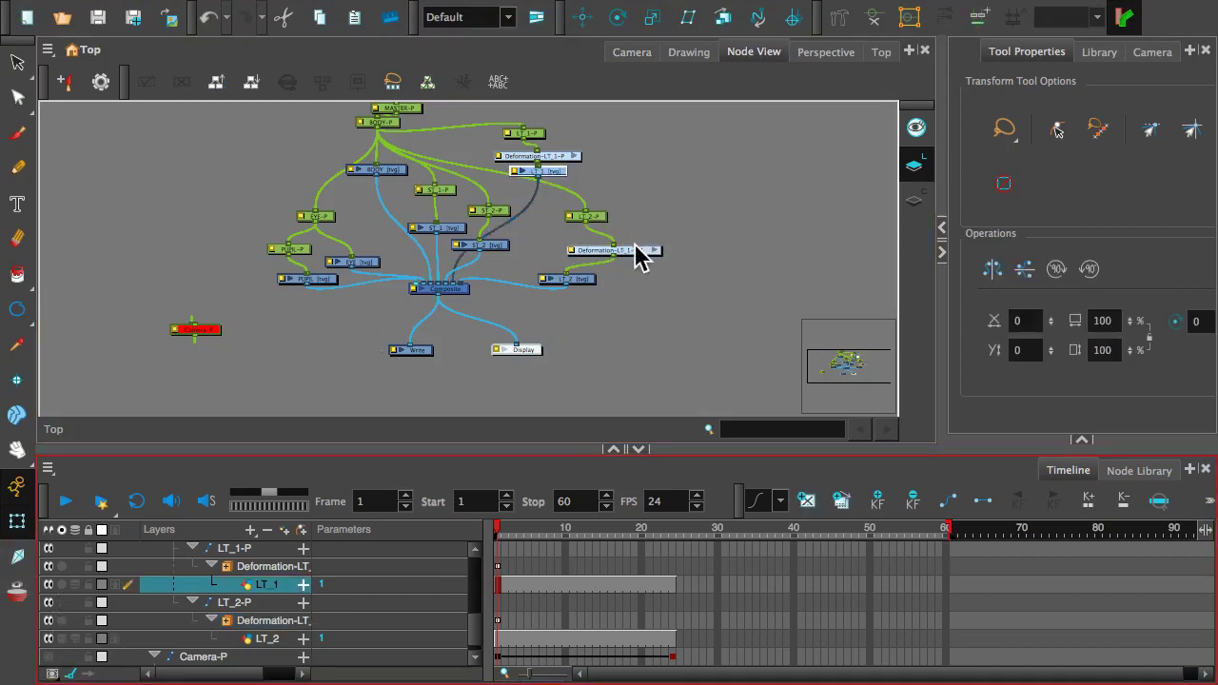
# - Detach the Deformation-LT_1-P_1 node from between the LT_2-P peg and the LT_2 drawing, and delete it
pyautogui.moveTo(636, 246); pyautogui.dragTo(630, 236)
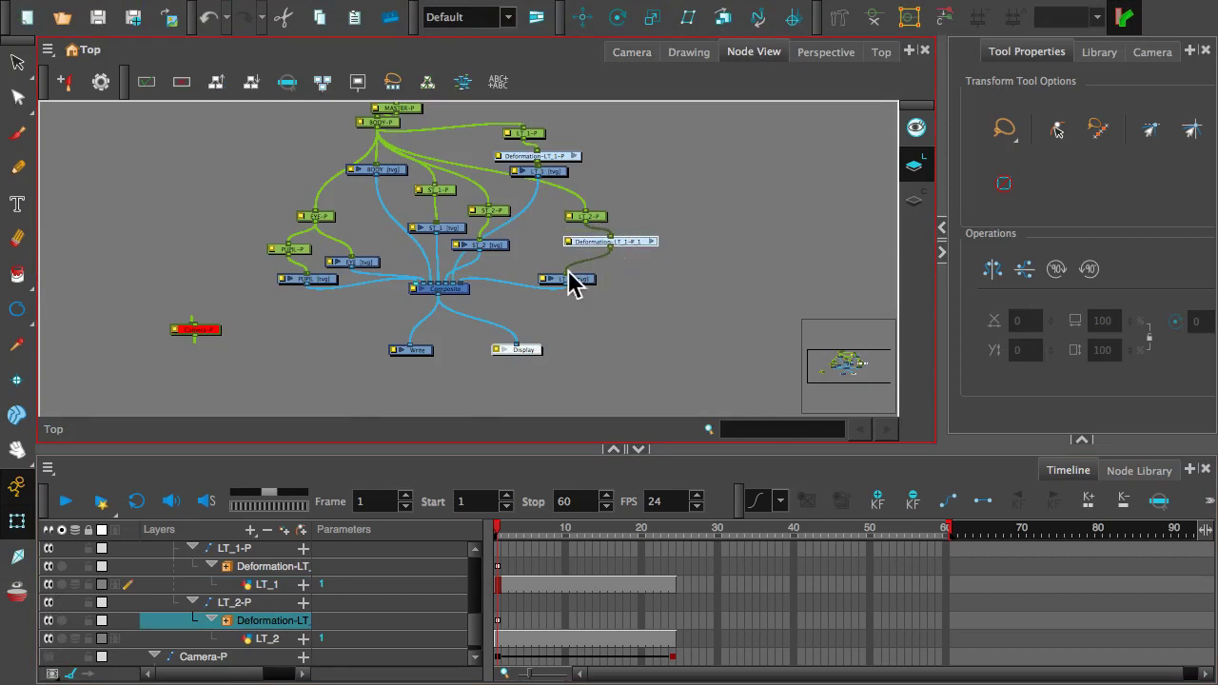
pyautogui.moveTo(573, 265); pyautogui.dragTo(657, 259)
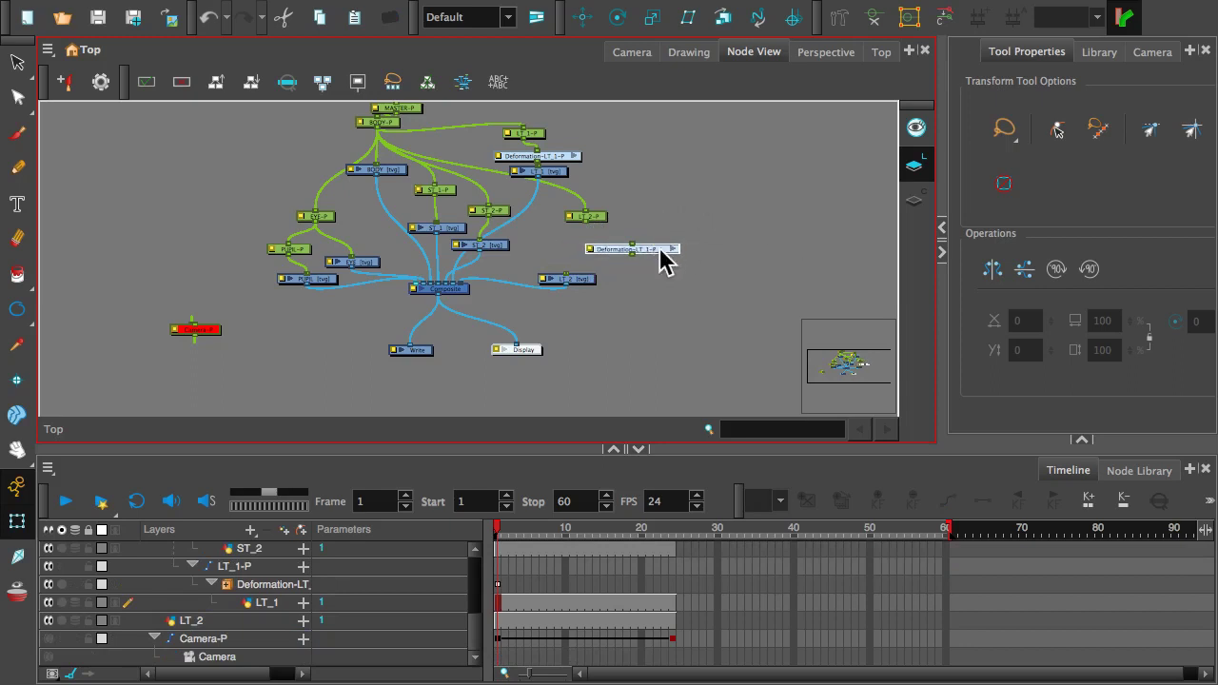
pyautogui.rightClick(658, 251)
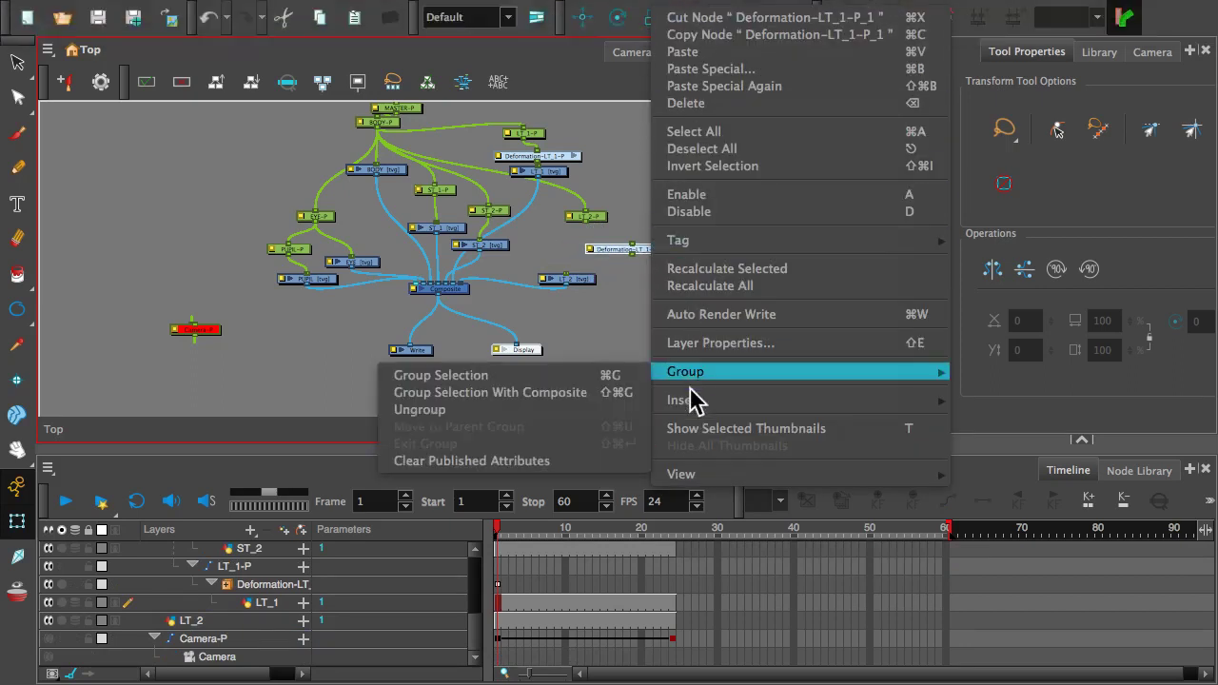
pyautogui.click(699, 103)
# - Connect the LT_2-P peg directly to the LT_2 drawing and return to the Camera view
pyautogui.scroll(3, 631, 264)
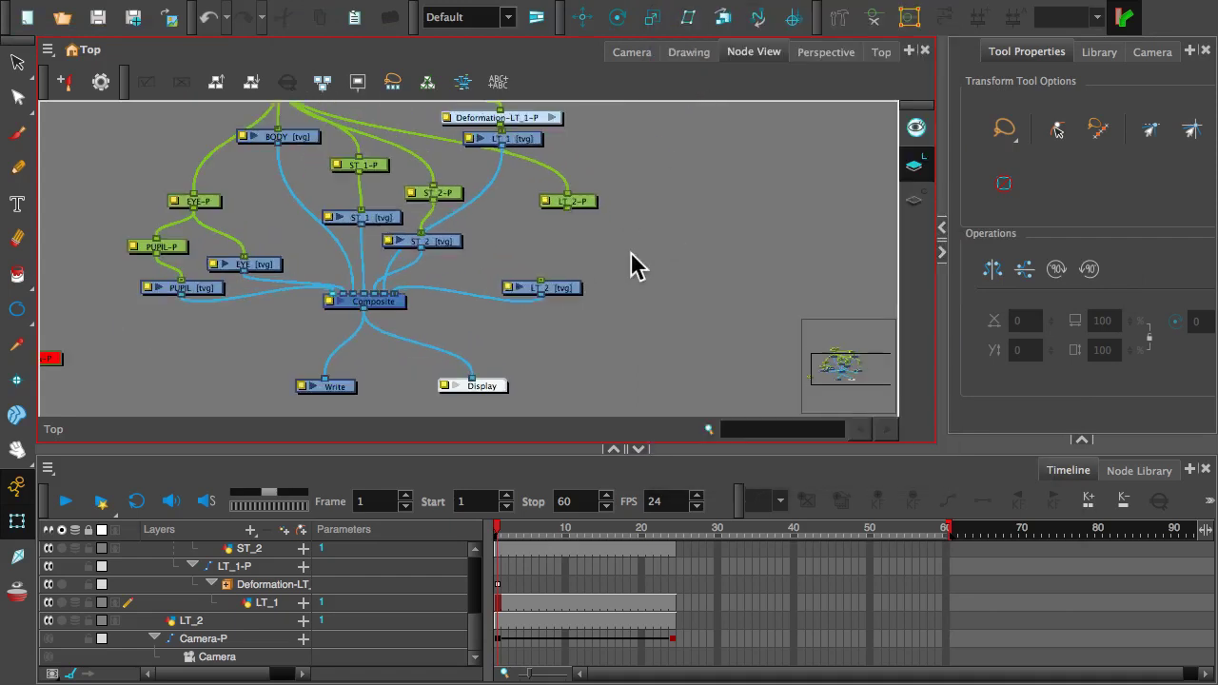
pyautogui.moveTo(578, 197); pyautogui.dragTo(524, 289)
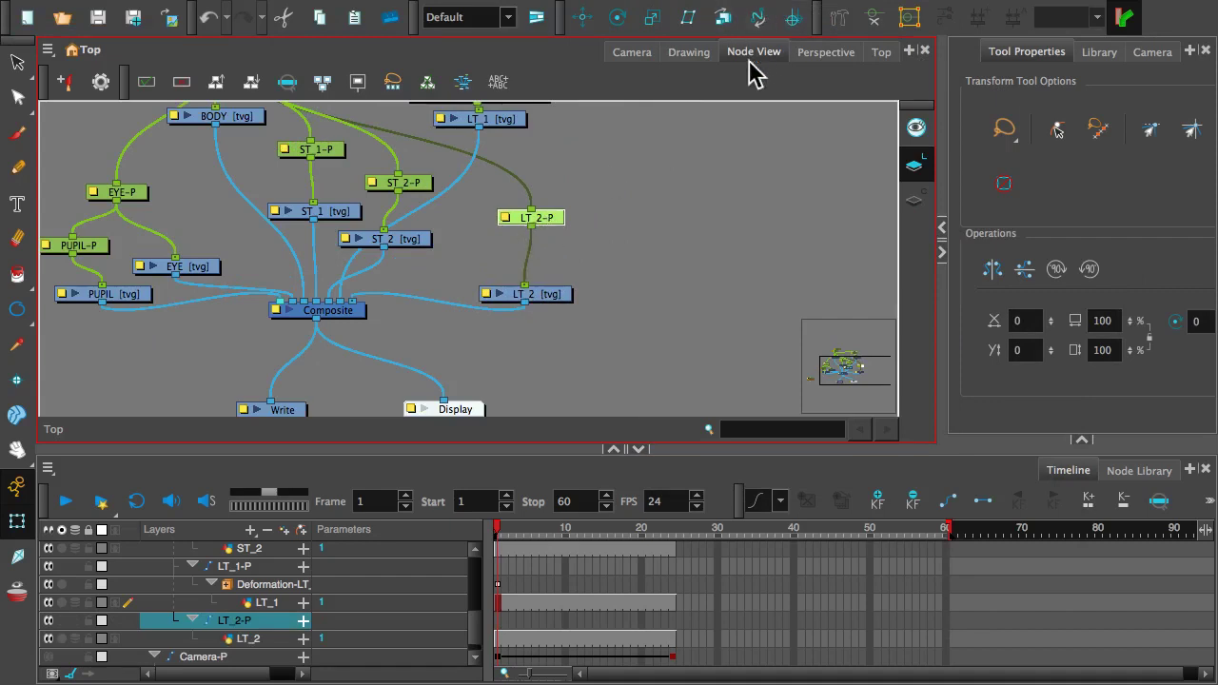
pyautogui.click(633, 53)
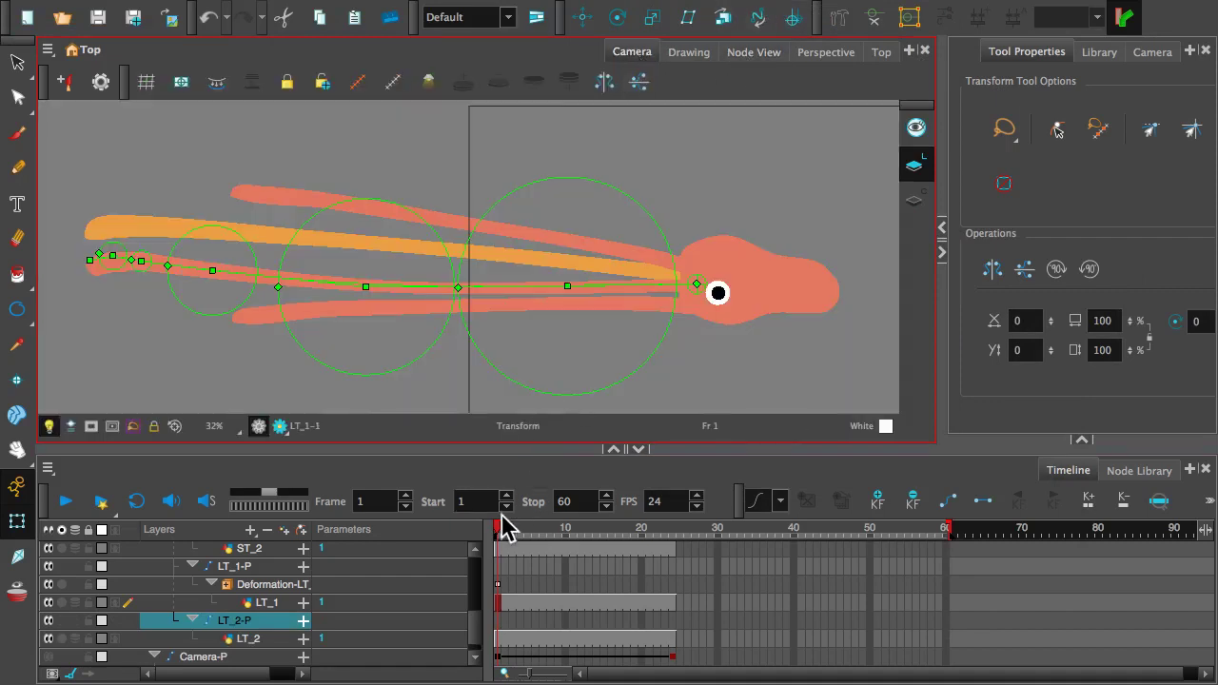
# - Scrub the timeline to frame 23 with the LT_1 deformation selected to check how the tentacles move
pyautogui.moveTo(502, 535); pyautogui.dragTo(582, 526)
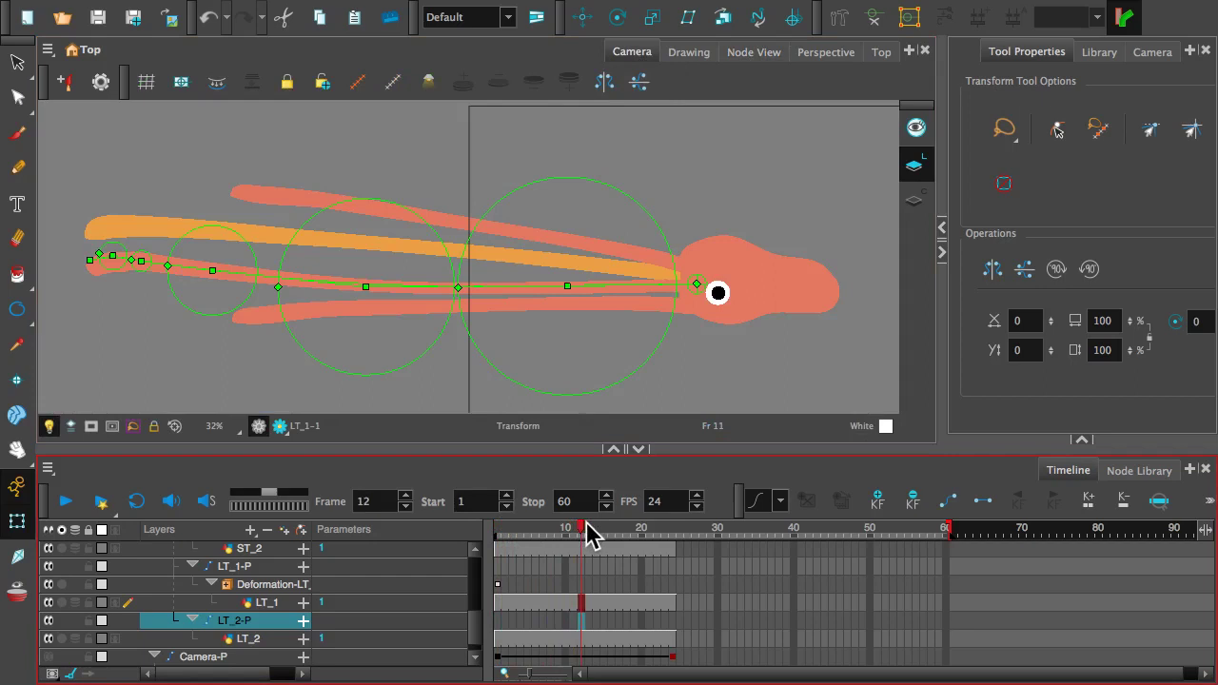
pyautogui.click(259, 586)
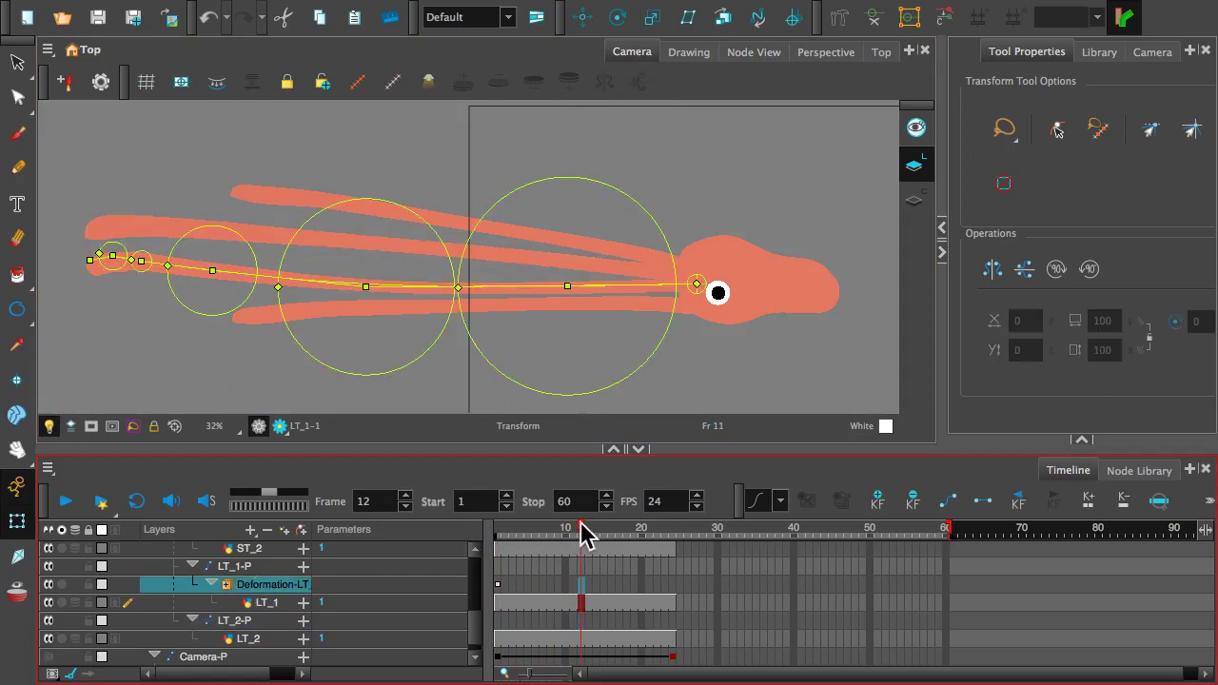
pyautogui.moveTo(582, 530); pyautogui.dragTo(666, 530)
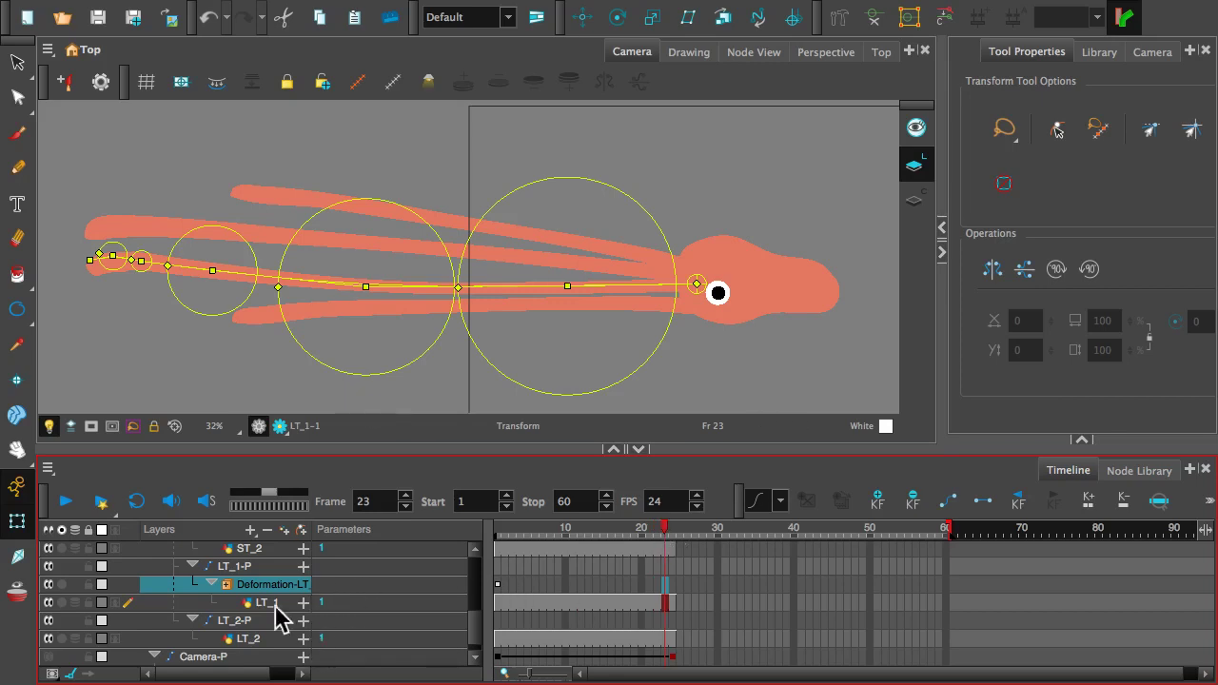
# - Build a six-bone deformation chain for the LT_2-P peg, running along the tentacle from its base at the head to its tip
pyautogui.click(243, 621)
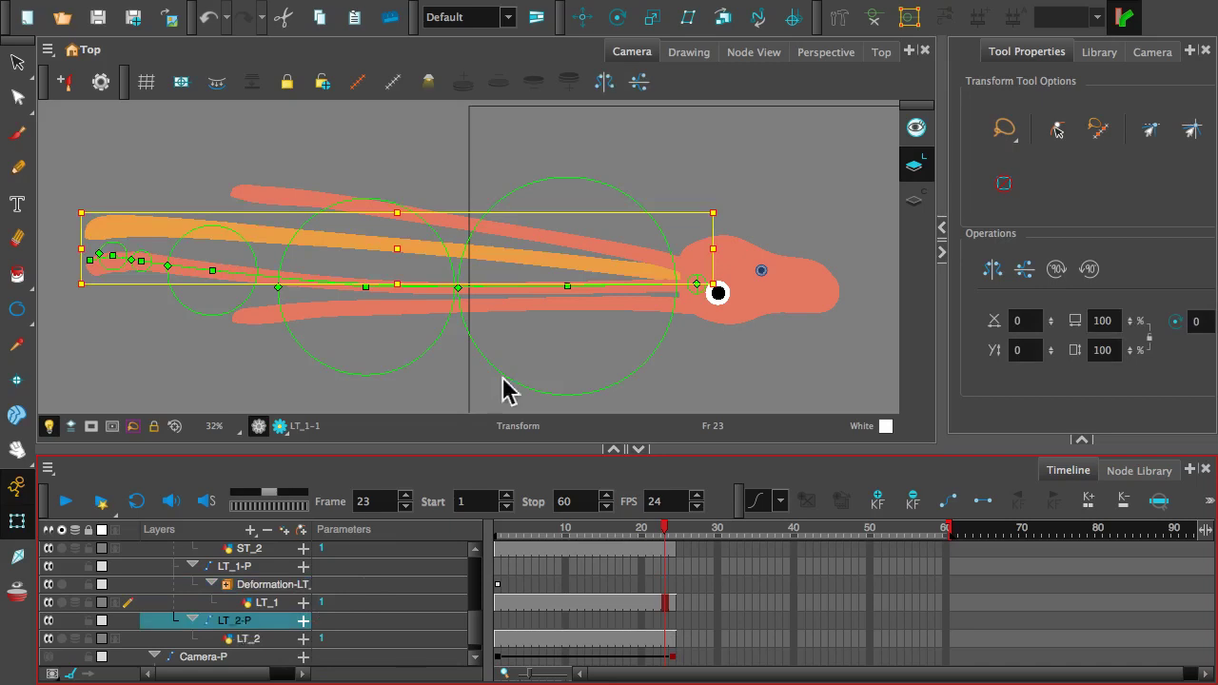
pyautogui.click(840, 17)
pyautogui.click(874, 17)
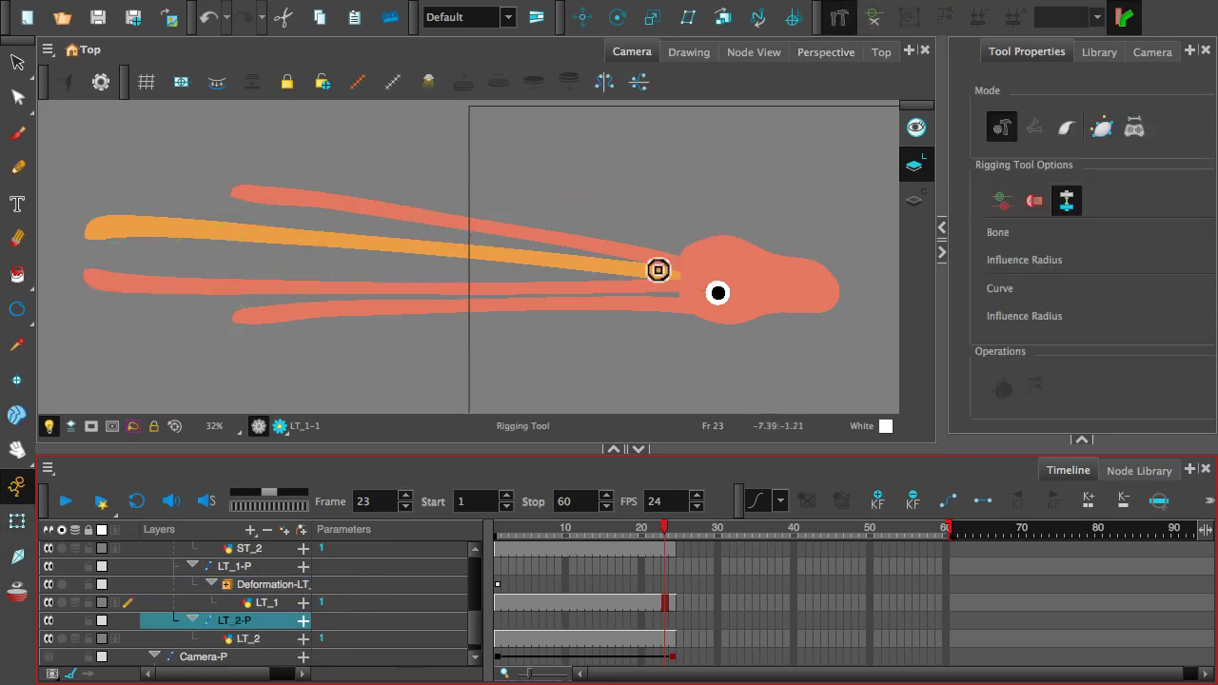
pyautogui.moveTo(693, 278); pyautogui.dragTo(507, 255)
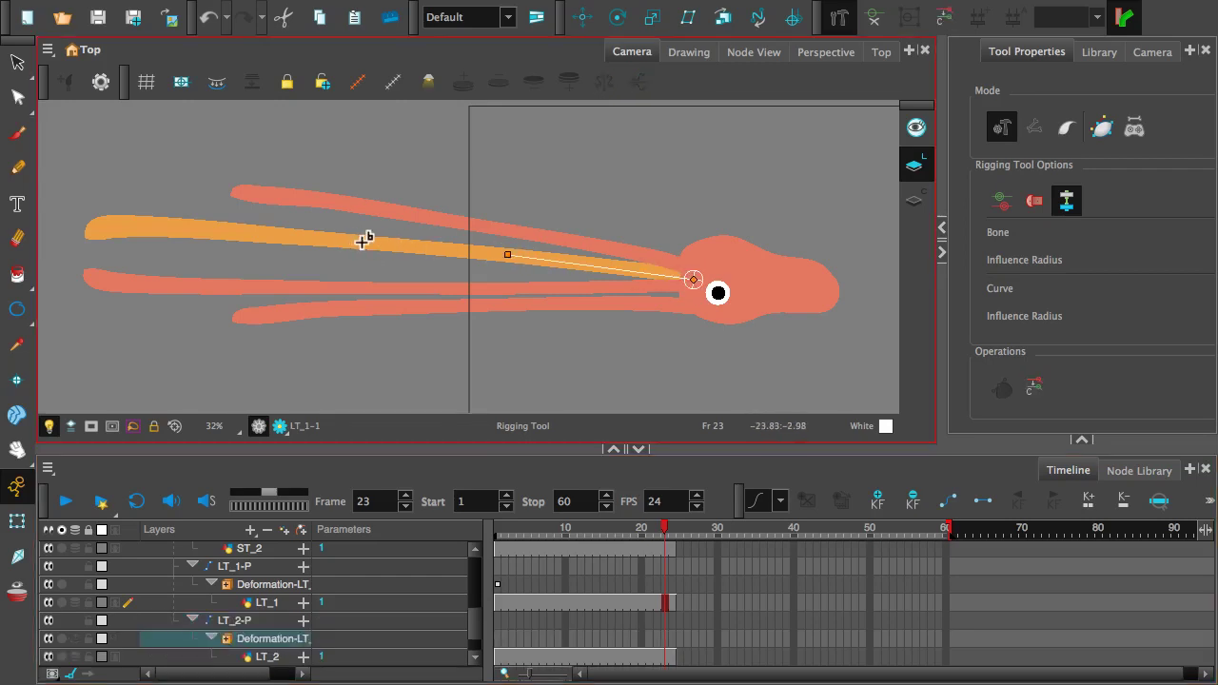
pyautogui.click(369, 240)
pyautogui.click(237, 230)
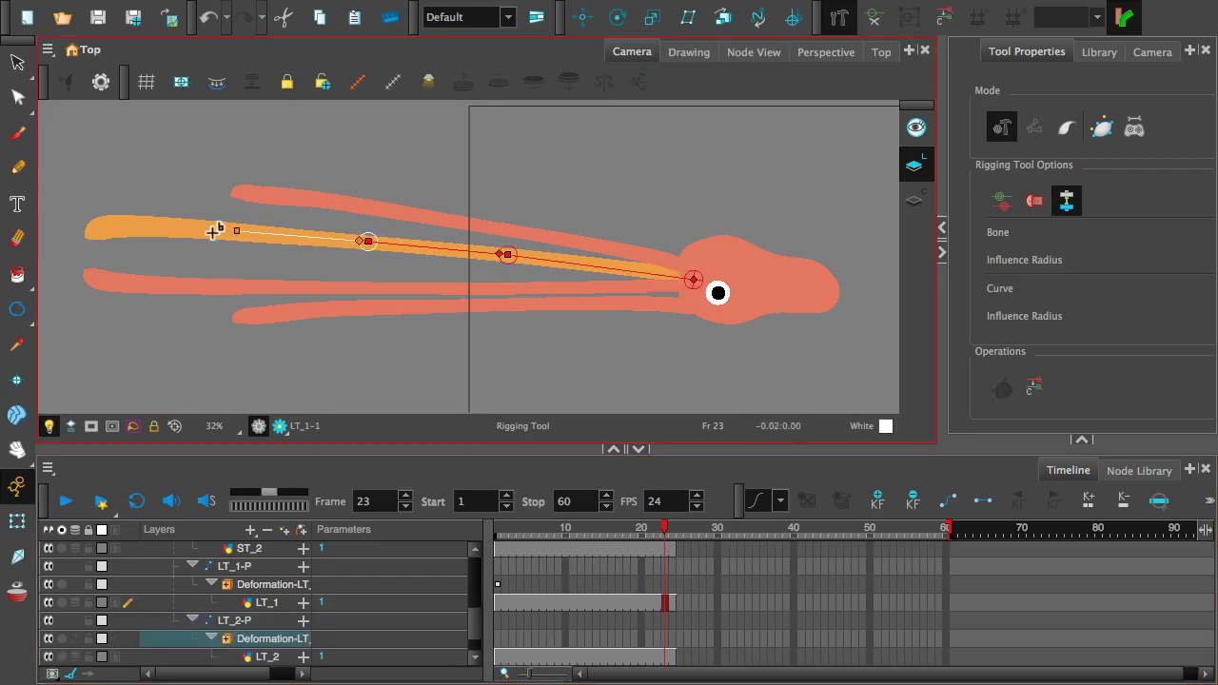
pyautogui.click(169, 226)
pyautogui.click(116, 227)
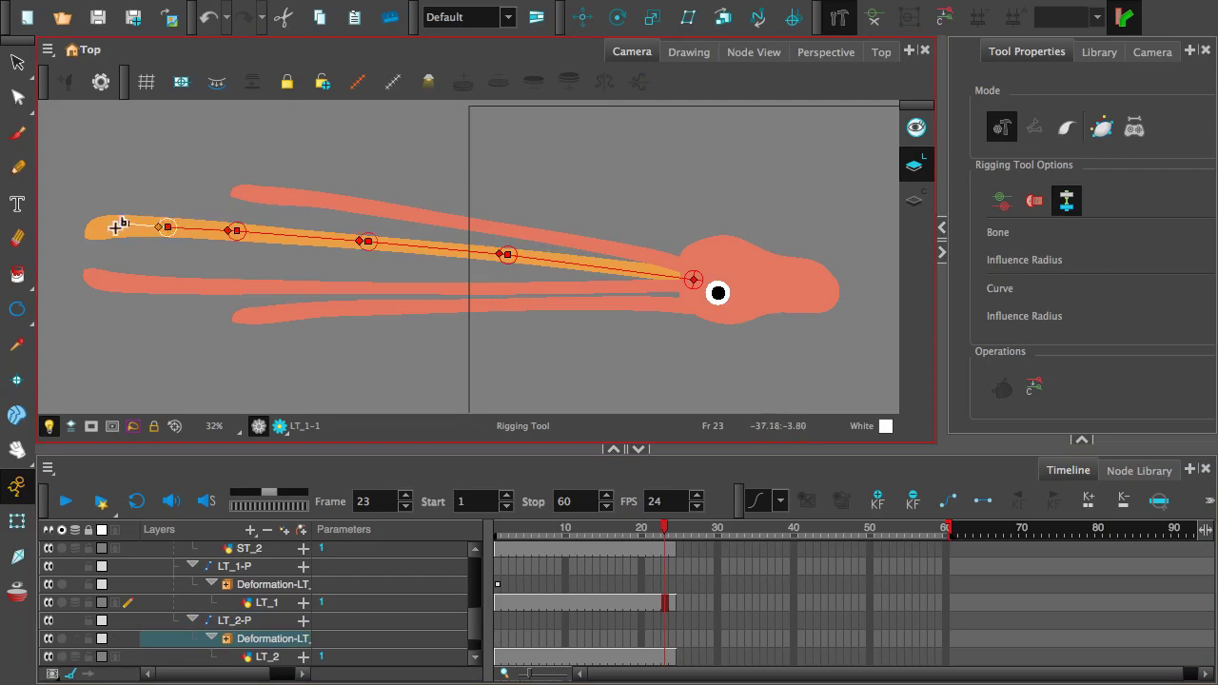
pyautogui.click(94, 226)
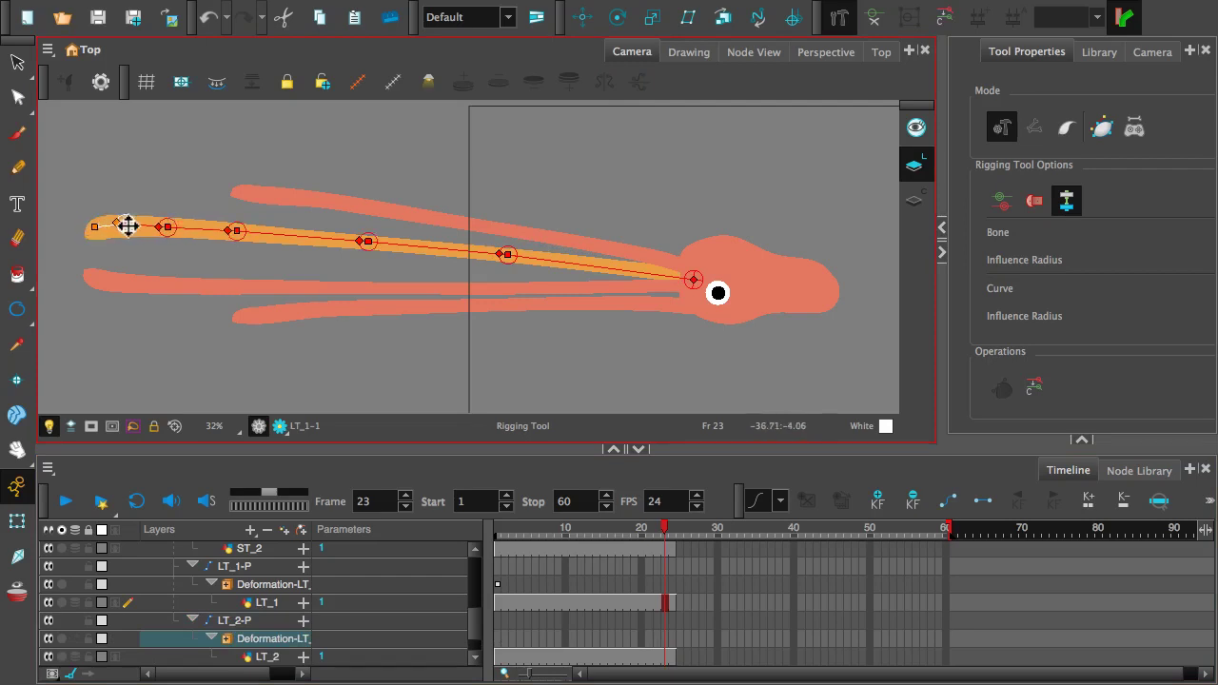
# - Adjust the LT_2 chain's tip joints and enlarge the articulation radii along the tentacle, making them smaller toward the tip
pyautogui.click(126, 225)
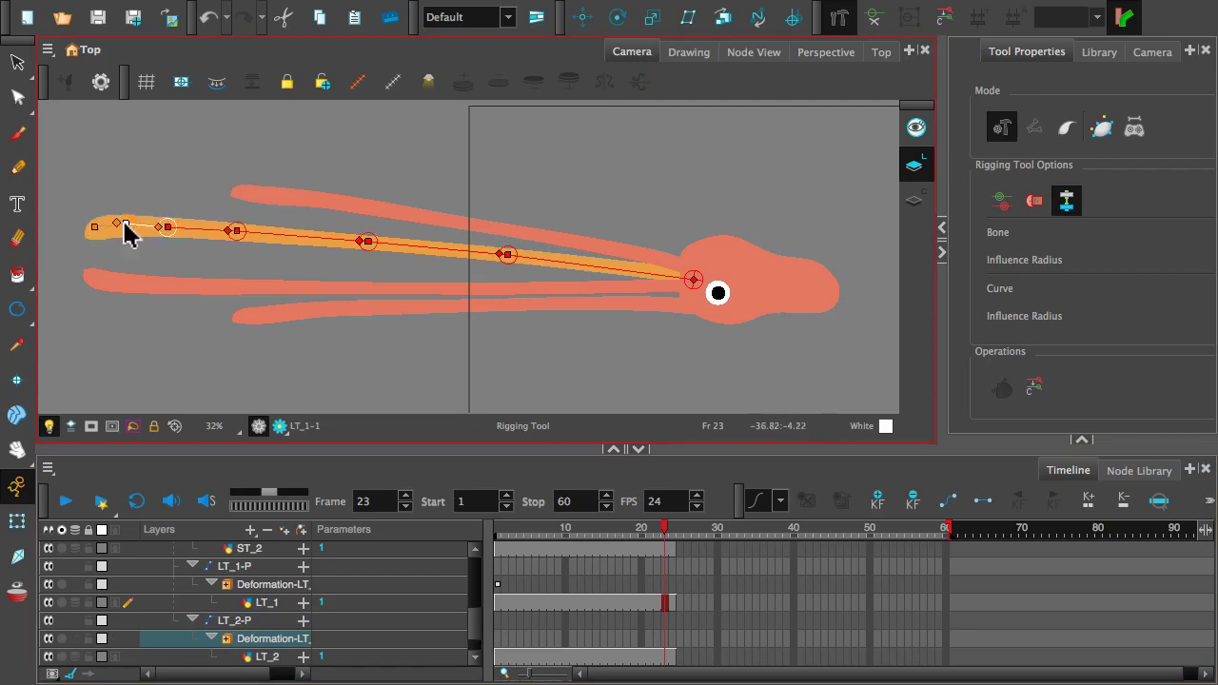
pyautogui.click(492, 252)
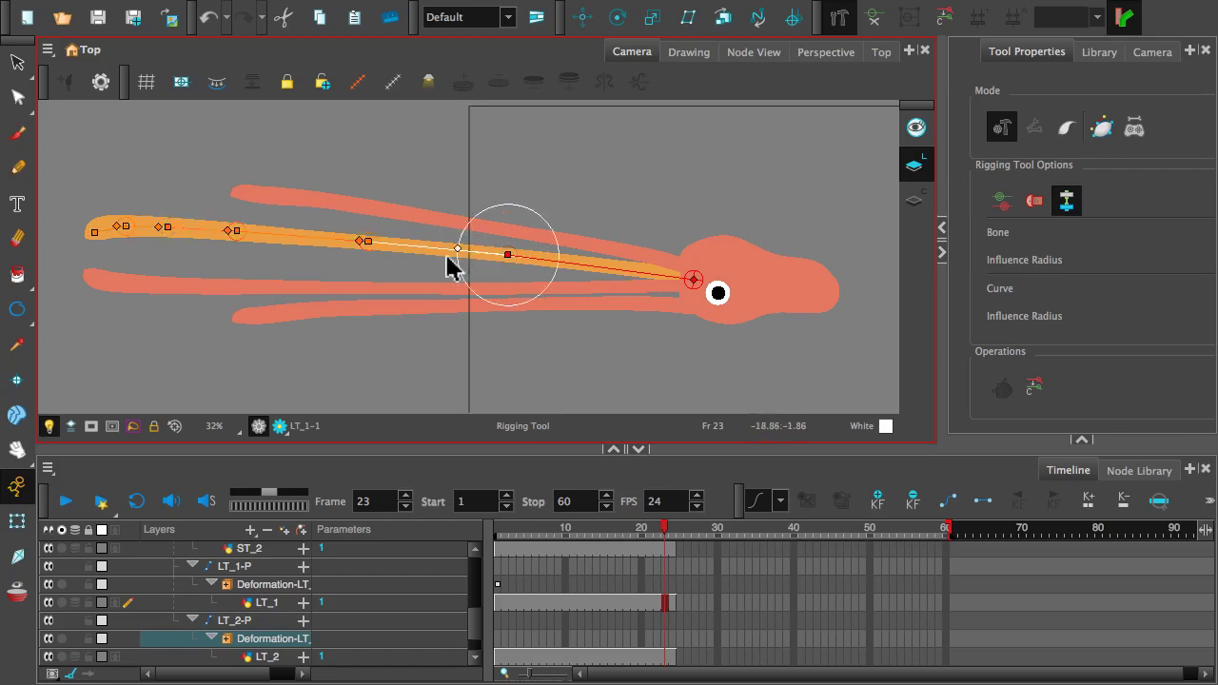
pyautogui.moveTo(505, 255); pyautogui.dragTo(298, 255)
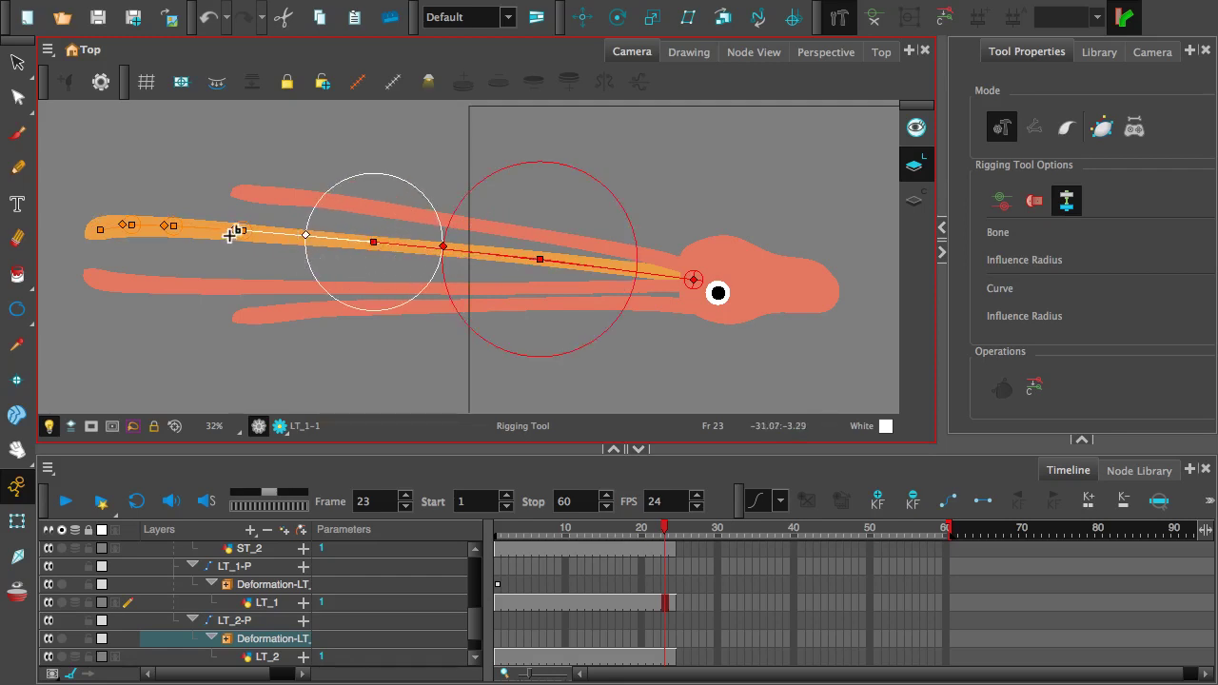
pyautogui.moveTo(230, 230); pyautogui.dragTo(146, 229)
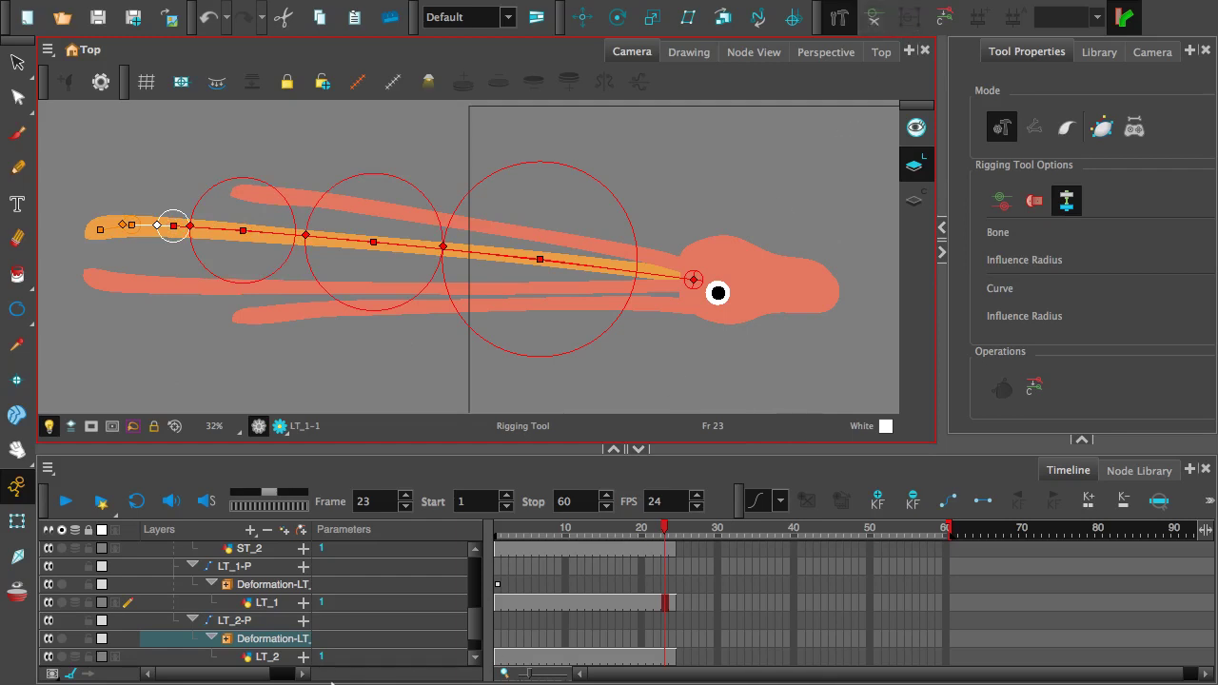
# - Try posing the LT_1 tentacle at frame 7 by rotating its middle and tip bones so it lies straighter
pyautogui.click(18, 522)
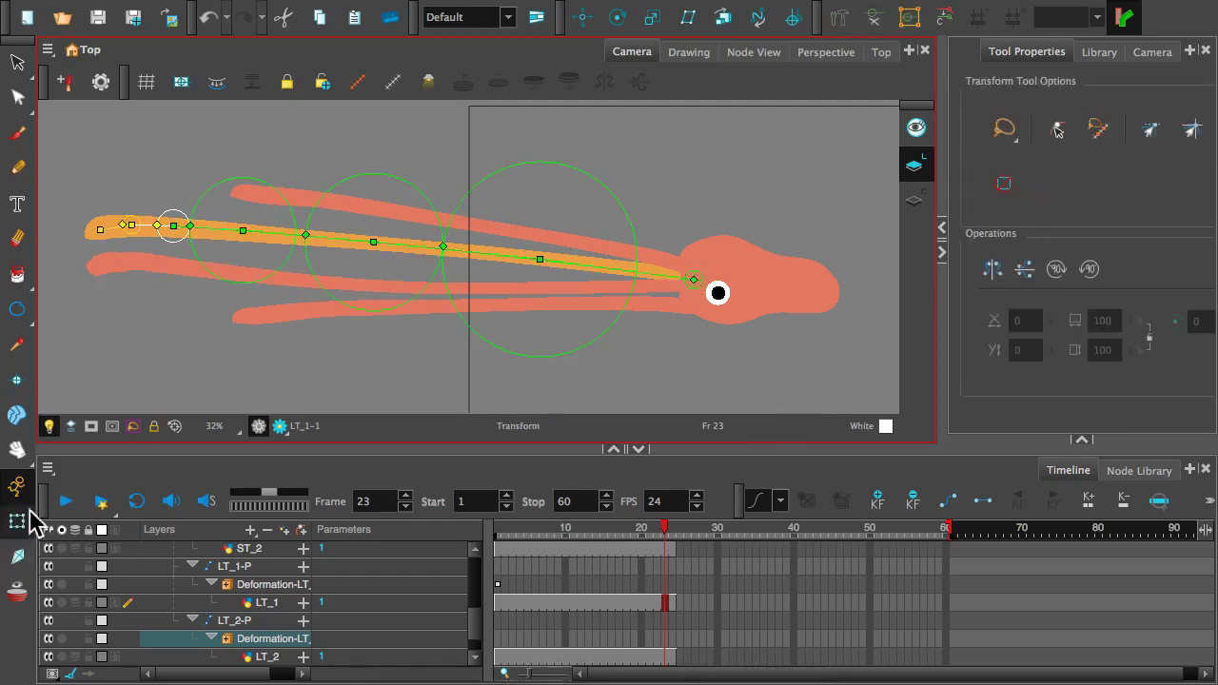
pyautogui.moveTo(666, 535); pyautogui.dragTo(543, 536)
pyautogui.click(262, 585)
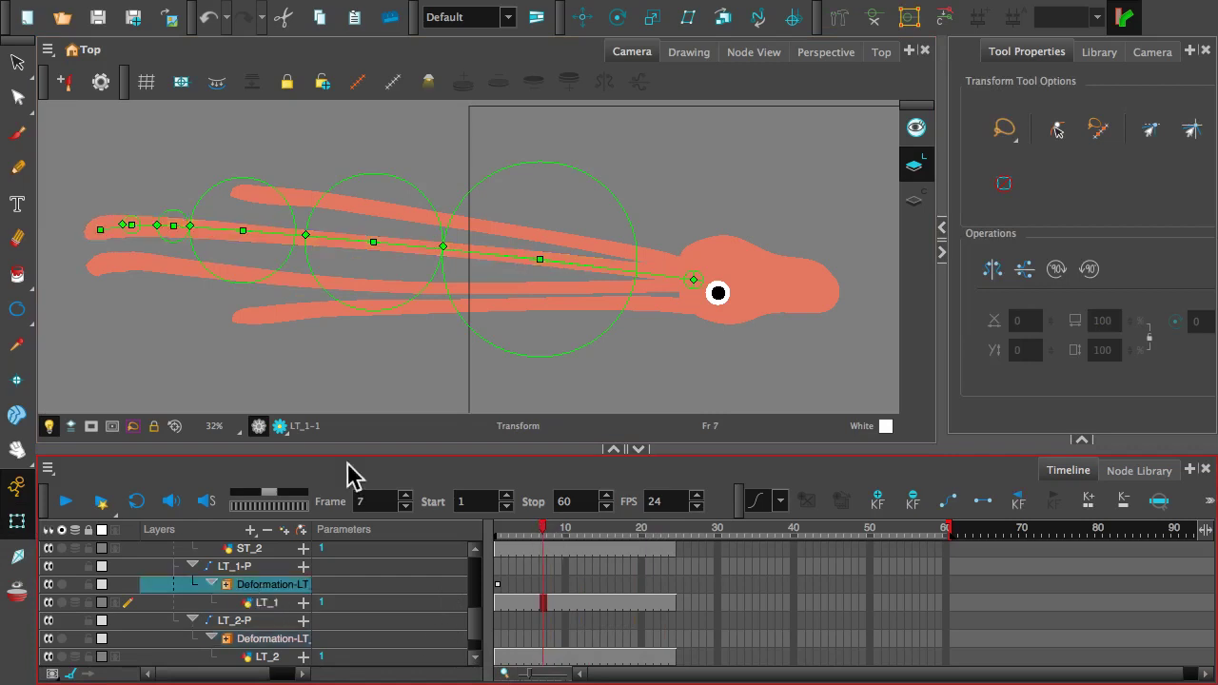
pyautogui.click(876, 17)
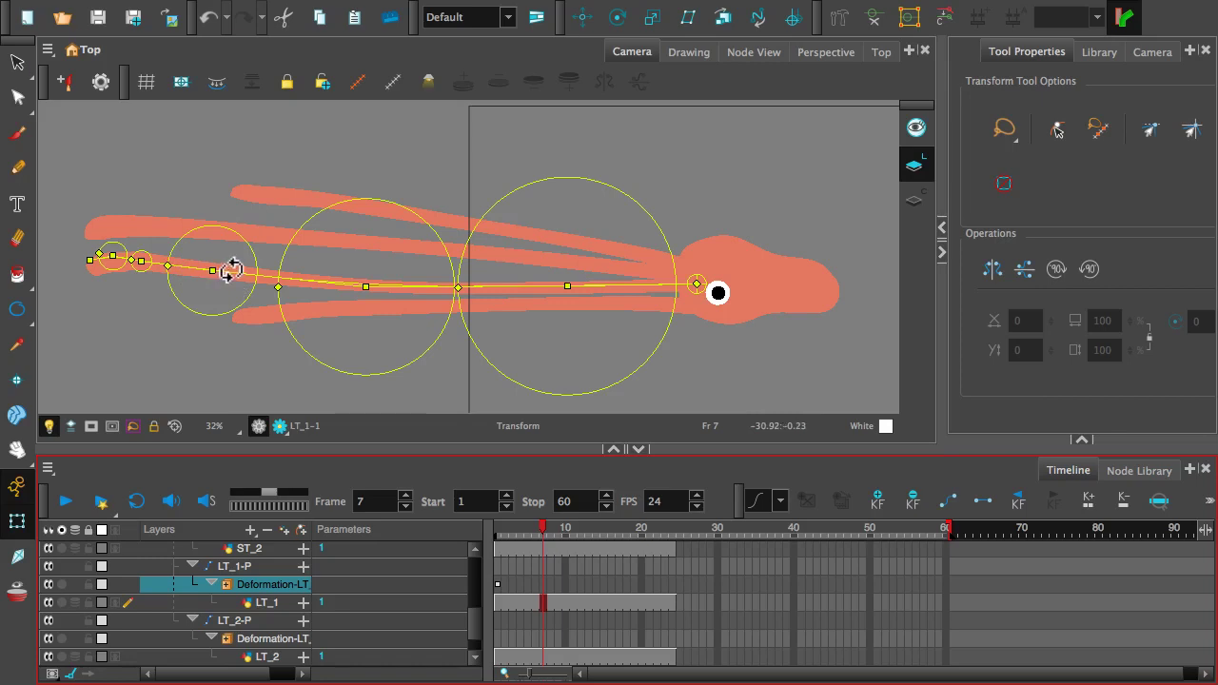
pyautogui.moveTo(233, 269); pyautogui.dragTo(228, 291)
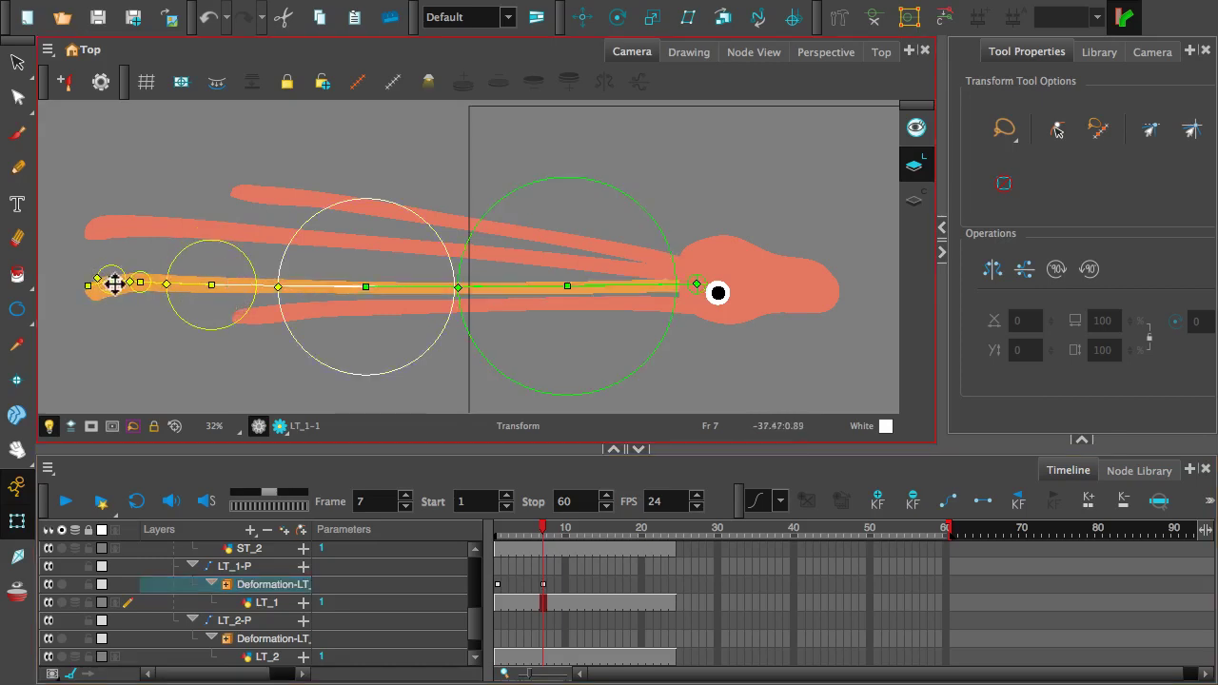
pyautogui.moveTo(118, 279); pyautogui.dragTo(90, 293)
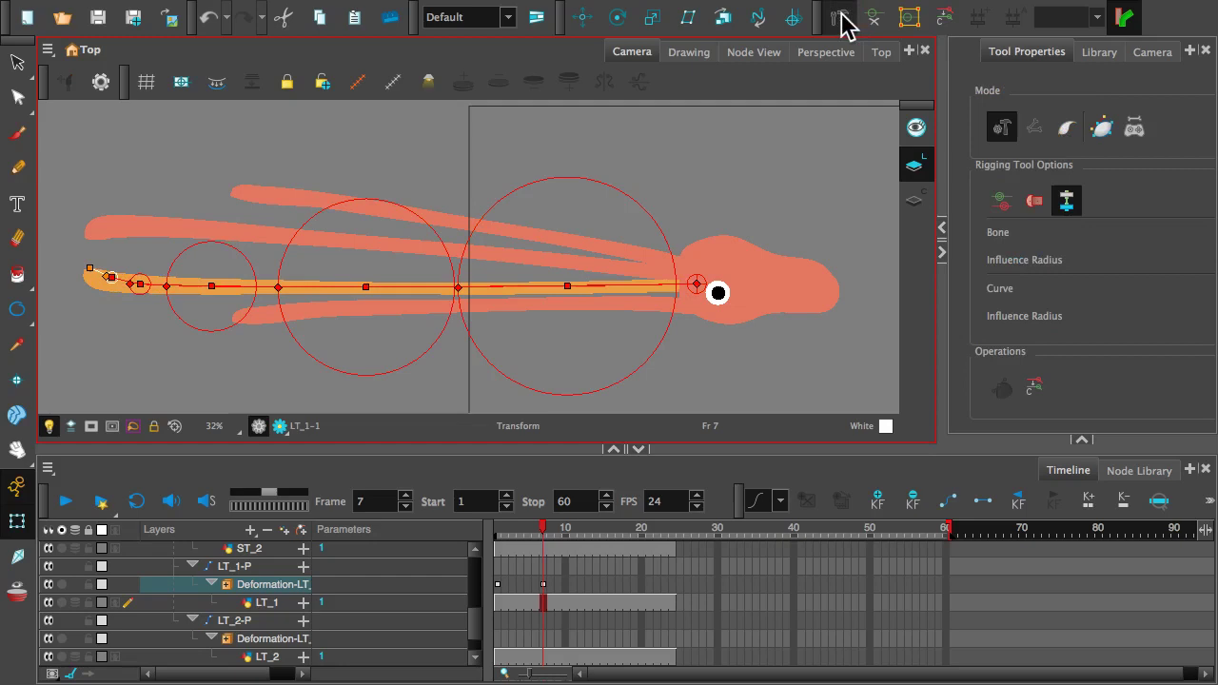
# - Delete the LT_1 deformation keyframe at frame 7 and go back to frame 1
pyautogui.scroll(2, 158, 294)
pyautogui.press('space')
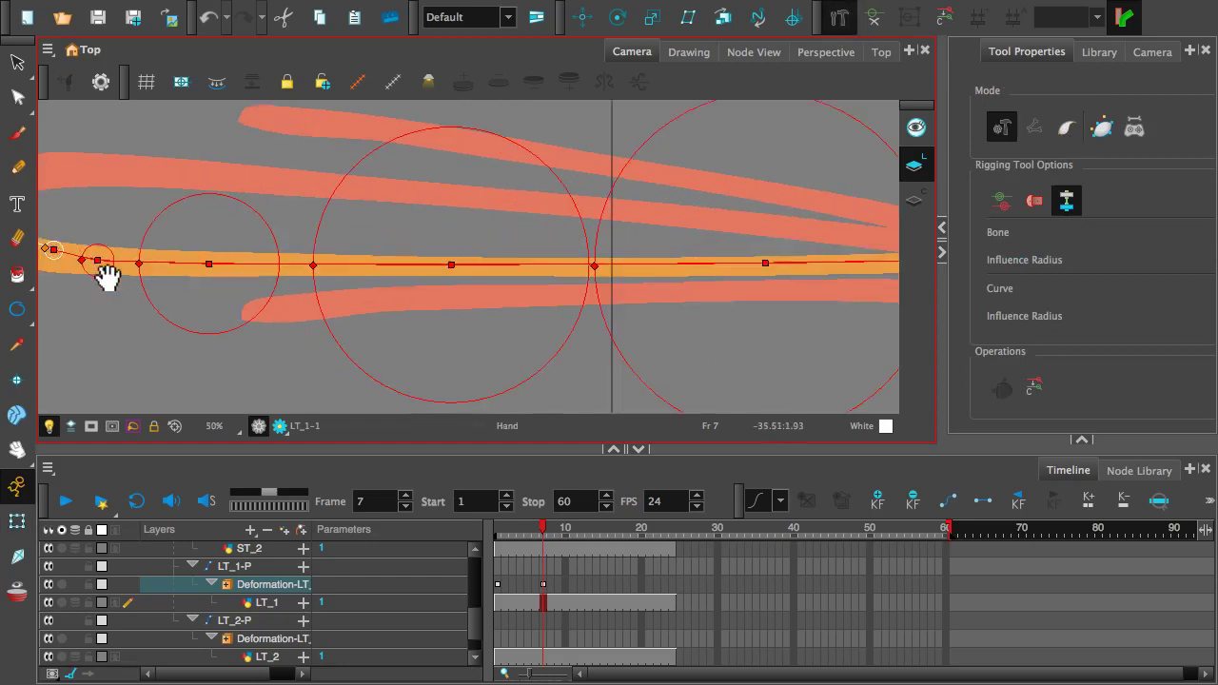
pyautogui.moveTo(106, 276); pyautogui.dragTo(376, 302)
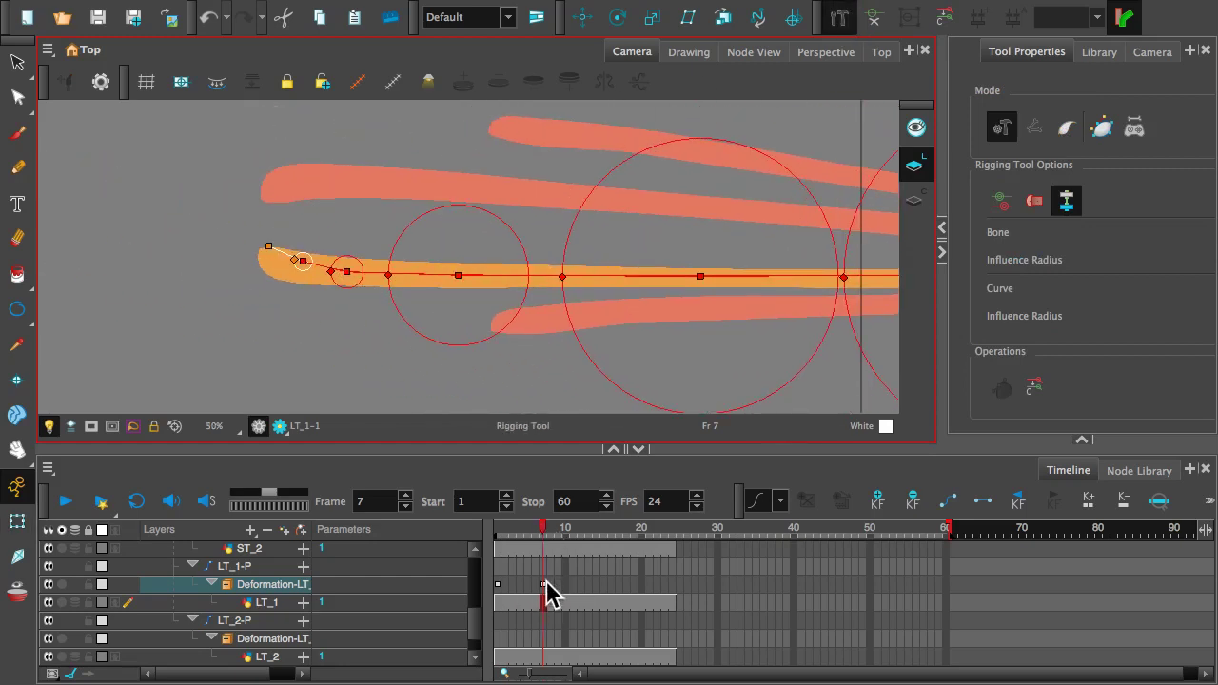
pyautogui.click(547, 584)
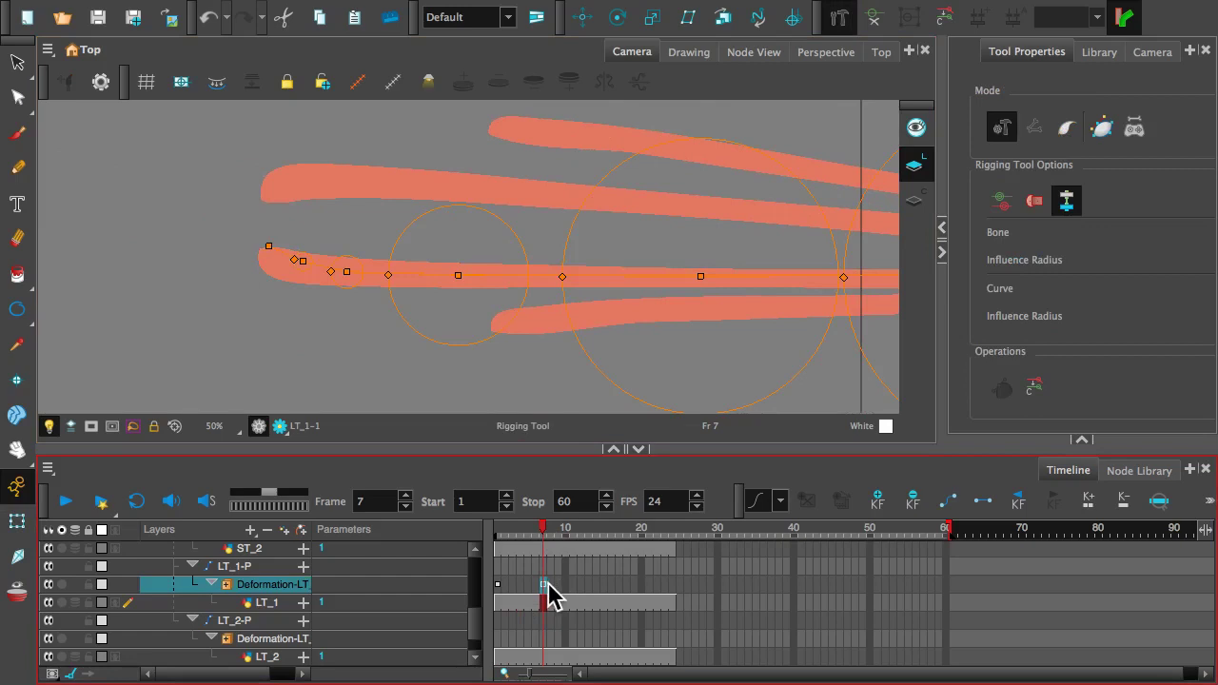
pyautogui.click(499, 595)
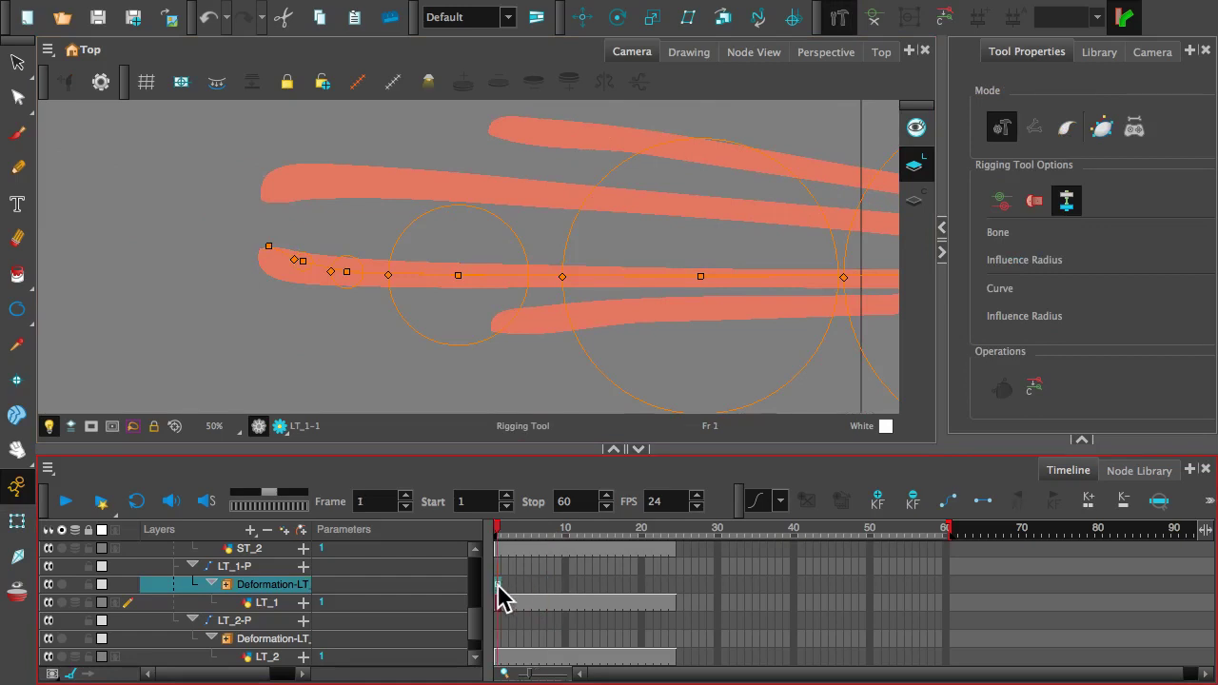
# - Realign the tip bones of the LT_1 chain's rest position with the tentacle tip using the Rigging tool, and return to the Transform tool
pyautogui.click(316, 269)
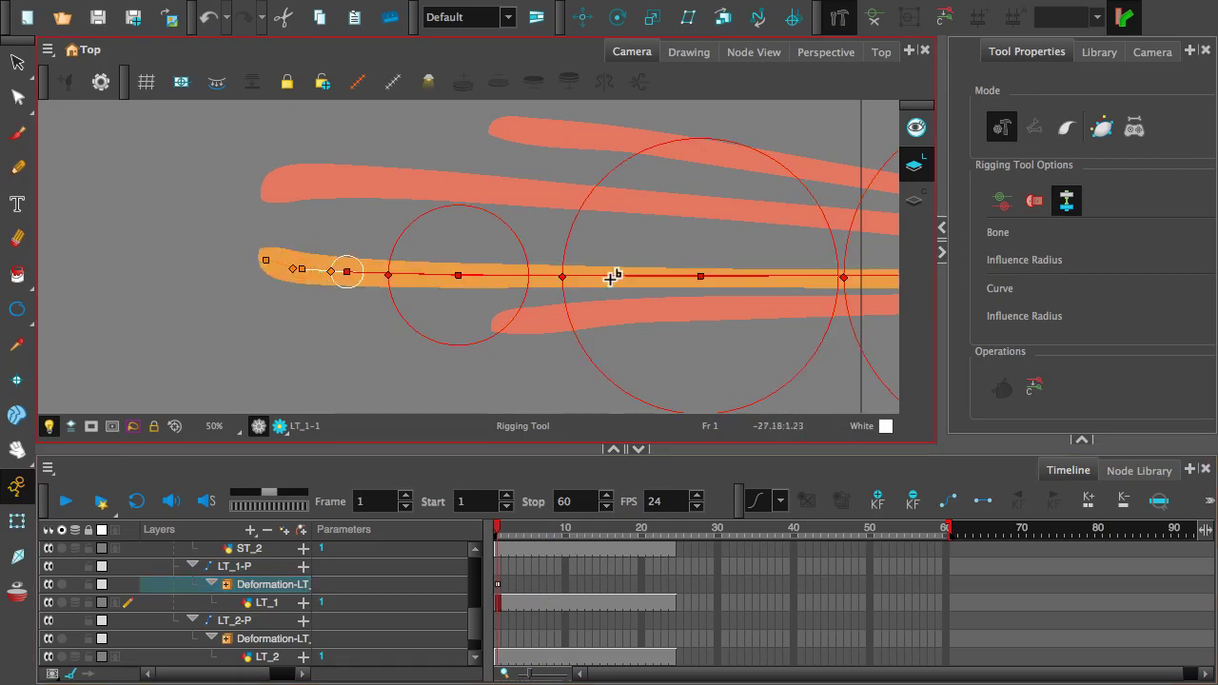
pyautogui.scroll(-3, 615, 276)
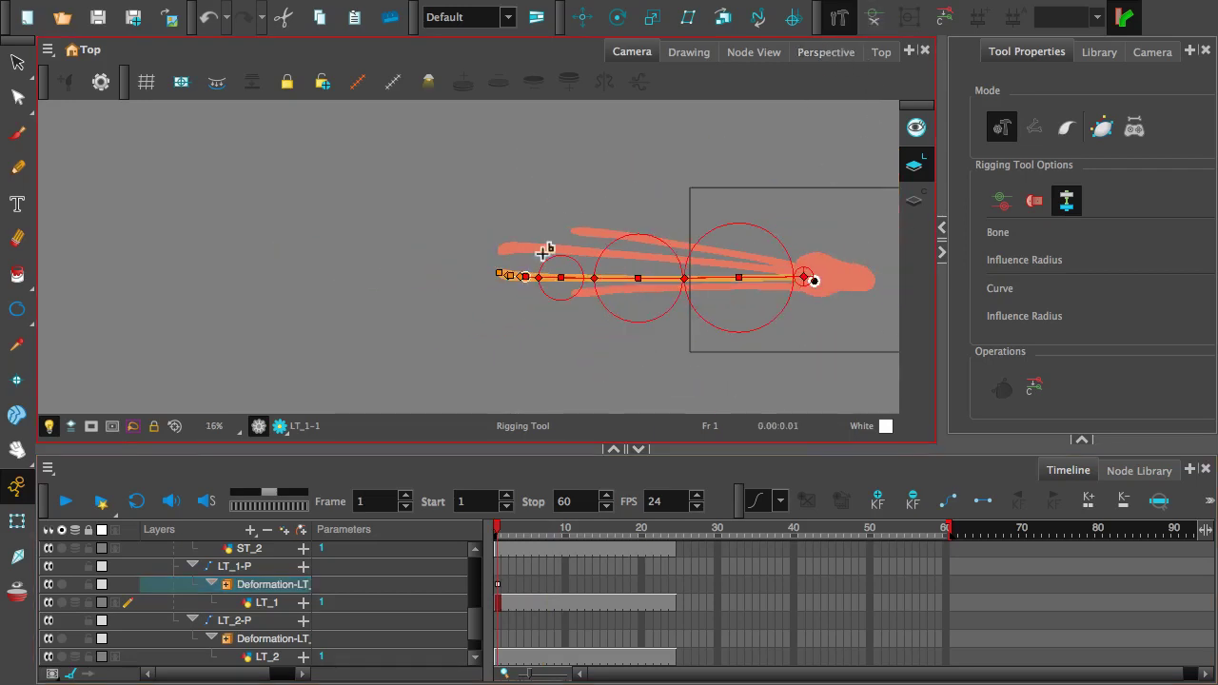
pyautogui.click(17, 521)
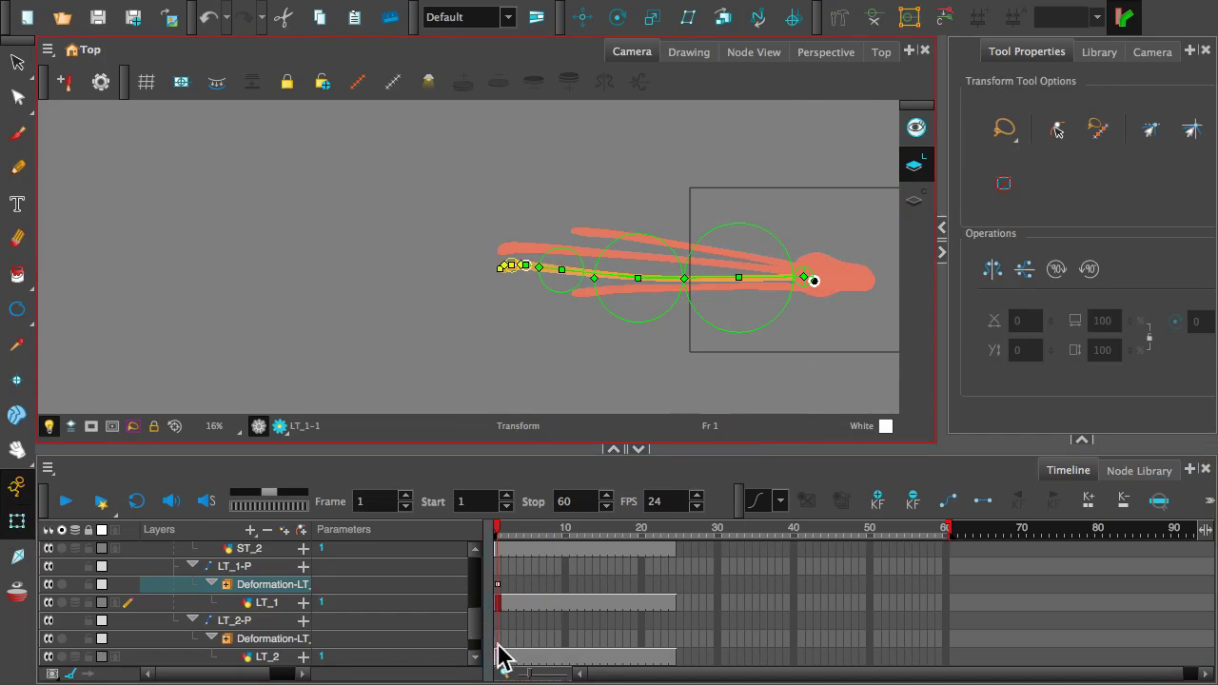
# - Show the deformation controls of the LT_2 chain in the Camera view to check its bones
pyautogui.click(255, 638)
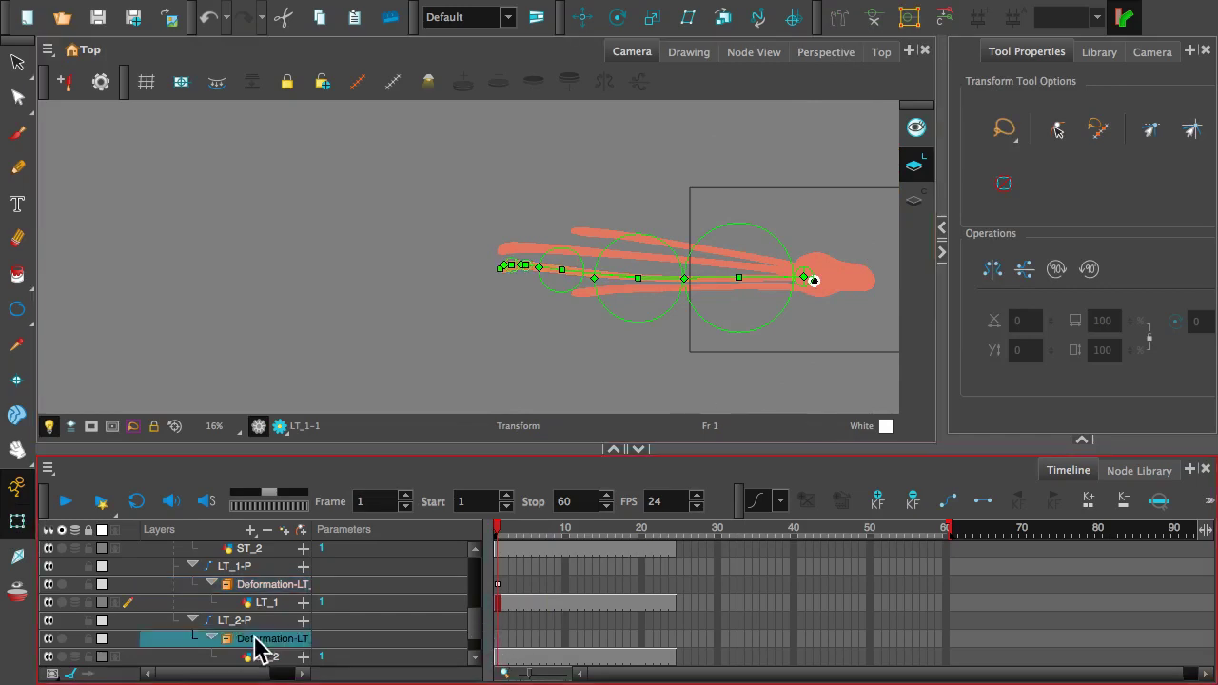
pyautogui.click(863, 11)
pyautogui.click(775, 139)
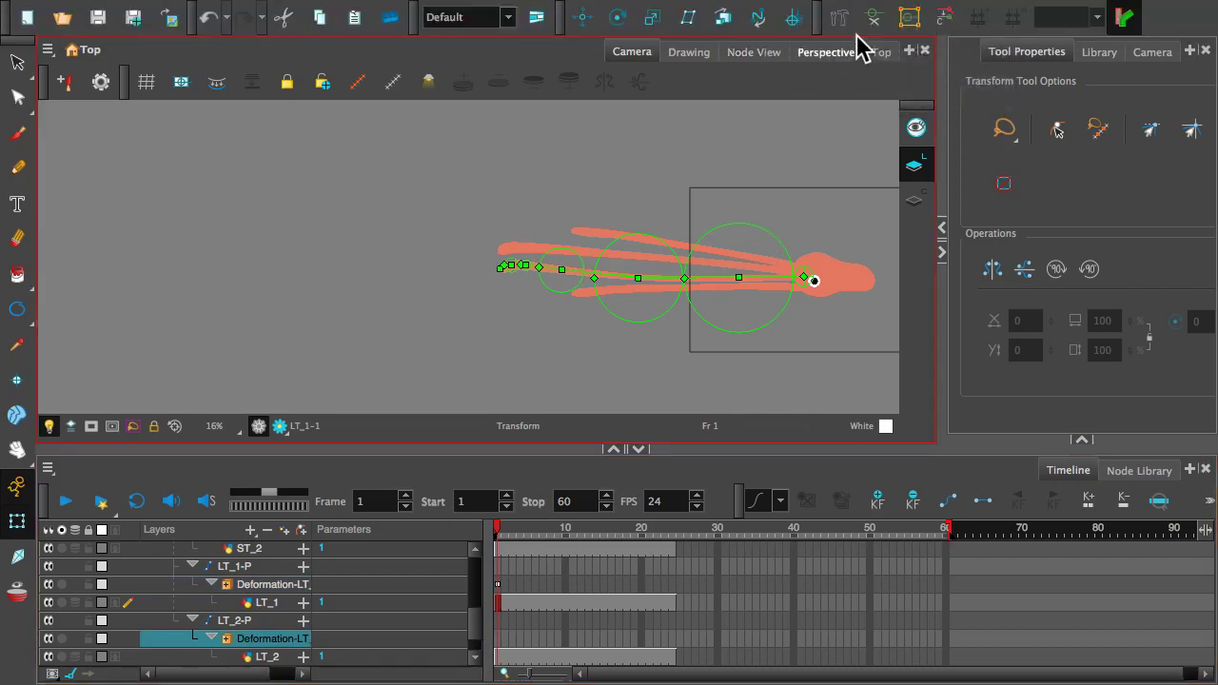
pyautogui.click(873, 17)
pyautogui.press('2')
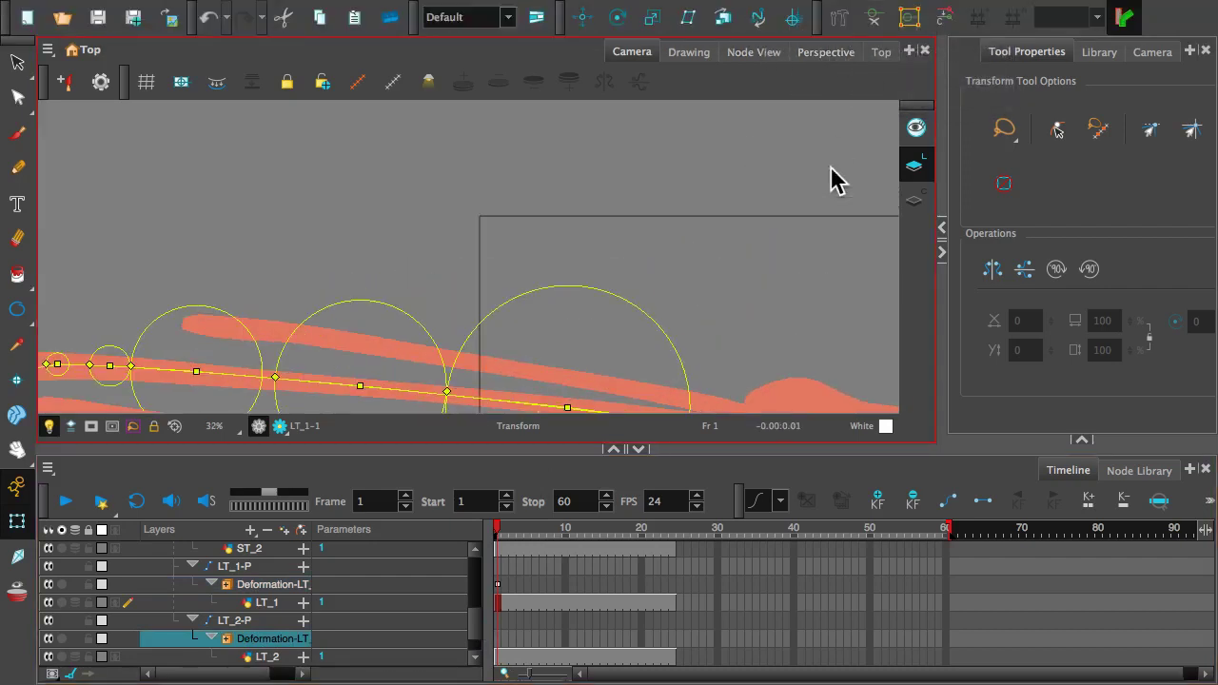
pyautogui.scroll(-1, 723, 224)
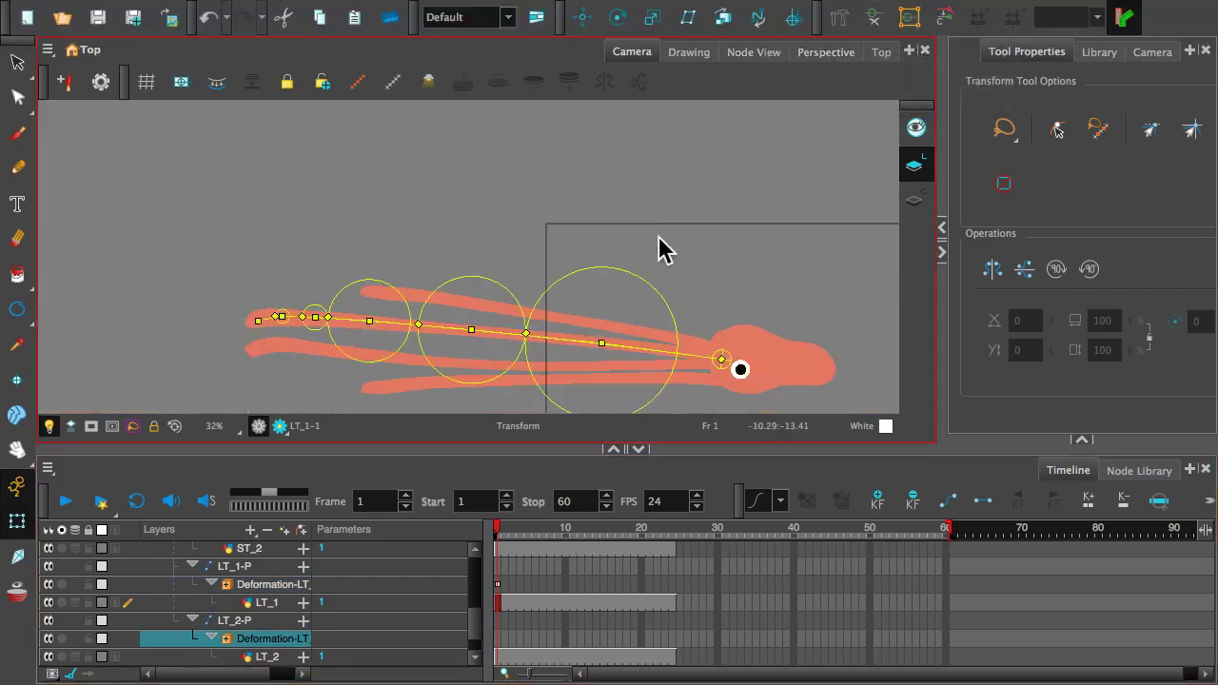
# - Collapse the LT_1-P and LT_2-P layer groups and bring the ST_2-P layer into view in the Timeline
pyautogui.scroll(-1, 290, 566)
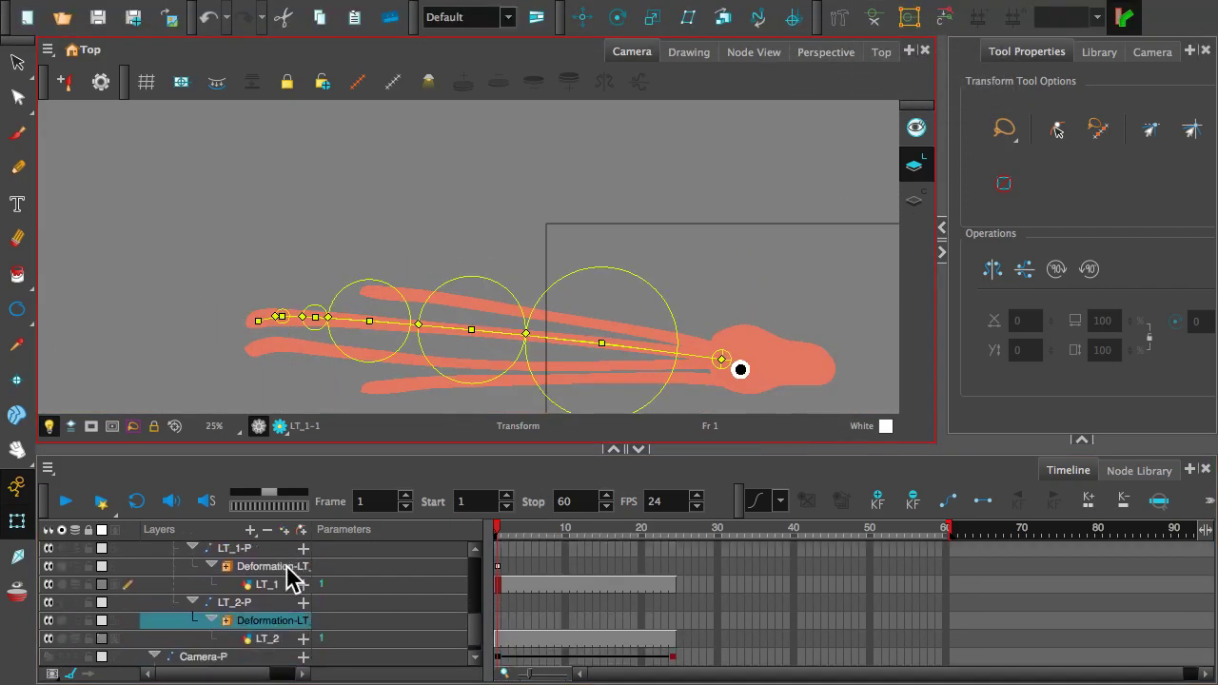
pyautogui.scroll(-1, 292, 579)
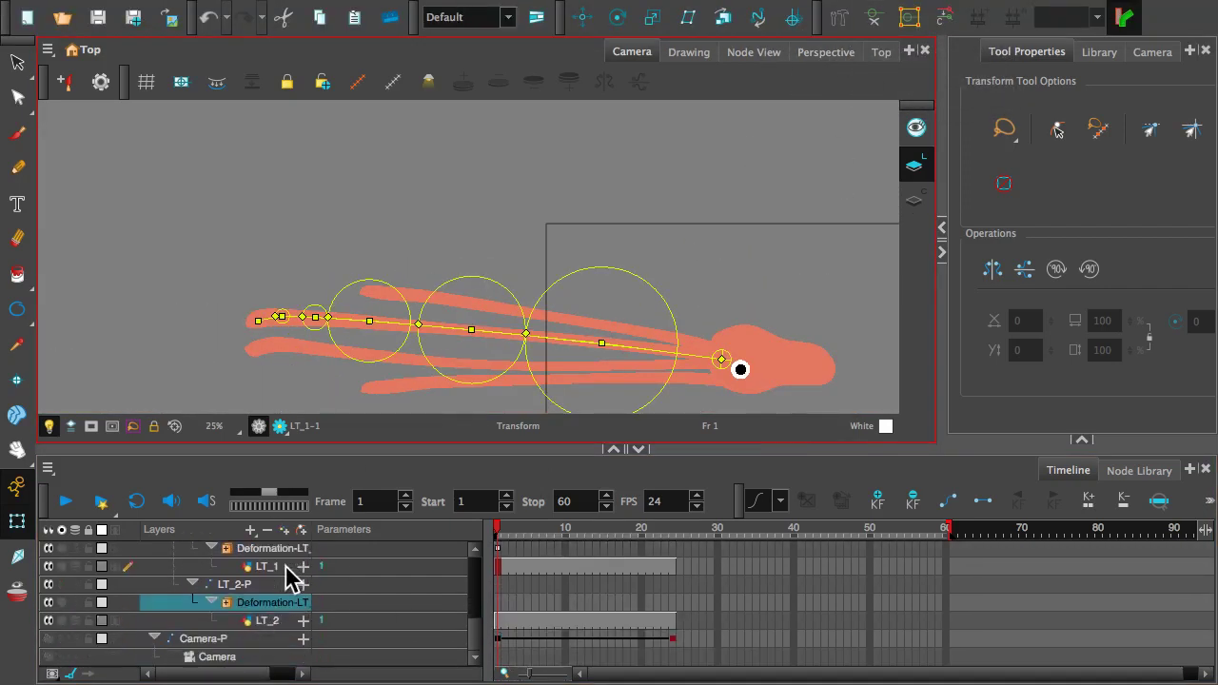
pyautogui.scroll(2, 280, 581)
pyautogui.click(192, 620)
pyautogui.click(192, 565)
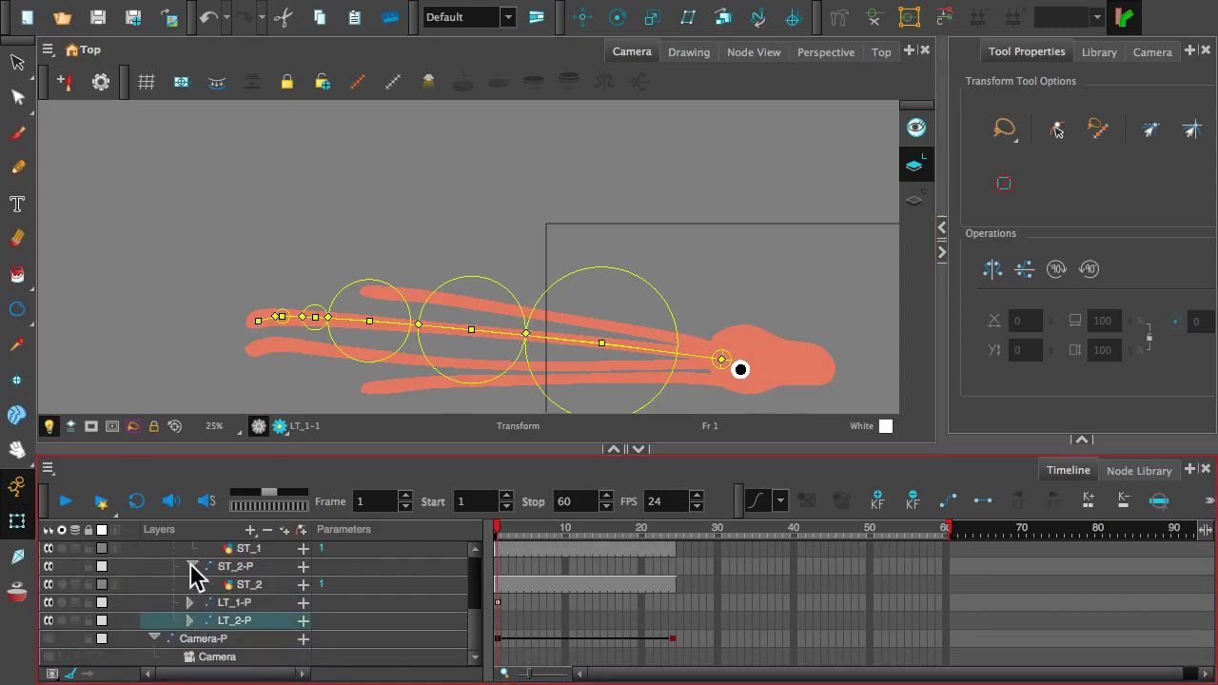
pyautogui.scroll(2, 204, 610)
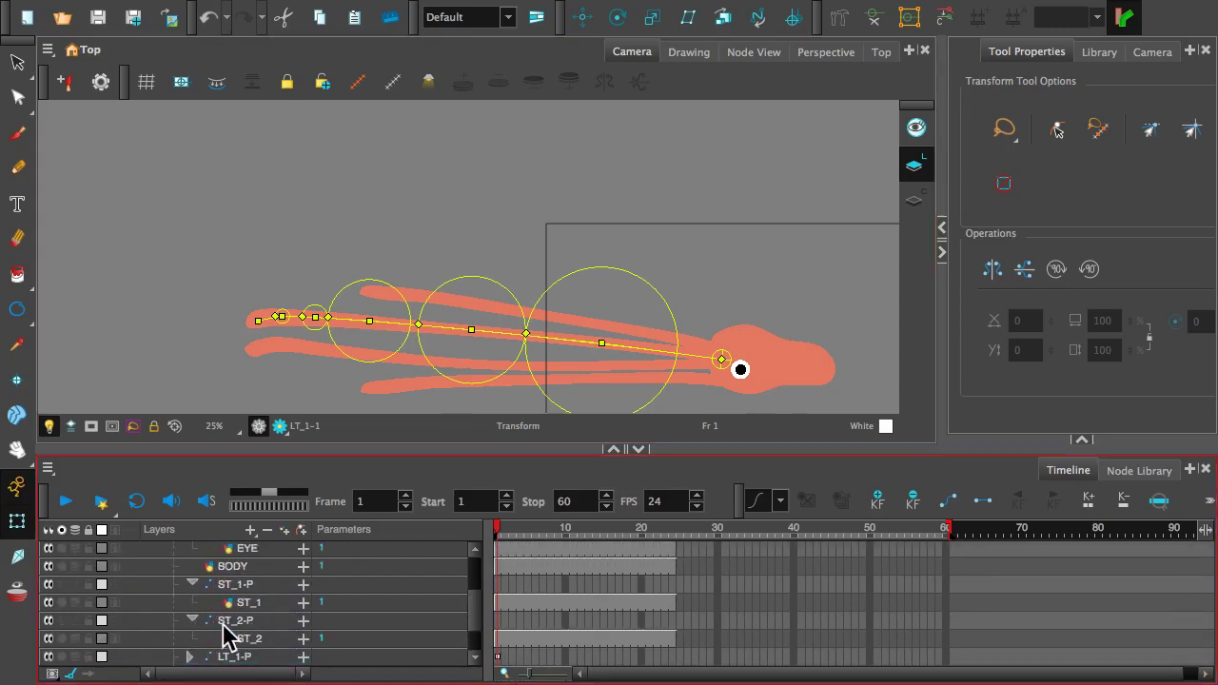
# - Build a four-bone deformation chain on the ST_2-P layer with the Rigging tool, running from the squid's head to the tip of the lowest tentacle
pyautogui.click(236, 629)
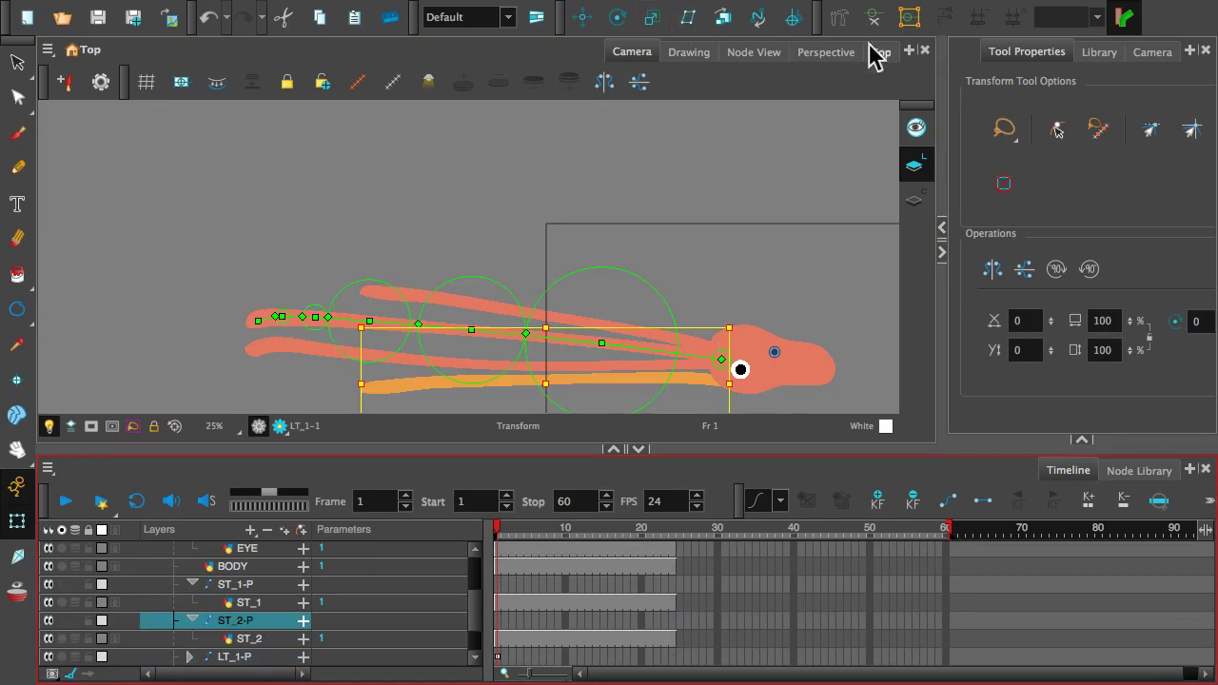
pyautogui.click(838, 19)
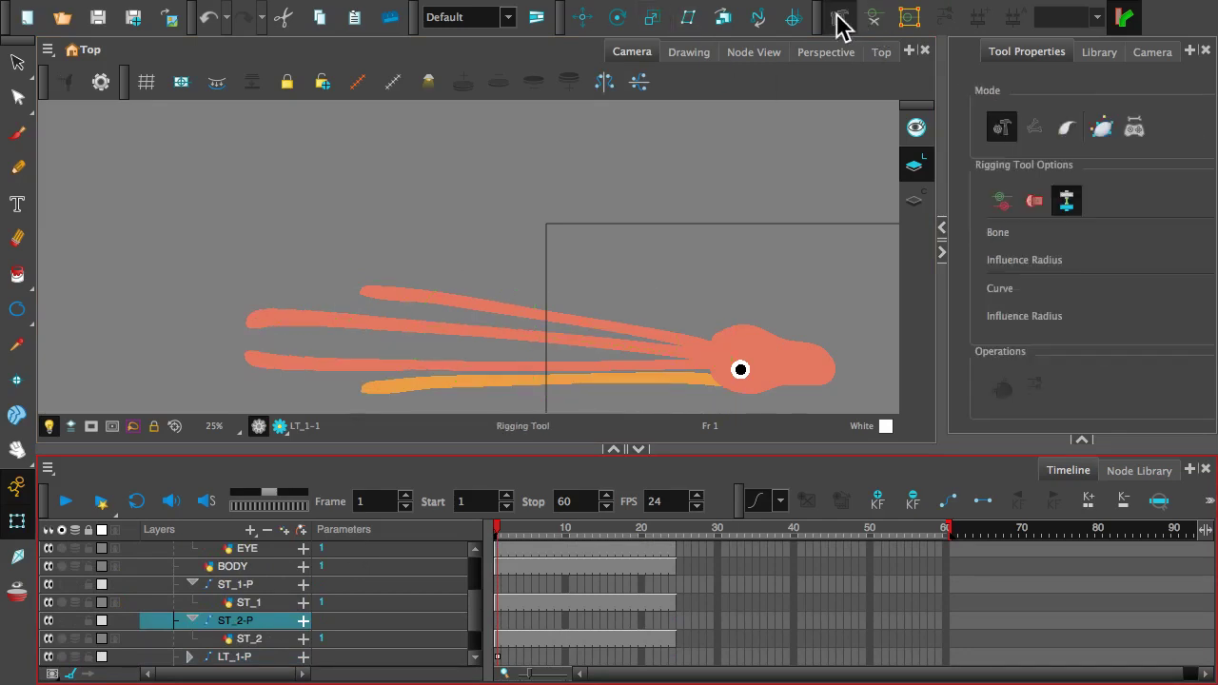
pyautogui.moveTo(656, 310); pyautogui.dragTo(568, 168)
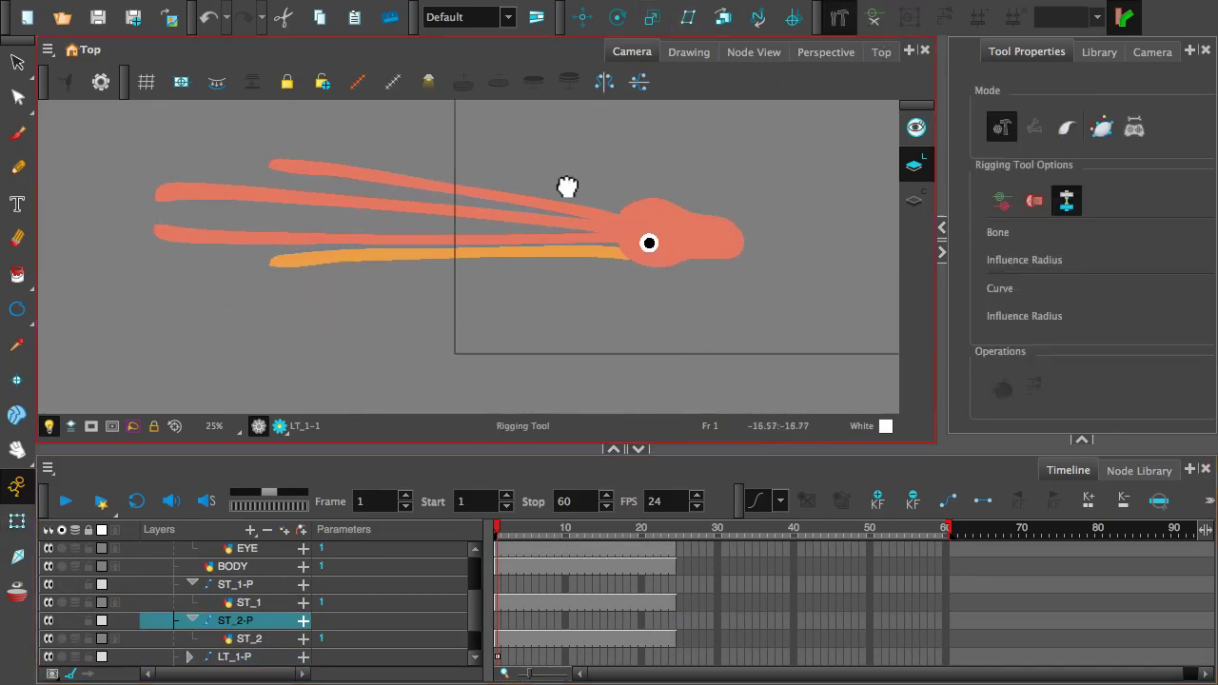
pyautogui.click(635, 238)
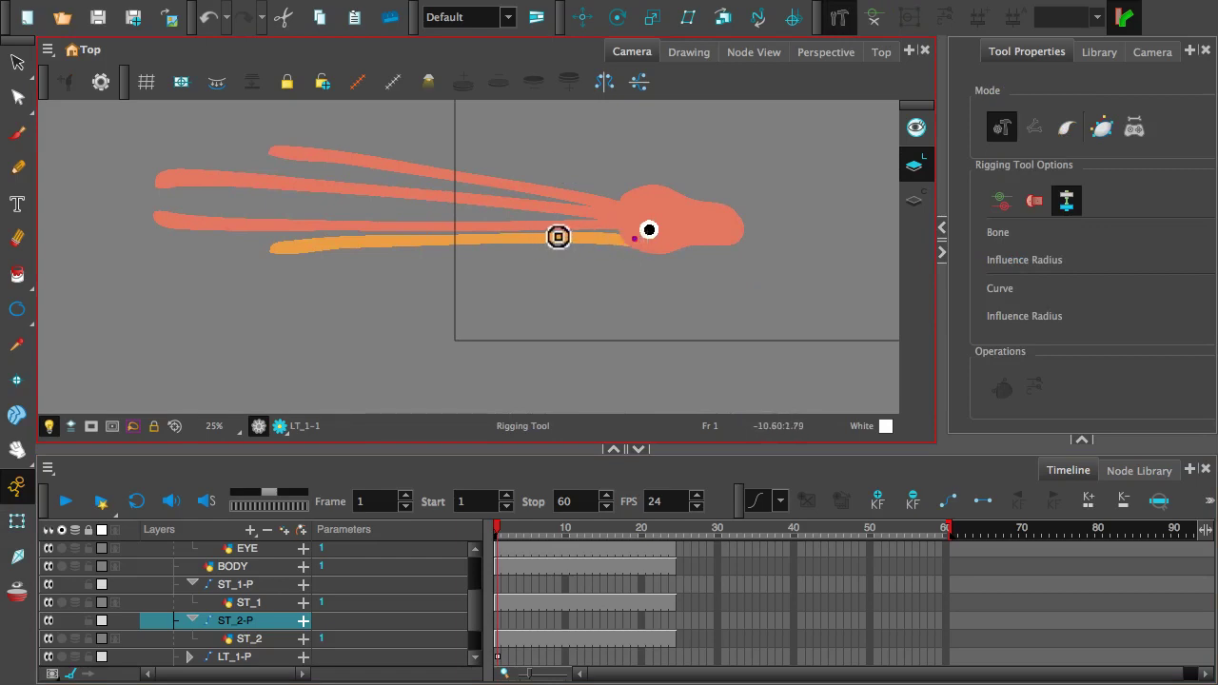
pyautogui.click(557, 238)
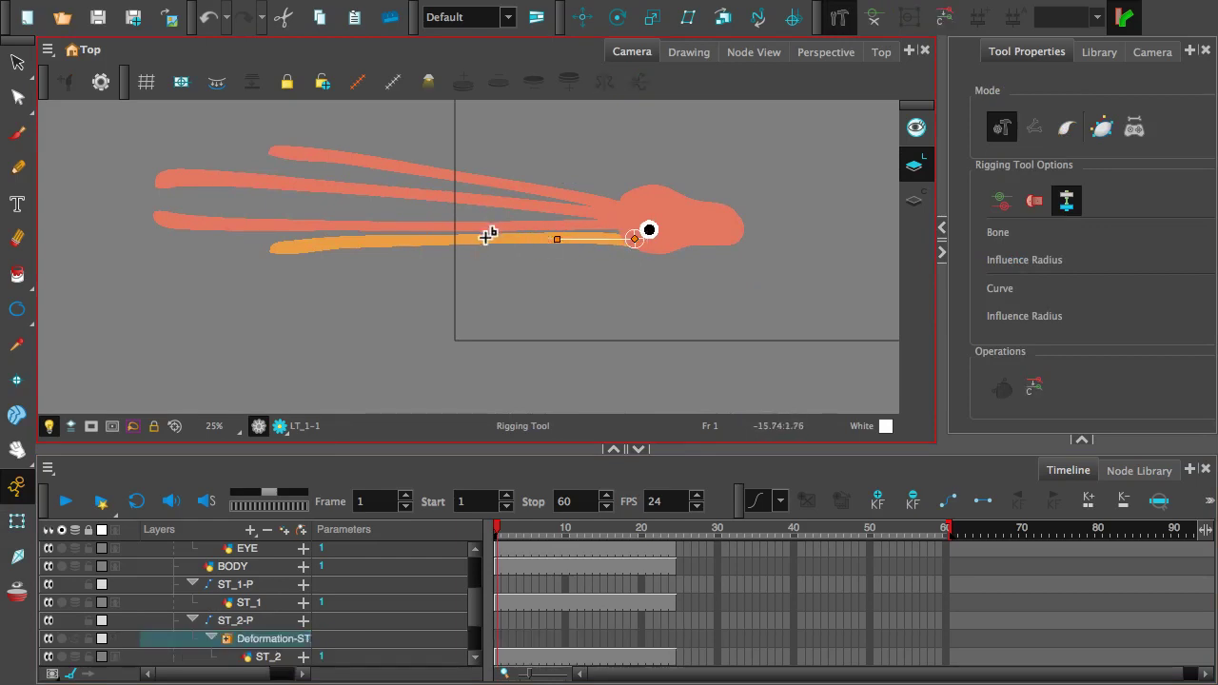
pyautogui.click(485, 237)
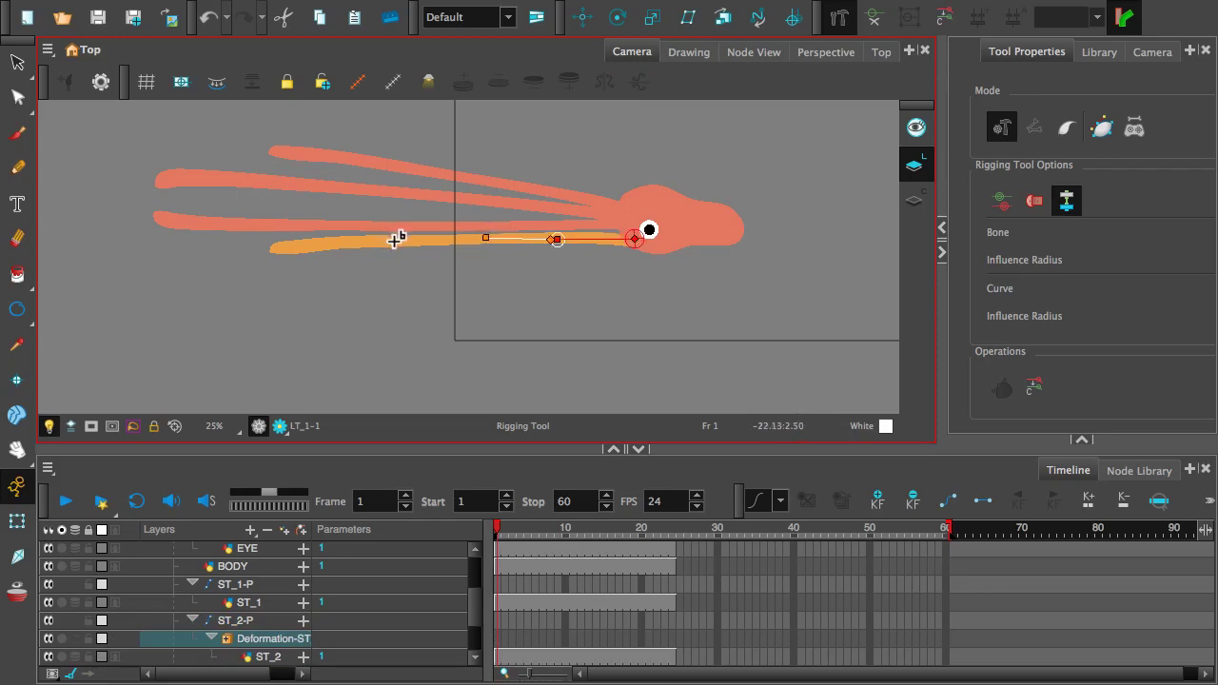
pyautogui.click(398, 242)
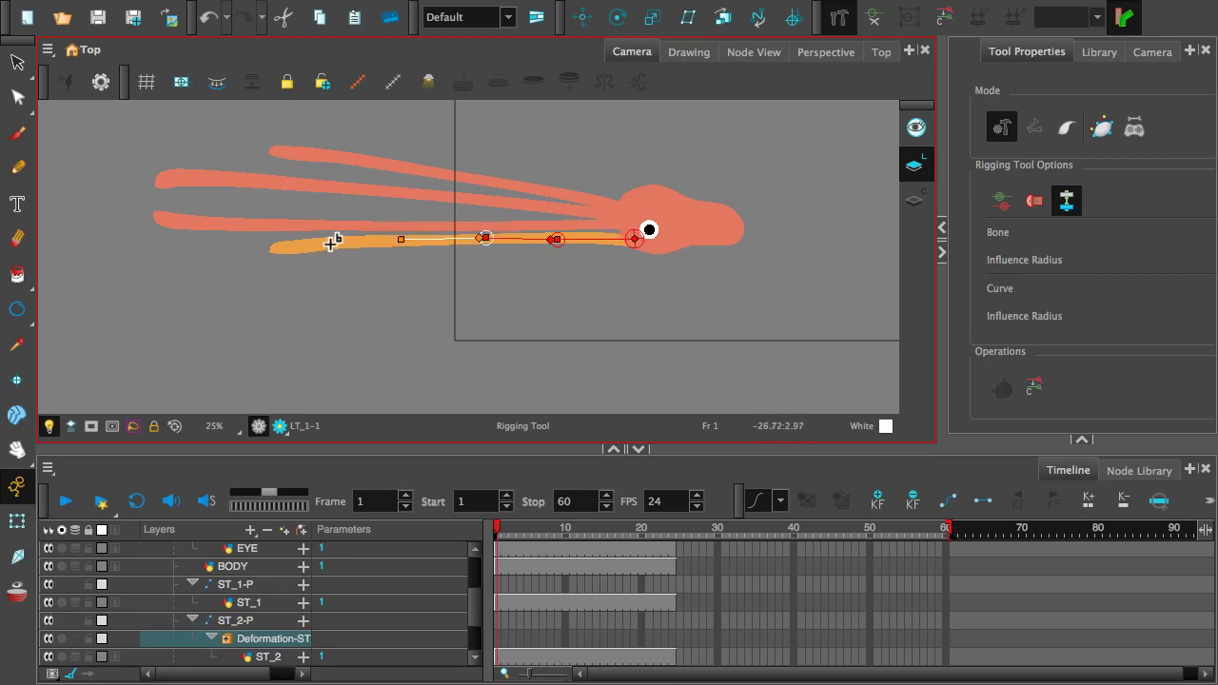
pyautogui.click(281, 247)
# - Enlarge the bend region of the ST_2 chain's first joint near the head and shorten the first bone by moving that joint closer to the head
pyautogui.scroll(2, 600, 262)
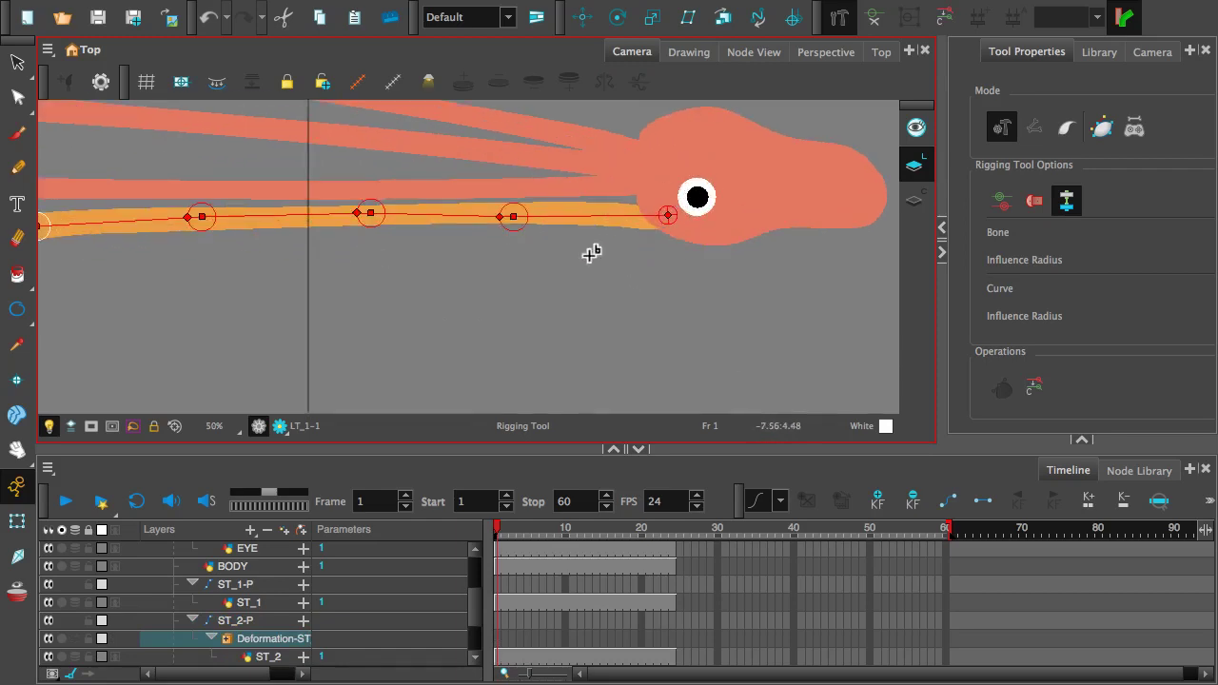
pyautogui.click(497, 218)
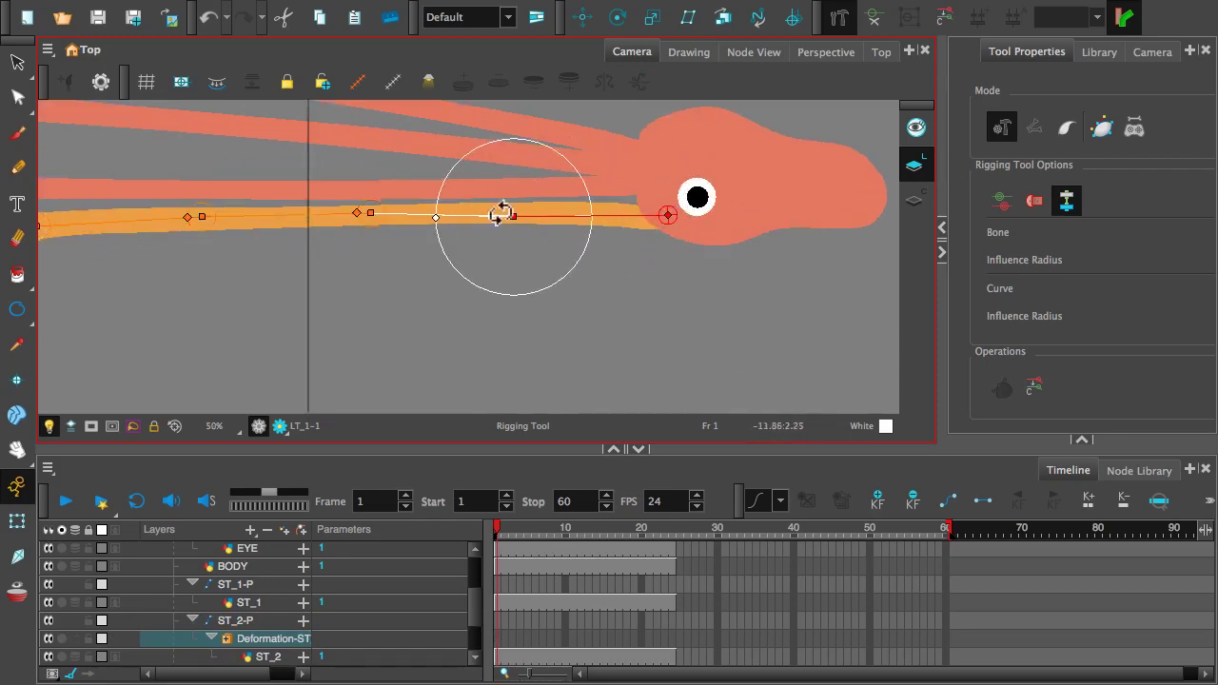
pyautogui.moveTo(516, 217)
pyautogui.mouseDown()
pyautogui.moveTo(563, 218)
pyautogui.moveTo(540, 213)
pyautogui.mouseUp()
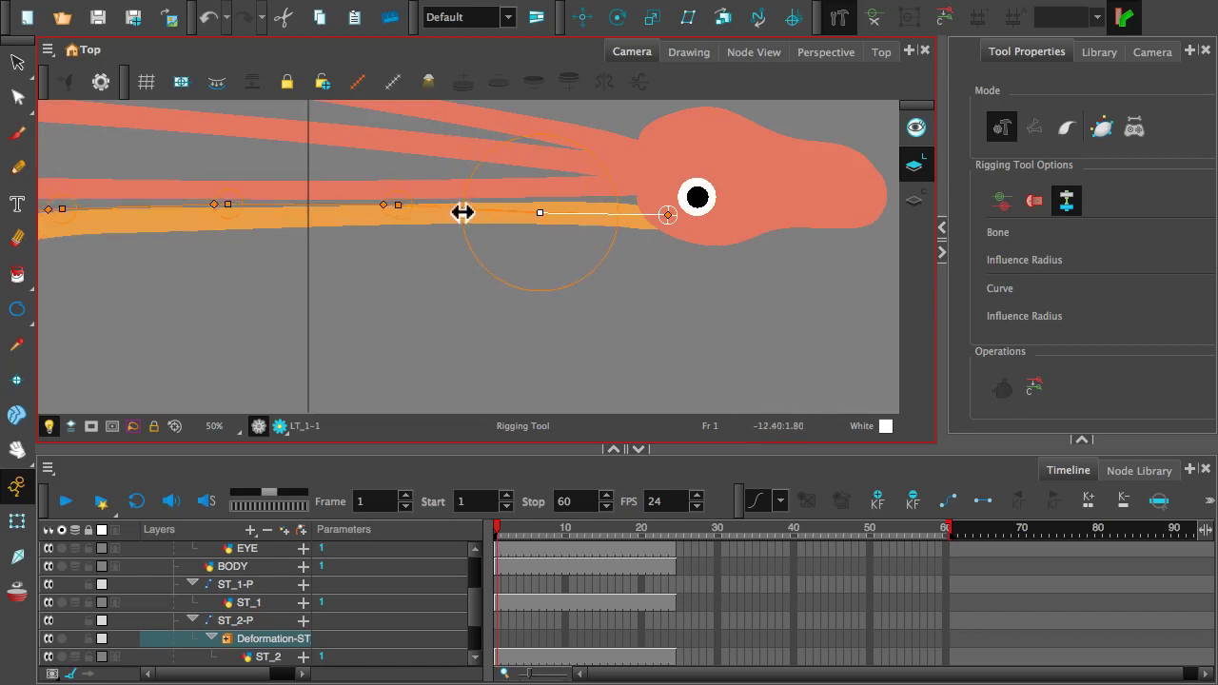
# - Enlarge the bend regions at the ST_2 tentacle's joints and reposition the bones near its tip to fit the drawing
pyautogui.moveTo(462, 212)
pyautogui.mouseDown()
pyautogui.moveTo(363, 209)
pyautogui.moveTo(286, 228)
pyautogui.moveTo(466, 283)
pyautogui.moveTo(571, 282)
pyautogui.mouseUp()
pyautogui.moveTo(492, 257)
pyautogui.mouseDown()
pyautogui.moveTo(458, 258)
pyautogui.moveTo(473, 257)
pyautogui.mouseUp()
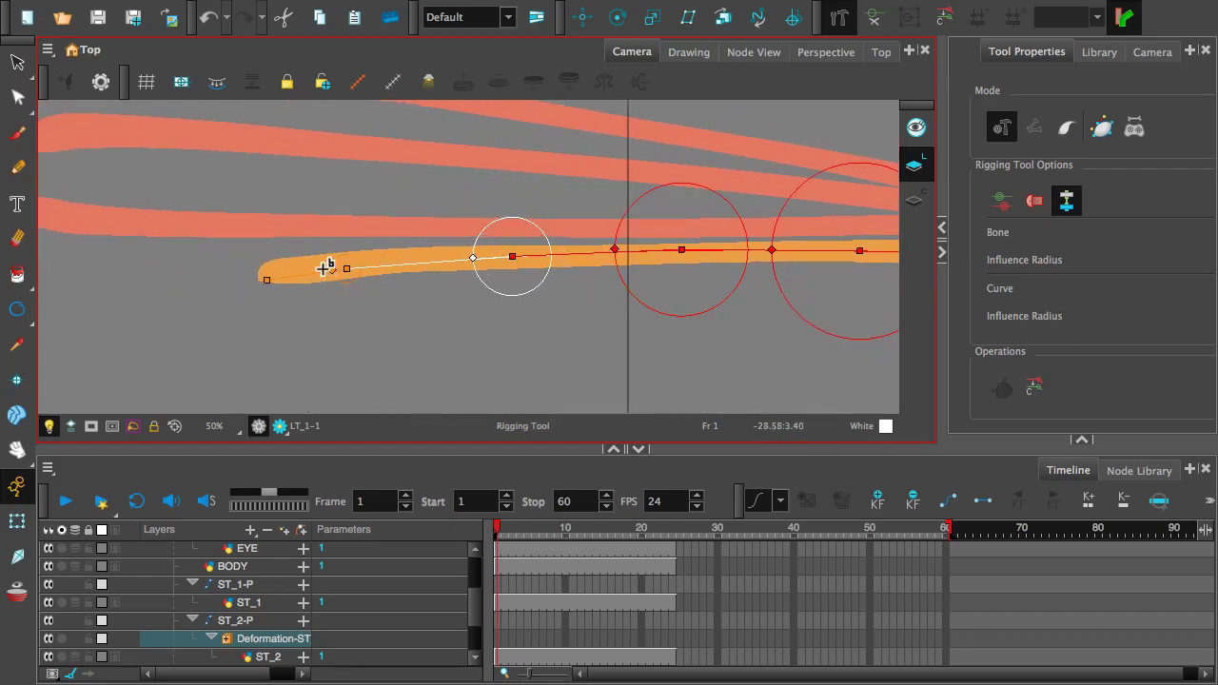
pyautogui.click(326, 271)
pyautogui.moveTo(318, 277)
pyautogui.mouseDown()
pyautogui.moveTo(378, 268)
pyautogui.moveTo(340, 271)
pyautogui.mouseUp()
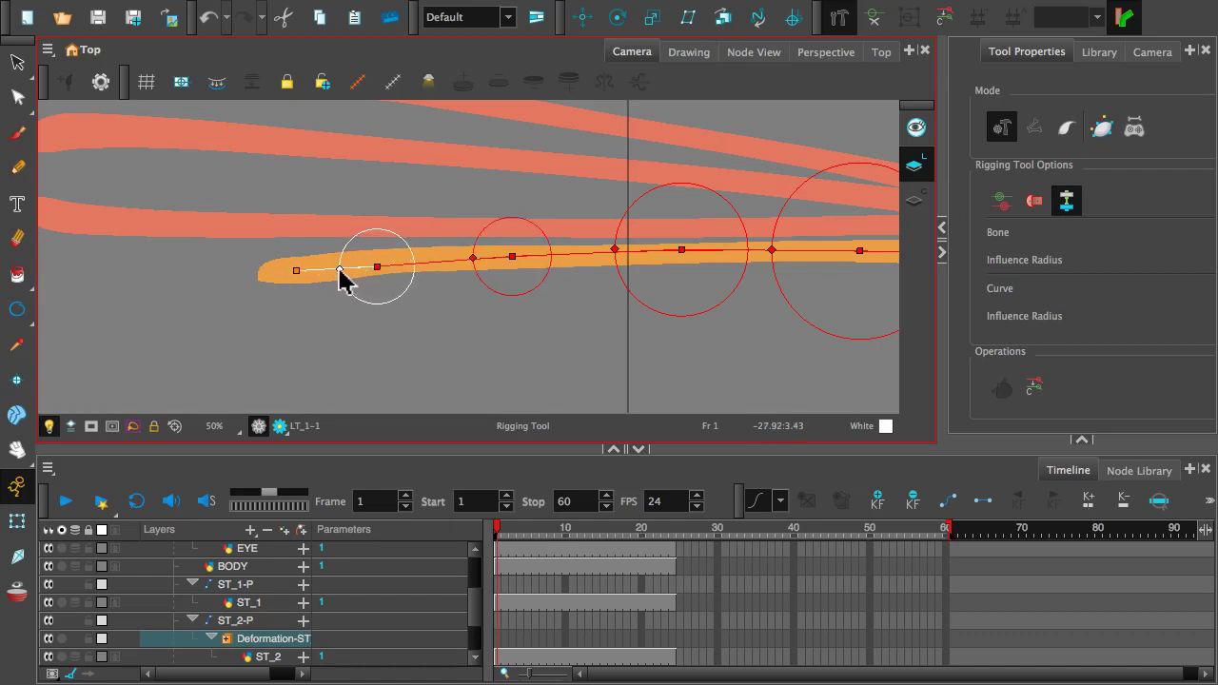
pyautogui.moveTo(469, 259); pyautogui.dragTo(449, 260)
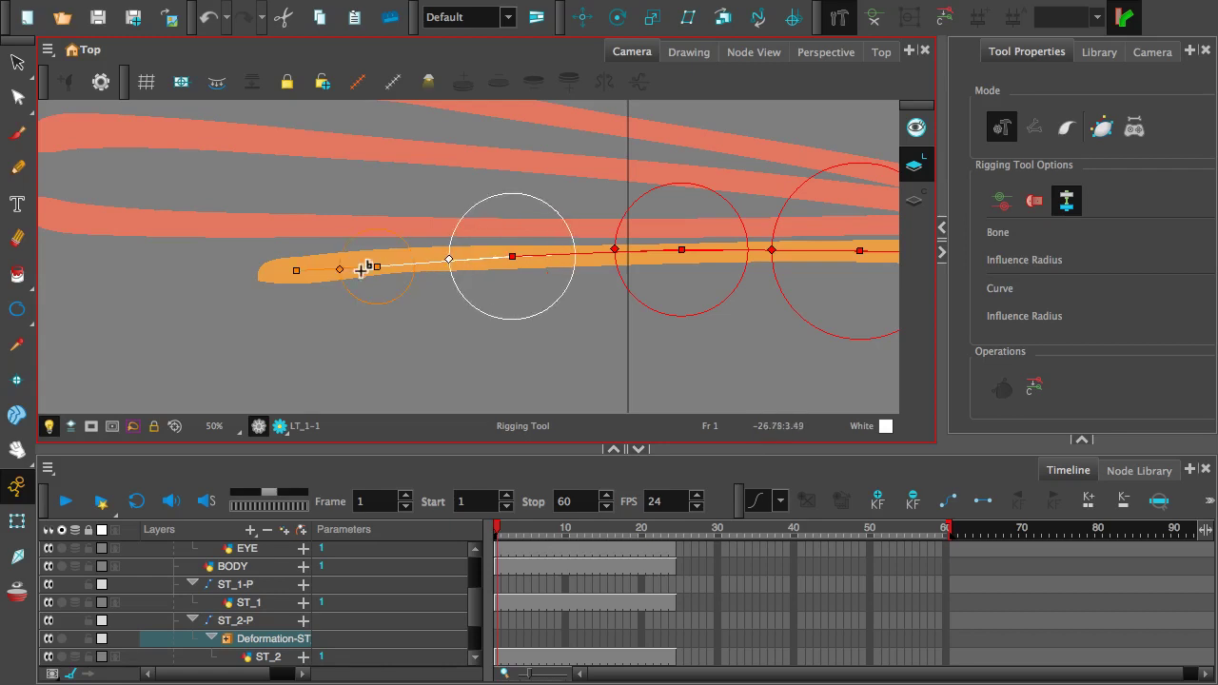
pyautogui.click(279, 271)
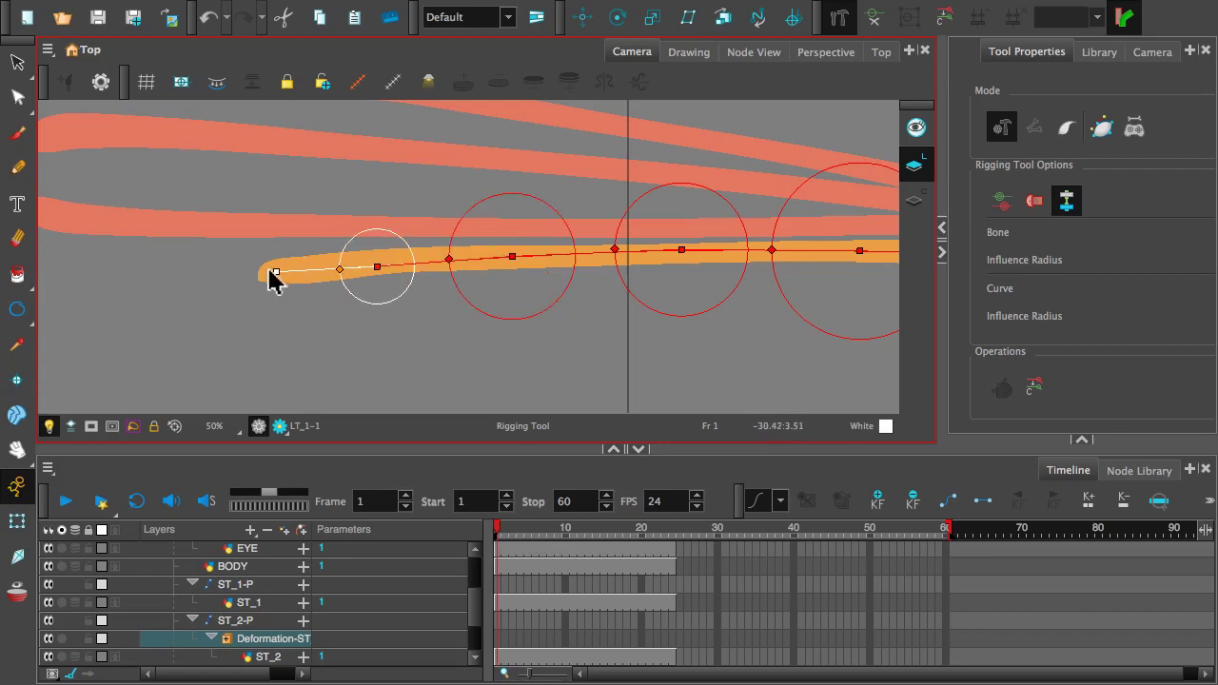
pyautogui.scroll(-4, 543, 280)
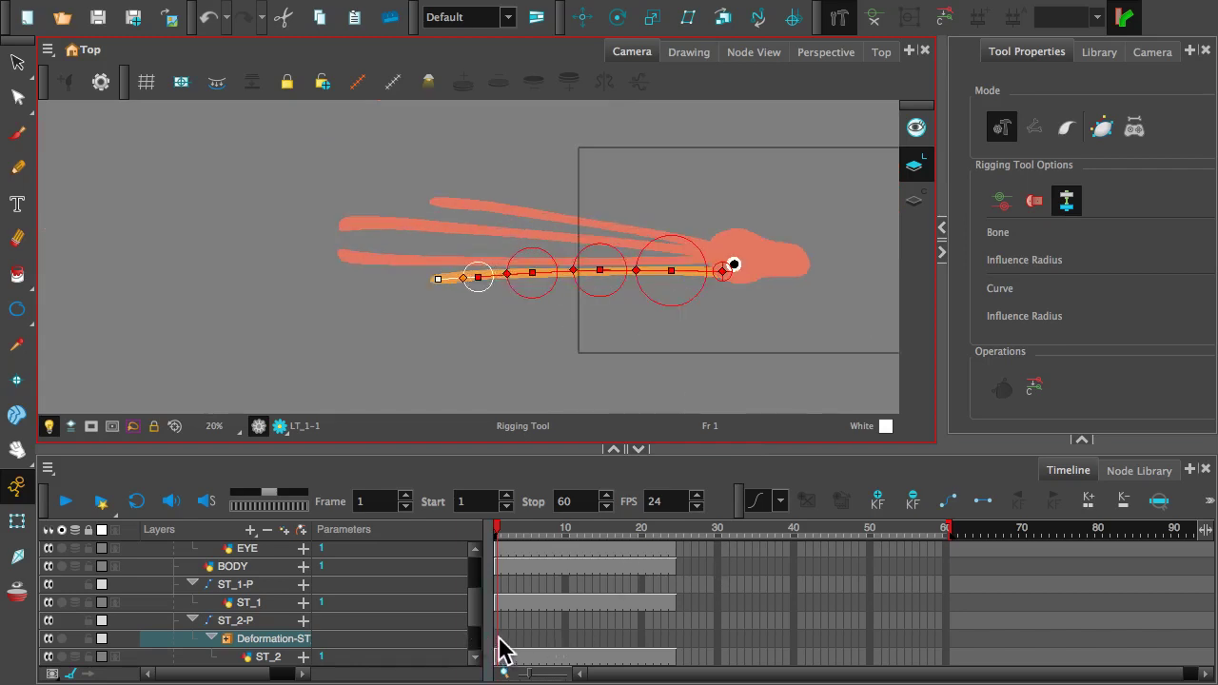
pyautogui.click(11, 523)
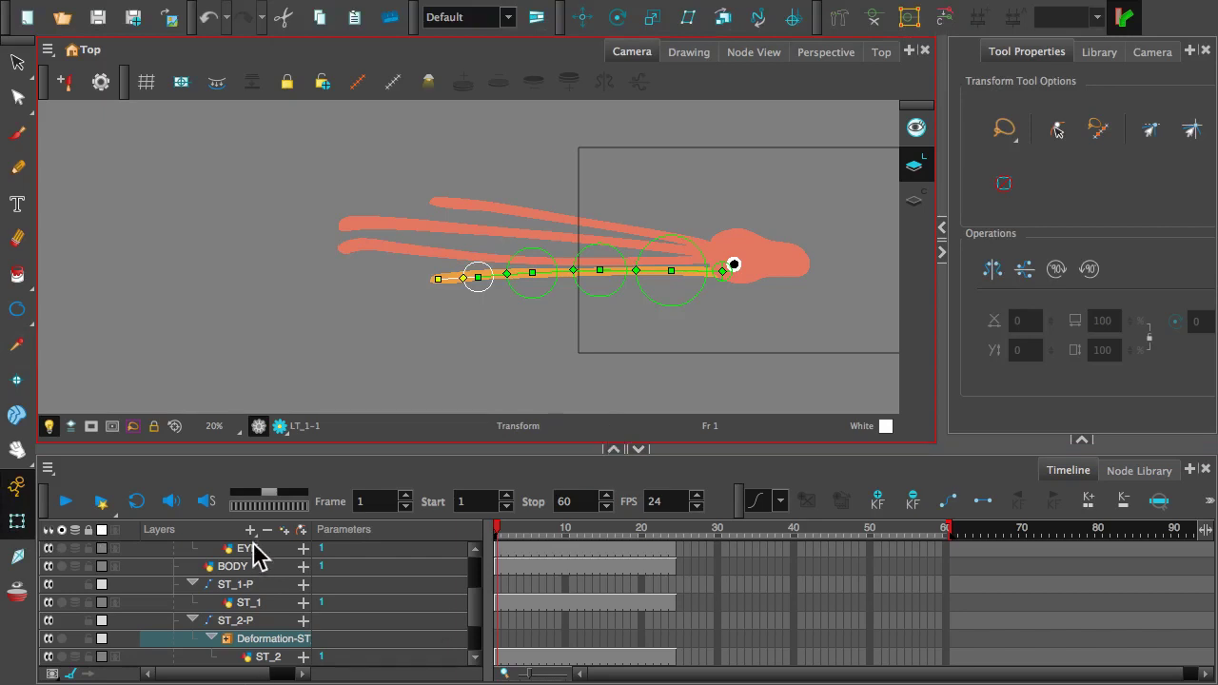
# - Select the ST_1-P peg and hide the ST_2 tentacle's deformation controls
pyautogui.scroll(2, 253, 546)
pyautogui.click(239, 619)
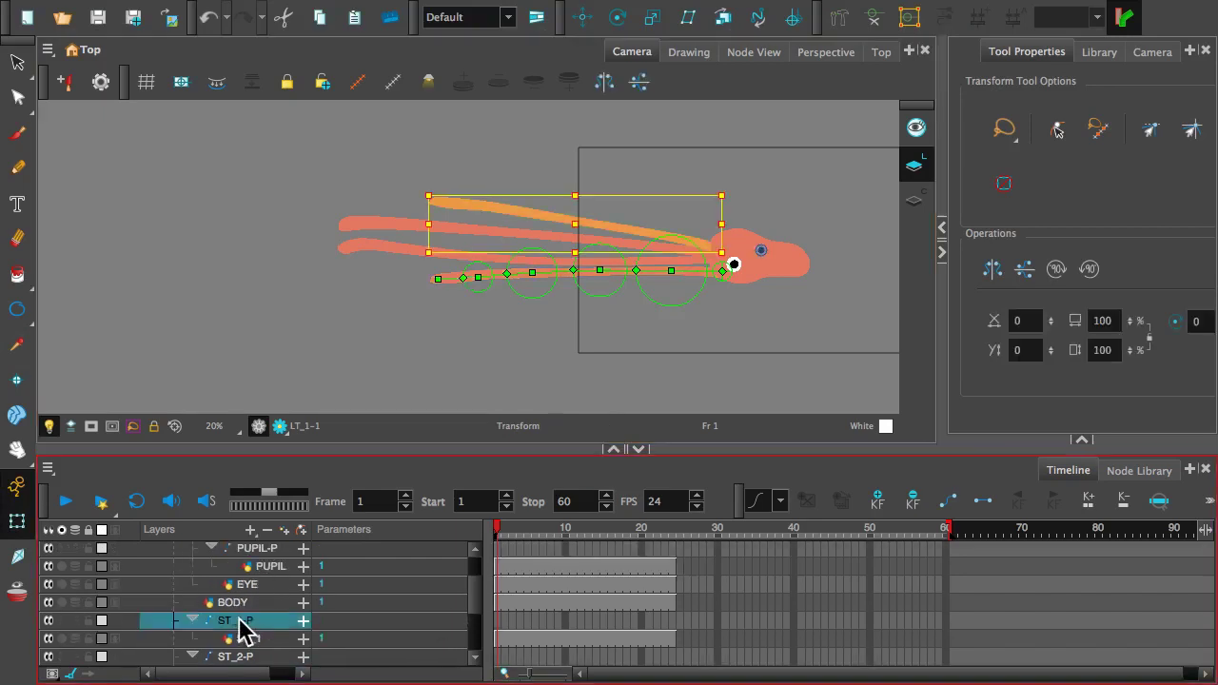
pyautogui.click(863, 11)
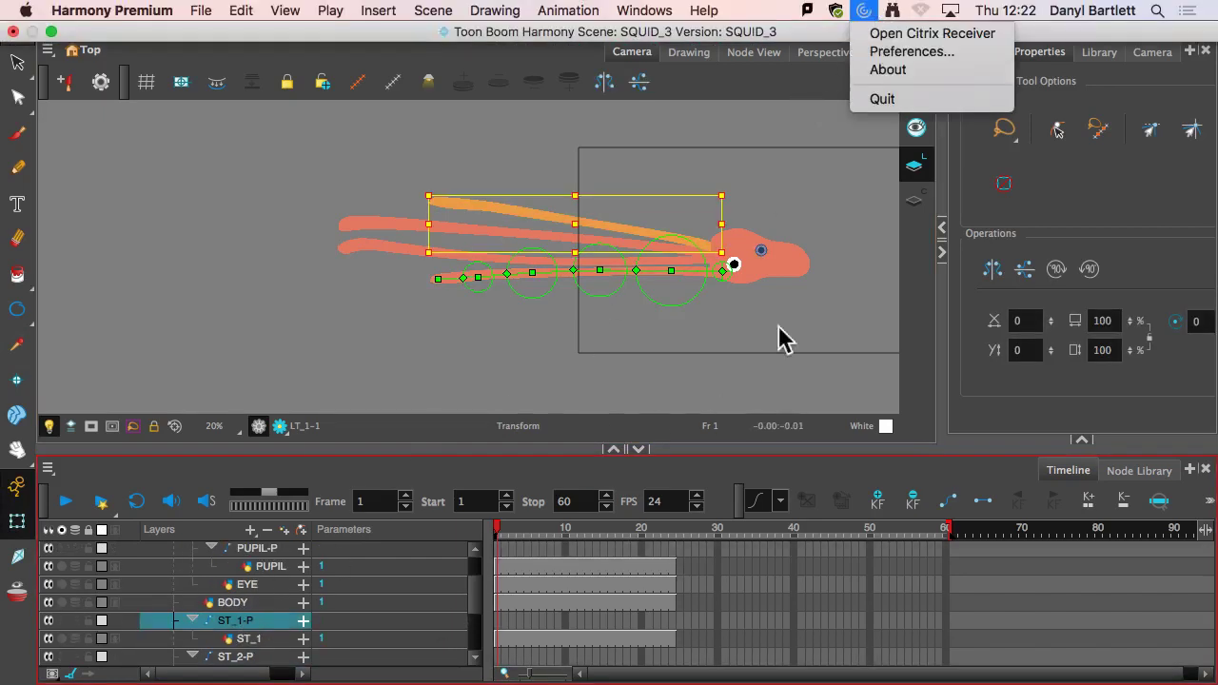
pyautogui.click(783, 88)
pyautogui.click(876, 19)
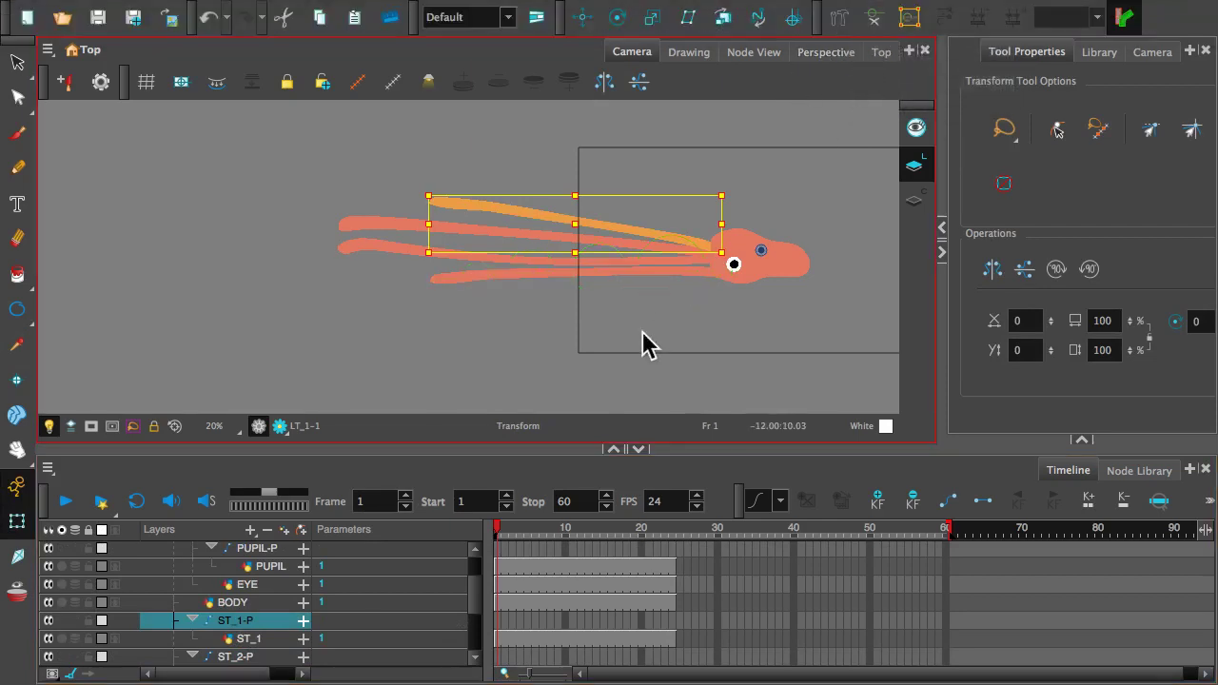
# - Build a bone chain with the Rigging tool along the ST_1 tentacle, from inside the head to its tip
pyautogui.scroll(3, 644, 334)
pyautogui.press('space')
pyautogui.moveTo(655, 277); pyautogui.dragTo(579, 364)
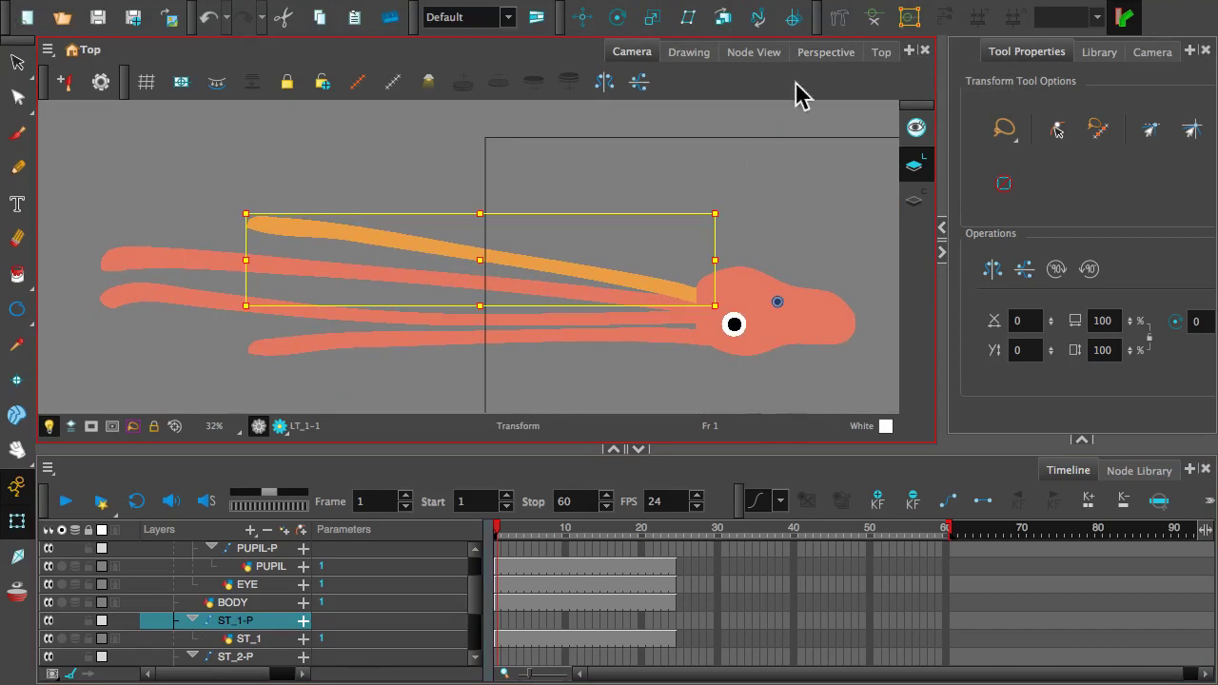
pyautogui.click(839, 17)
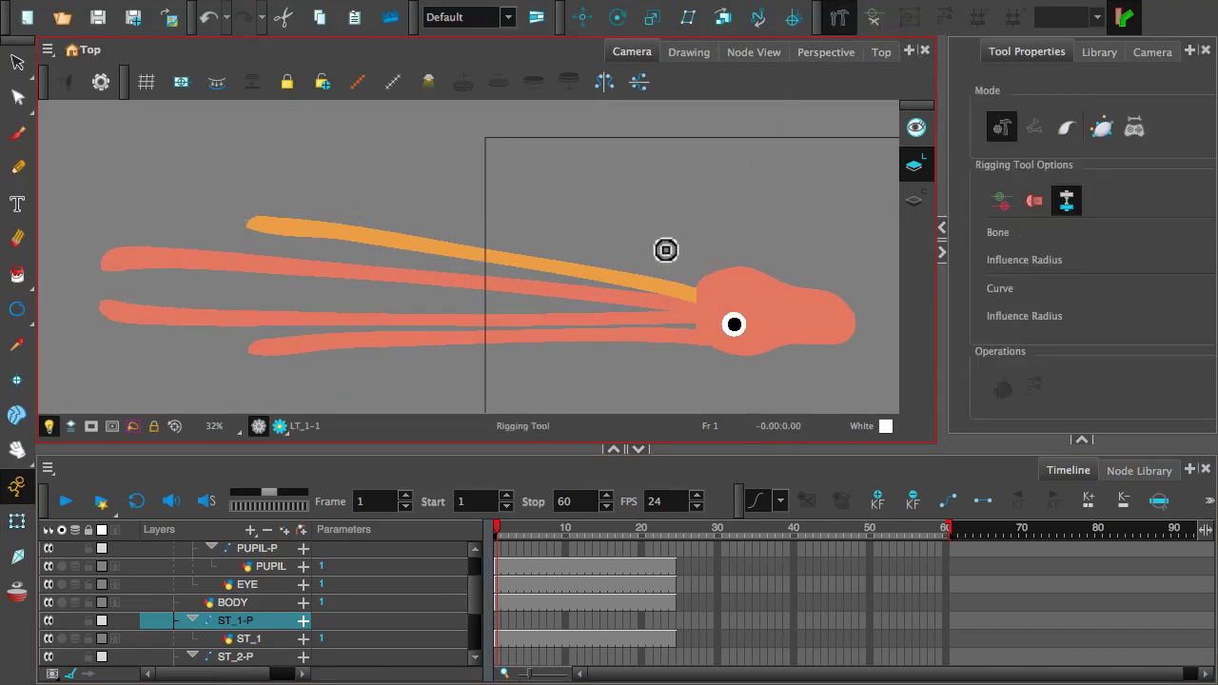
pyautogui.click(715, 298)
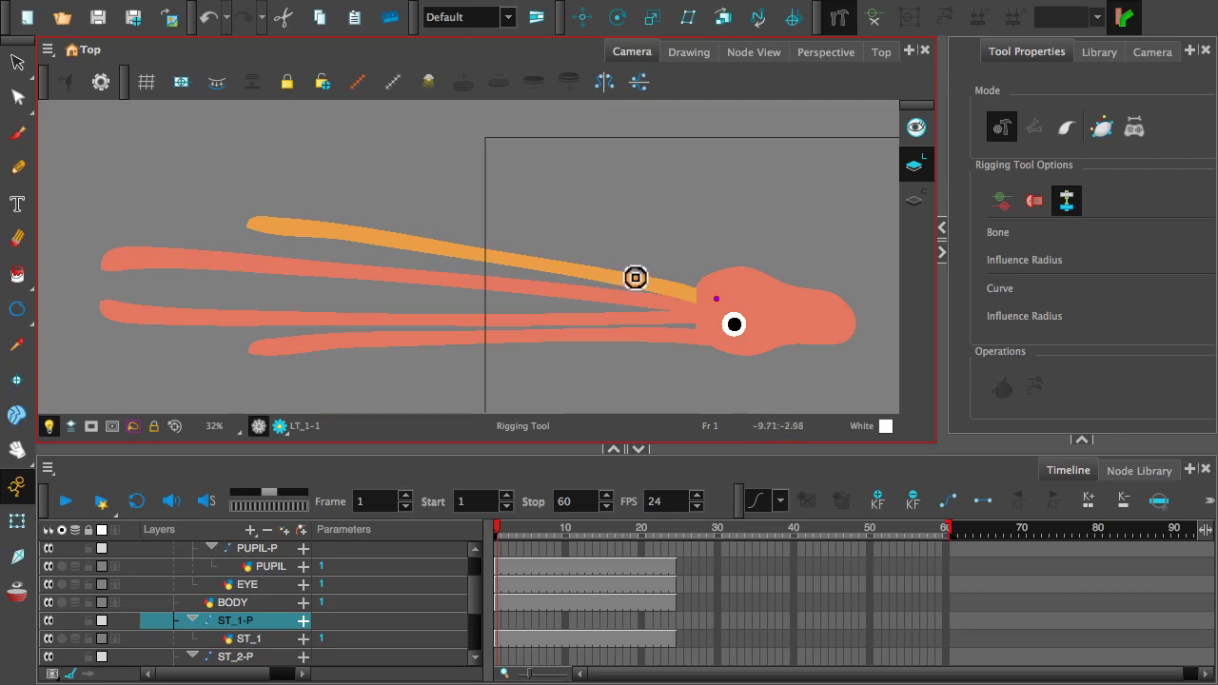
pyautogui.click(636, 278)
pyautogui.click(531, 262)
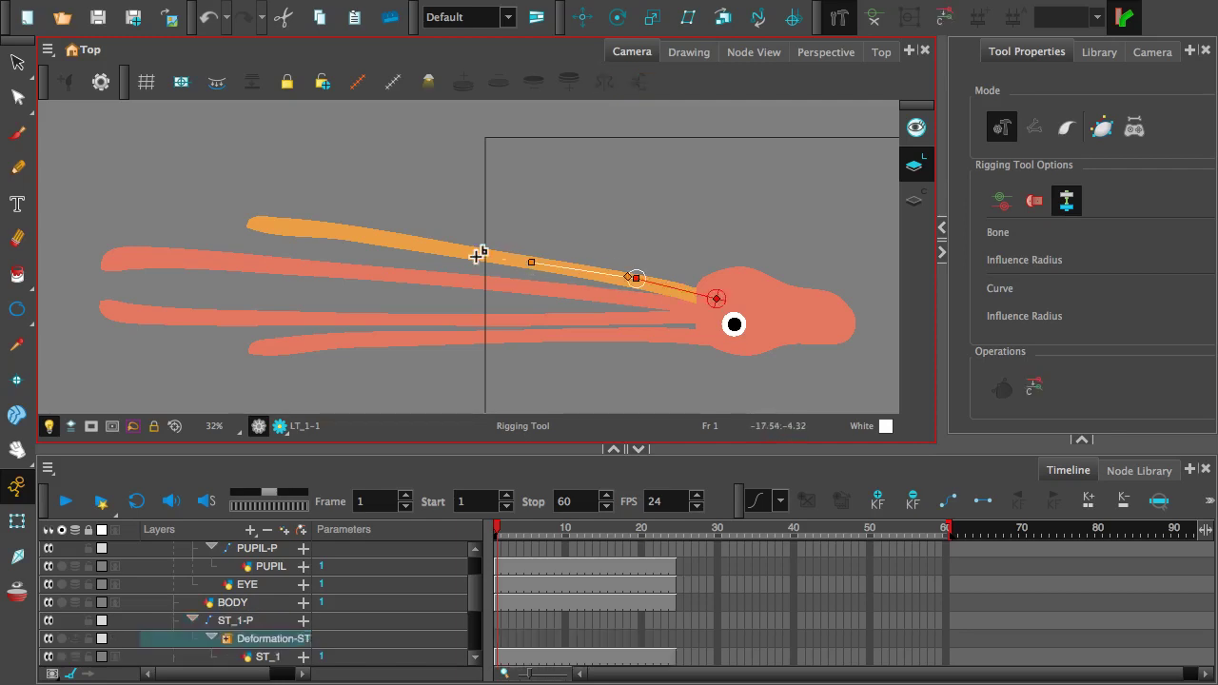
pyautogui.click(425, 244)
pyautogui.click(338, 230)
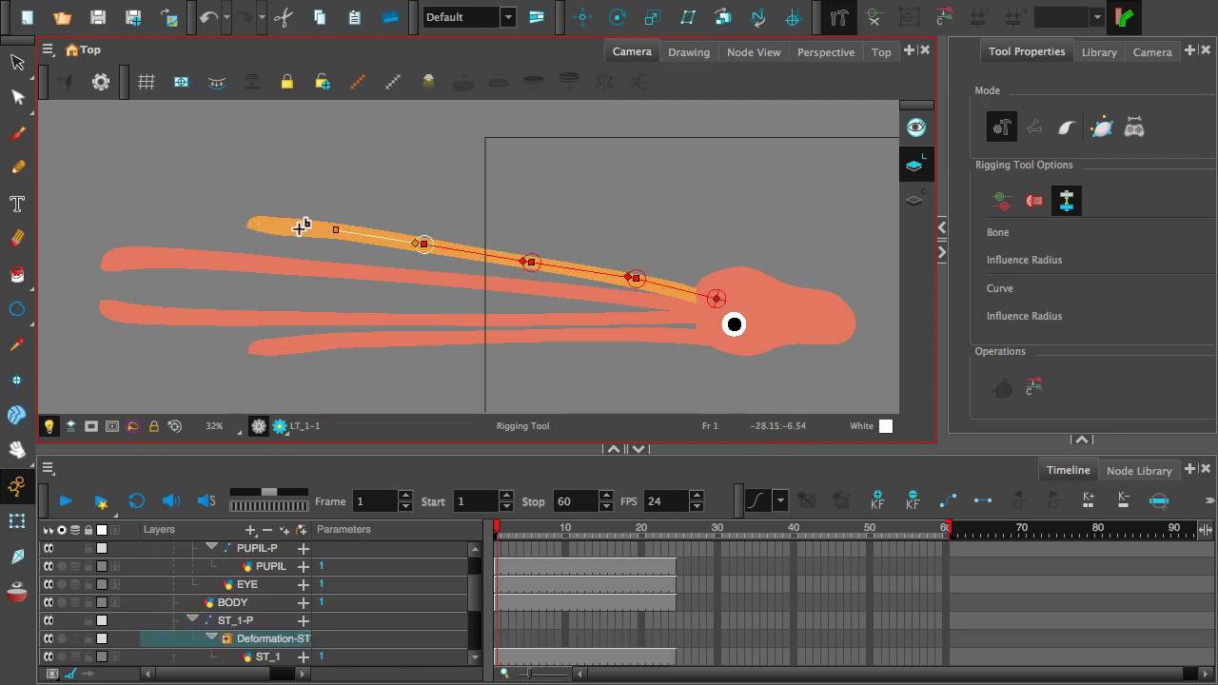
pyautogui.click(294, 225)
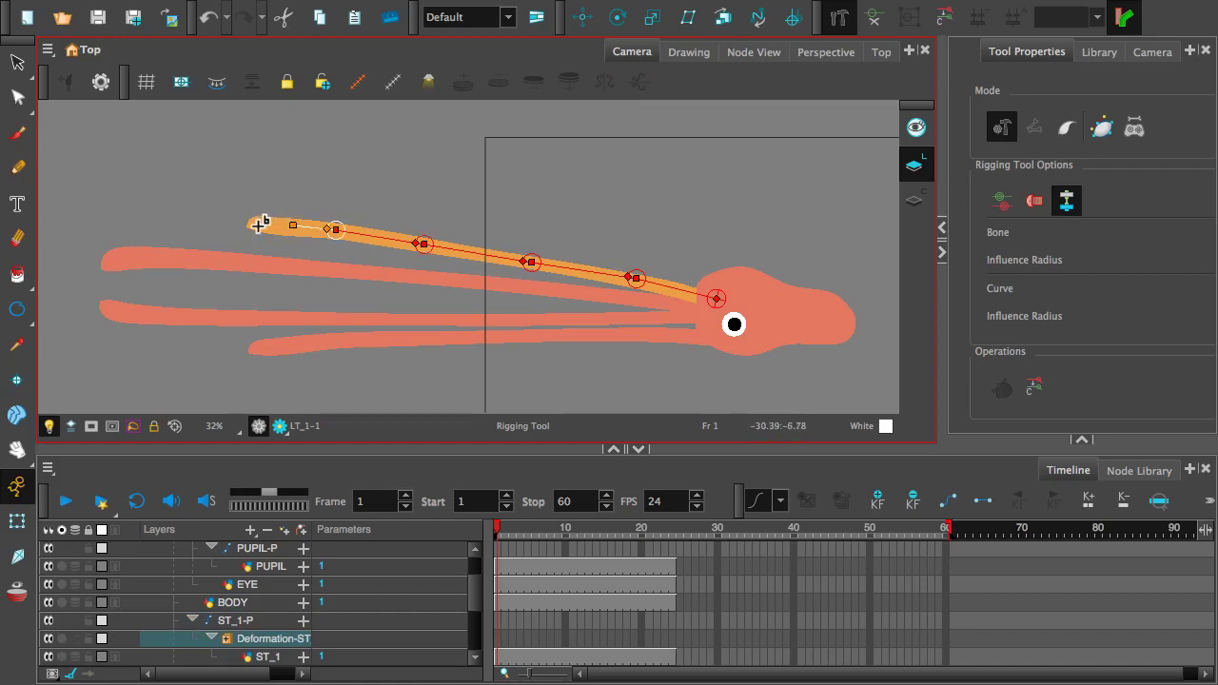
# - Adjust the bend regions at the ST_1 tentacle's joints and refine the placement of its bones near the tip
pyautogui.moveTo(628, 273); pyautogui.dragTo(497, 276)
pyautogui.moveTo(582, 264)
pyautogui.mouseDown()
pyautogui.moveTo(572, 280)
pyautogui.moveTo(583, 255)
pyautogui.mouseUp()
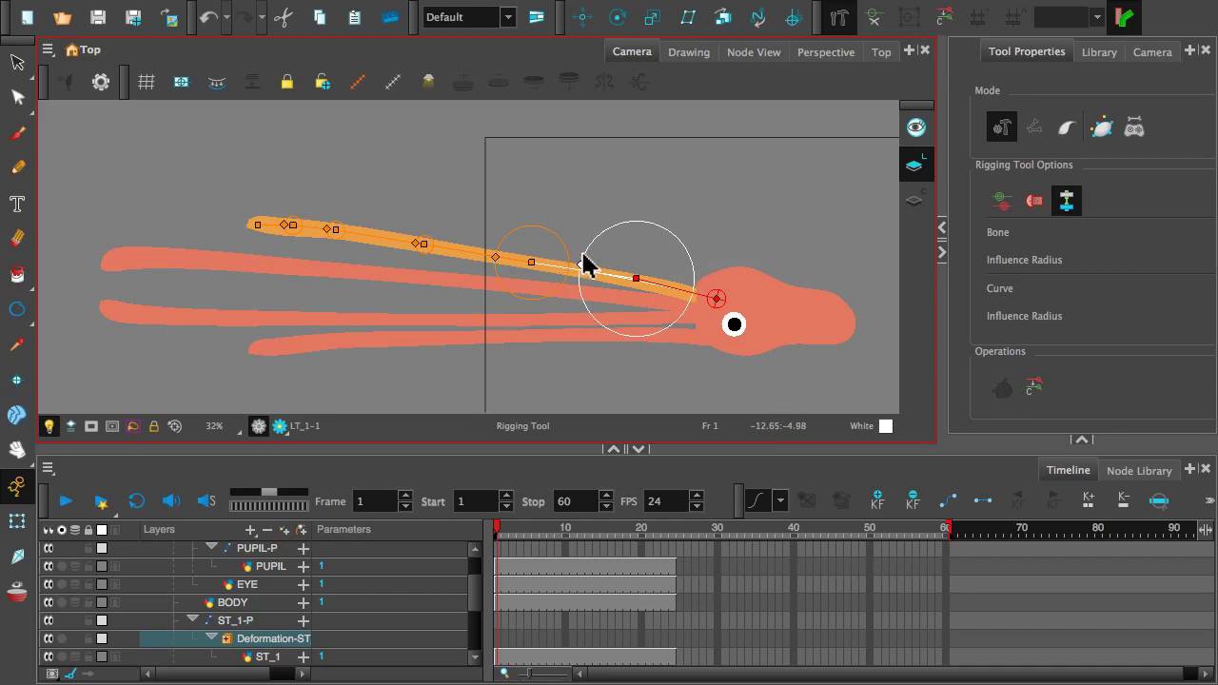
pyautogui.moveTo(411, 242); pyautogui.dragTo(493, 266)
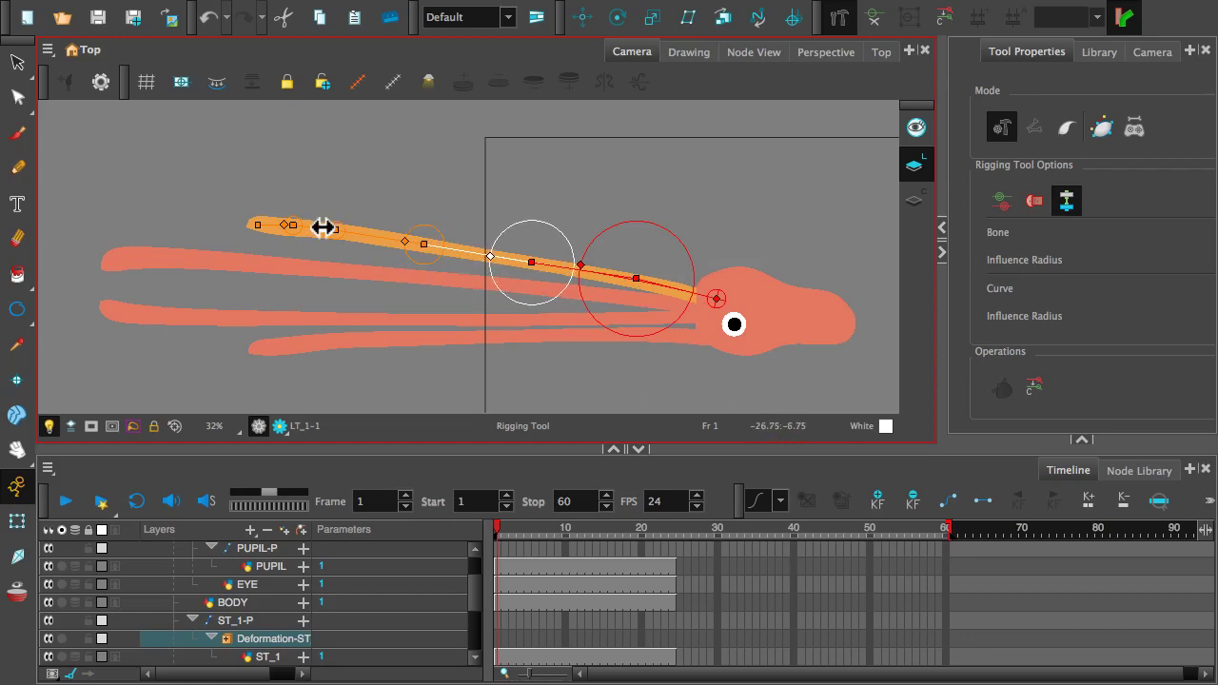
pyautogui.moveTo(324, 227); pyautogui.dragTo(280, 224)
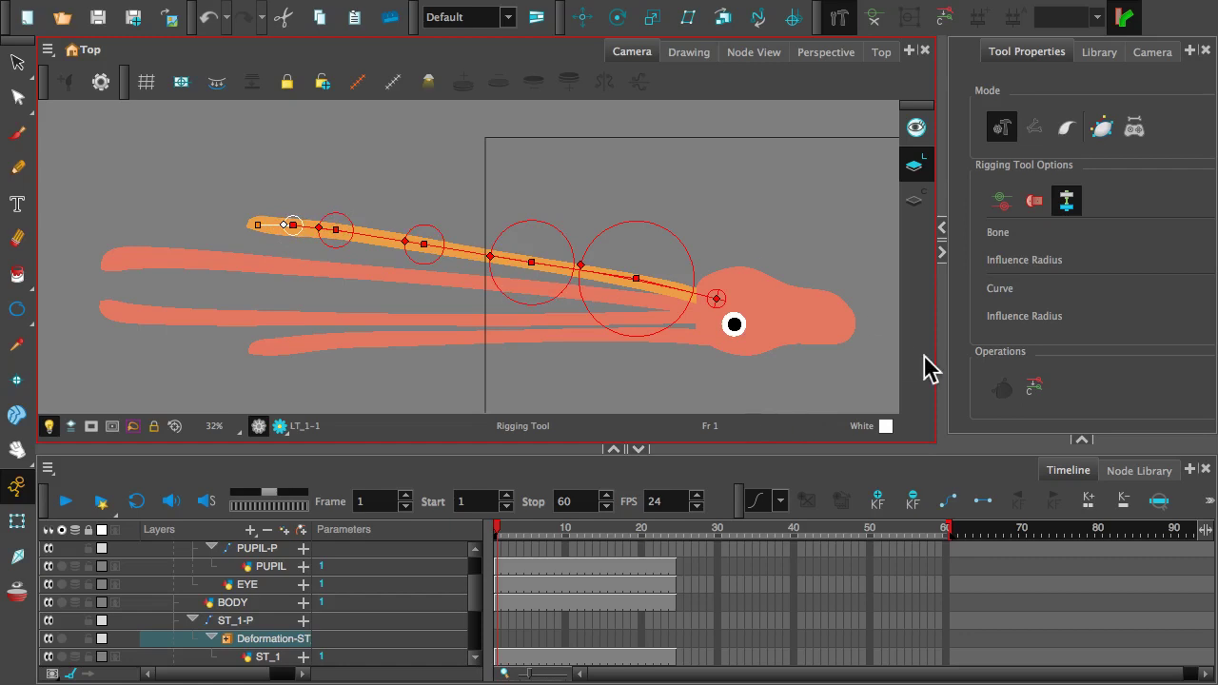
pyautogui.moveTo(340, 233); pyautogui.dragTo(261, 221)
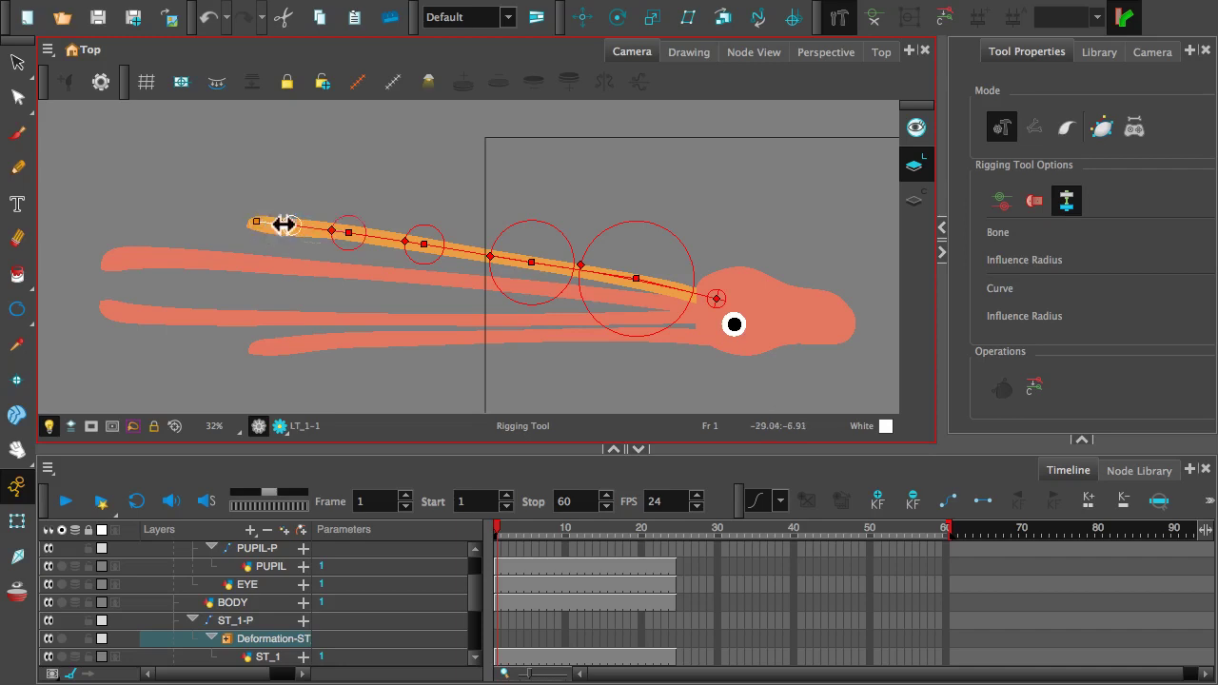
pyautogui.hotkey('ctrl', 'z')
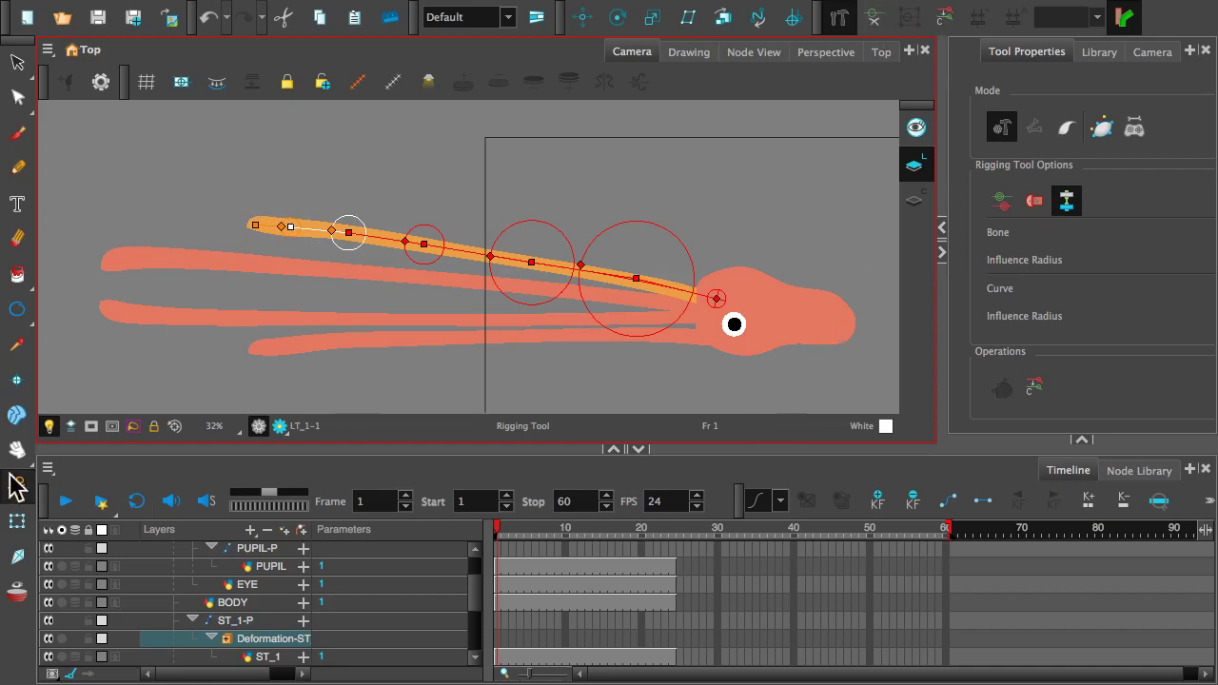
pyautogui.click(17, 522)
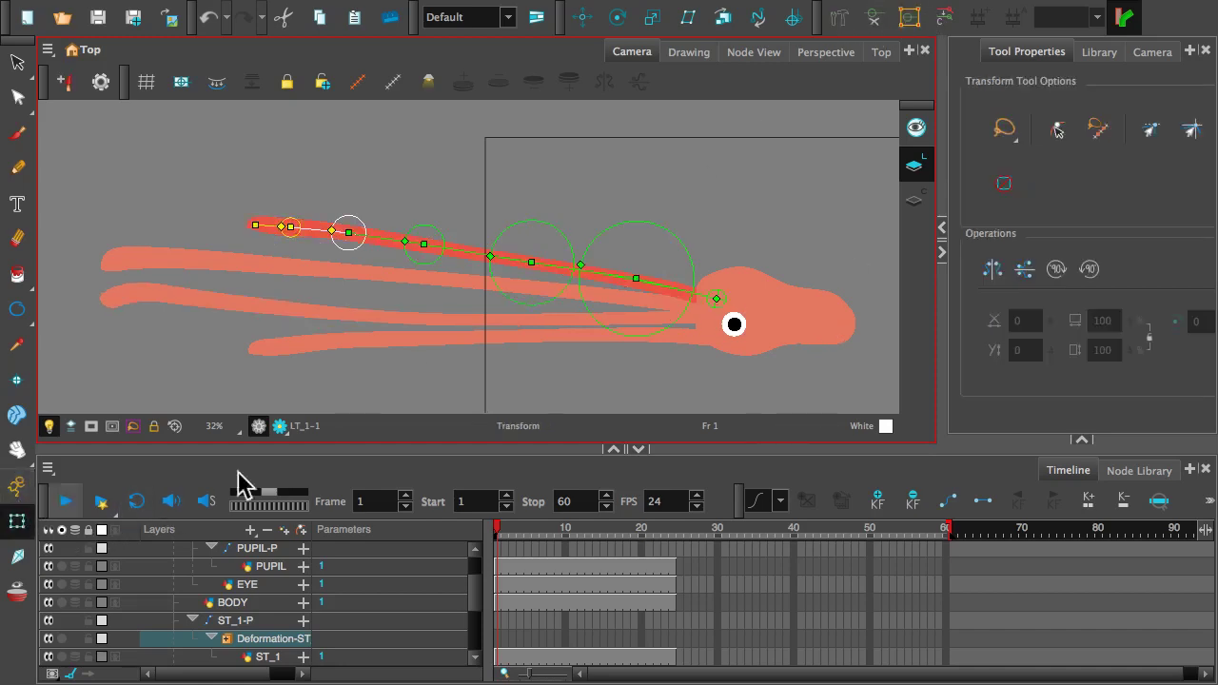
# - Enable Peg Selection mode and show the deformation controls of the long tentacle second from the bottom
pyautogui.click(196, 306)
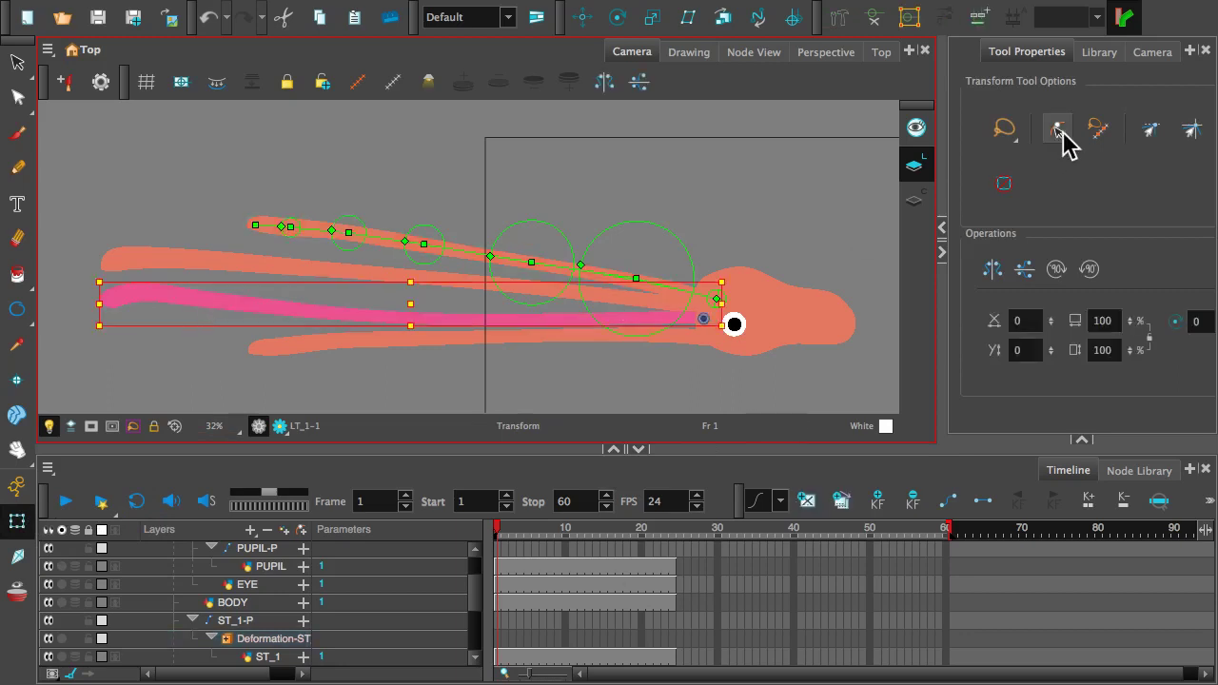
pyautogui.click(1058, 130)
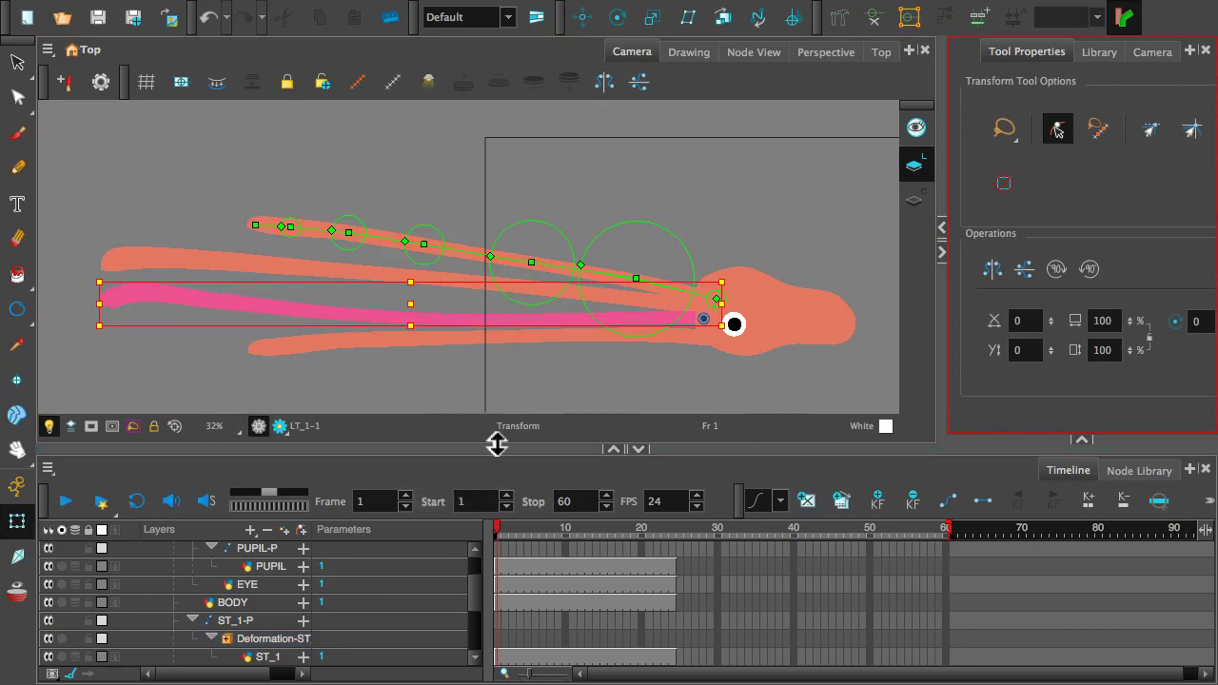
pyautogui.click(465, 366)
pyautogui.click(385, 327)
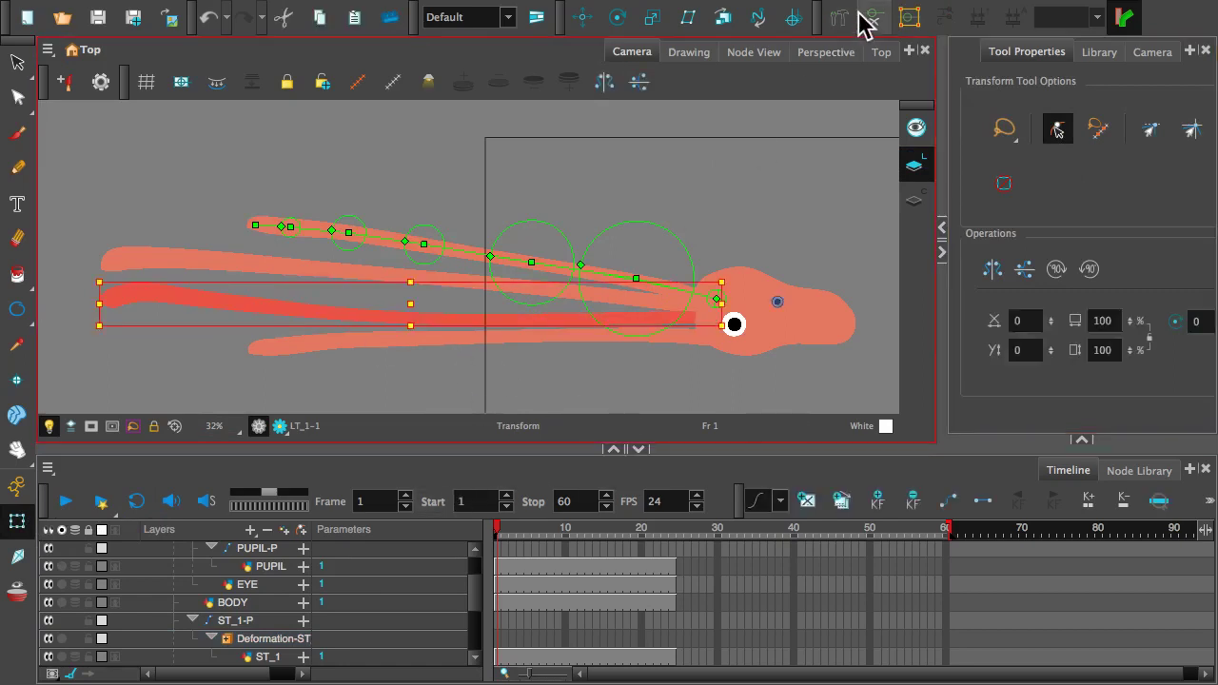
pyautogui.click(864, 16)
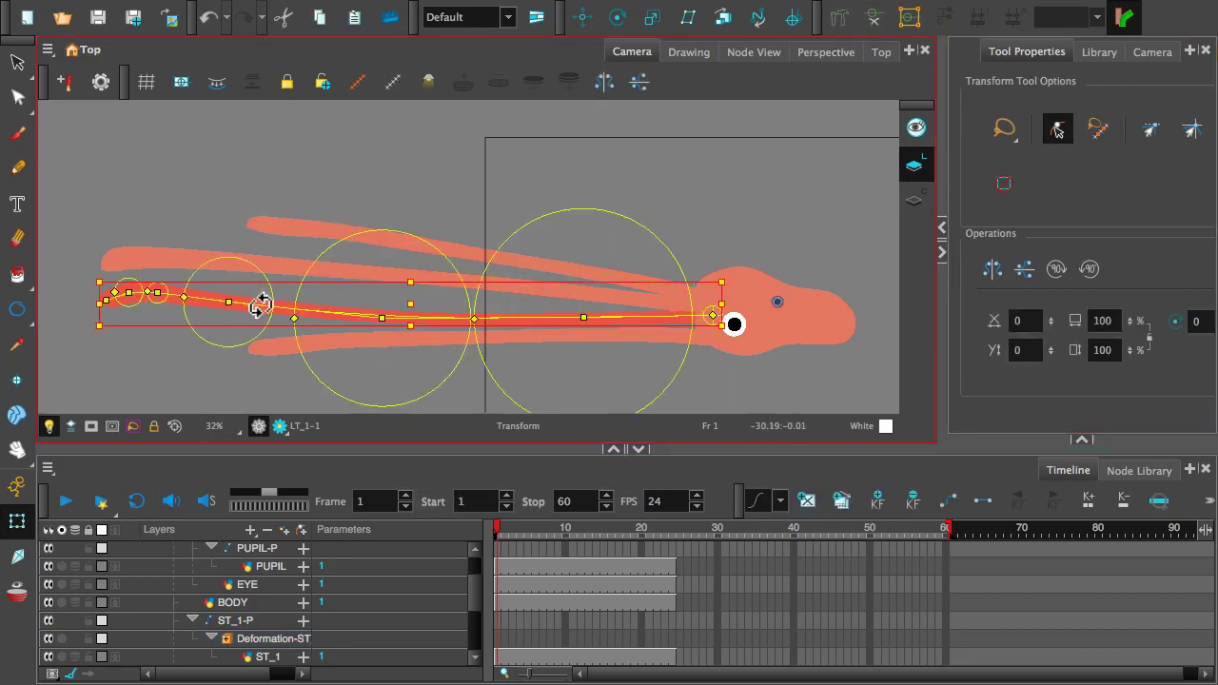
# - Rotate the long tentacle's outer bones to straighten the curl near its tip, and deselect it
pyautogui.moveTo(260, 305)
pyautogui.mouseDown()
pyautogui.moveTo(254, 321)
pyautogui.moveTo(249, 309)
pyautogui.mouseUp()
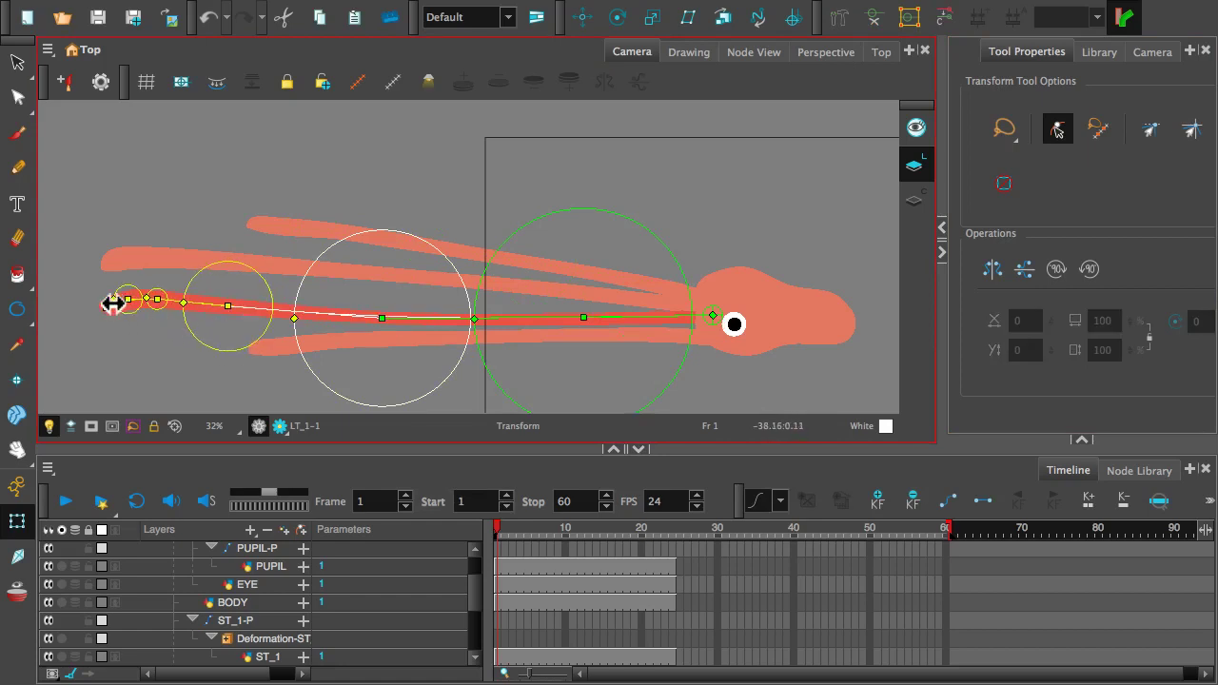
pyautogui.moveTo(119, 304); pyautogui.dragTo(111, 299)
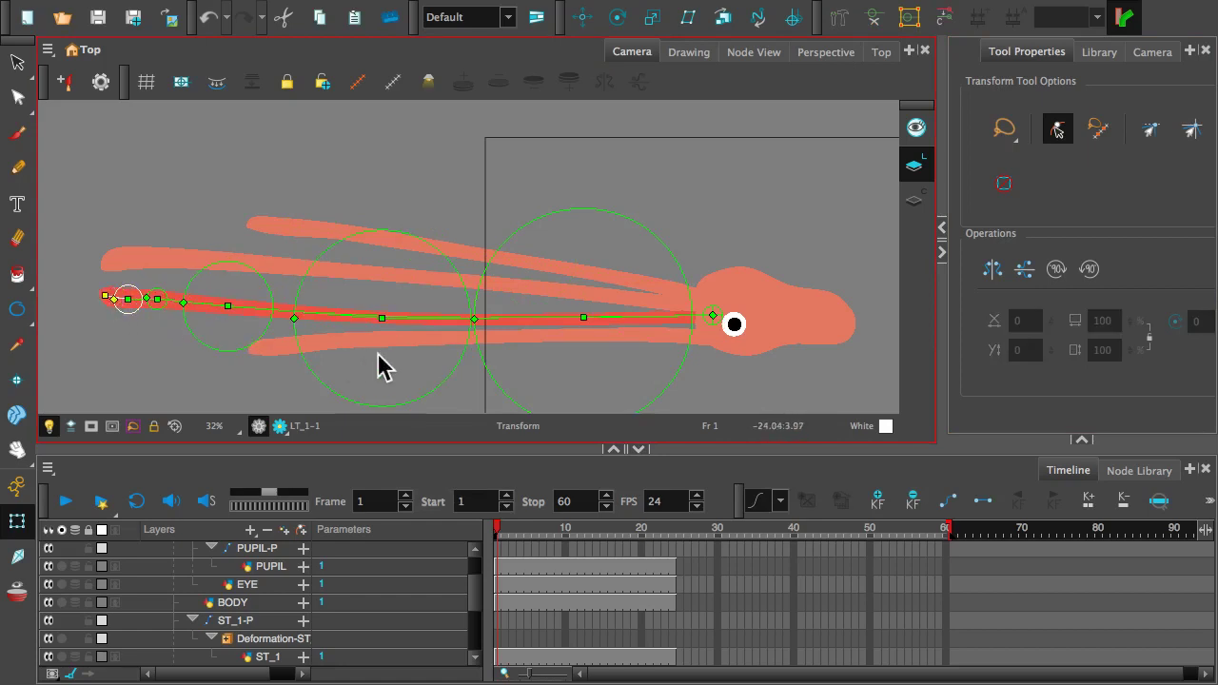
pyautogui.click(444, 182)
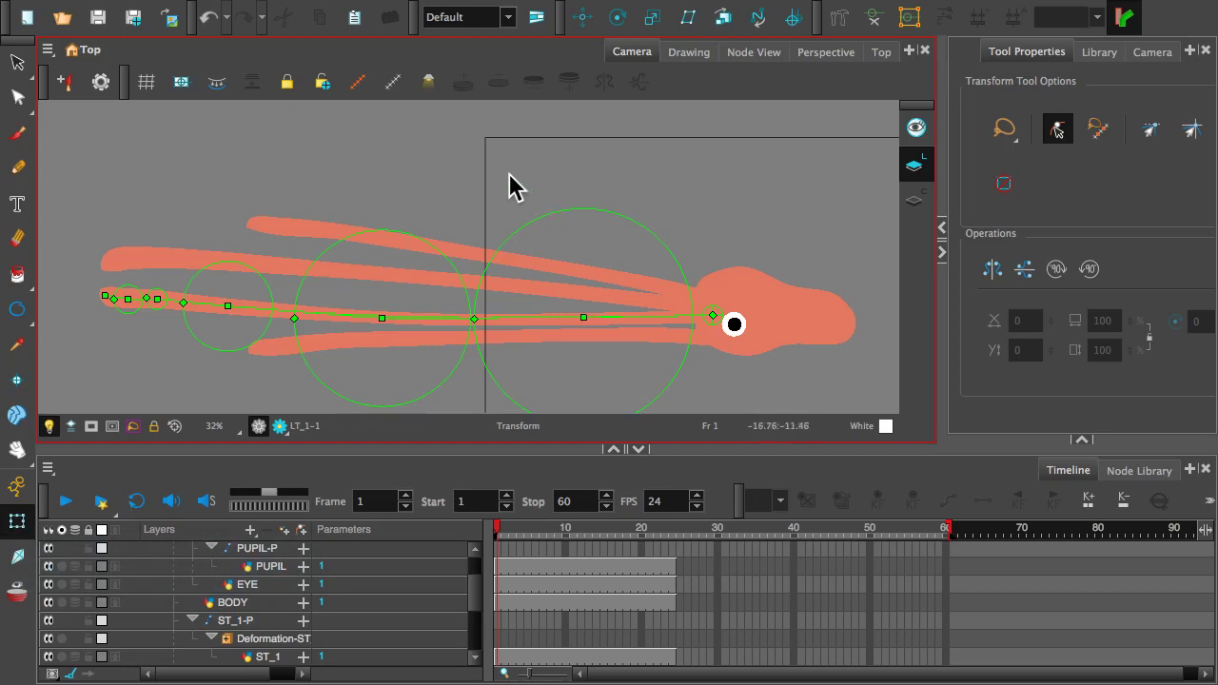
# - Select the BODY drawing with Peg Selection mode off, turn the mode back on and clear the selection
pyautogui.click(1080, 217)
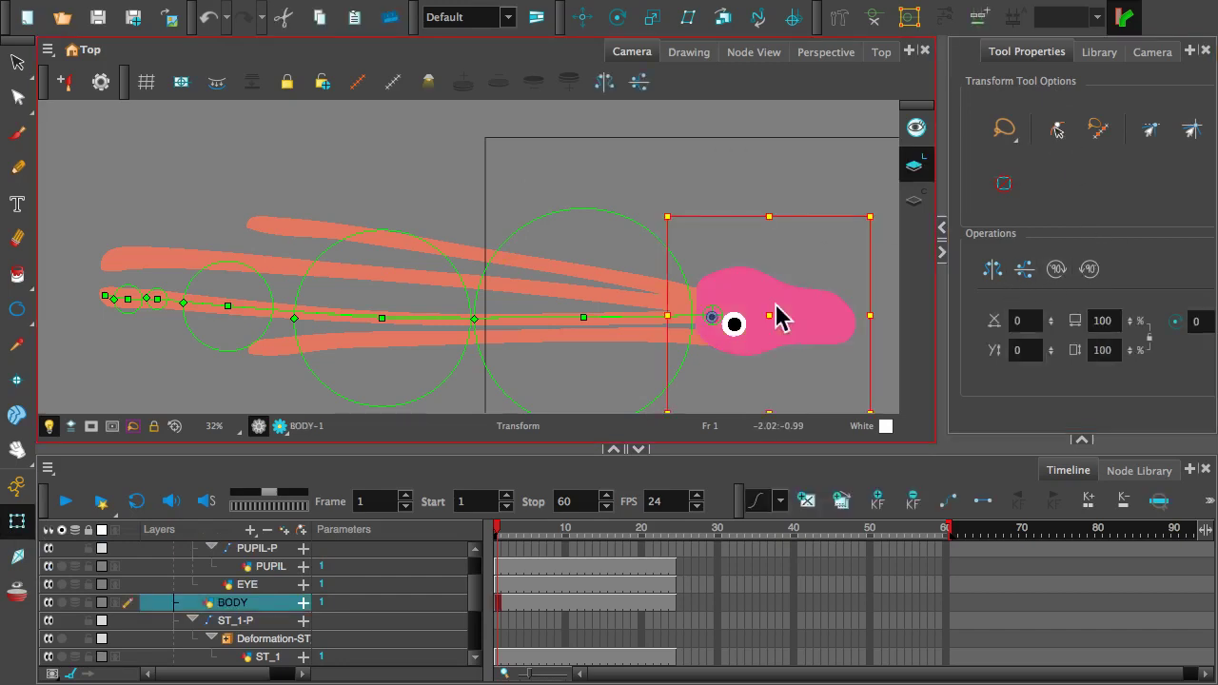
pyautogui.click(1056, 131)
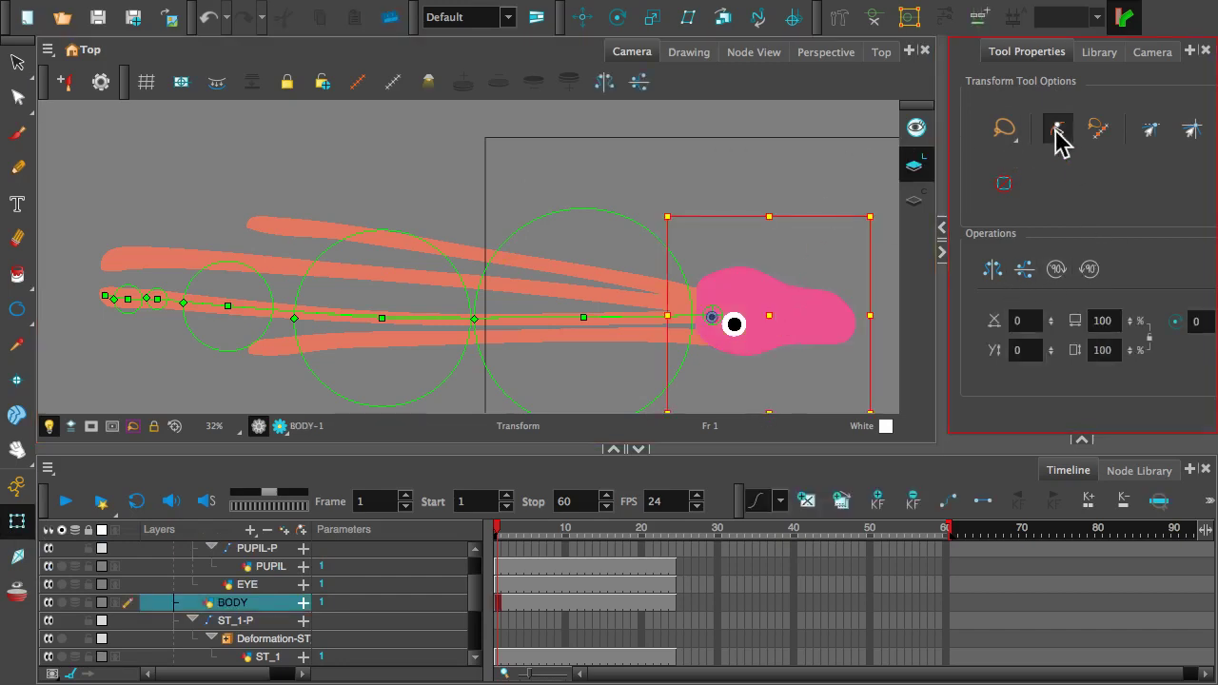
pyautogui.click(609, 186)
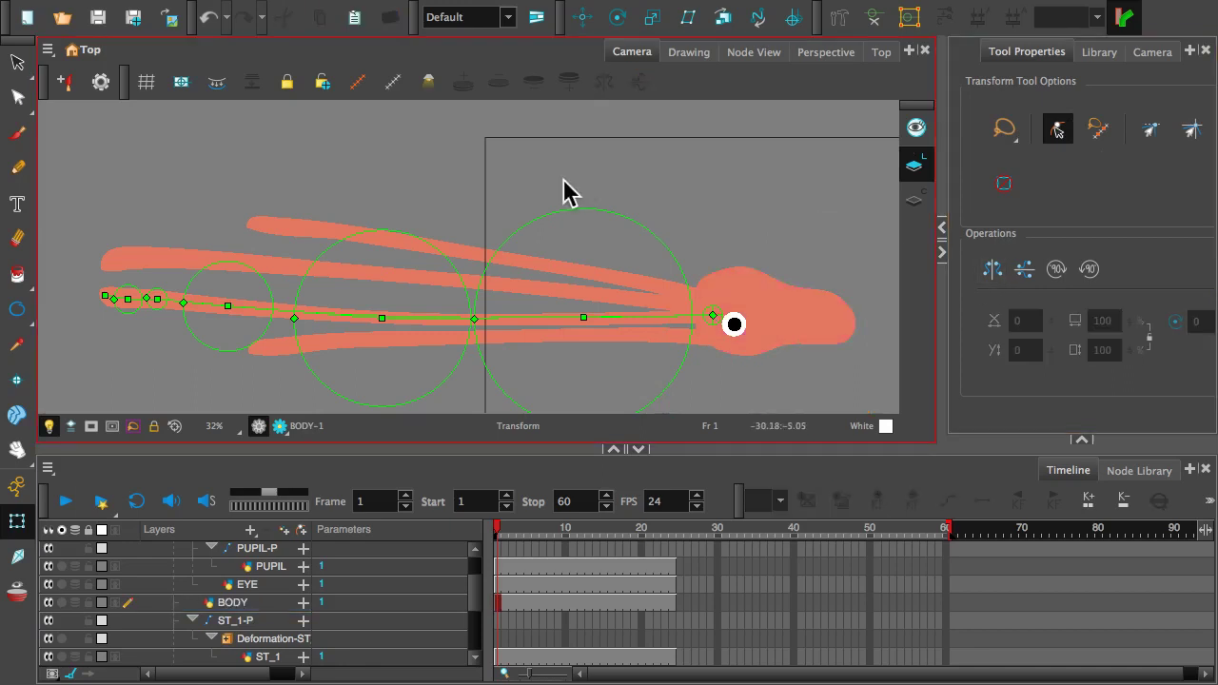
# - Select the whole squid by its parent peg and show the deformation controls of all four tentacles
pyautogui.click(462, 262)
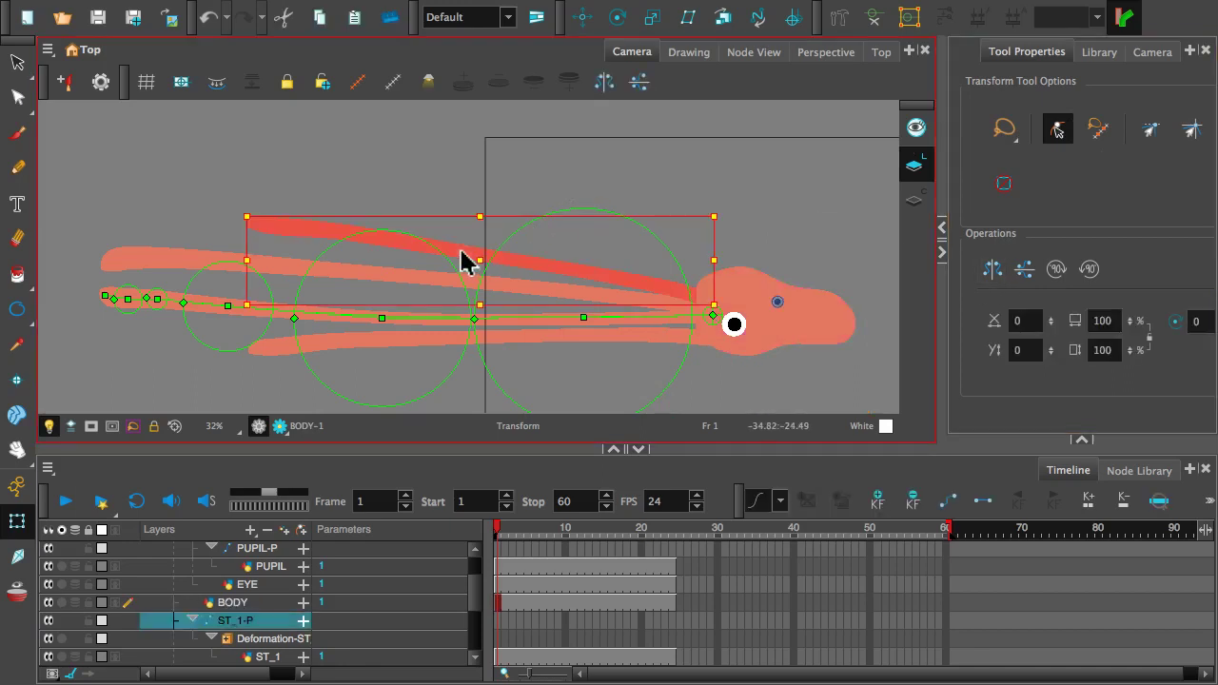
pyautogui.click(826, 343)
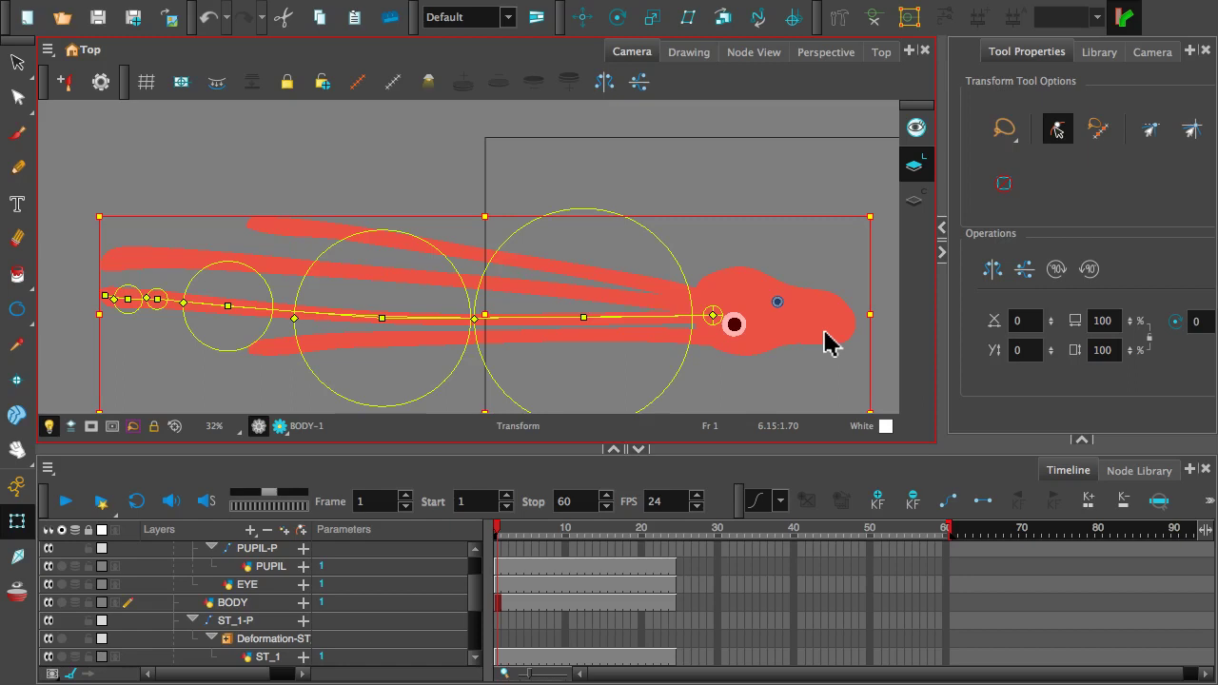
pyautogui.click(873, 27)
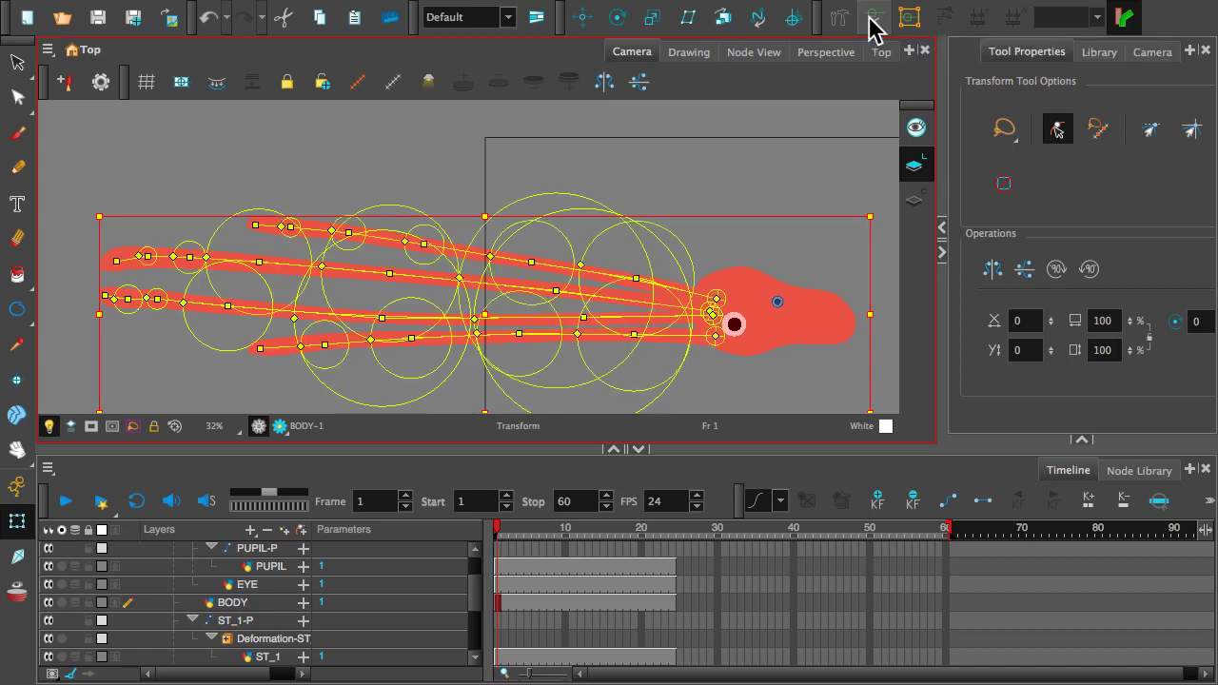
pyautogui.click(644, 141)
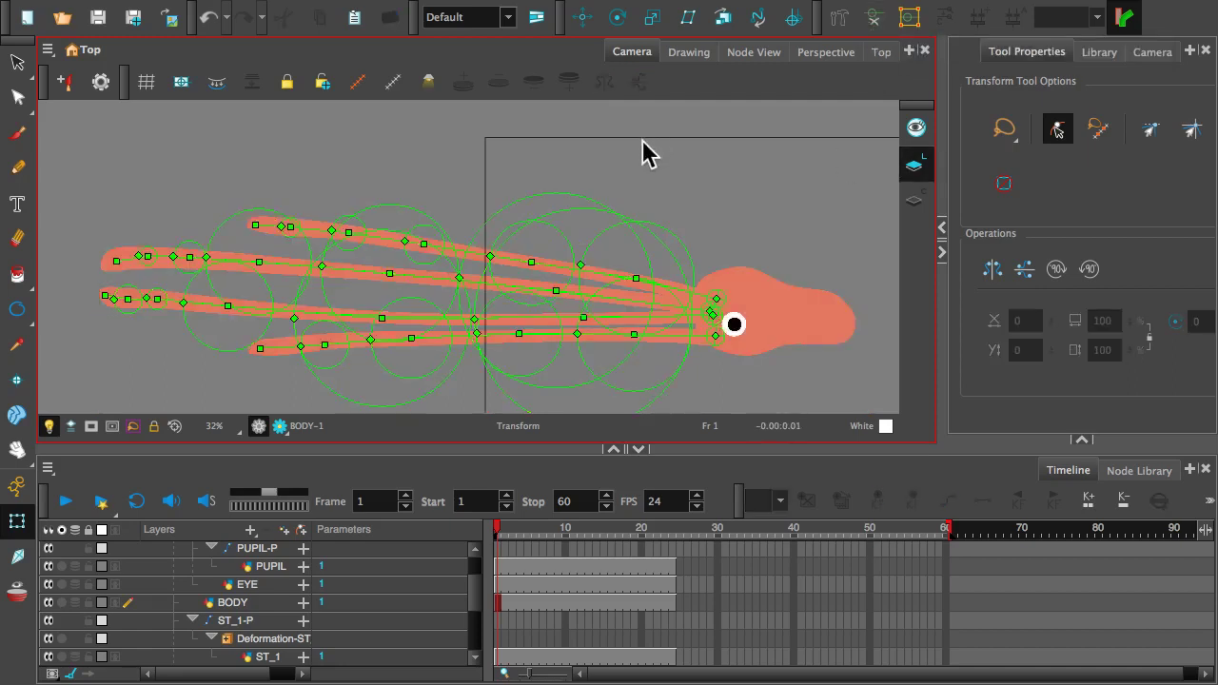
# - Show only the upper short tentacle's deformation controls, and switch to those of all four tentacles by selecting the whole squid
pyautogui.click(389, 253)
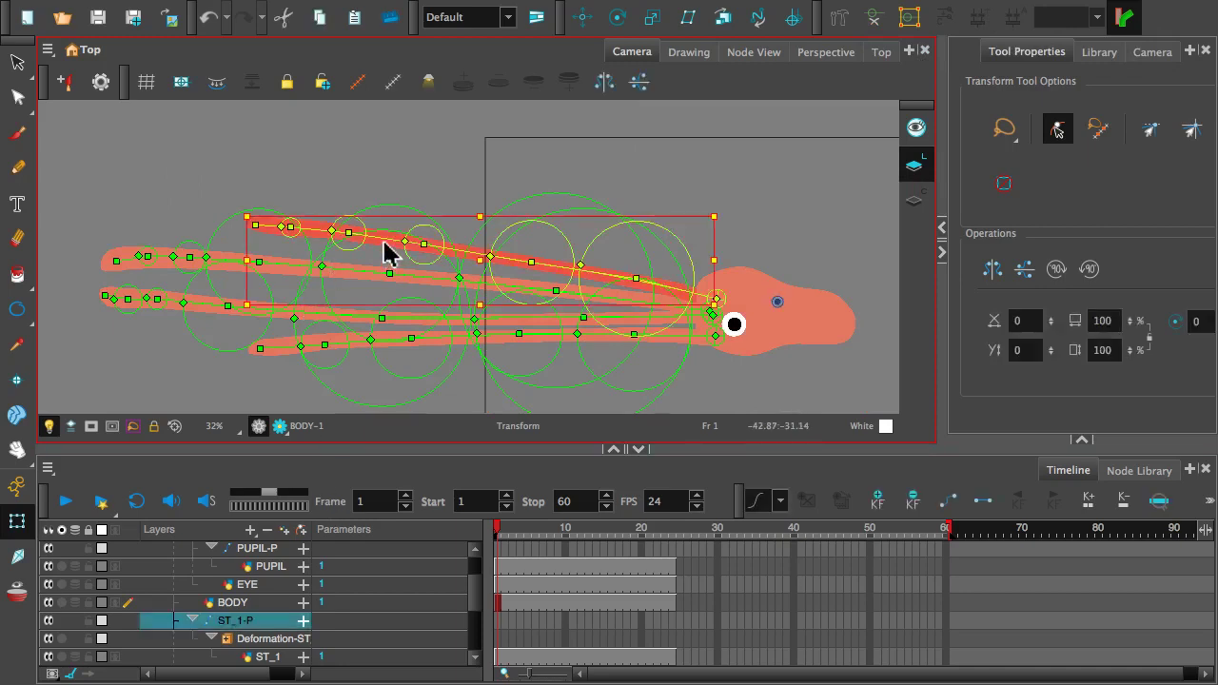
pyautogui.click(873, 17)
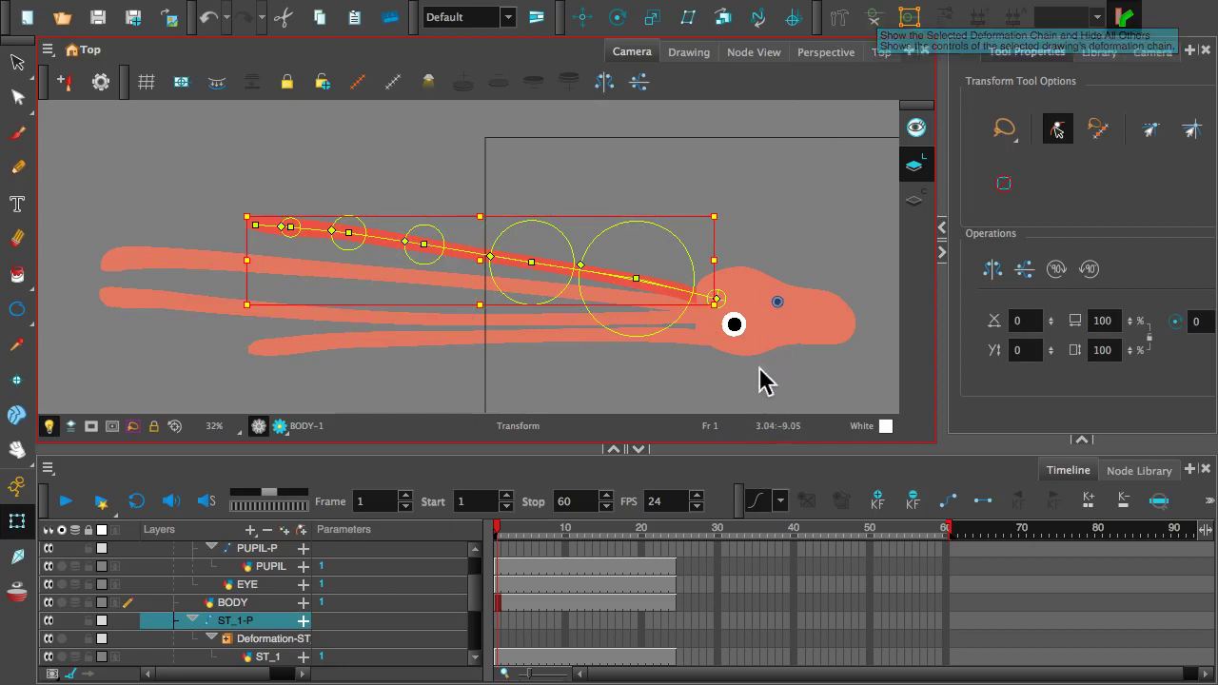
pyautogui.click(737, 307)
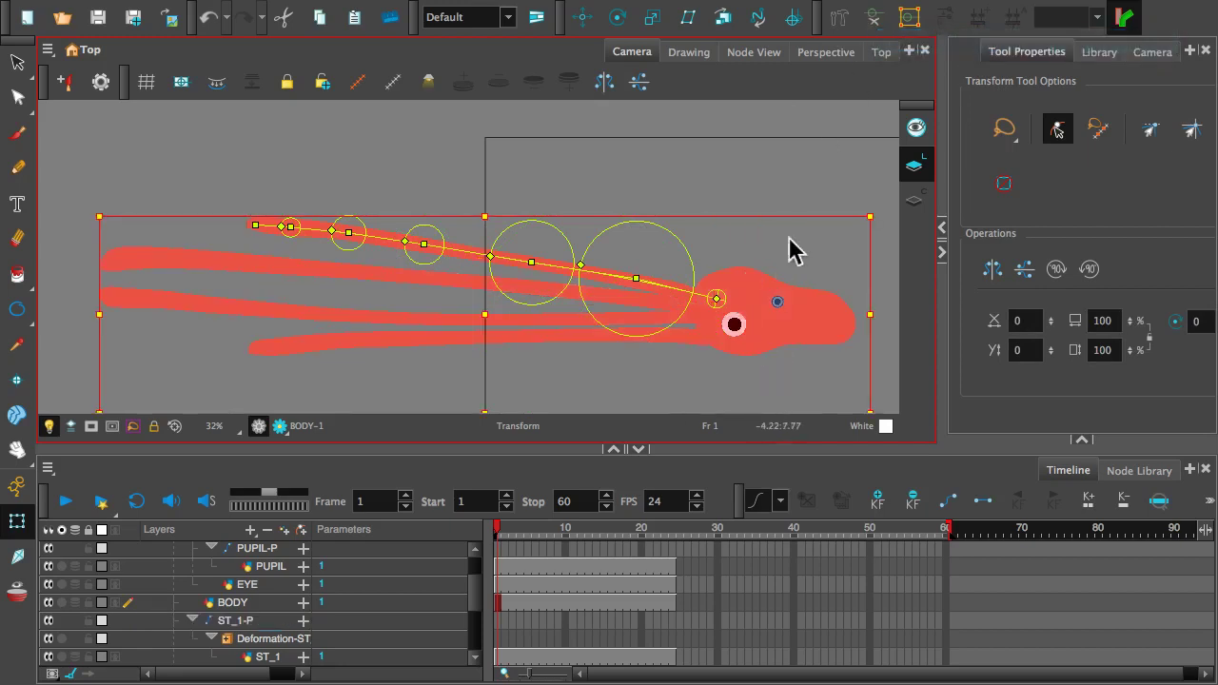
pyautogui.click(874, 19)
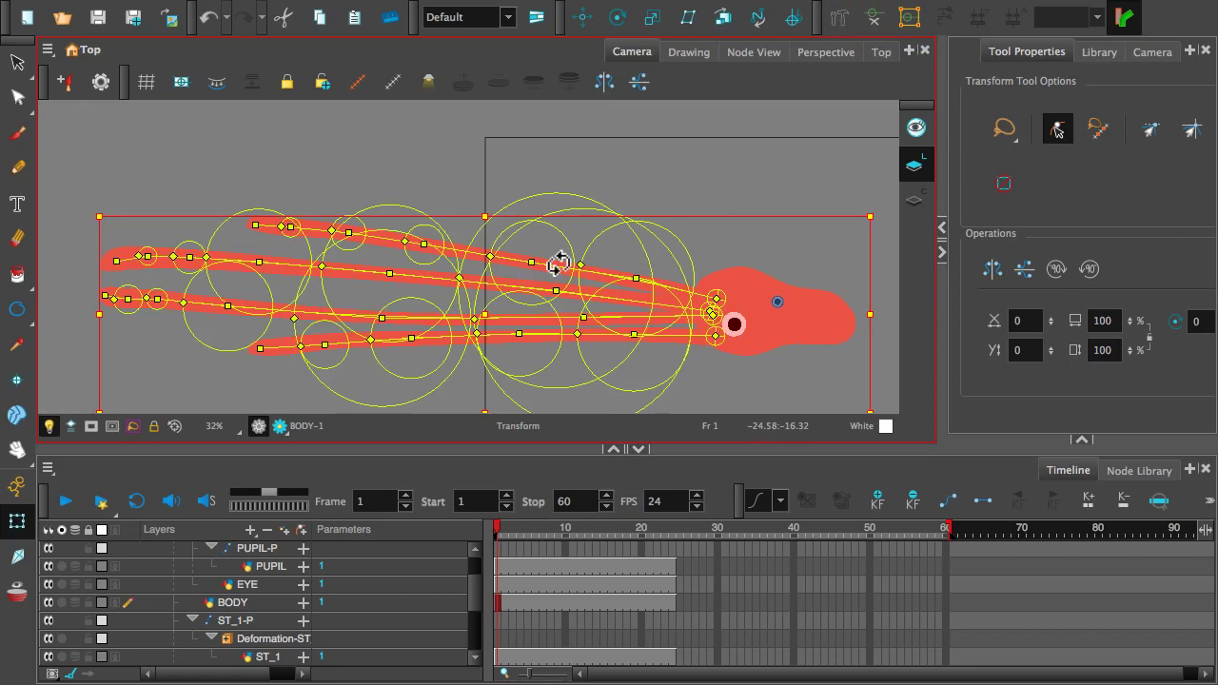
pyautogui.scroll(-2, 803, 327)
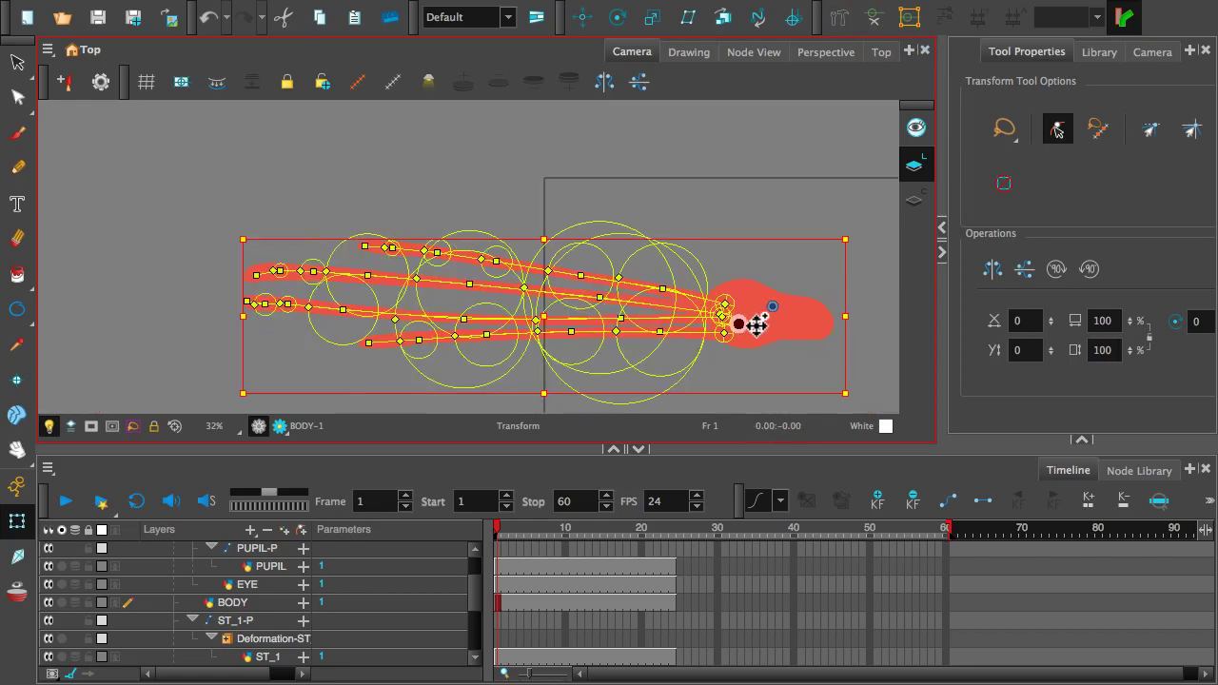
pyautogui.scroll(1, 754, 326)
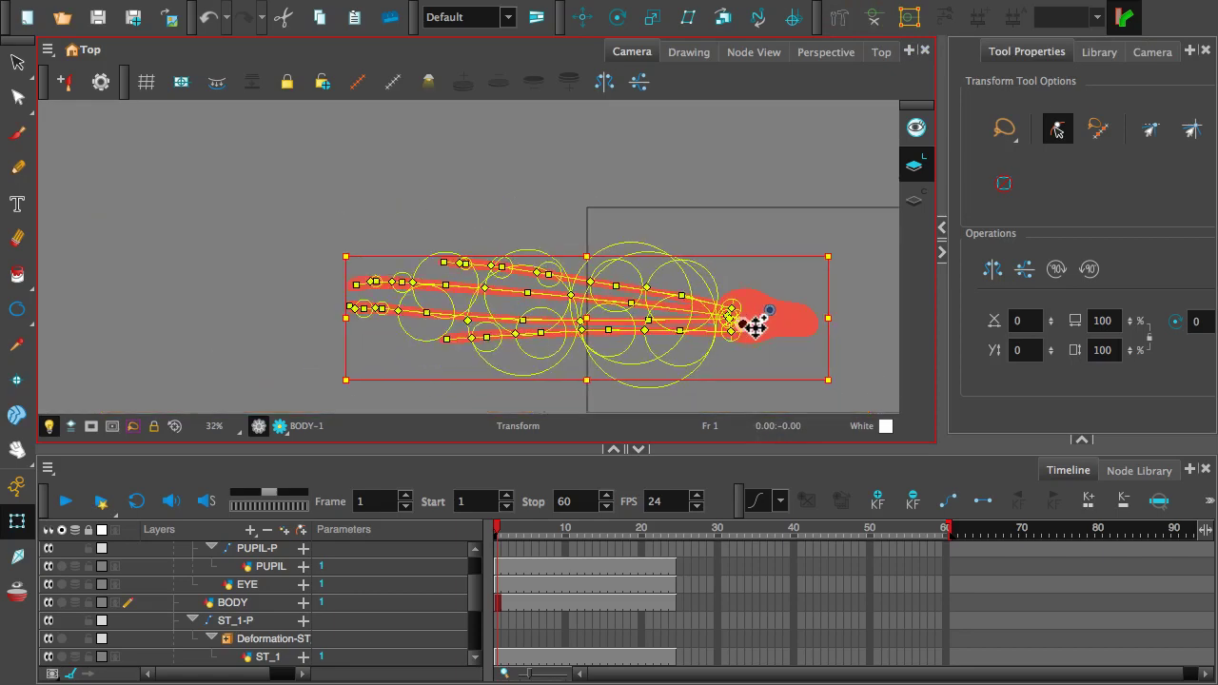
# - Automatically order the squid's node network downward in the Node View
pyautogui.click(743, 57)
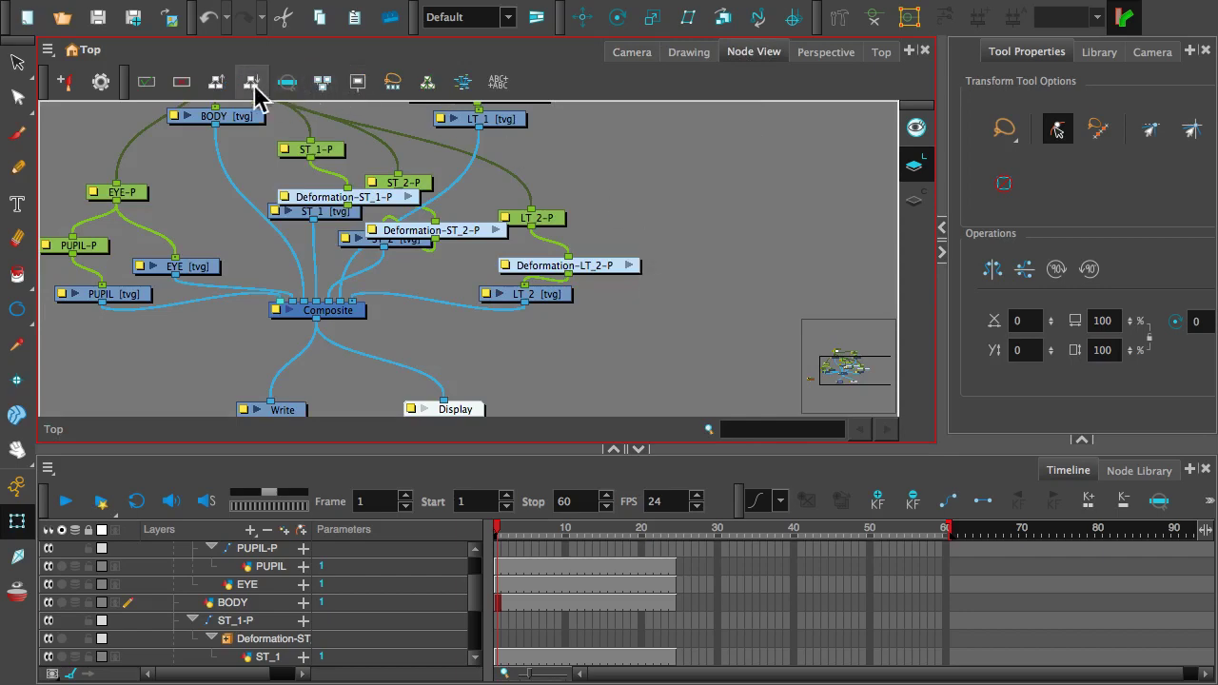
pyautogui.click(251, 83)
pyautogui.click(624, 372)
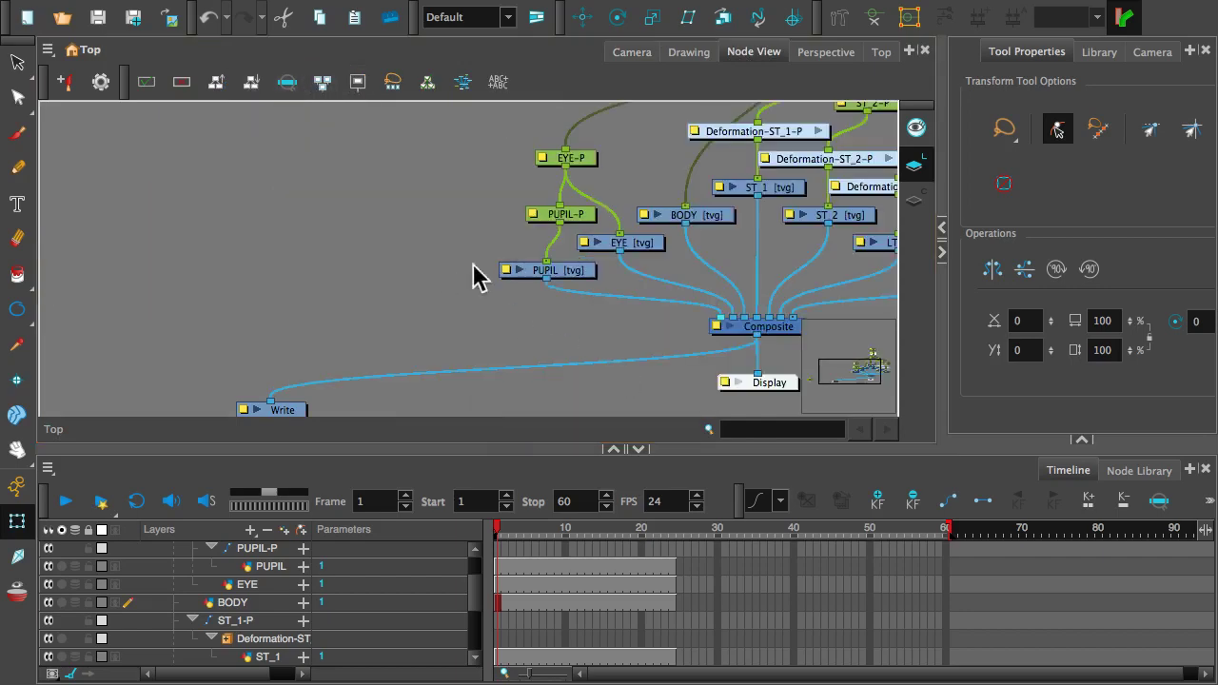
pyautogui.scroll(-2, 719, 324)
pyautogui.moveTo(766, 270); pyautogui.dragTo(702, 239)
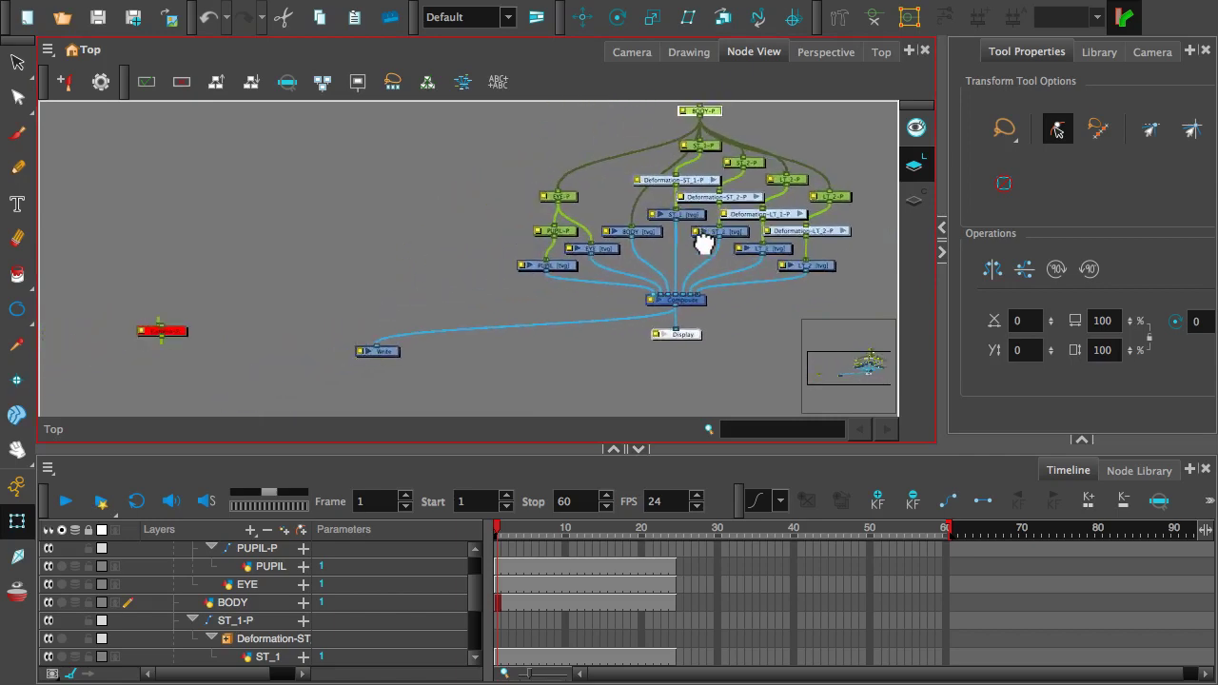
# - Move the Camera-P and Camera nodes close to the squid's node network, with Camera just below Camera-P
pyautogui.moveTo(181, 339); pyautogui.dragTo(330, 276)
pyautogui.moveTo(171, 331); pyautogui.dragTo(548, 314)
pyautogui.moveTo(345, 274); pyautogui.dragTo(473, 270)
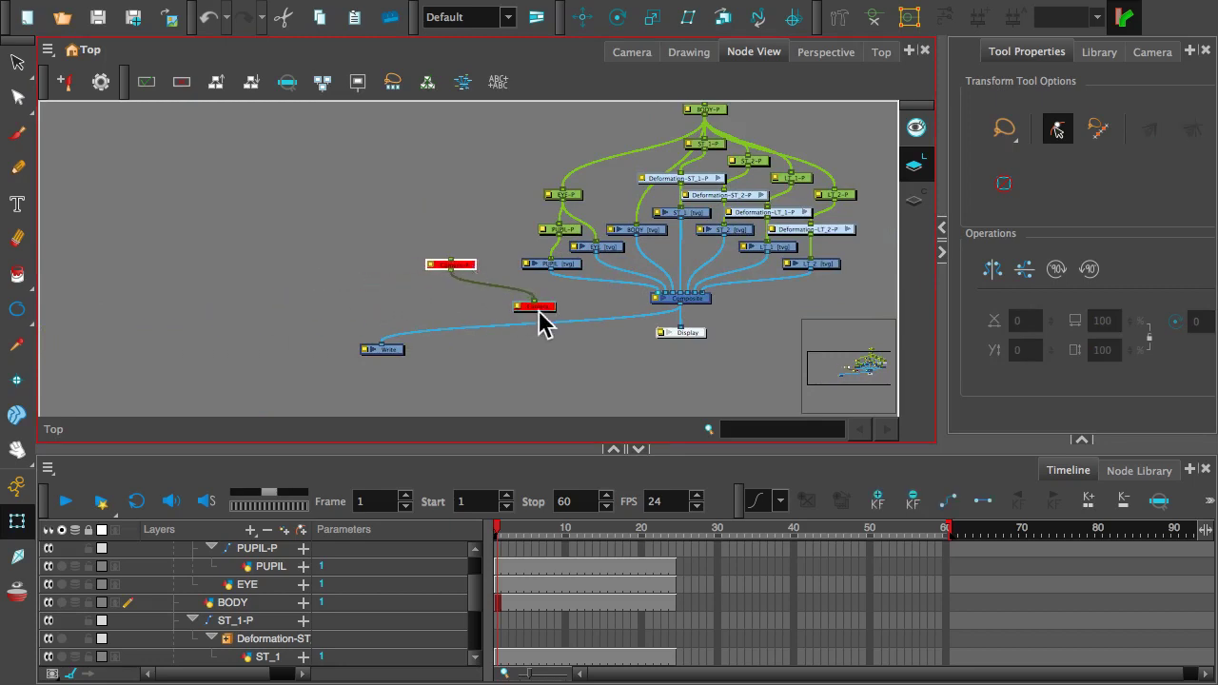
pyautogui.click(543, 308)
pyautogui.moveTo(543, 304); pyautogui.dragTo(466, 292)
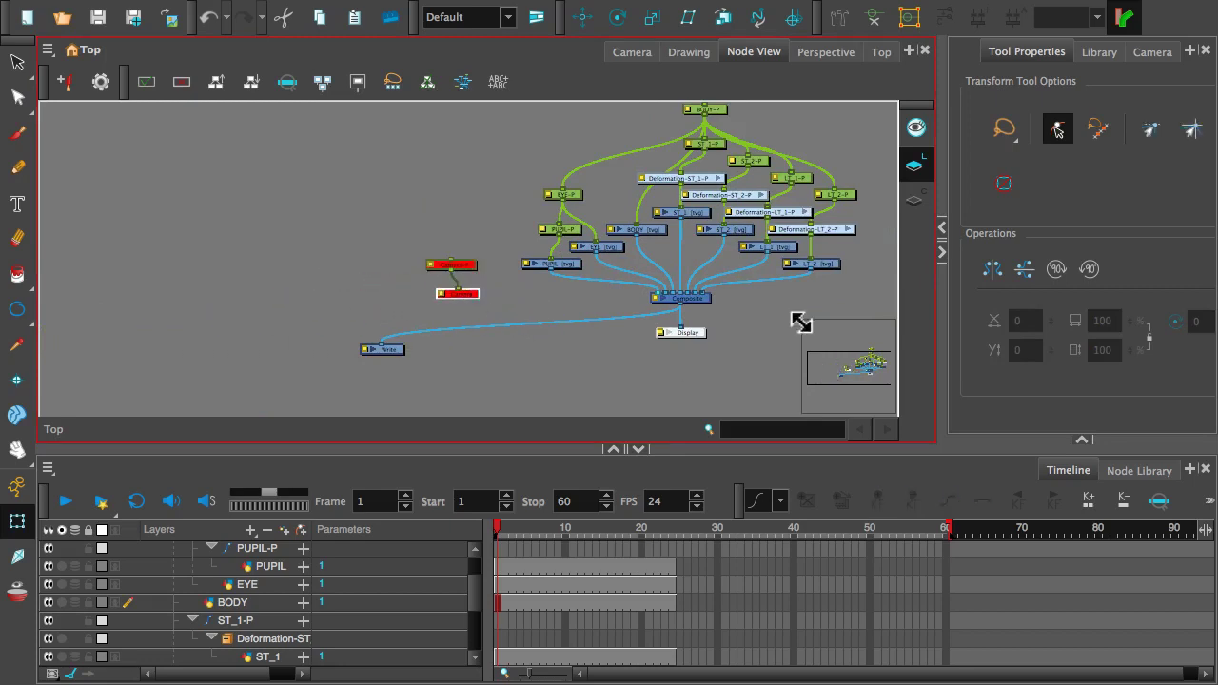
pyautogui.moveTo(775, 309); pyautogui.dragTo(617, 346)
# - Examine the upper short tentacle's hierarchy in the network by selecting ST_1, Deformation-ST_1-P, ST_1-P and BODY-P in turn
pyautogui.scroll(2, 618, 335)
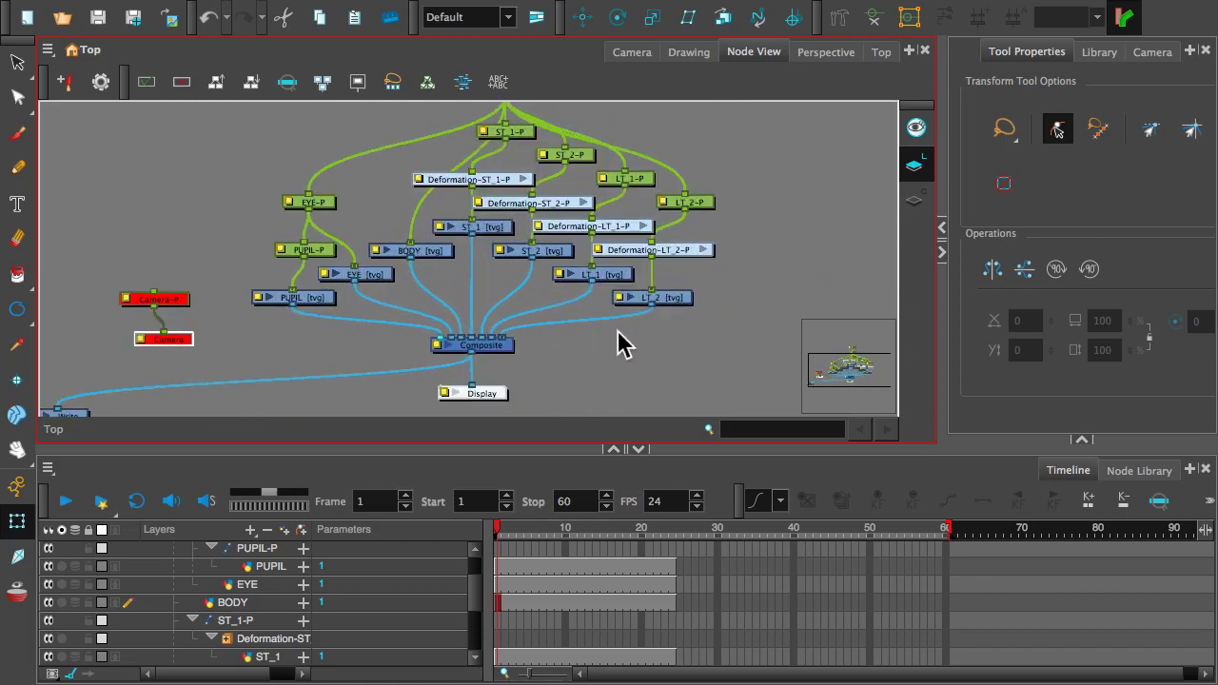
pyautogui.scroll(1, 586, 300)
pyautogui.moveTo(552, 282); pyautogui.dragTo(576, 329)
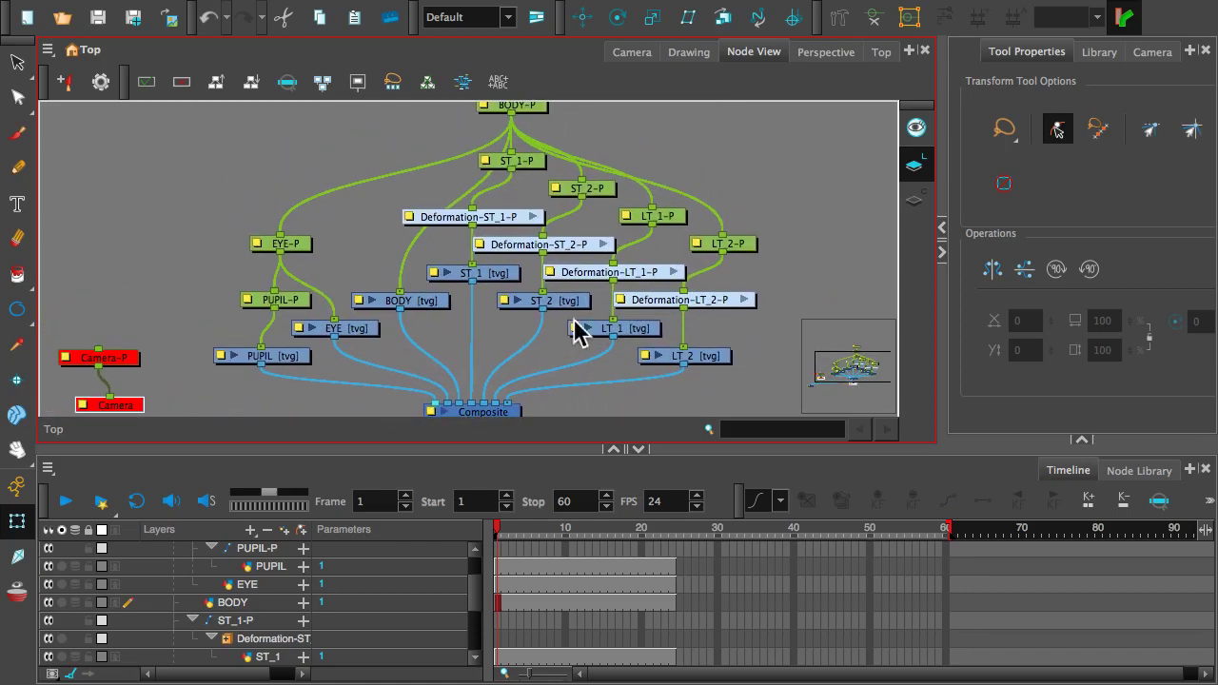
pyautogui.click(499, 273)
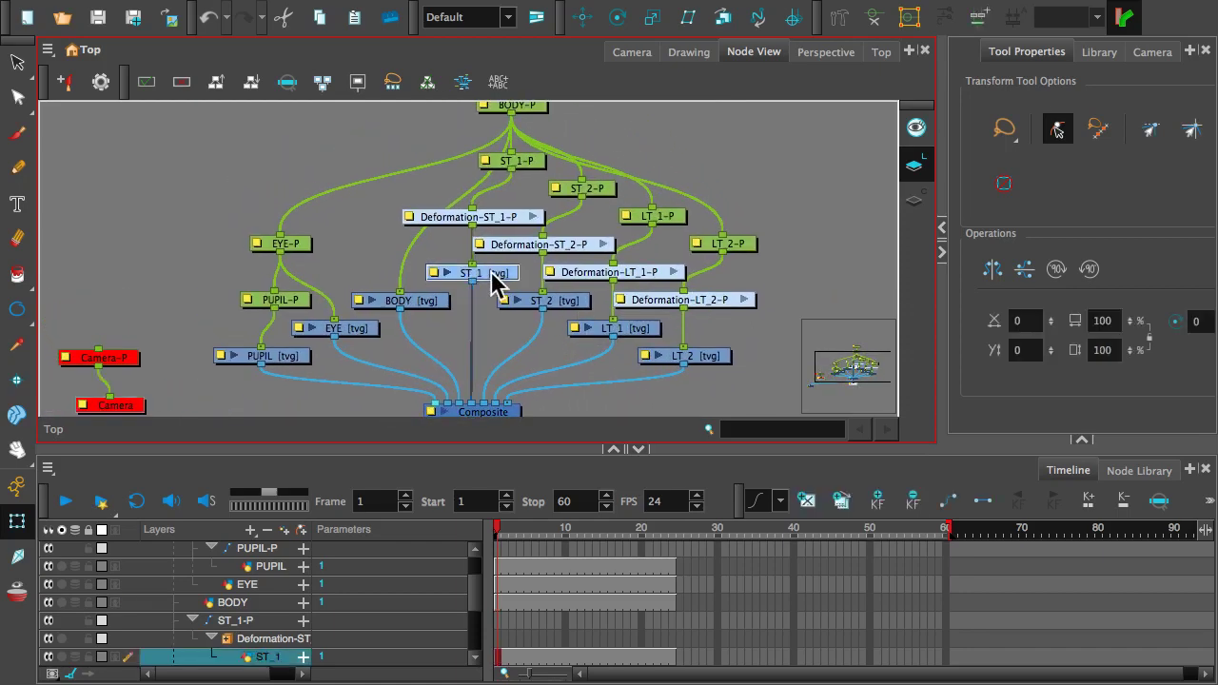
pyautogui.click(496, 217)
pyautogui.click(531, 162)
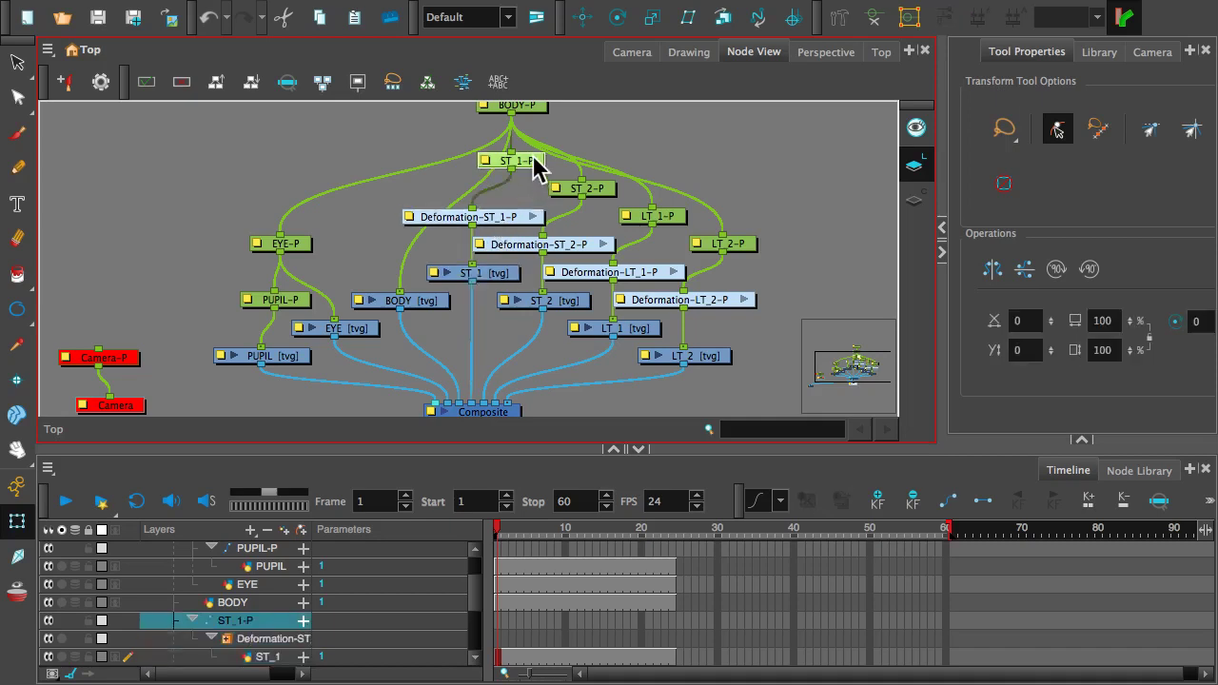
pyautogui.moveTo(540, 127); pyautogui.dragTo(543, 190)
pyautogui.click(540, 174)
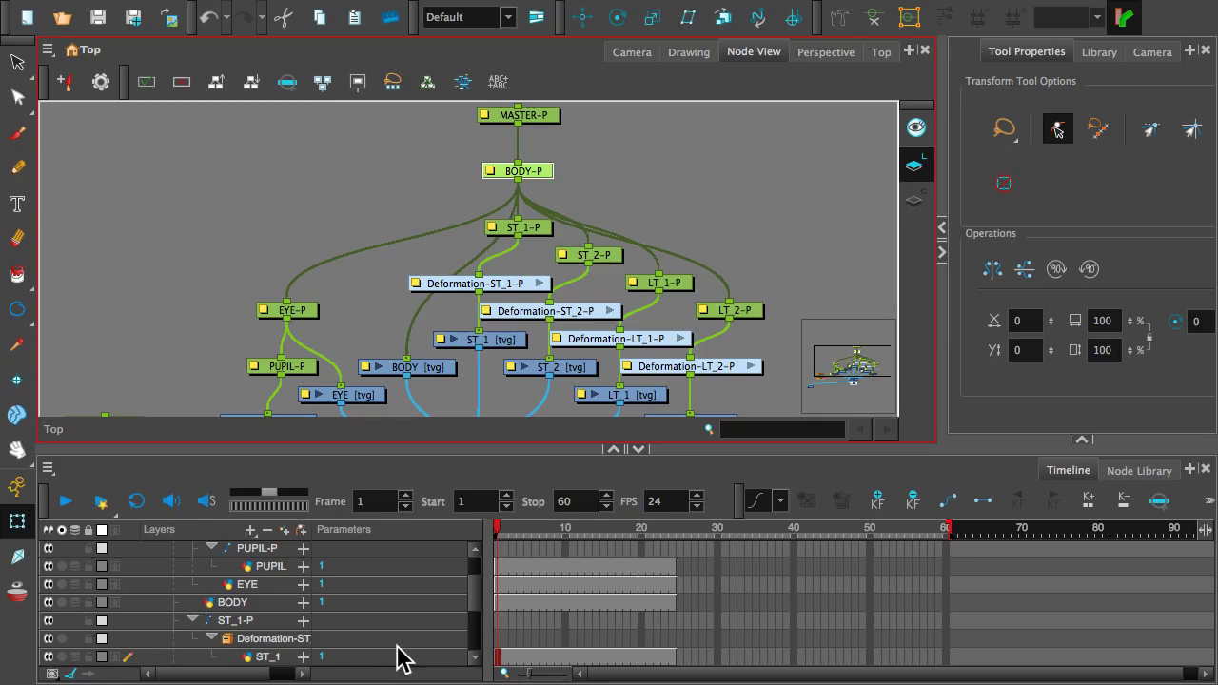
# - Return to the Camera view and select the BODY-P peg among the timeline layers
pyautogui.click(632, 52)
pyautogui.scroll(2, 265, 576)
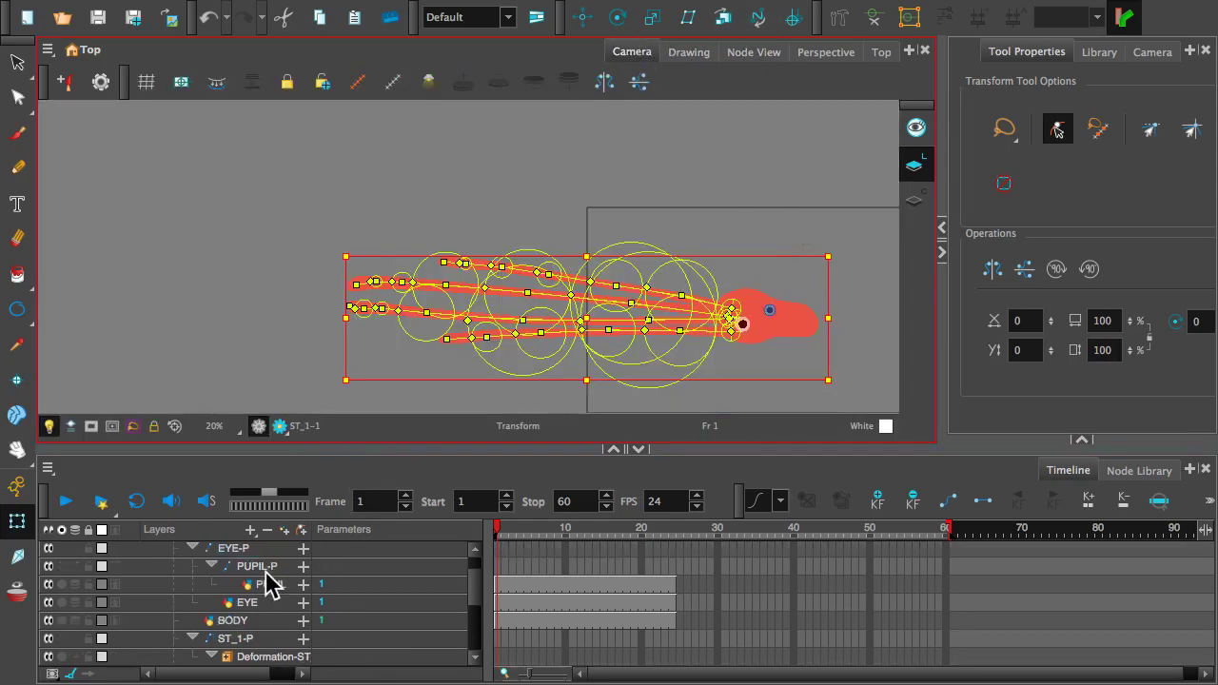
pyautogui.click(250, 569)
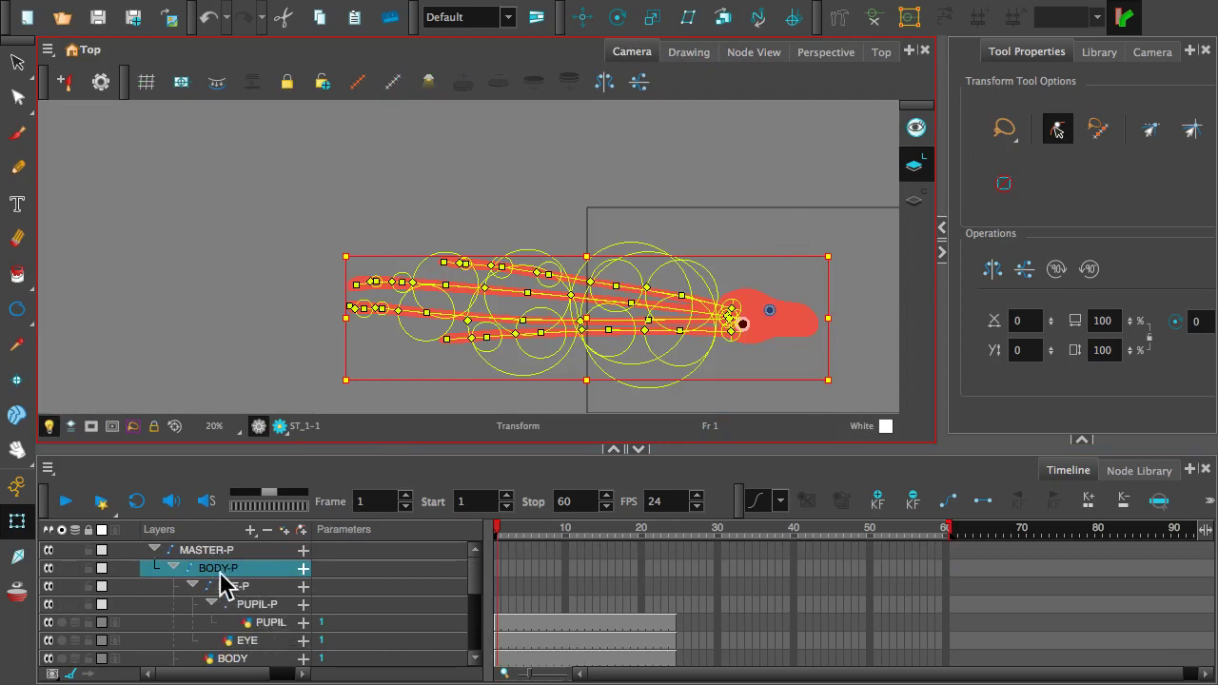
pyautogui.click(221, 576)
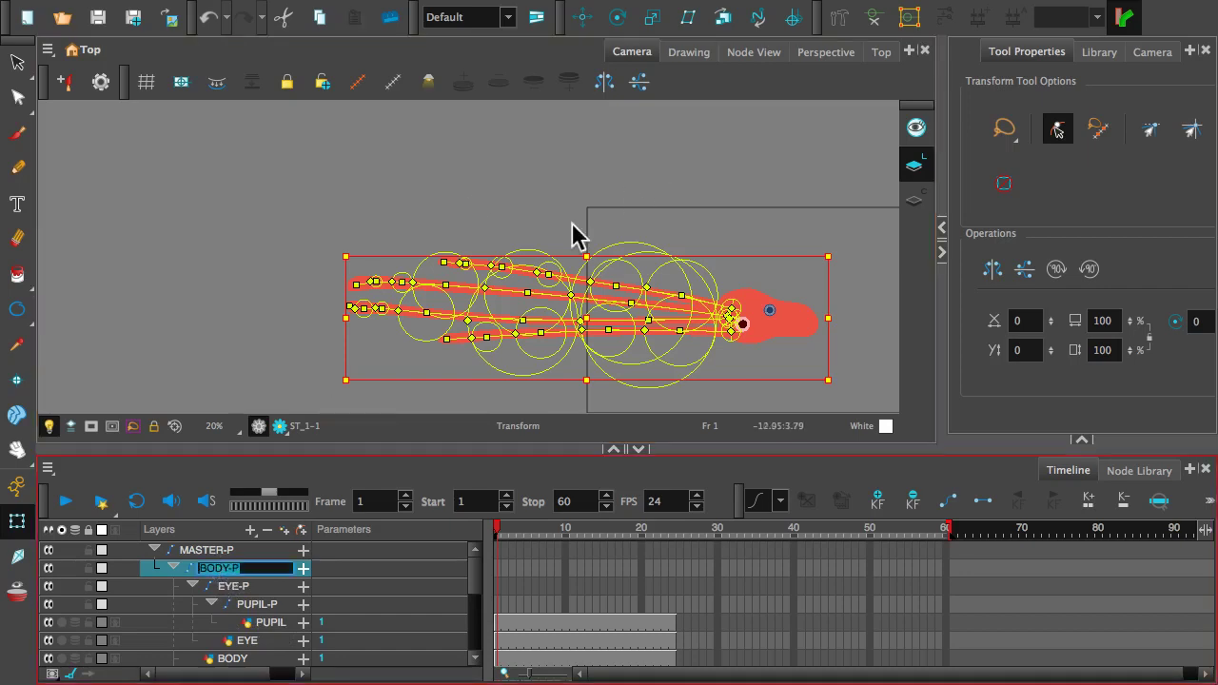
pyautogui.click(405, 584)
pyautogui.click(214, 570)
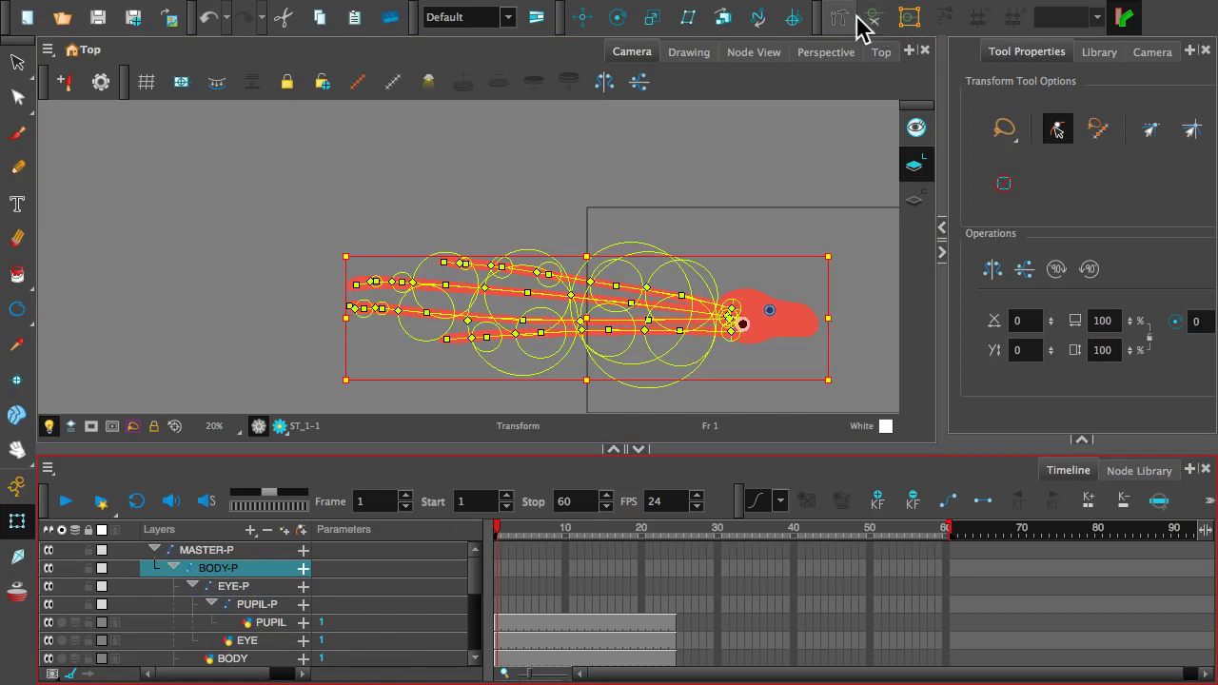
# - Activate the Rigging tool for the BODY-P peg
pyautogui.click(904, 18)
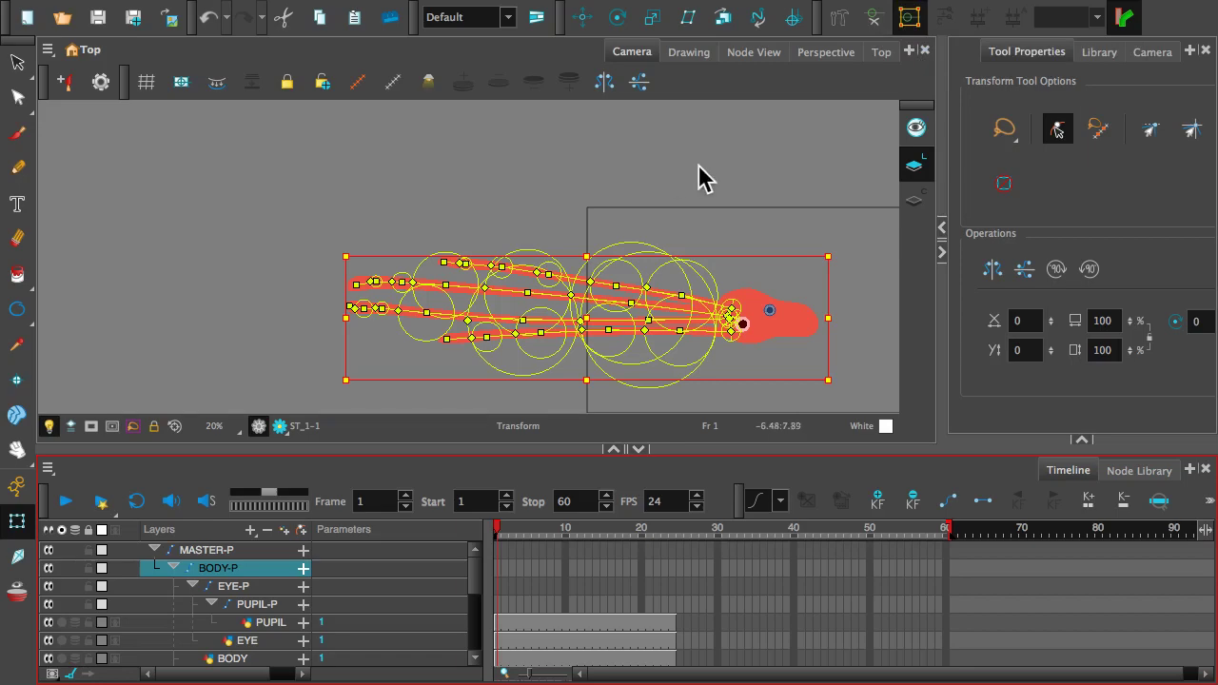
pyautogui.click(838, 16)
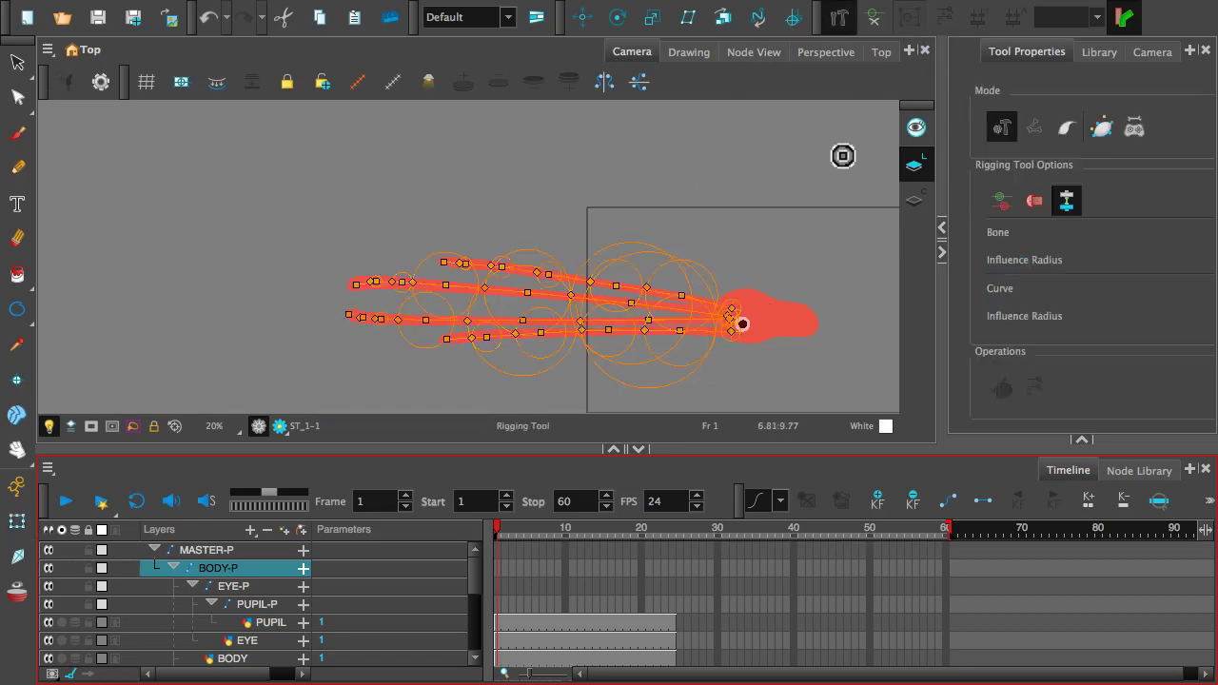
pyautogui.scroll(-2, 843, 156)
pyautogui.scroll(5, 844, 156)
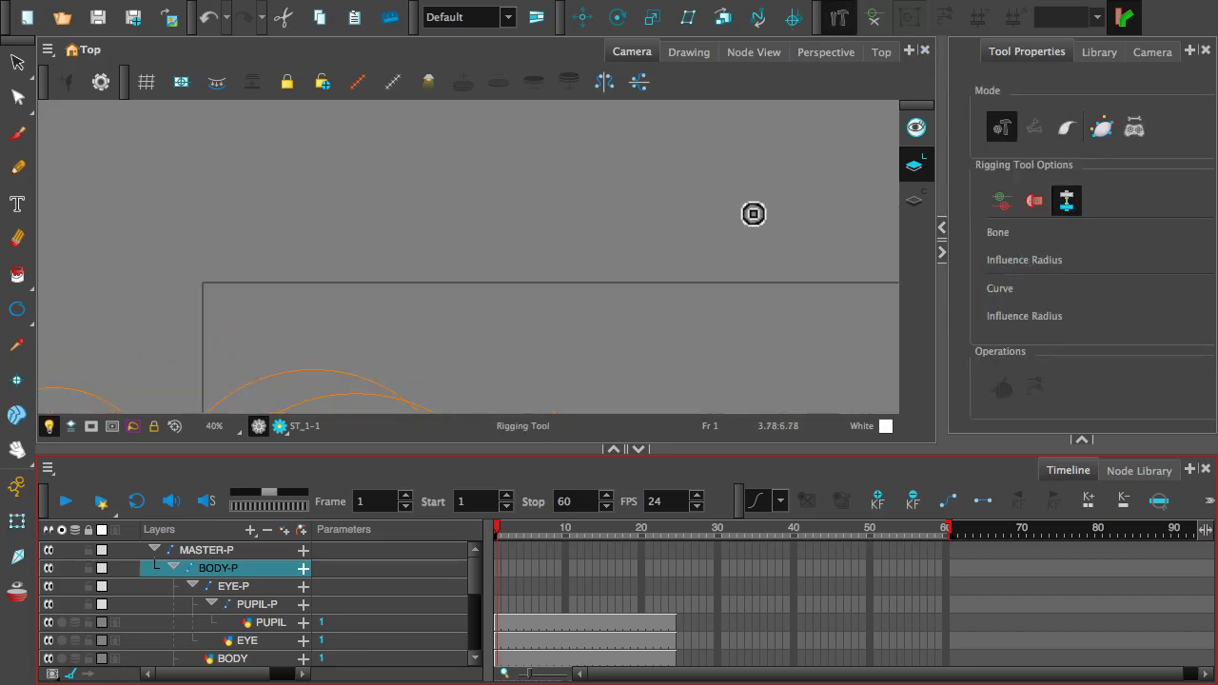
pyautogui.press('space')
pyautogui.moveTo(742, 274); pyautogui.dragTo(609, 6)
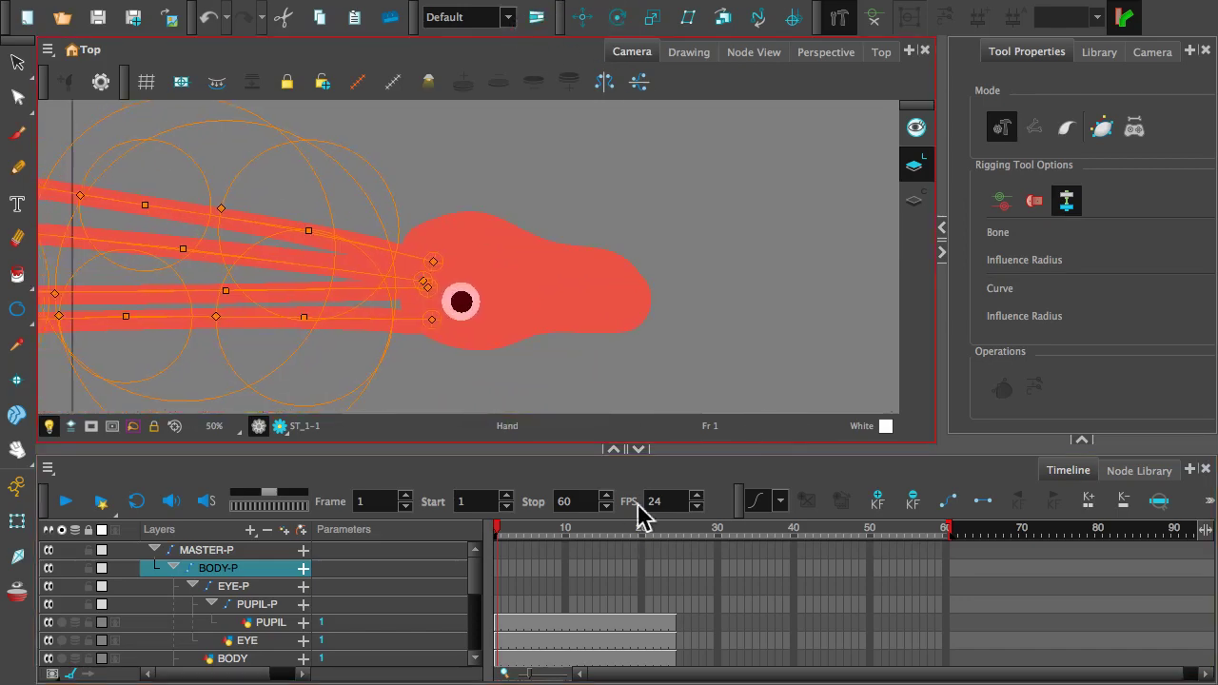
pyautogui.moveTo(723, 334); pyautogui.dragTo(843, 314)
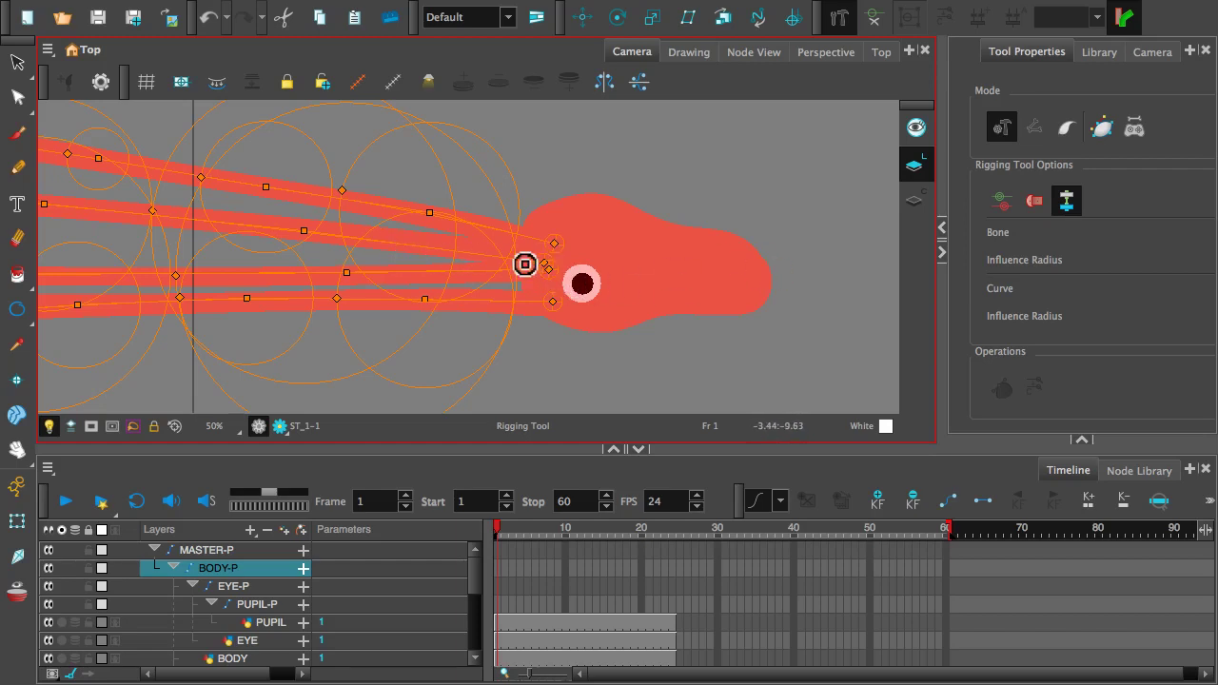
# - Try to add a curve deformation from the squid's neck to the tip of its head under BODY-P, and undo it
pyautogui.moveTo(524, 264); pyautogui.dragTo(679, 278)
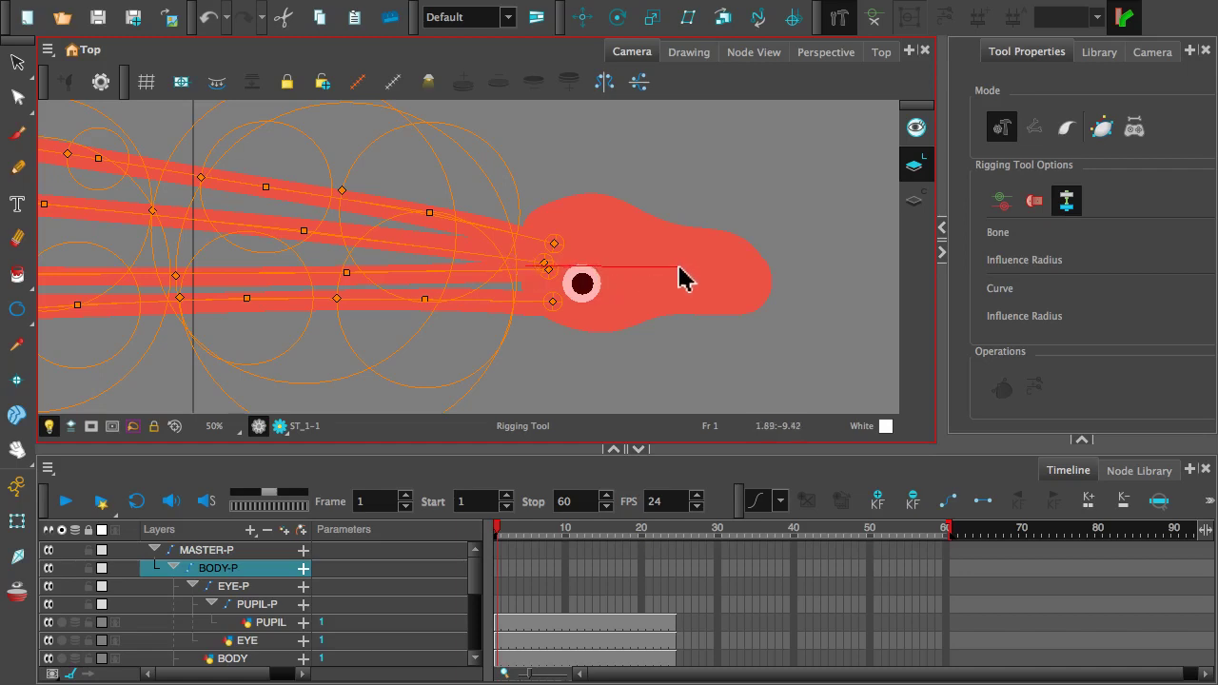
pyautogui.moveTo(679, 268); pyautogui.dragTo(680, 268)
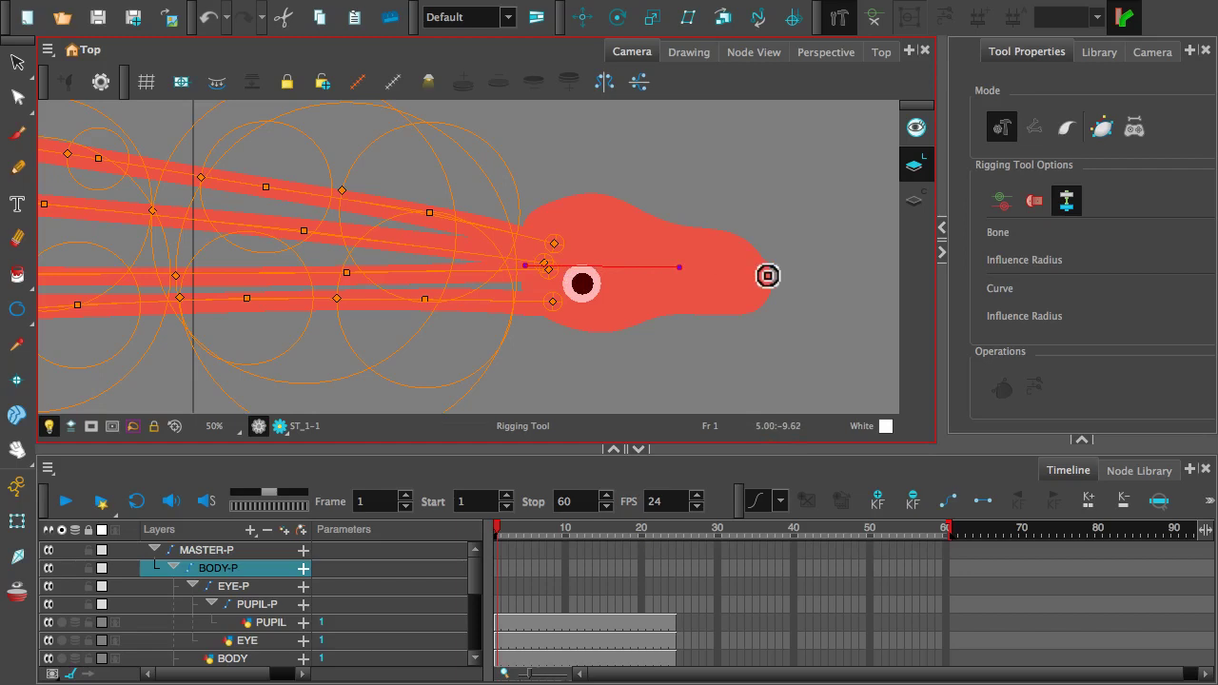
pyautogui.click(760, 270)
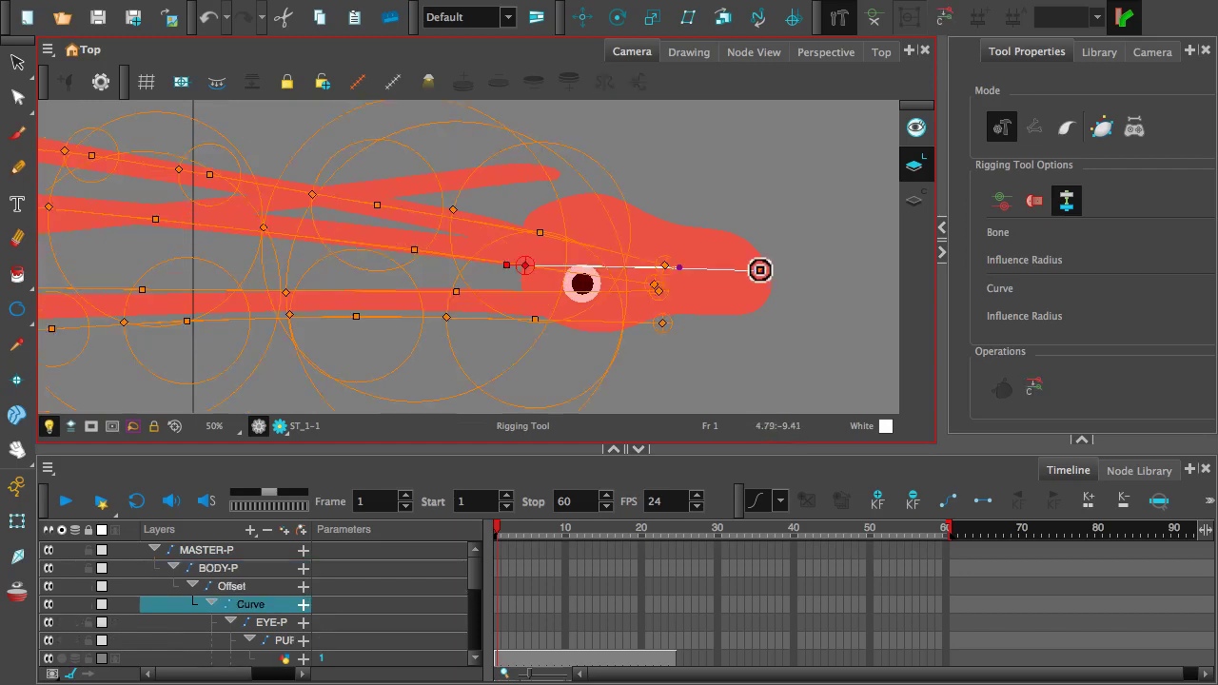
pyautogui.hotkey('ctrl', 'z')
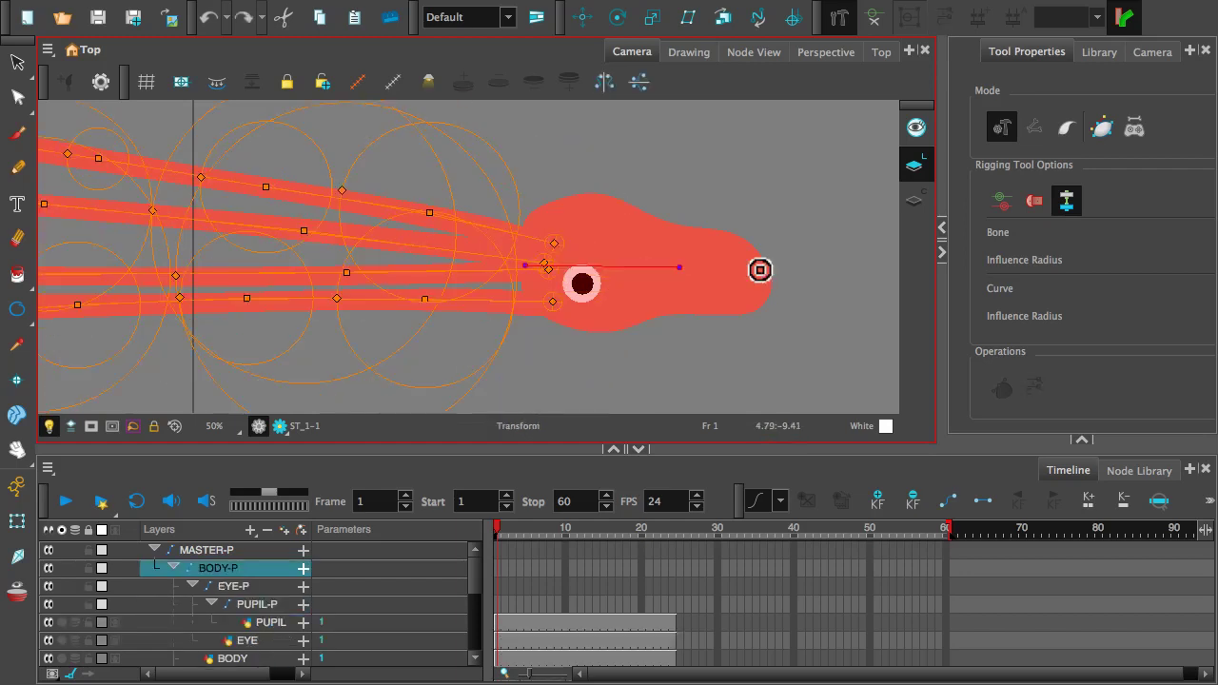
pyautogui.hotkey('ctrl', 'z')
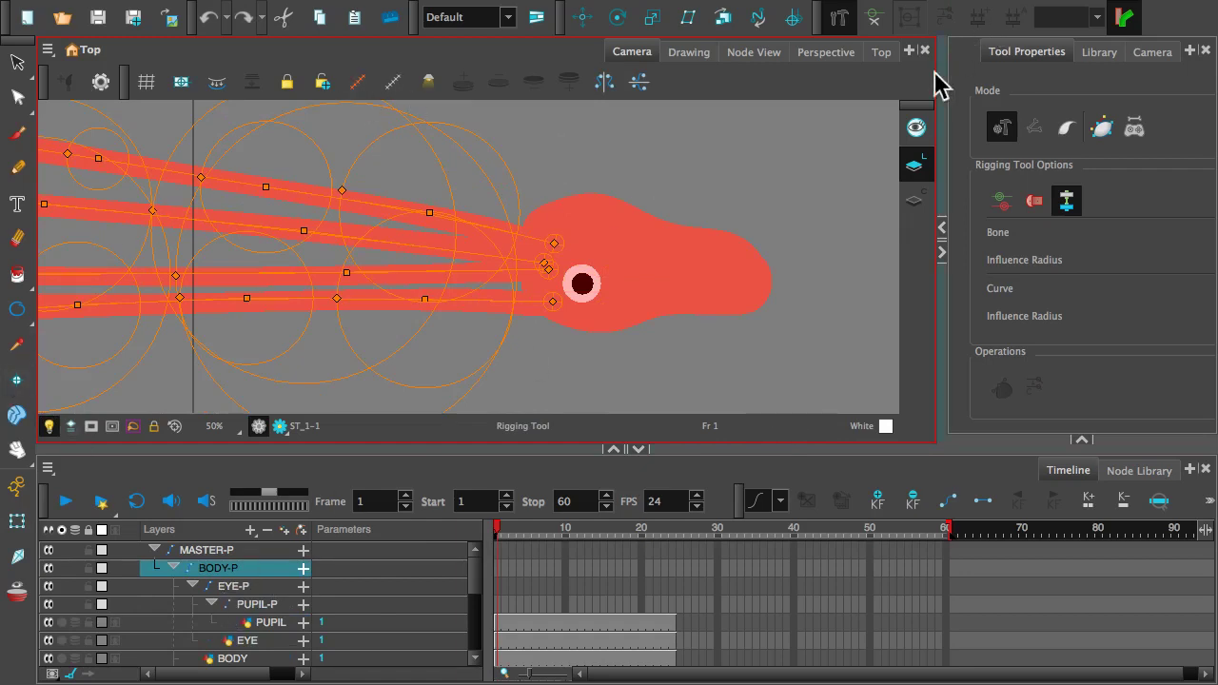
# - Hide the tentacles' deformation controls and draw a curve deformation from the neck to the head's tip under the BODY-P peg
pyautogui.click(267, 623)
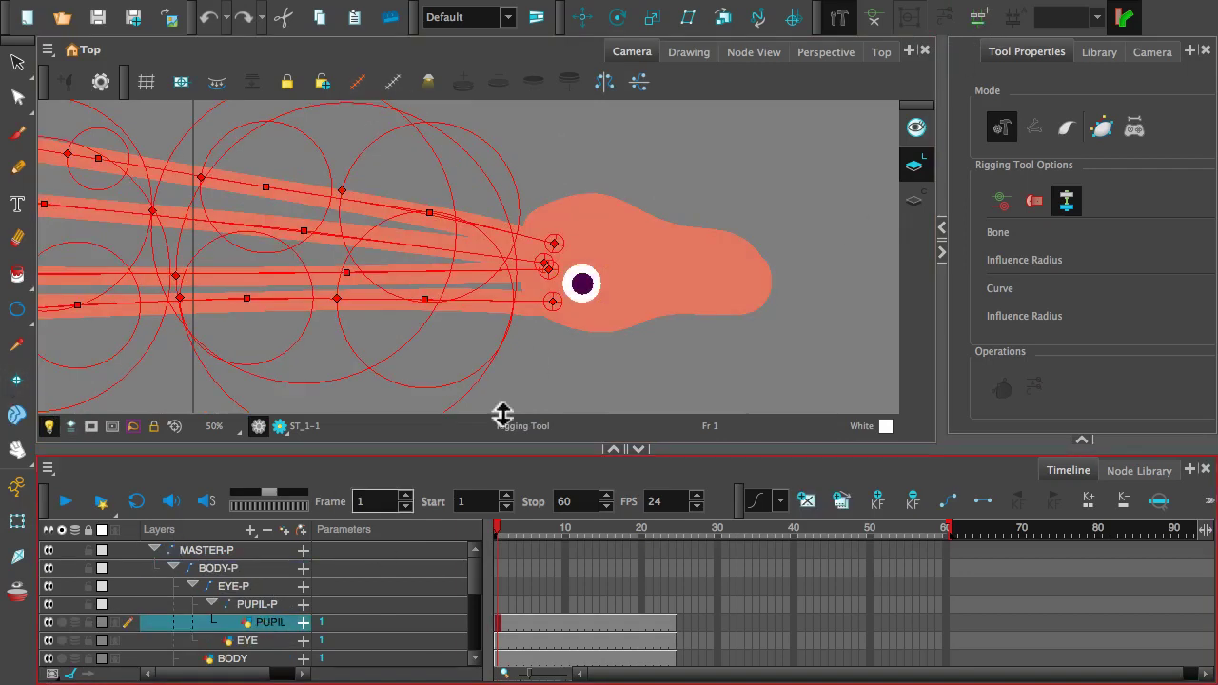
pyautogui.click(872, 19)
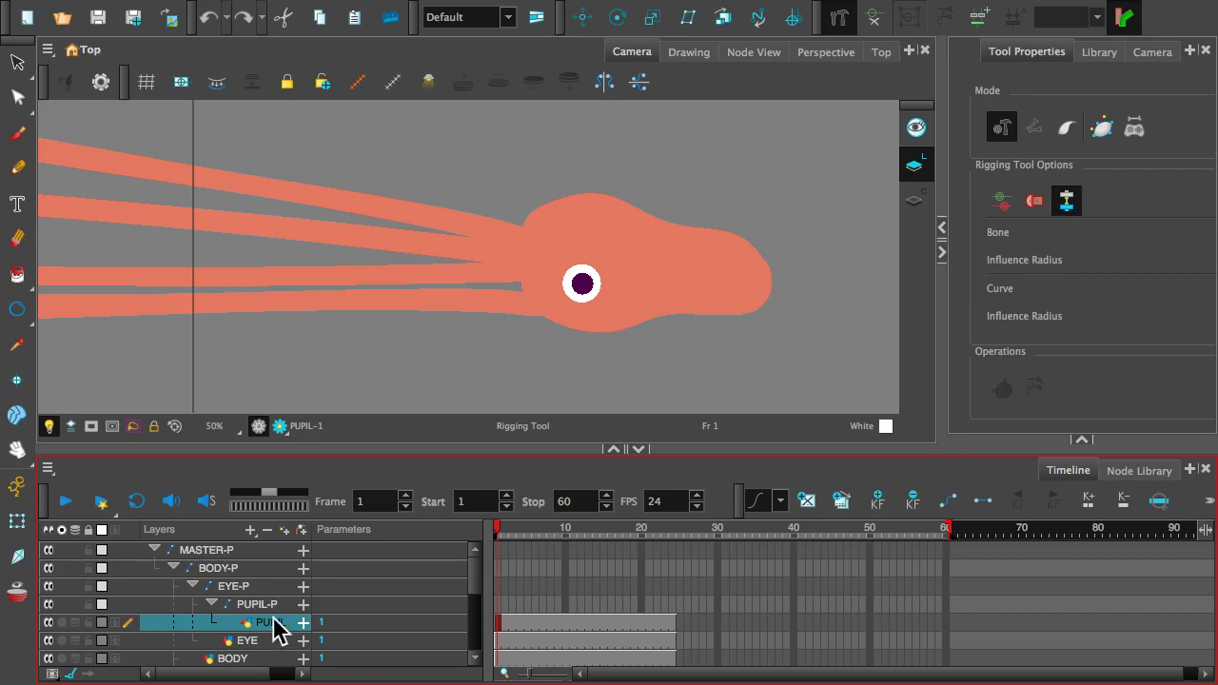
pyautogui.click(226, 568)
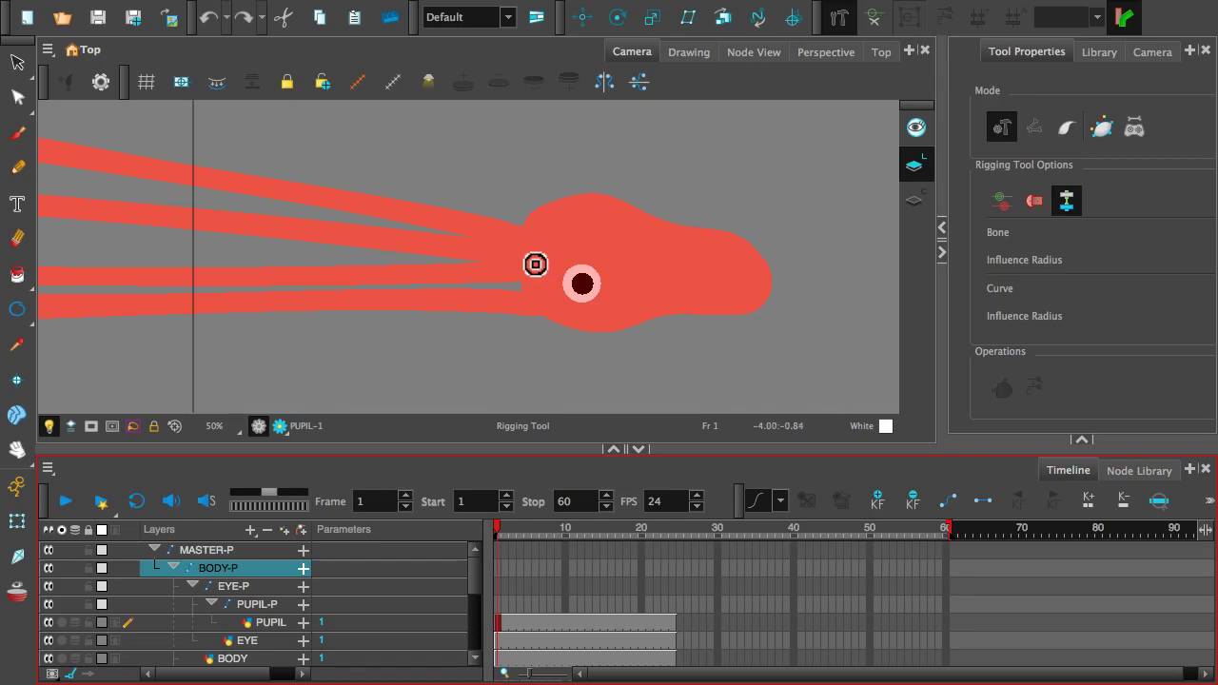
pyautogui.moveTo(536, 265); pyautogui.dragTo(656, 270)
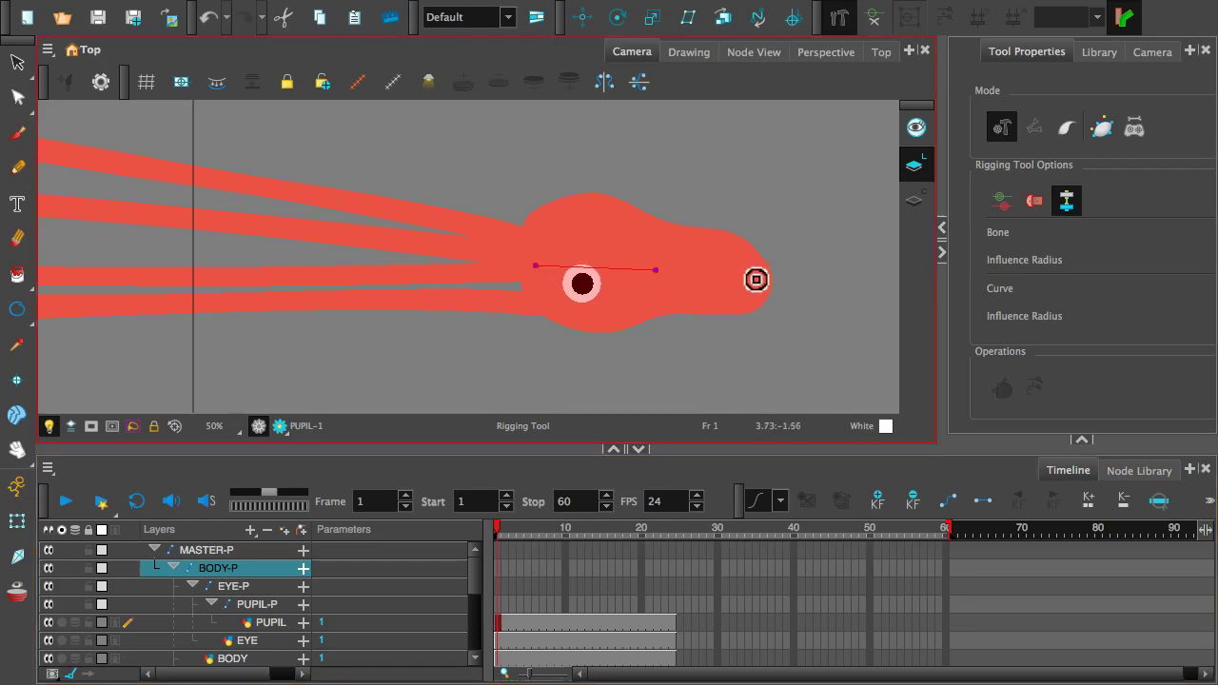
pyautogui.click(758, 272)
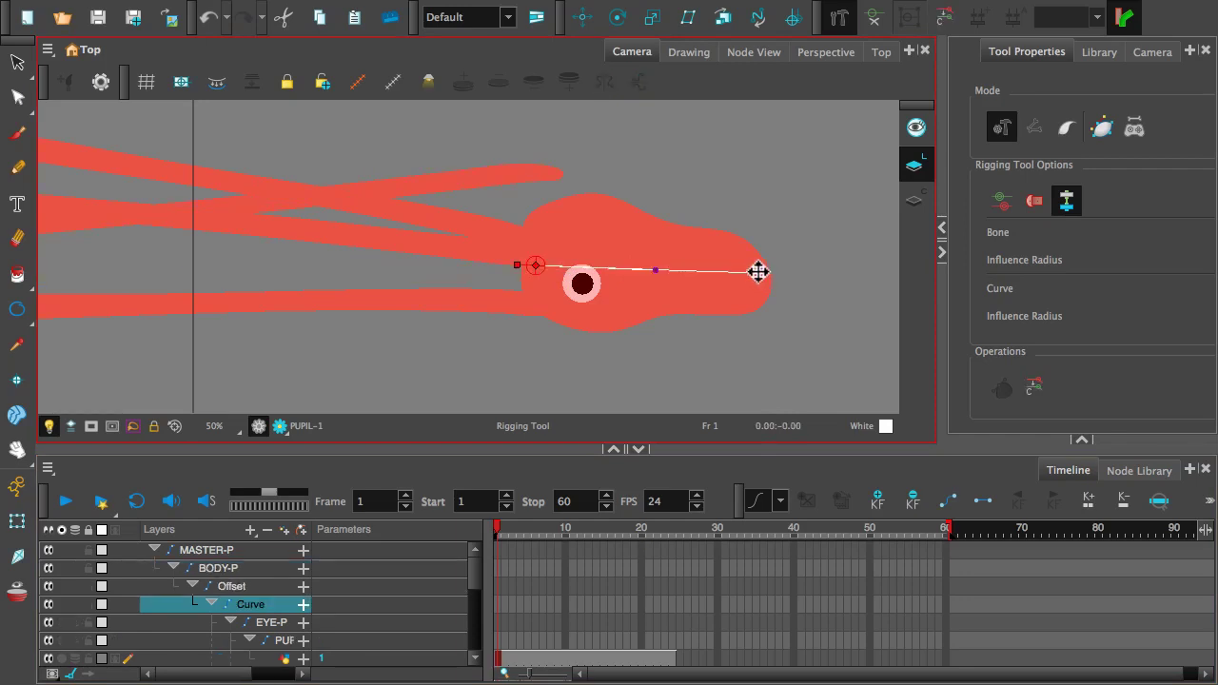
# - Separate the stacked Offset and Curve nodes and place them beside BODY-P in the node network
pyautogui.scroll(-3, 419, 200)
pyautogui.scroll(5, 447, 219)
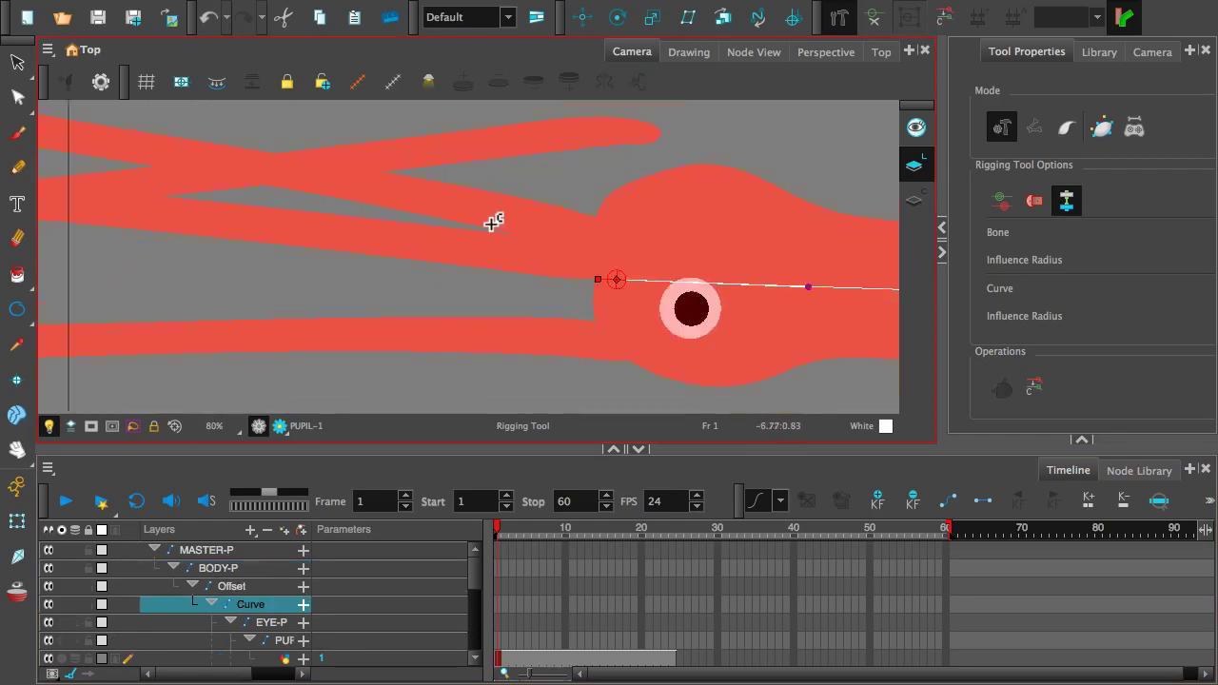
pyautogui.scroll(-3, 481, 222)
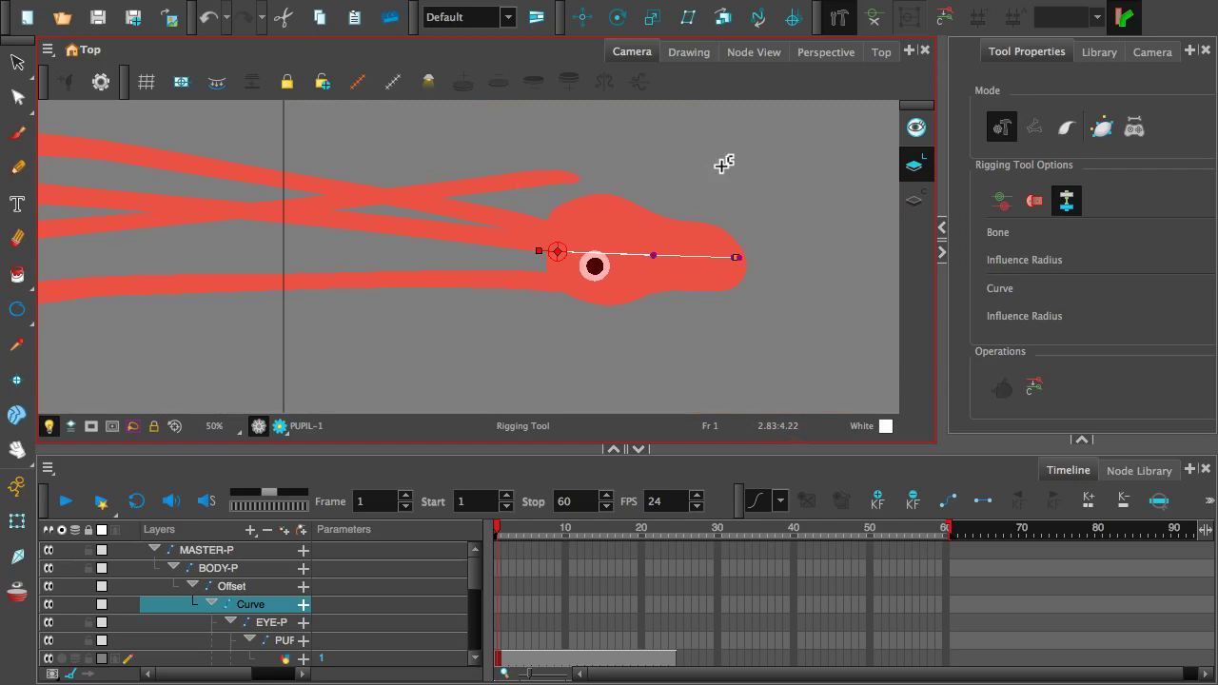
pyautogui.click(766, 54)
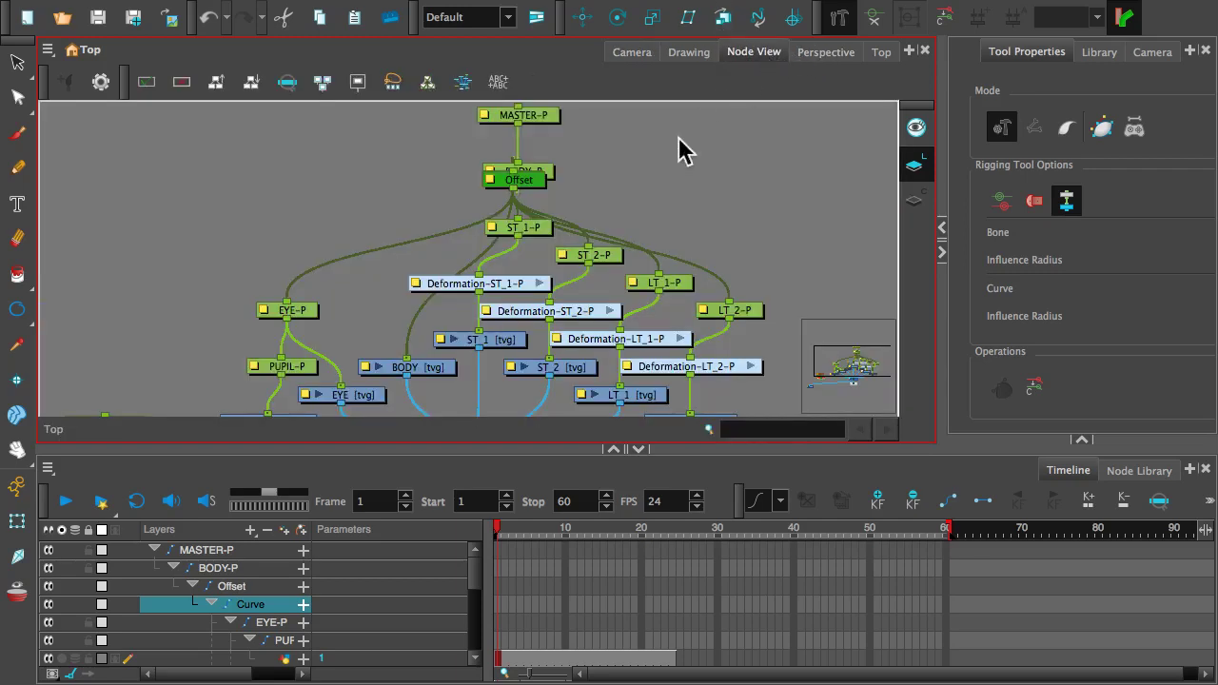
pyautogui.moveTo(537, 191); pyautogui.dragTo(363, 187)
pyautogui.moveTo(536, 191); pyautogui.dragTo(381, 219)
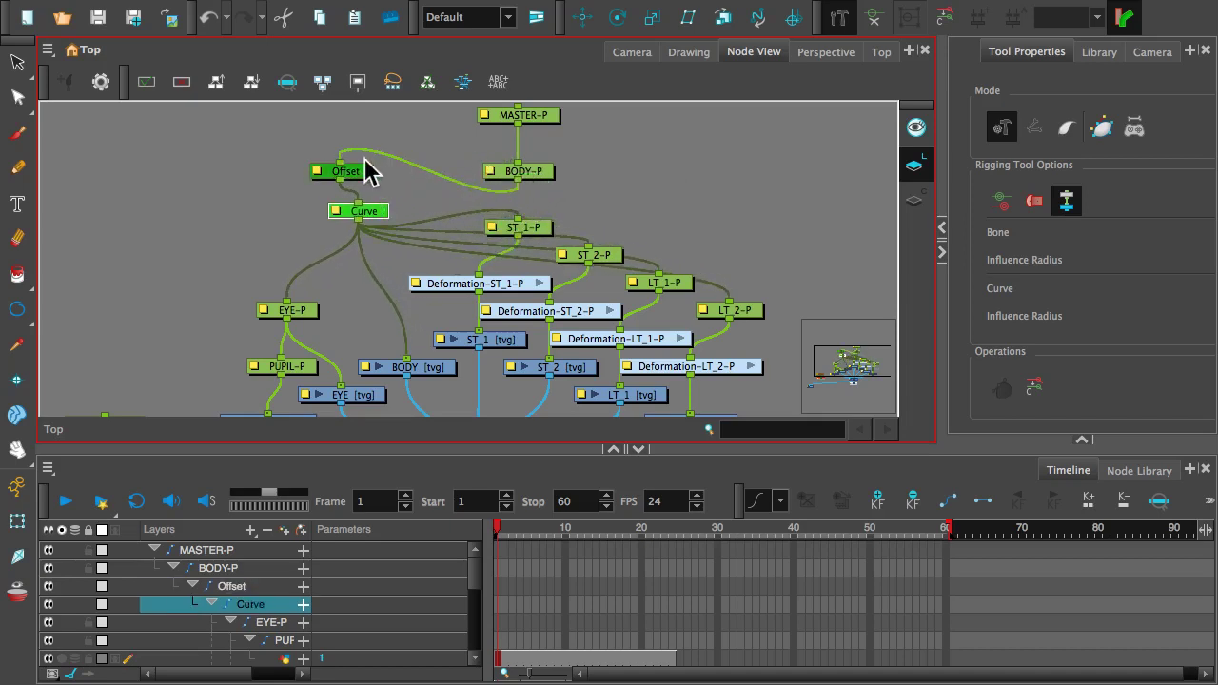
pyautogui.moveTo(367, 175); pyautogui.dragTo(407, 170)
pyautogui.moveTo(373, 214); pyautogui.dragTo(417, 206)
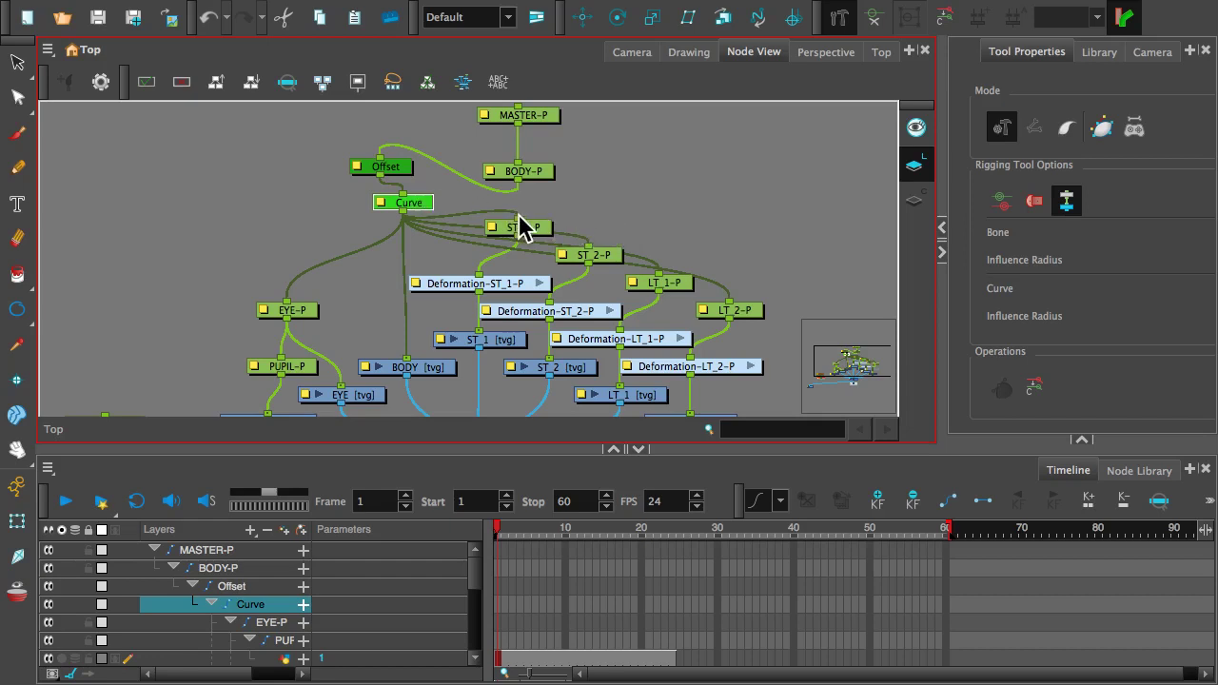
# - Detach the tentacle pegs ST_1-P, ST_2-P, LT_1-P and LT_2-P from the Curve node, reconnect them directly to BODY-P, and check the squid in the Camera view
pyautogui.moveTo(521, 224); pyautogui.dragTo(493, 217)
pyautogui.moveTo(521, 224)
pyautogui.mouseDown()
pyautogui.moveTo(498, 204)
pyautogui.moveTo(460, 217)
pyautogui.moveTo(518, 220)
pyautogui.mouseUp()
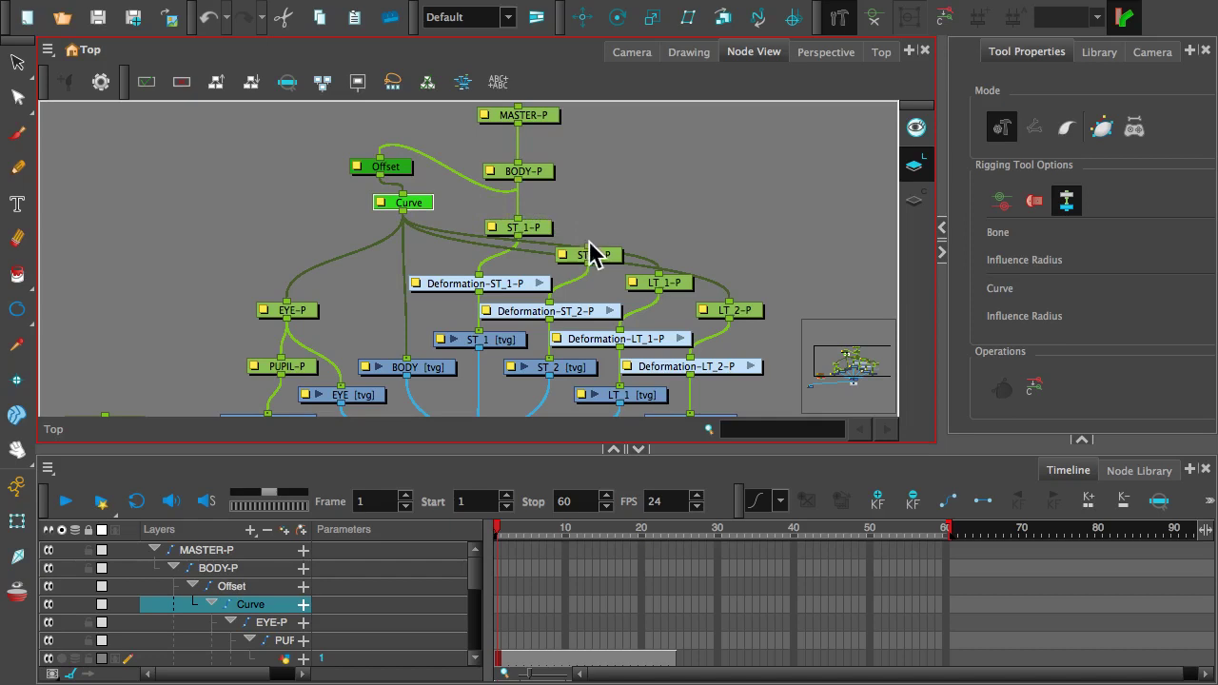
pyautogui.moveTo(589, 247); pyautogui.dragTo(518, 178)
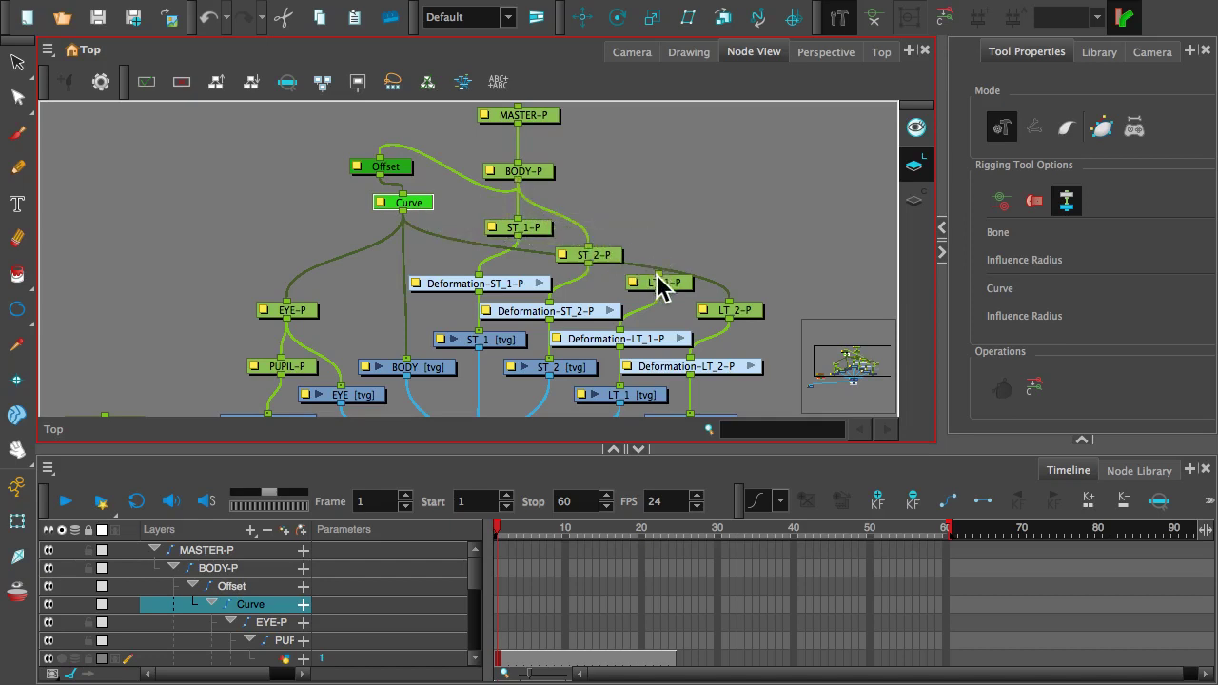
pyautogui.moveTo(656, 275); pyautogui.dragTo(519, 180)
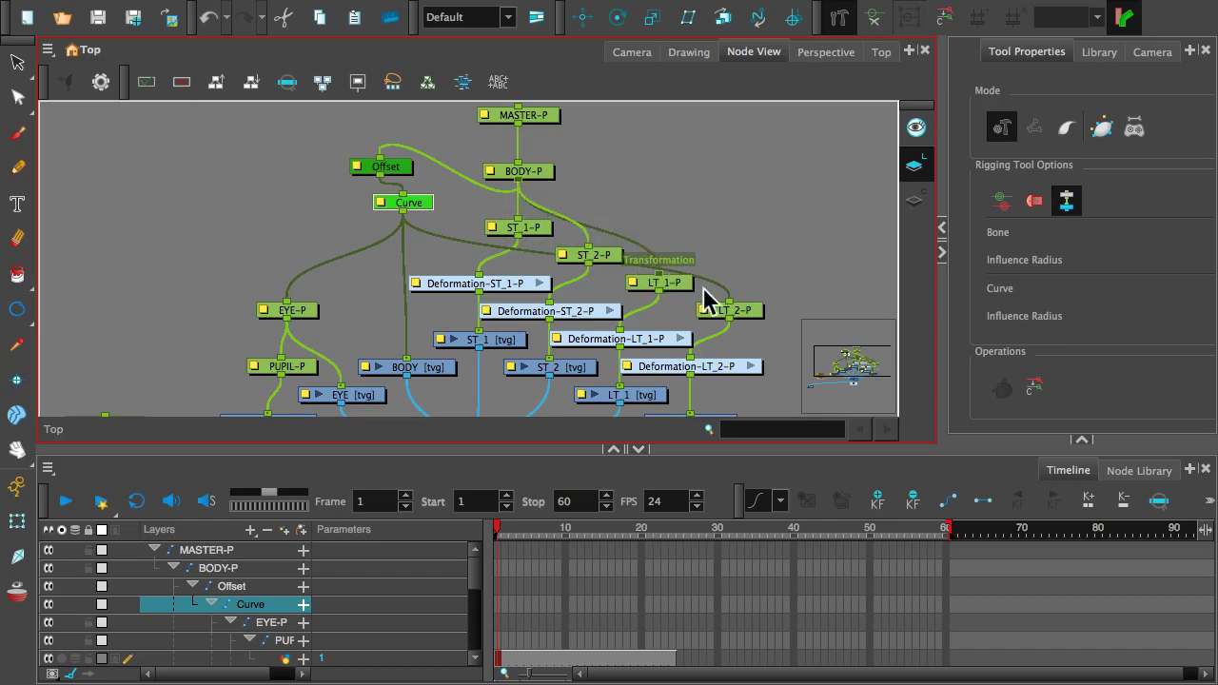
pyautogui.moveTo(729, 299); pyautogui.dragTo(704, 238)
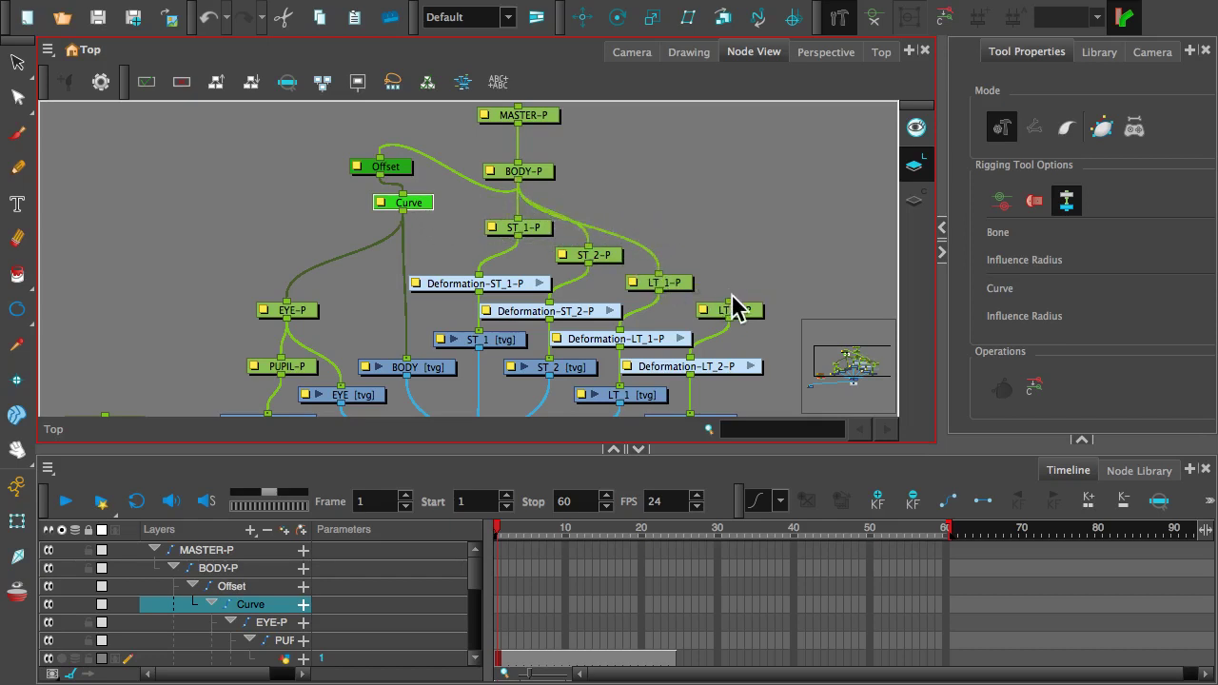
pyautogui.moveTo(730, 303); pyautogui.dragTo(519, 180)
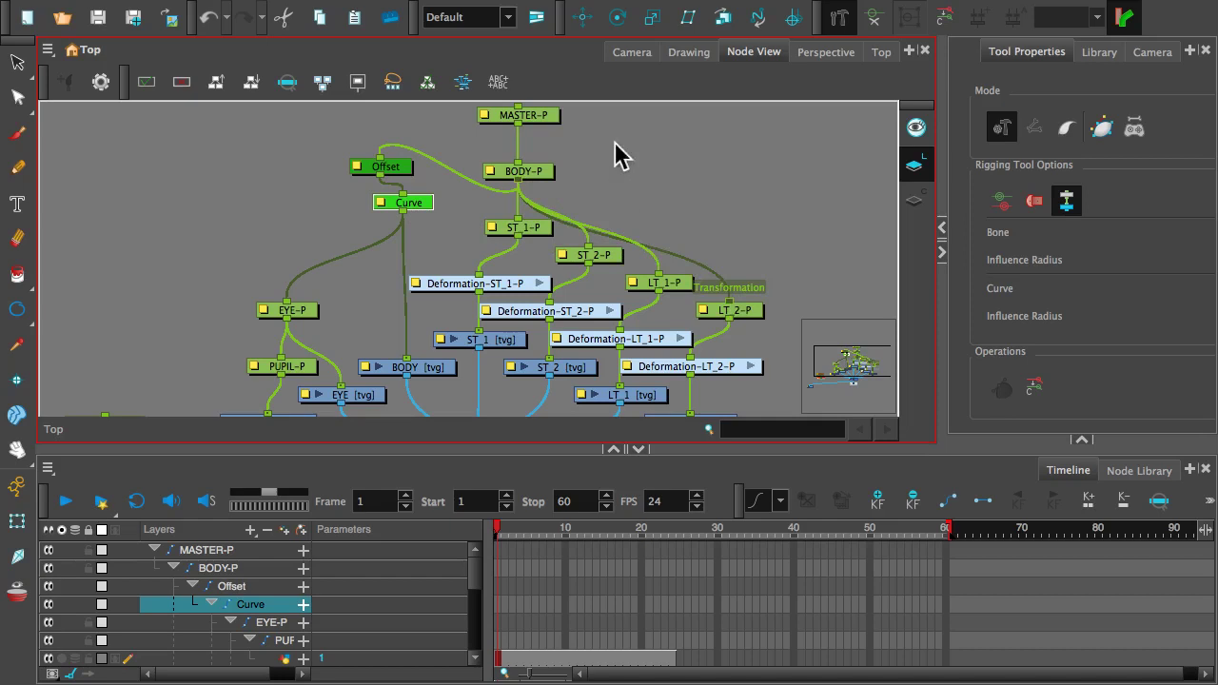
pyautogui.click(632, 53)
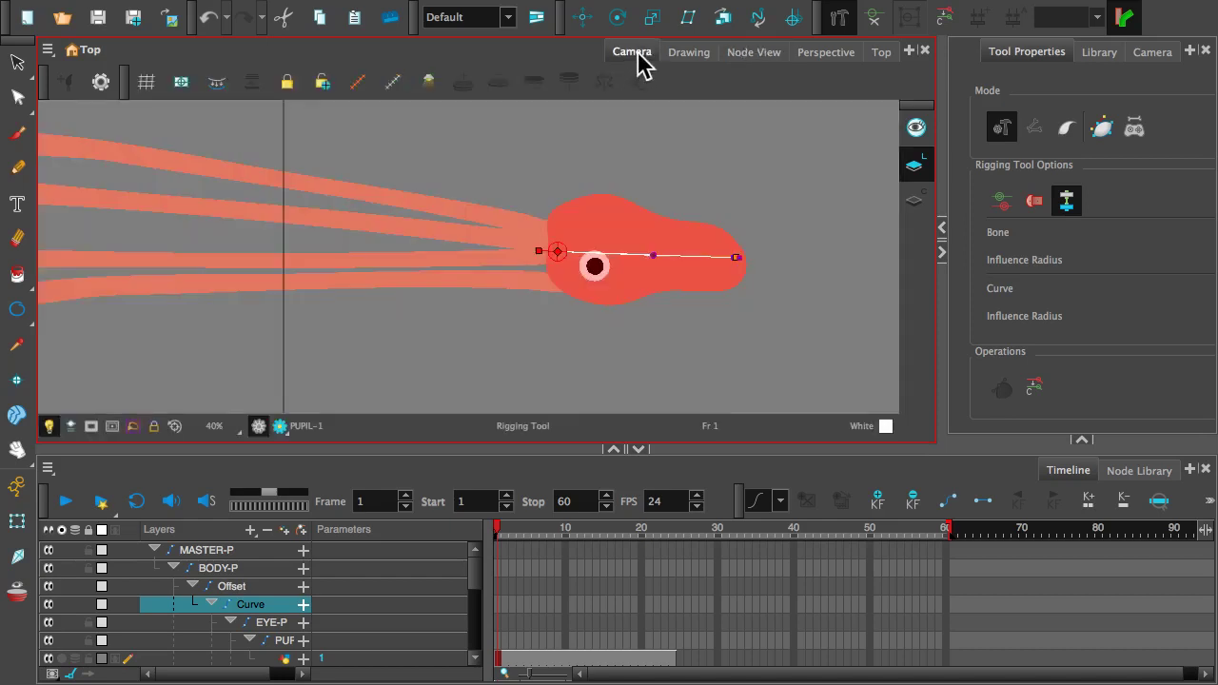
# - Rearrange the Offset and Curve nodes and move EYE-P's connection from the Curve node to BODY-P
pyautogui.click(754, 52)
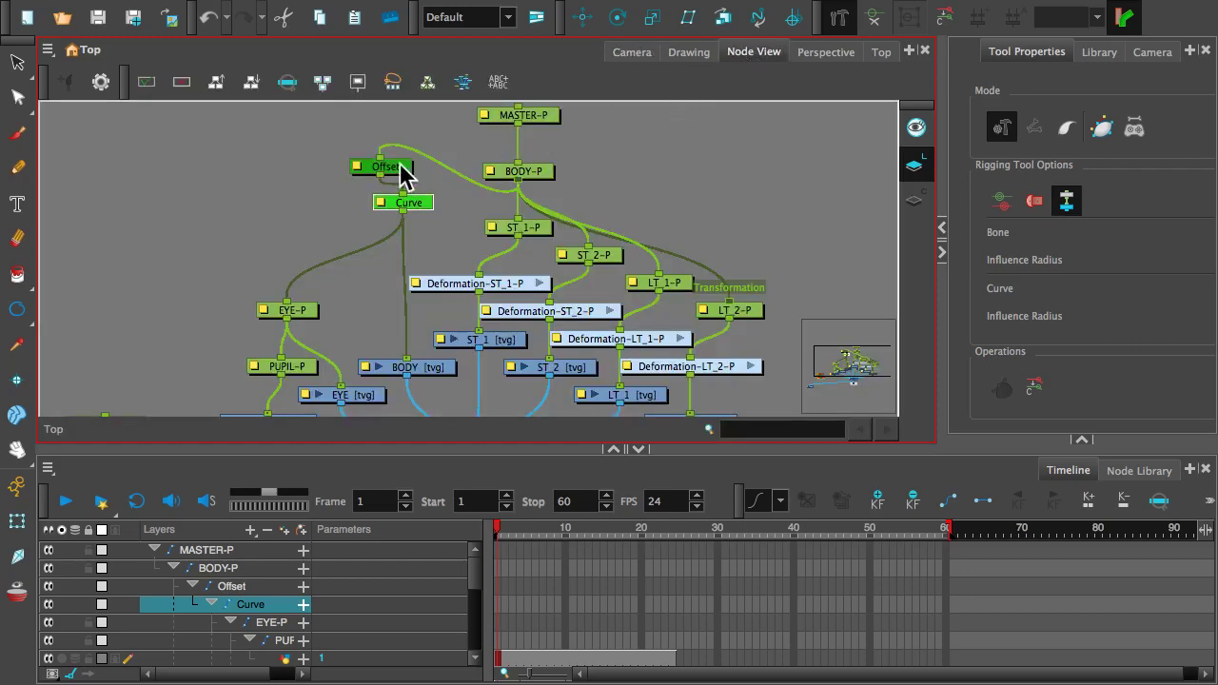
pyautogui.moveTo(400, 172); pyautogui.dragTo(423, 248)
pyautogui.moveTo(438, 187); pyautogui.dragTo(431, 209)
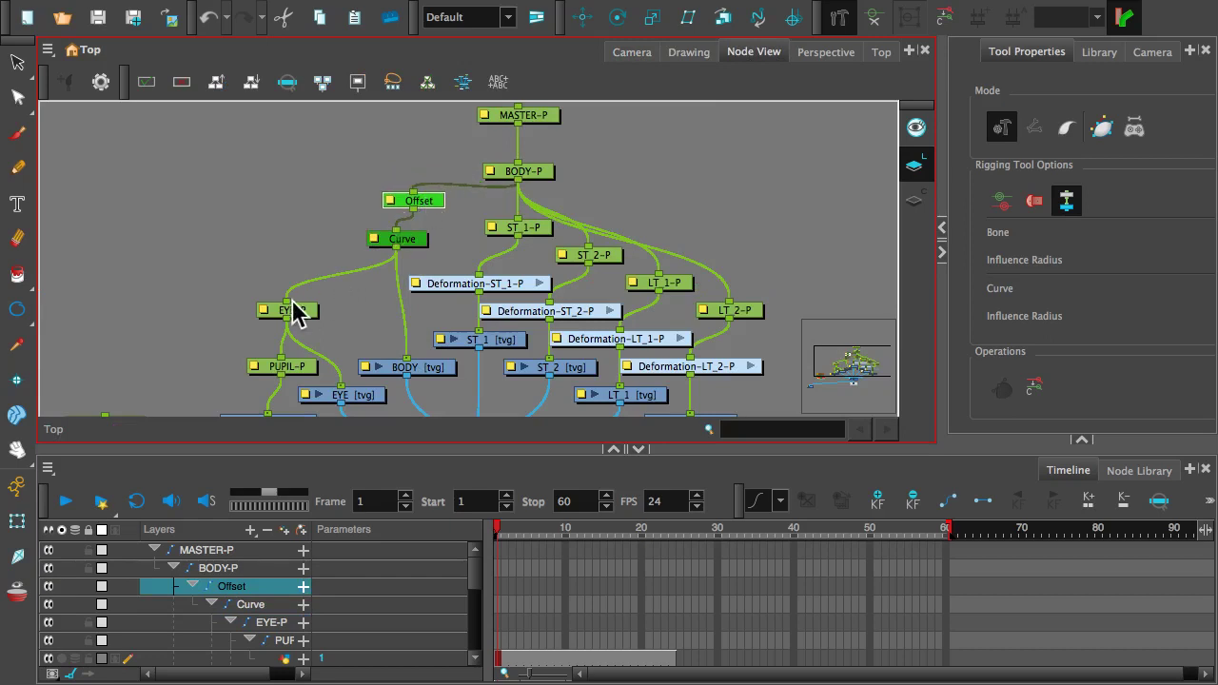
pyautogui.moveTo(293, 311); pyautogui.dragTo(291, 255)
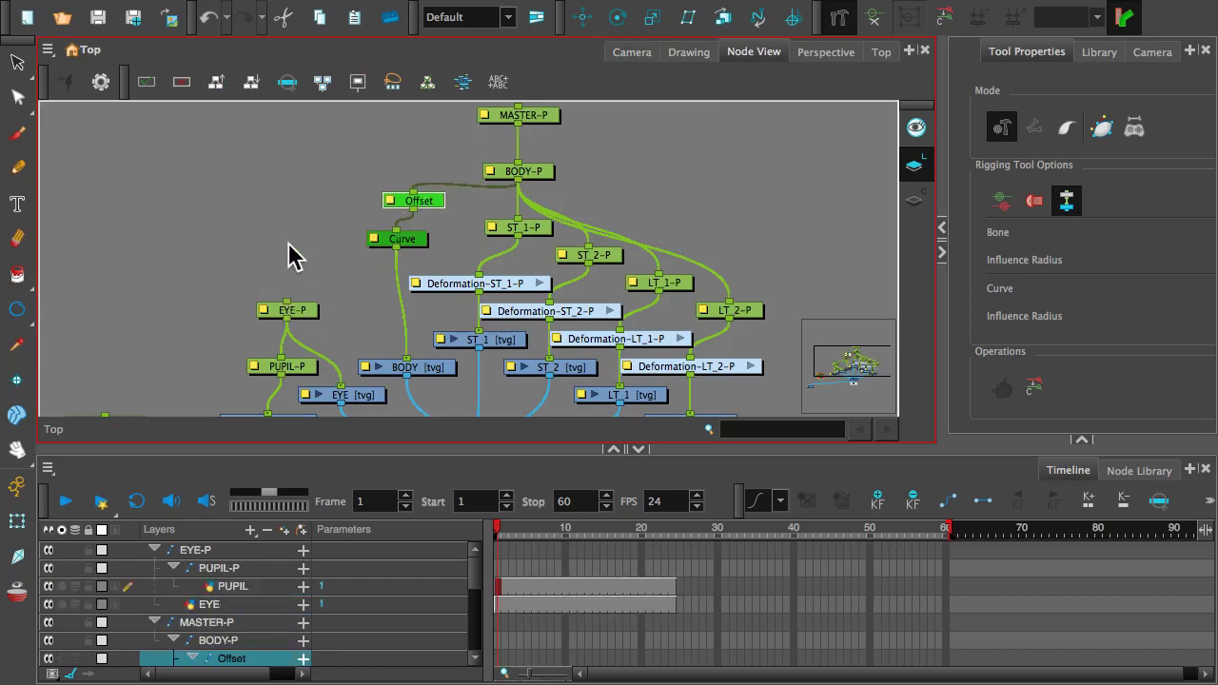
pyautogui.moveTo(290, 303); pyautogui.dragTo(531, 185)
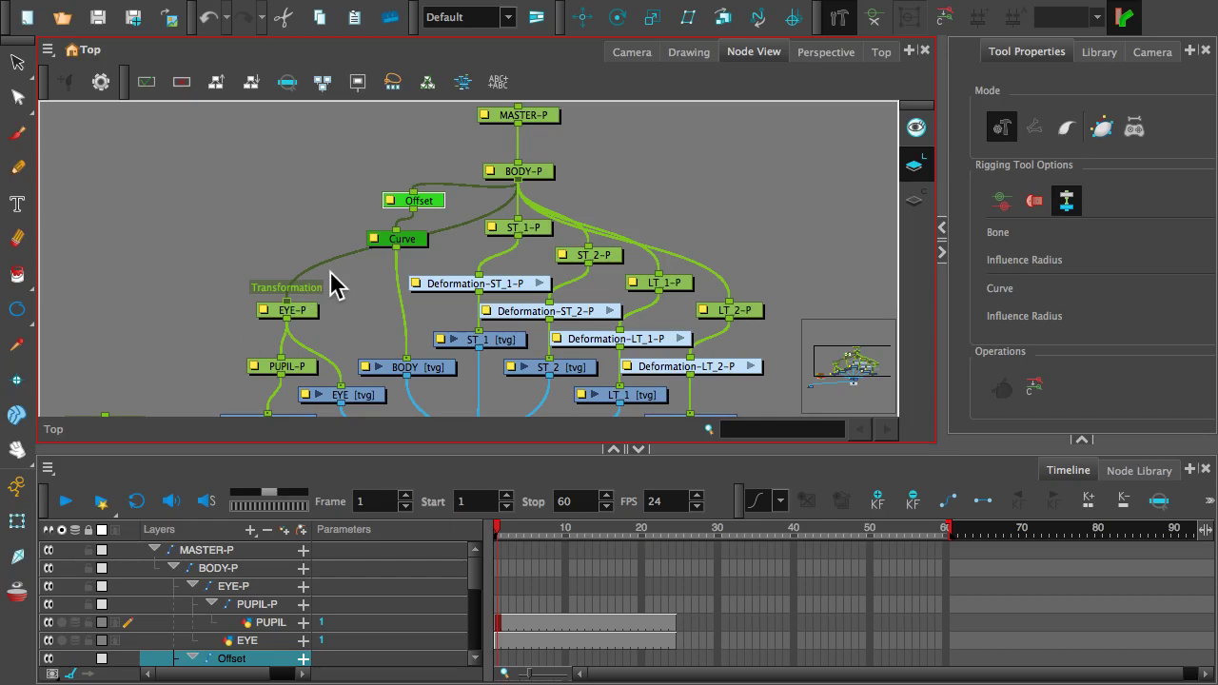
# - Test the body curve with the Transform tool by bending the head's tip down and adjusting the neck handle, and undo the changes
pyautogui.click(634, 53)
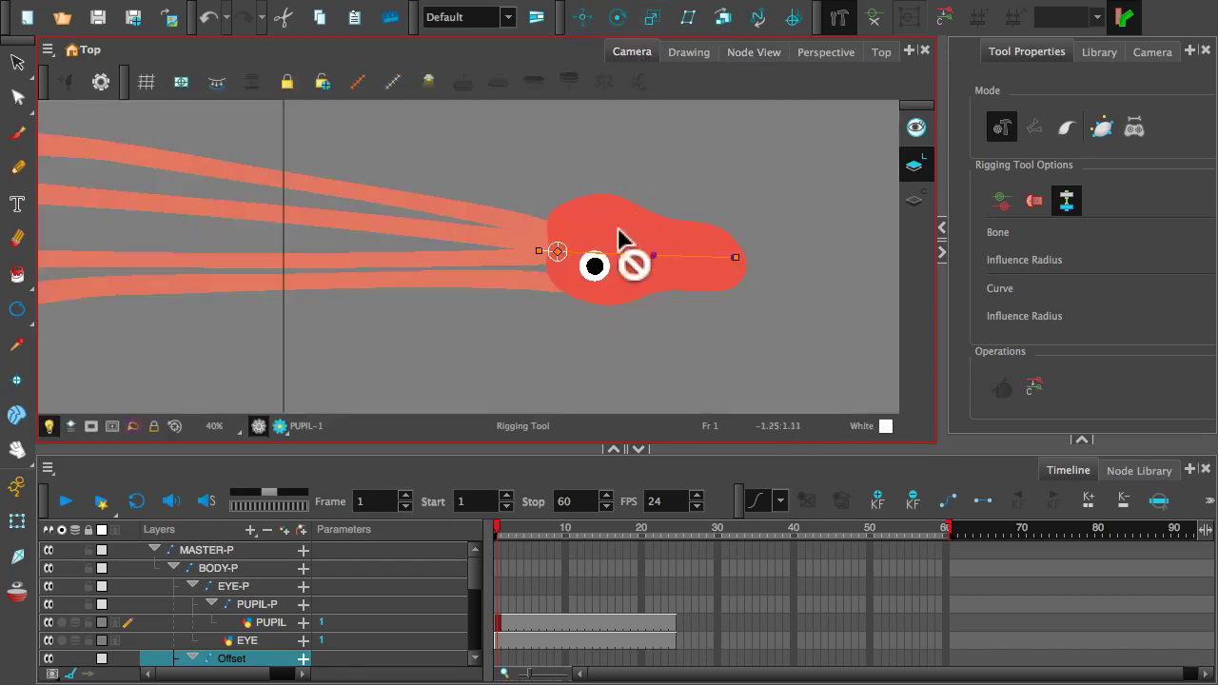
pyautogui.click(25, 525)
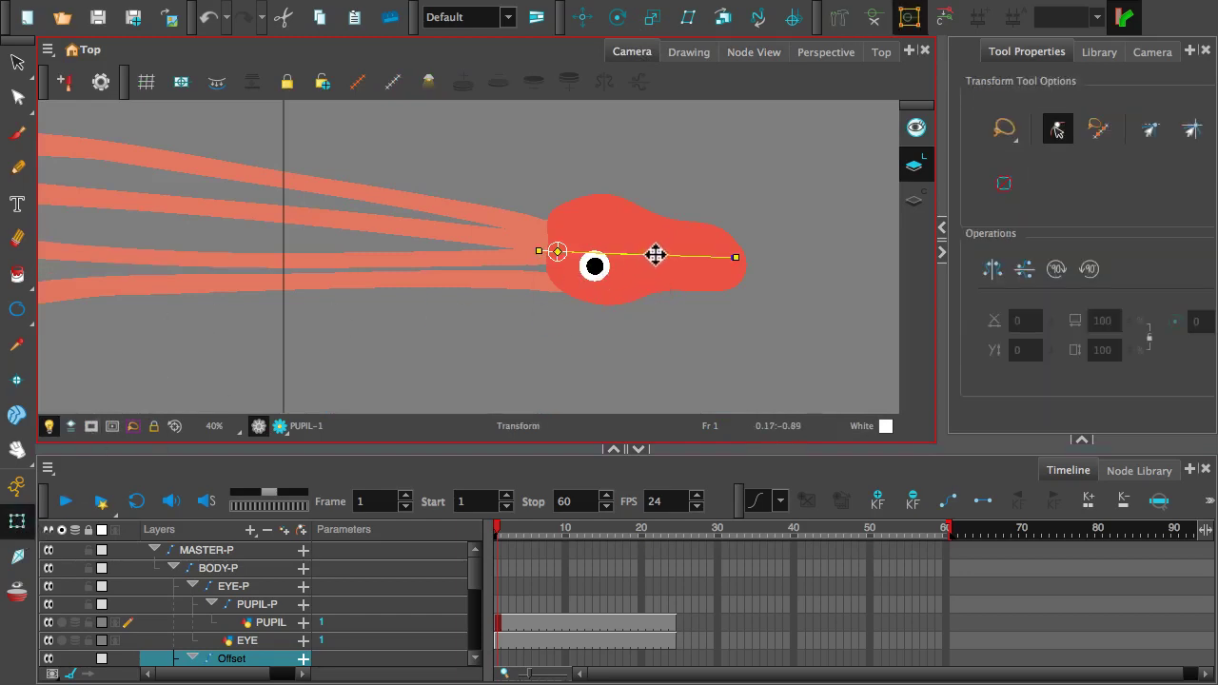
pyautogui.scroll(1, 655, 256)
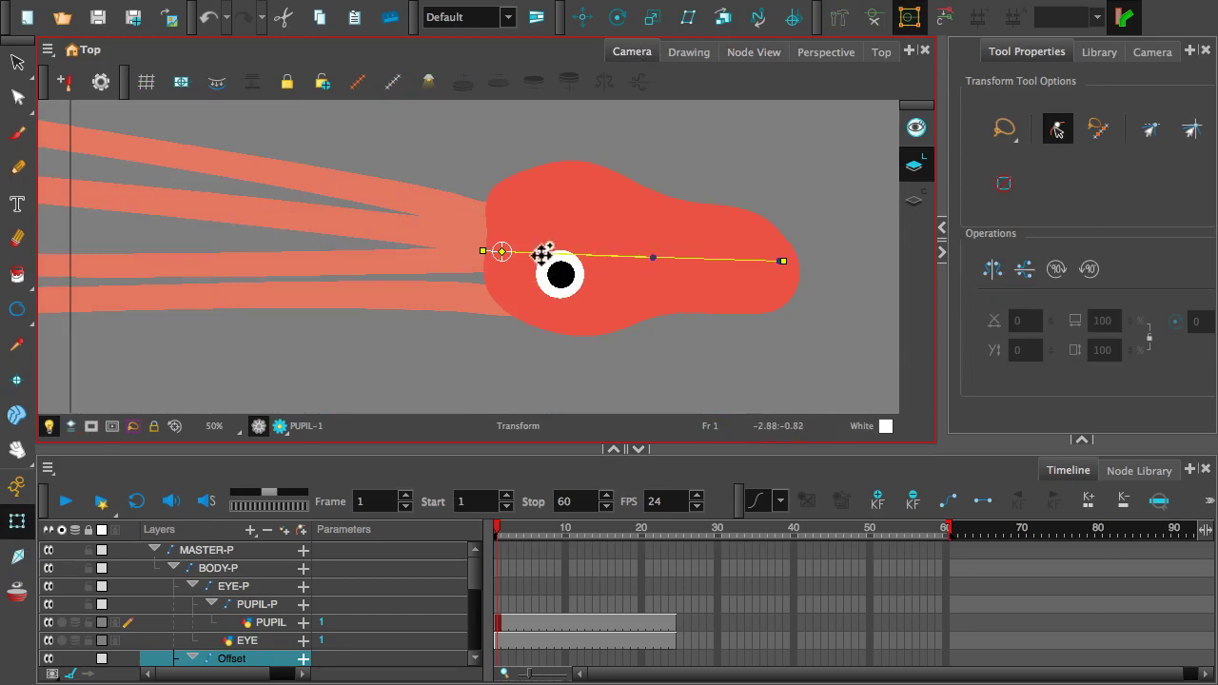
pyautogui.moveTo(783, 260); pyautogui.dragTo(740, 311)
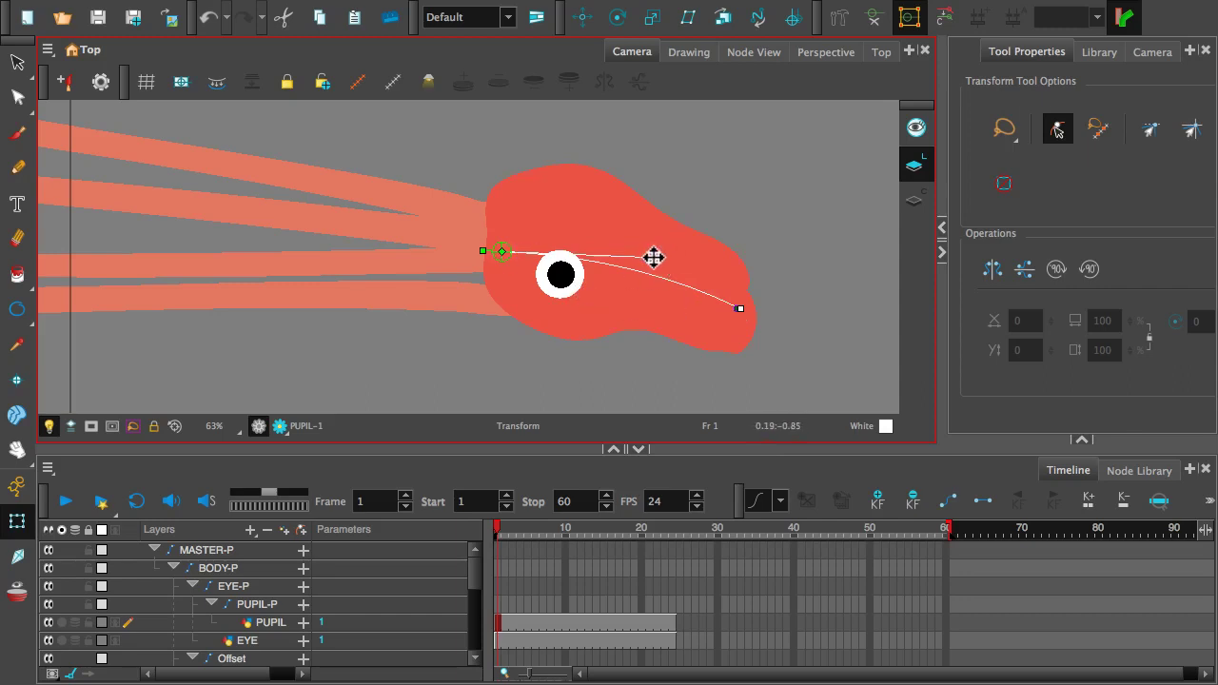
pyautogui.moveTo(653, 257); pyautogui.dragTo(599, 229)
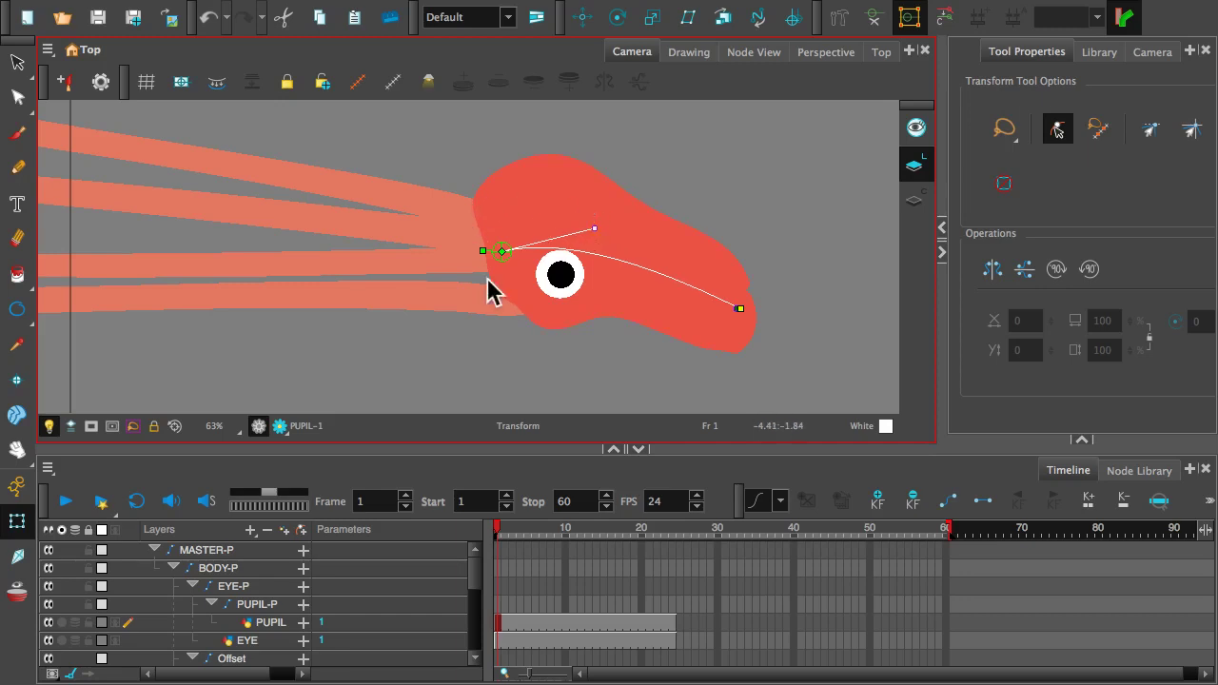
pyautogui.hotkey('ctrl', 'z')
pyautogui.hotkey('ctrl', 'z')
pyautogui.hotkey('ctrl', 'z')
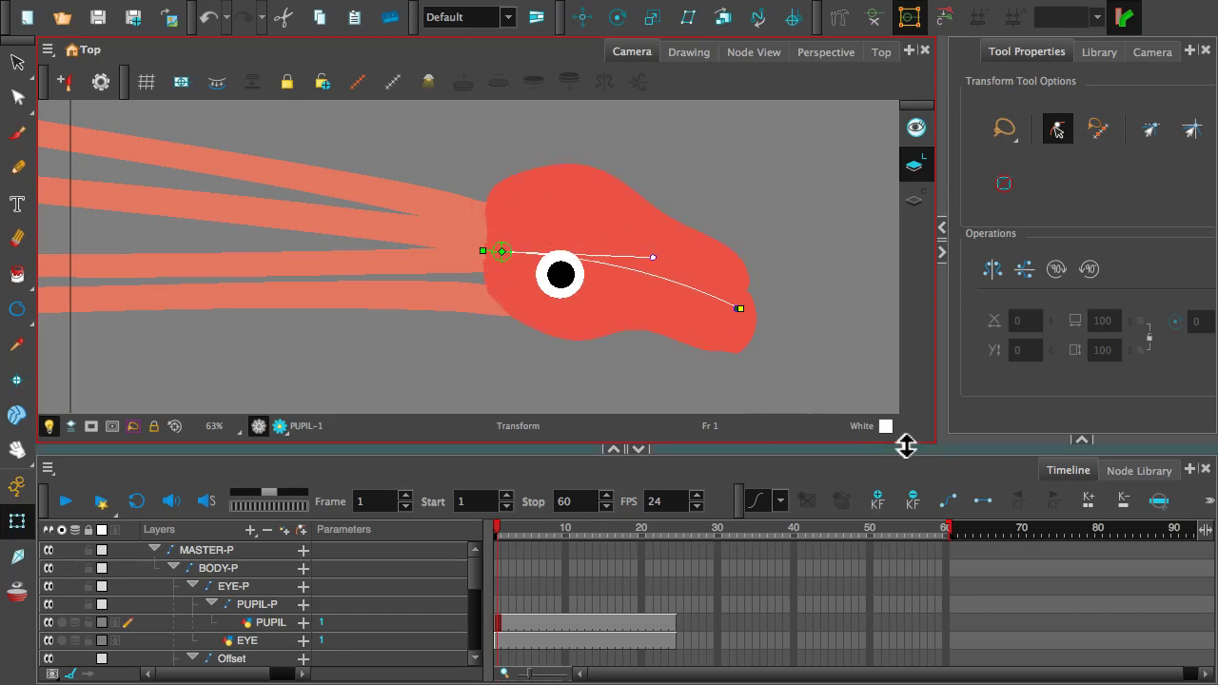
# - Reconnect EYE-P directly to BODY-P in the node network and disconnect the BODY drawing from the Curve node
pyautogui.click(837, 18)
pyautogui.click(686, 258)
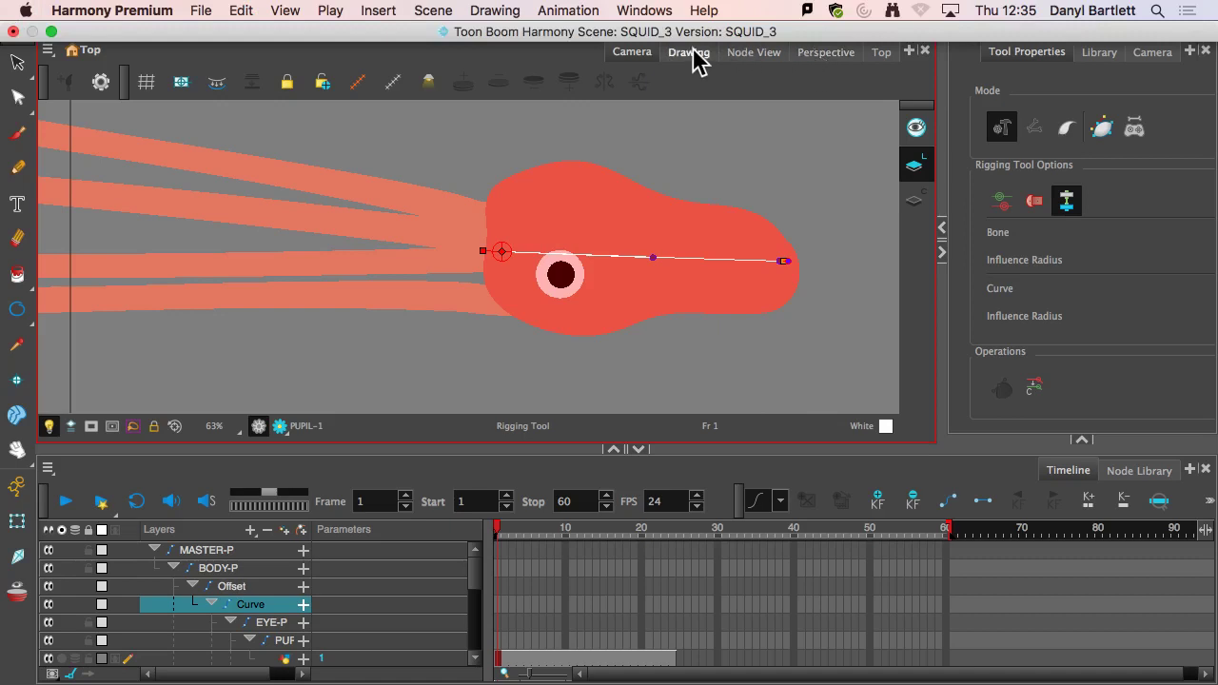
pyautogui.click(818, 59)
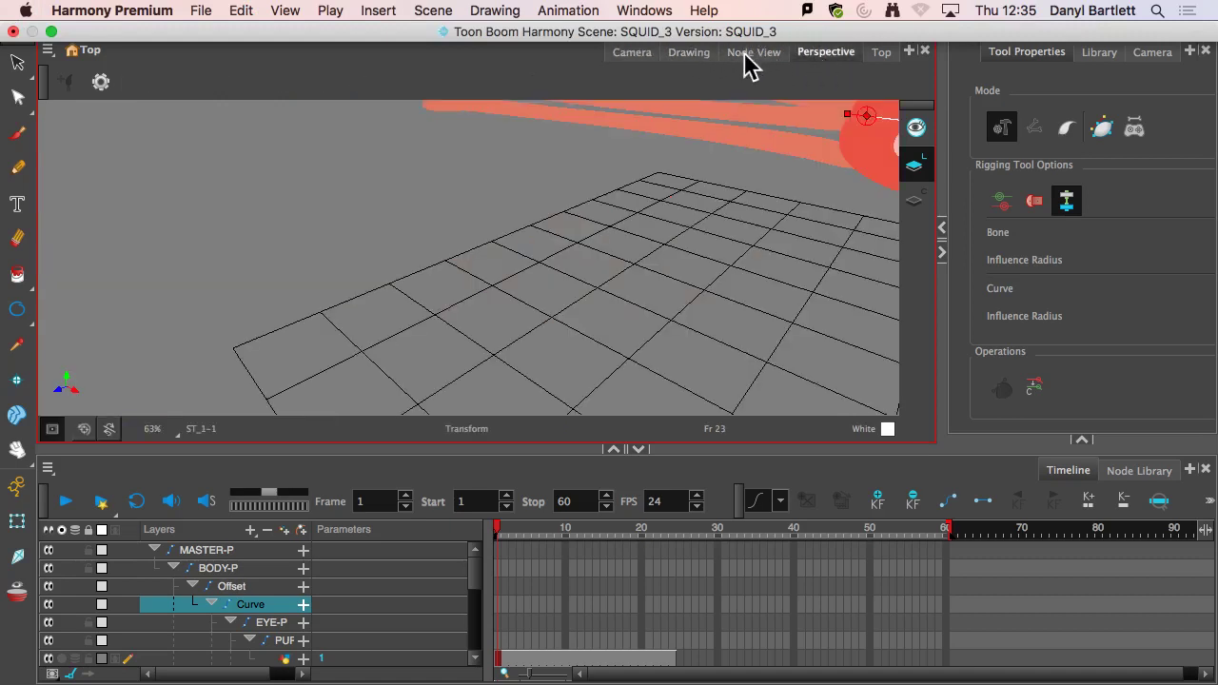
pyautogui.click(753, 54)
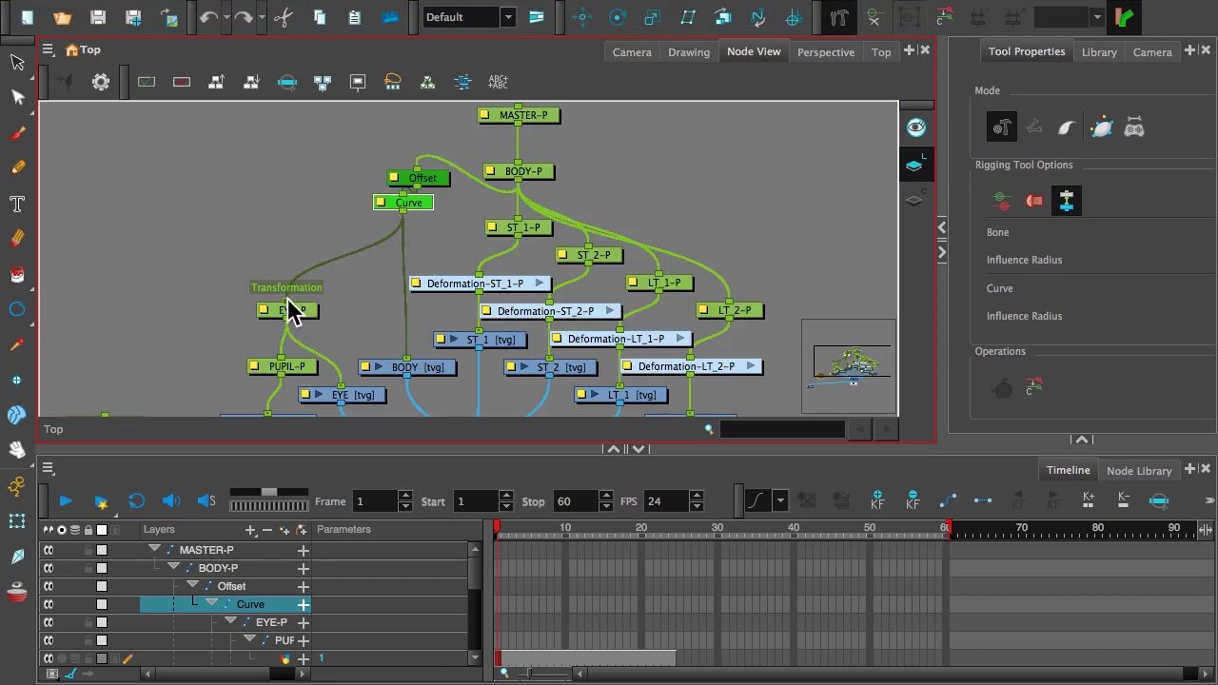
pyautogui.moveTo(289, 299); pyautogui.dragTo(523, 185)
pyautogui.moveTo(409, 358); pyautogui.dragTo(383, 208)
pyautogui.moveTo(446, 178); pyautogui.dragTo(322, 181)
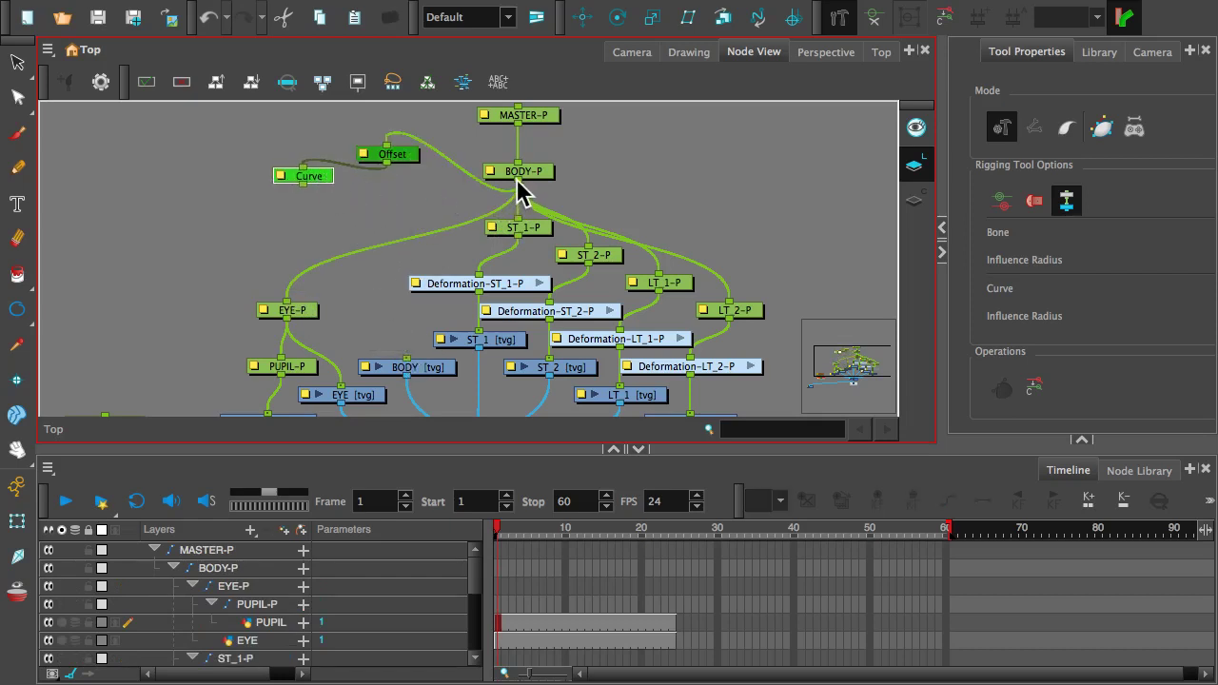
# - Disconnect Offset from BODY-P, link the BODY drawing directly to BODY-P, and move the Offset and Curve nodes aside
pyautogui.moveTo(386, 145); pyautogui.dragTo(413, 116)
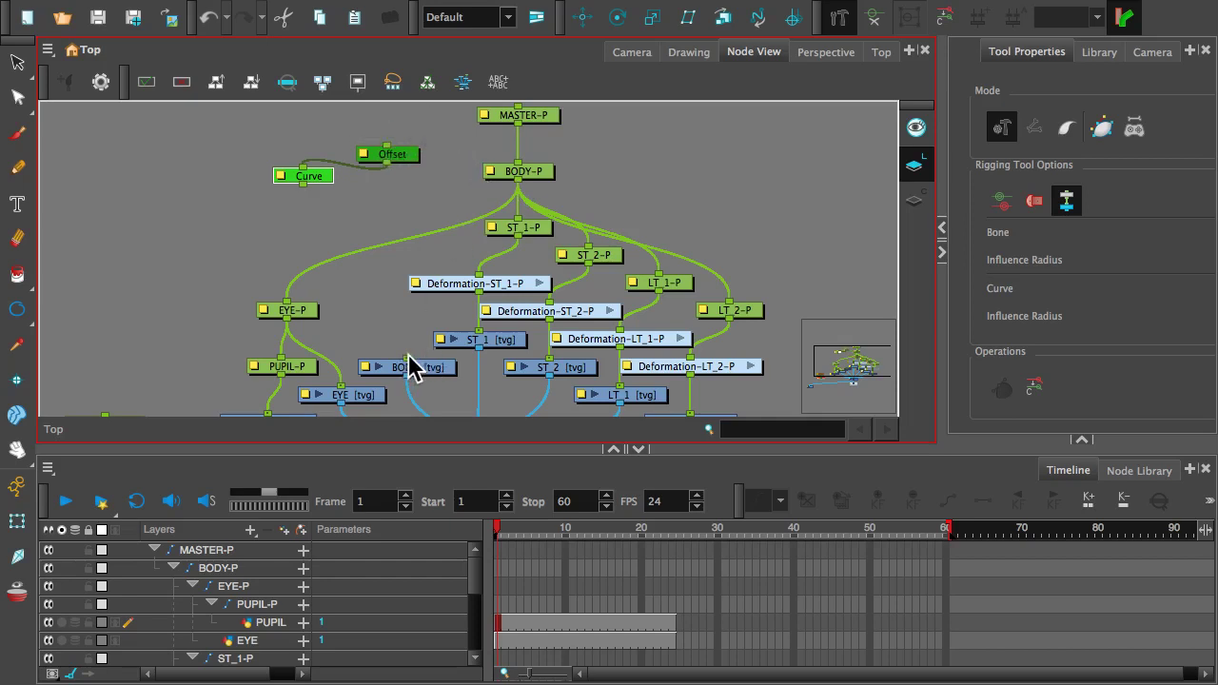
pyautogui.moveTo(409, 361); pyautogui.dragTo(517, 234)
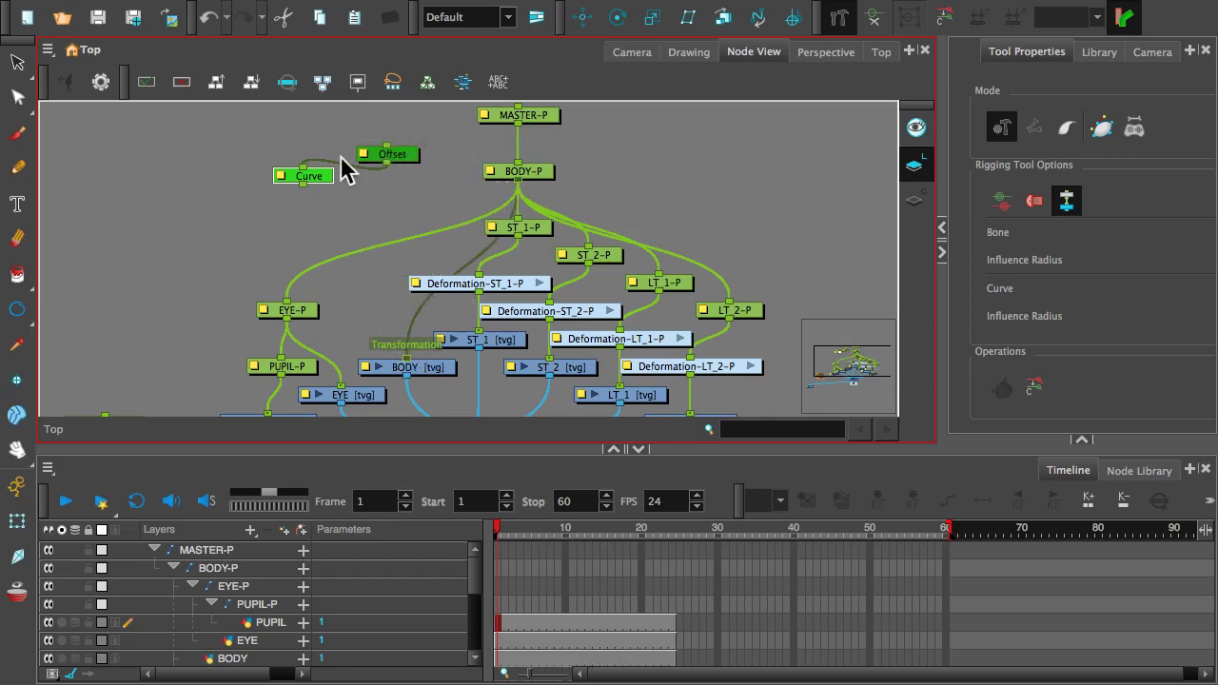
pyautogui.moveTo(403, 162); pyautogui.dragTo(247, 152)
pyautogui.moveTo(328, 179); pyautogui.dragTo(154, 220)
pyautogui.moveTo(263, 152); pyautogui.dragTo(205, 147)
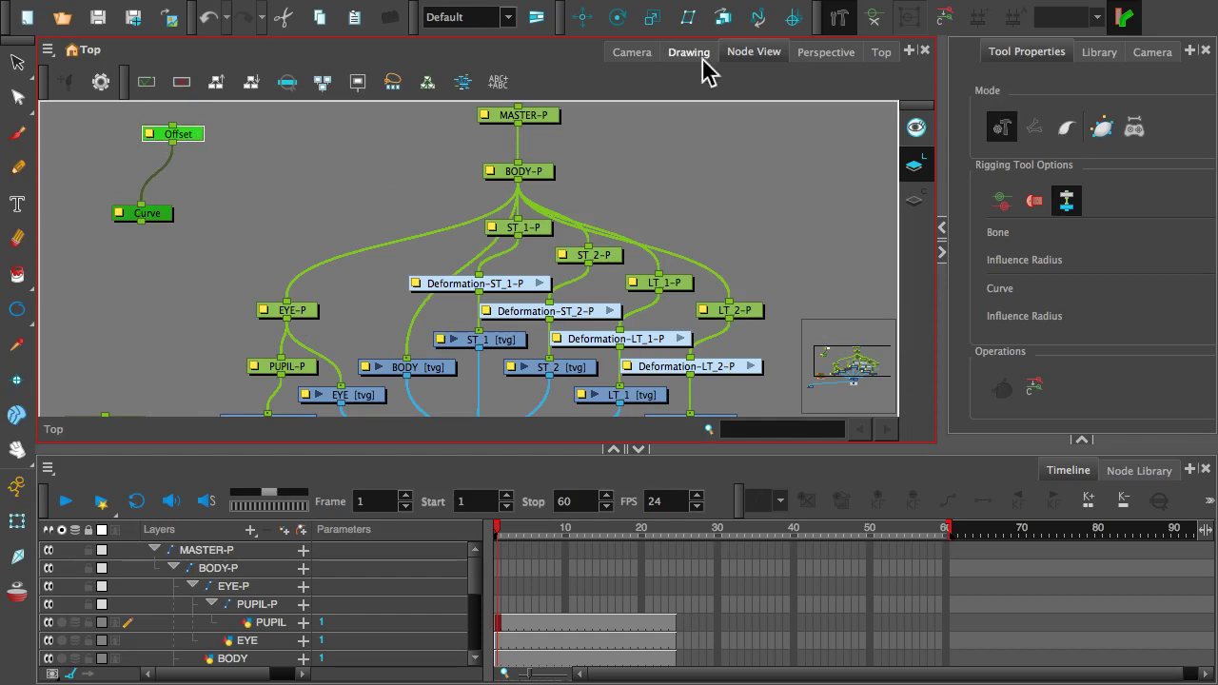
# - Hide the tentacle's controls, draw a curve deformation from the head's tip to the neck under BODY-P, and show its nodes in the network
pyautogui.click(638, 53)
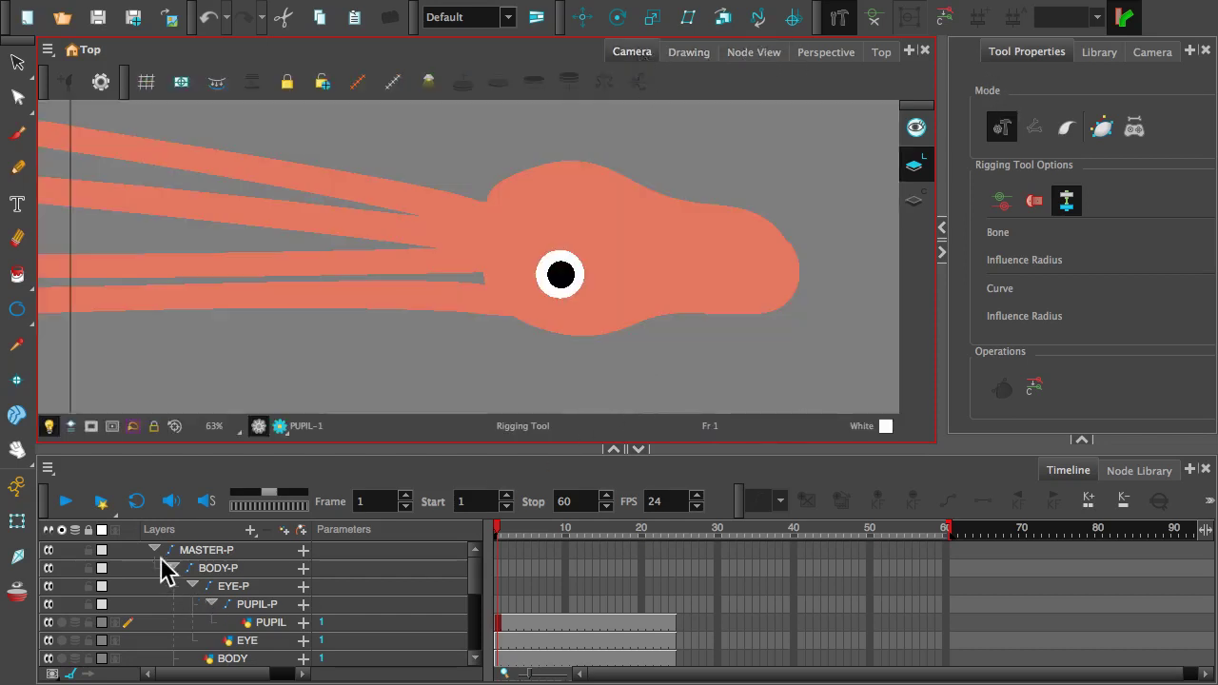
pyautogui.click(219, 571)
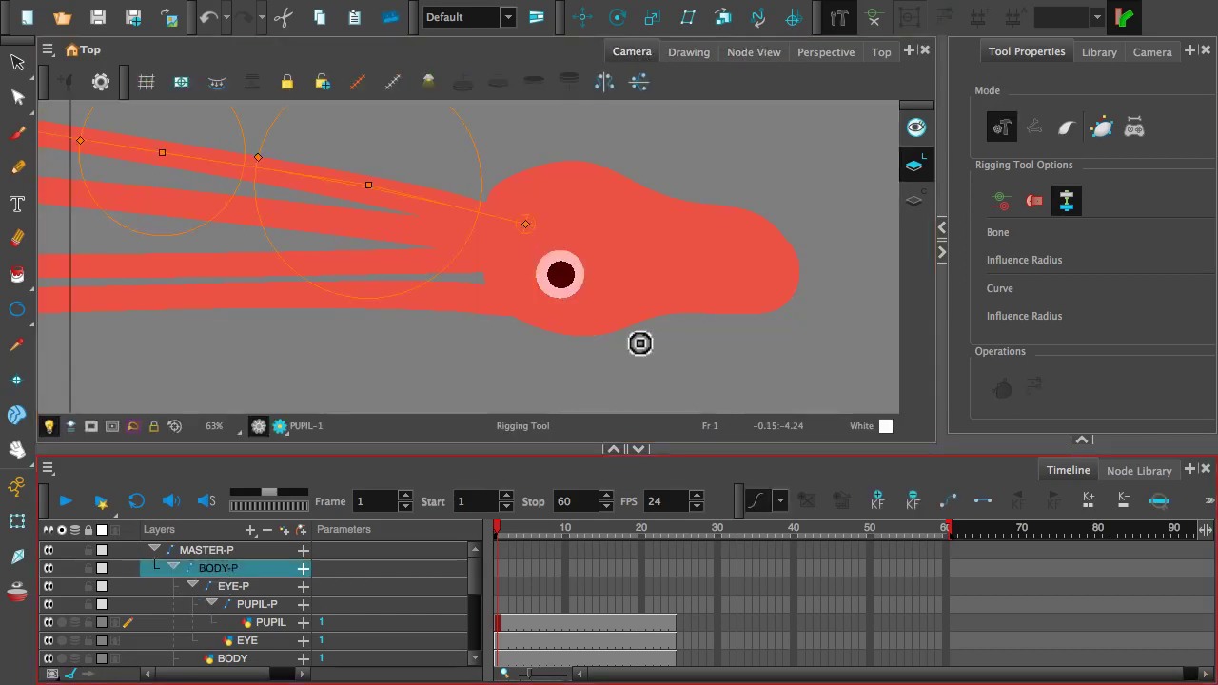
pyautogui.click(270, 625)
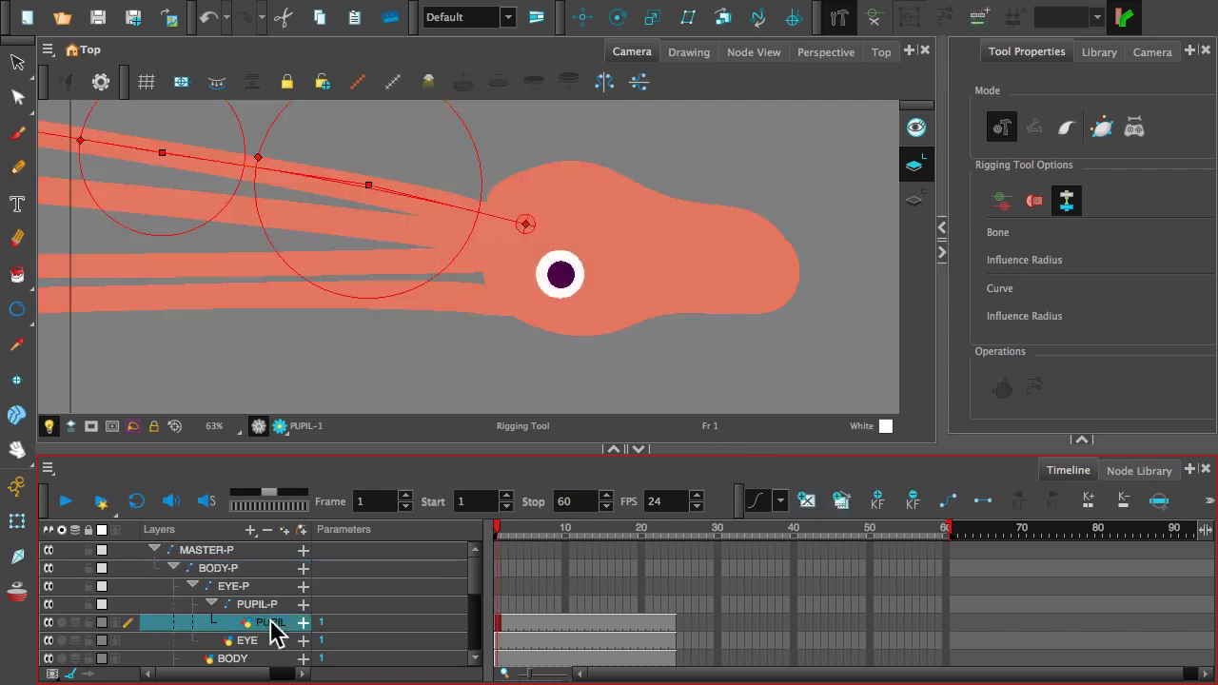
pyautogui.click(875, 19)
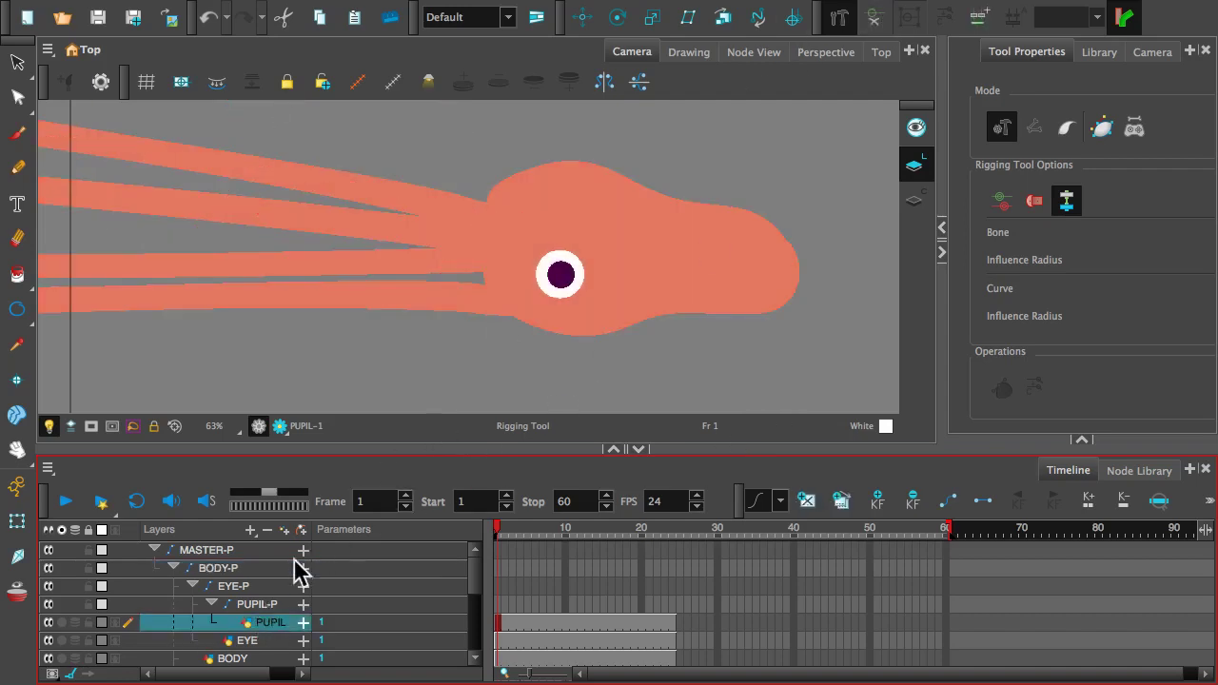
pyautogui.click(217, 571)
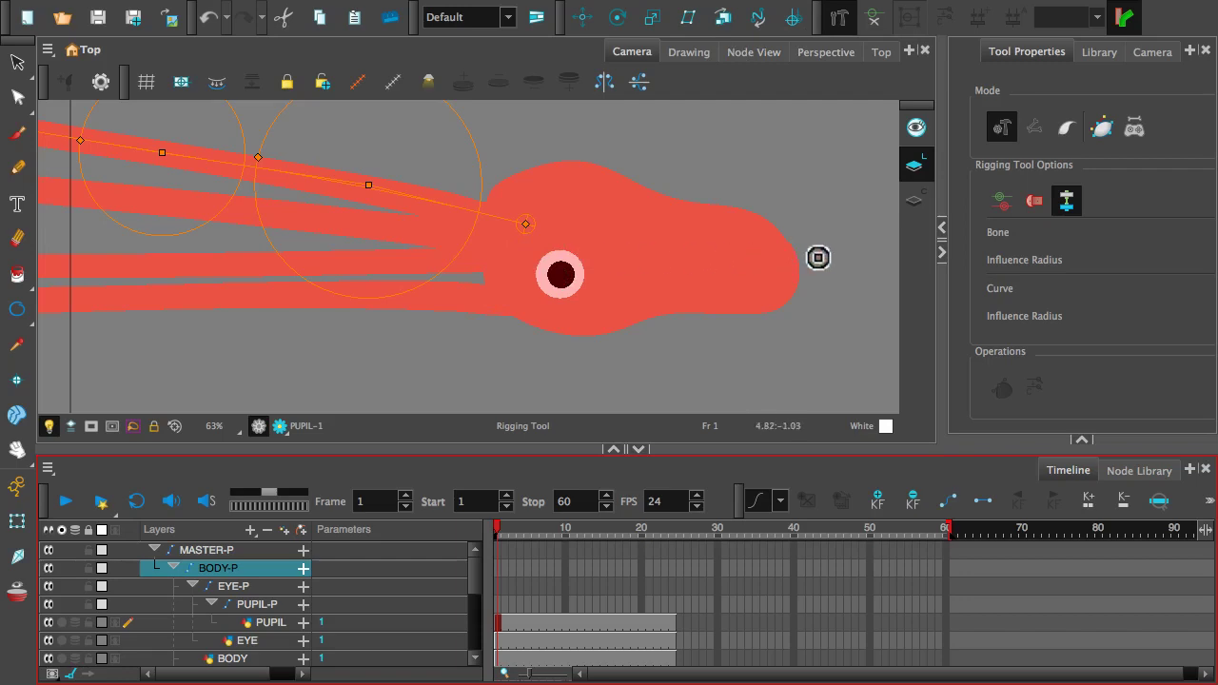
pyautogui.moveTo(789, 270); pyautogui.dragTo(503, 249)
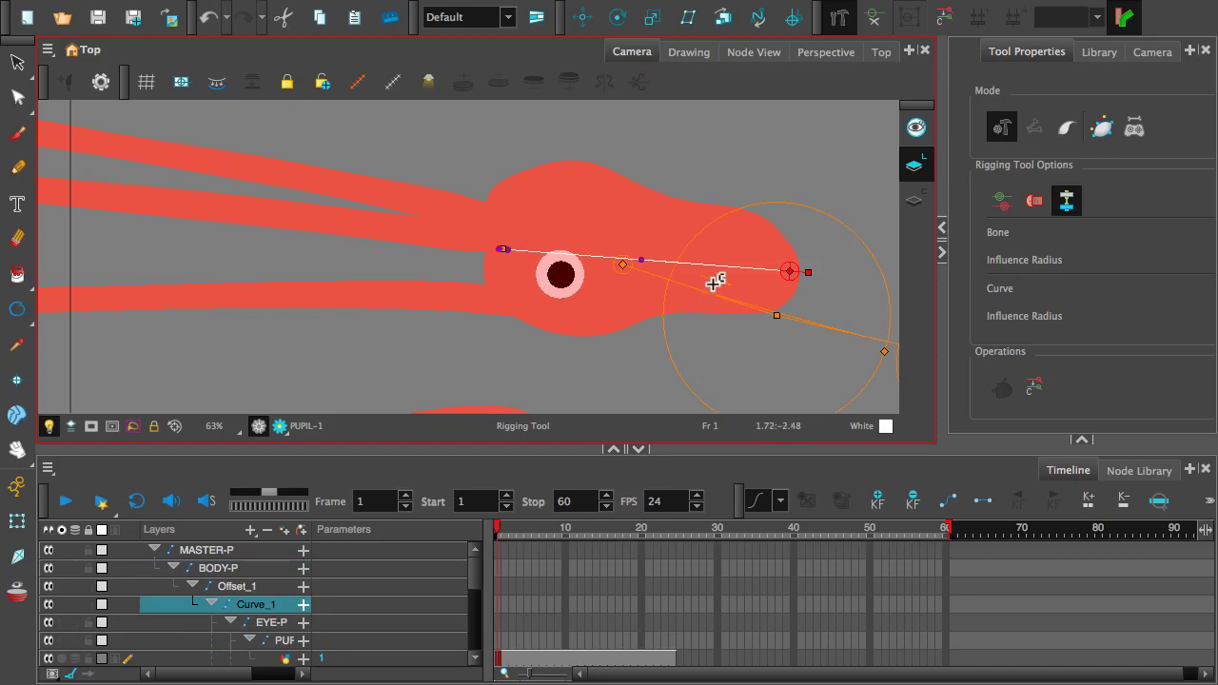
pyautogui.click(761, 52)
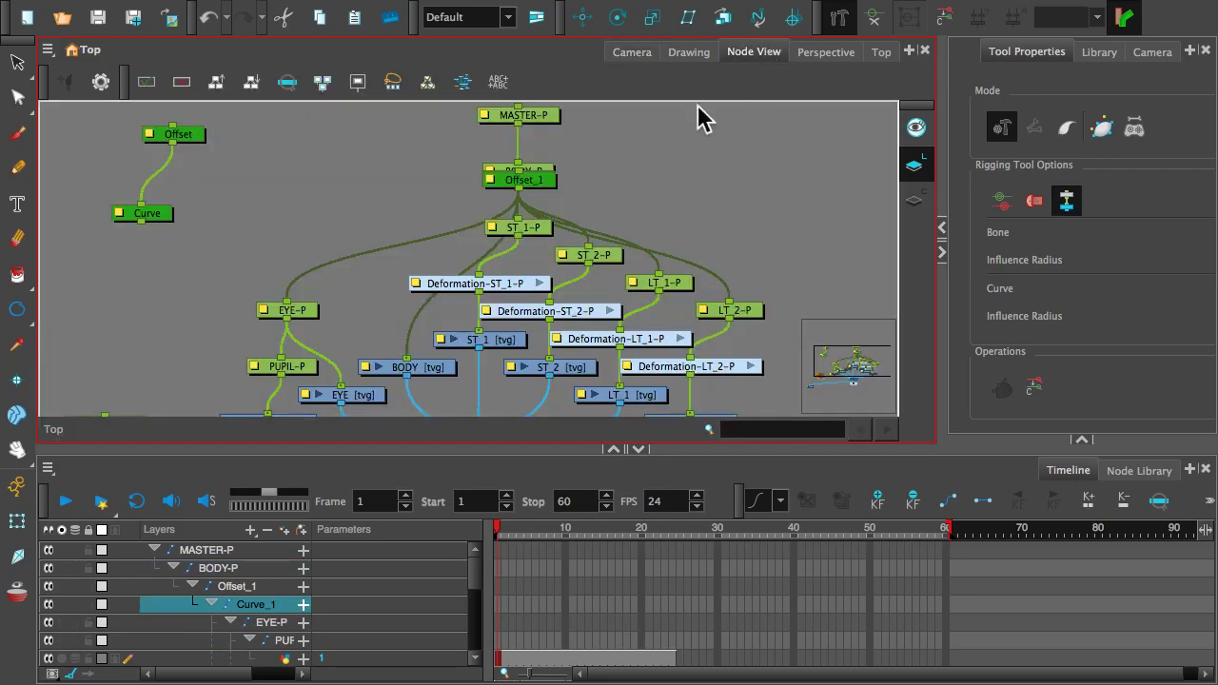
# - Move Offset_1 and Curve_1 aside in the node network and reconnect ST_1-P, ST_2-P, LT_1-P and LT_2-P directly to BODY-P
pyautogui.moveTo(545, 196); pyautogui.dragTo(400, 211)
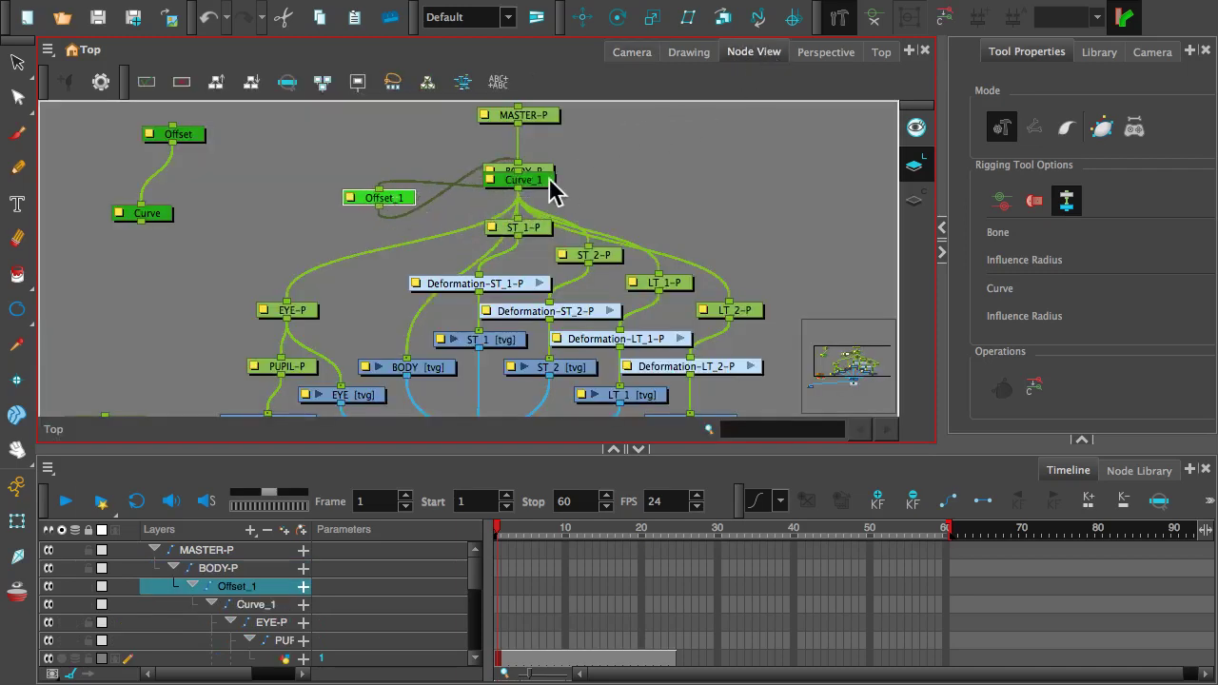
pyautogui.moveTo(552, 190); pyautogui.dragTo(376, 252)
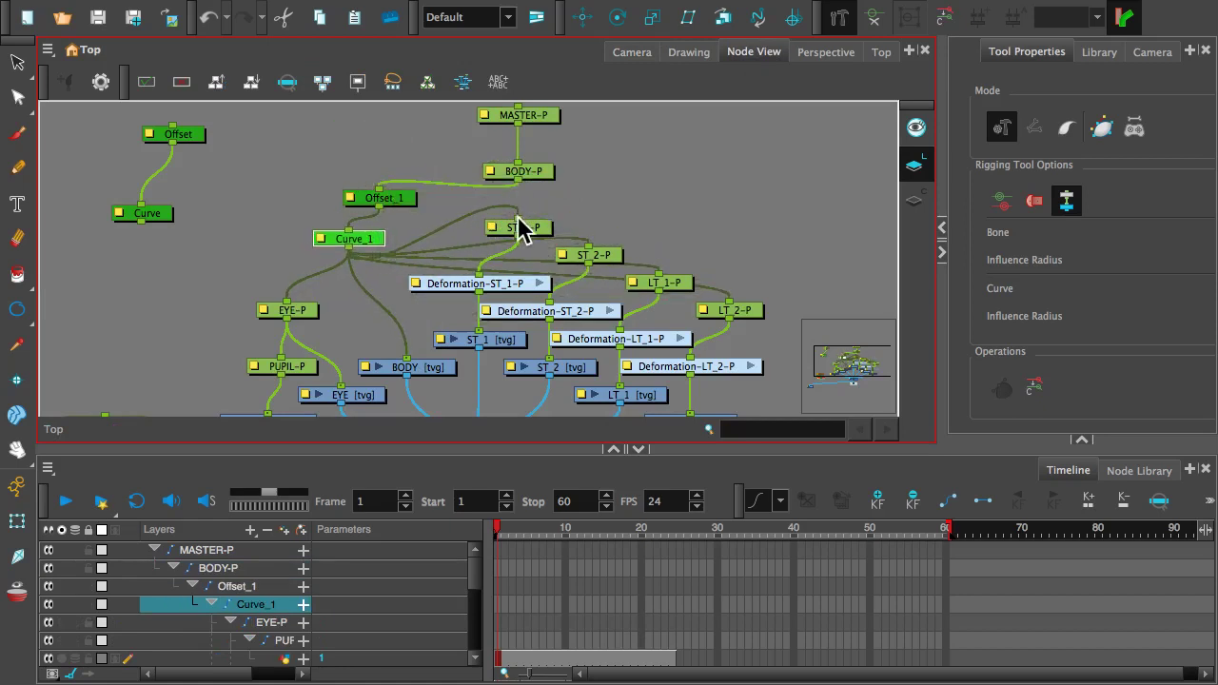
pyautogui.moveTo(519, 219); pyautogui.dragTo(518, 178)
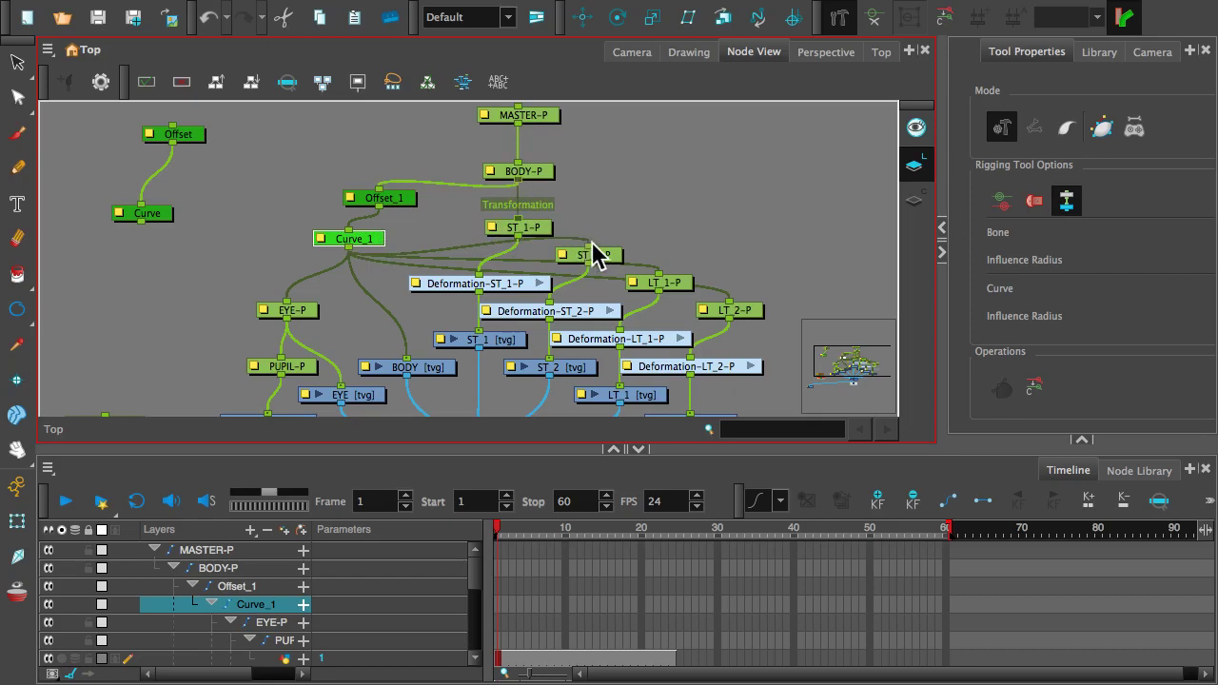
pyautogui.moveTo(589, 246); pyautogui.dragTo(569, 190)
pyautogui.moveTo(587, 248); pyautogui.dragTo(517, 179)
pyautogui.moveTo(661, 277); pyautogui.dragTo(519, 179)
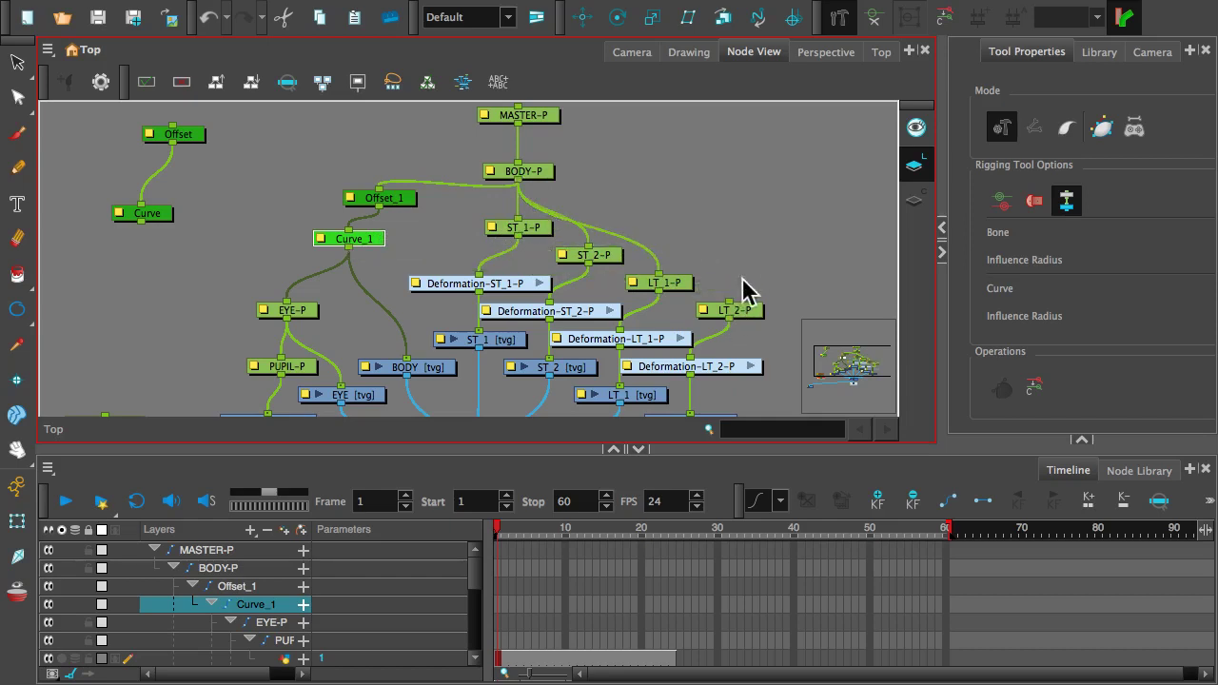
pyautogui.moveTo(729, 302); pyautogui.dragTo(519, 180)
# - Reconnect EYE-P directly to BODY-P and reposition the Curve_1 and Offset_1 nodes between BODY-P and the BODY drawing
pyautogui.moveTo(288, 303); pyautogui.dragTo(269, 221)
pyautogui.moveTo(285, 298); pyautogui.dragTo(519, 162)
pyautogui.moveTo(374, 248); pyautogui.dragTo(409, 240)
pyautogui.moveTo(391, 198); pyautogui.dragTo(408, 201)
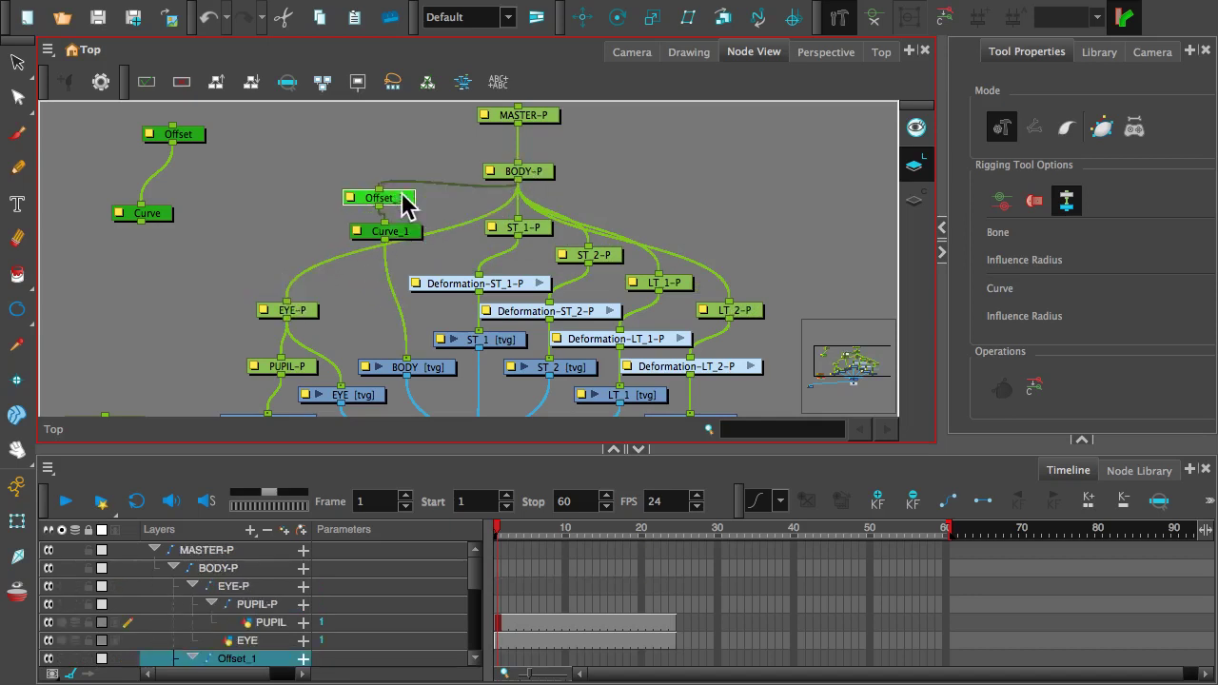
# - Select the Curve_1 node and view its curve on the squid's head in the camera view with the Transform tool
pyautogui.click(630, 53)
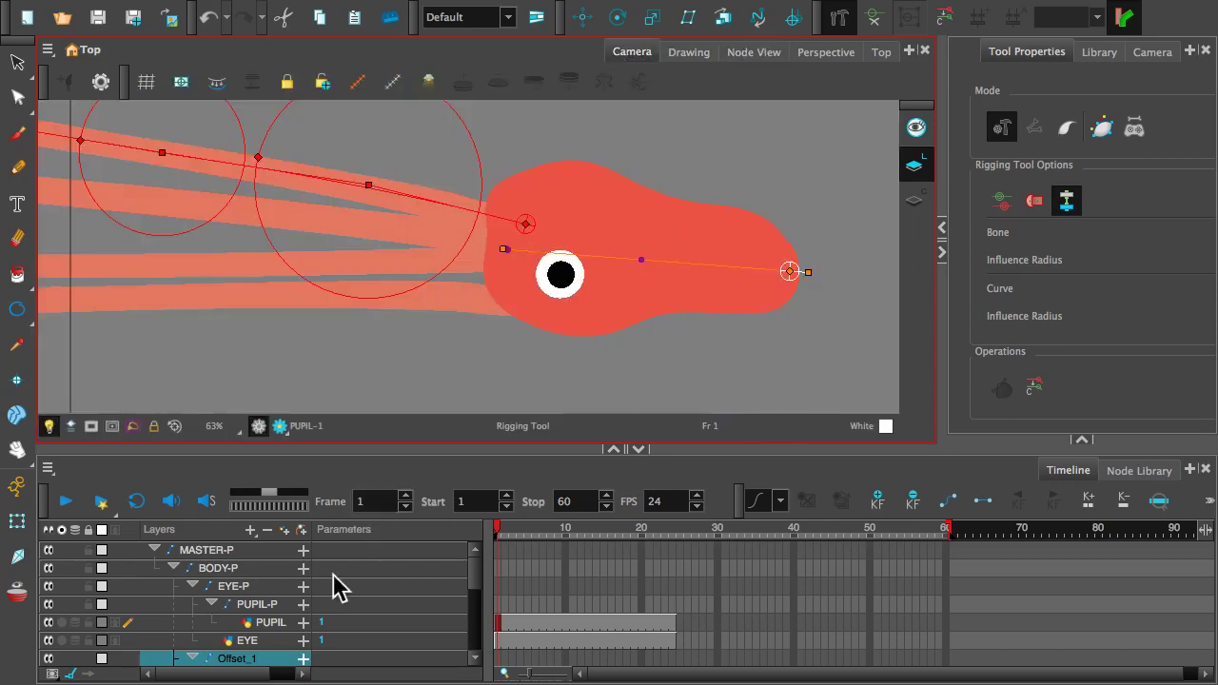
pyautogui.scroll(-3, 250, 583)
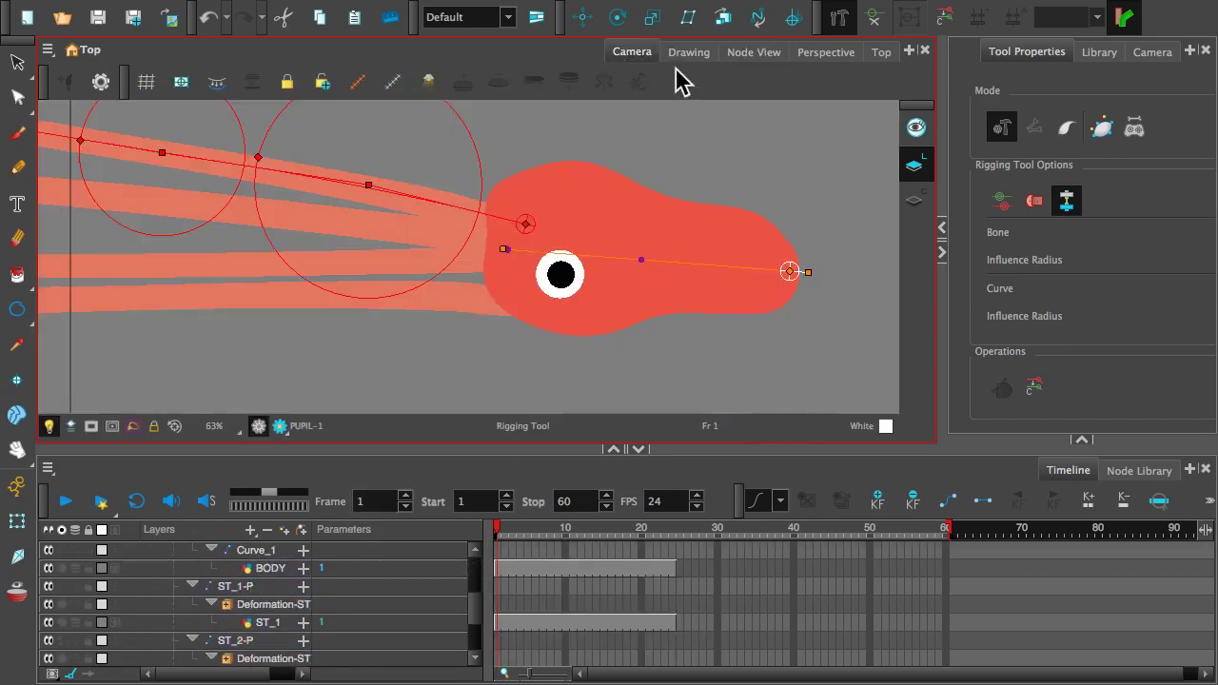
pyautogui.click(817, 57)
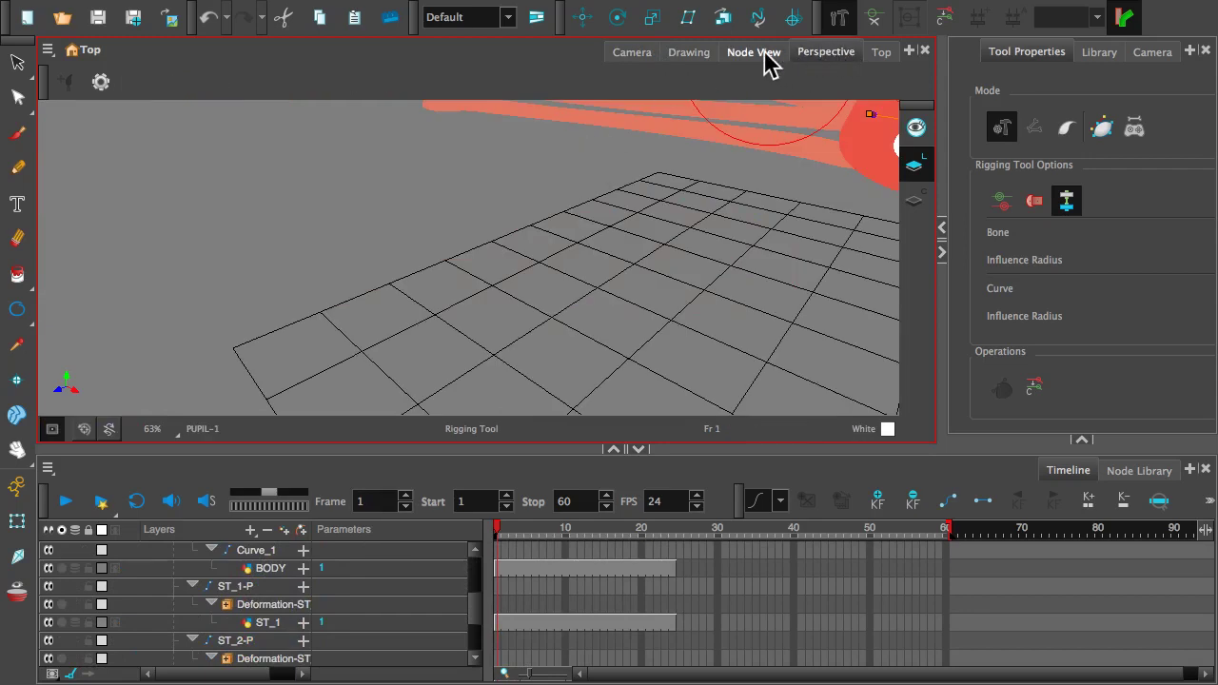
pyautogui.click(766, 57)
pyautogui.click(398, 229)
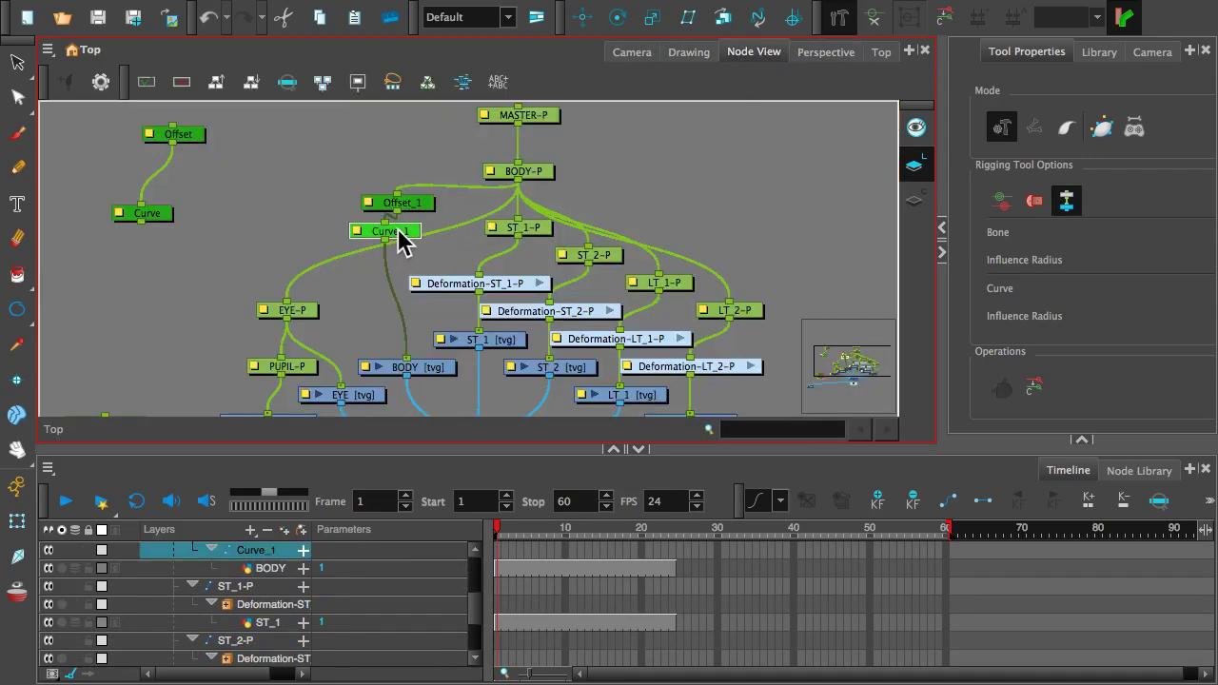
pyautogui.scroll(1, 267, 601)
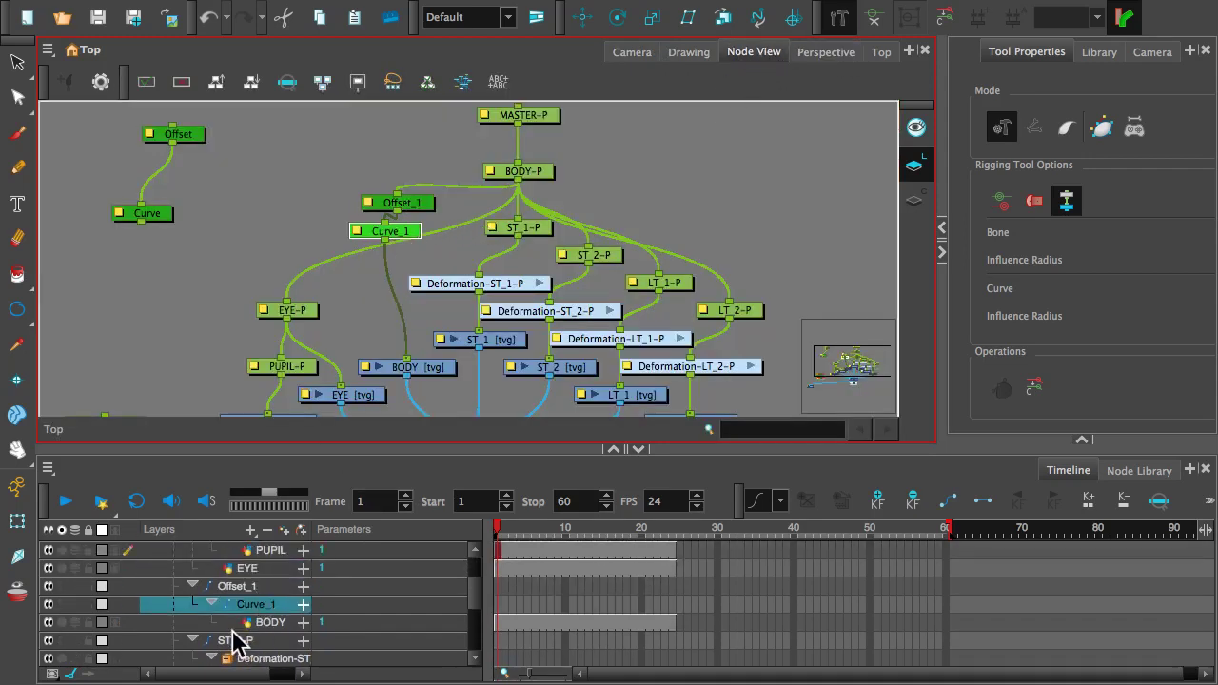
pyautogui.click(638, 47)
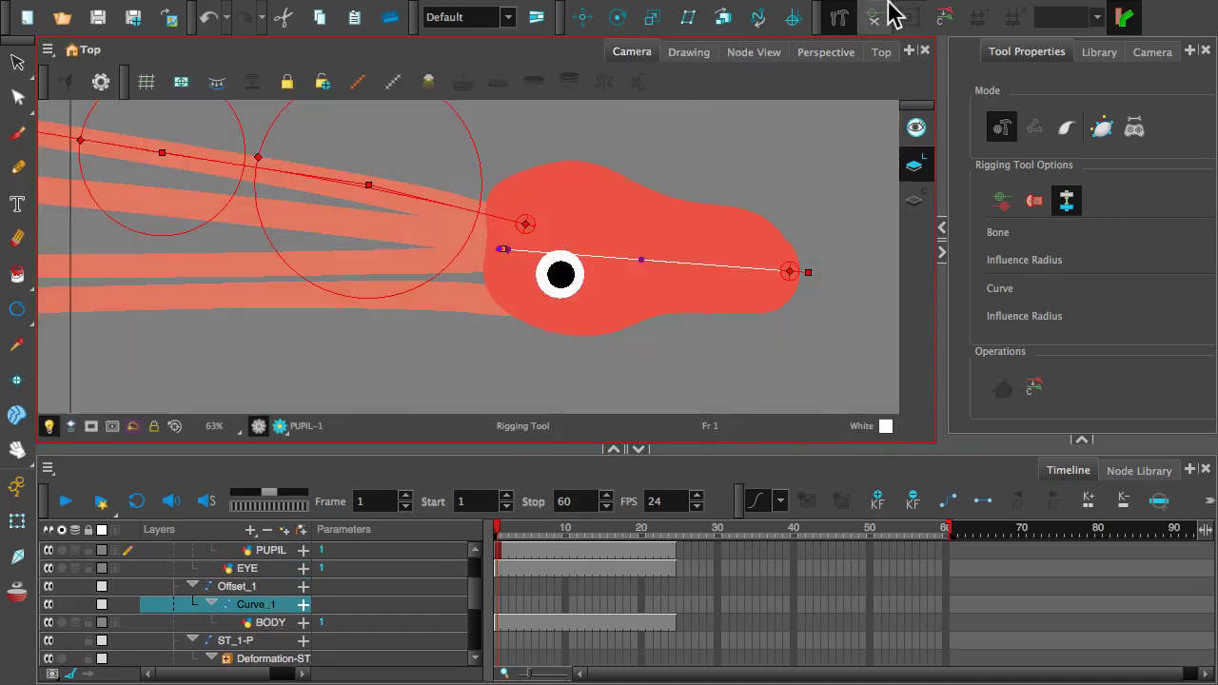
pyautogui.click(16, 520)
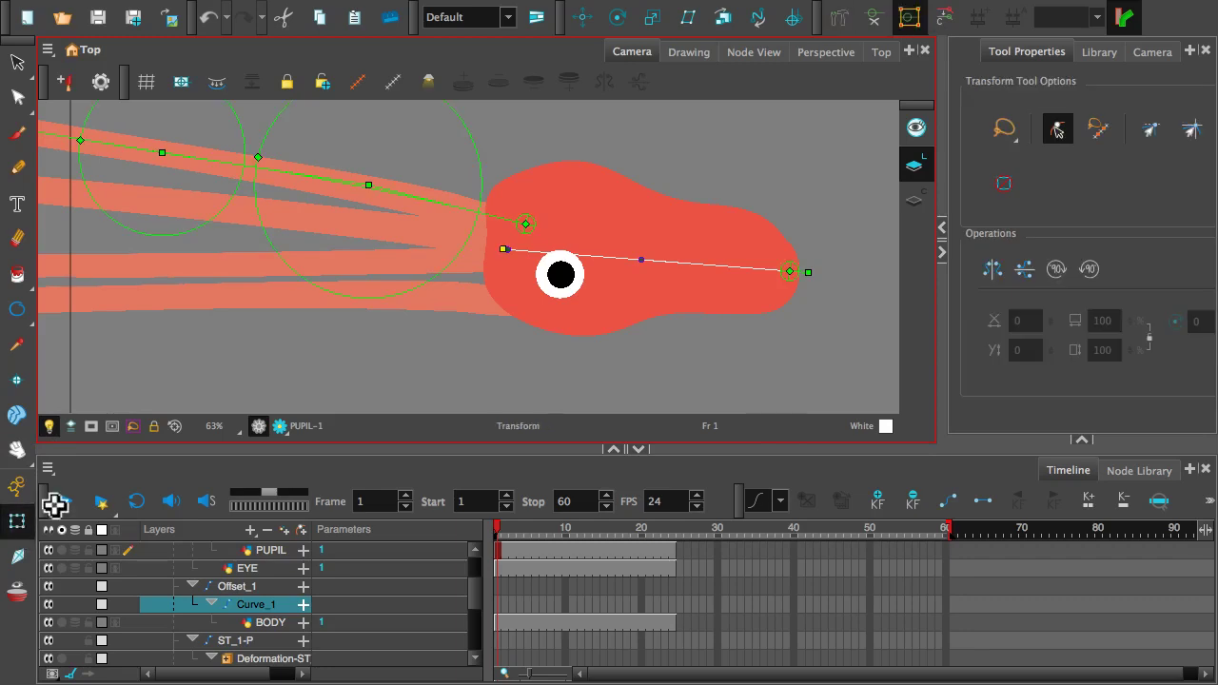
pyautogui.scroll(1, 539, 302)
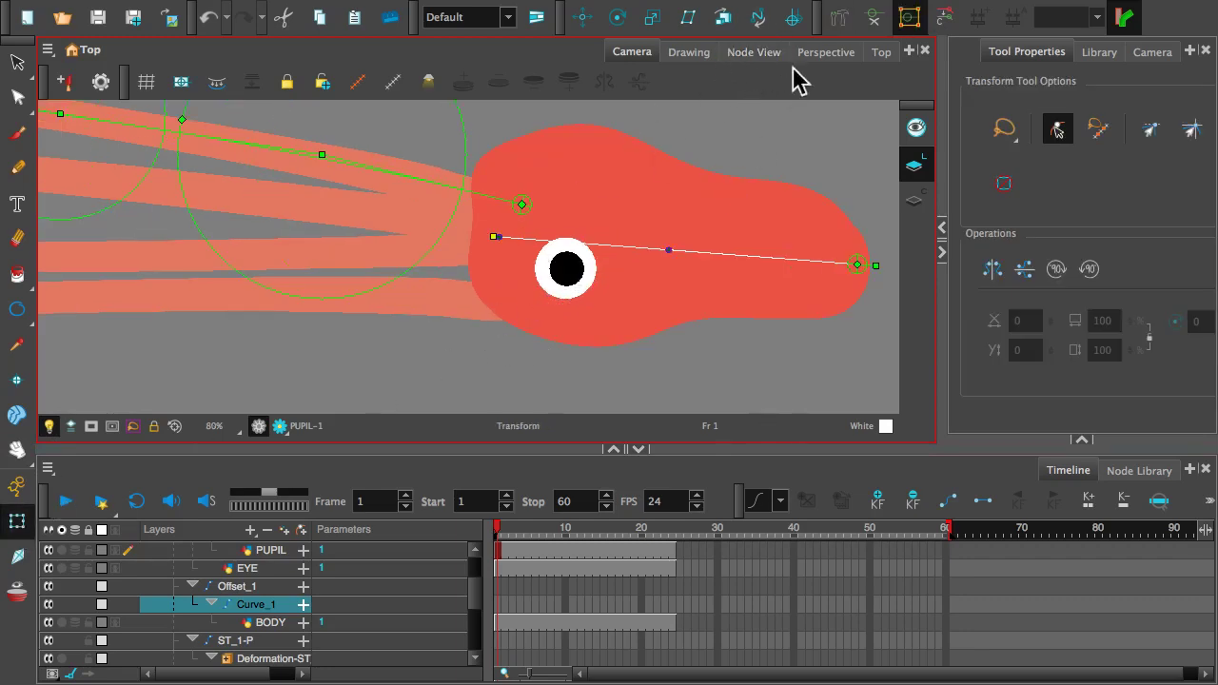
pyautogui.scroll(1, 656, 222)
pyautogui.scroll(-6, 656, 222)
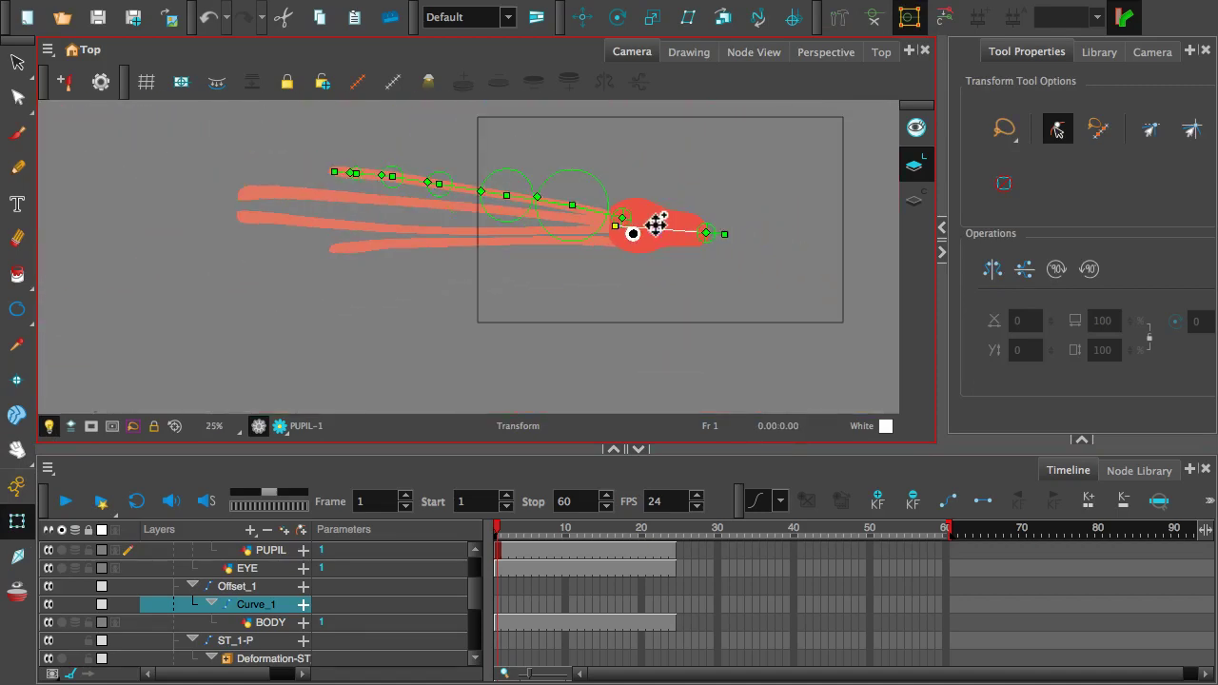
pyautogui.scroll(5, 641, 225)
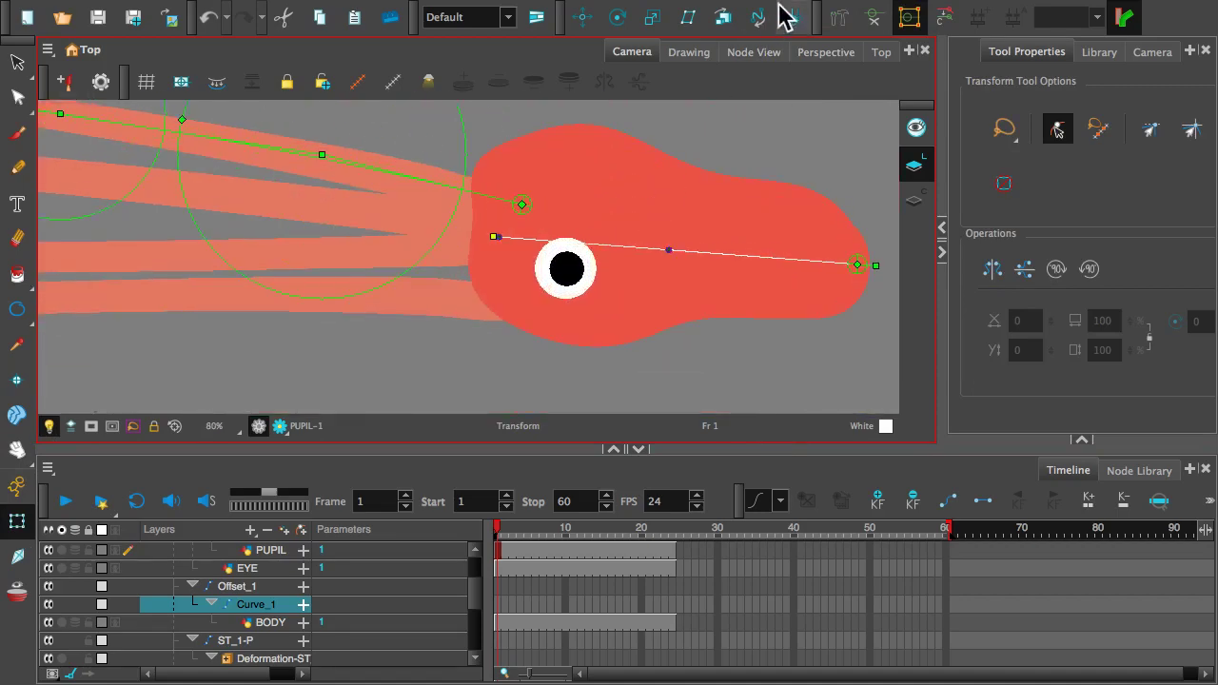
# - Spread out the Offset_1, Curve_1, ST_1-P and ST_2-P nodes to make the connections below BODY-P easier to read
pyautogui.click(767, 55)
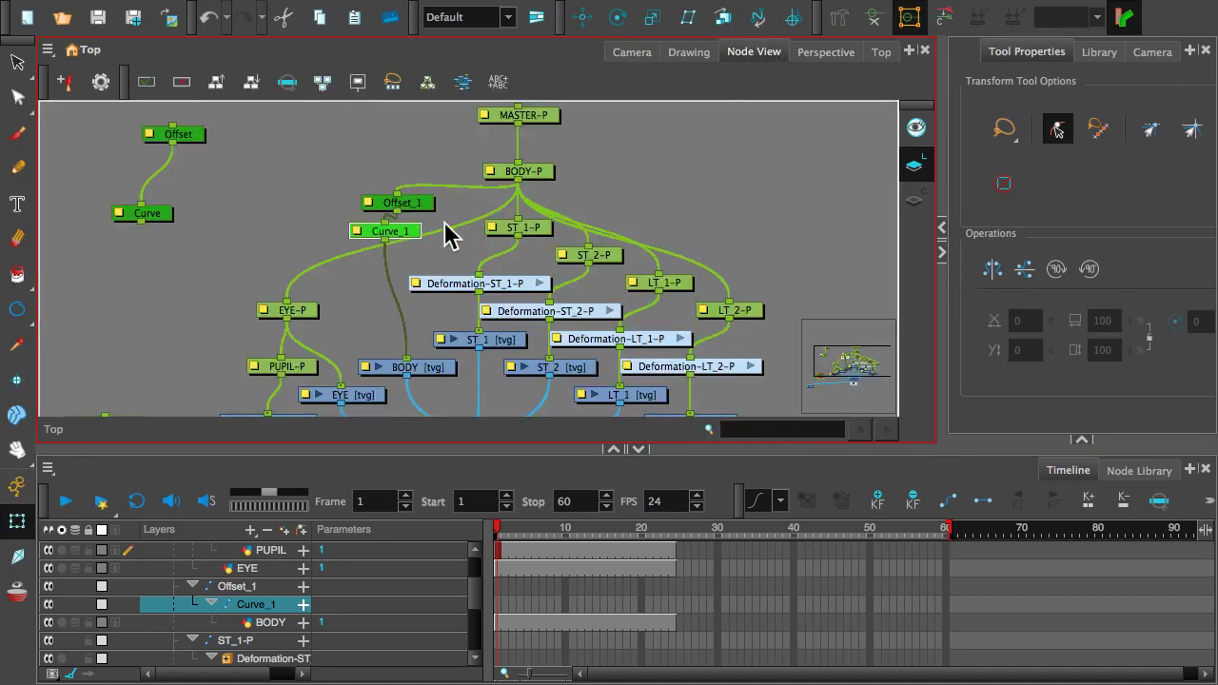
pyautogui.moveTo(411, 242); pyautogui.dragTo(343, 230)
pyautogui.moveTo(429, 204); pyautogui.dragTo(380, 220)
pyautogui.moveTo(536, 226); pyautogui.dragTo(495, 232)
pyautogui.moveTo(609, 257); pyautogui.dragTo(571, 255)
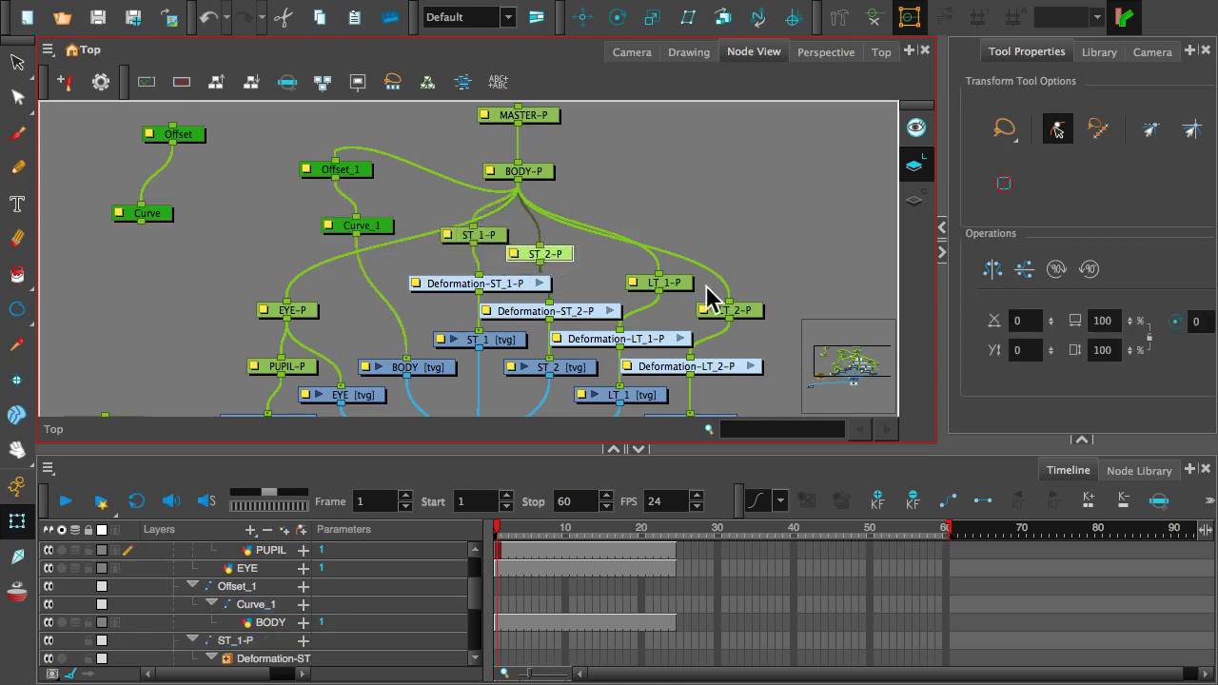
pyautogui.moveTo(679, 283); pyautogui.dragTo(674, 283)
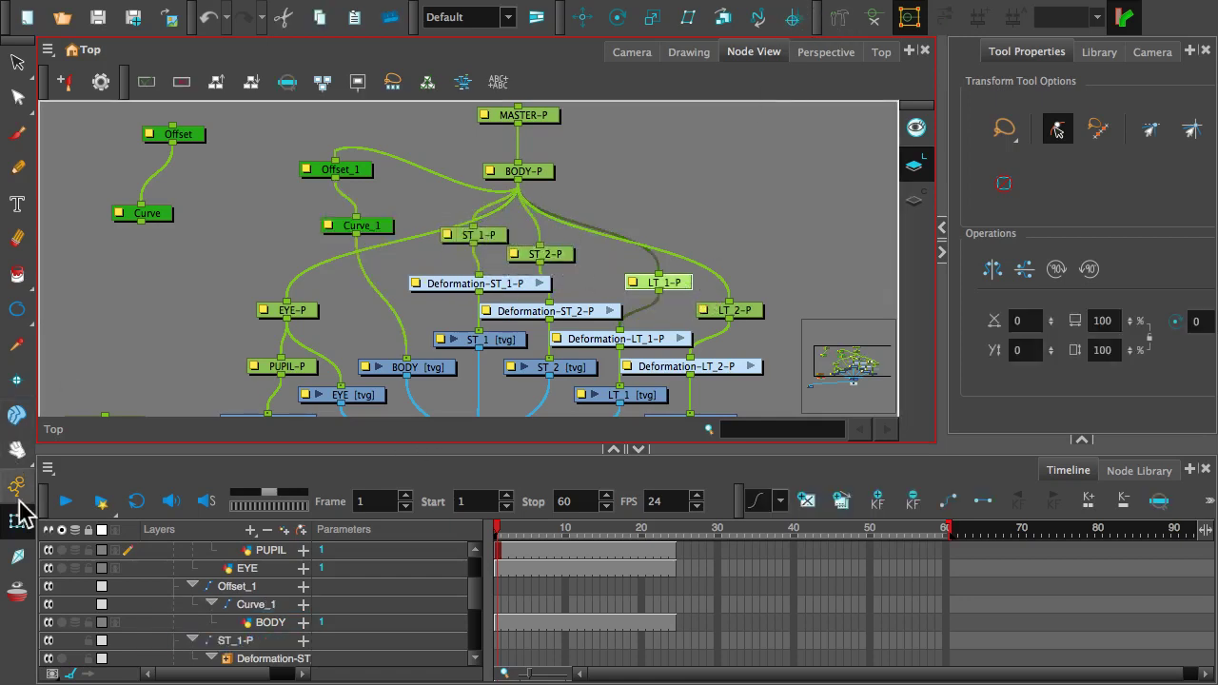
# - Select the Curve_1 layer and show only its deformation controls on the squid in the camera view
pyautogui.click(255, 590)
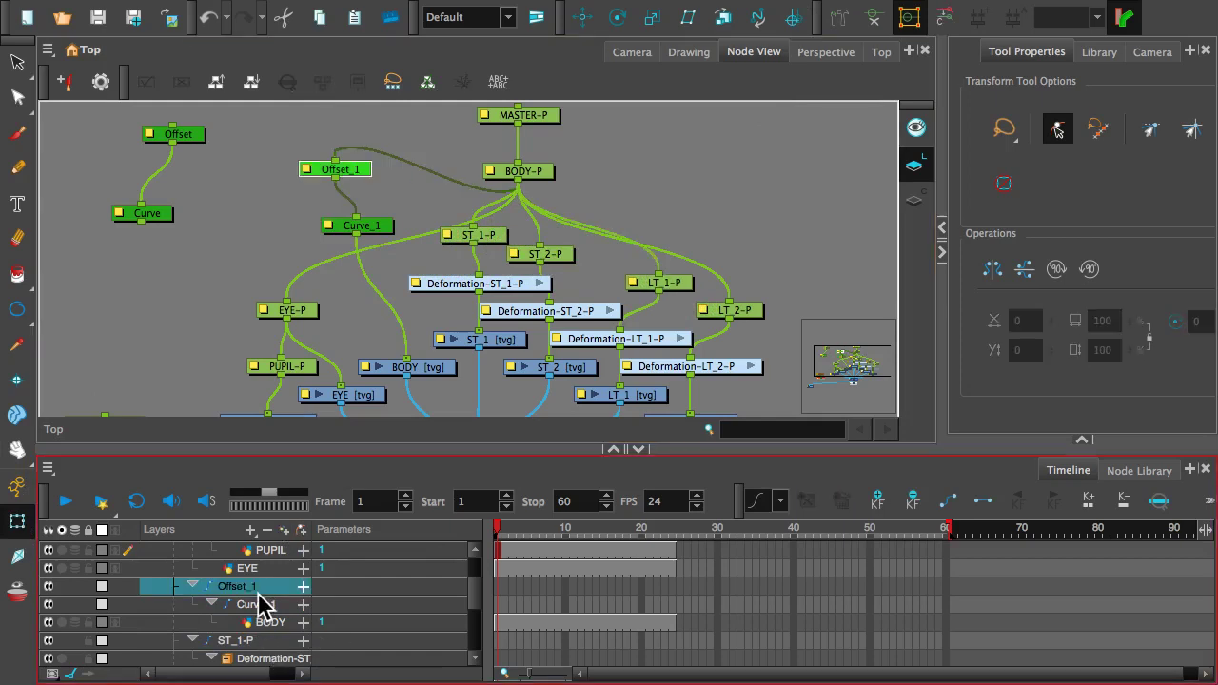
pyautogui.click(261, 607)
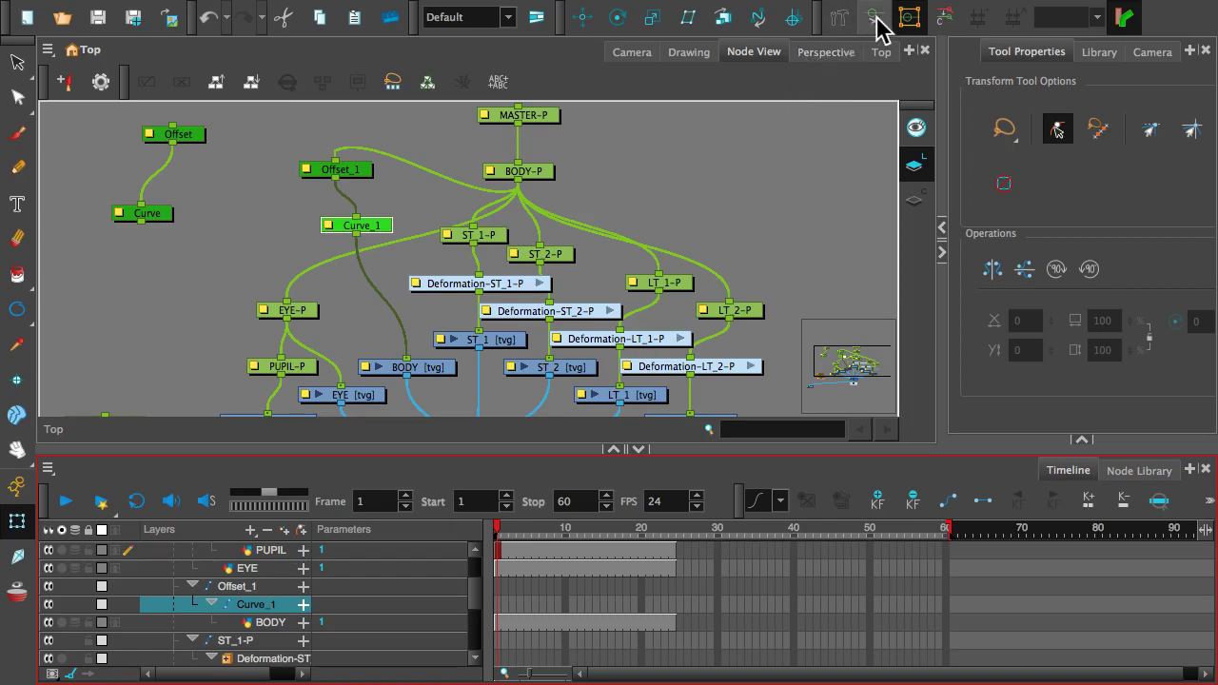
pyautogui.click(628, 52)
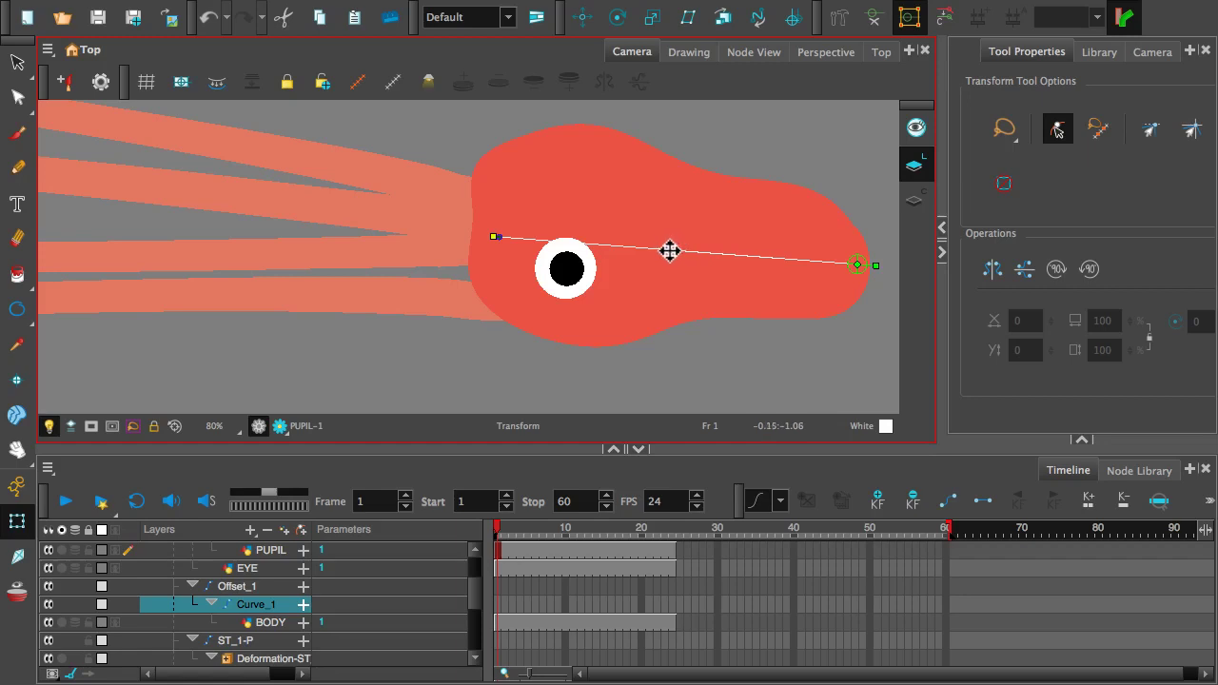
# - Test the head curve by bending its middle handle and moving the offset point at the head's tip, and undo the changes
pyautogui.moveTo(672, 250); pyautogui.dragTo(655, 309)
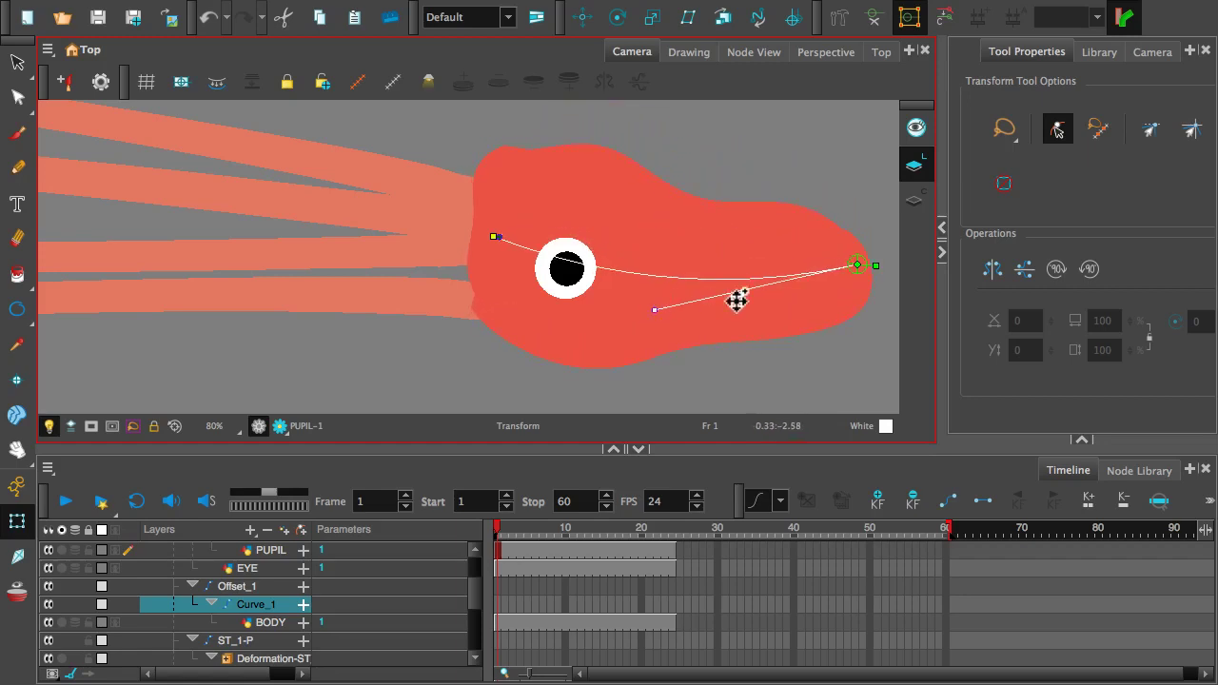
pyautogui.moveTo(855, 269); pyautogui.dragTo(885, 299)
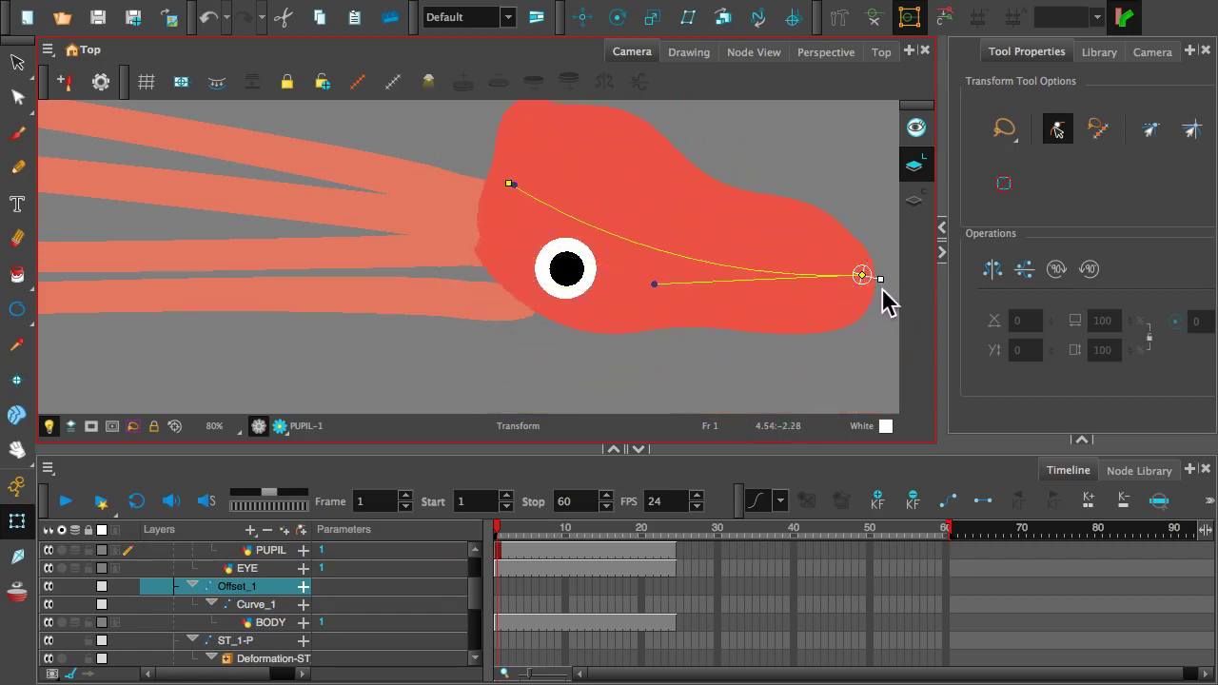
pyautogui.moveTo(656, 283); pyautogui.dragTo(714, 146)
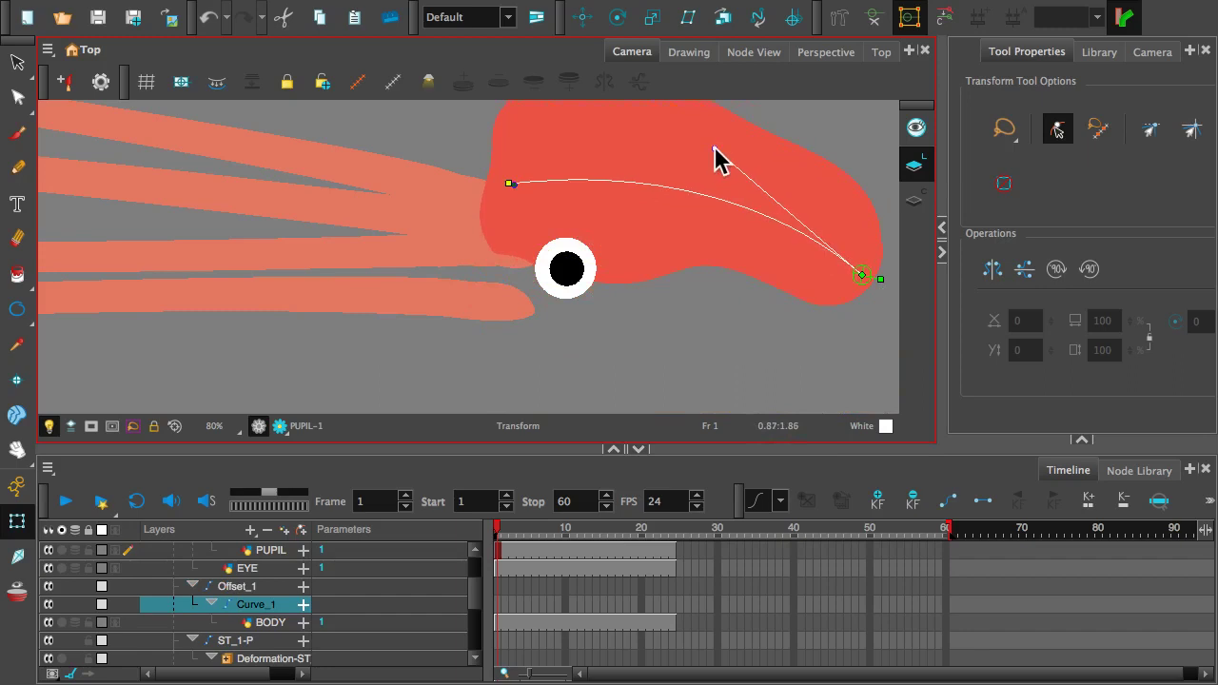
pyautogui.hotkey('ctrl', 'z')
pyautogui.hotkey('ctrl', 'z')
pyautogui.hotkey('ctrl', 'z')
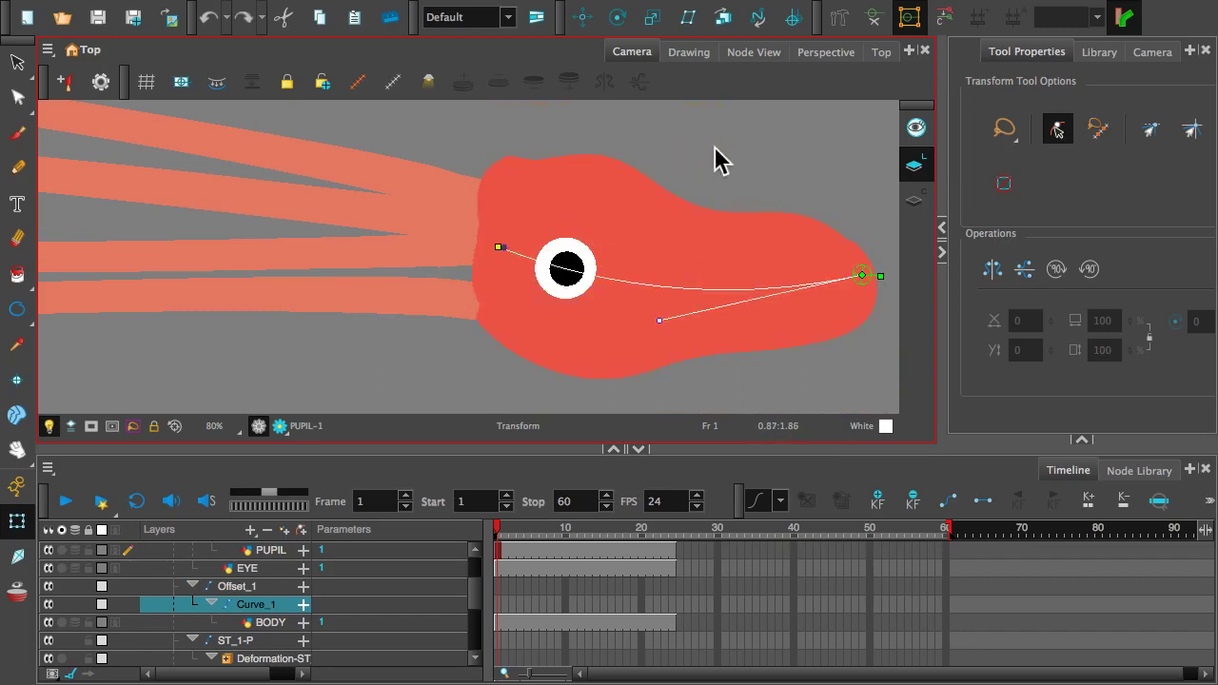
pyautogui.hotkey('ctrl', 'z')
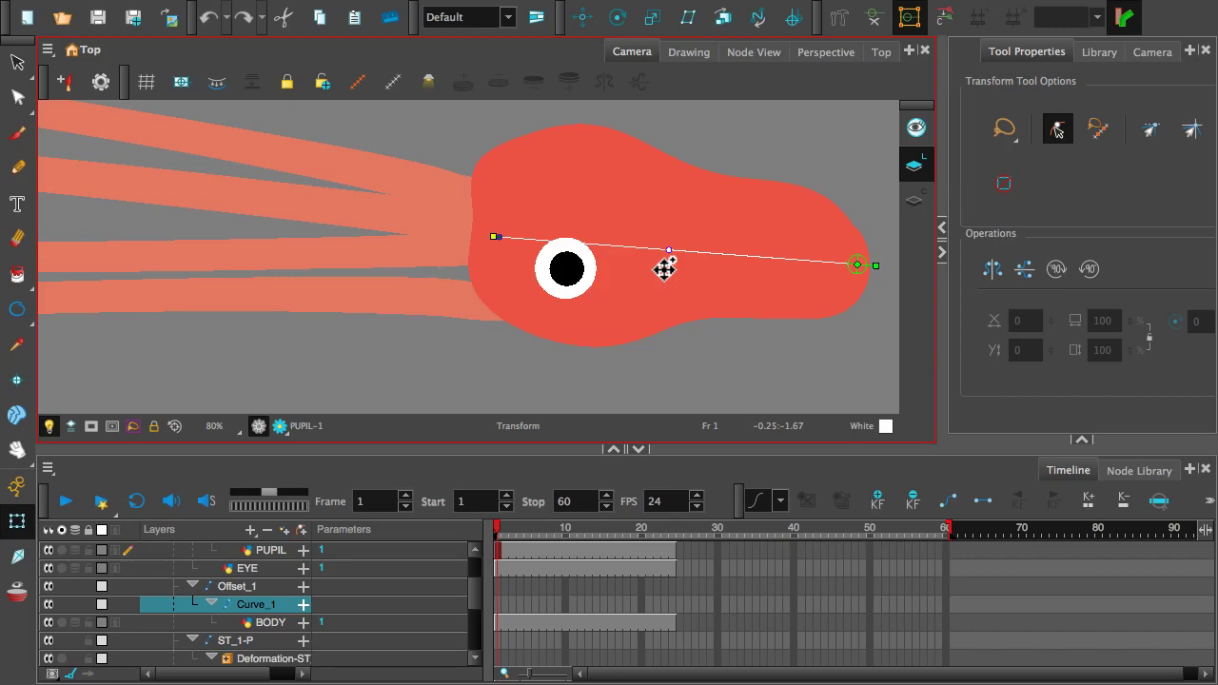
# - Shift the offset at the head's tip slightly, test the curve's middle handle and neck point, and undo the curve changes
pyautogui.click(858, 265)
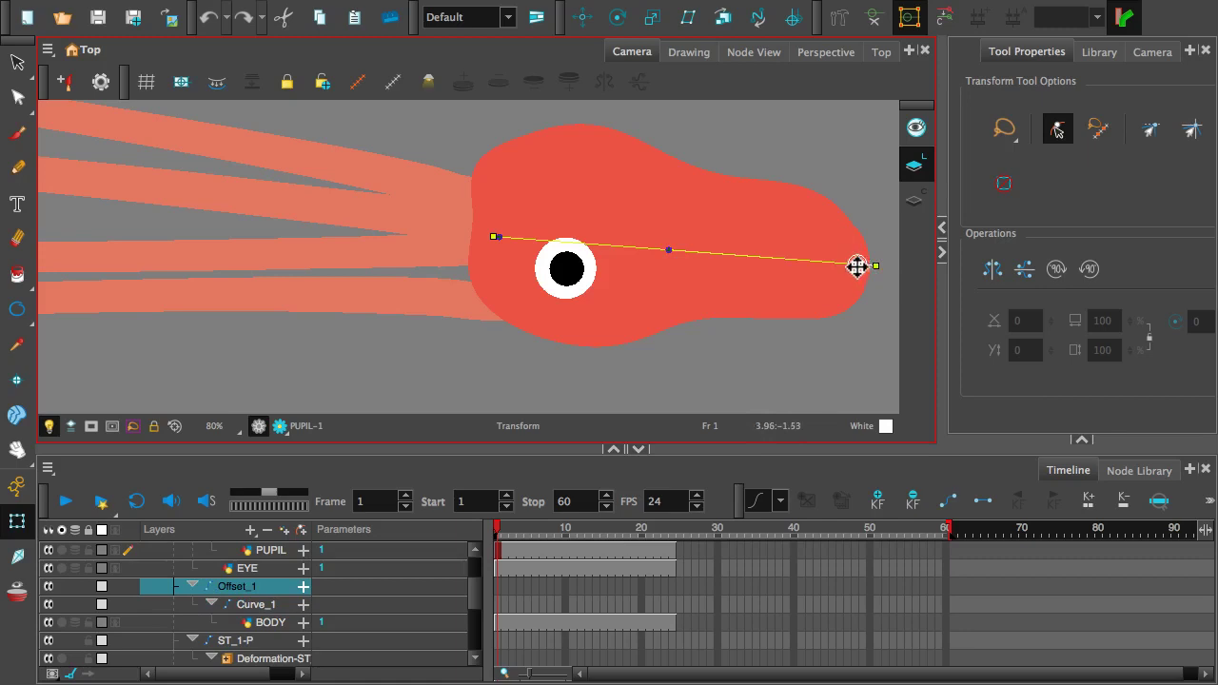
pyautogui.moveTo(857, 266); pyautogui.dragTo(835, 246)
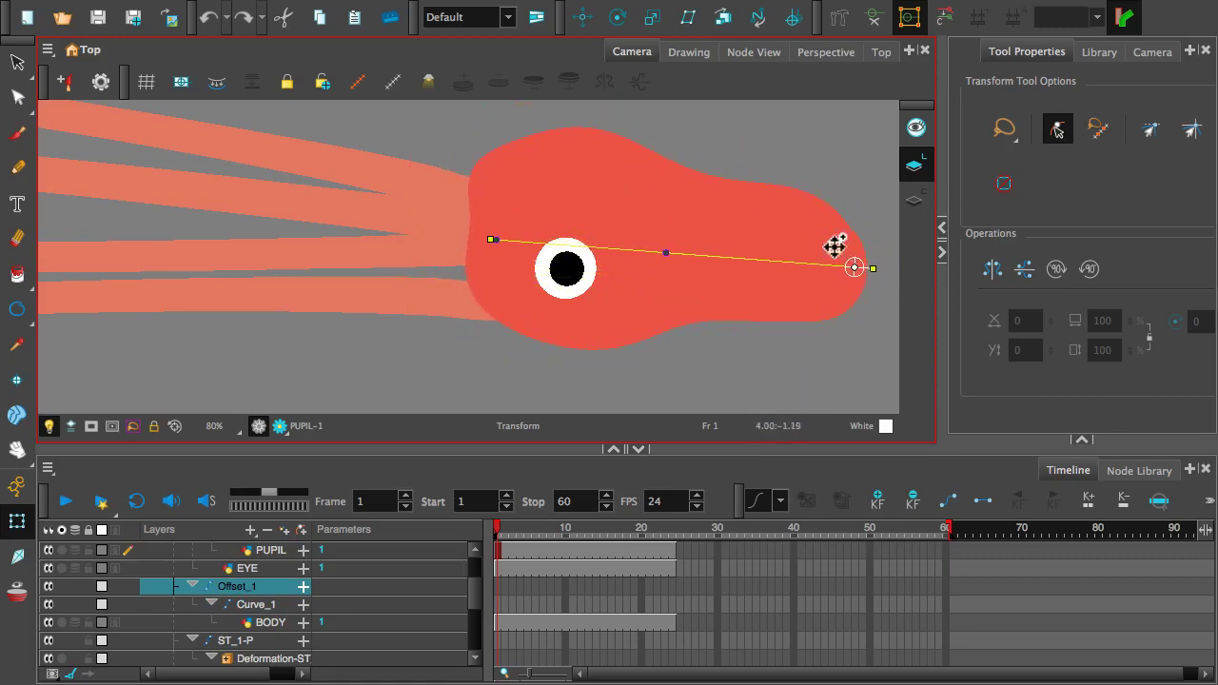
pyautogui.moveTo(666, 252); pyautogui.dragTo(652, 212)
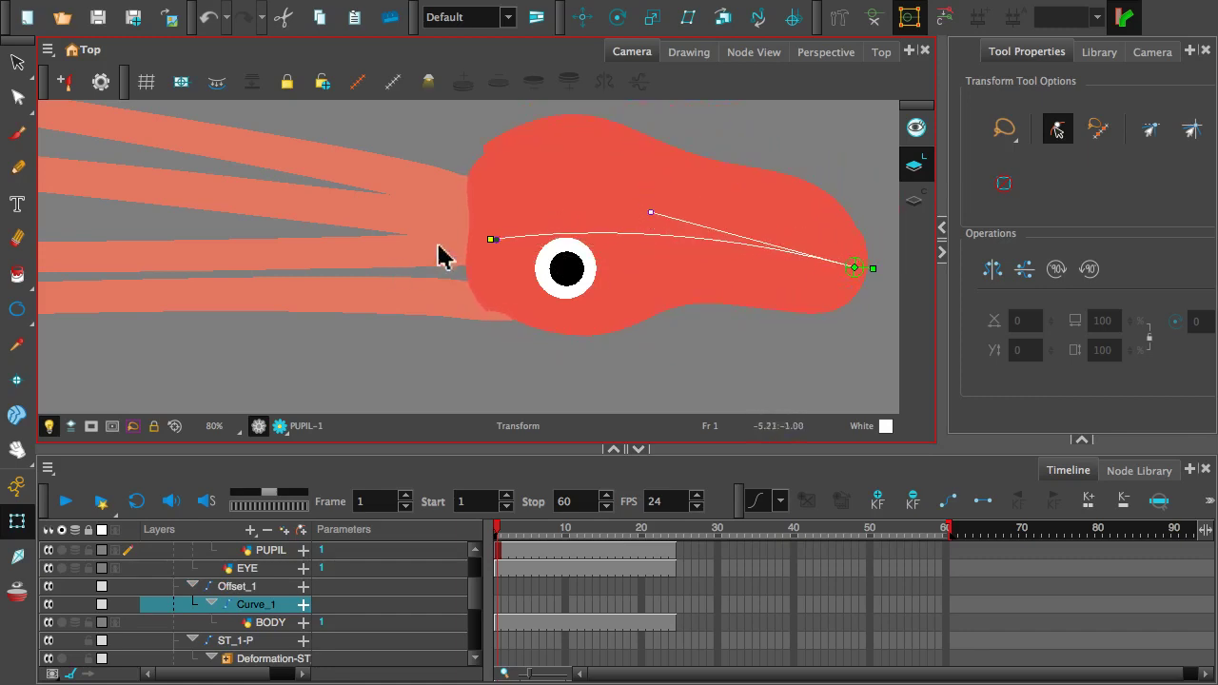
pyautogui.moveTo(485, 239); pyautogui.dragTo(416, 256)
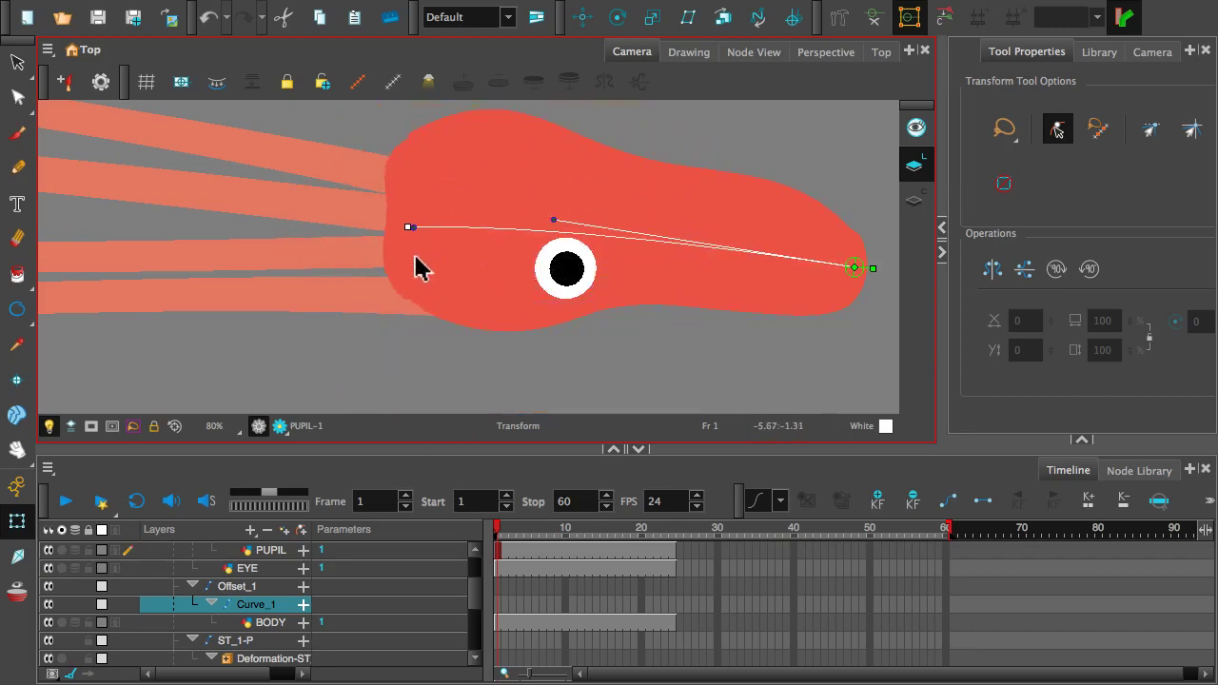
pyautogui.hotkey('ctrl', 'z')
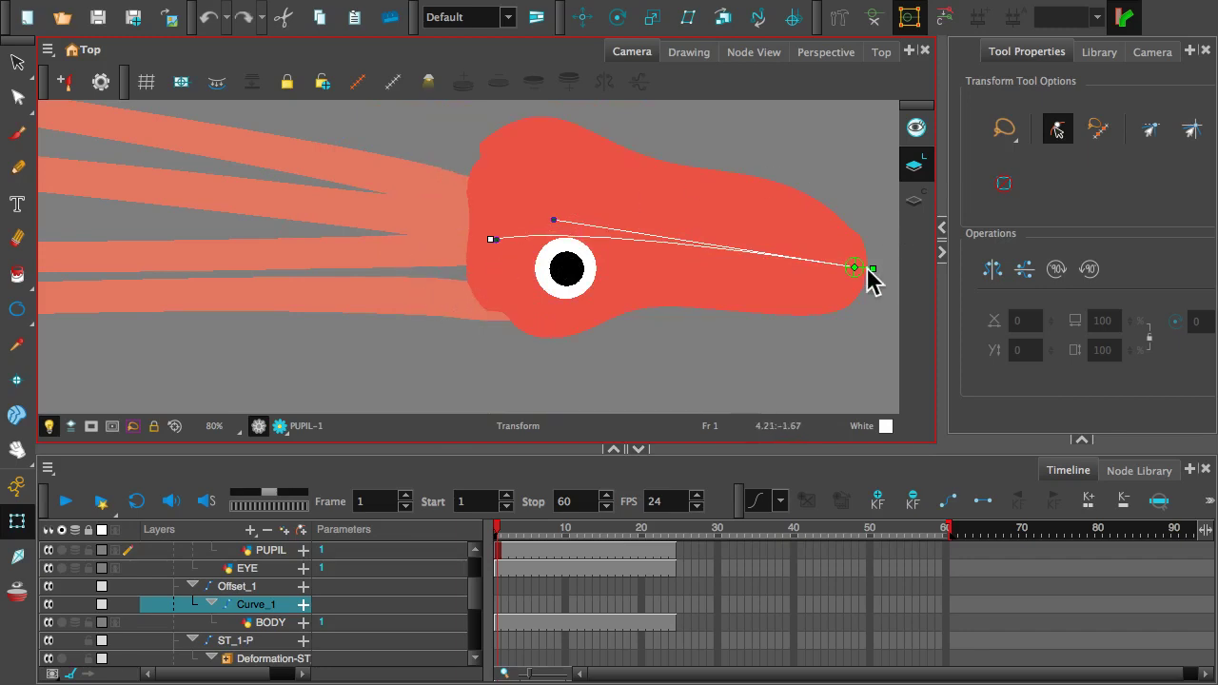
pyautogui.hotkey('ctrl', 'z')
pyautogui.hotkey('ctrl', 'z')
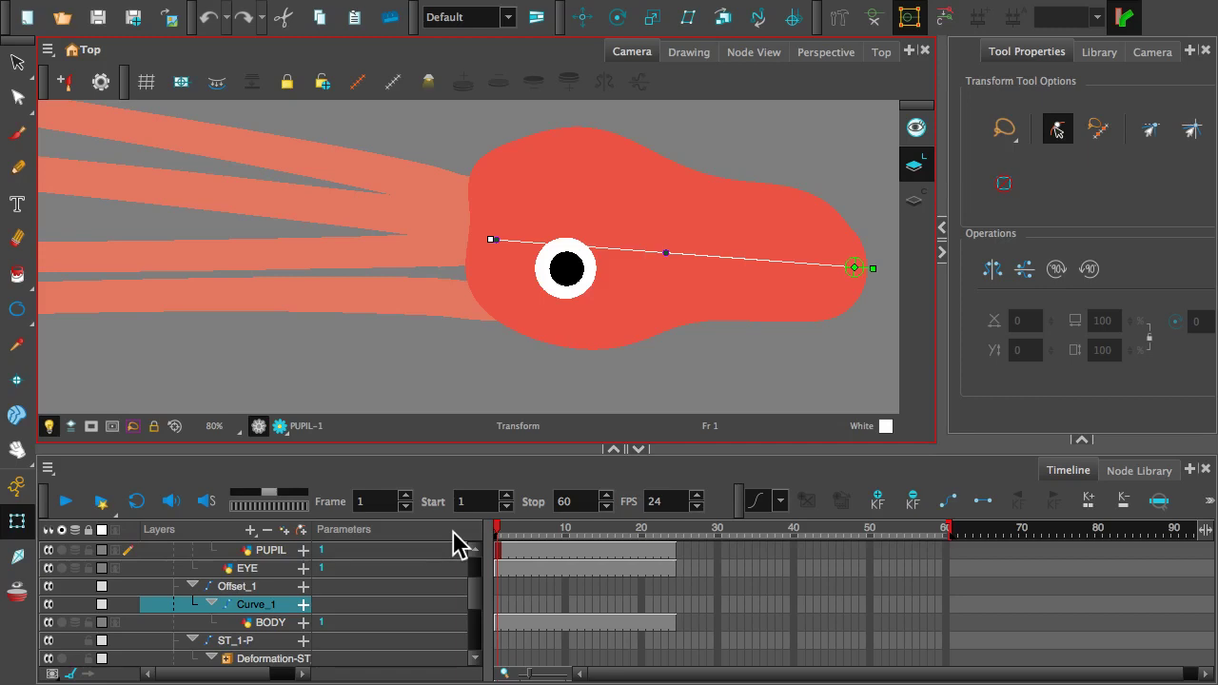
# - Replace Offset_1 and Curve_1 with the original Offset and Curve nodes between BODY-P and the BODY drawing, and view the curve on the head
pyautogui.scroll(2, 263, 628)
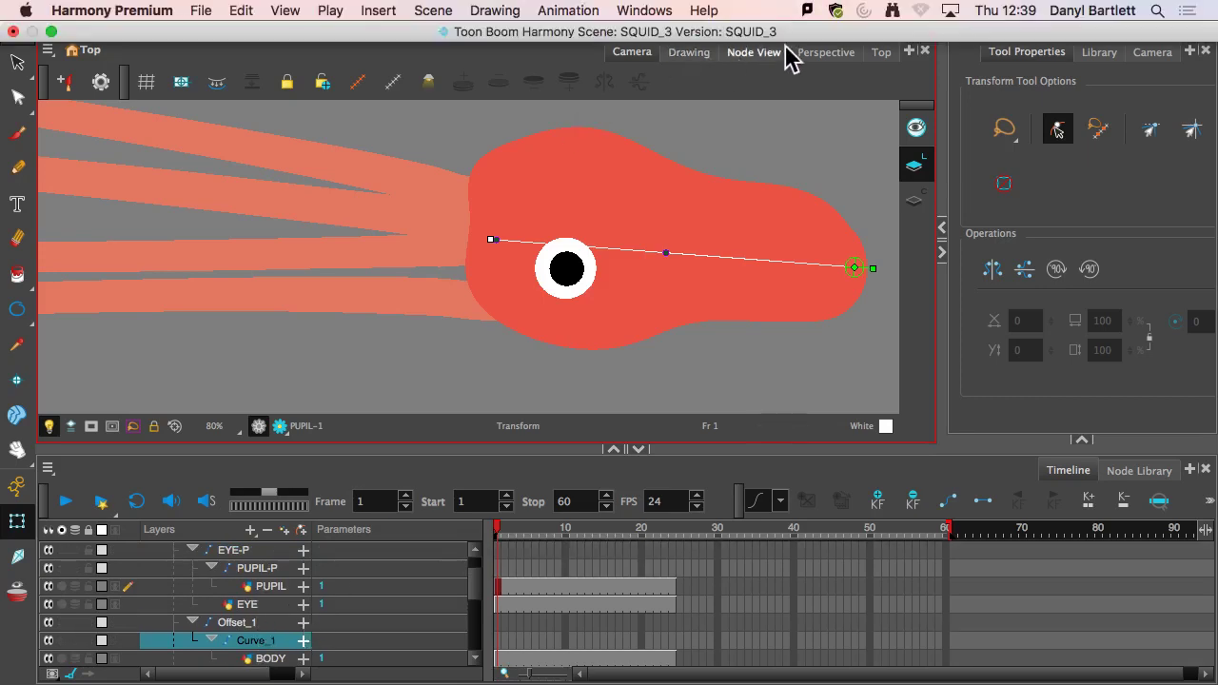
pyautogui.click(753, 53)
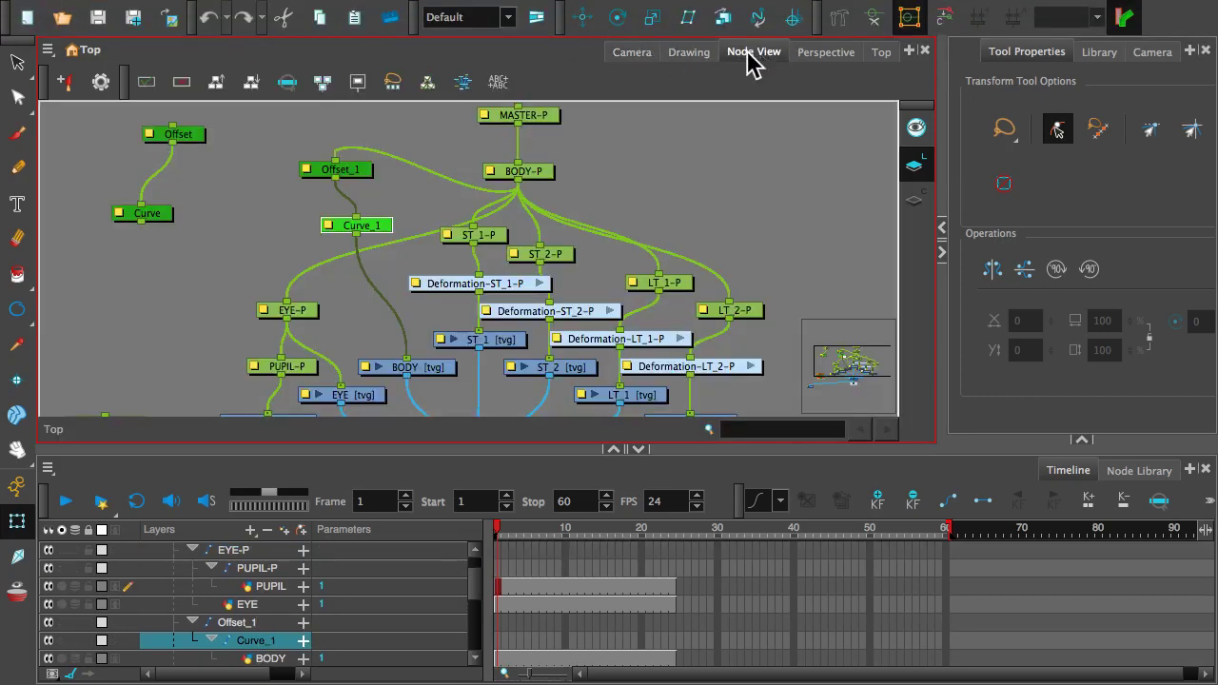
pyautogui.moveTo(357, 234); pyautogui.dragTo(297, 242)
pyautogui.moveTo(339, 158); pyautogui.dragTo(375, 112)
pyautogui.moveTo(362, 176); pyautogui.dragTo(333, 94)
pyautogui.moveTo(189, 212); pyautogui.dragTo(514, 263)
pyautogui.moveTo(158, 292); pyautogui.dragTo(354, 316)
pyautogui.click(630, 55)
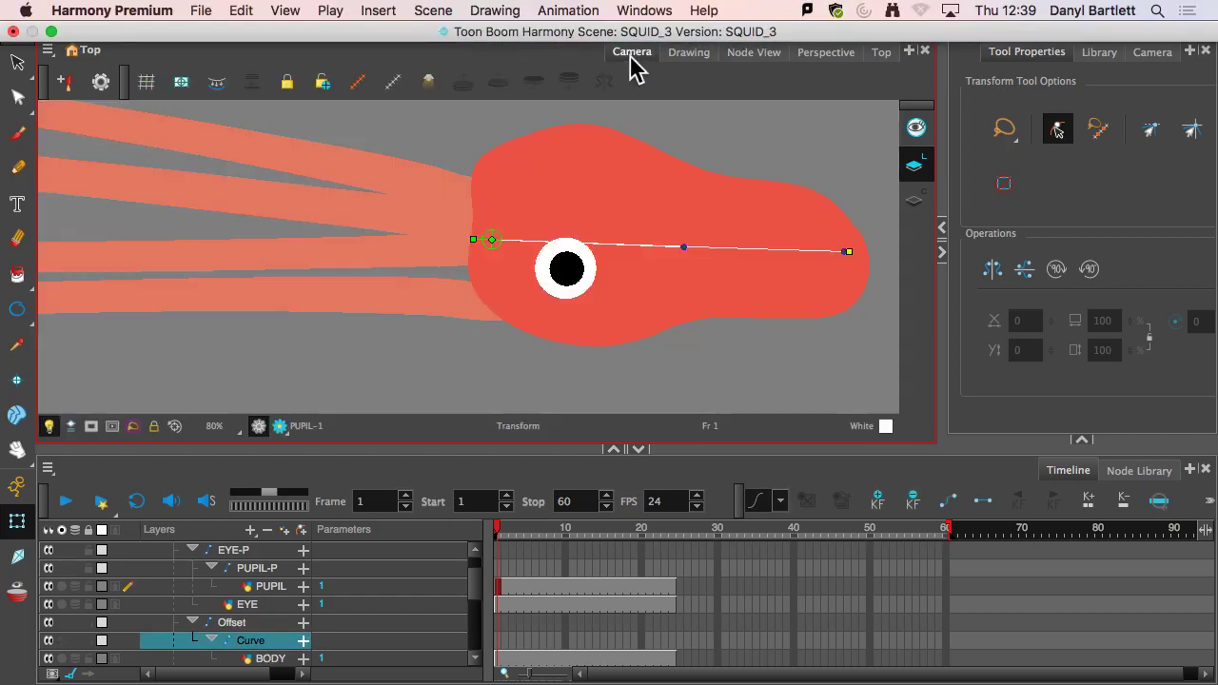
# - Slide the middle handle of the head's curve slightly back toward the eye
pyautogui.moveTo(683, 249)
pyautogui.mouseDown()
pyautogui.moveTo(677, 302)
pyautogui.moveTo(680, 163)
pyautogui.moveTo(658, 275)
pyautogui.moveTo(669, 250)
pyautogui.mouseUp()
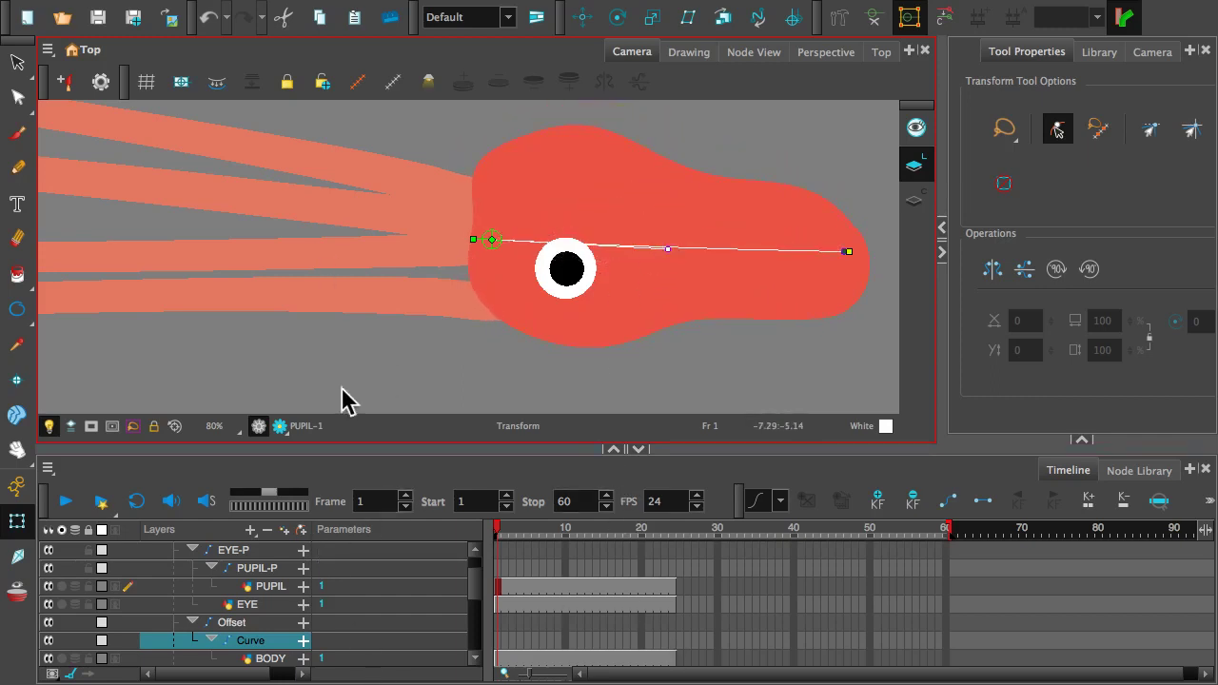
pyautogui.scroll(1, 362, 368)
pyautogui.scroll(-4, 362, 367)
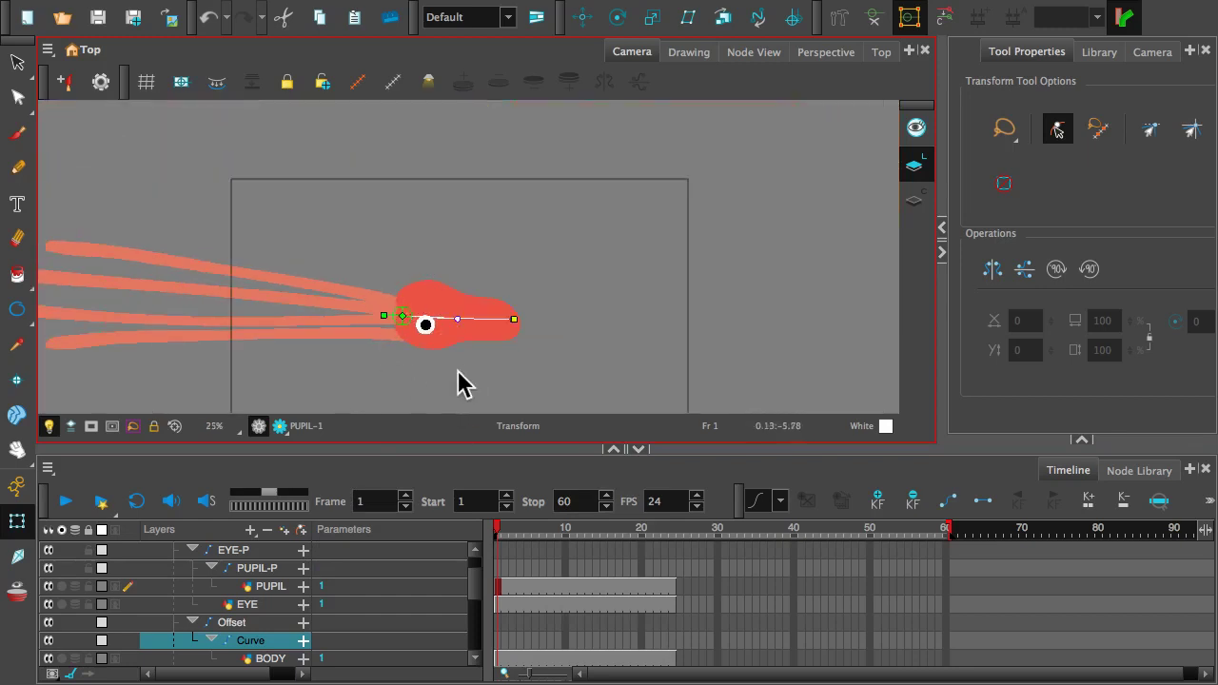
pyautogui.scroll(-1, 196, 604)
pyautogui.scroll(2, 196, 603)
# - Try moving the whole squid up and forward with BODY-P and curving the head's tip upward at frame 1
pyautogui.click(214, 569)
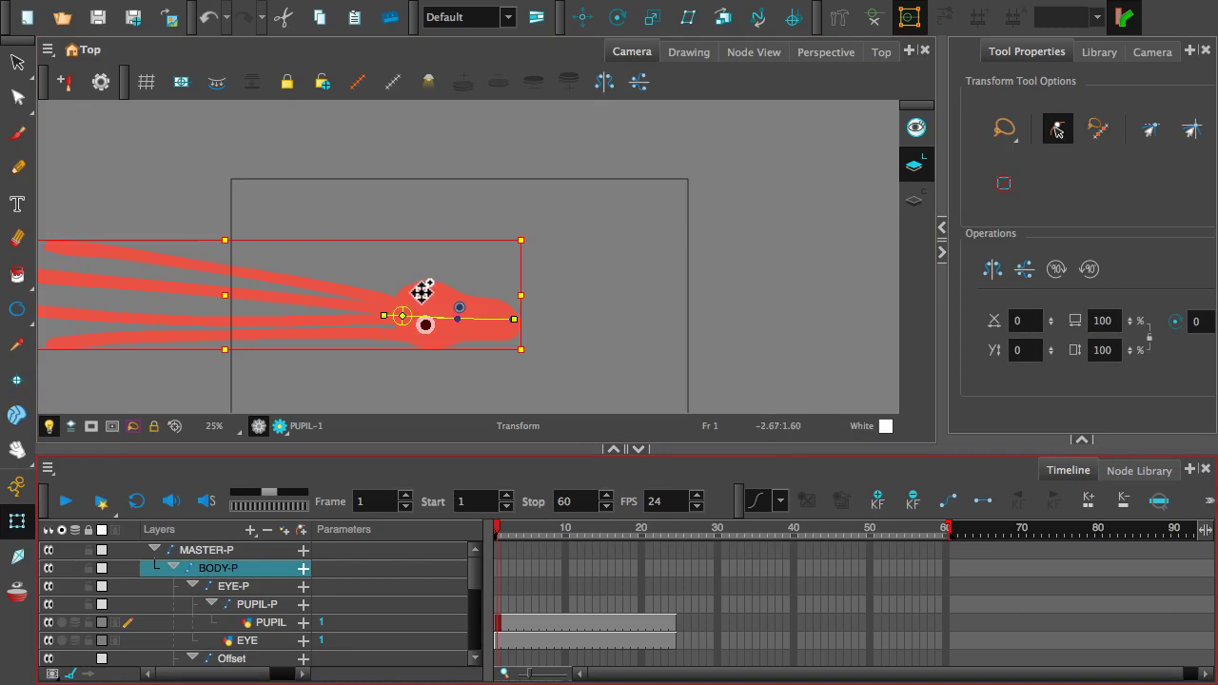
pyautogui.moveTo(424, 289); pyautogui.dragTo(549, 220)
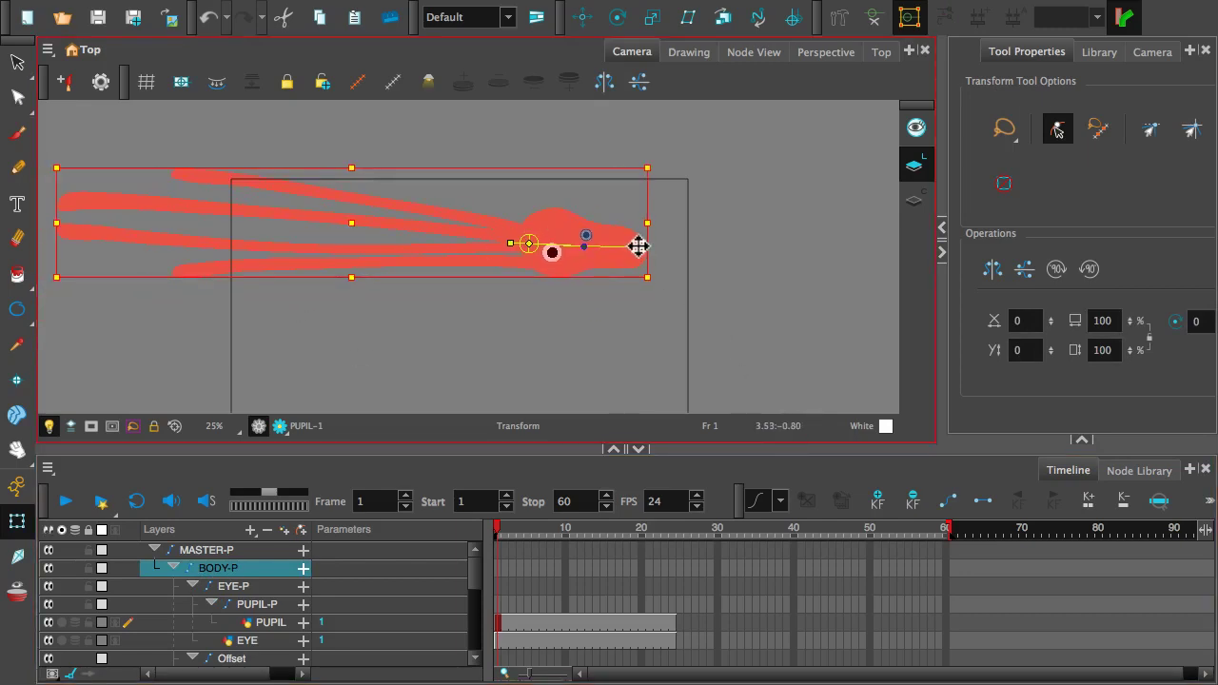
pyautogui.moveTo(638, 246); pyautogui.dragTo(630, 222)
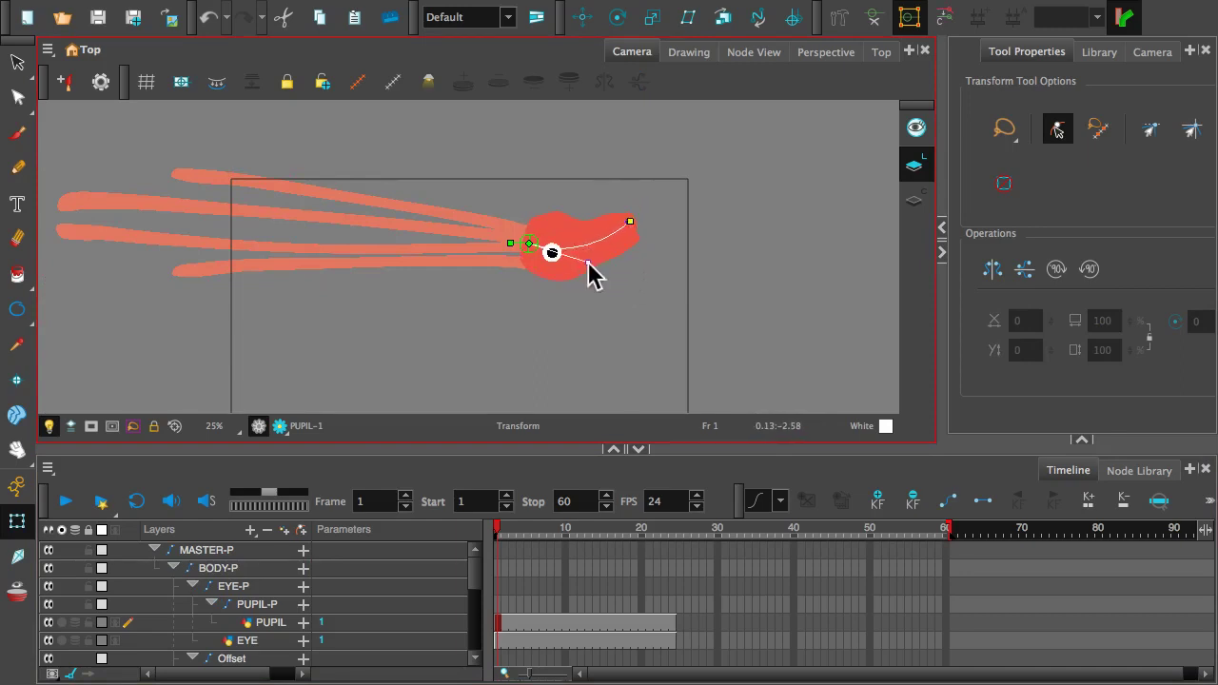
pyautogui.moveTo(631, 224); pyautogui.dragTo(630, 234)
# - Go to frame 24, select BODY-P and turn on onion skin
pyautogui.moveTo(506, 535); pyautogui.dragTo(672, 533)
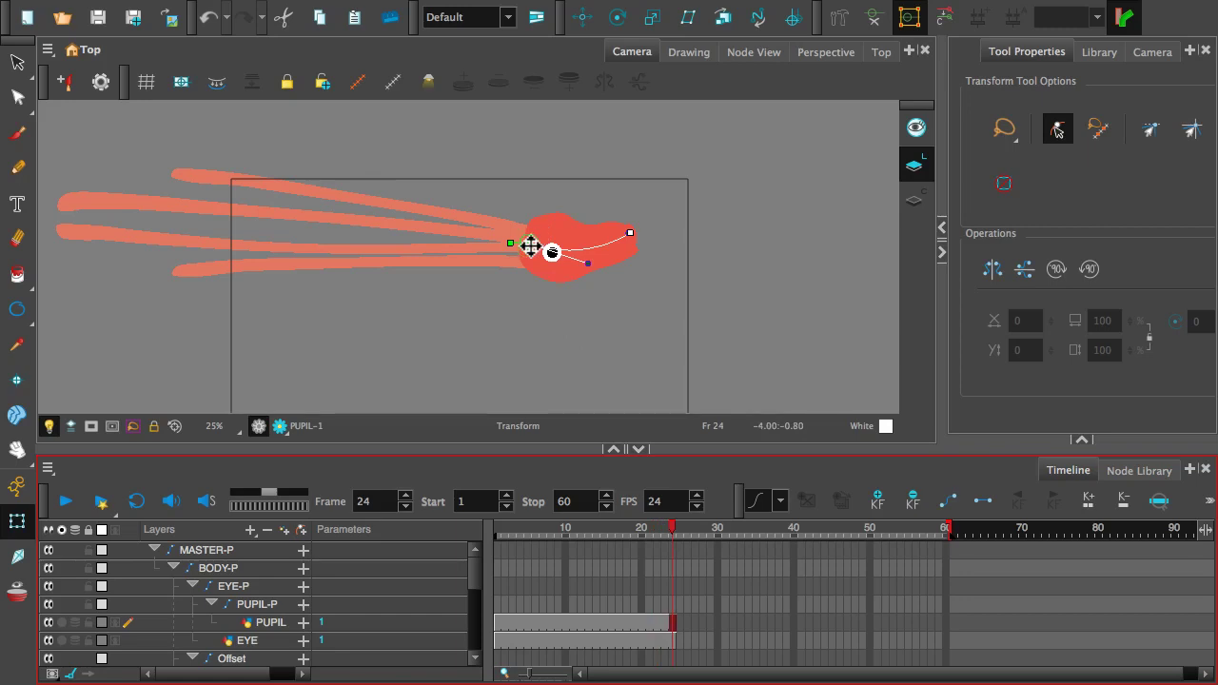
pyautogui.click(221, 568)
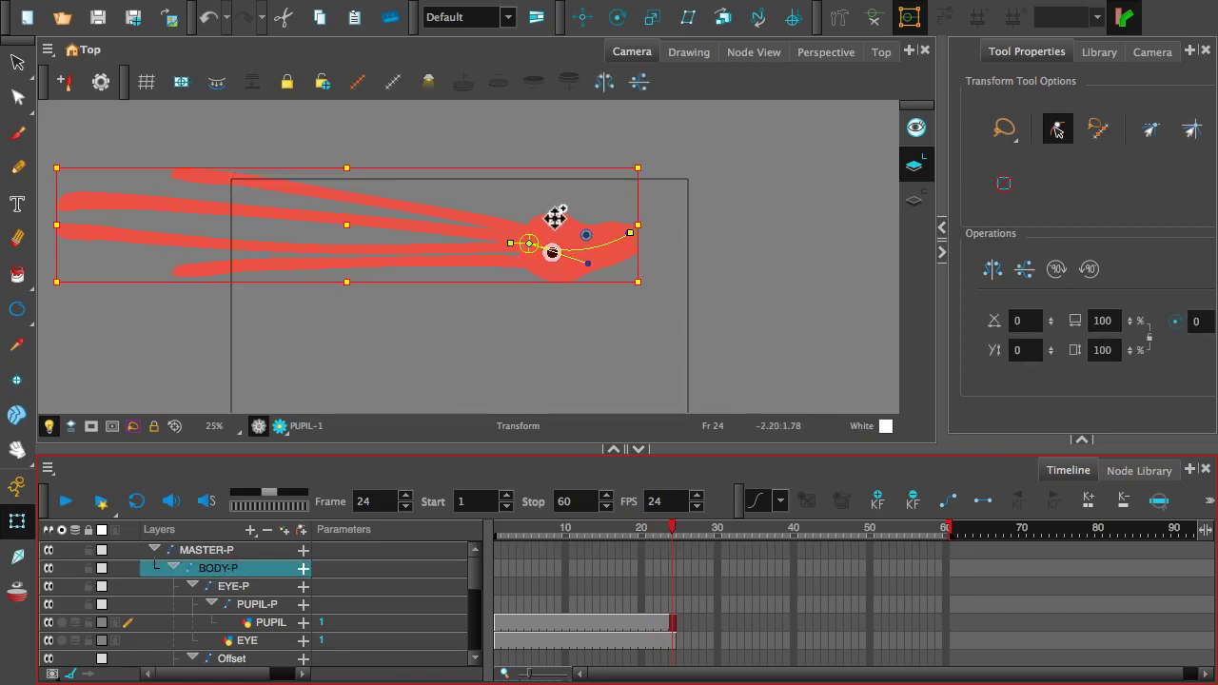
pyautogui.click(16, 600)
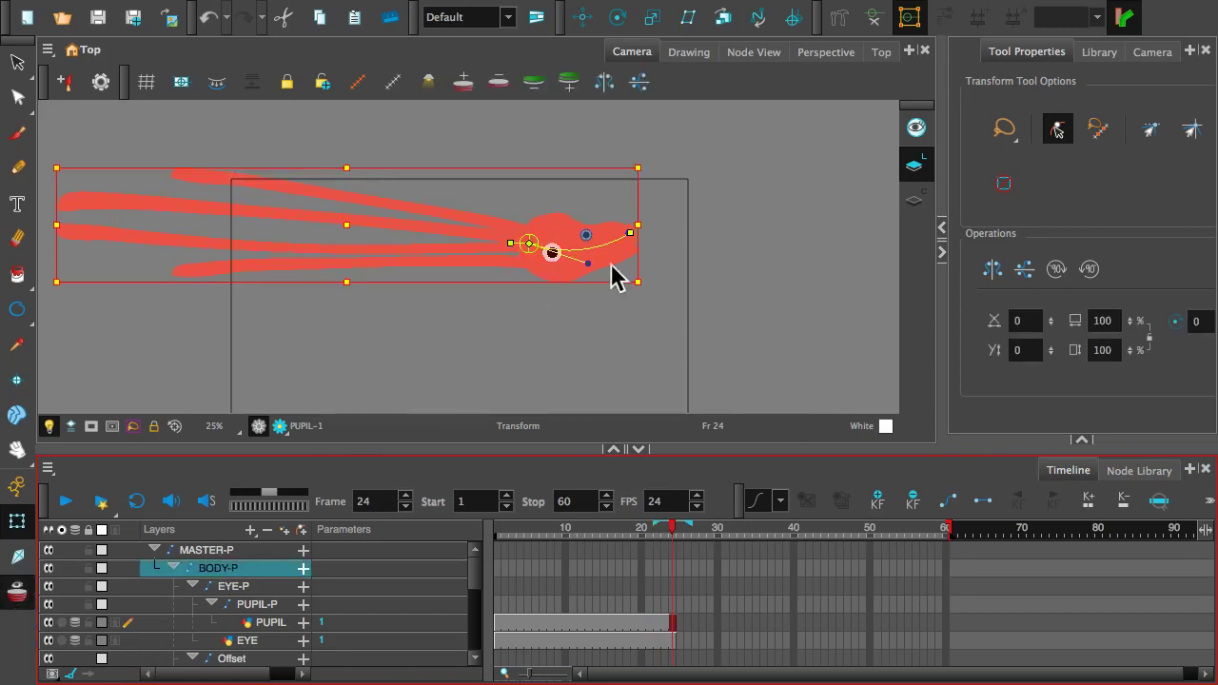
# - Try moving the squid down and bending its head's tip downward at frame 24, and undo all the test poses
pyautogui.moveTo(562, 249); pyautogui.dragTo(589, 298)
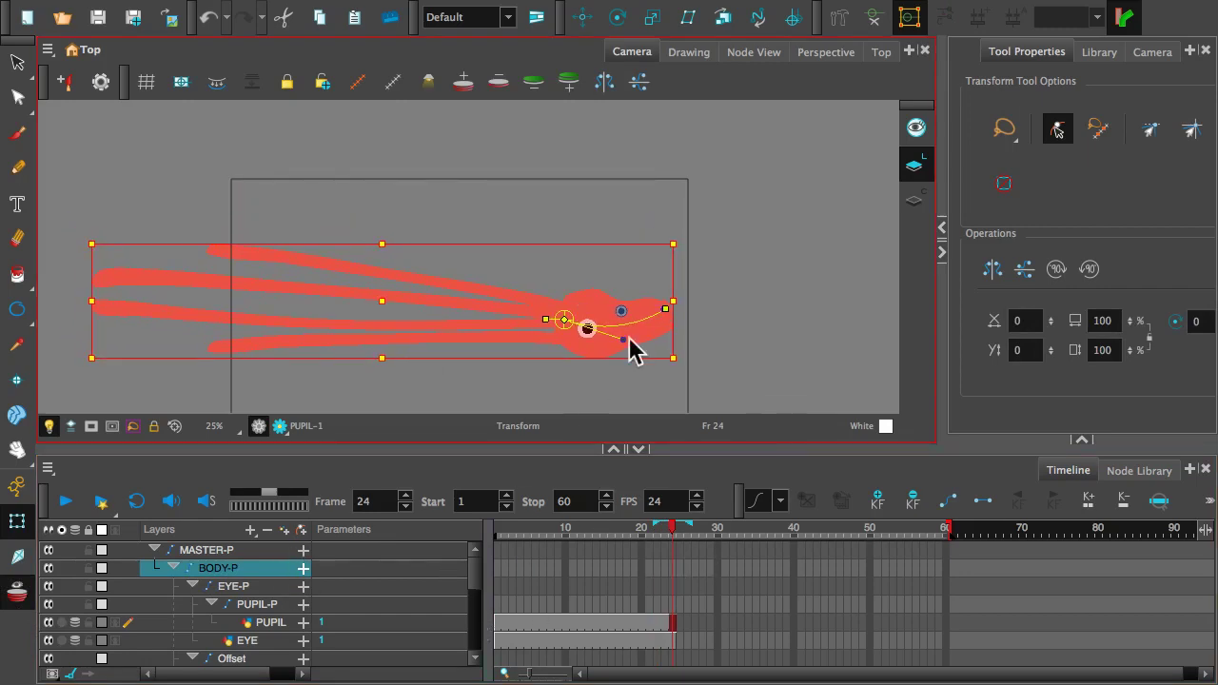
pyautogui.click(669, 363)
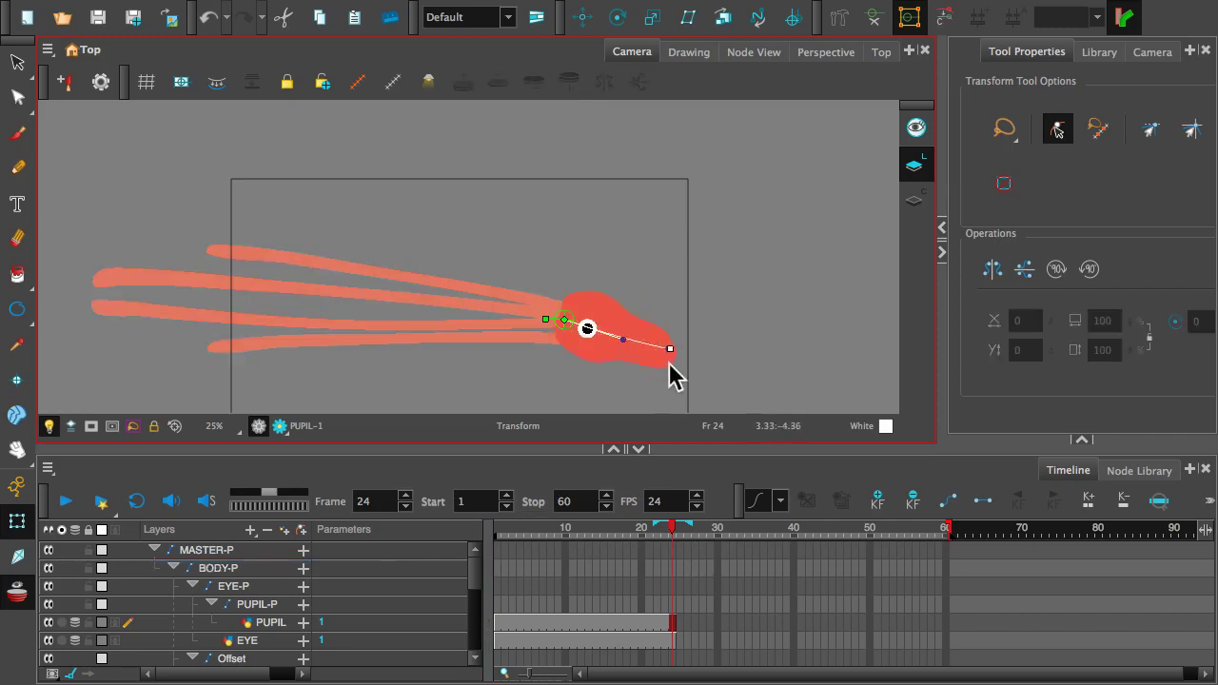
pyautogui.moveTo(669, 362); pyautogui.dragTo(661, 411)
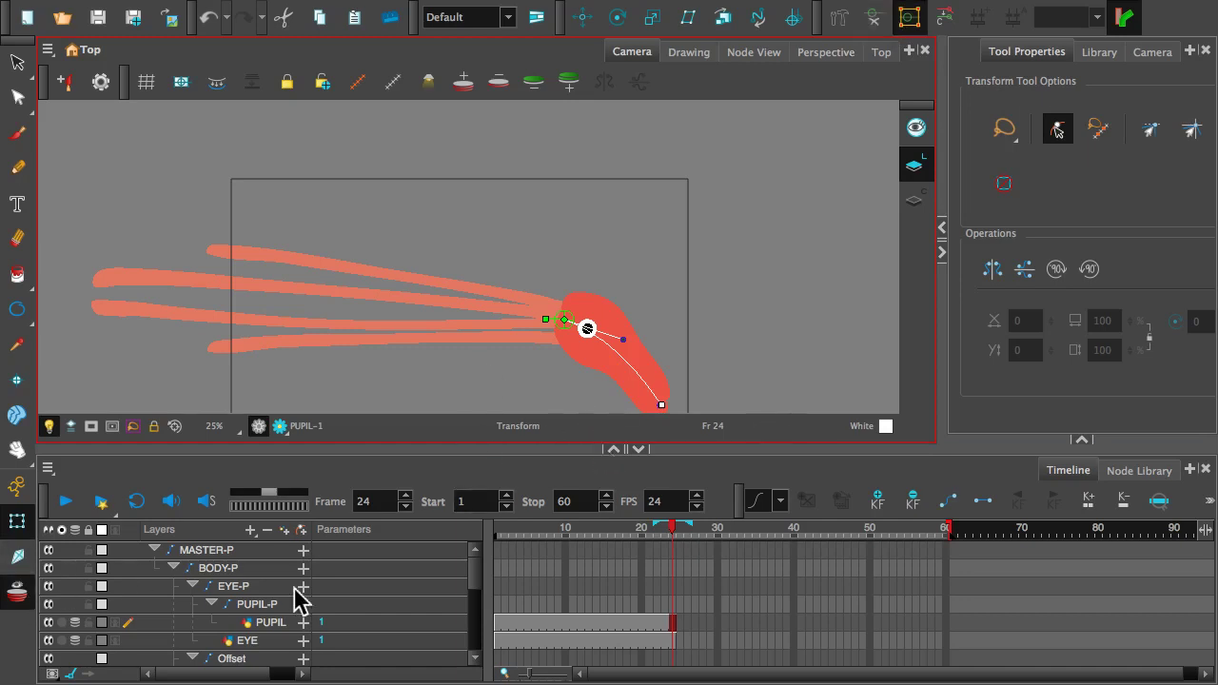
pyautogui.hotkey('ctrl', 'z')
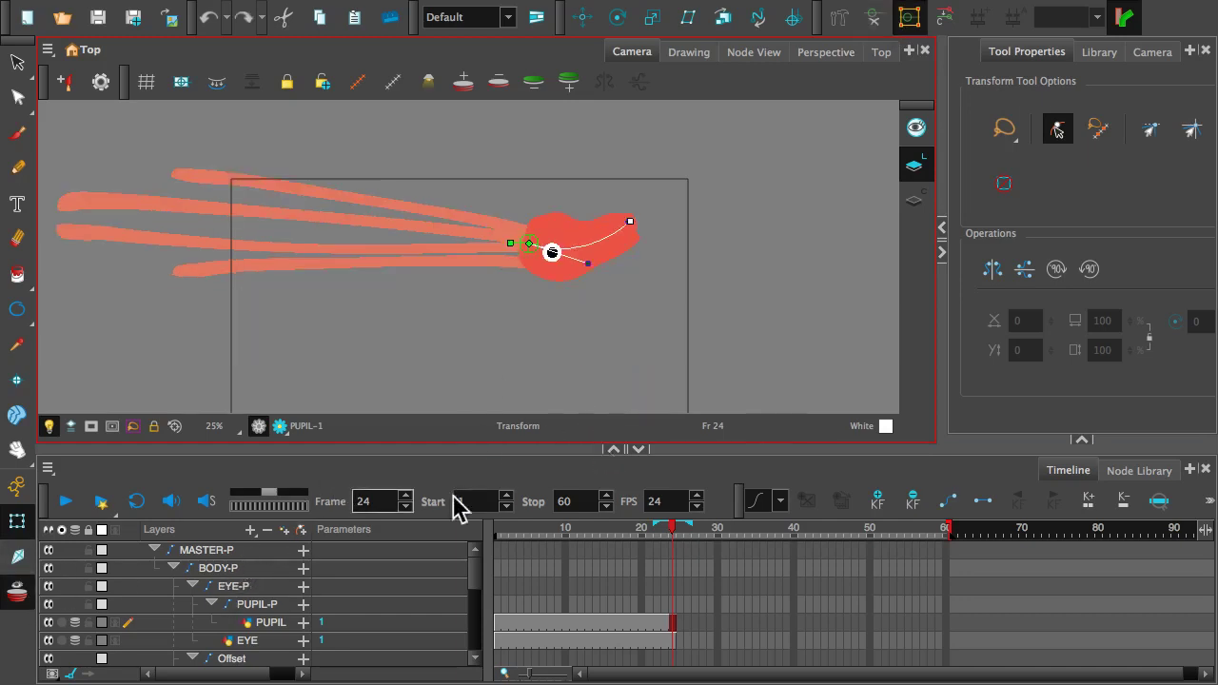
pyautogui.hotkey('ctrl', 'z')
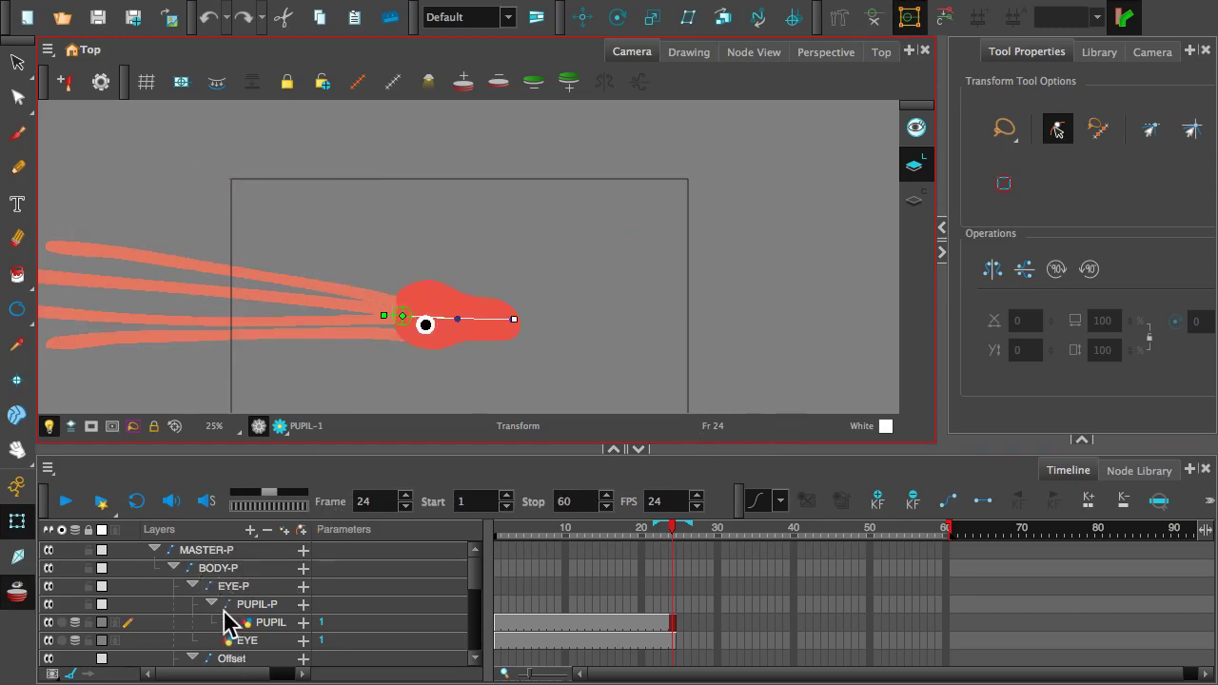
# - Show all deformation chains under BODY-P on the squid and add a BODY-P keyframe at frame 1
pyautogui.click(227, 656)
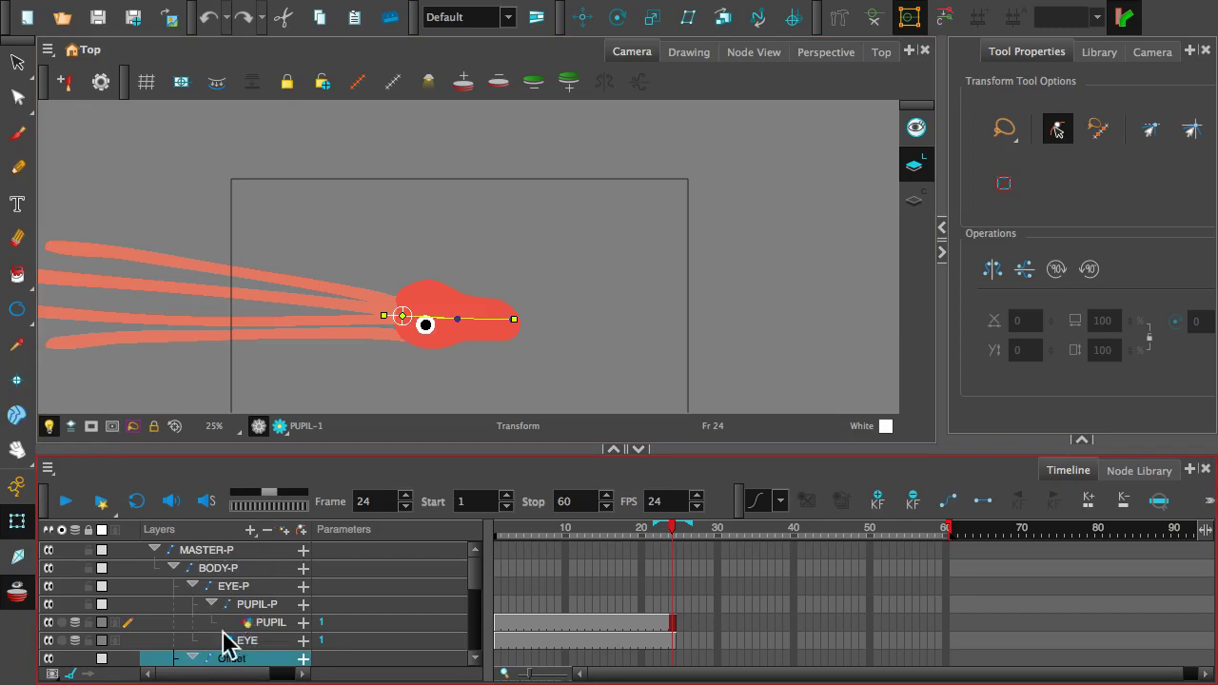
pyautogui.click(209, 571)
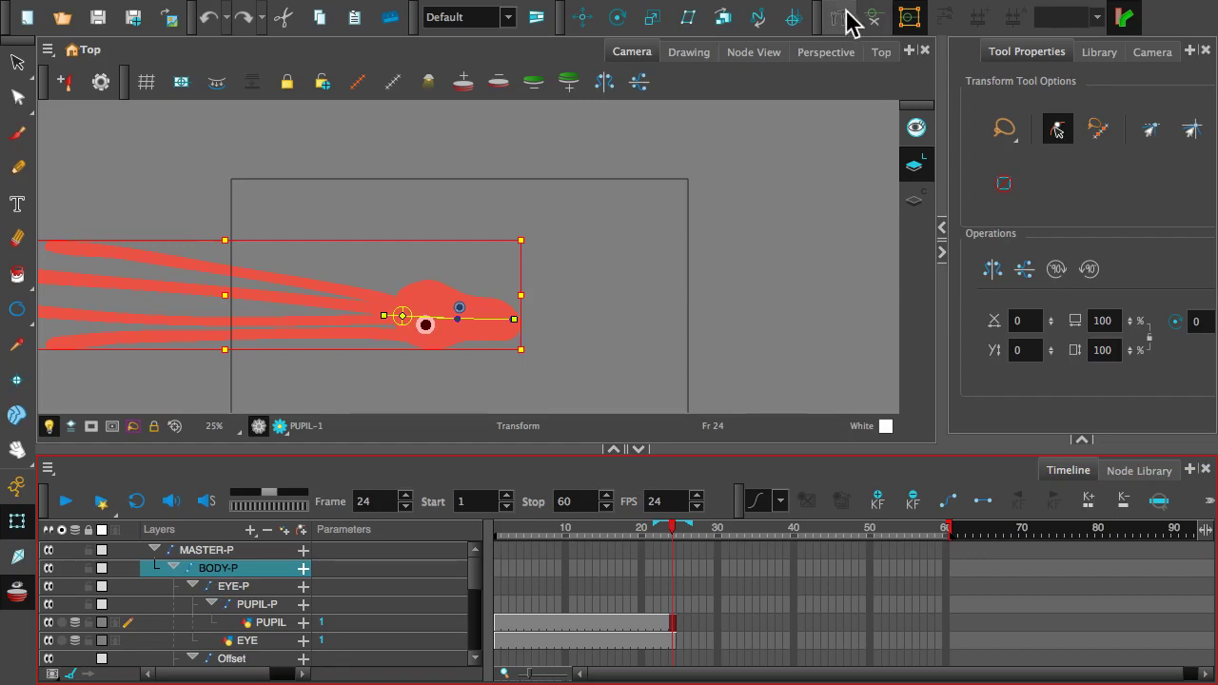
pyautogui.click(875, 20)
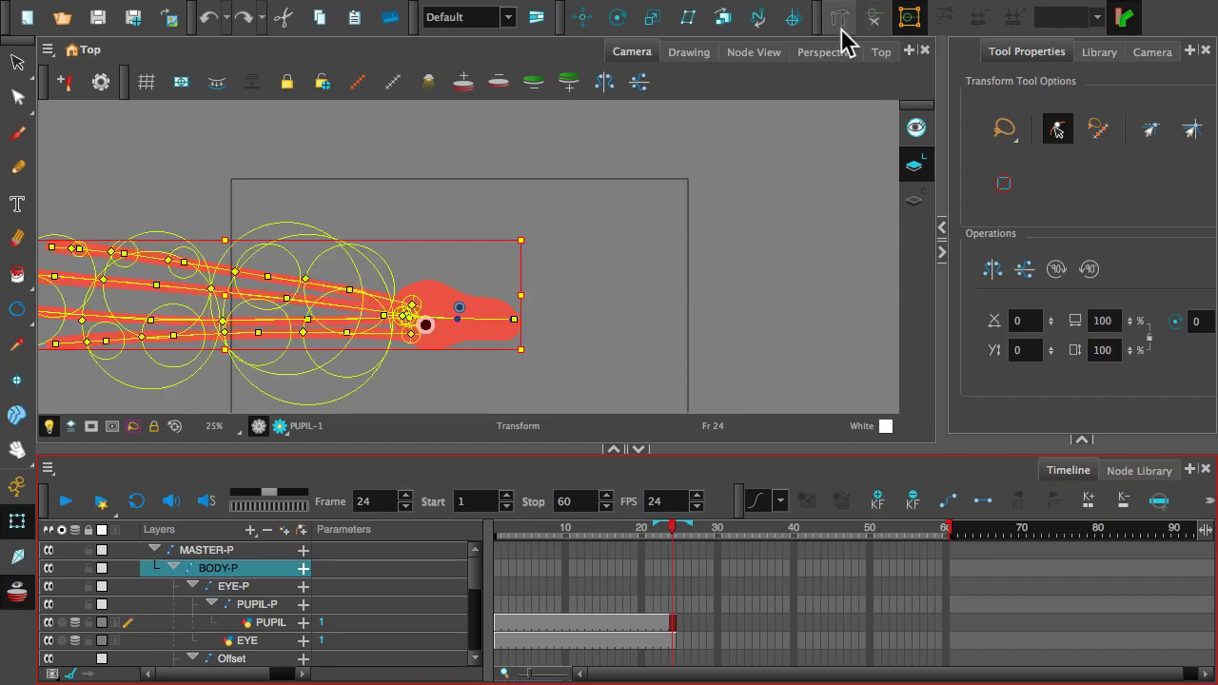
pyautogui.scroll(-1, 436, 299)
pyautogui.scroll(3, 436, 299)
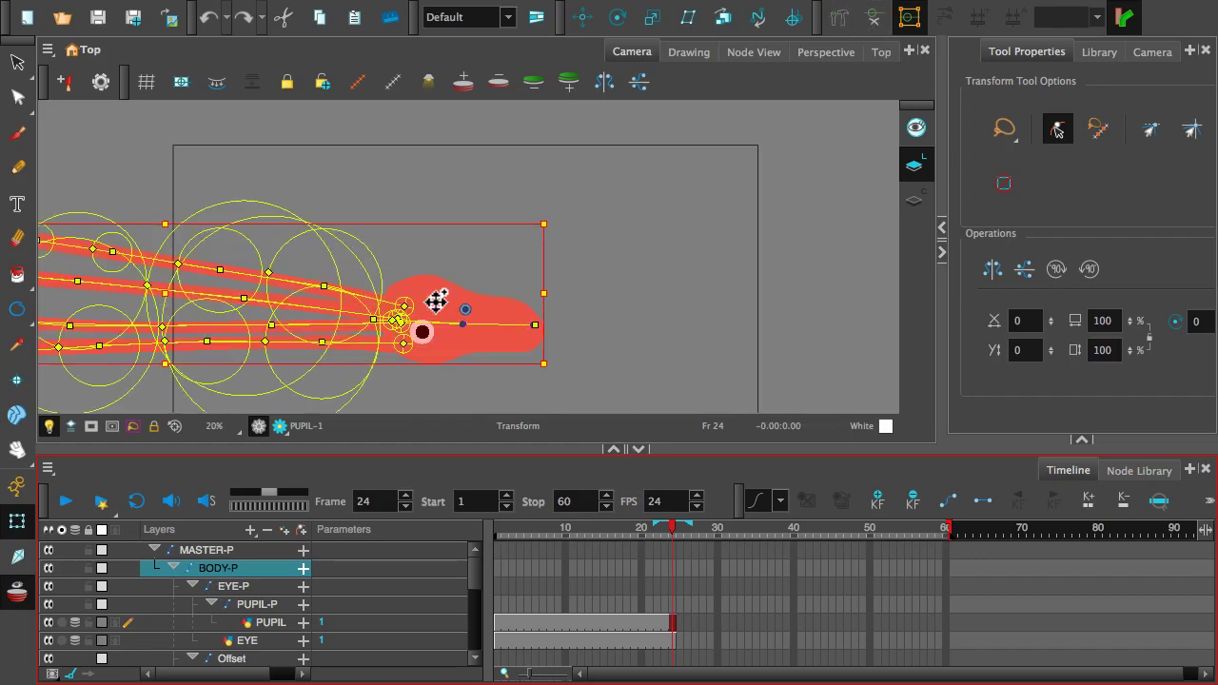
pyautogui.click(497, 569)
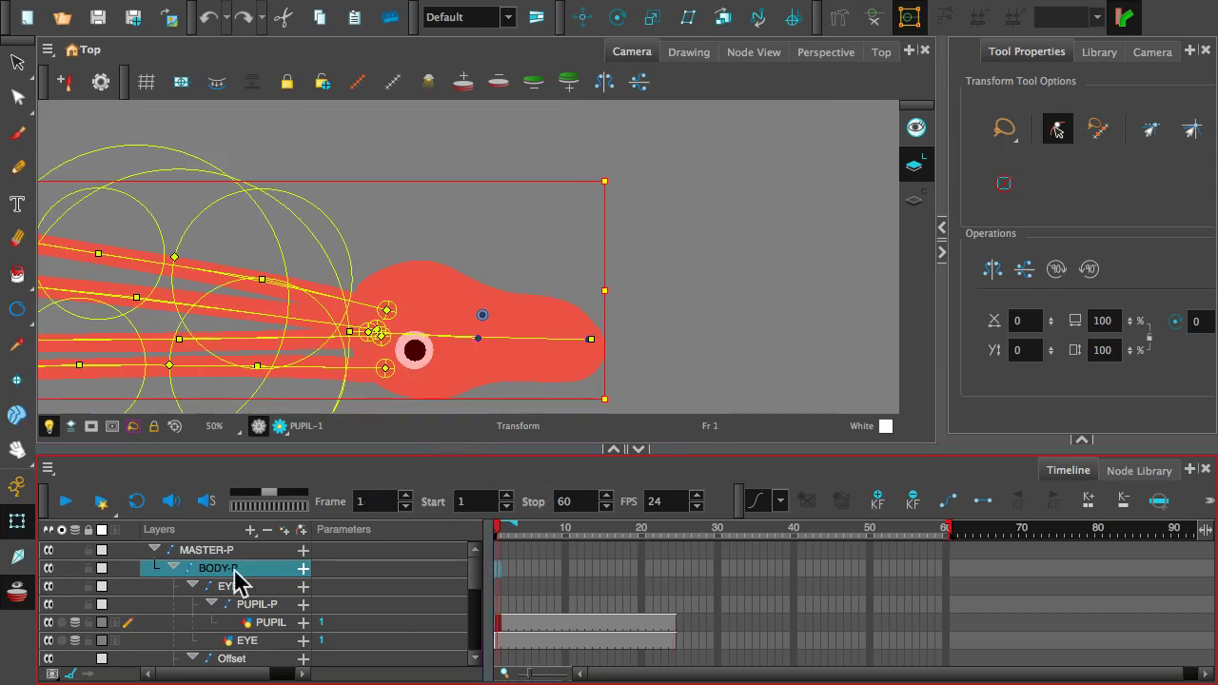
# - Bend the two lower tentacles downward at frame 1 by rotating their bones
pyautogui.scroll(-2, 530, 238)
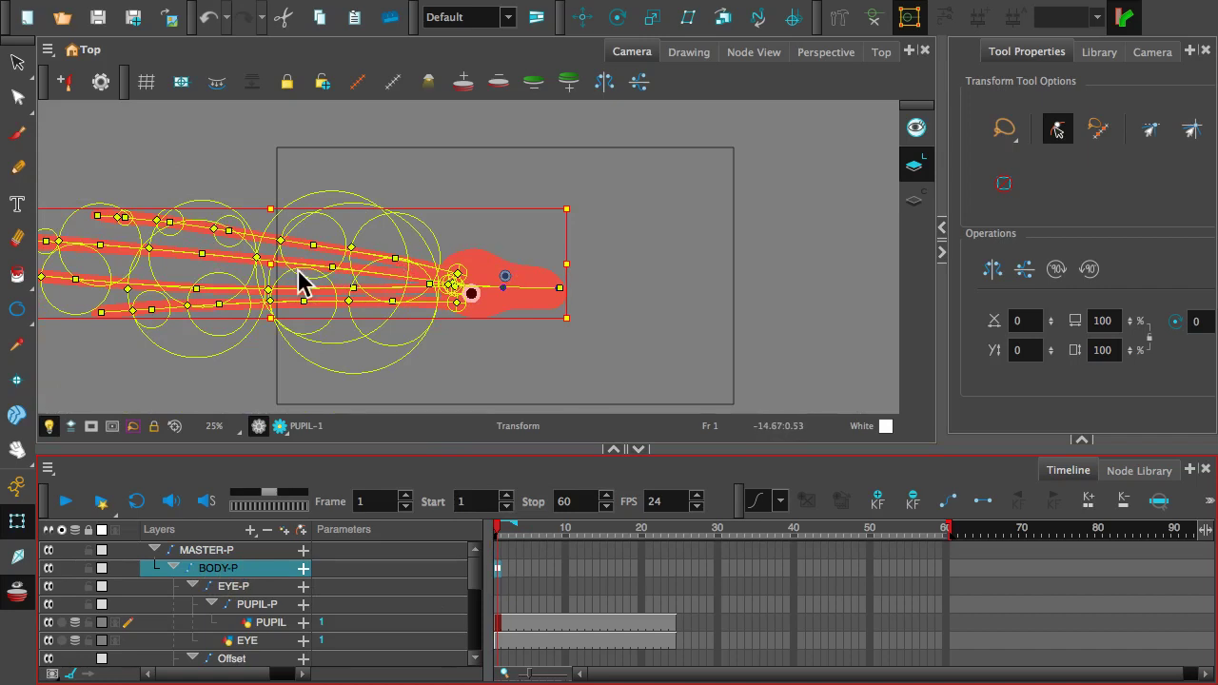
pyautogui.moveTo(272, 301); pyautogui.dragTo(304, 274)
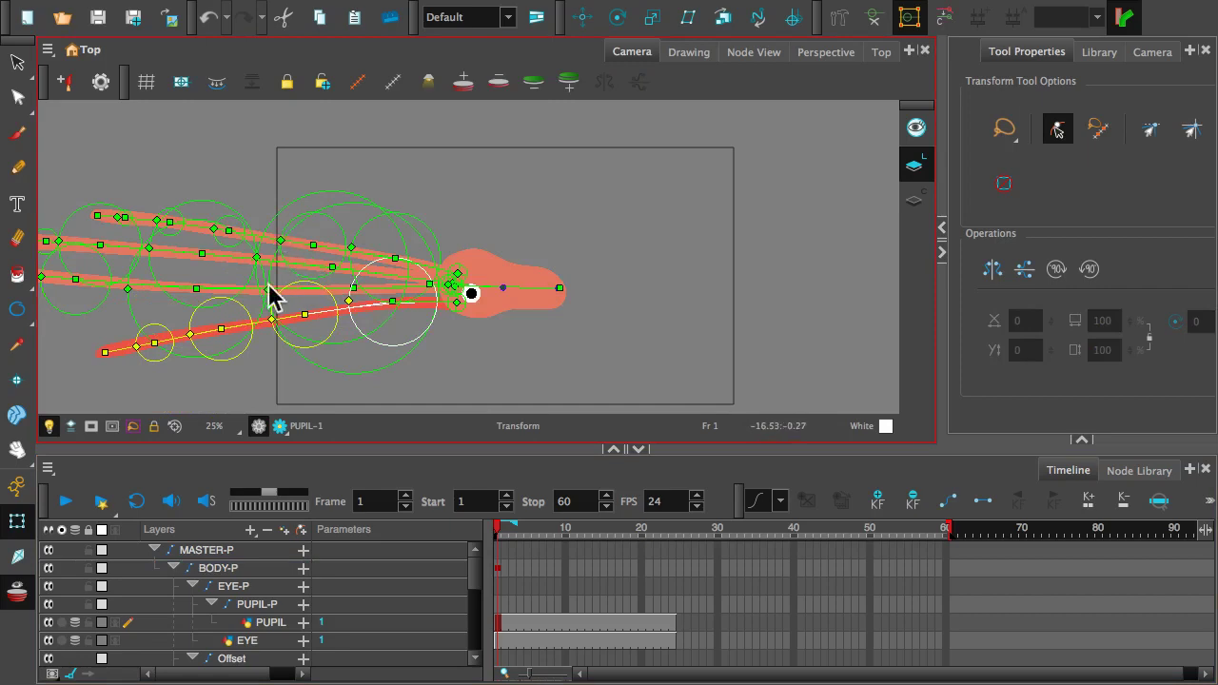
pyautogui.moveTo(337, 288); pyautogui.dragTo(313, 294)
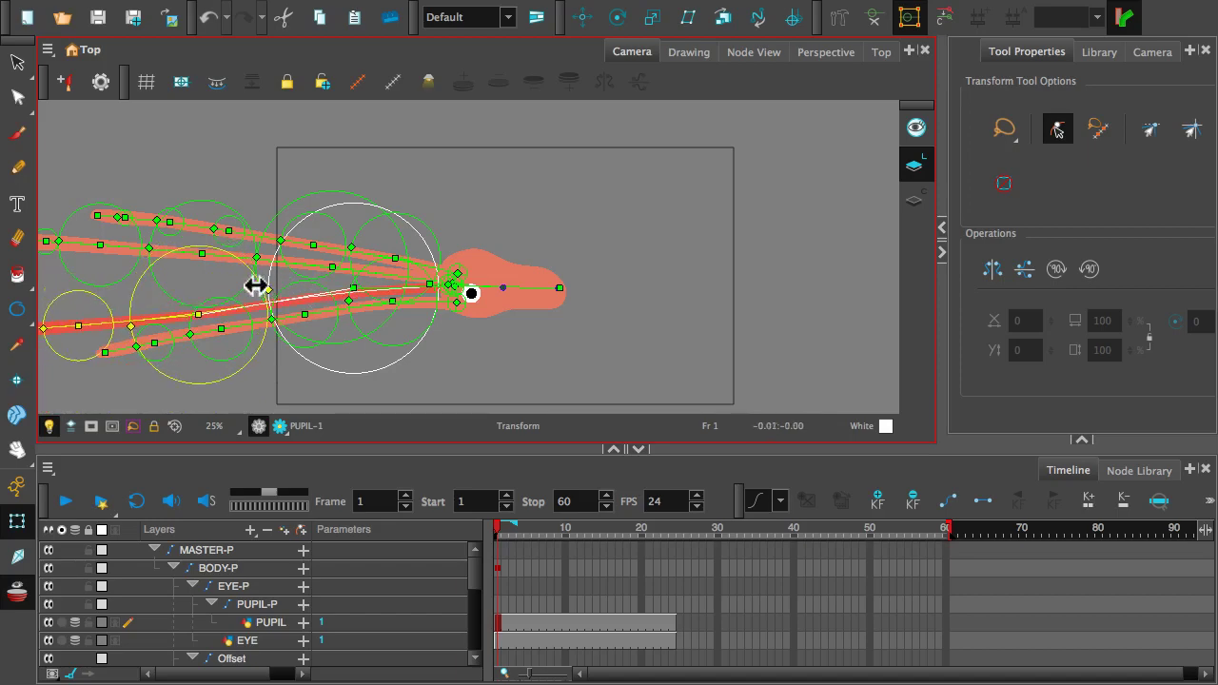
pyautogui.moveTo(209, 303); pyautogui.dragTo(367, 225)
pyautogui.press('2')
pyautogui.press('2')
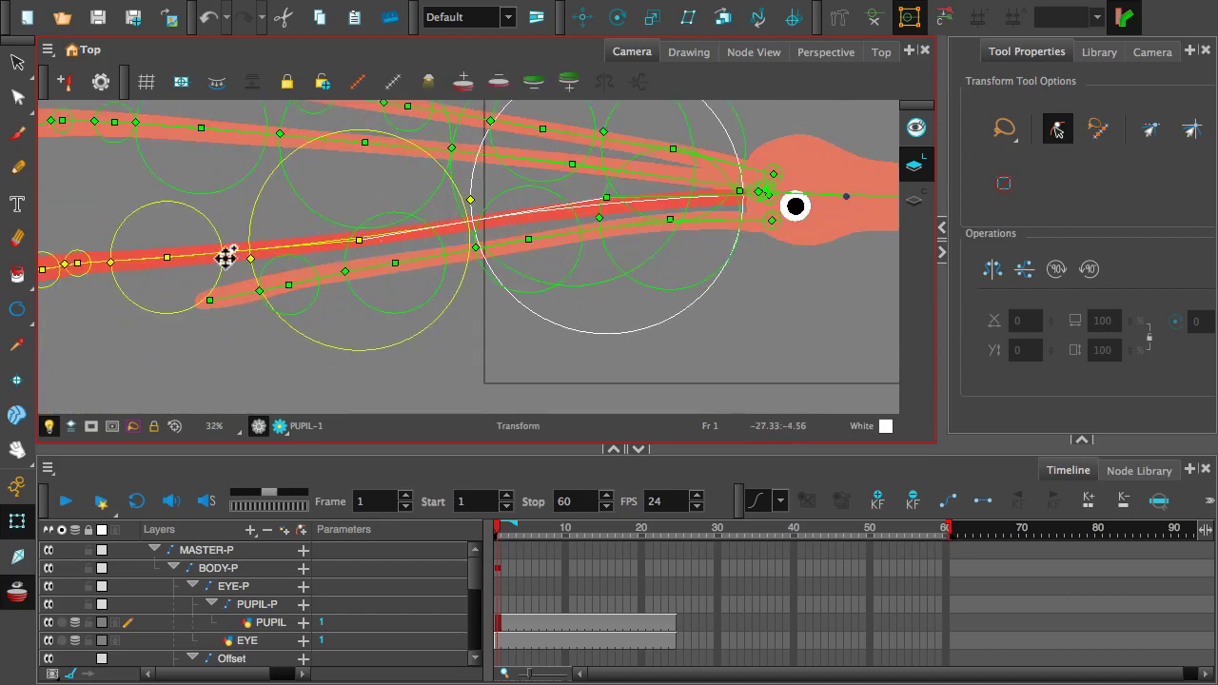
pyautogui.moveTo(236, 251); pyautogui.dragTo(234, 269)
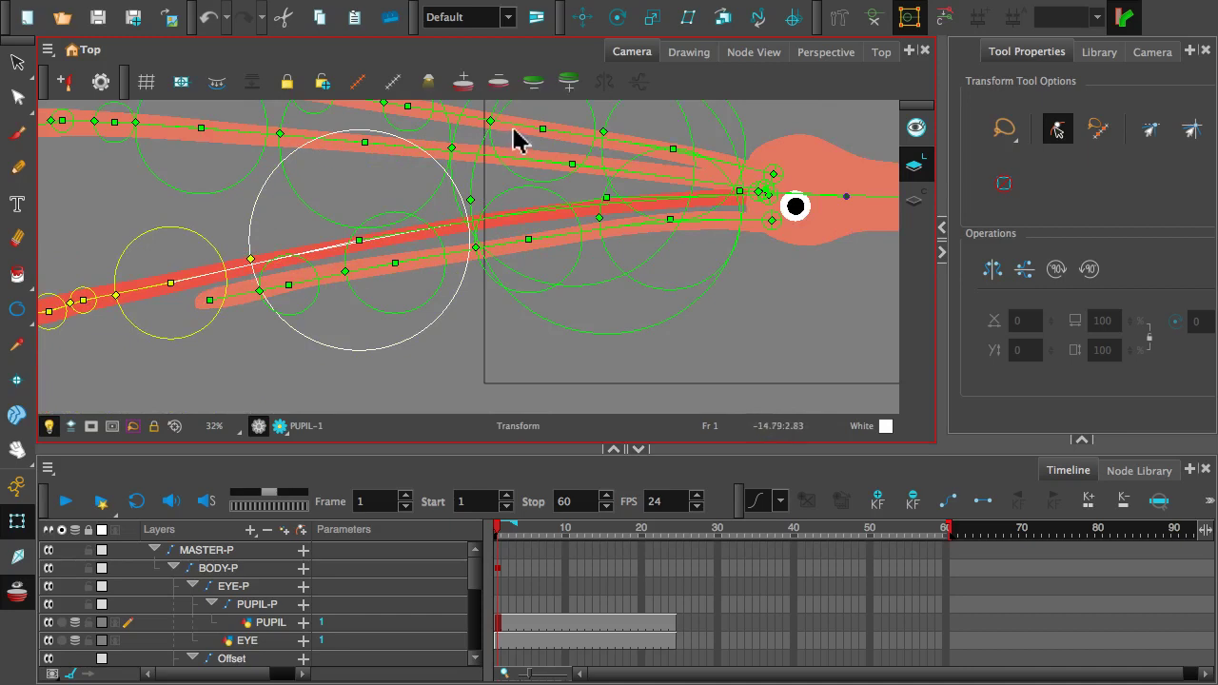
# - Curve the two upper tentacles downward at frame 1 with their bones and lower the tip of the head slightly
pyautogui.moveTo(590, 164); pyautogui.dragTo(593, 202)
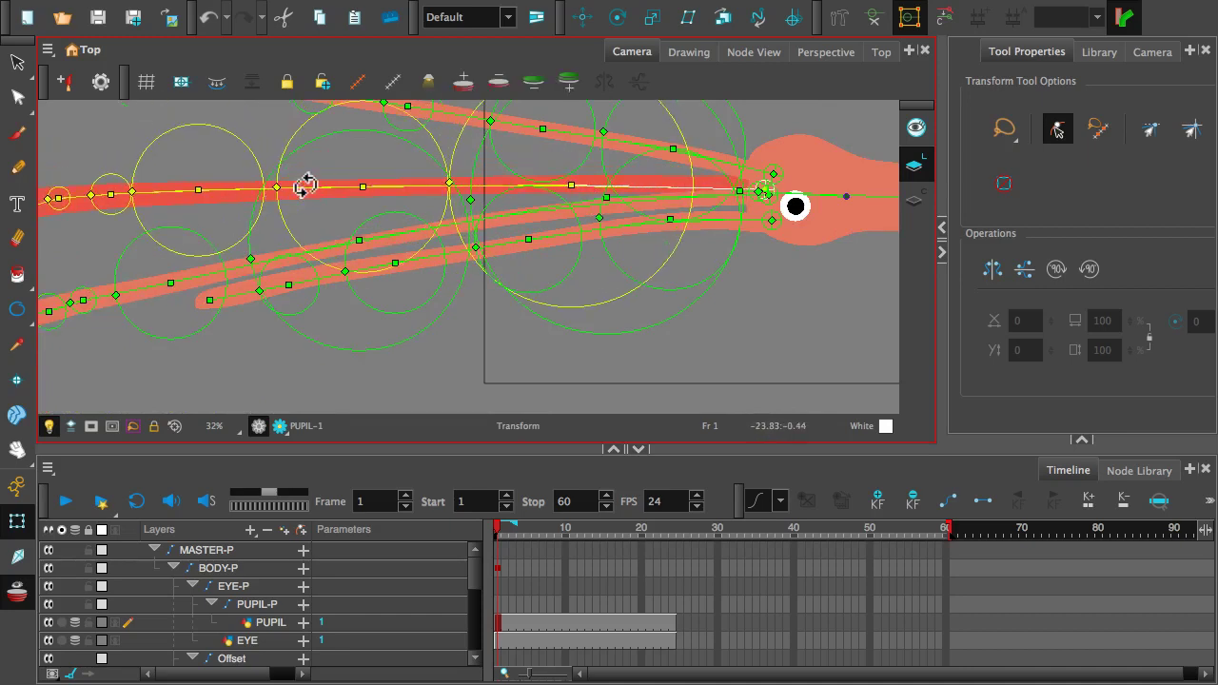
pyautogui.moveTo(304, 186)
pyautogui.mouseDown()
pyautogui.moveTo(312, 214)
pyautogui.moveTo(302, 198)
pyautogui.mouseUp()
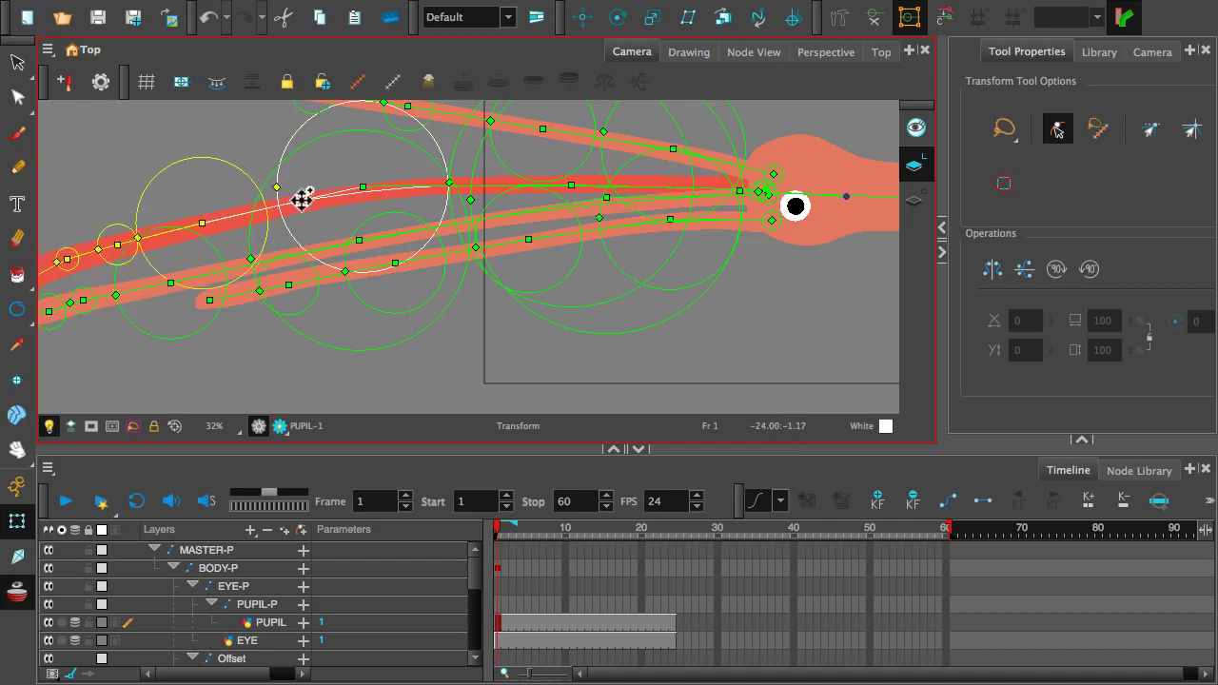
pyautogui.moveTo(383, 215); pyautogui.dragTo(353, 258)
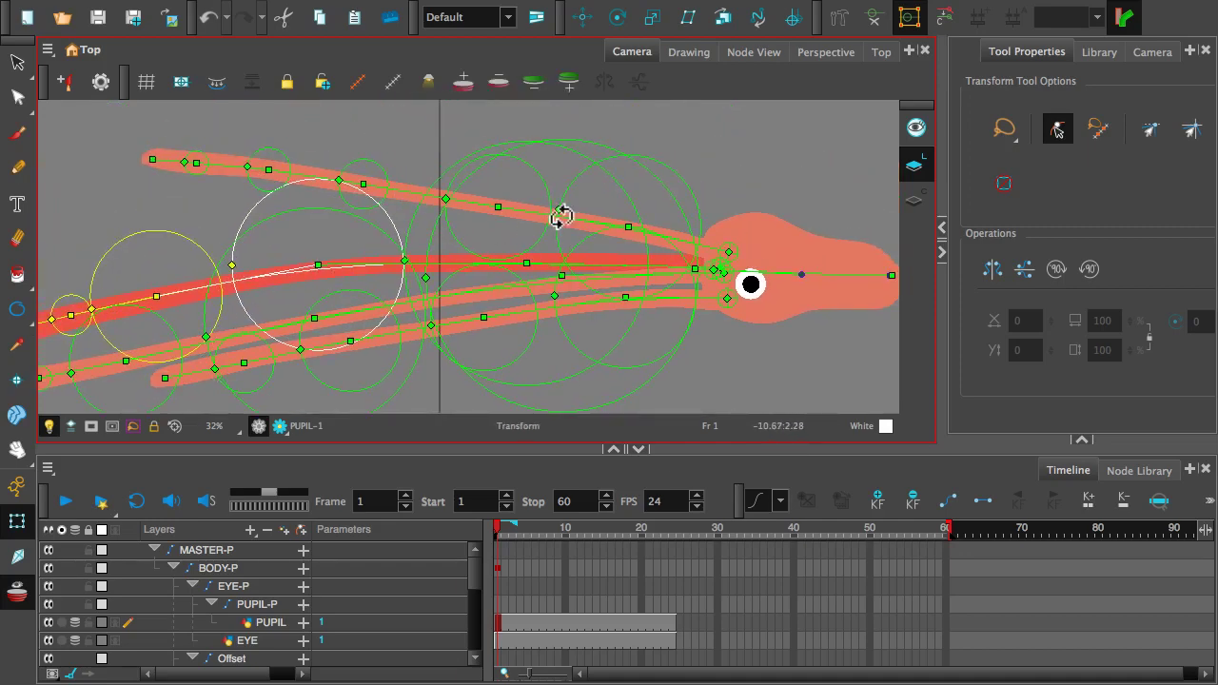
pyautogui.moveTo(571, 218)
pyautogui.mouseDown()
pyautogui.moveTo(568, 239)
pyautogui.moveTo(565, 227)
pyautogui.mouseUp()
pyautogui.moveTo(303, 235); pyautogui.dragTo(305, 240)
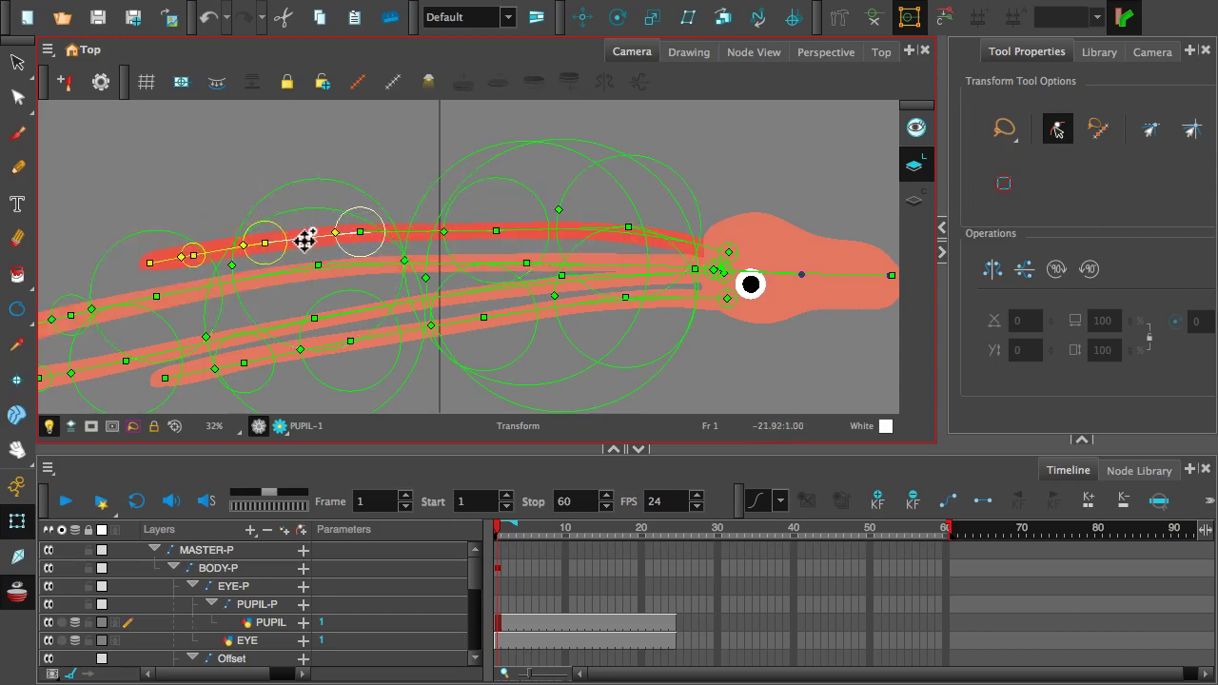
pyautogui.moveTo(403, 231); pyautogui.dragTo(404, 232)
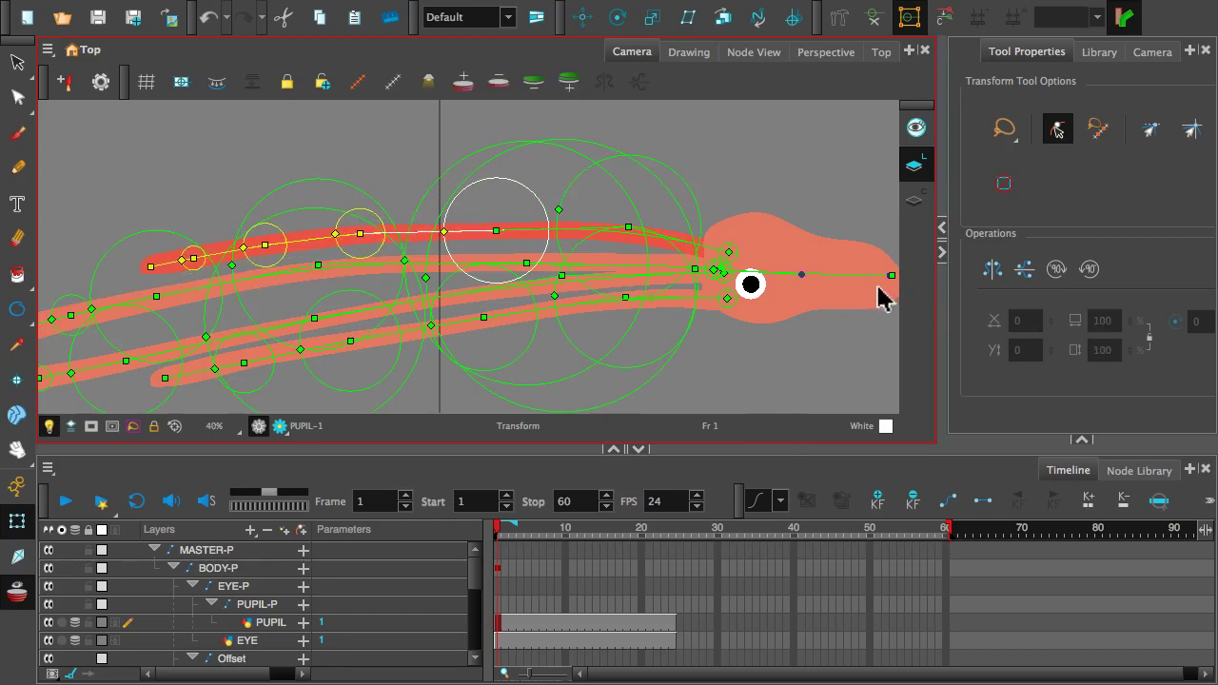
pyautogui.moveTo(892, 277); pyautogui.dragTo(879, 302)
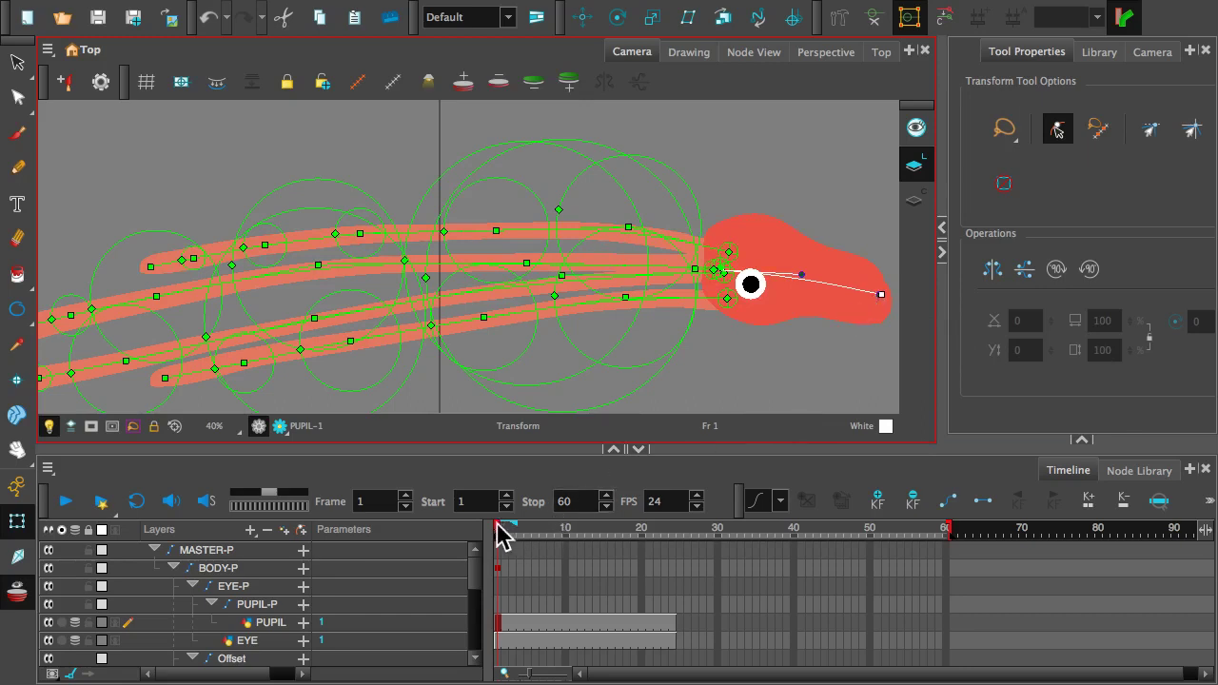
# - Keyframe BODY-P at frame 24 with the squid moved up and forward, and scrub back through the motion
pyautogui.moveTo(496, 521); pyautogui.dragTo(624, 523)
pyautogui.click(664, 530)
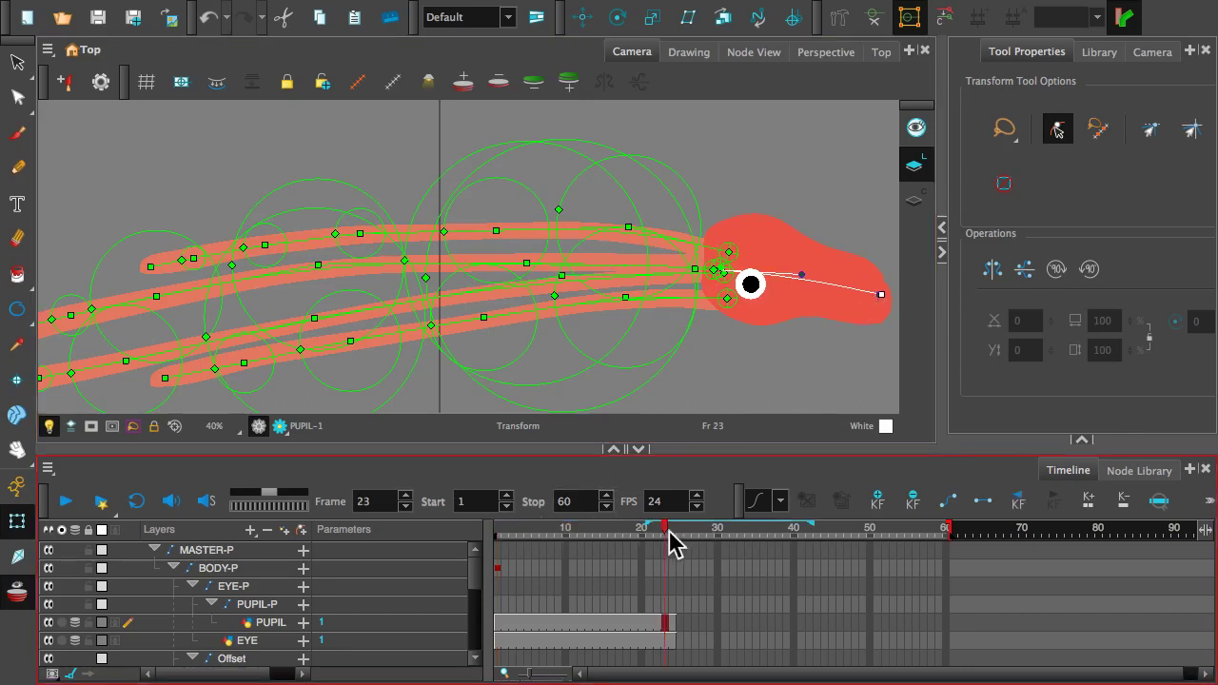
pyautogui.click(672, 566)
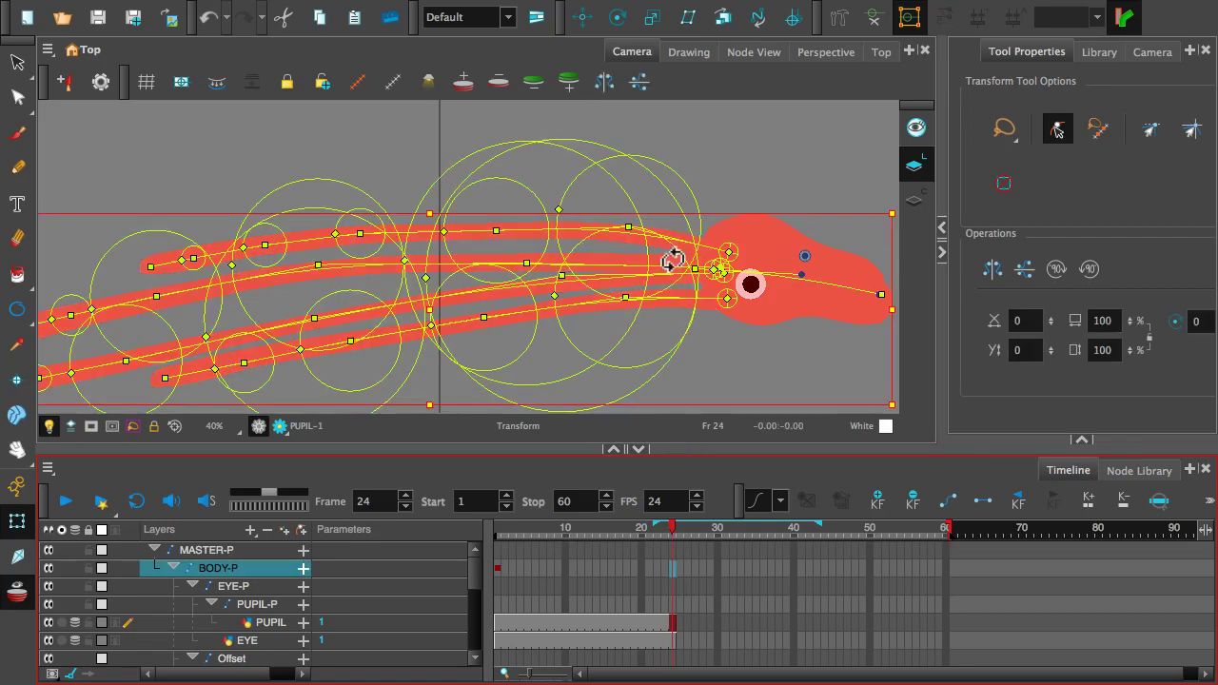
pyautogui.scroll(-2, 672, 263)
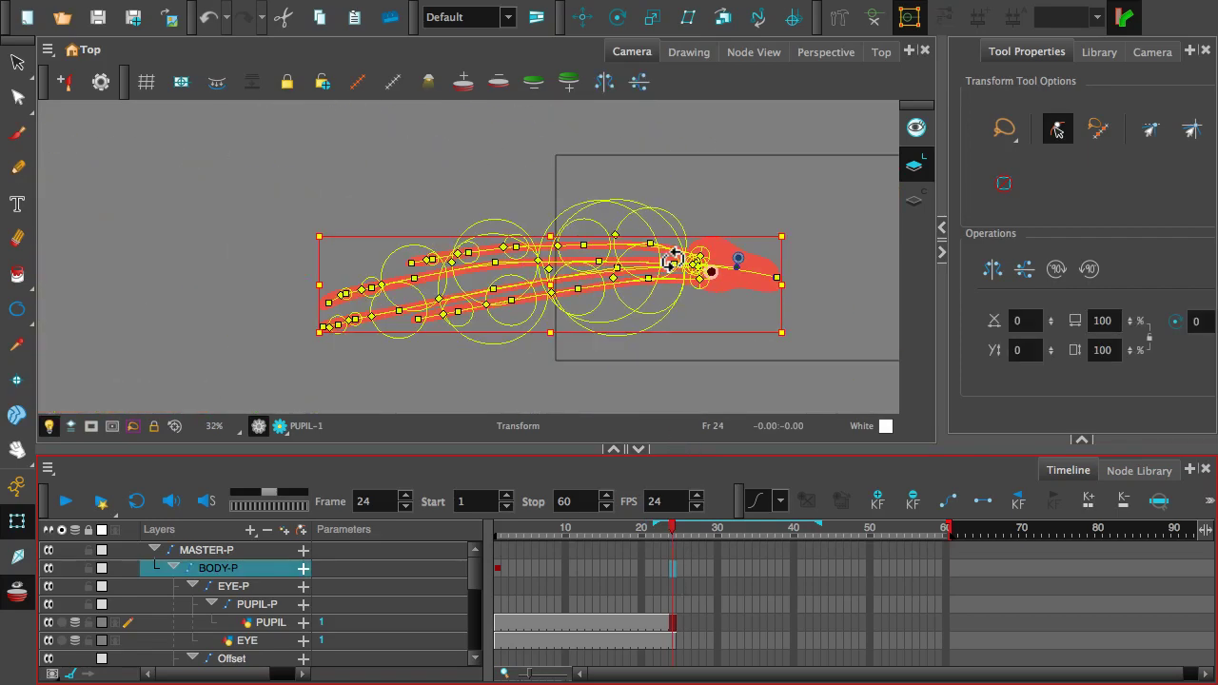
pyautogui.moveTo(727, 253); pyautogui.dragTo(845, 187)
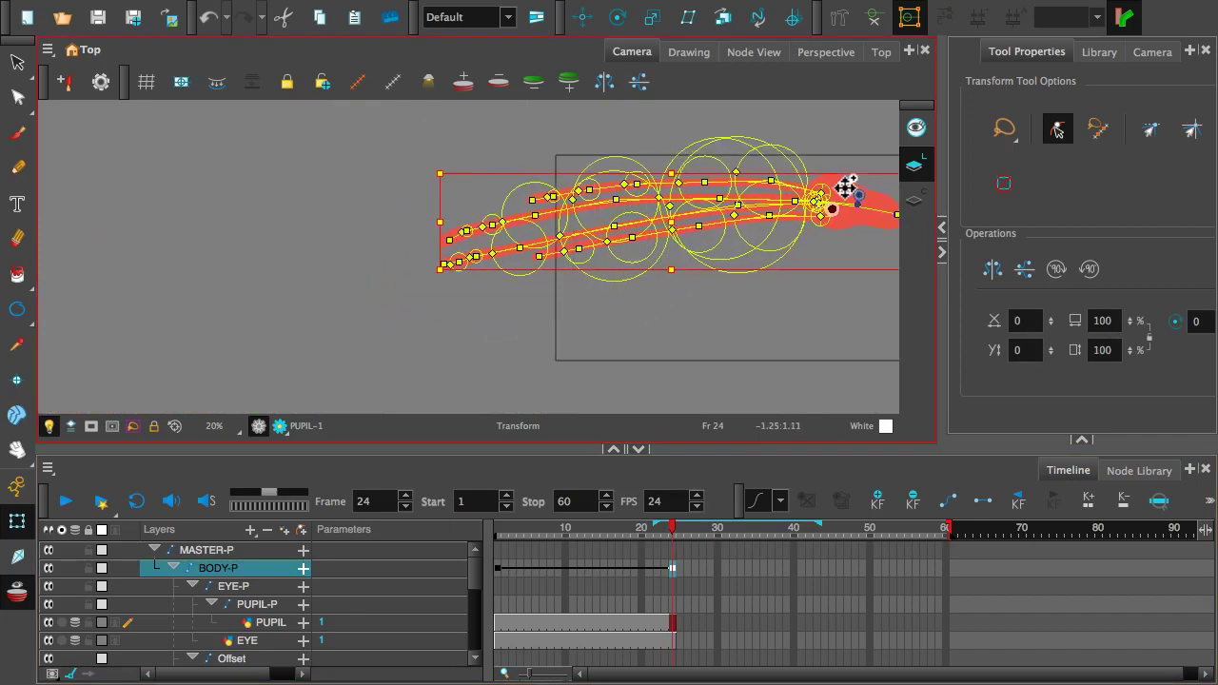
pyautogui.click(671, 536)
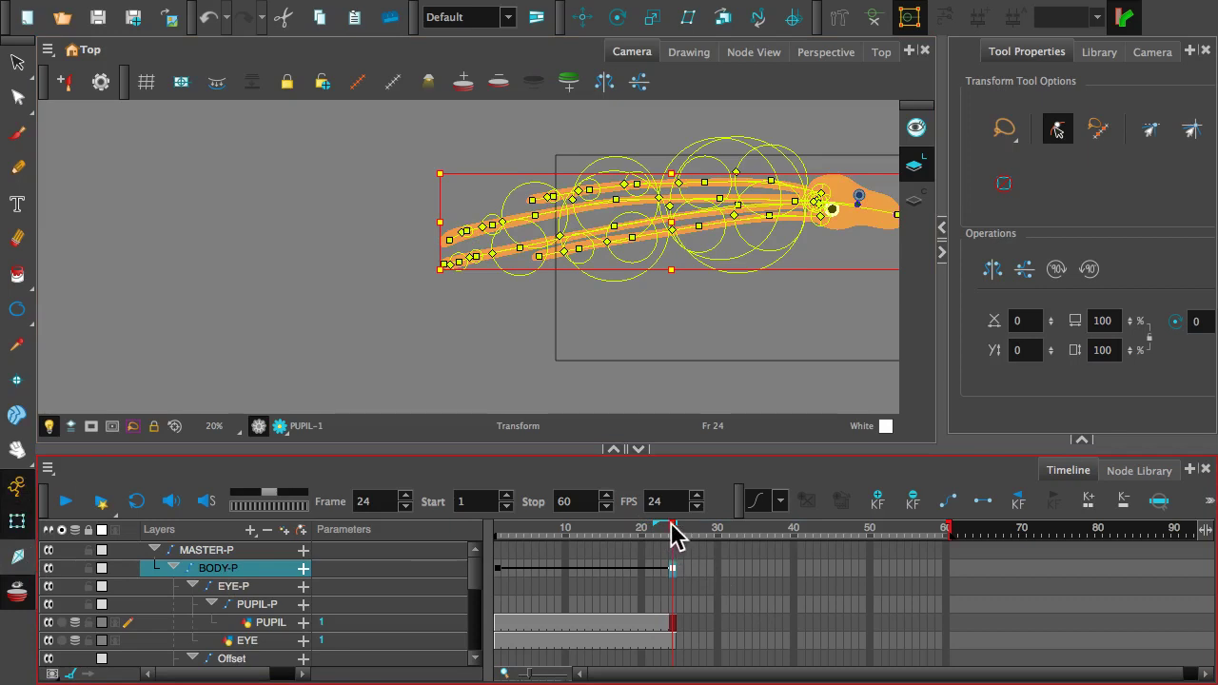
pyautogui.moveTo(562, 537); pyautogui.dragTo(562, 538)
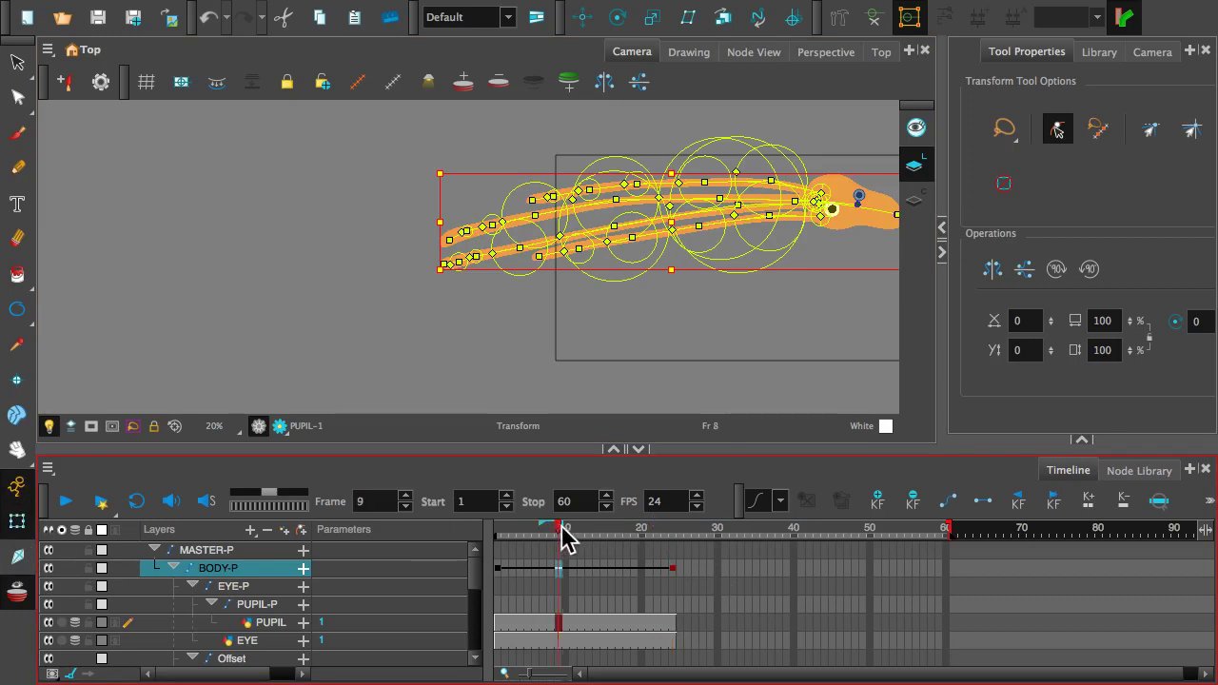
# - Delete the BODY-P keyframe at frame 24 and move the squid down and back at frame 1
pyautogui.click(677, 569)
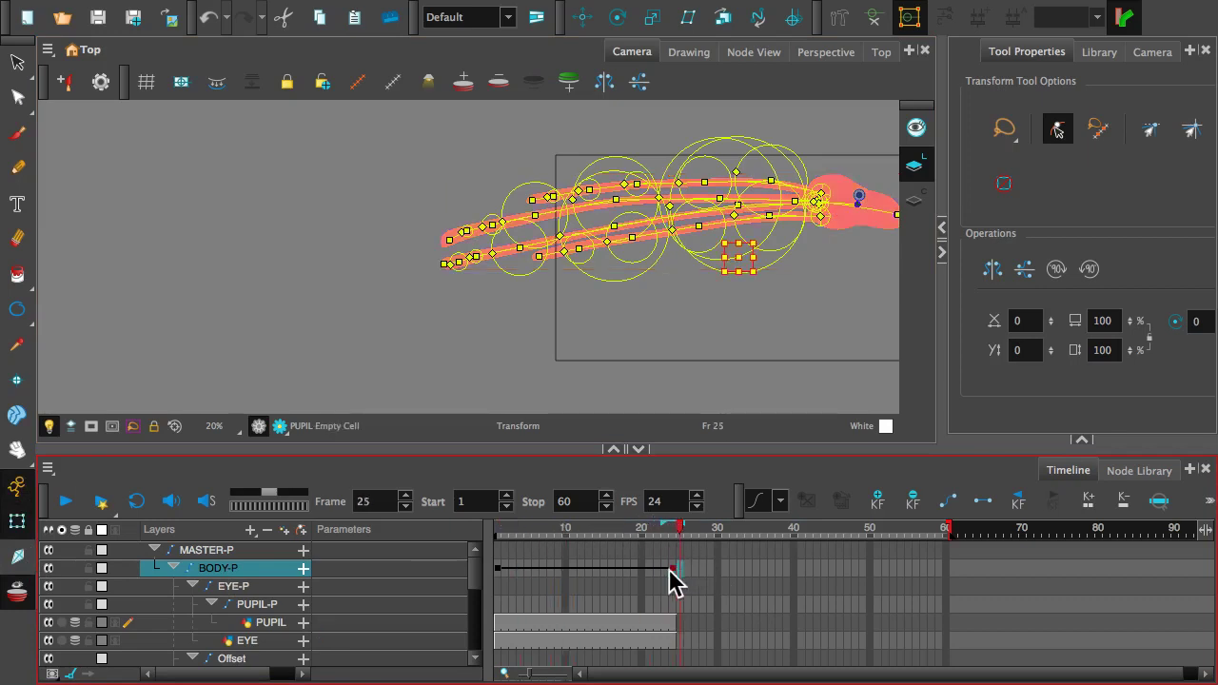
pyautogui.click(670, 570)
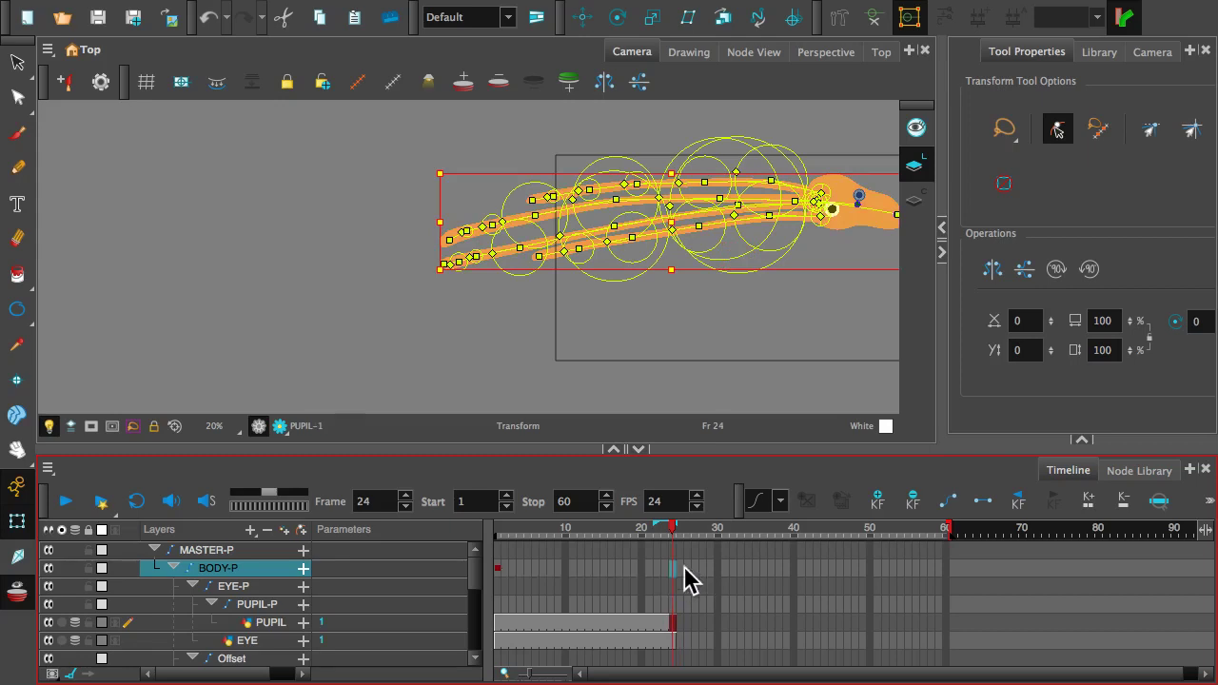
pyautogui.click(504, 563)
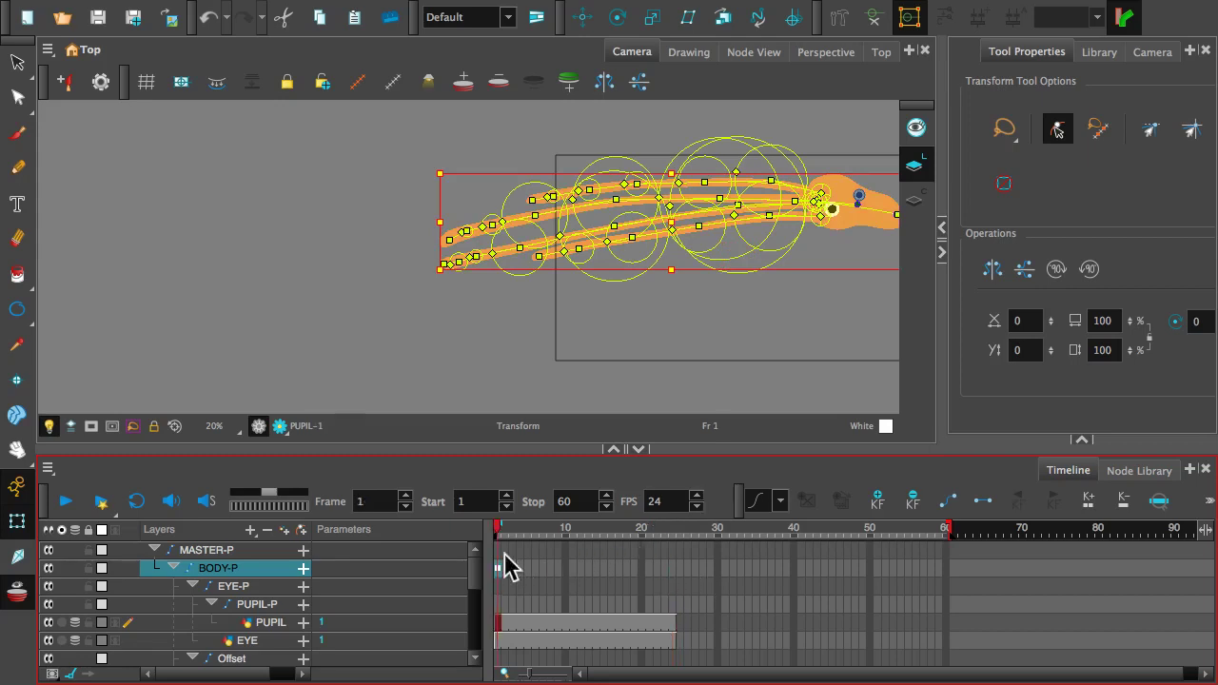
pyautogui.moveTo(830, 200)
pyautogui.mouseDown()
pyautogui.moveTo(736, 274)
pyautogui.moveTo(683, 288)
pyautogui.mouseUp()
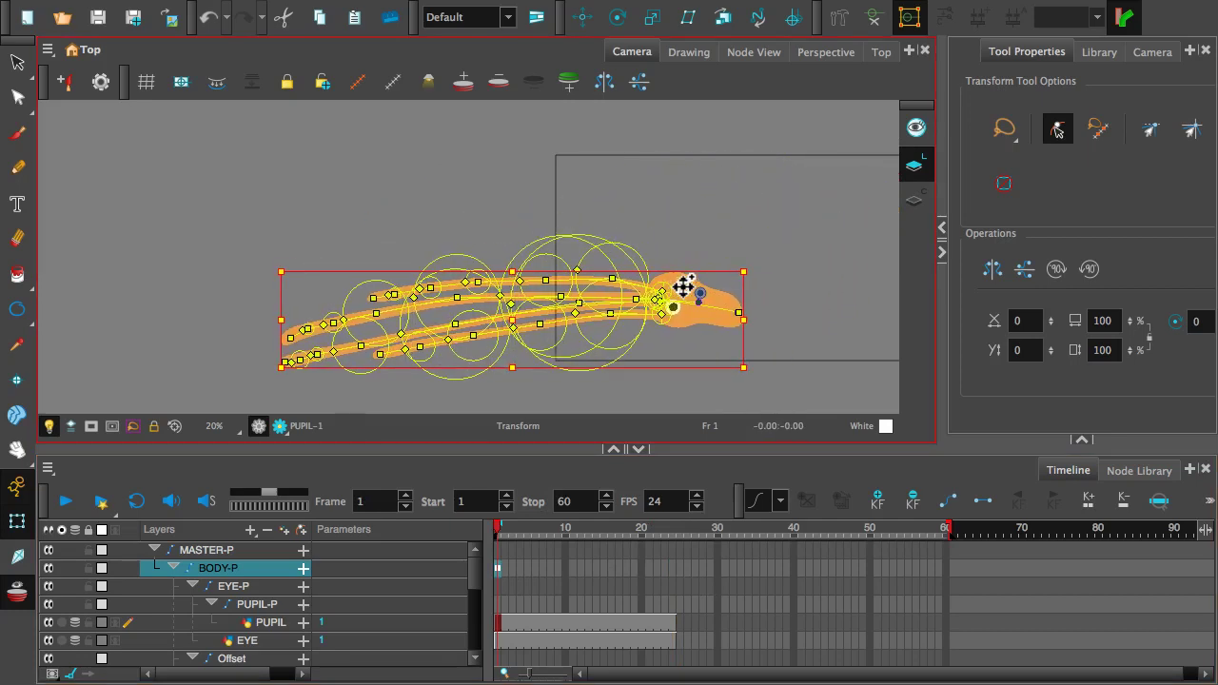
# - Keyframe BODY-P at frame 24 with the squid moved up and forward and rotated so the head points diagonally upward
pyautogui.click(672, 566)
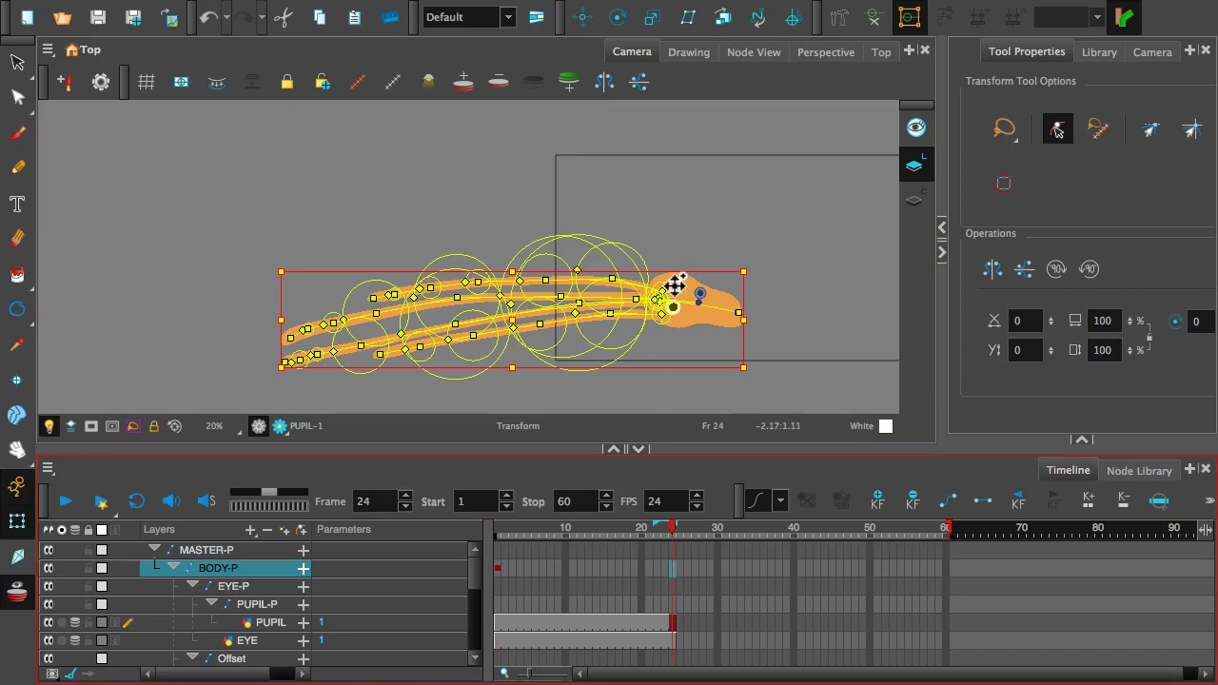
pyautogui.moveTo(675, 284); pyautogui.dragTo(801, 170)
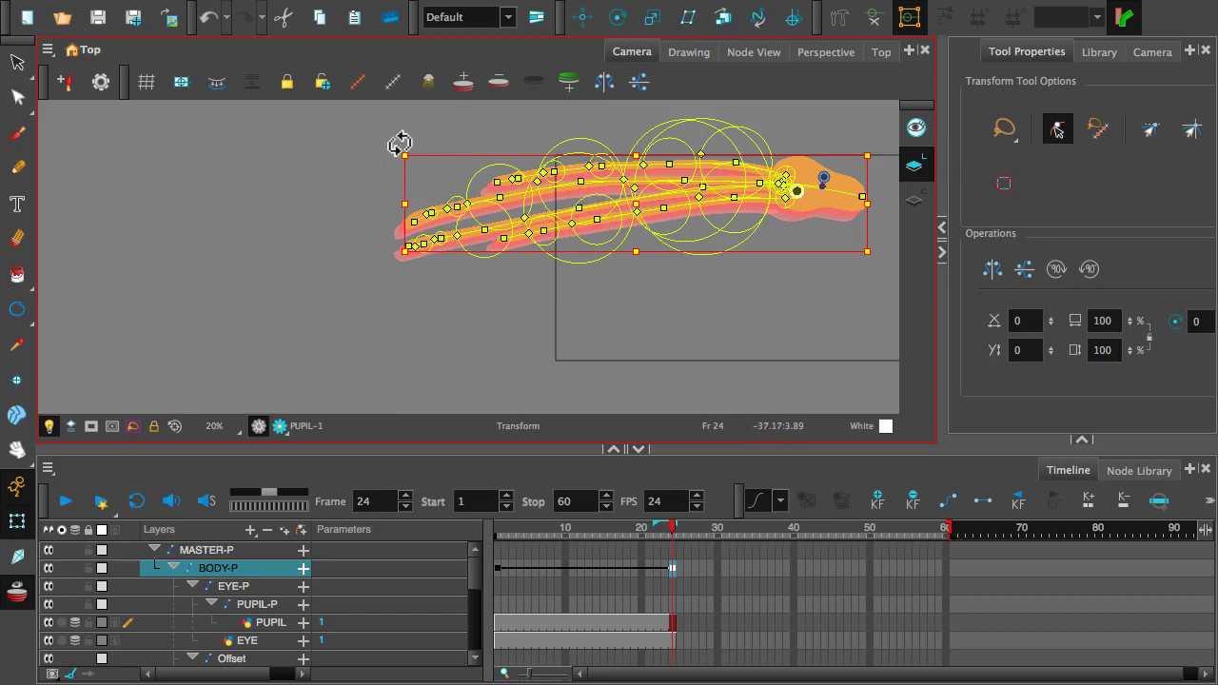
pyautogui.moveTo(399, 144)
pyautogui.mouseDown()
pyautogui.moveTo(394, 209)
pyautogui.moveTo(452, 340)
pyautogui.mouseUp()
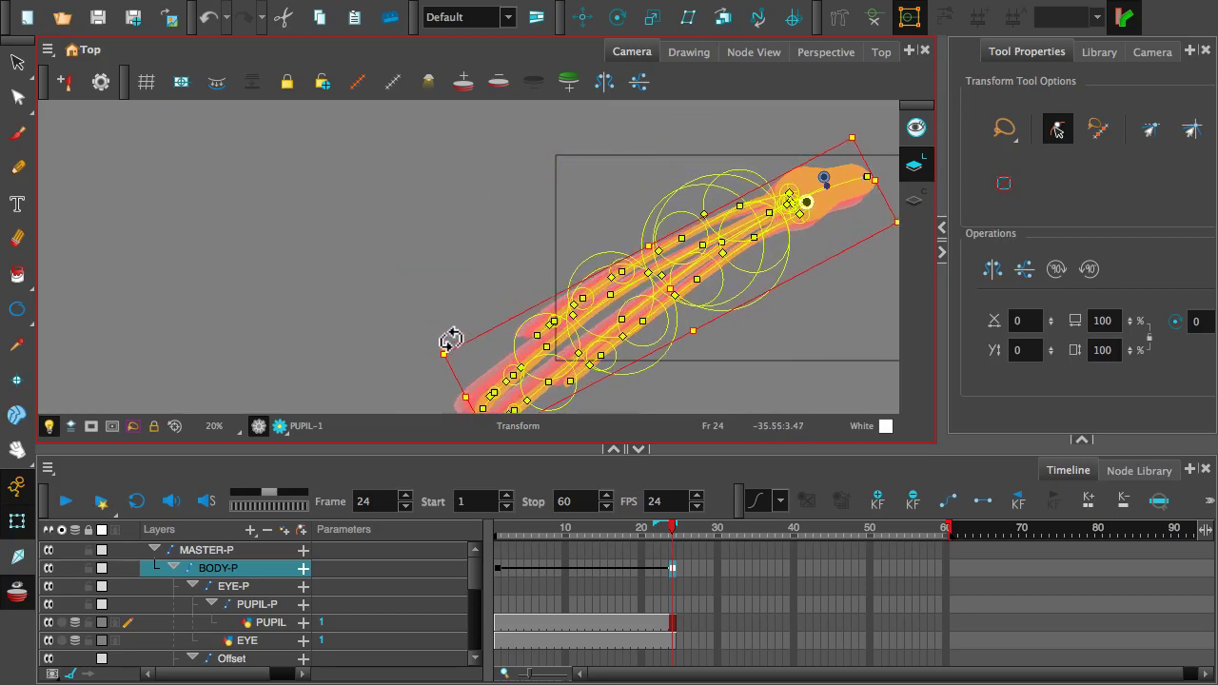
# - Curve the two upper tentacles upward at frame 24 by rotating their bones
pyautogui.scroll(-2, 717, 279)
pyautogui.scroll(4, 717, 277)
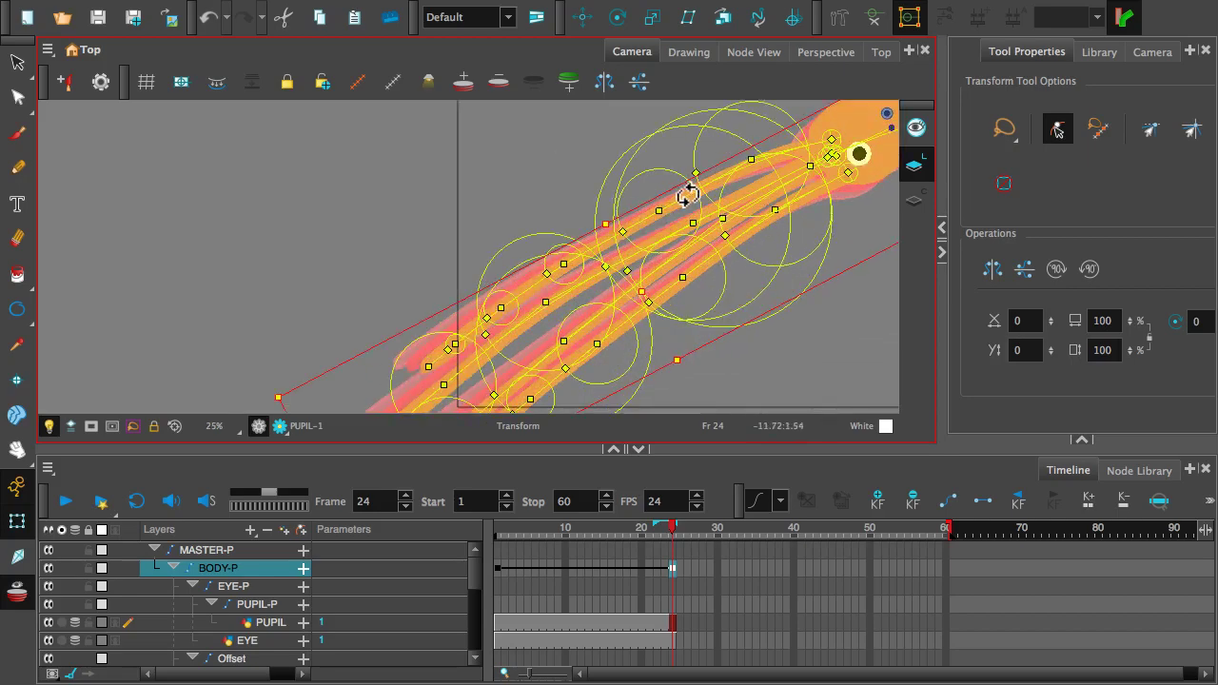
pyautogui.moveTo(685, 193); pyautogui.dragTo(668, 177)
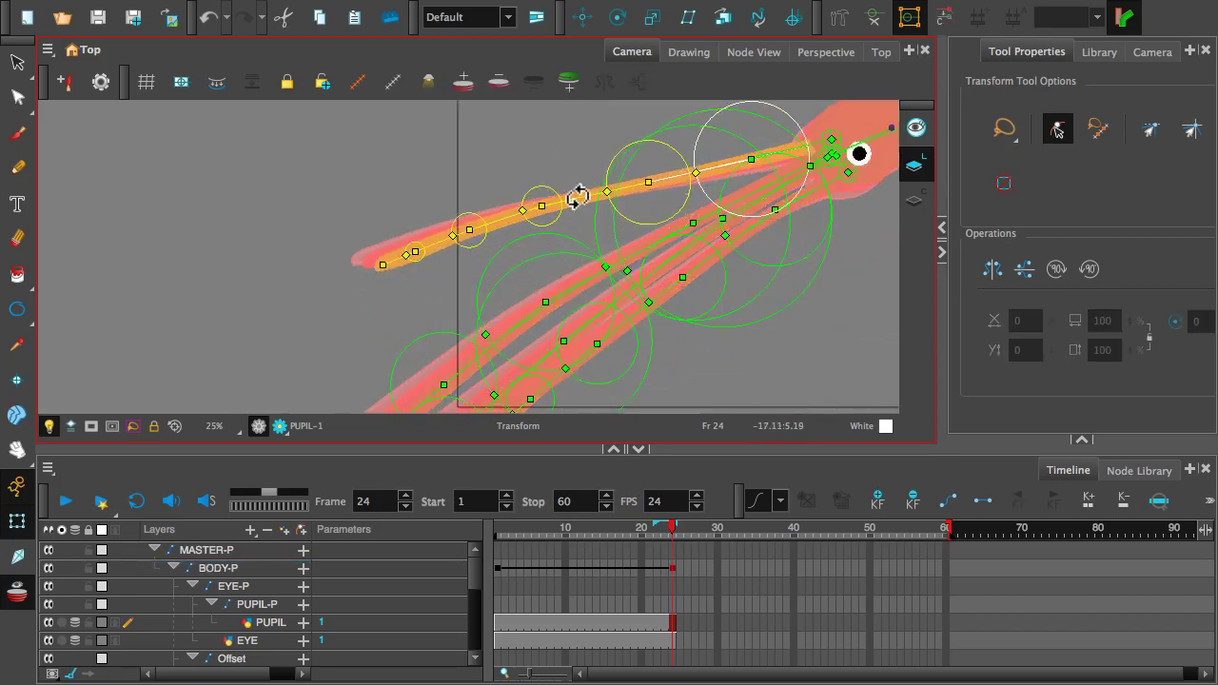
pyautogui.moveTo(576, 197); pyautogui.dragTo(481, 171)
pyautogui.moveTo(580, 283); pyautogui.dragTo(361, 185)
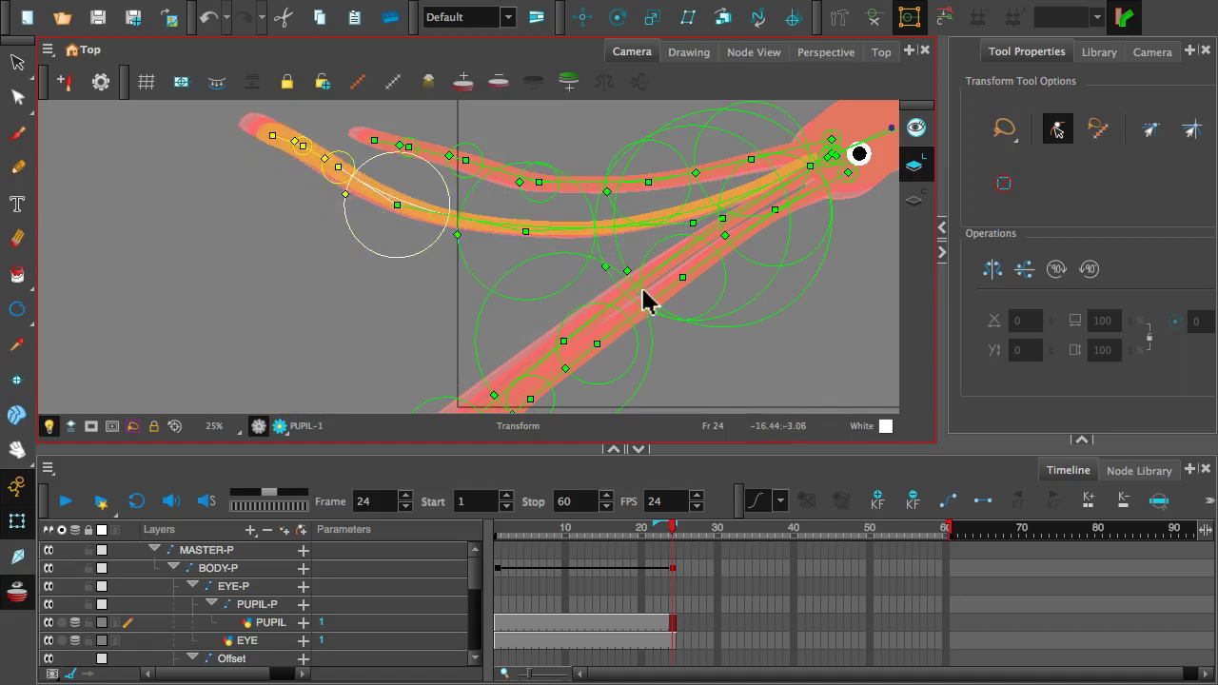
# - Curve the two lower tentacles upward at frame 24 with their bones, raise the tip of the head and scrub back to frame 1
pyautogui.click(658, 257)
pyautogui.moveTo(661, 264); pyautogui.dragTo(353, 277)
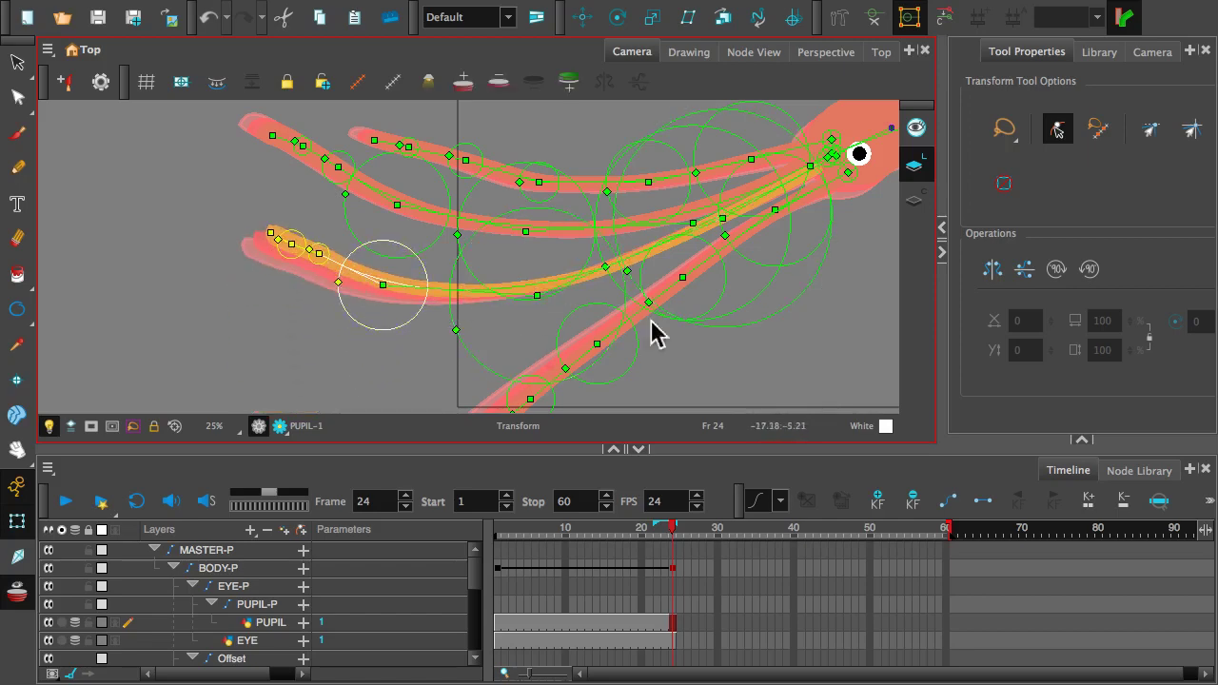
pyautogui.scroll(-3, 656, 343)
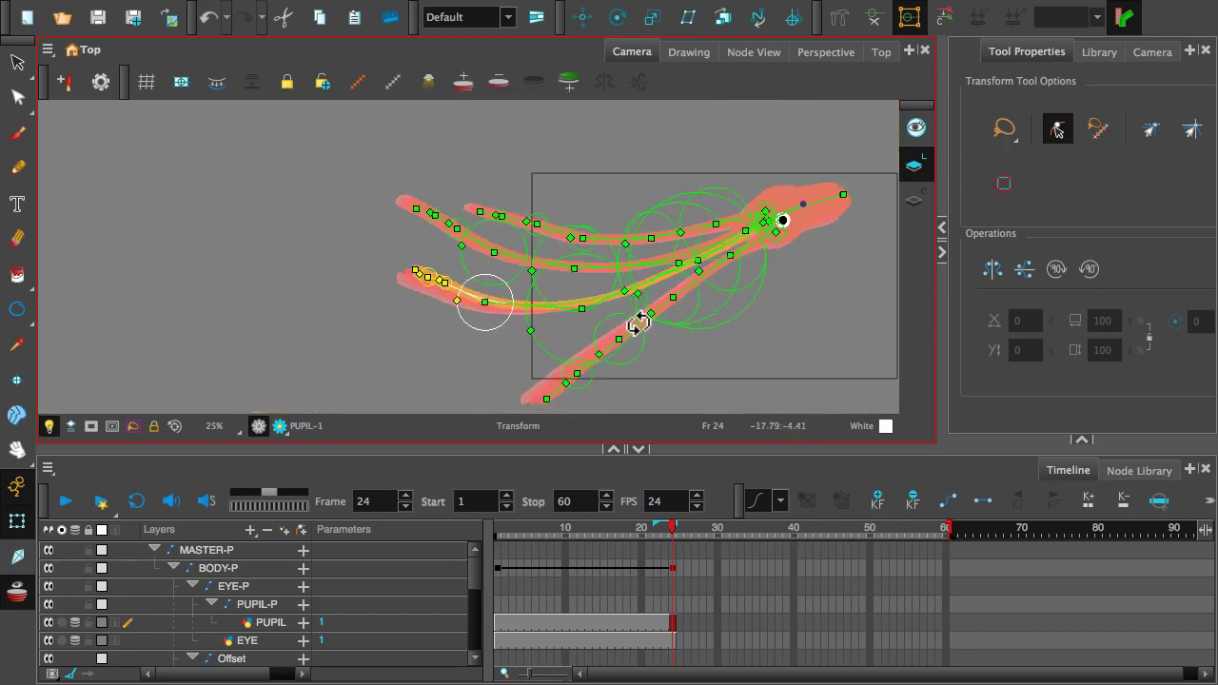
pyautogui.moveTo(633, 327); pyautogui.dragTo(539, 328)
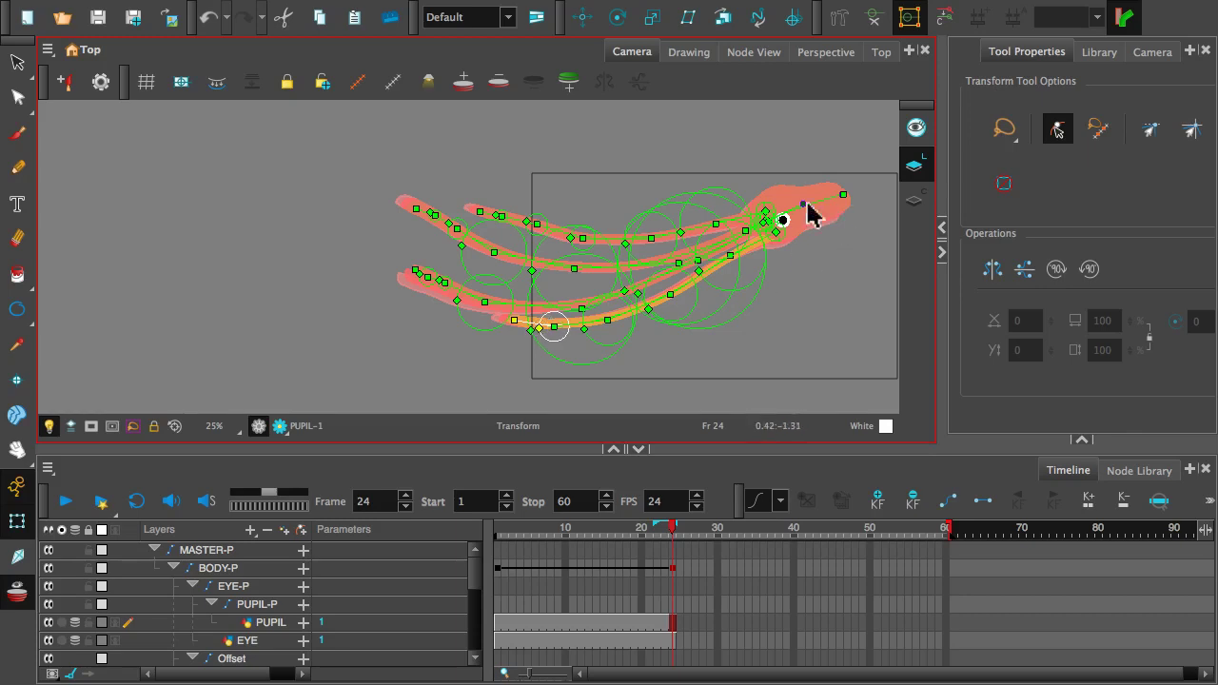
pyautogui.moveTo(845, 195); pyautogui.dragTo(831, 162)
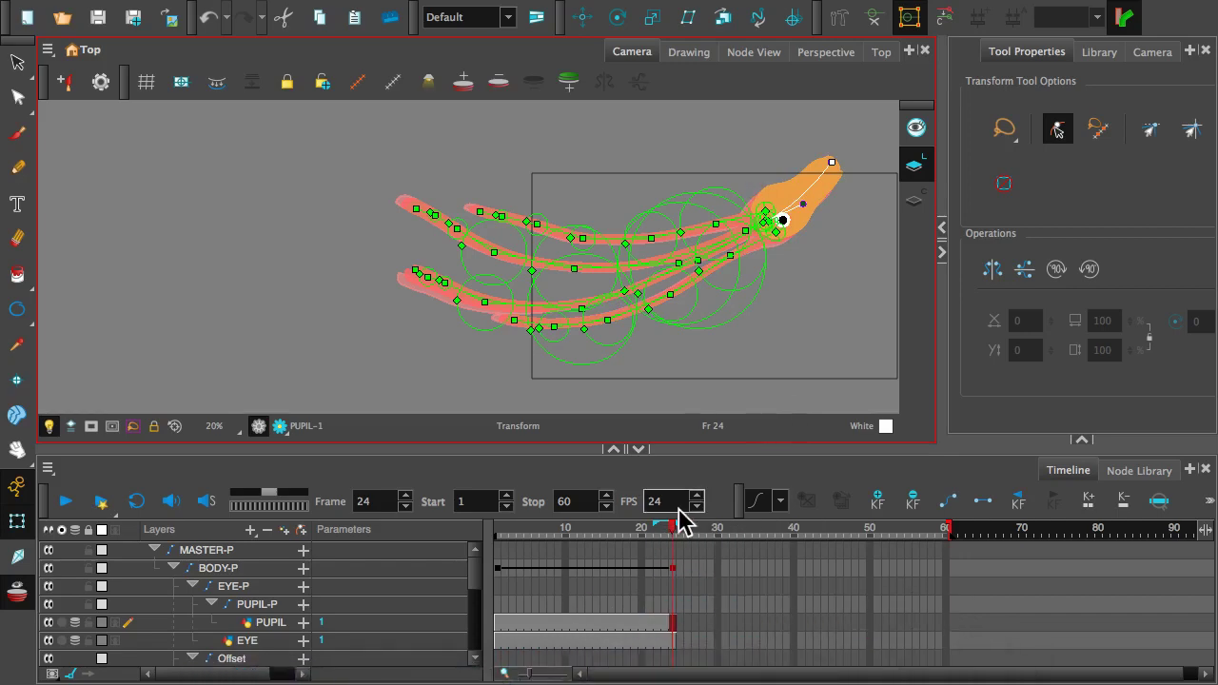
pyautogui.moveTo(672, 536); pyautogui.dragTo(423, 521)
# - Select ST_1-P and show only its deformation chain
pyautogui.scroll(-6, 497, 558)
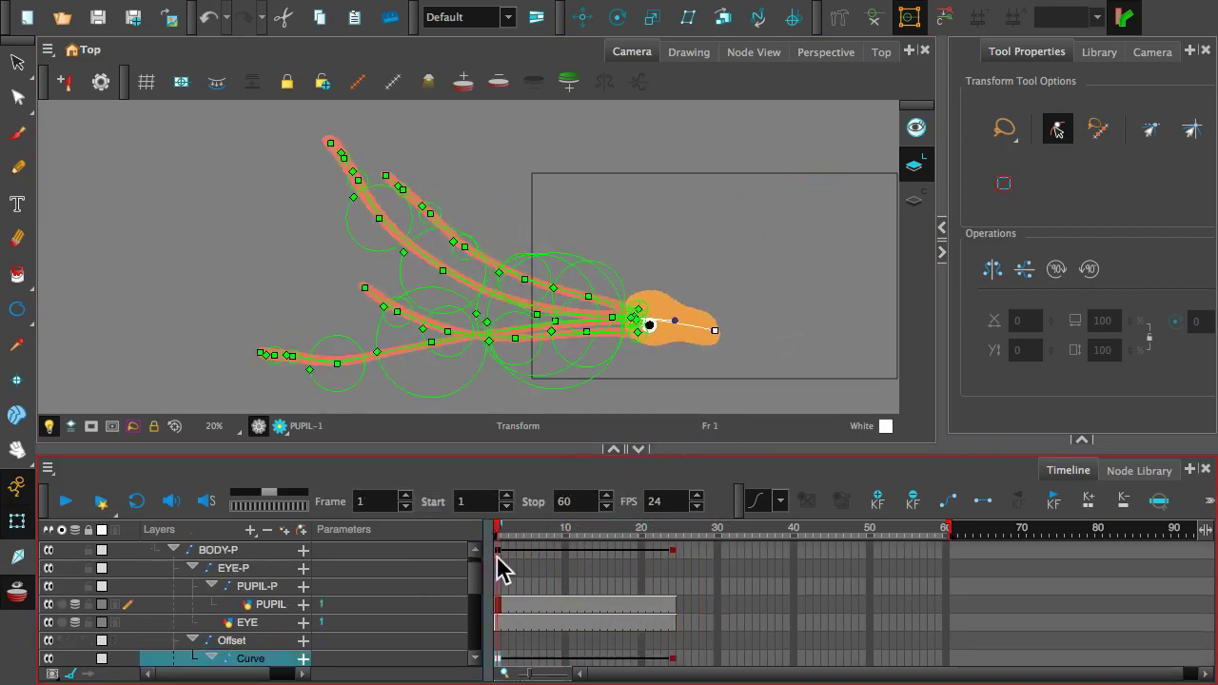
pyautogui.click(234, 605)
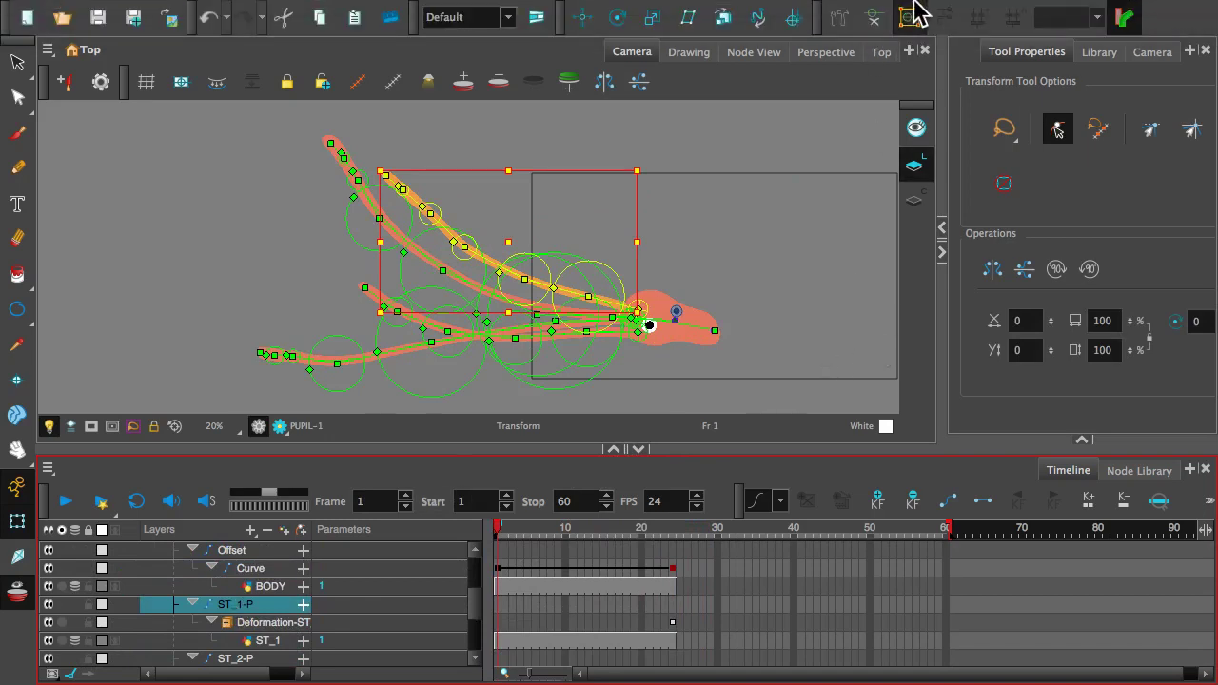
pyautogui.click(874, 19)
# - Lower the ST_1 tentacle at frame 1 so it trails almost straight behind the head
pyautogui.scroll(3, 612, 333)
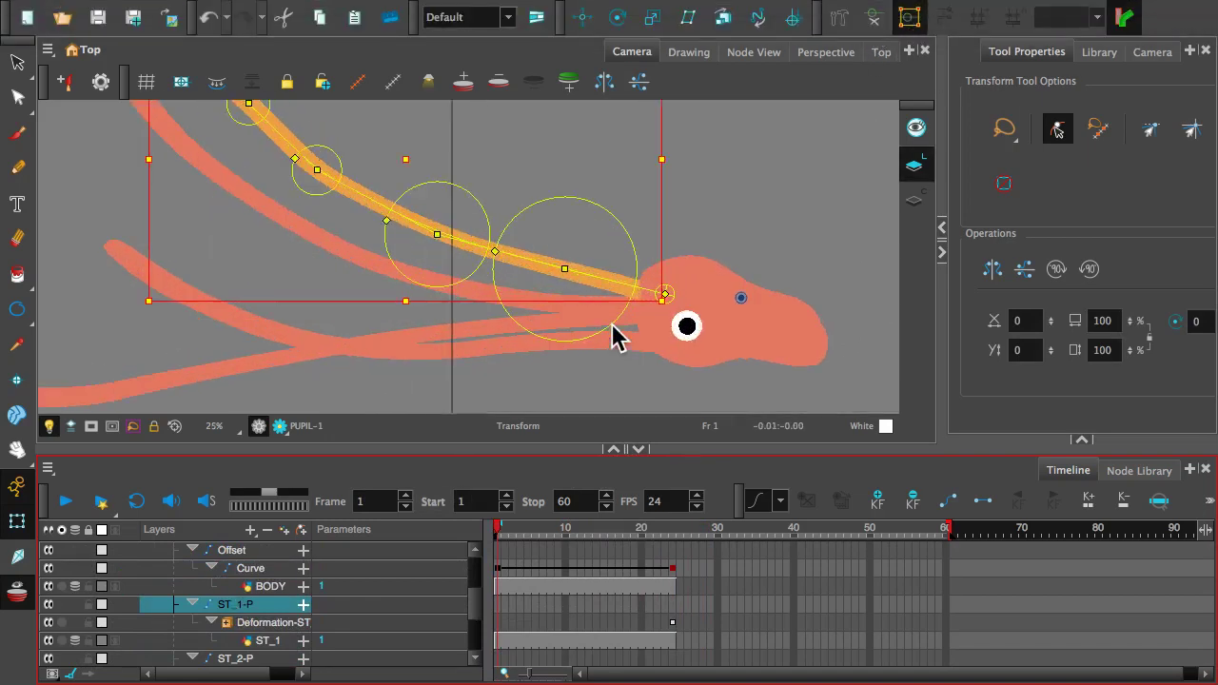
pyautogui.scroll(-2, 618, 327)
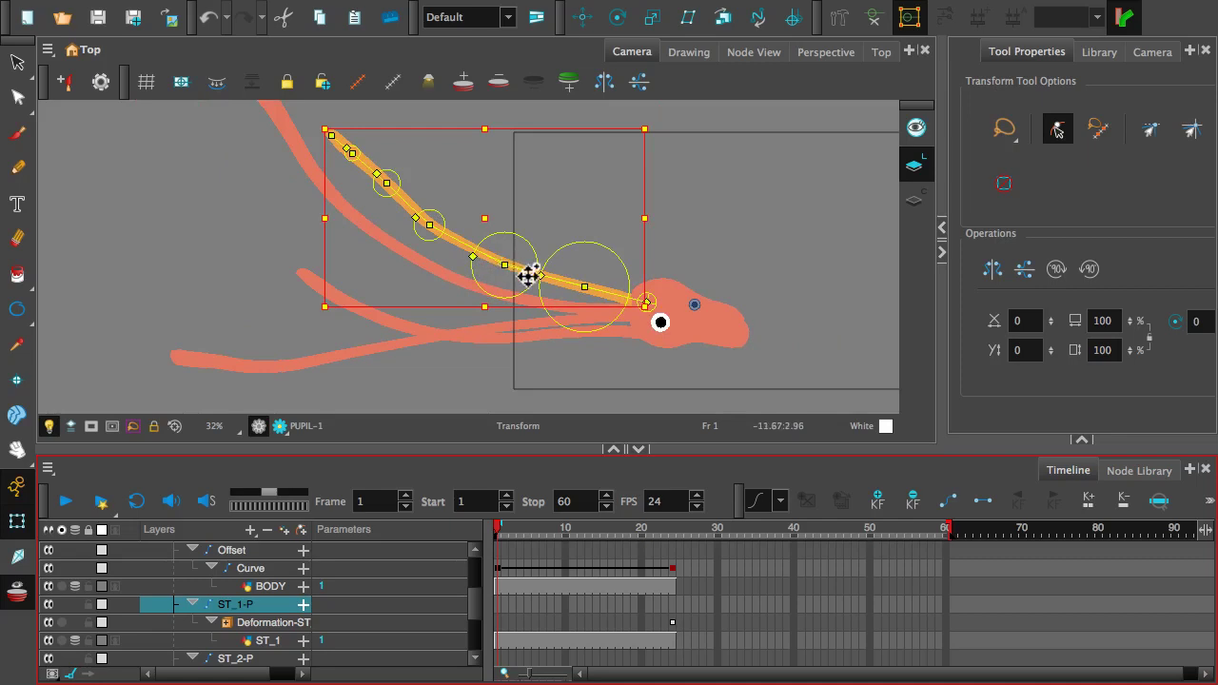
pyautogui.moveTo(552, 275); pyautogui.dragTo(598, 310)
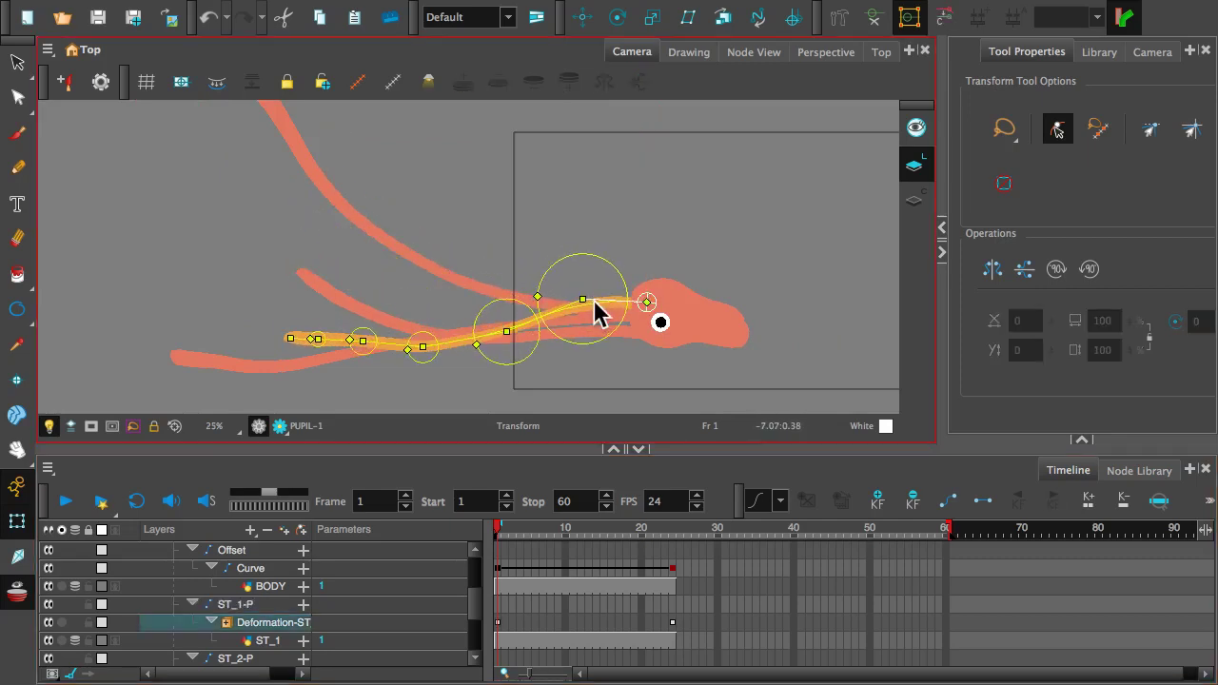
pyautogui.moveTo(522, 324); pyautogui.dragTo(372, 326)
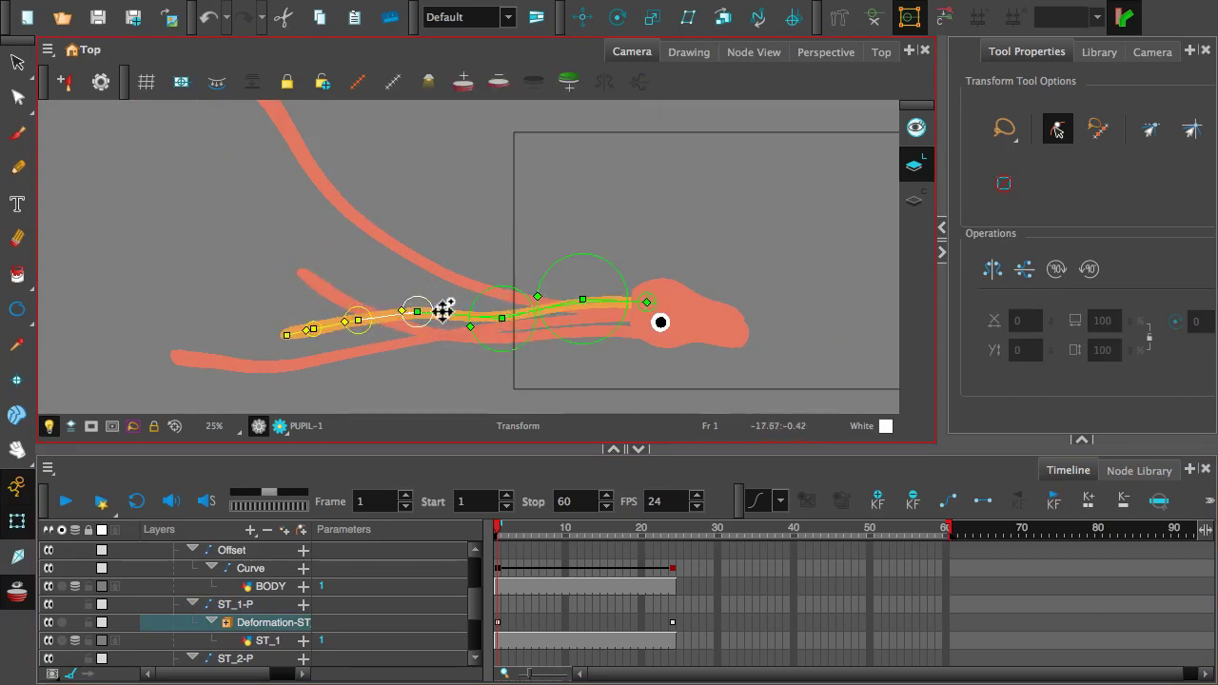
pyautogui.moveTo(444, 308); pyautogui.dragTo(381, 335)
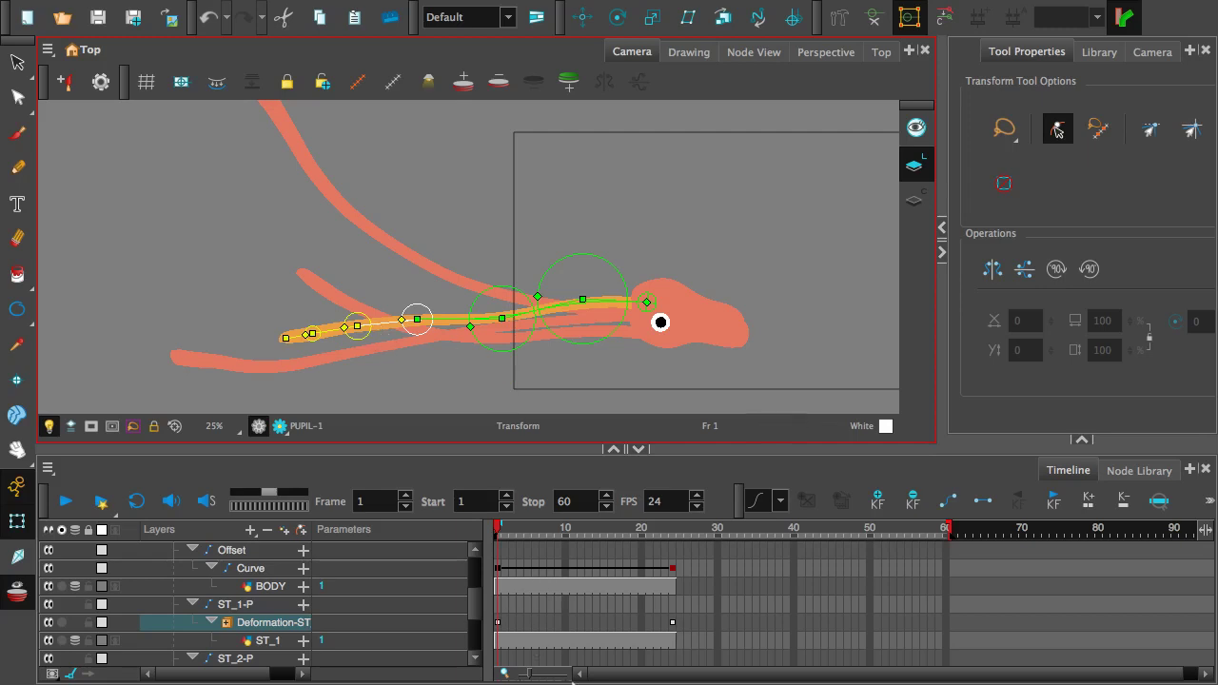
# - Add an ST_1-P keyframe at frame 1, extend the onion skin to frame 24 and go to frame 24
pyautogui.click(494, 604)
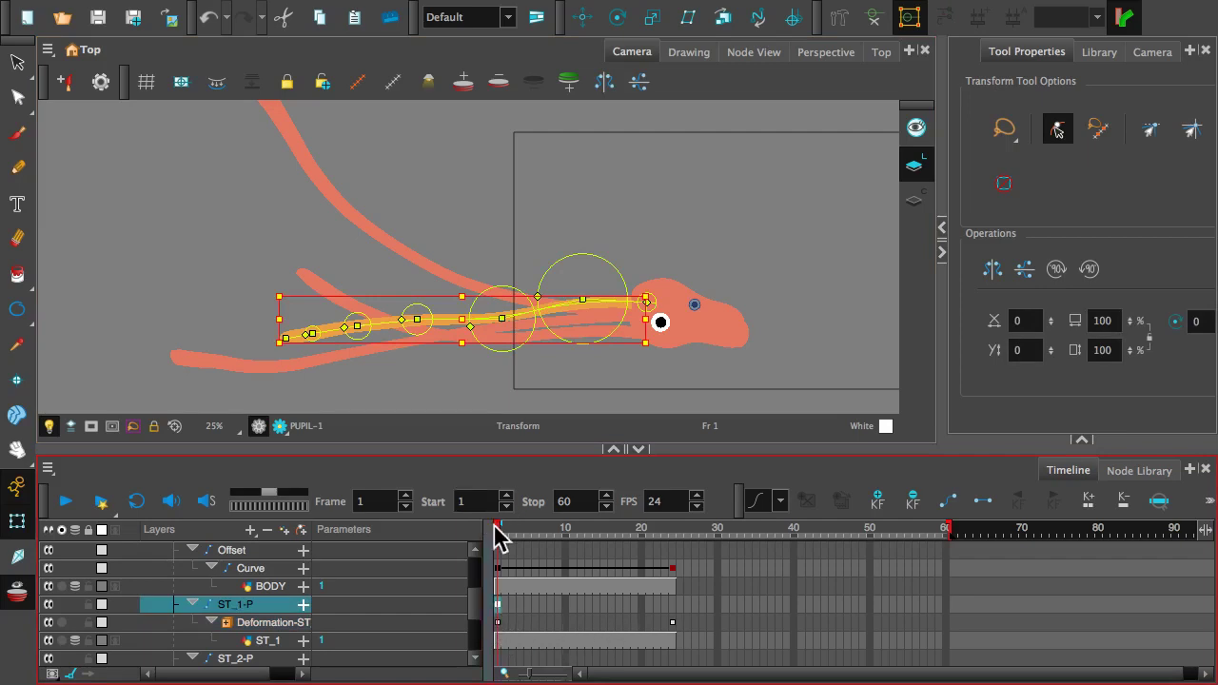
pyautogui.moveTo(501, 538)
pyautogui.mouseDown()
pyautogui.moveTo(642, 519)
pyautogui.moveTo(672, 537)
pyautogui.mouseUp()
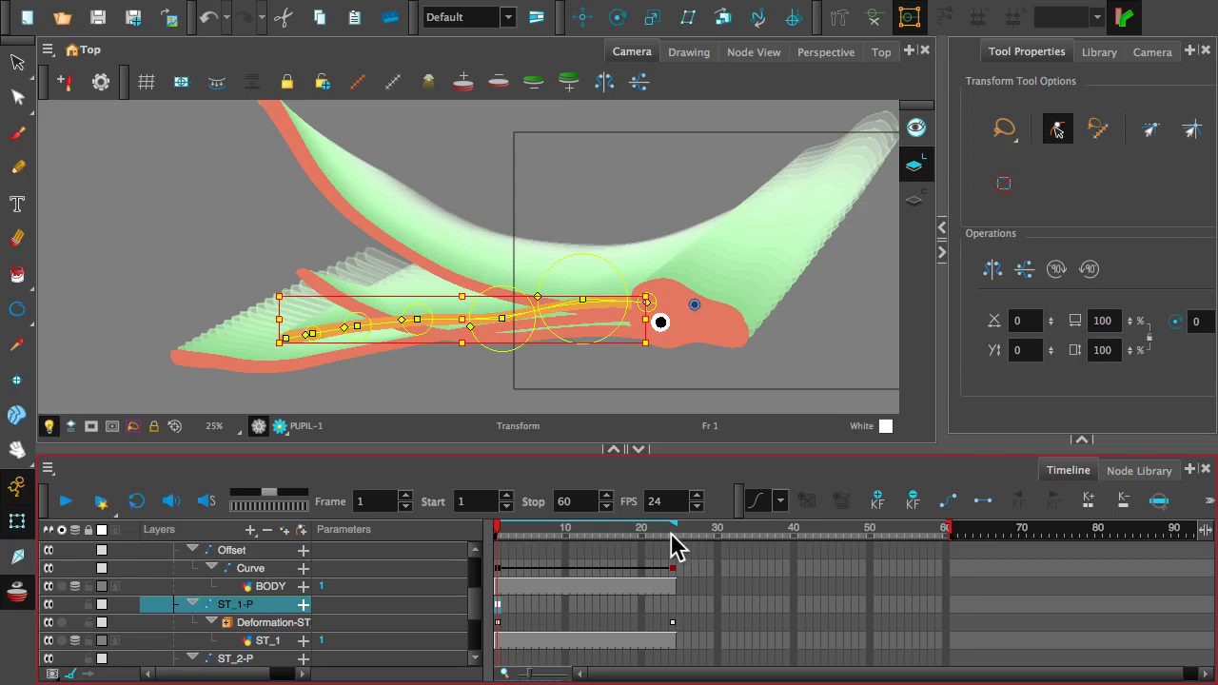
pyautogui.click(672, 535)
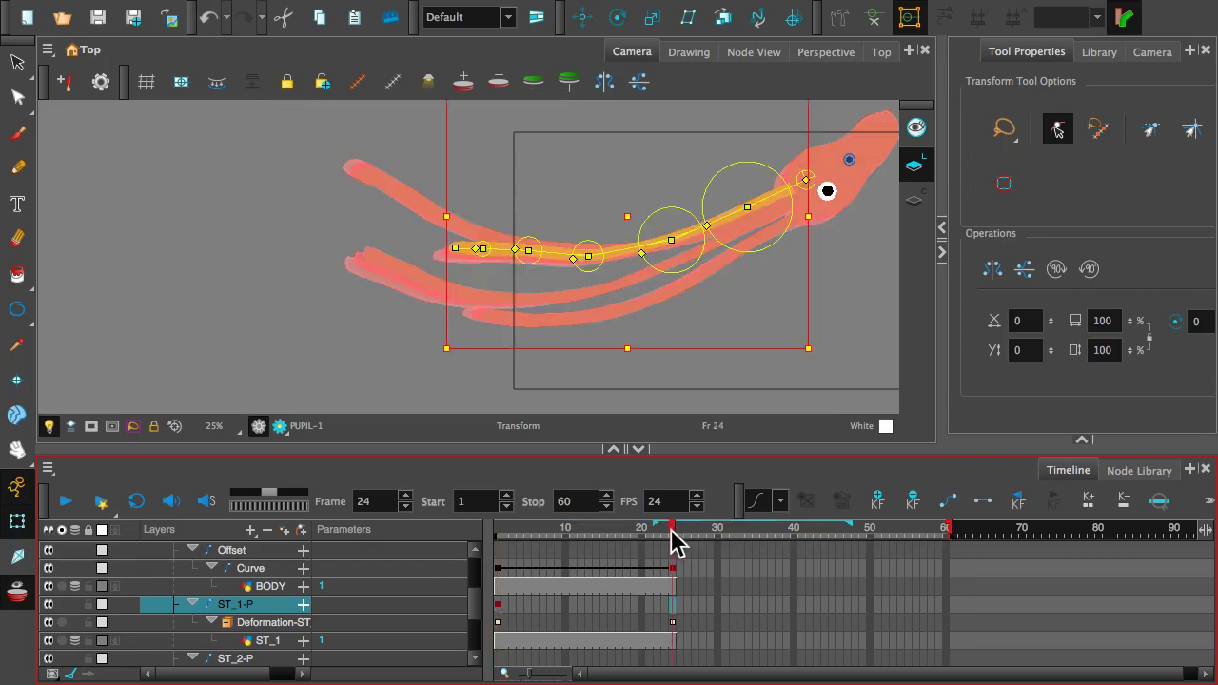
pyautogui.moveTo(672, 538); pyautogui.dragTo(673, 500)
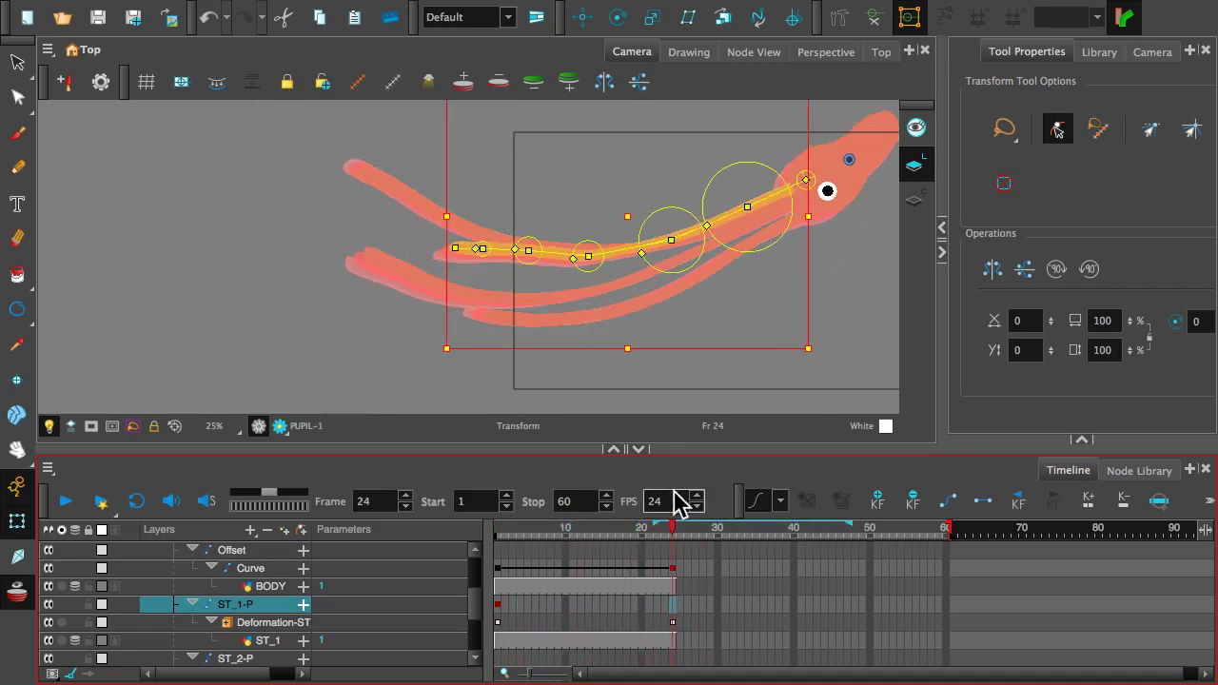
# - Rotate the bones of the ST_1 tentacle upward at frame 24, from the middle sections back to its base
pyautogui.click(621, 250)
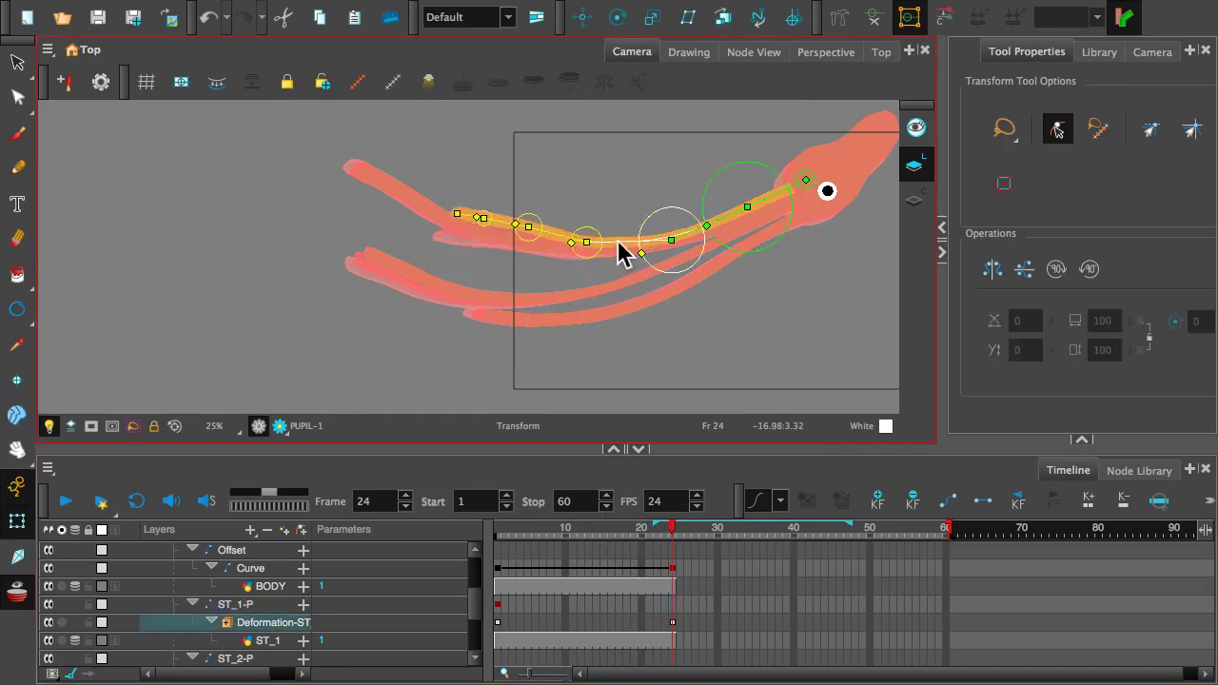
pyautogui.moveTo(671, 233); pyautogui.dragTo(666, 230)
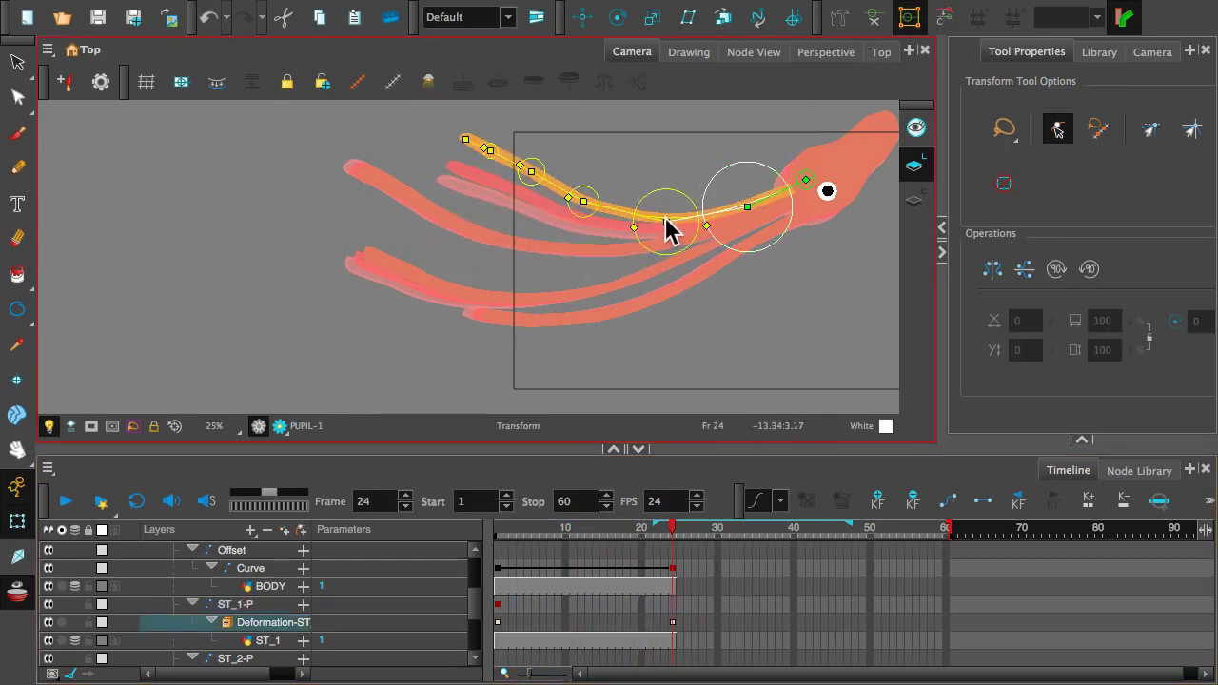
pyautogui.moveTo(674, 536); pyautogui.dragTo(675, 489)
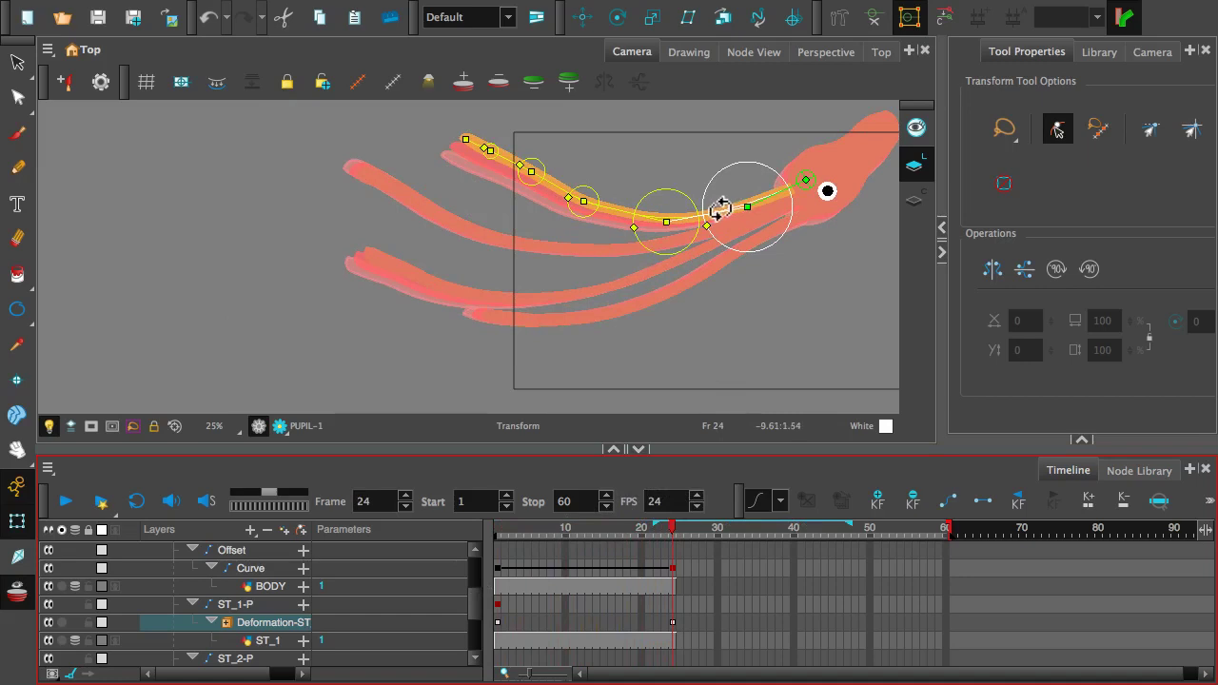
pyautogui.moveTo(715, 209)
pyautogui.mouseDown()
pyautogui.moveTo(704, 201)
pyautogui.moveTo(700, 215)
pyautogui.mouseUp()
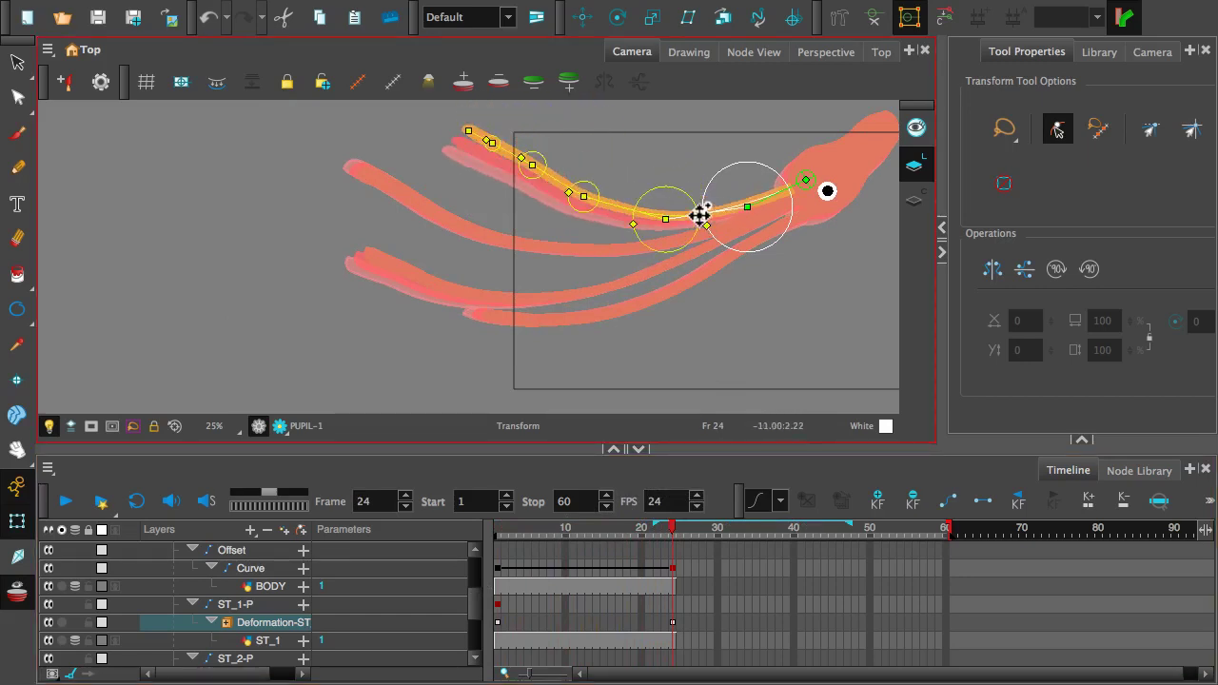
pyautogui.moveTo(769, 198); pyautogui.dragTo(723, 171)
# - Bend the outer bones of the ST_1 tentacle downward at frame 24 into an arch with a drooping tip, and scrub the motion
pyautogui.moveTo(683, 207); pyautogui.dragTo(623, 330)
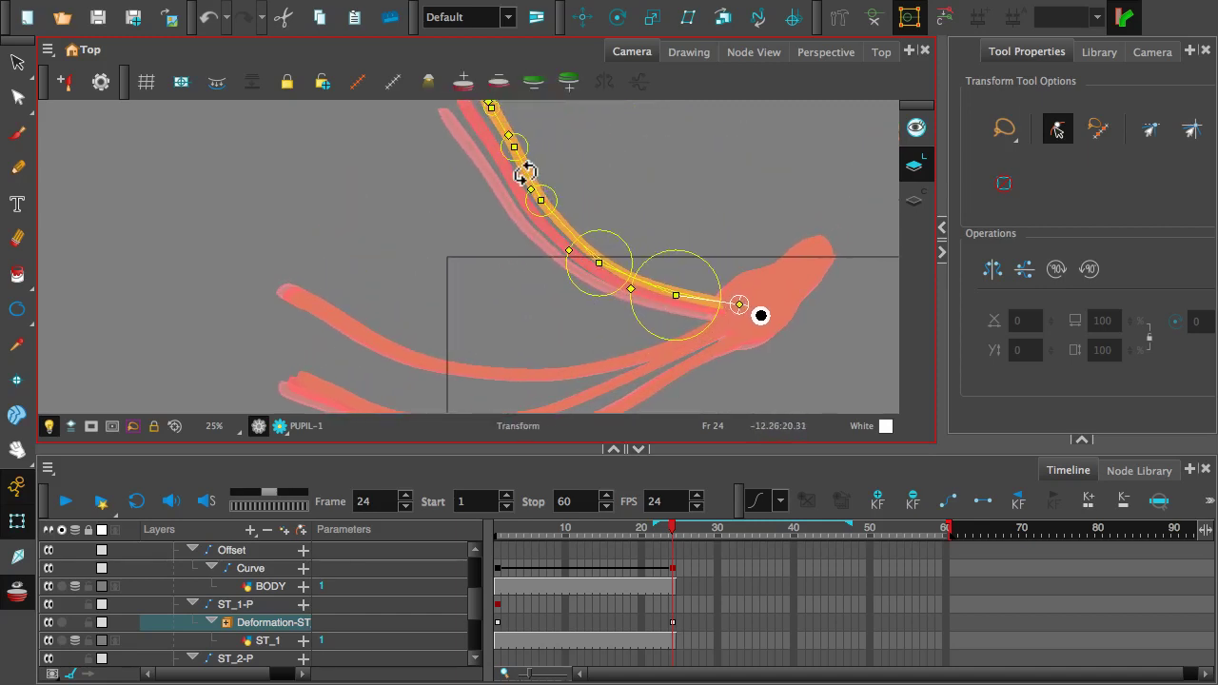
pyautogui.moveTo(526, 172); pyautogui.dragTo(467, 299)
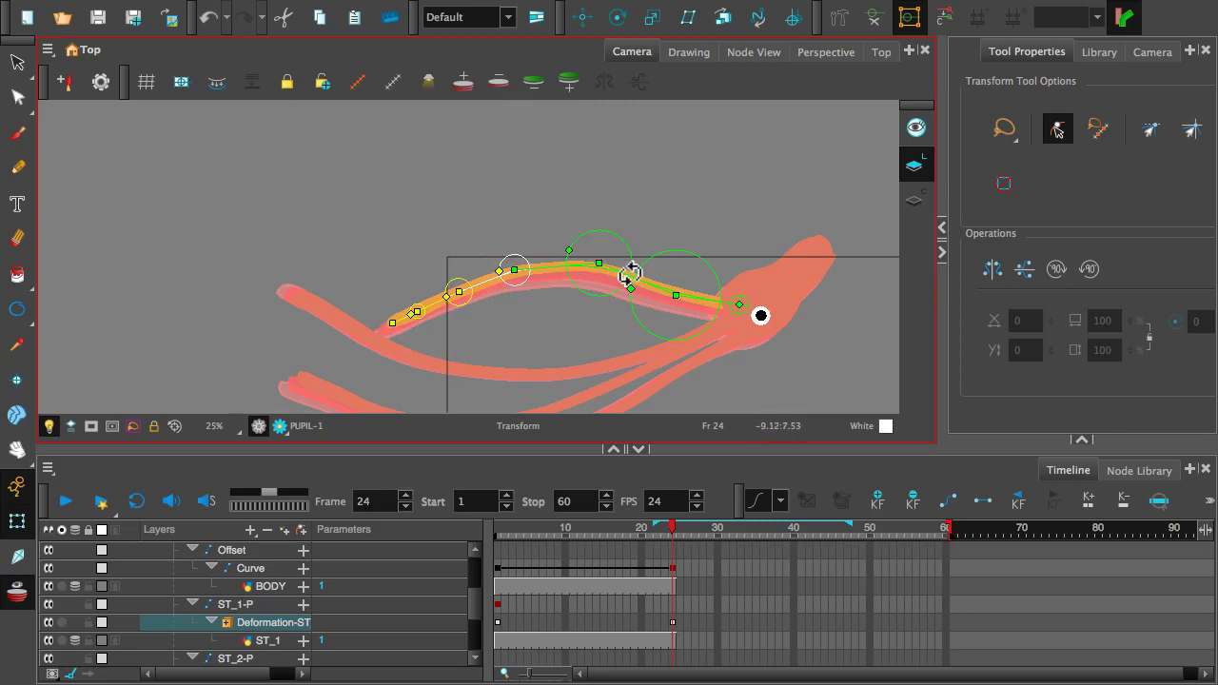
pyautogui.moveTo(630, 274); pyautogui.dragTo(655, 291)
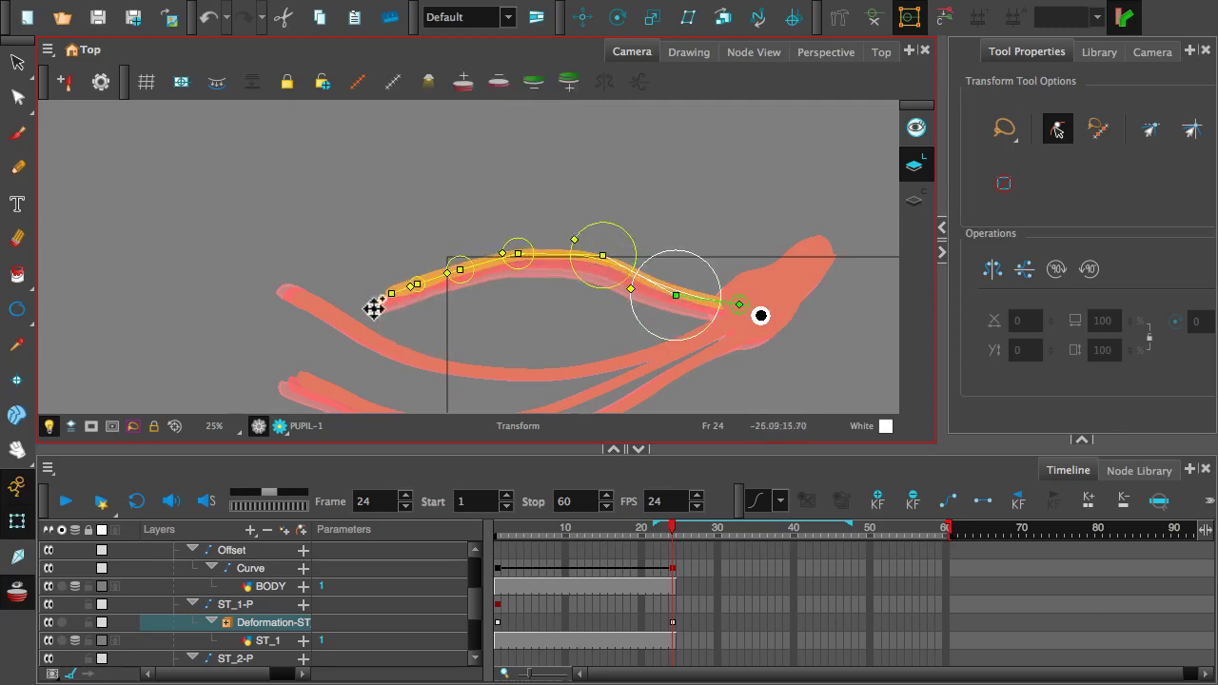
pyautogui.moveTo(433, 276); pyautogui.dragTo(413, 315)
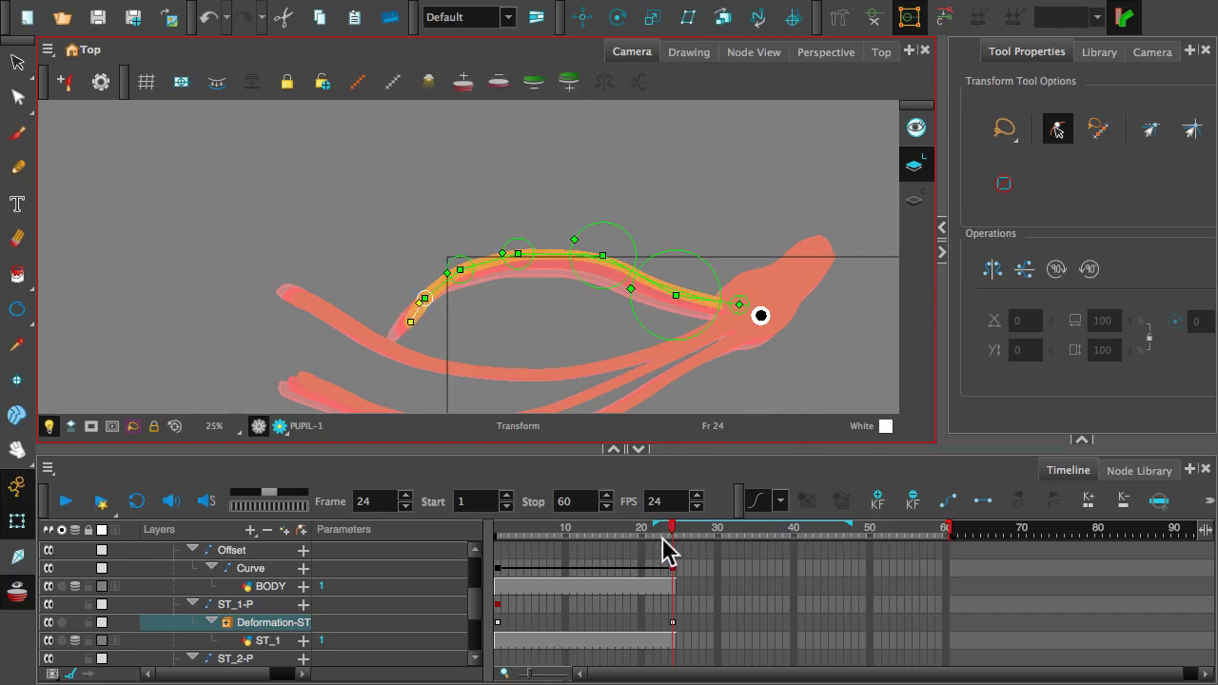
pyautogui.moveTo(671, 536)
pyautogui.mouseDown()
pyautogui.moveTo(511, 552)
pyautogui.moveTo(682, 515)
pyautogui.mouseUp()
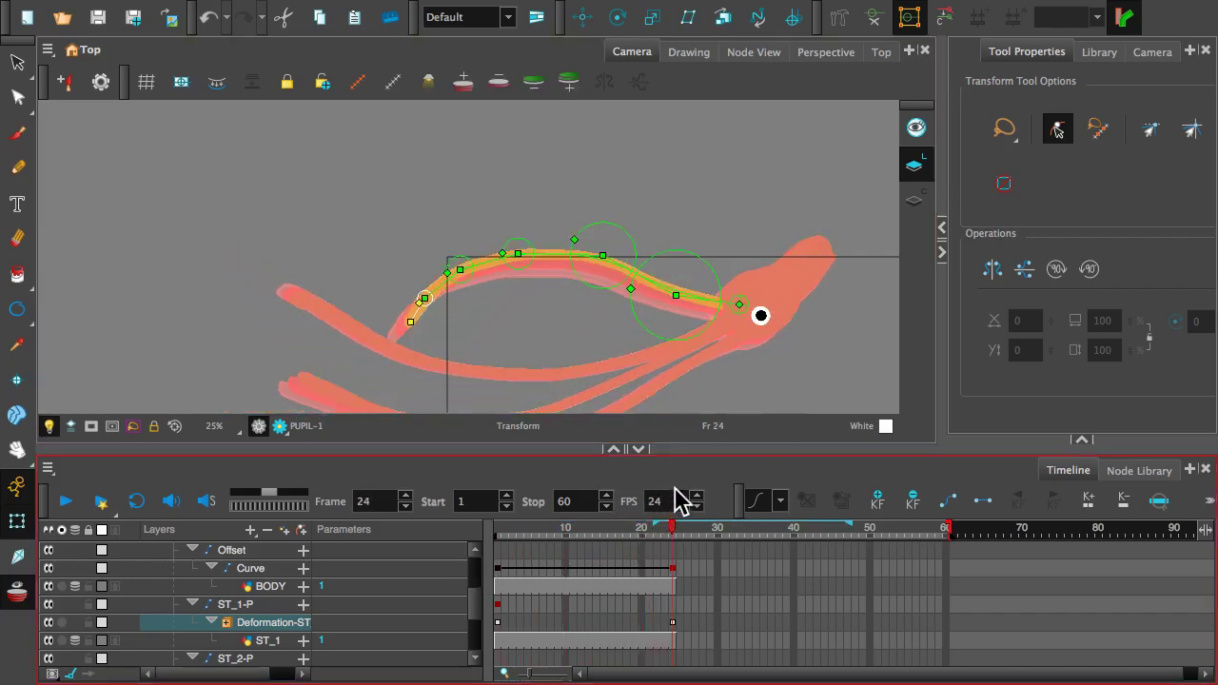
pyautogui.moveTo(678, 287); pyautogui.dragTo(609, 246)
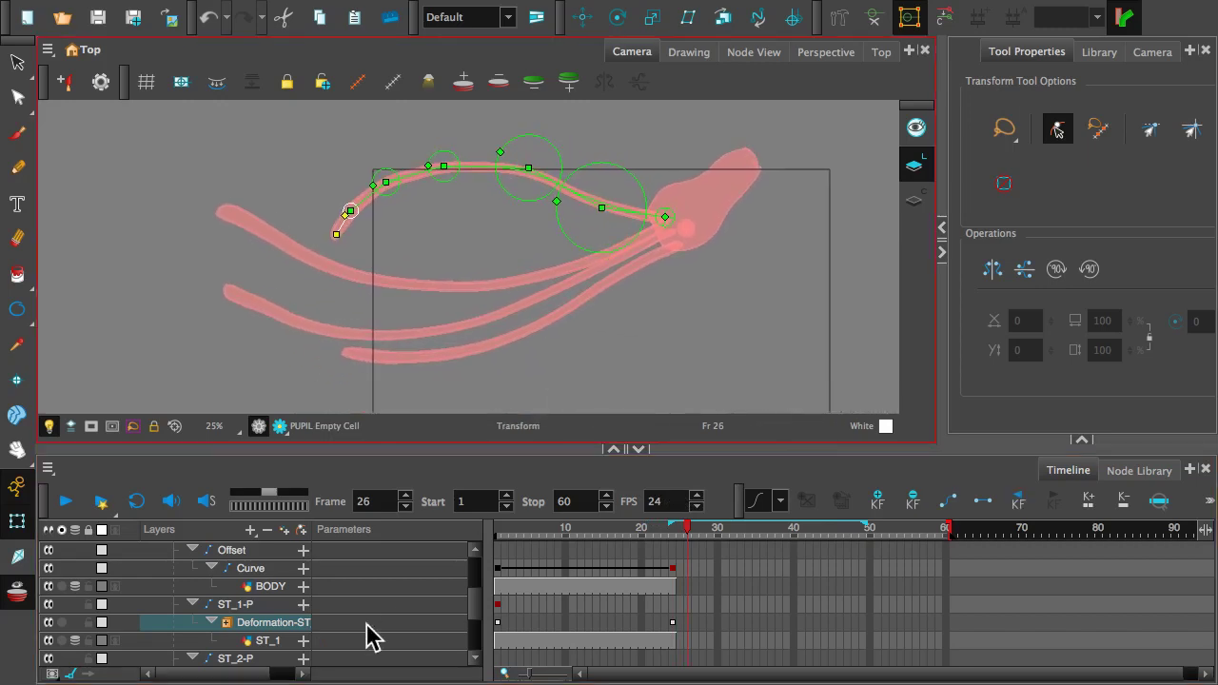
# - Display the bone controls of the ST_2-P tentacle layer and go to frame 24
pyautogui.click(635, 266)
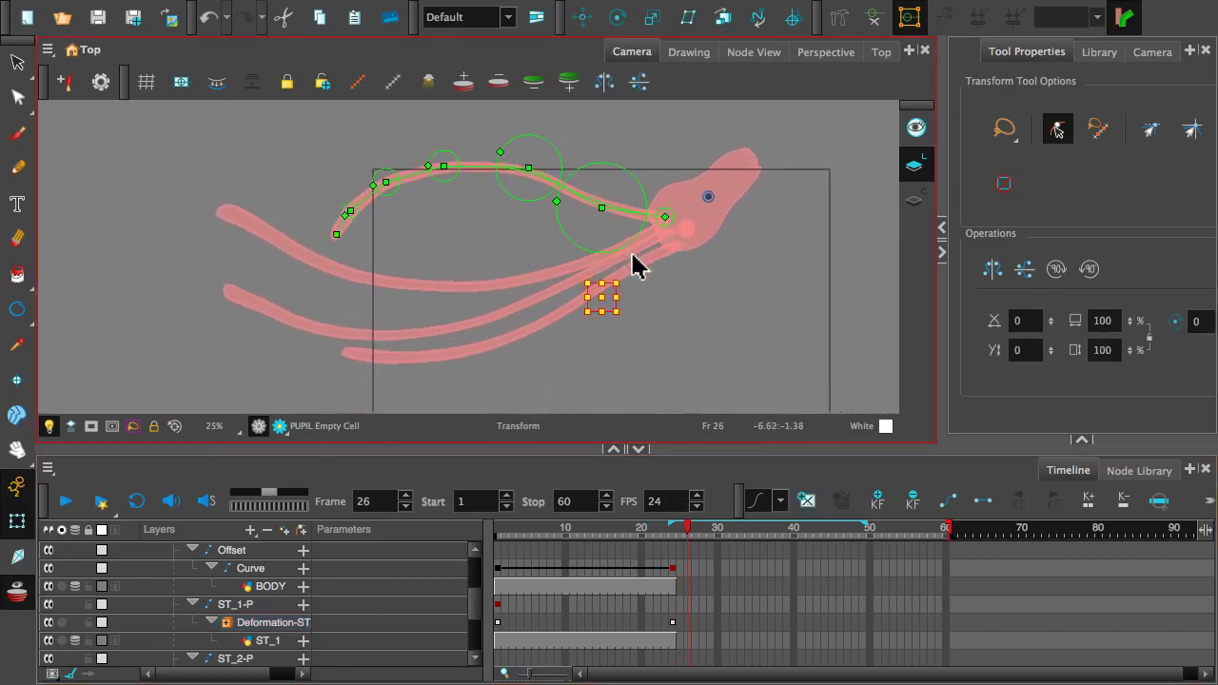
pyautogui.scroll(-4, 214, 642)
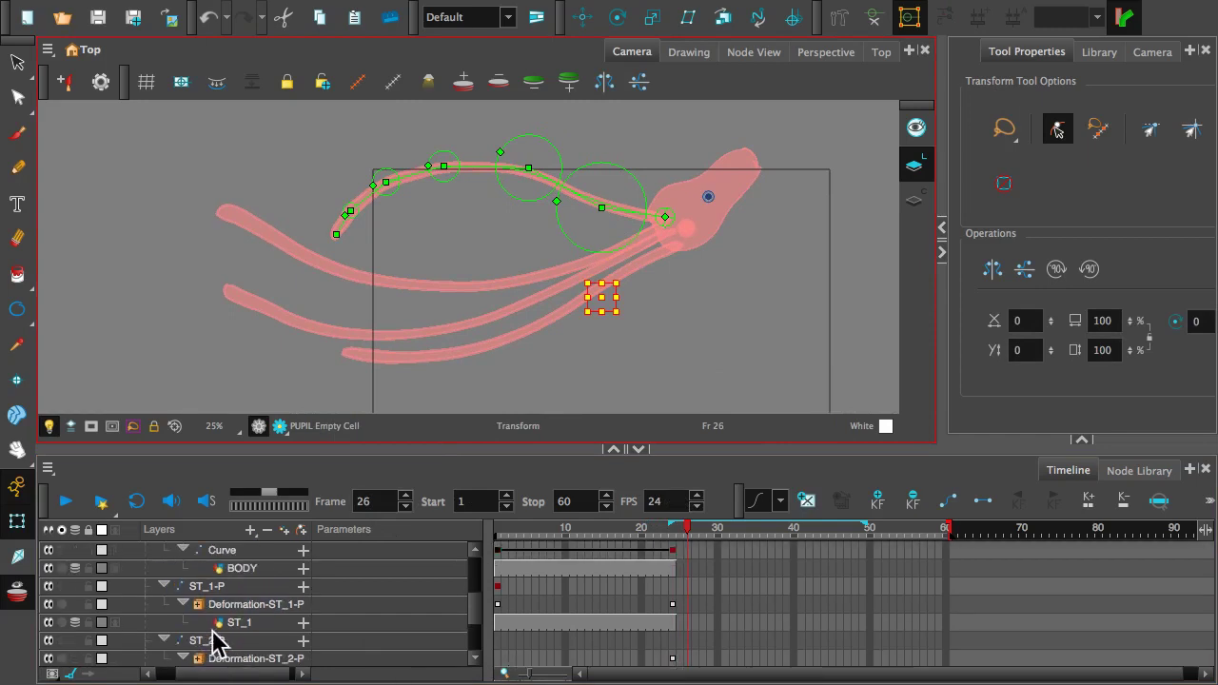
pyautogui.click(209, 619)
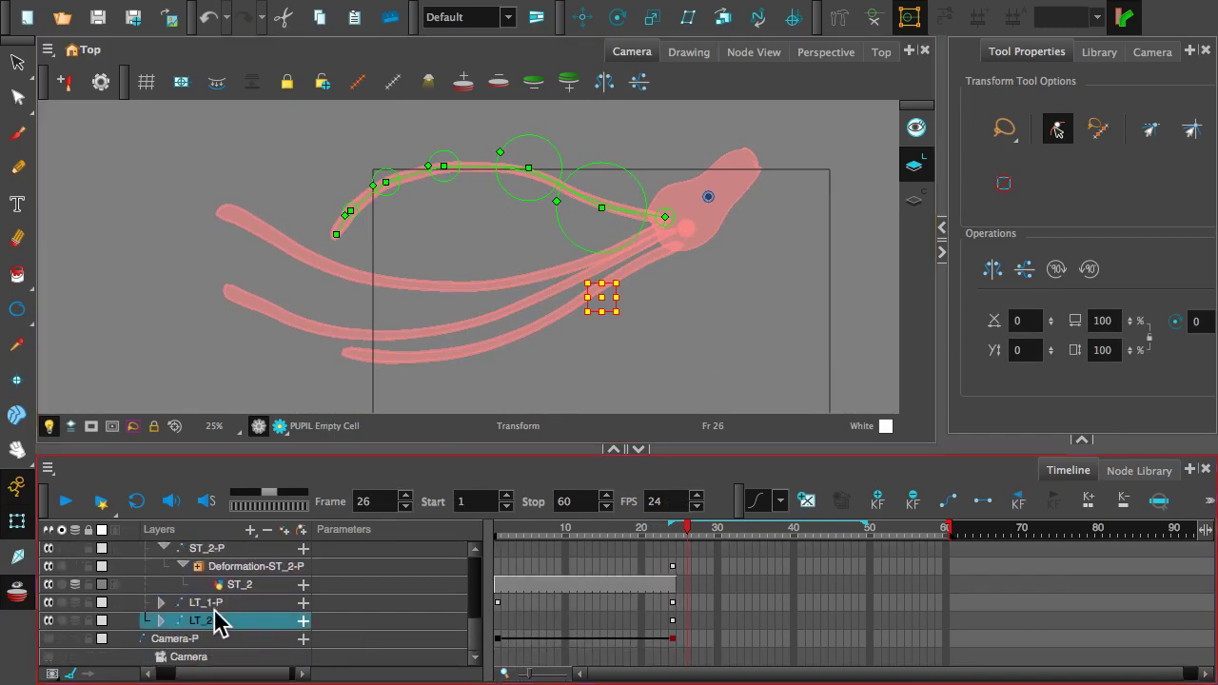
pyautogui.scroll(2, 217, 623)
pyautogui.click(214, 585)
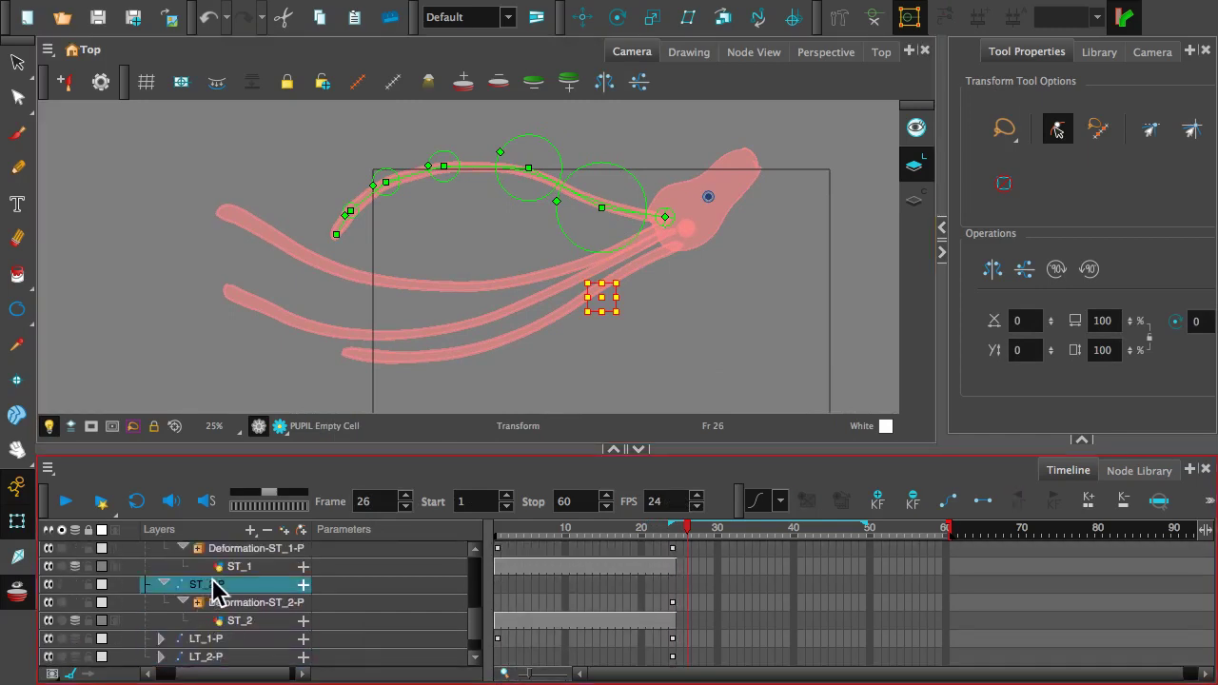
pyautogui.click(875, 16)
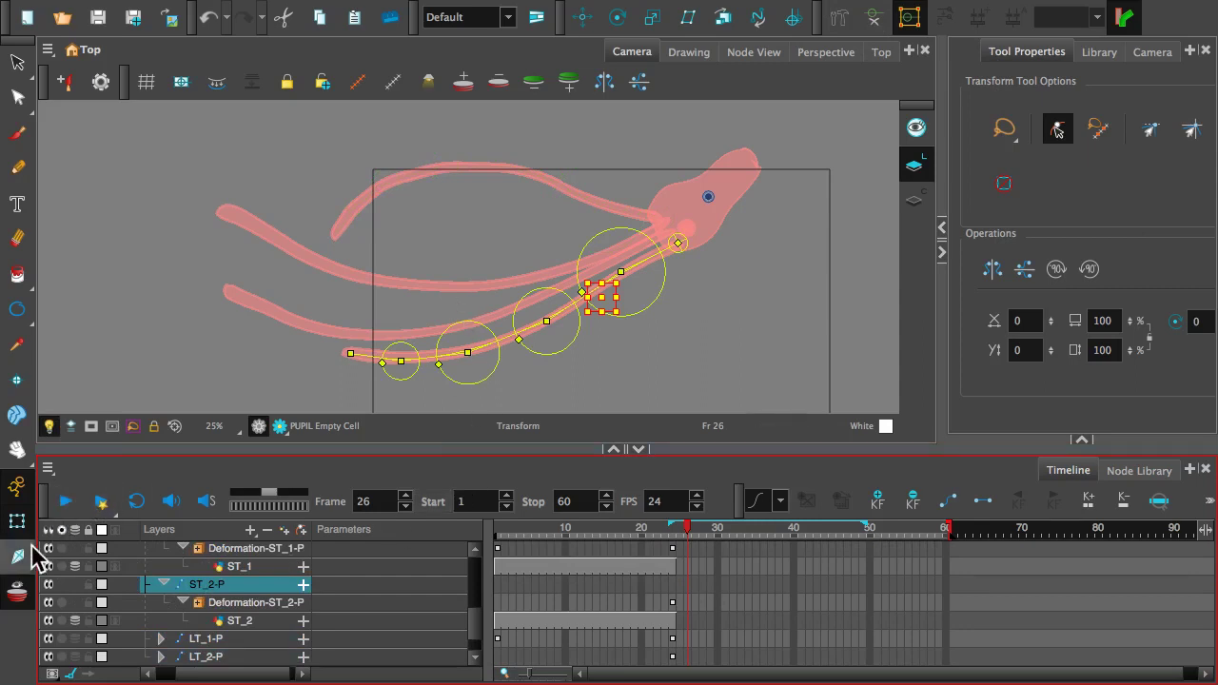
pyautogui.click(499, 591)
pyautogui.scroll(-2, 434, 315)
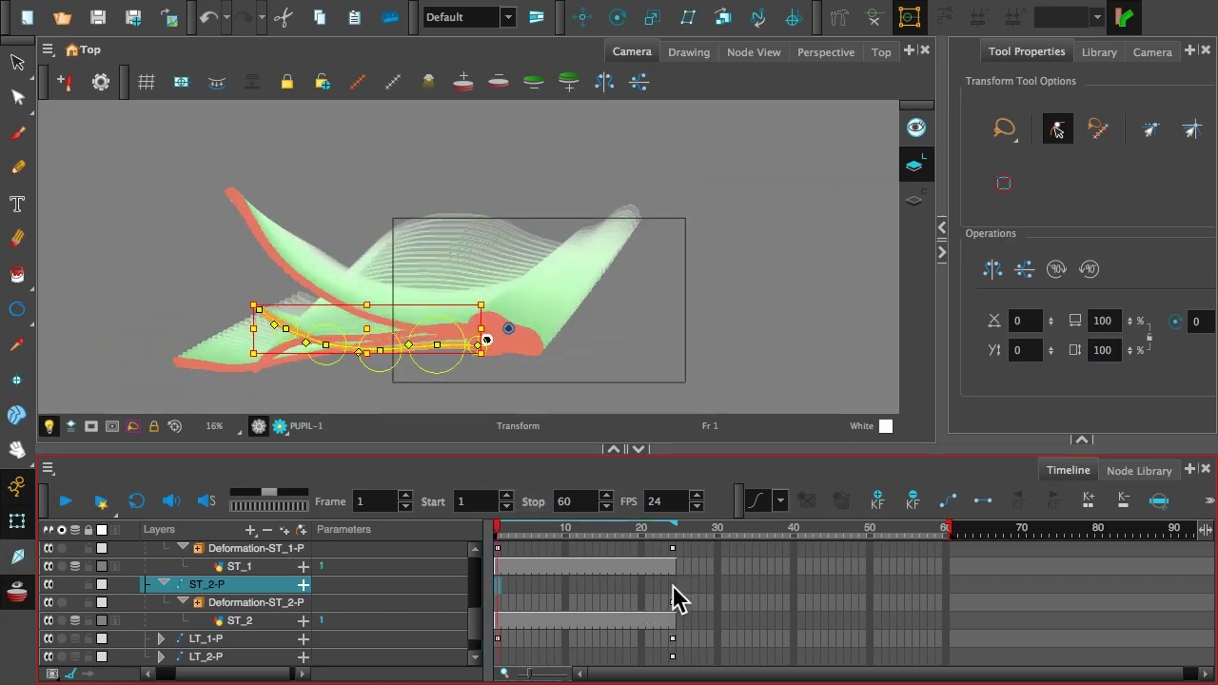
pyautogui.click(672, 584)
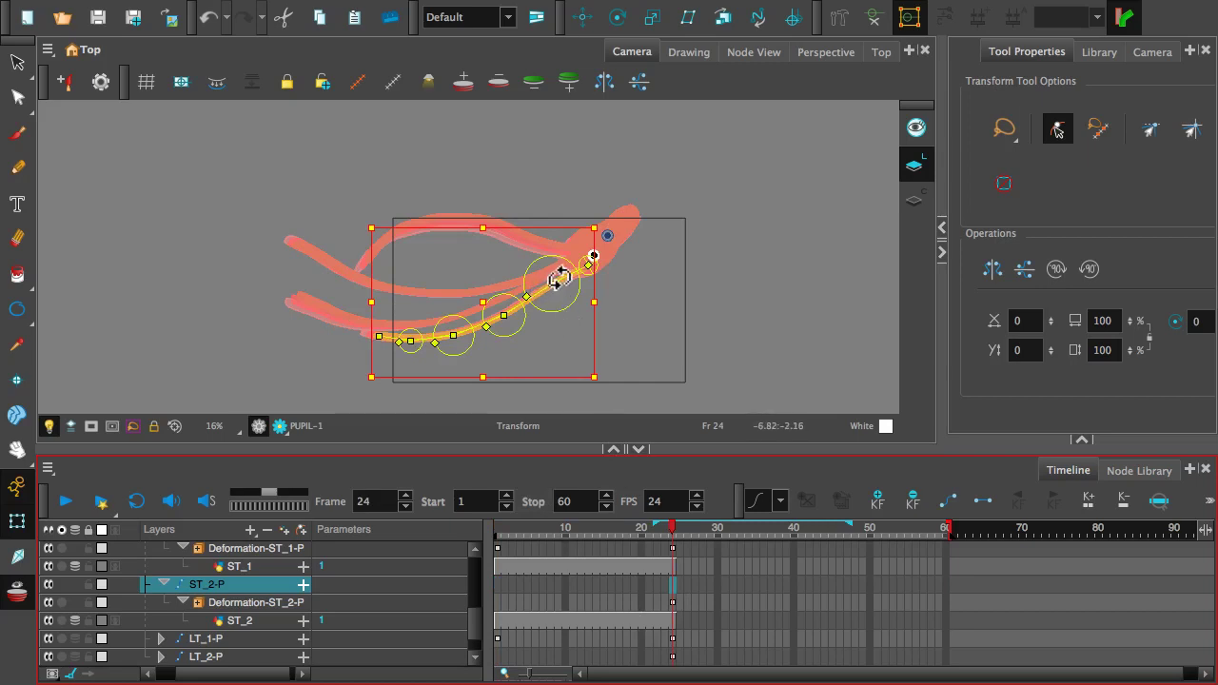
# - Swing the ST_2 tentacle down from the head at frame 24 and bend its bones into a hook with the tip curving backward
pyautogui.moveTo(559, 277); pyautogui.dragTo(594, 261)
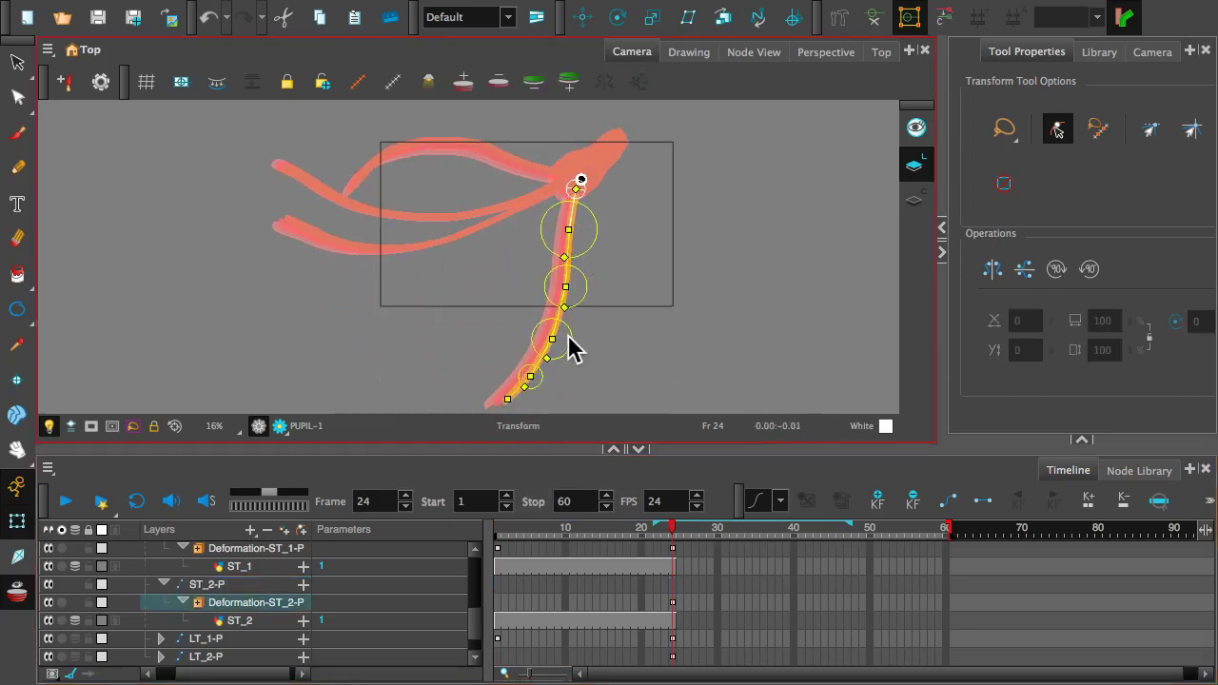
pyautogui.moveTo(558, 316); pyautogui.dragTo(539, 337)
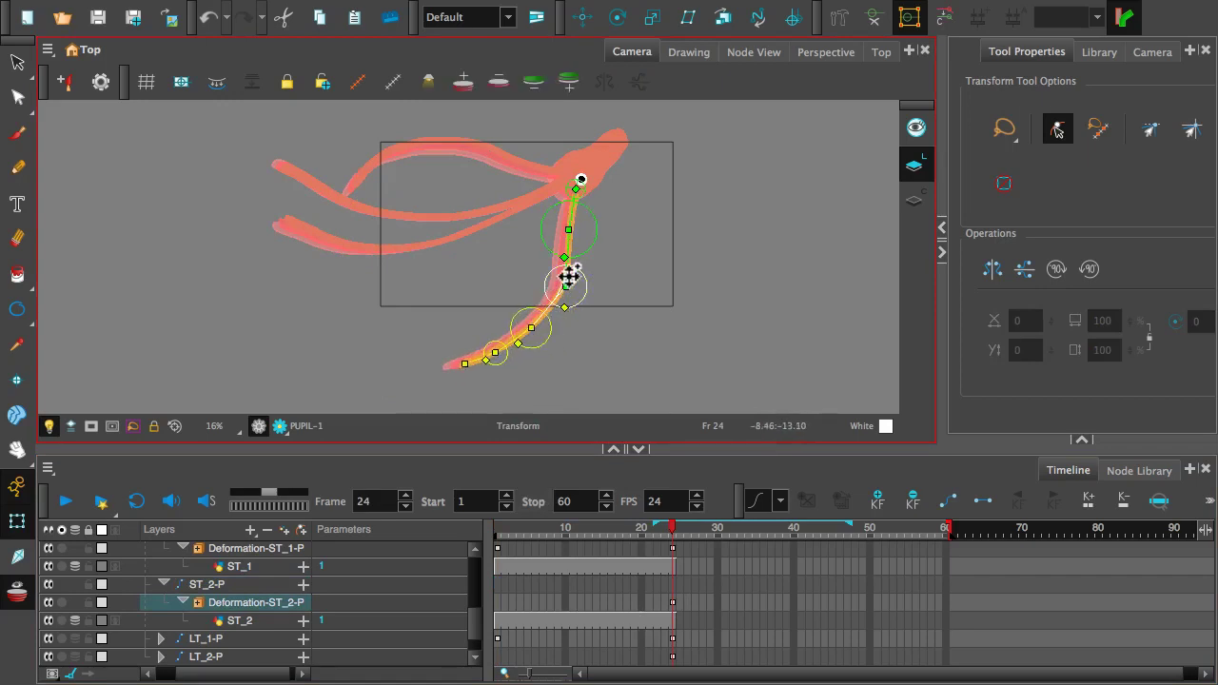
pyautogui.moveTo(566, 273); pyautogui.dragTo(546, 293)
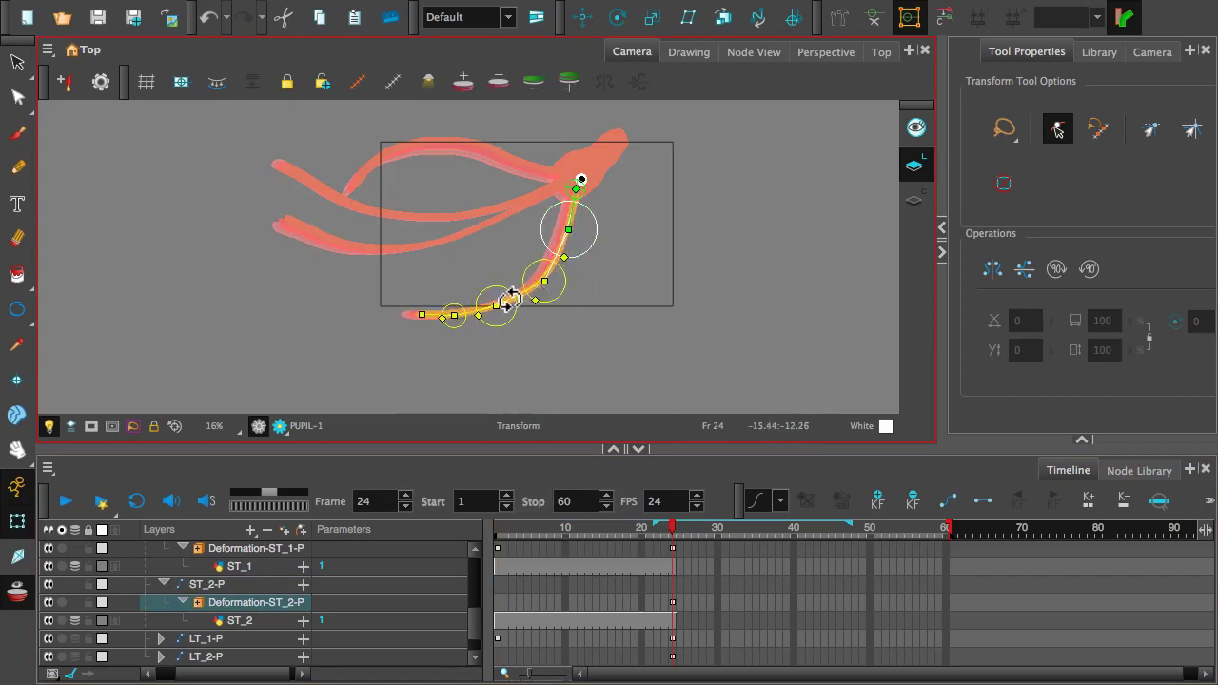
pyautogui.moveTo(475, 310)
pyautogui.mouseDown()
pyautogui.moveTo(462, 308)
pyautogui.moveTo(468, 317)
pyautogui.mouseUp()
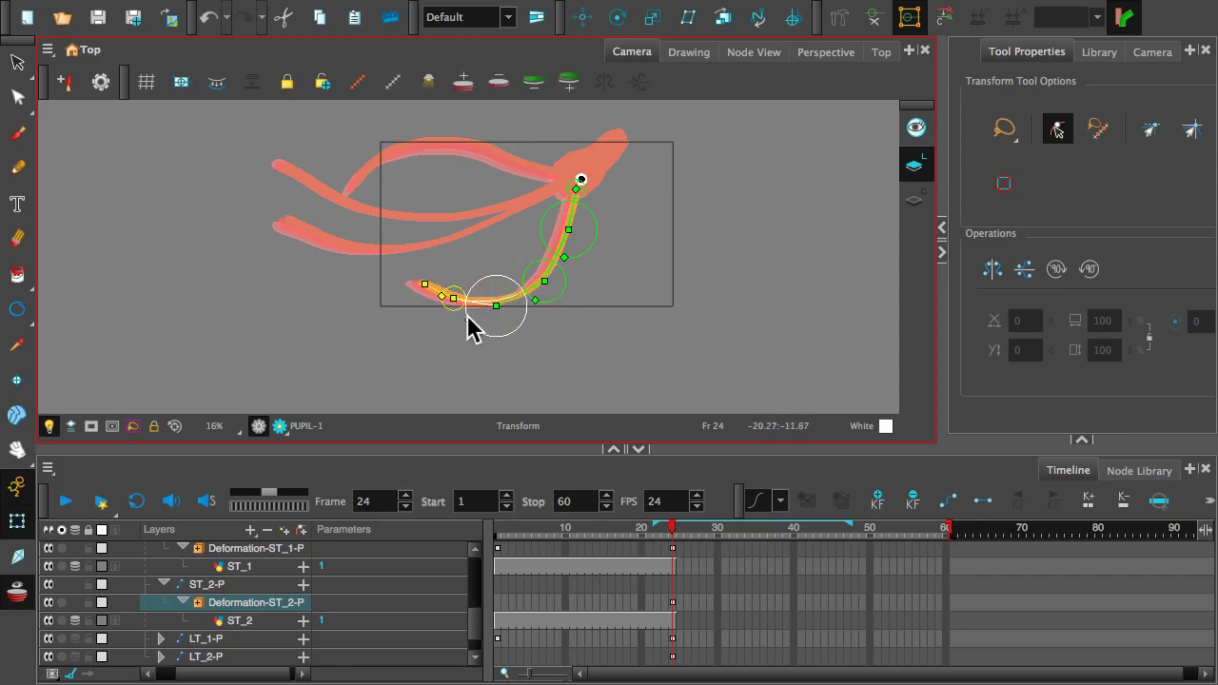
pyautogui.click(431, 282)
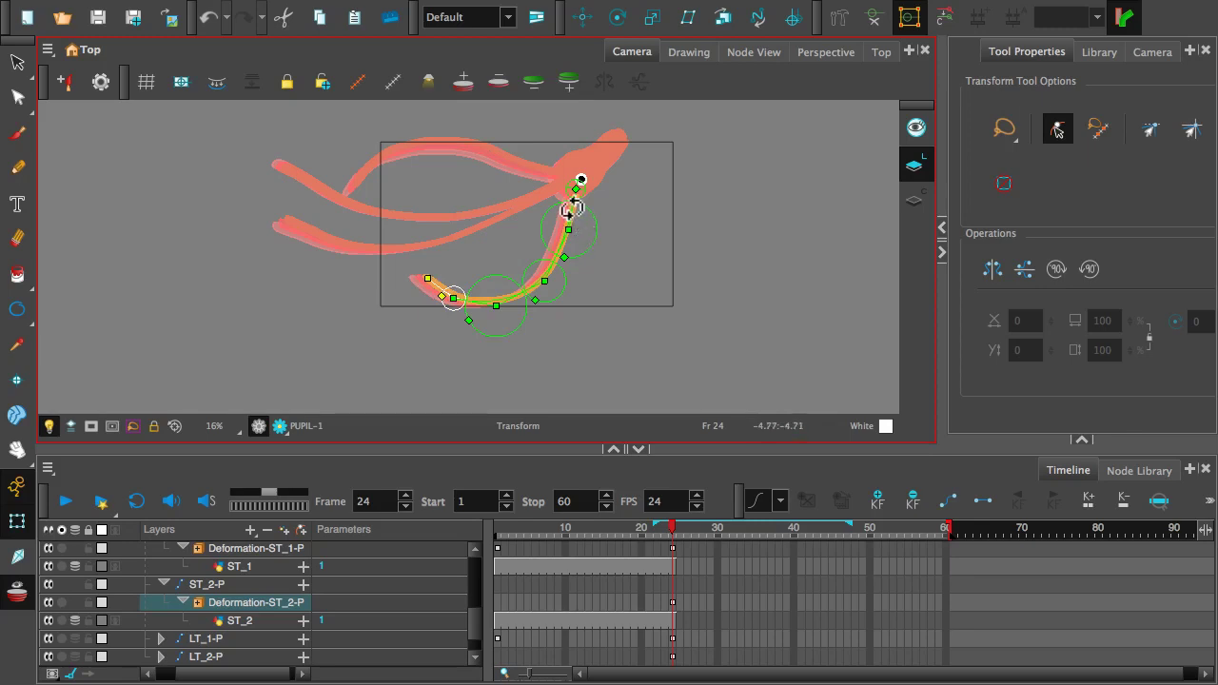
pyautogui.moveTo(572, 208); pyautogui.dragTo(581, 222)
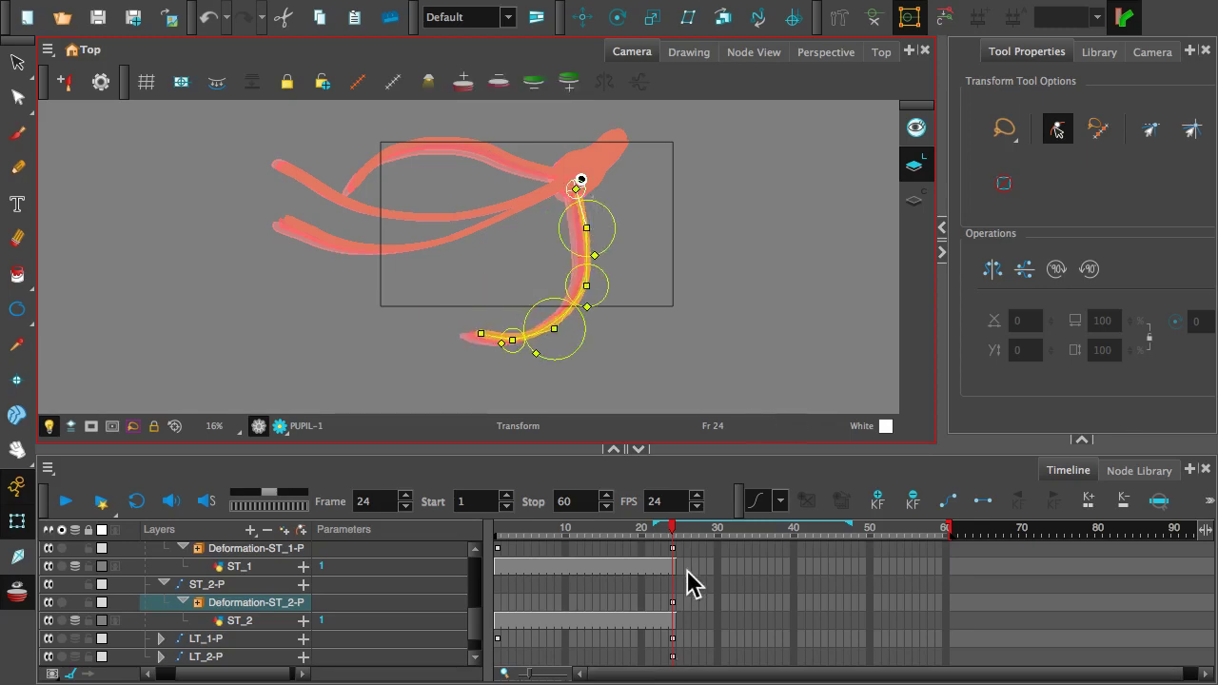
# - Shorten the onion skin range around frame 24 and add an ST_2-P keyframe at that frame
pyautogui.click(672, 536)
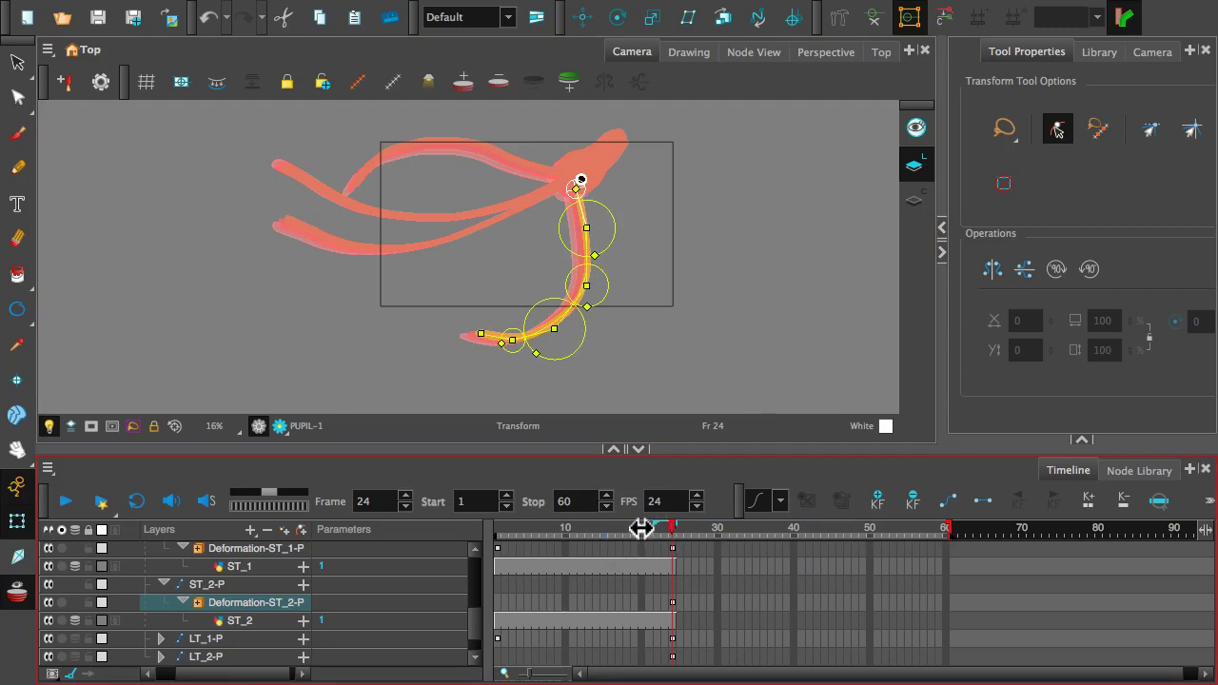
pyautogui.moveTo(672, 536)
pyautogui.mouseDown()
pyautogui.moveTo(492, 555)
pyautogui.moveTo(529, 576)
pyautogui.moveTo(429, 584)
pyautogui.moveTo(694, 563)
pyautogui.moveTo(673, 566)
pyautogui.mouseUp()
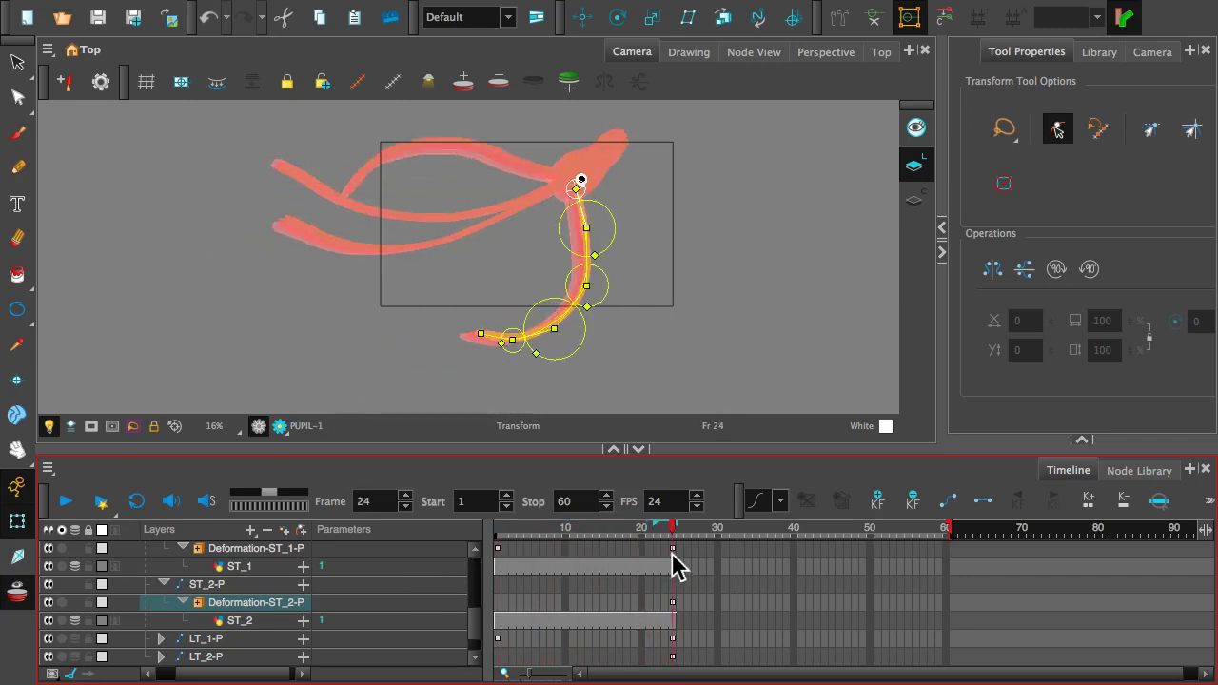
pyautogui.click(672, 582)
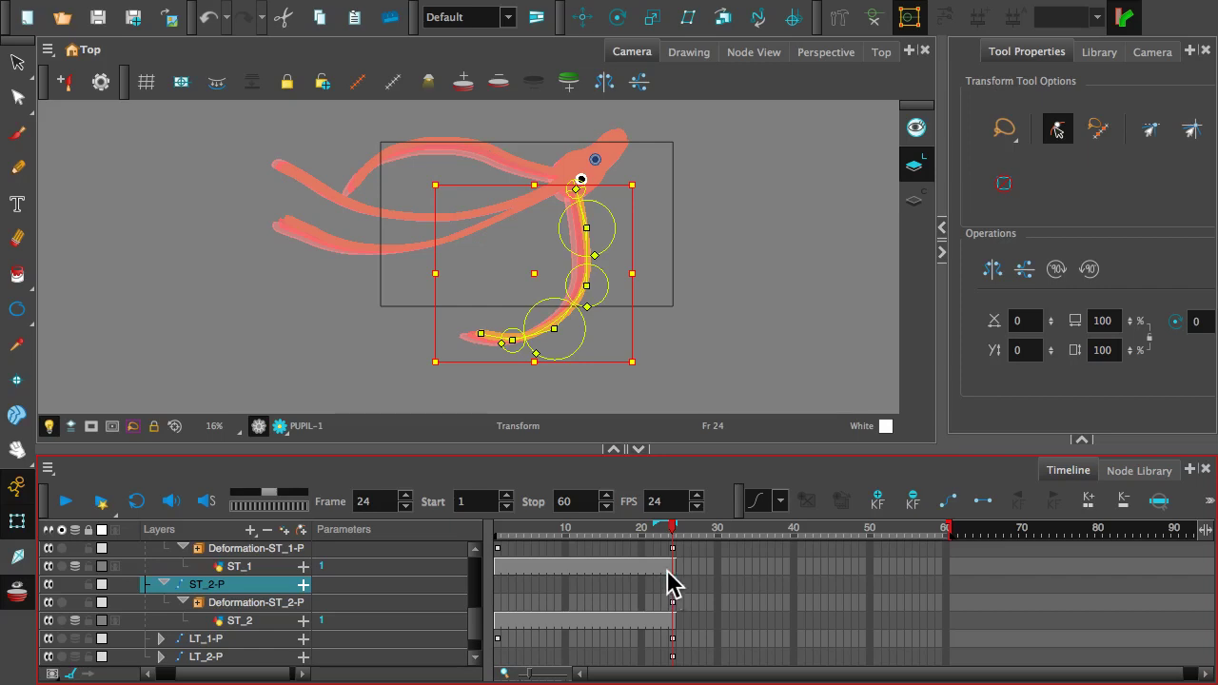
# - Straighten the ST_2 tentacle behind the head at frame 1, extend the onion skin over the following frames and scrub to frame 15
pyautogui.moveTo(672, 539); pyautogui.dragTo(492, 577)
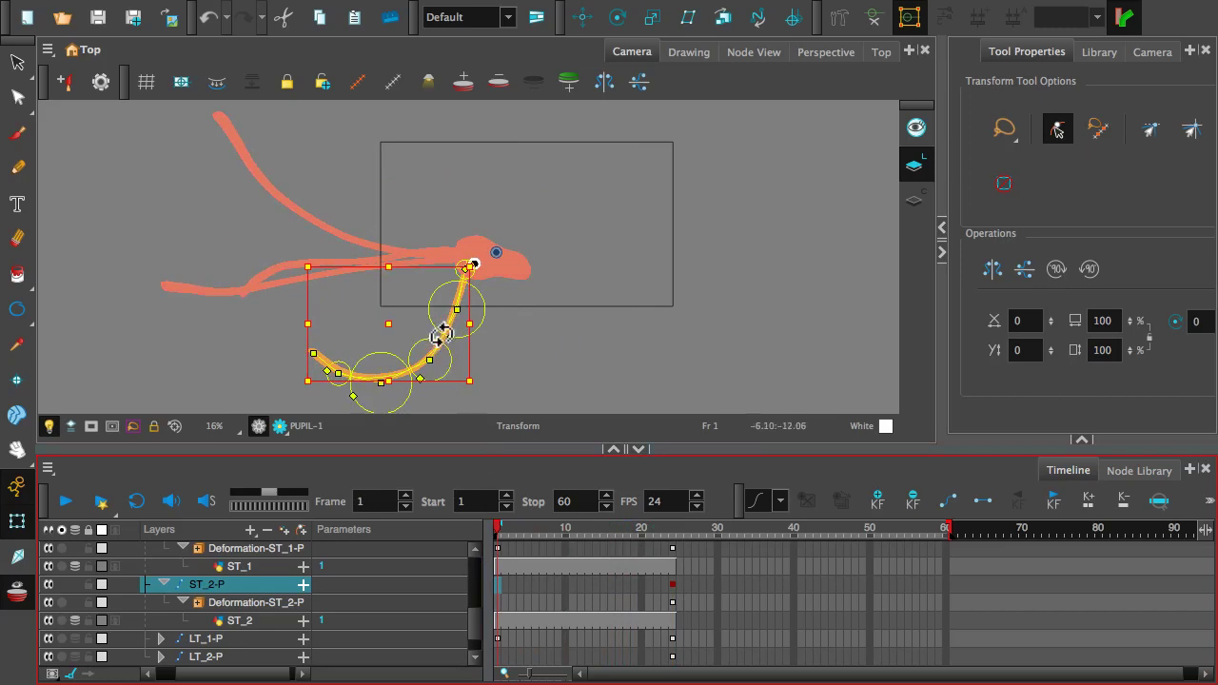
pyautogui.moveTo(457, 296); pyautogui.dragTo(383, 296)
pyautogui.moveTo(340, 252); pyautogui.dragTo(253, 273)
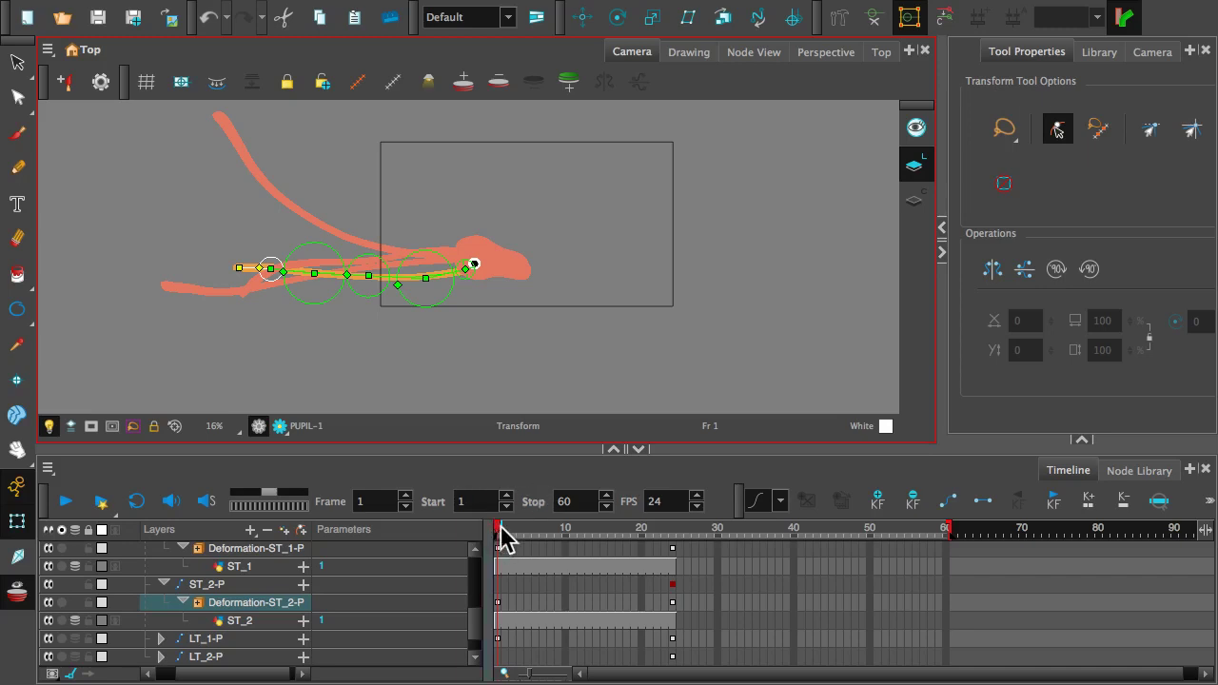
pyautogui.moveTo(497, 526)
pyautogui.mouseDown()
pyautogui.moveTo(602, 523)
pyautogui.moveTo(558, 540)
pyautogui.moveTo(622, 526)
pyautogui.mouseUp()
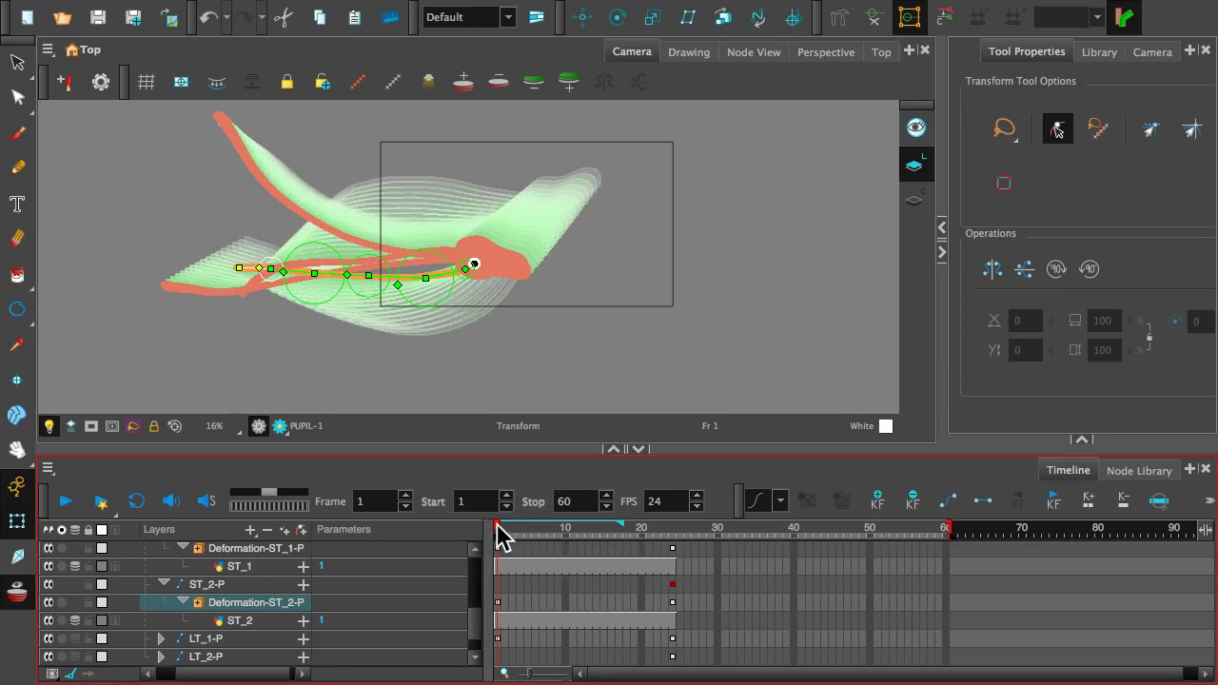
pyautogui.moveTo(502, 537)
pyautogui.mouseDown()
pyautogui.moveTo(638, 511)
pyautogui.moveTo(672, 489)
pyautogui.moveTo(498, 562)
pyautogui.moveTo(585, 568)
pyautogui.moveTo(685, 530)
pyautogui.moveTo(486, 593)
pyautogui.moveTo(626, 535)
pyautogui.moveTo(605, 543)
pyautogui.mouseUp()
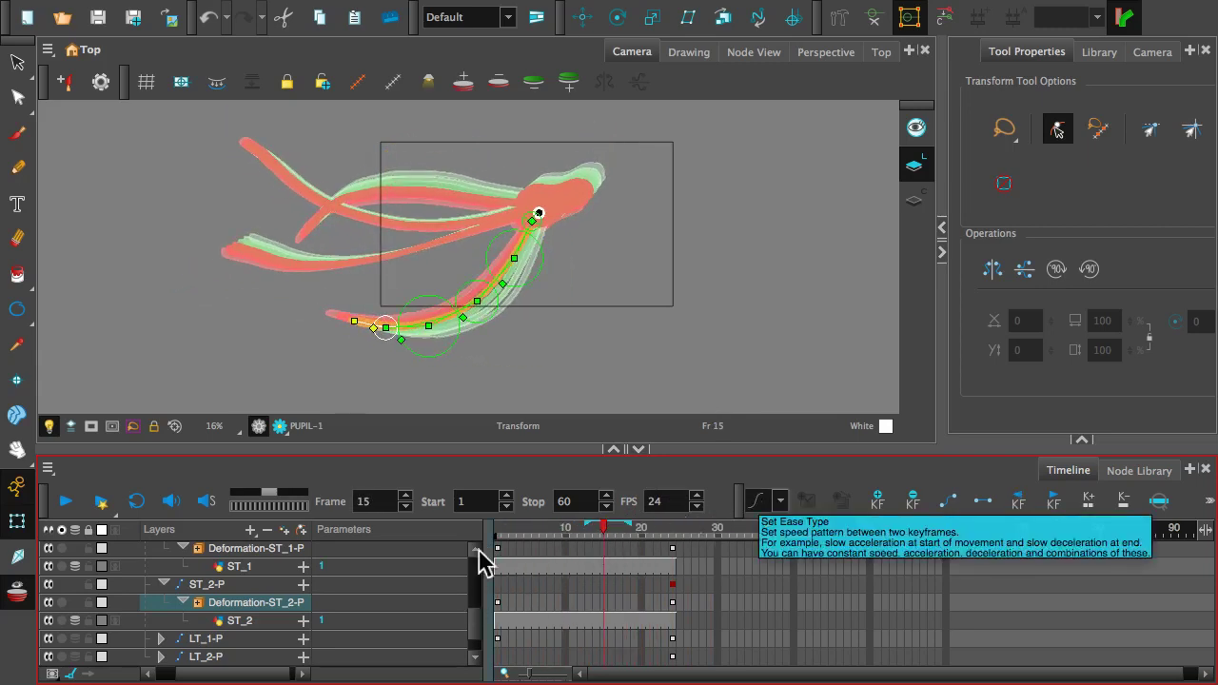
# - Enable the Camera and Camera-P layers, and scrub the squid's motion back to frame 1
pyautogui.scroll(-1, 252, 645)
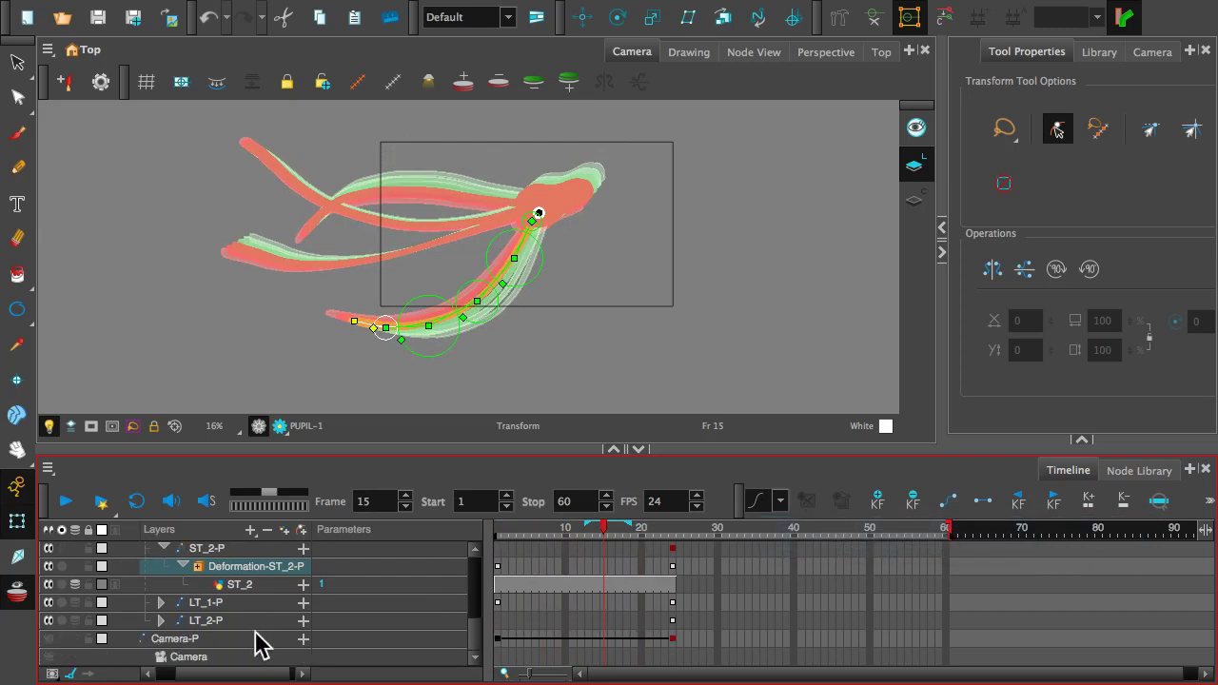
pyautogui.click(51, 656)
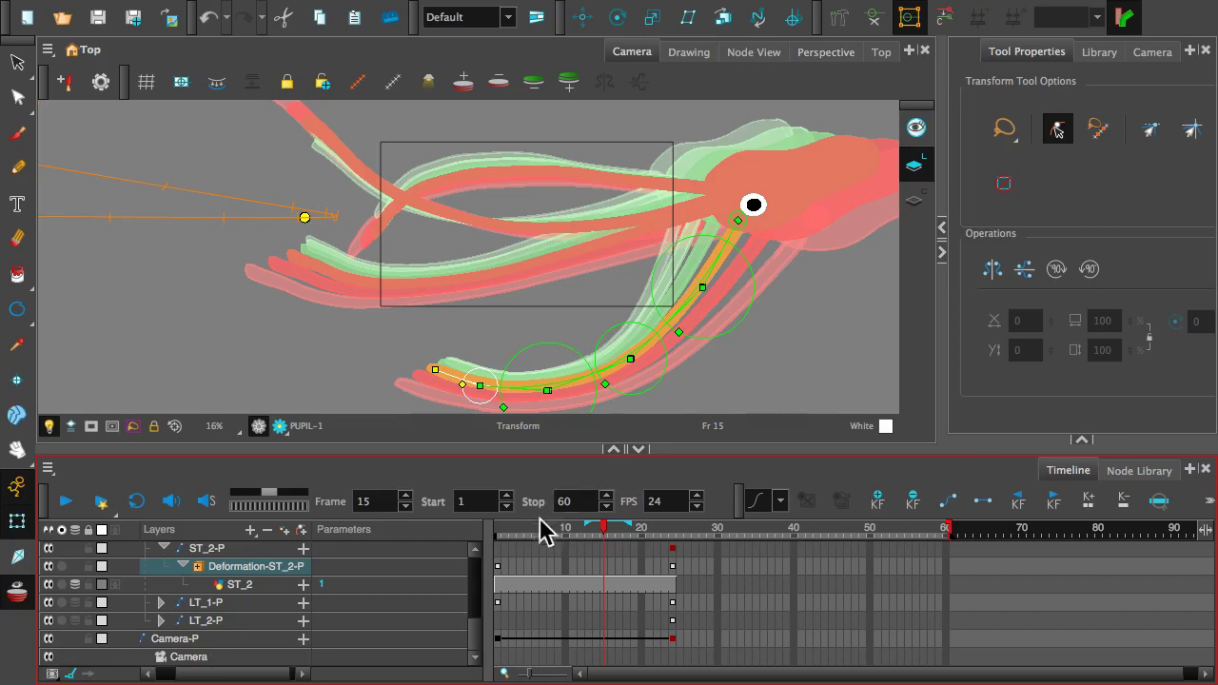
pyautogui.moveTo(609, 534); pyautogui.dragTo(447, 568)
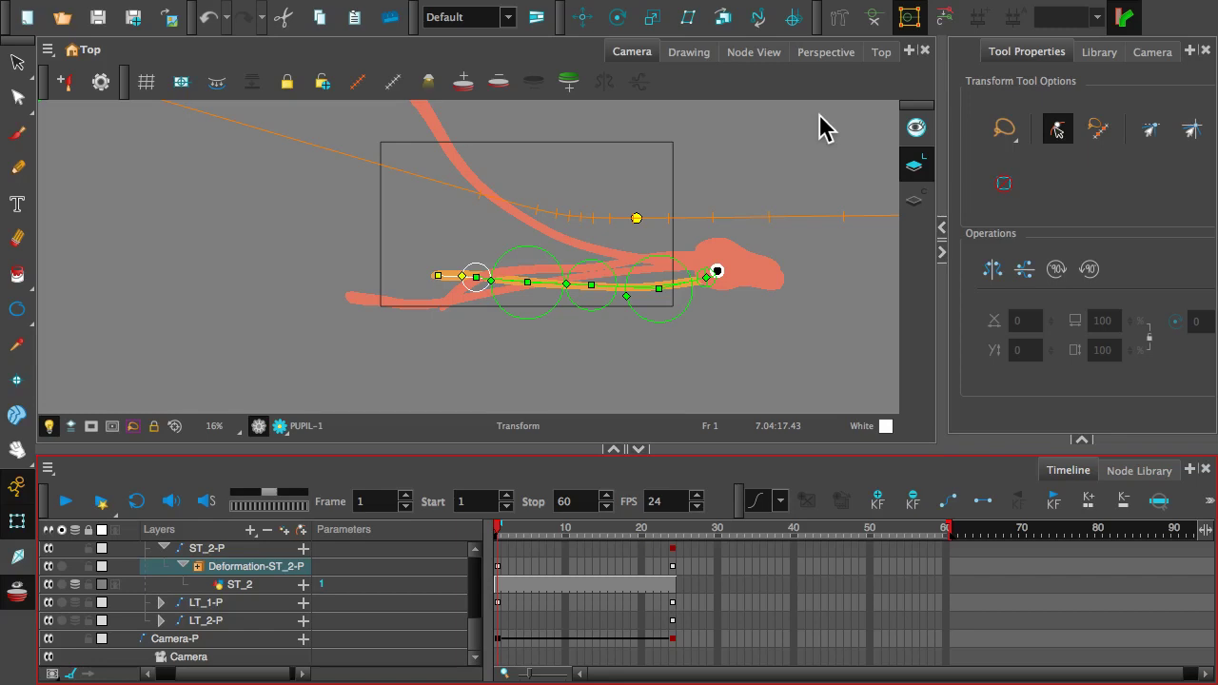
# - Open the Node View with slightly more room for the lower panel, and show the Deformation category in the Node Library
pyautogui.click(759, 52)
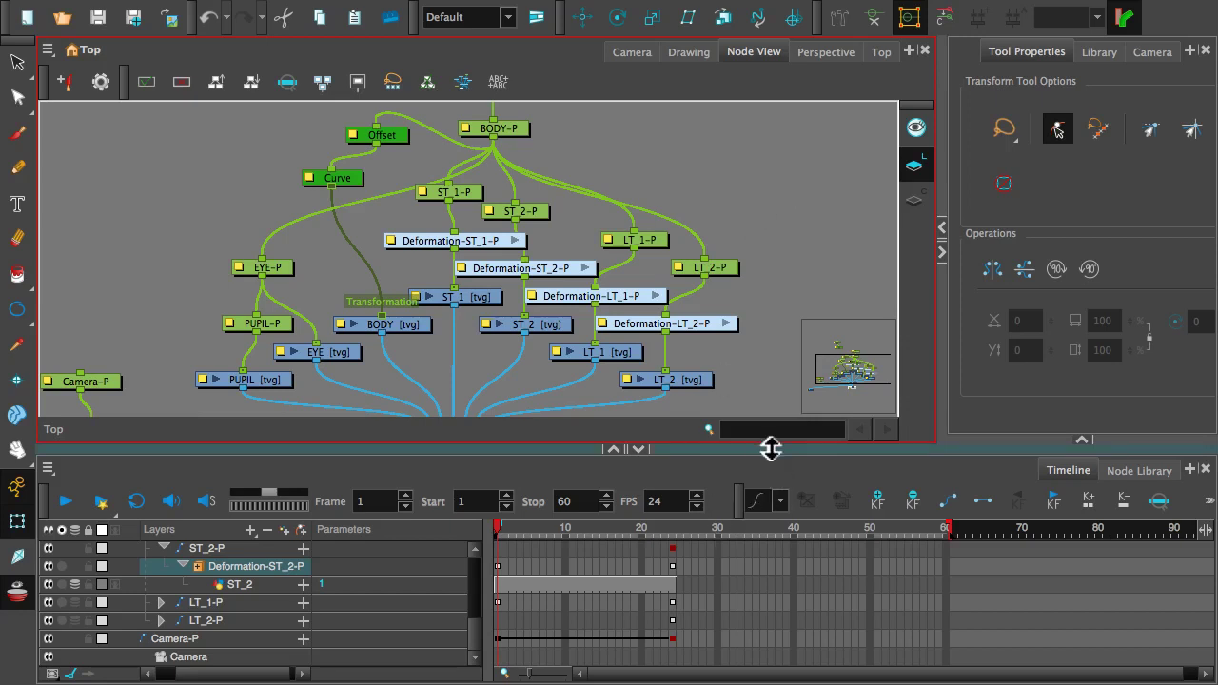
pyautogui.moveTo(770, 449); pyautogui.dragTo(781, 279)
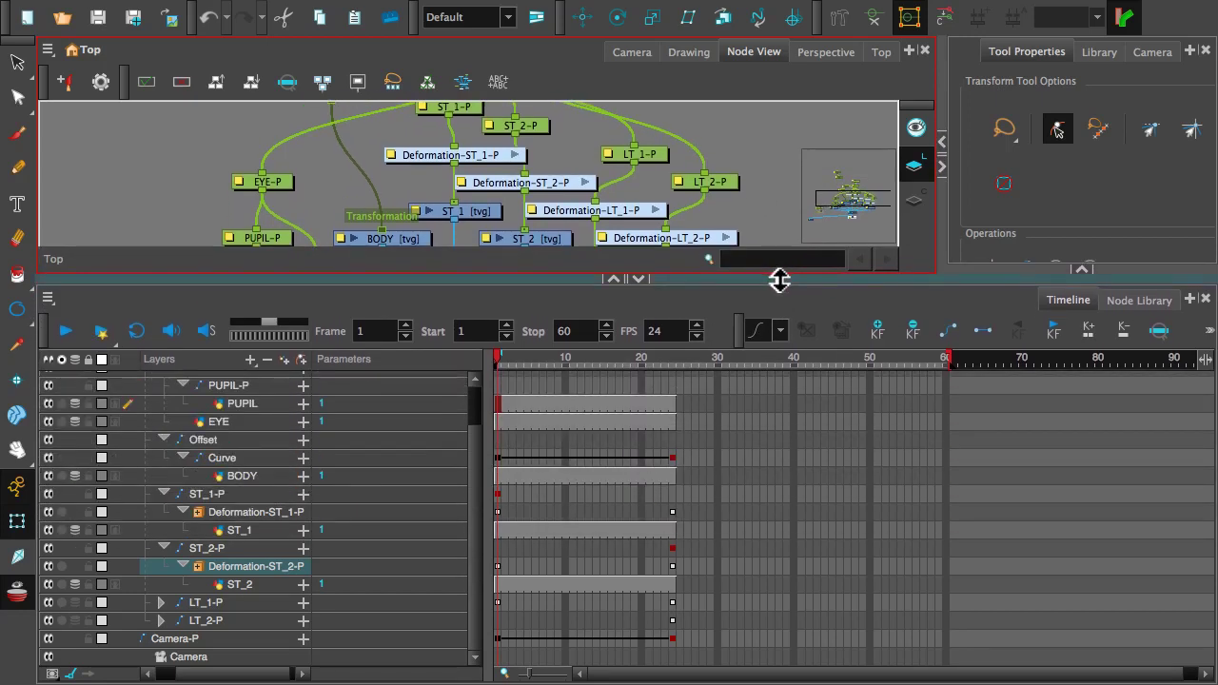
pyautogui.moveTo(884, 275); pyautogui.dragTo(884, 418)
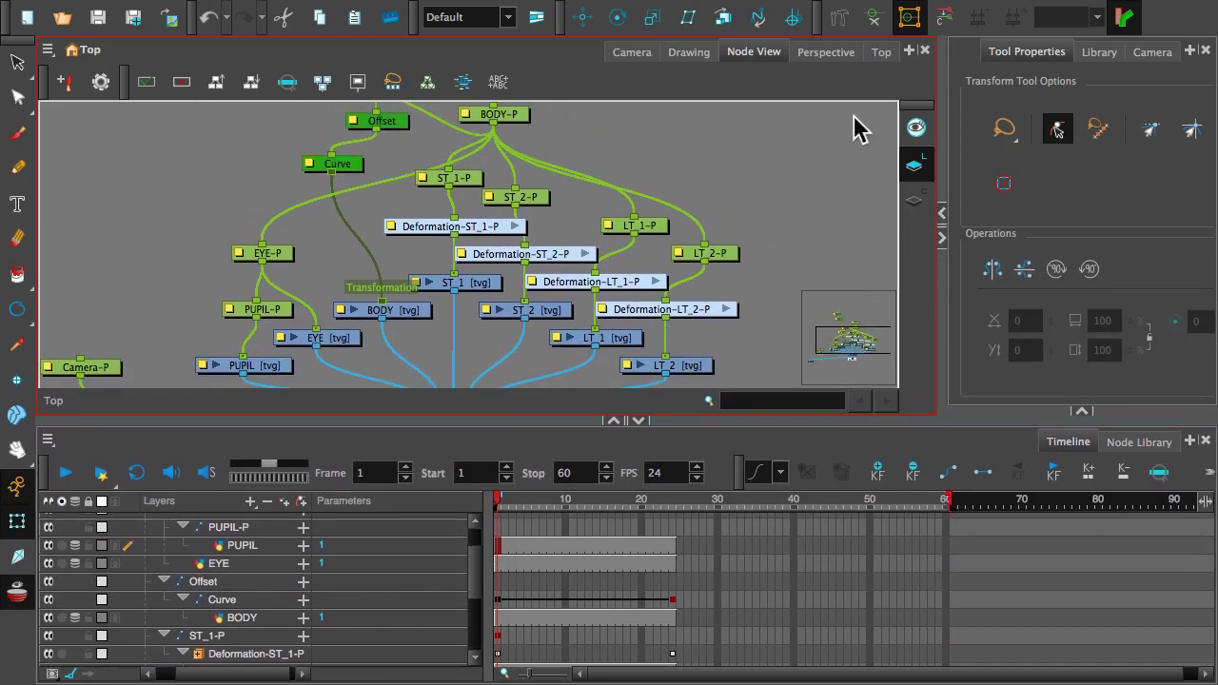
pyautogui.click(1142, 443)
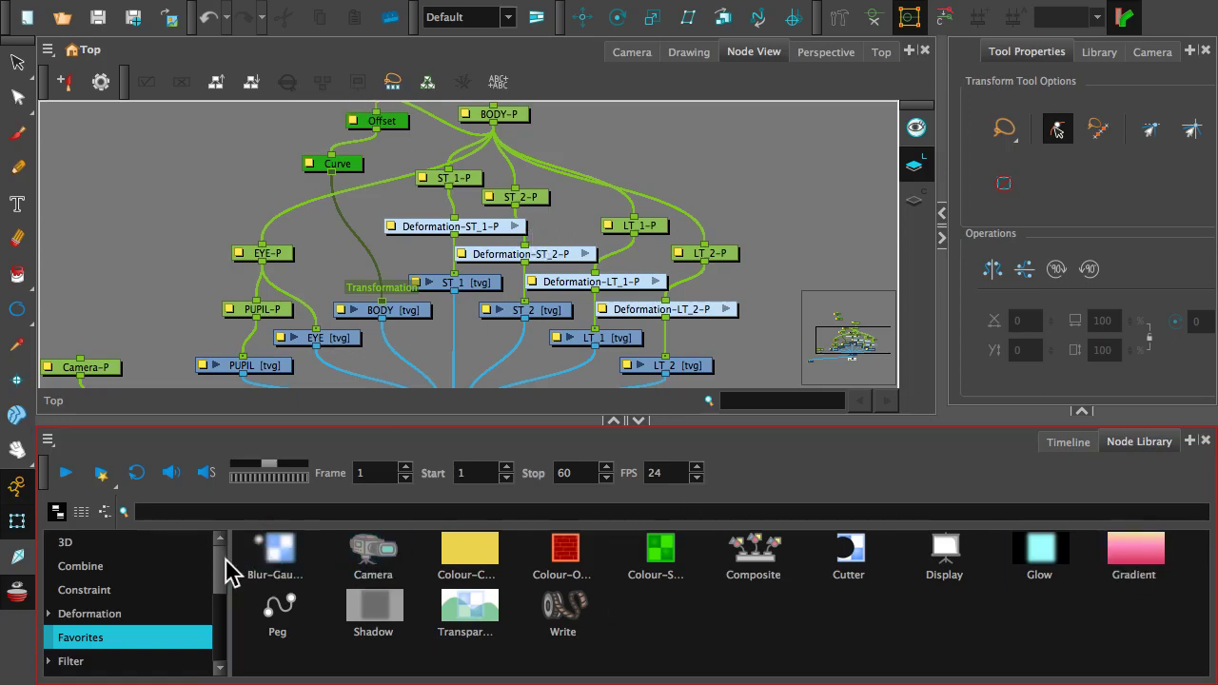
pyautogui.moveTo(226, 574)
pyautogui.mouseDown()
pyautogui.moveTo(223, 644)
pyautogui.moveTo(219, 576)
pyautogui.mouseUp()
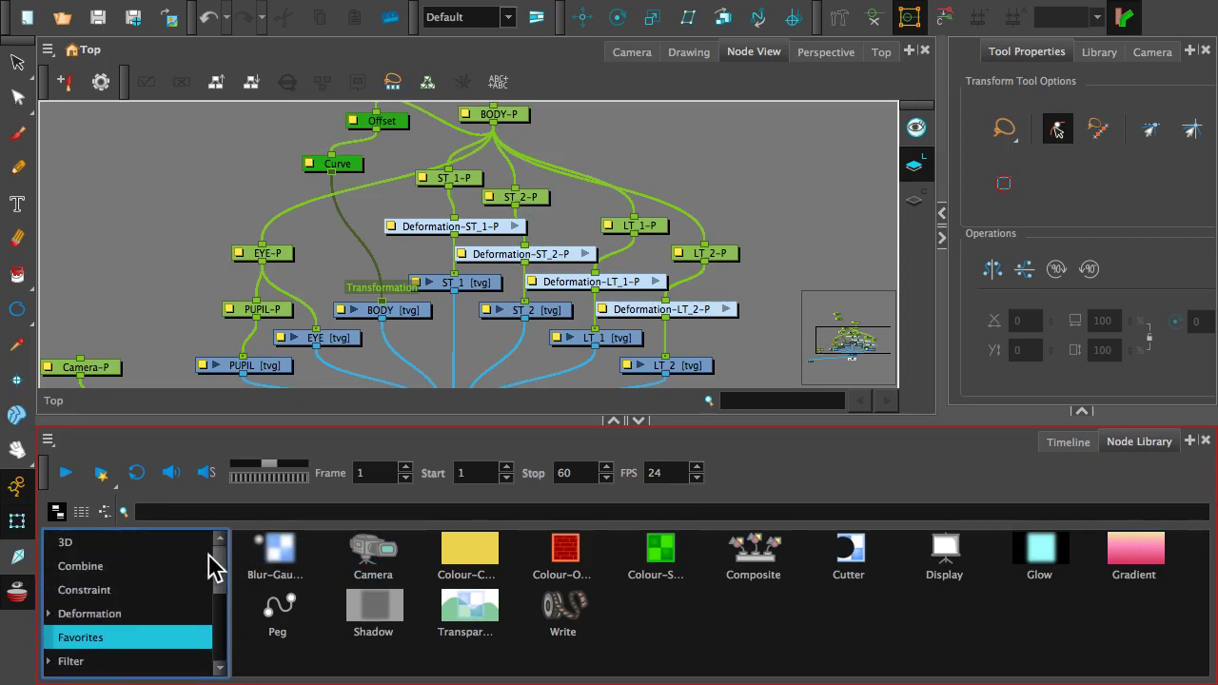
pyautogui.click(94, 614)
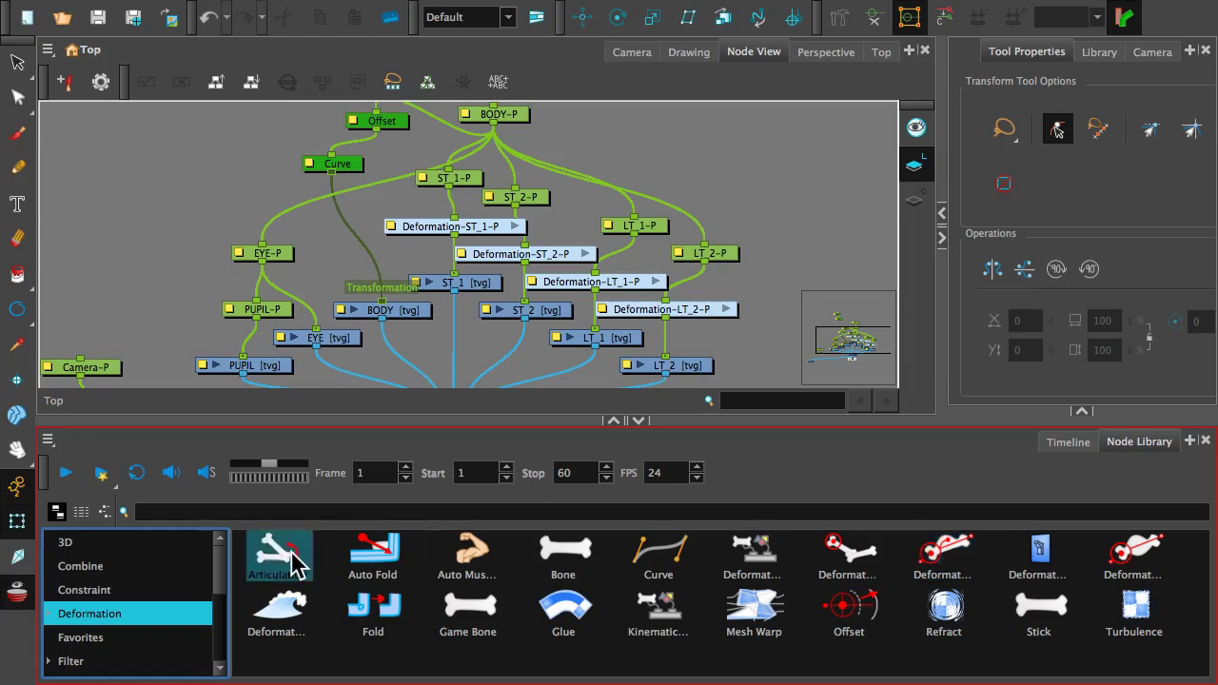
# - Examine the bone node chain inside the Deformation-ST_1-P group, from the first bone down to Multi-Port-Out
pyautogui.click(513, 227)
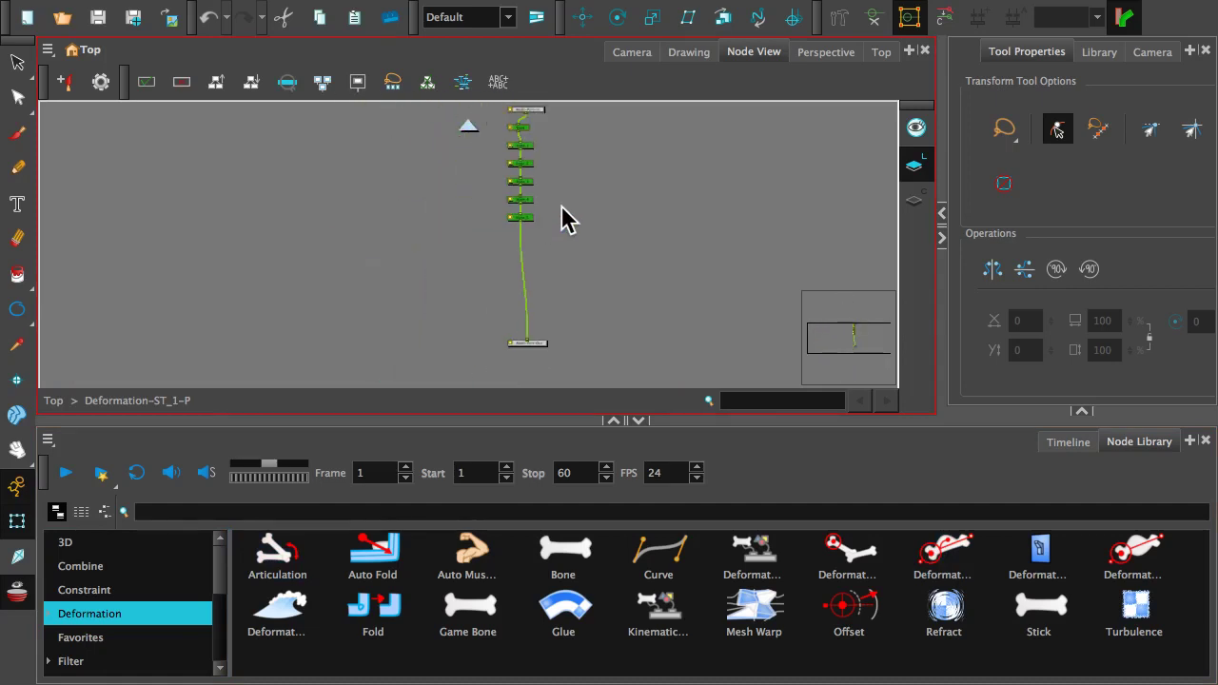
pyautogui.scroll(1, 561, 208)
pyautogui.moveTo(561, 170)
pyautogui.mouseDown()
pyautogui.moveTo(580, 237)
pyautogui.moveTo(571, 314)
pyautogui.moveTo(580, 280)
pyautogui.moveTo(554, 244)
pyautogui.moveTo(561, 223)
pyautogui.mouseUp()
pyautogui.scroll(4, 574, 248)
pyautogui.moveTo(570, 327); pyautogui.dragTo(559, 222)
pyautogui.moveTo(572, 285)
pyautogui.mouseDown()
pyautogui.moveTo(527, 184)
pyautogui.moveTo(598, 334)
pyautogui.moveTo(602, 412)
pyautogui.mouseUp()
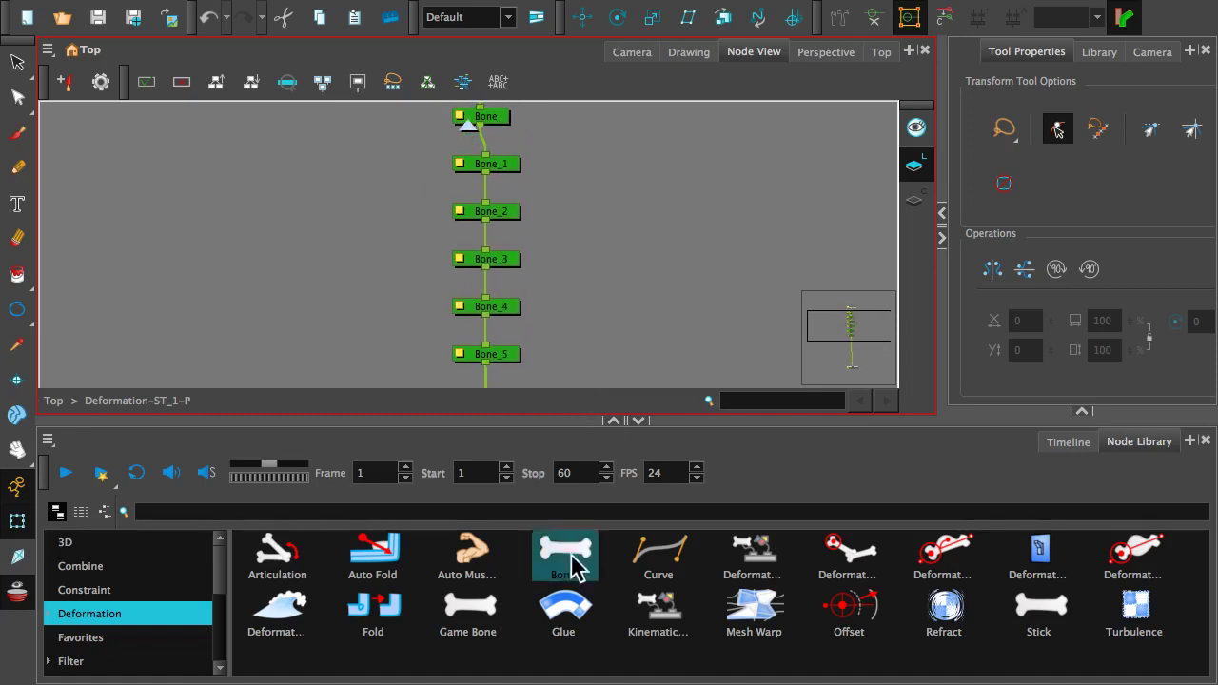
pyautogui.moveTo(604, 223)
pyautogui.mouseDown()
pyautogui.moveTo(615, 326)
pyautogui.moveTo(603, 142)
pyautogui.mouseUp()
pyautogui.moveTo(603, 277); pyautogui.dragTo(612, 99)
pyautogui.moveTo(616, 318); pyautogui.dragTo(606, 245)
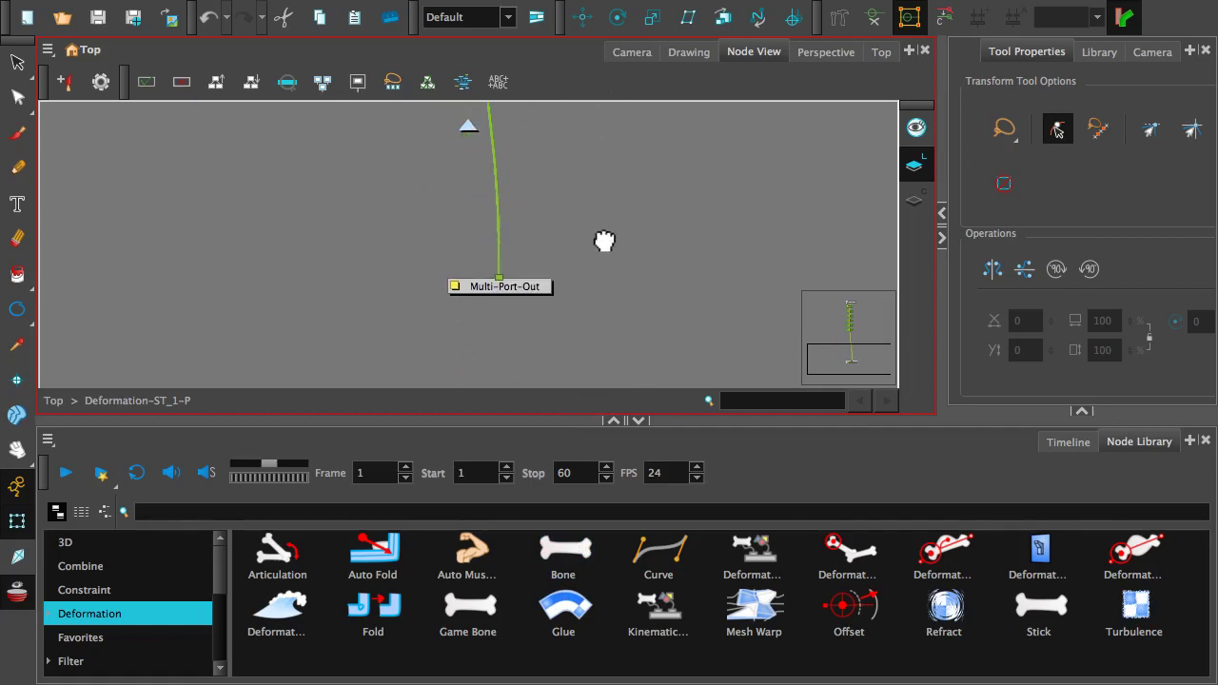
# - Return to the top node level and shift the Deformation-ST_1-P node slightly so it lines up below ST_1-P
pyautogui.click(468, 133)
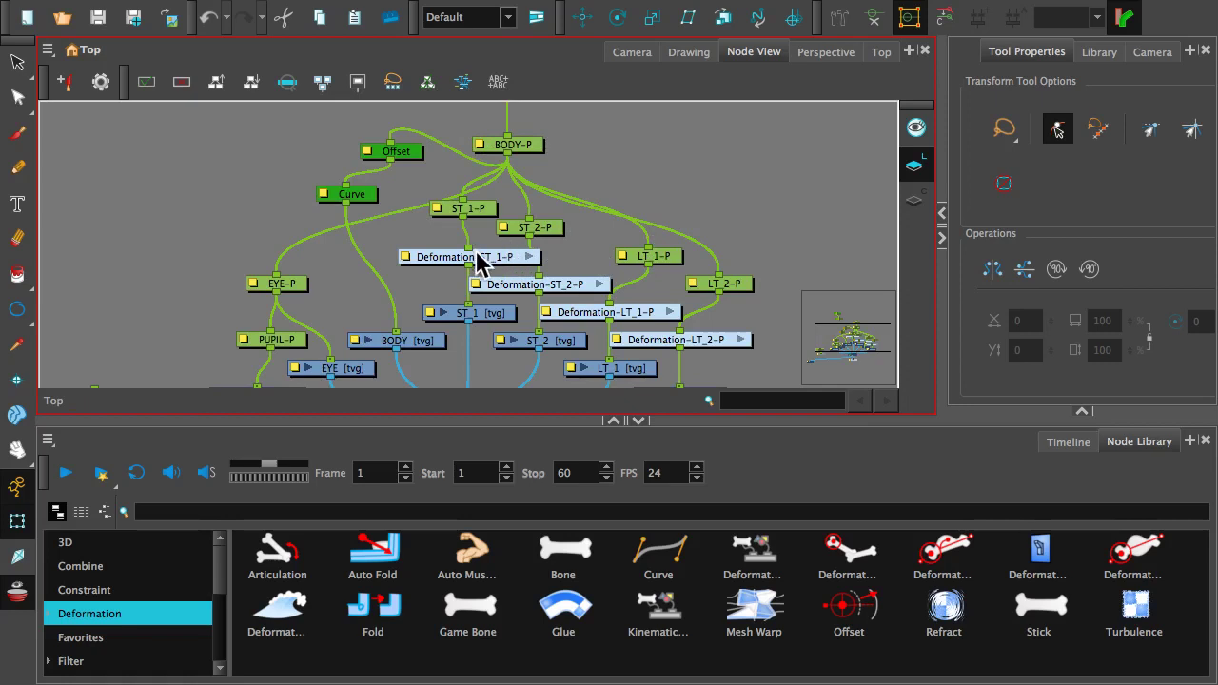
pyautogui.moveTo(483, 257); pyautogui.dragTo(475, 250)
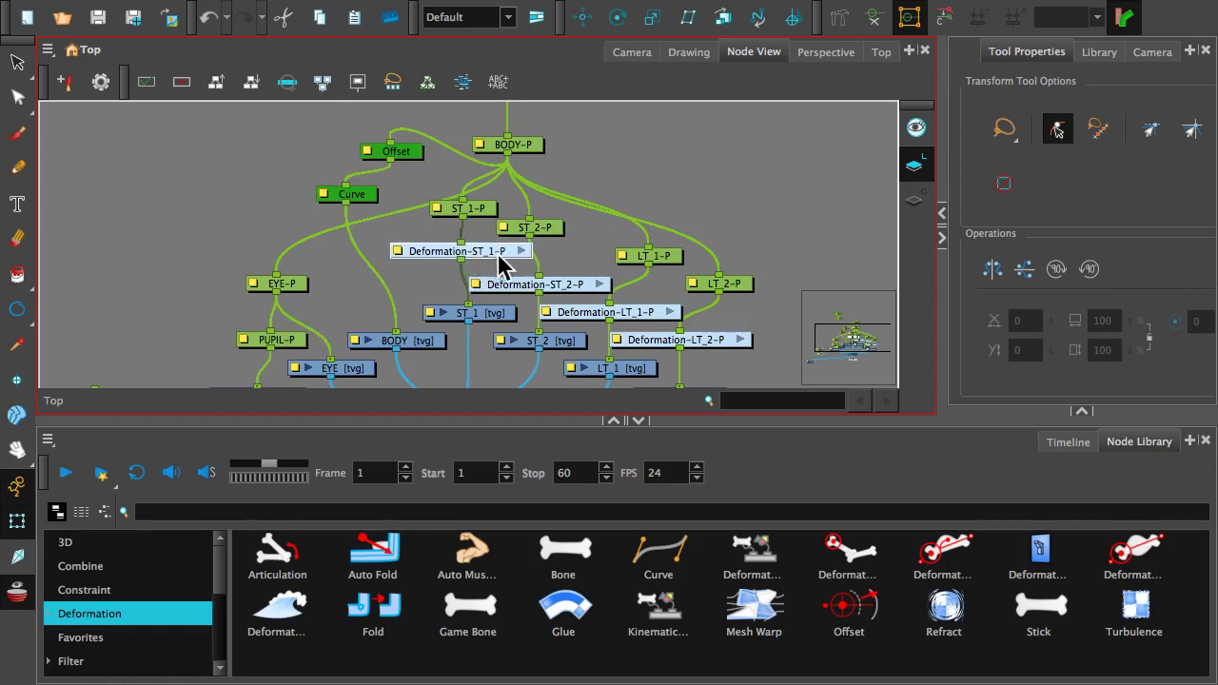
pyautogui.scroll(4, 499, 254)
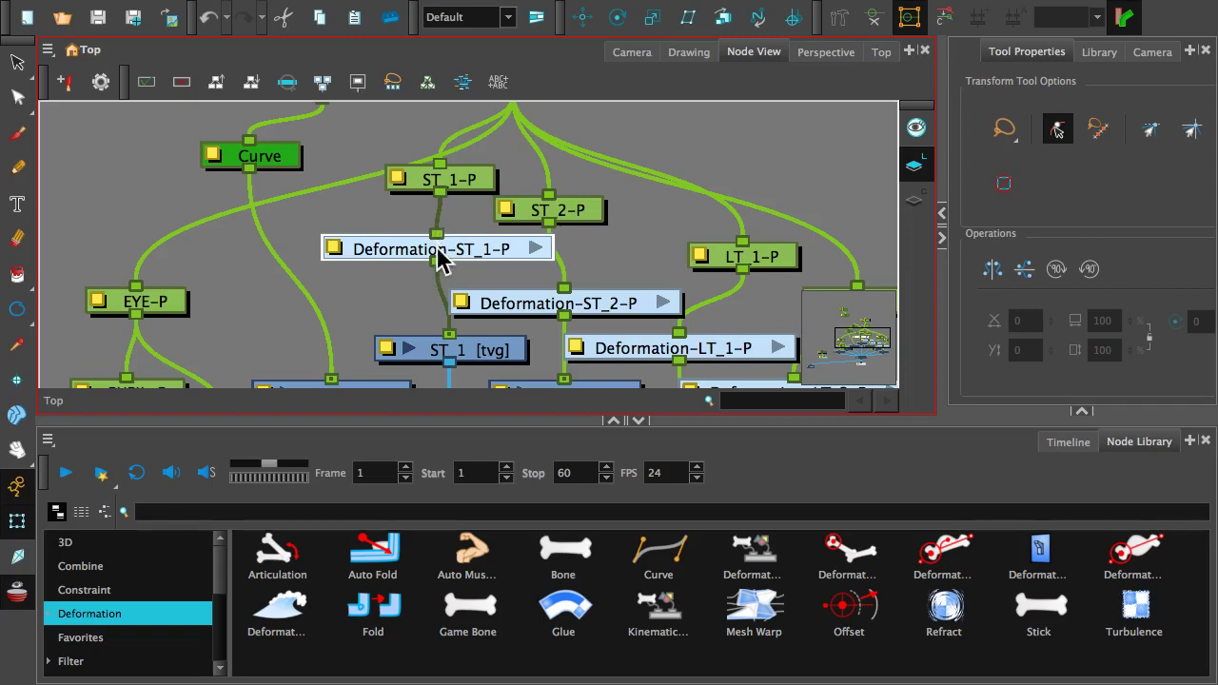
# - Insert a Curve deformation node between Bone_1 and Bone_2 inside the Deformation-ST_1-P group
pyautogui.click(537, 250)
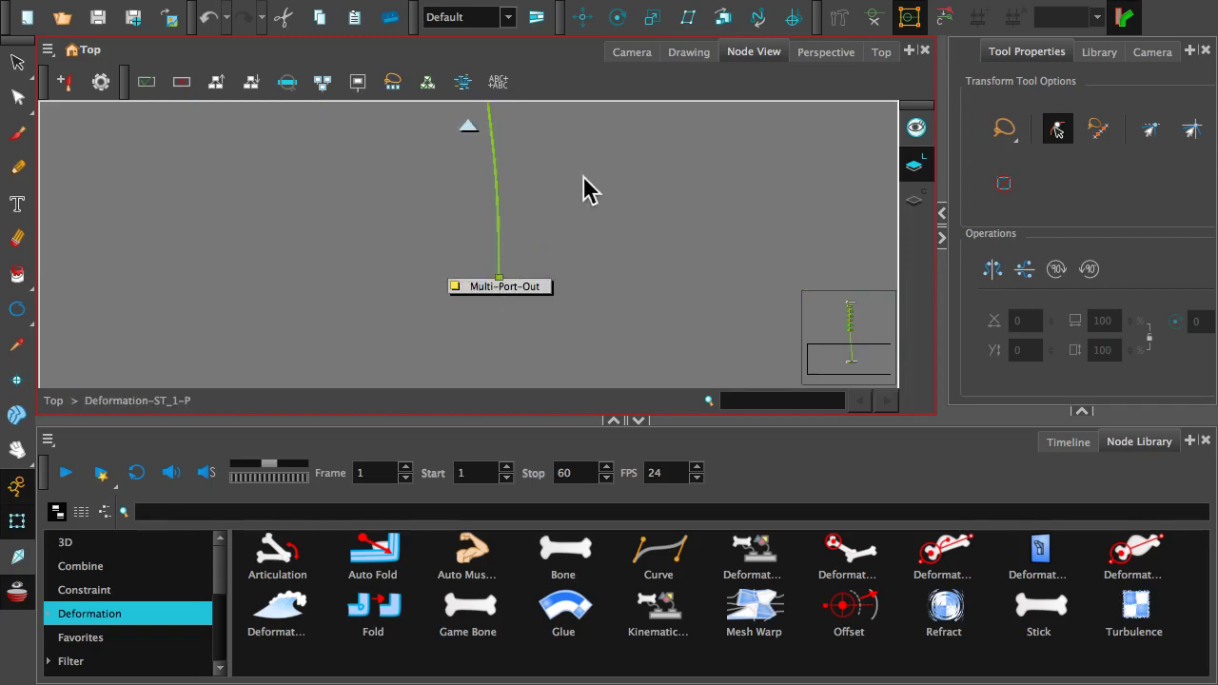
pyautogui.moveTo(583, 177); pyautogui.dragTo(584, 341)
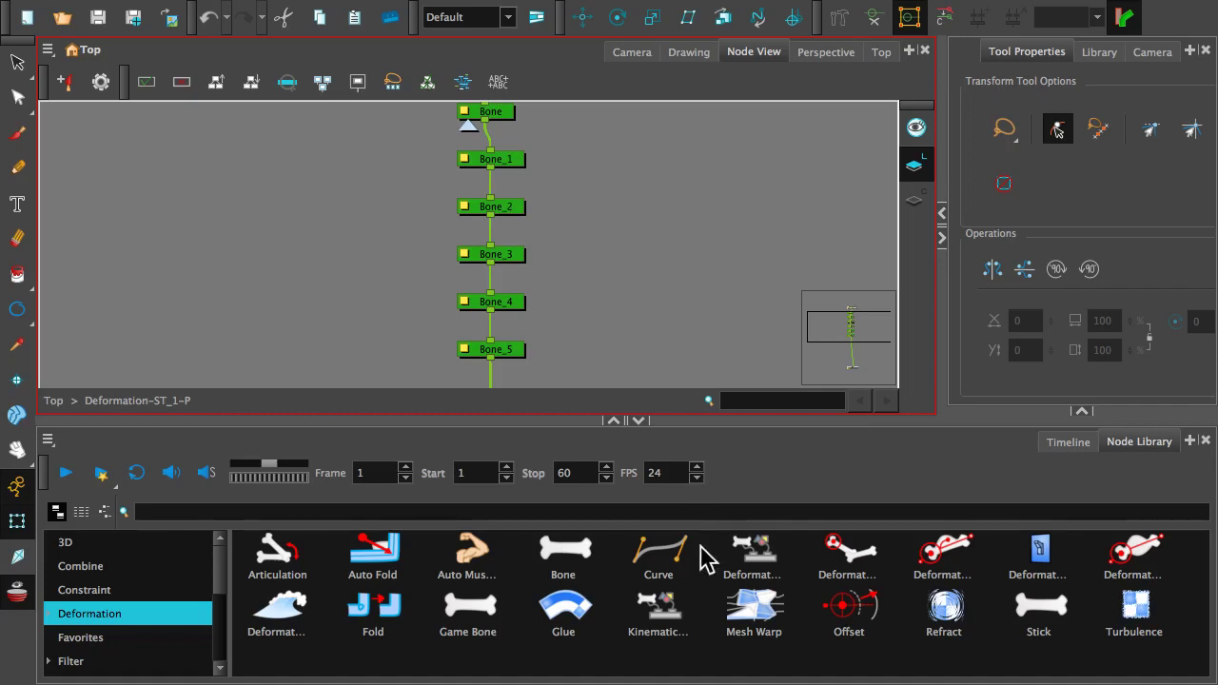
pyautogui.moveTo(661, 559); pyautogui.dragTo(517, 155)
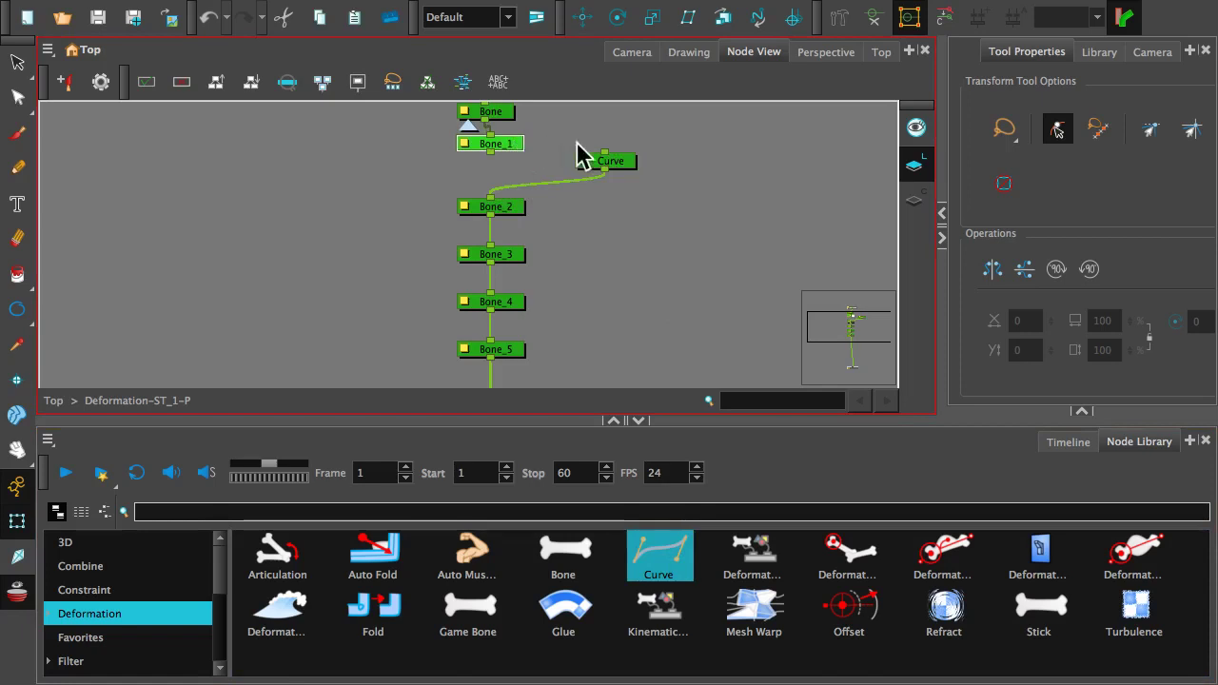
pyautogui.moveTo(603, 156); pyautogui.dragTo(491, 154)
pyautogui.moveTo(622, 163); pyautogui.dragTo(577, 185)
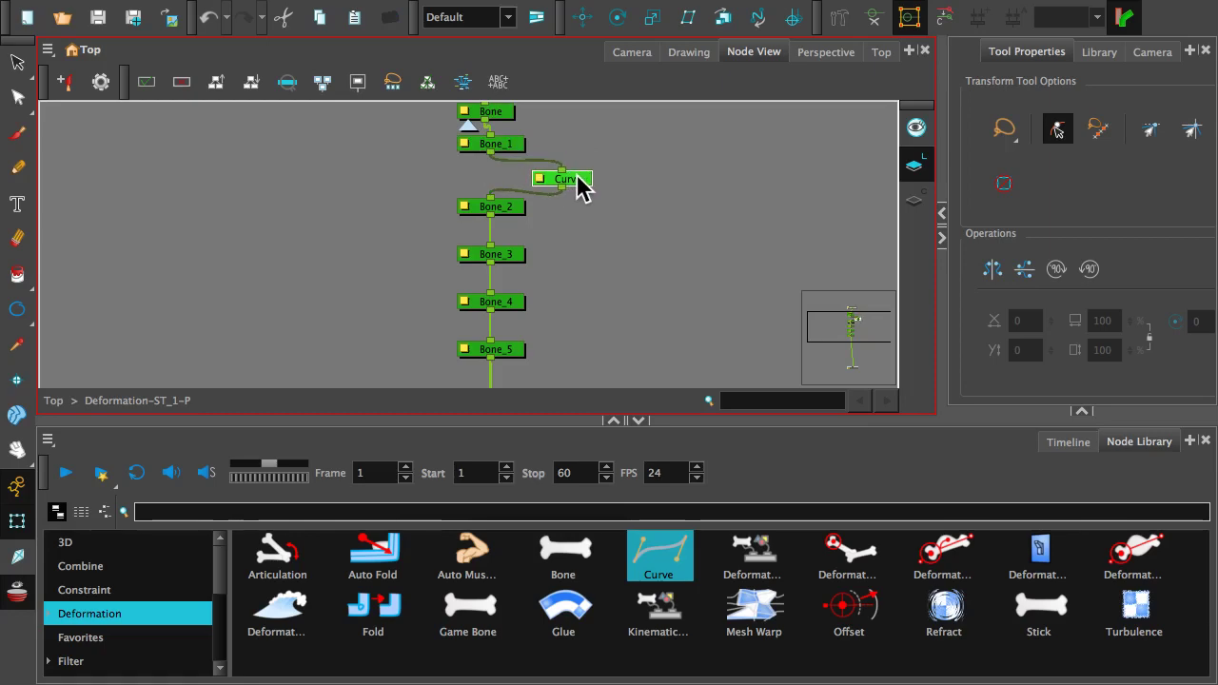
# - Show the ST_1 tentacle's deformation controls, including the added curve section, in the Camera view
pyautogui.click(638, 53)
pyautogui.scroll(2, 664, 176)
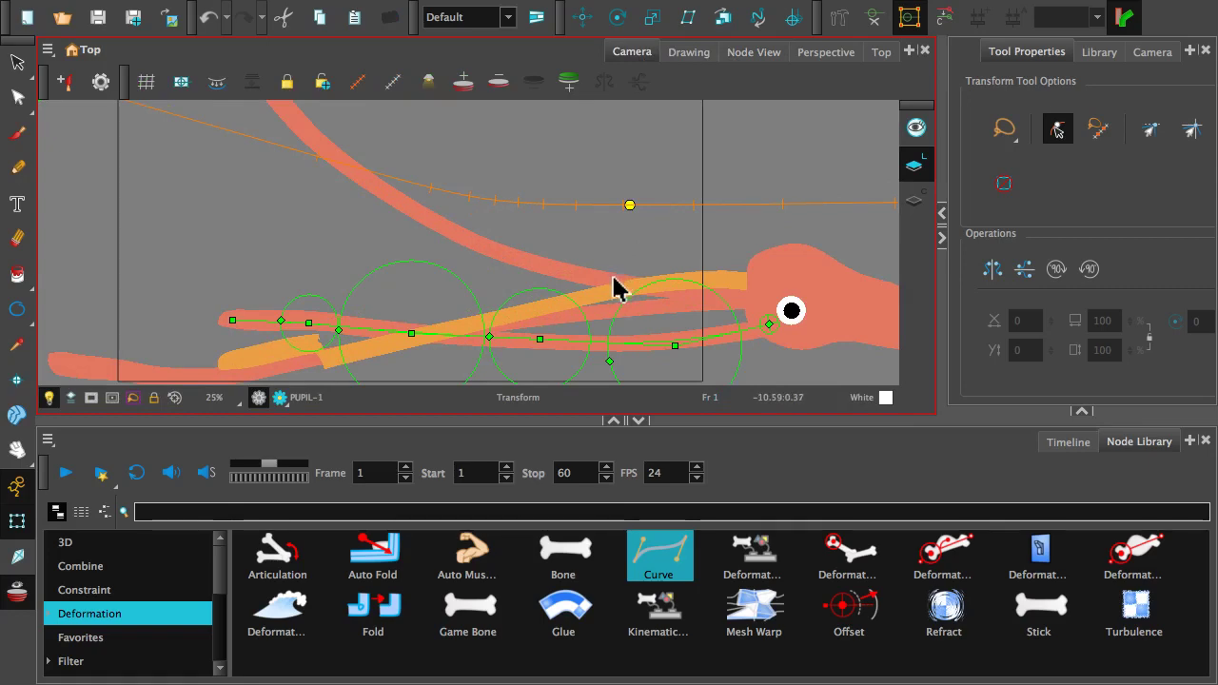
pyautogui.moveTo(614, 287)
pyautogui.mouseDown()
pyautogui.moveTo(563, 174)
pyautogui.moveTo(530, 168)
pyautogui.moveTo(557, 200)
pyautogui.mouseUp()
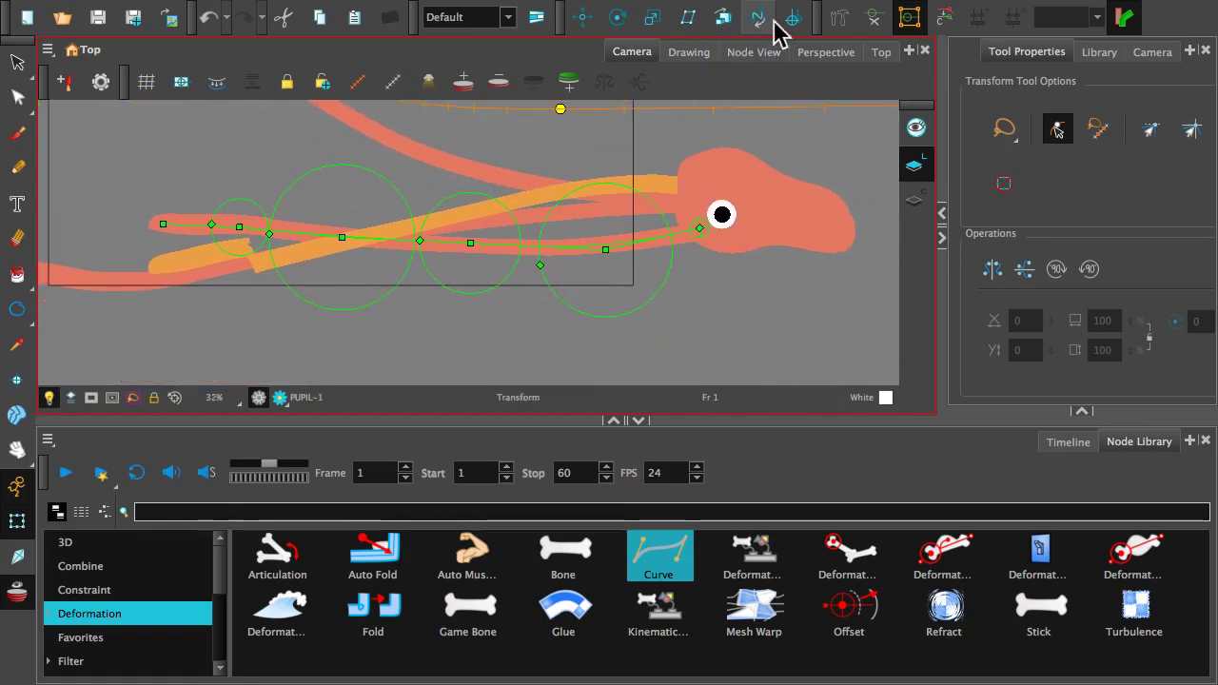
pyautogui.click(871, 18)
pyautogui.scroll(3, 414, 212)
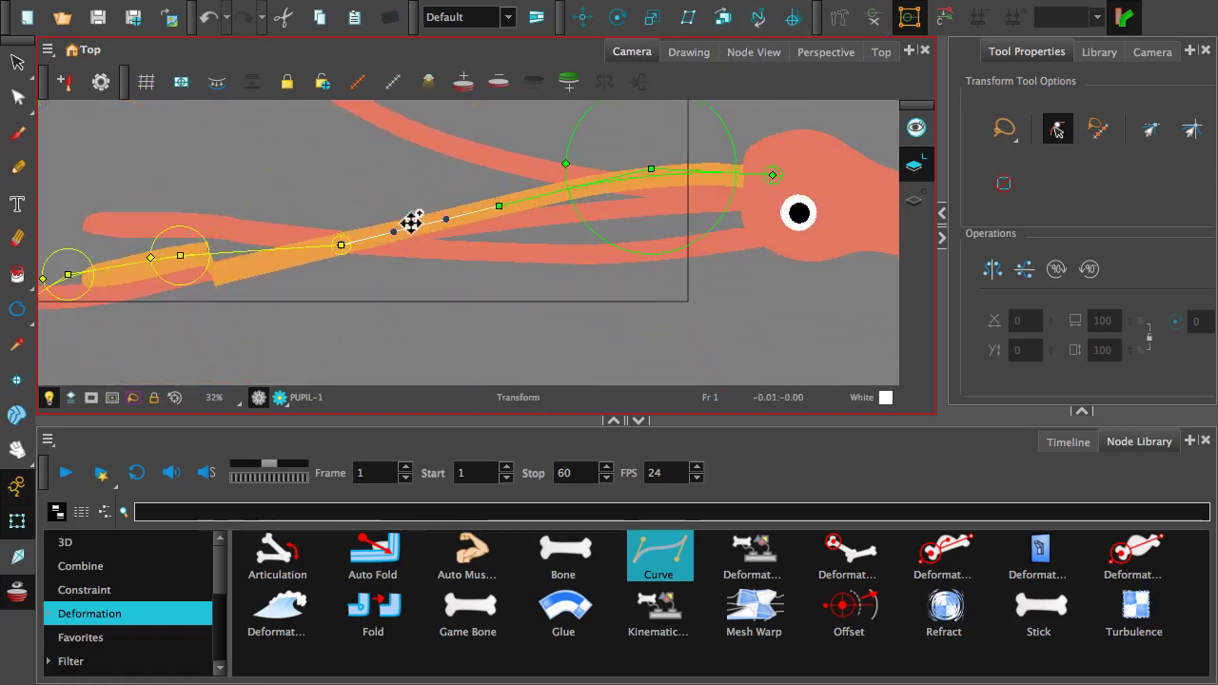
# - Bend the tentacle's new curve section into a downward arc by reshaping both handles and lowering its end point
pyautogui.moveTo(245, 261); pyautogui.dragTo(427, 231)
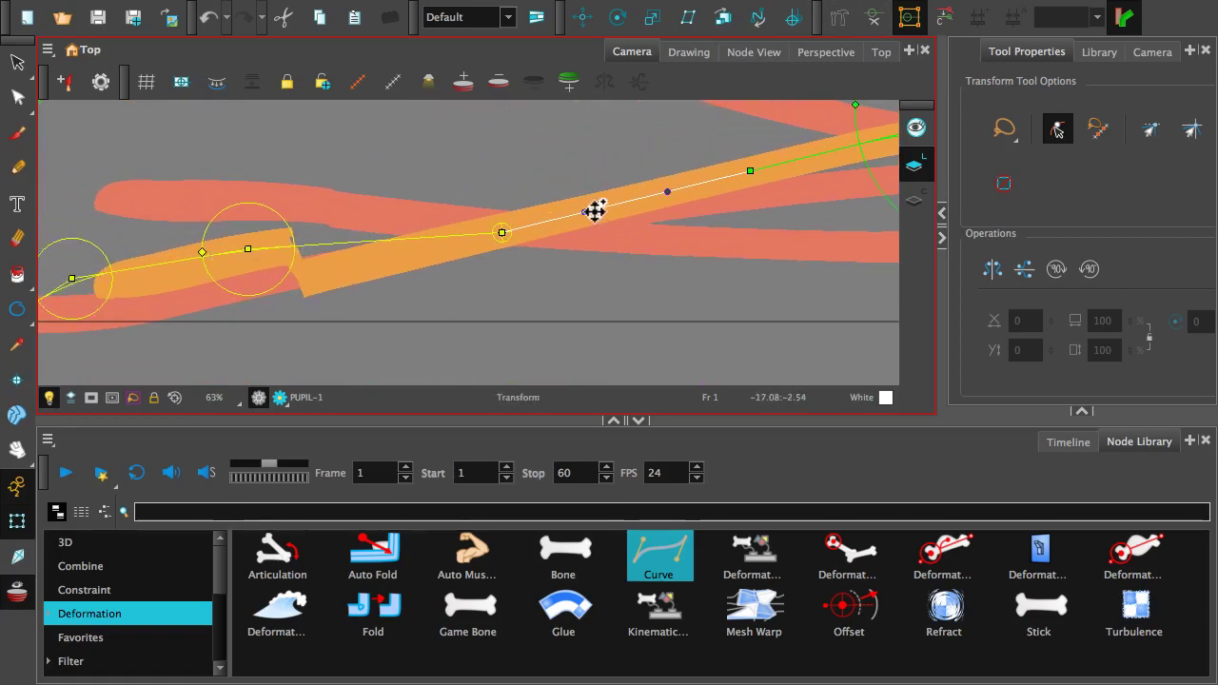
pyautogui.moveTo(589, 211)
pyautogui.mouseDown()
pyautogui.moveTo(596, 245)
pyautogui.moveTo(583, 218)
pyautogui.moveTo(596, 174)
pyautogui.moveTo(634, 184)
pyautogui.moveTo(581, 228)
pyautogui.moveTo(576, 251)
pyautogui.mouseUp()
pyautogui.moveTo(669, 188)
pyautogui.mouseDown()
pyautogui.moveTo(631, 185)
pyautogui.moveTo(642, 184)
pyautogui.mouseUp()
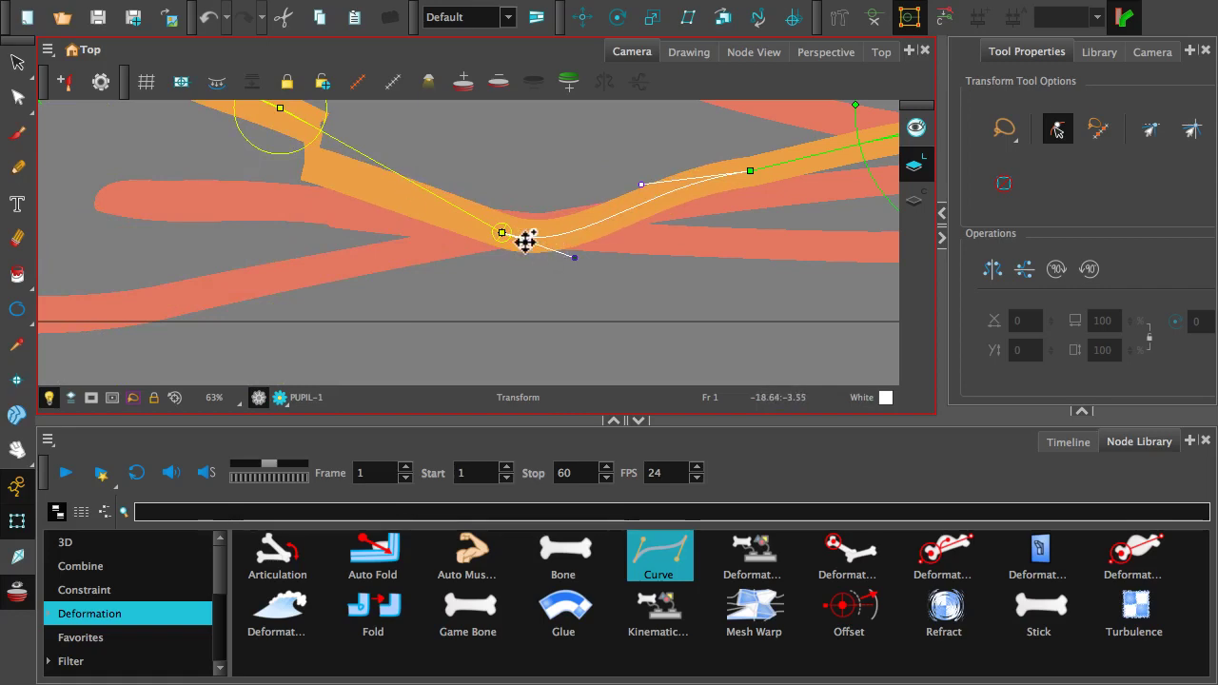
pyautogui.moveTo(505, 234)
pyautogui.mouseDown()
pyautogui.moveTo(519, 211)
pyautogui.moveTo(501, 326)
pyautogui.moveTo(489, 327)
pyautogui.mouseUp()
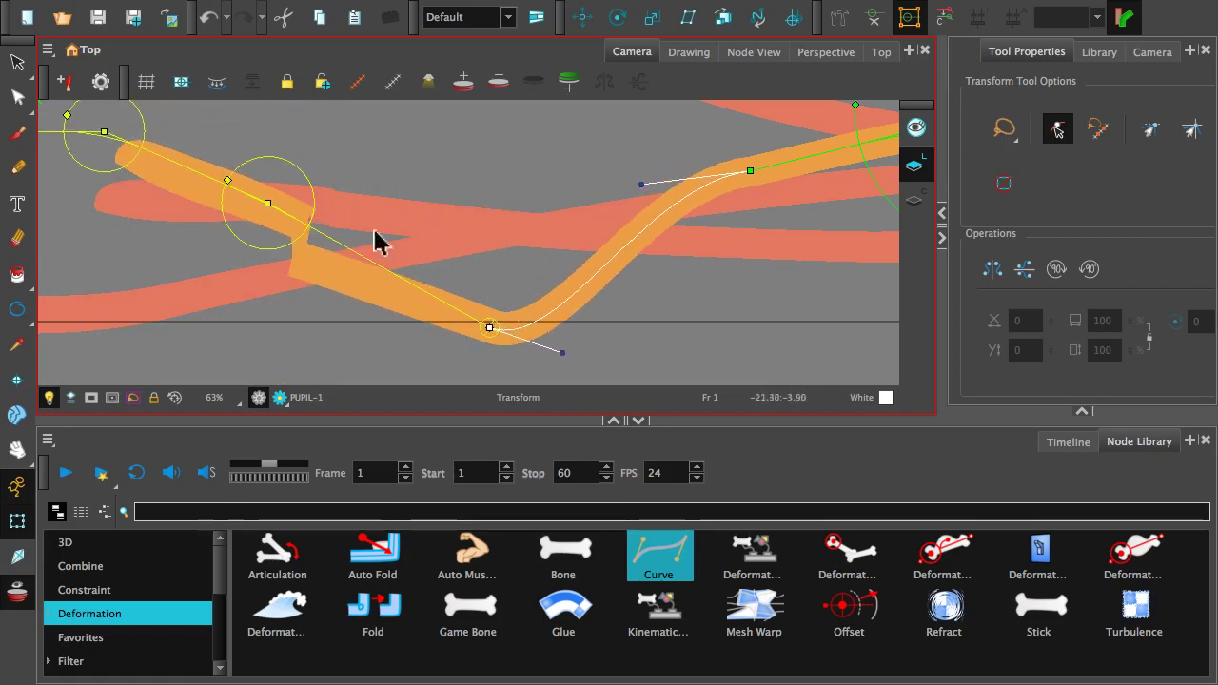
pyautogui.scroll(-5, 291, 222)
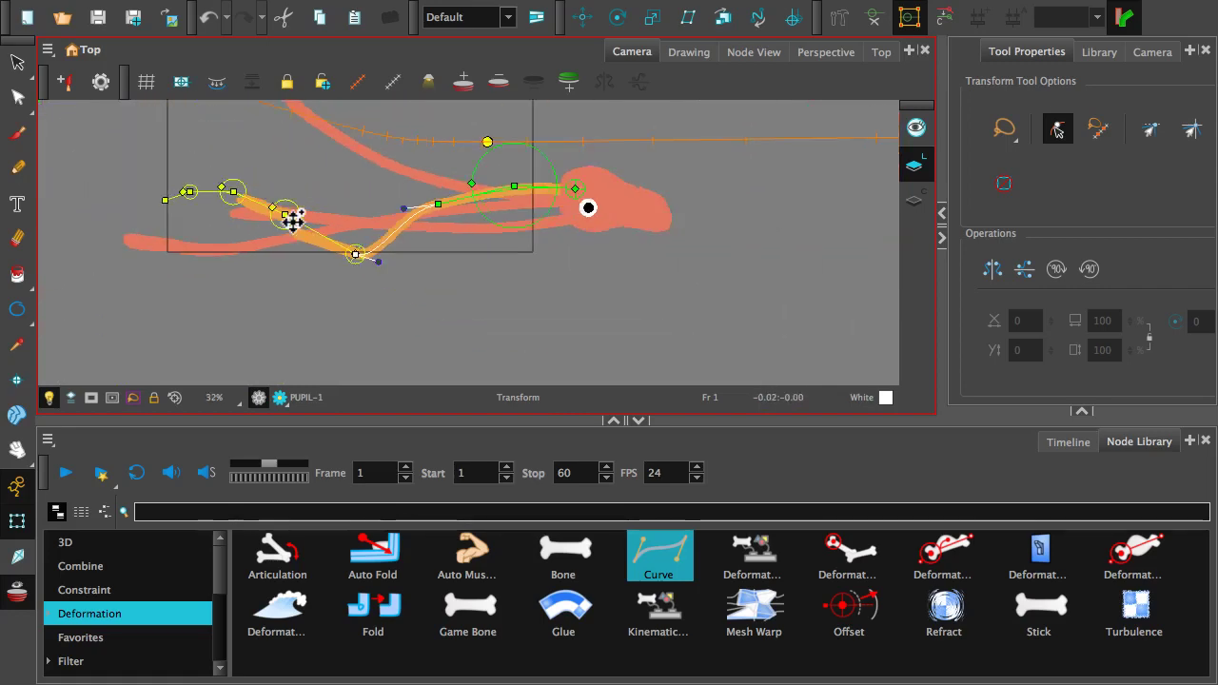
pyautogui.scroll(2, 291, 222)
pyautogui.moveTo(514, 197)
pyautogui.mouseDown()
pyautogui.moveTo(523, 234)
pyautogui.moveTo(505, 275)
pyautogui.moveTo(476, 103)
pyautogui.moveTo(460, 171)
pyautogui.moveTo(542, 283)
pyautogui.mouseUp()
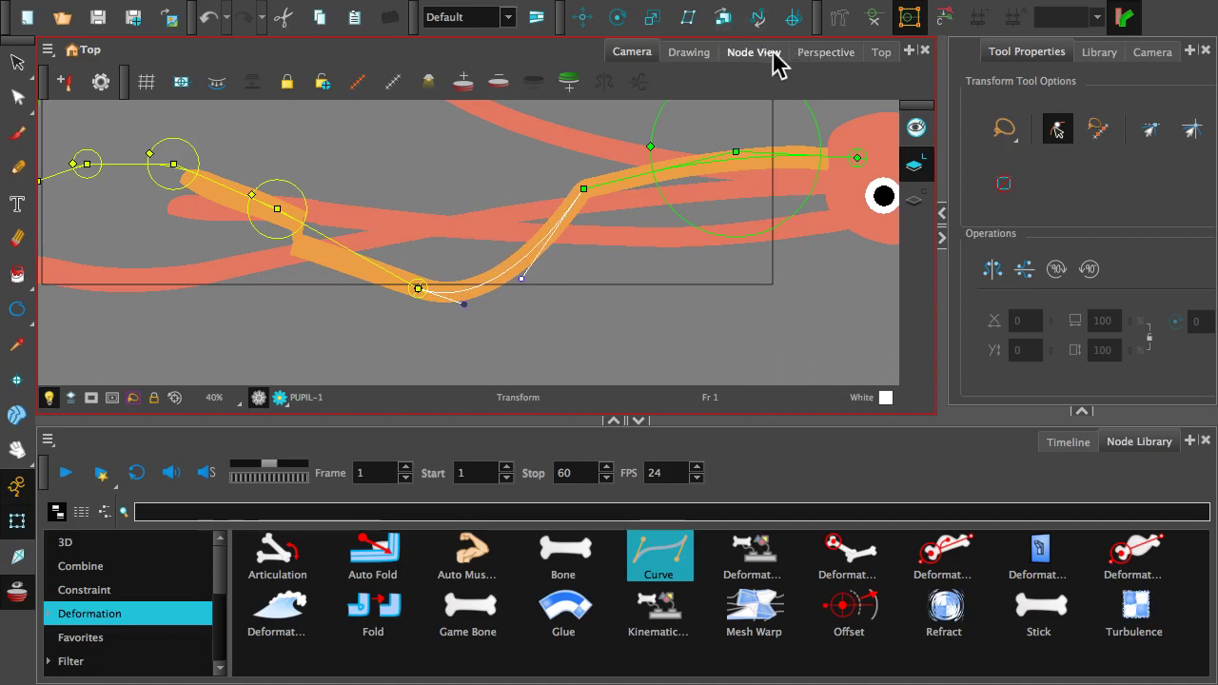
# - Try to insert a Refract node between Bone_4 and Bone_5, and delete that node
pyautogui.click(767, 55)
pyautogui.scroll(-1, 658, 218)
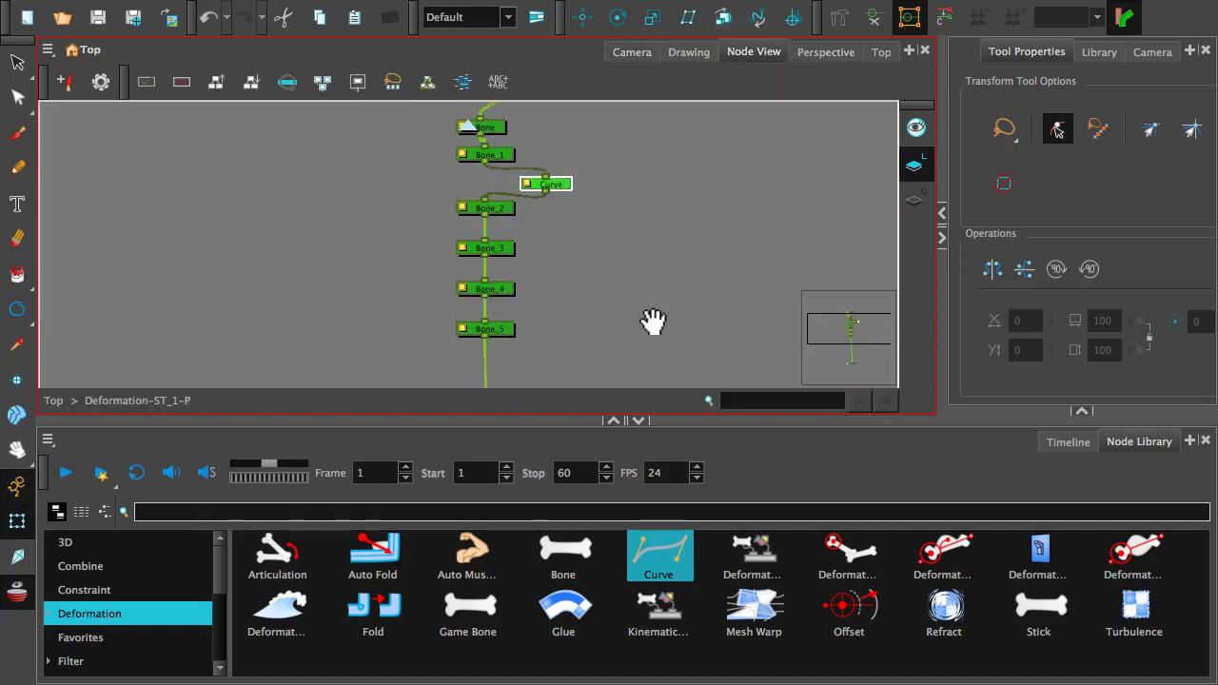
pyautogui.moveTo(653, 321); pyautogui.dragTo(607, 202)
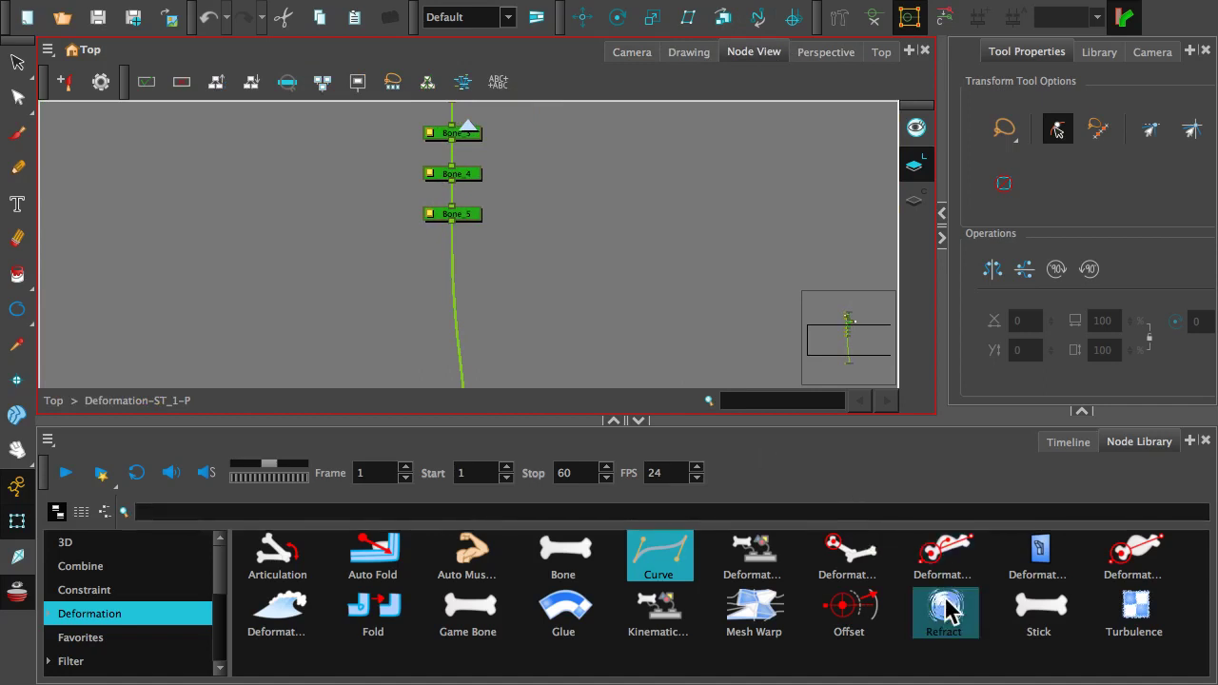
pyautogui.moveTo(942, 609); pyautogui.dragTo(458, 214)
pyautogui.moveTo(568, 182); pyautogui.dragTo(457, 186)
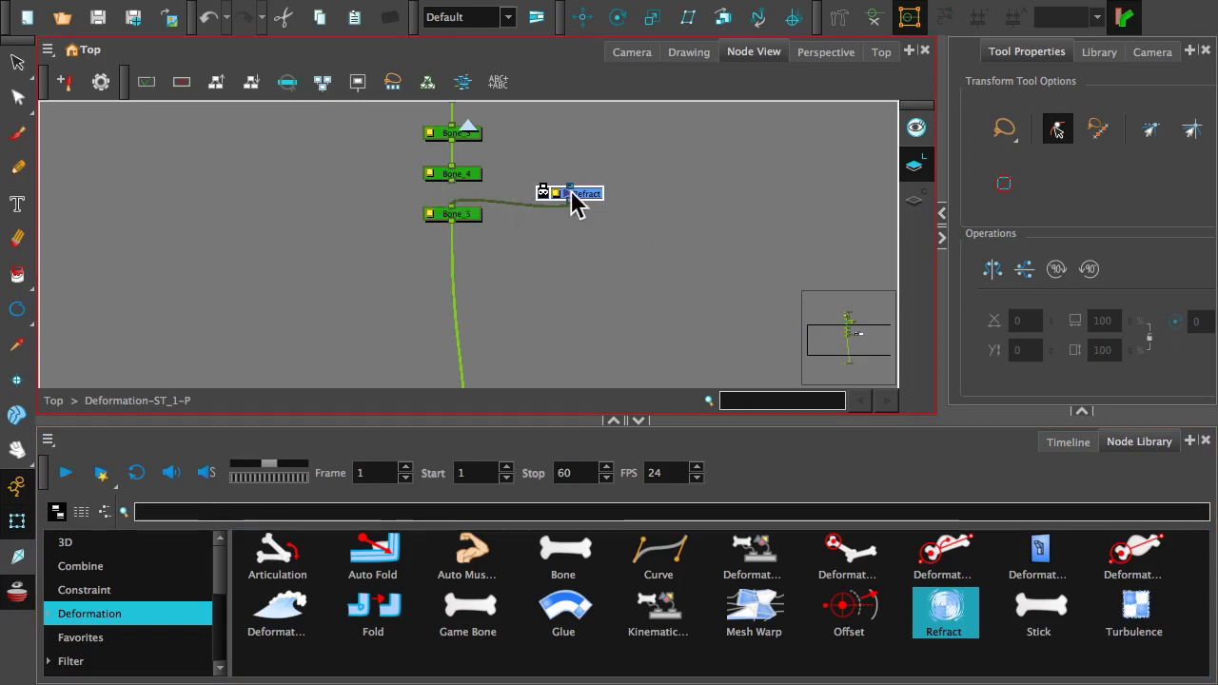
pyautogui.moveTo(583, 195); pyautogui.dragTo(577, 291)
pyautogui.hotkey('ctrl', 'z')
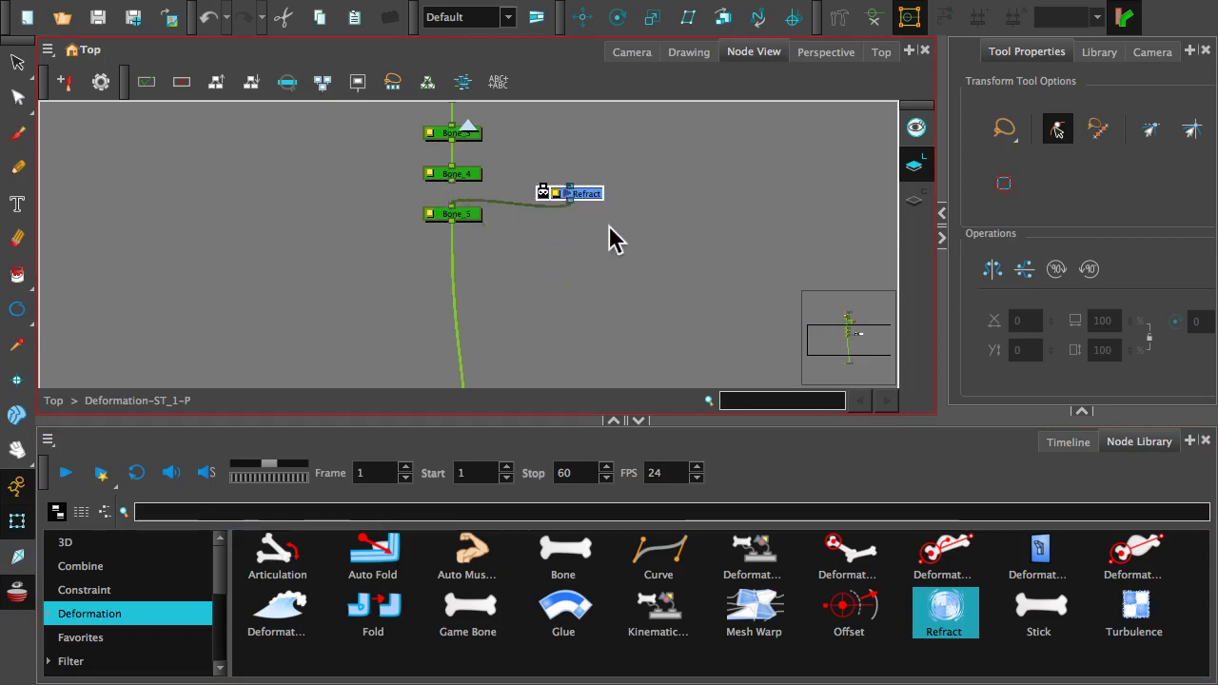
pyautogui.moveTo(592, 194); pyautogui.dragTo(609, 198)
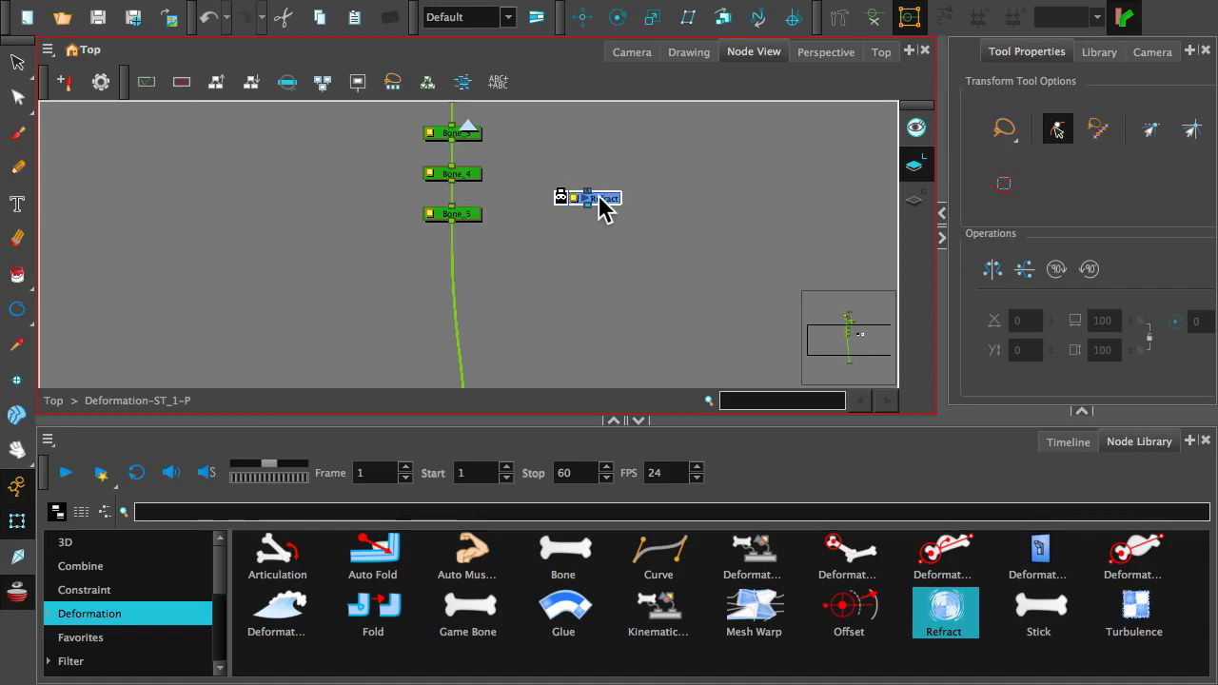
pyautogui.press('Delete')
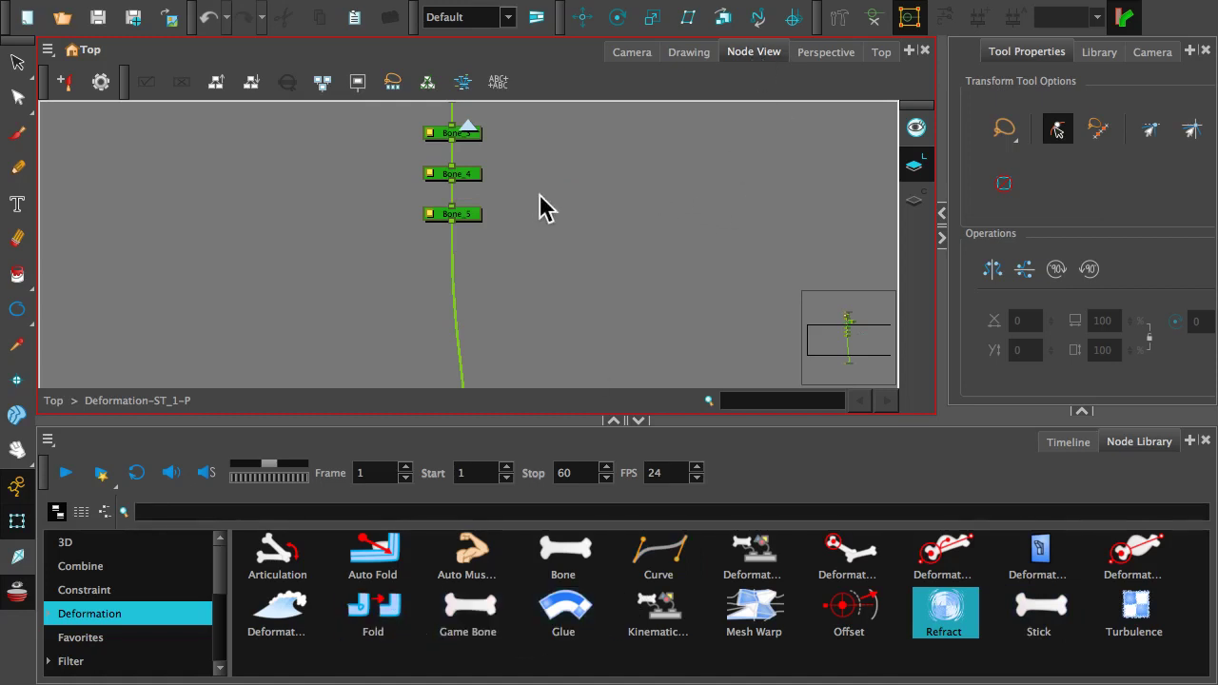
# - Insert a Fold deformation node between Bone_4 and Bone_5 in the tentacle's bone chain
pyautogui.moveTo(531, 174); pyautogui.dragTo(473, 238)
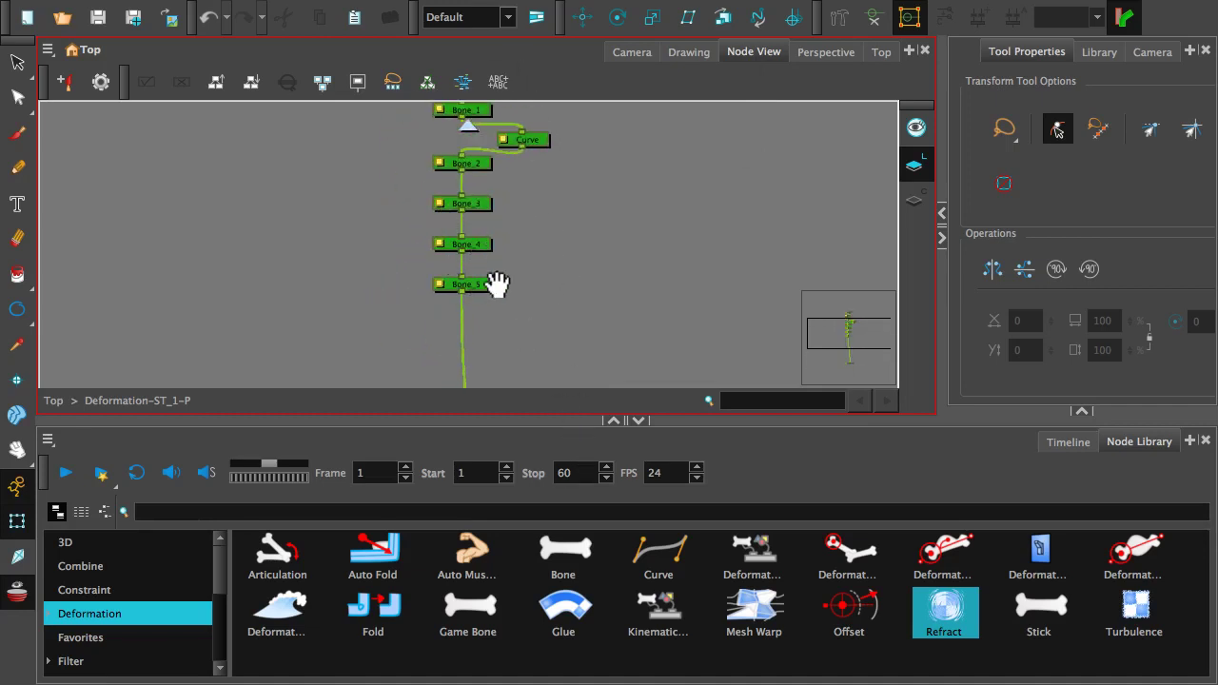
pyautogui.moveTo(379, 617); pyautogui.dragTo(461, 286)
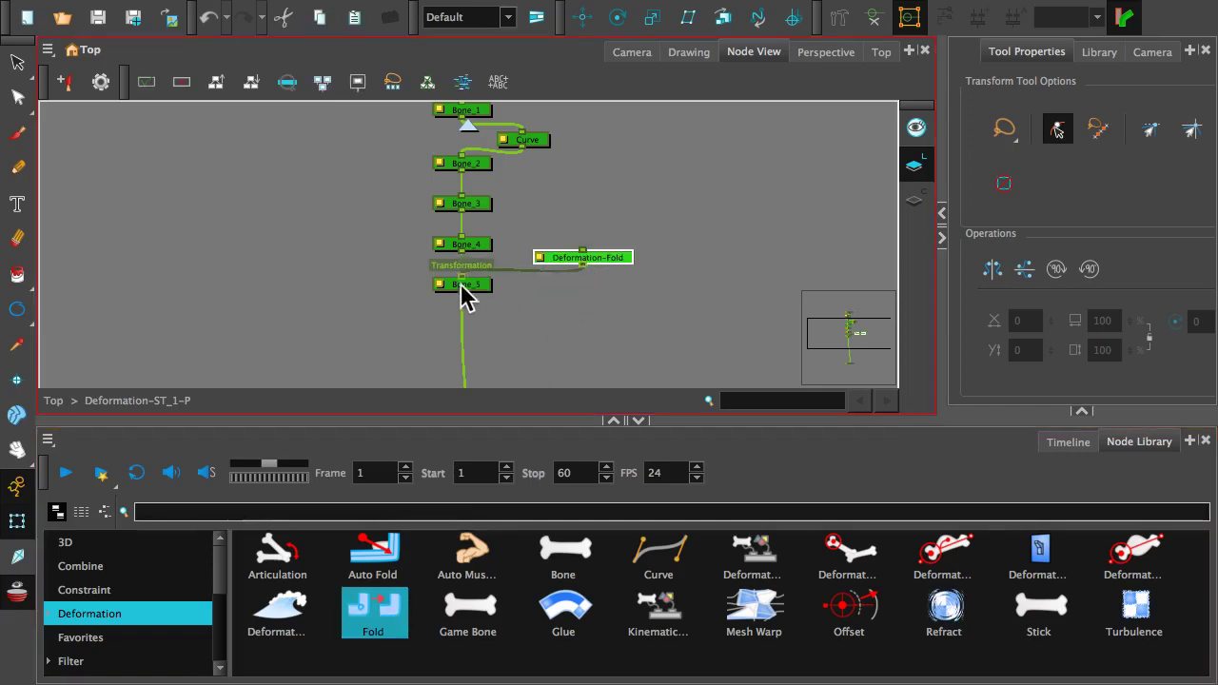
pyautogui.moveTo(584, 252); pyautogui.dragTo(470, 247)
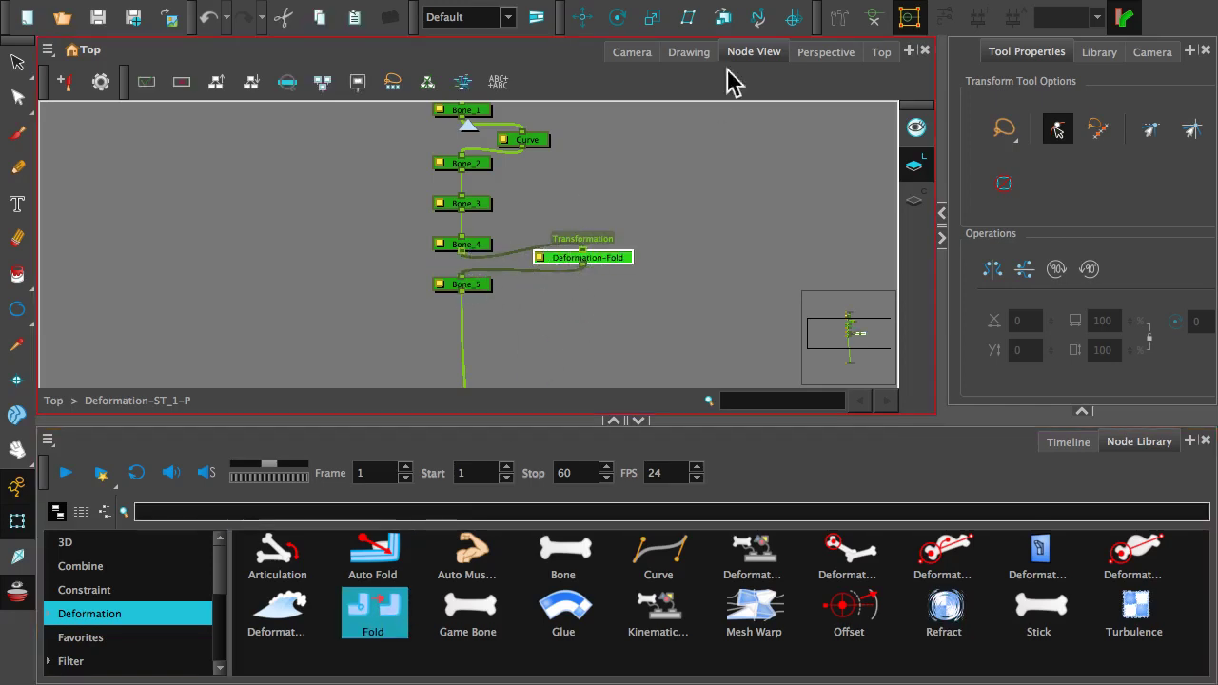
# - Rotate the Bone_3 section of the orange tentacle in the Camera view so the tip swings downward
pyautogui.click(631, 60)
pyautogui.moveTo(263, 294)
pyautogui.mouseDown()
pyautogui.moveTo(253, 304)
pyautogui.moveTo(362, 349)
pyautogui.moveTo(367, 280)
pyautogui.moveTo(434, 199)
pyautogui.mouseUp()
pyautogui.scroll(2, 308, 257)
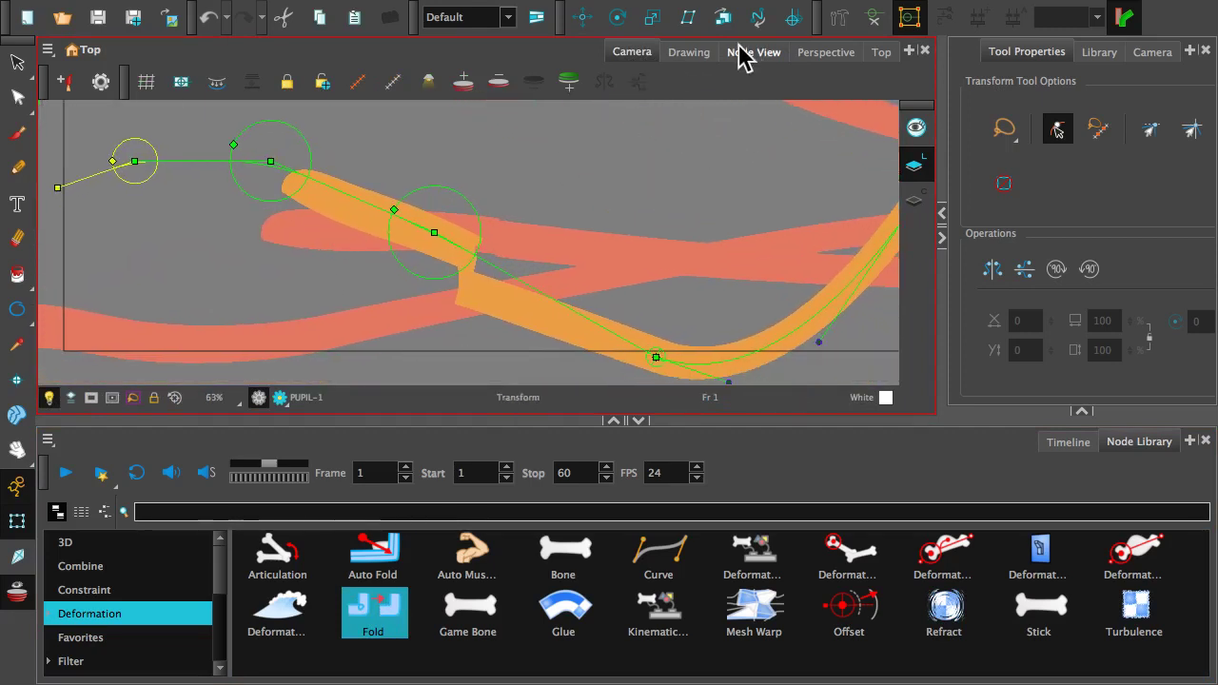
pyautogui.click(825, 53)
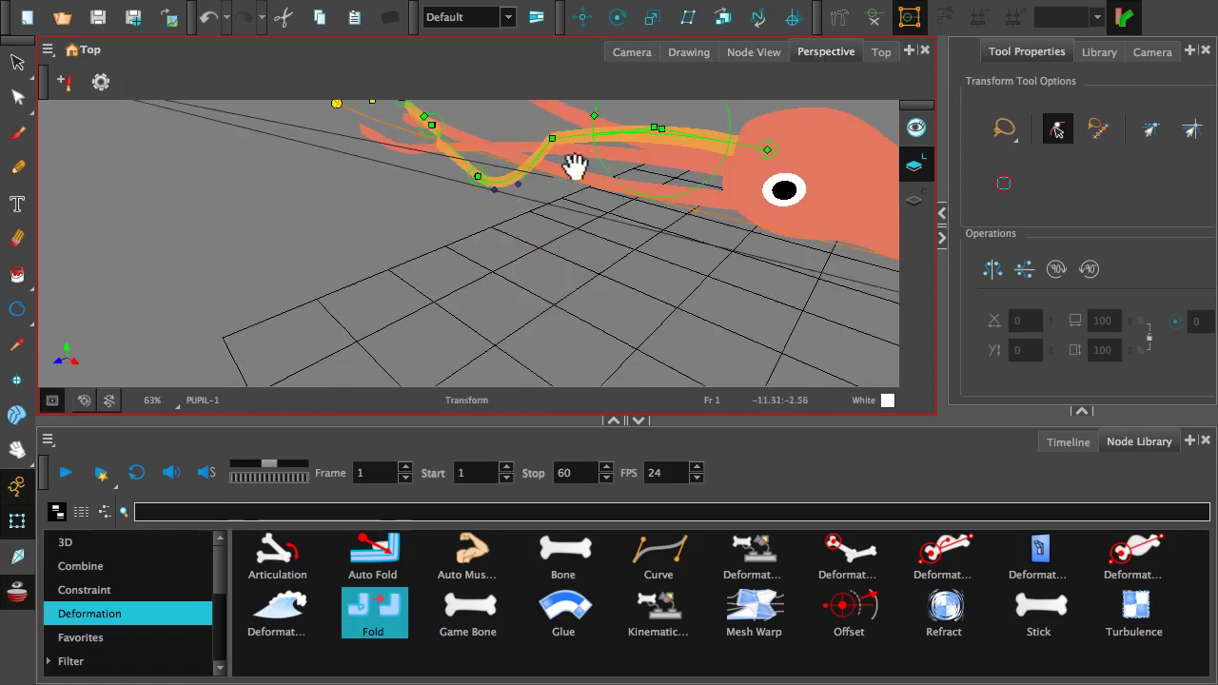
pyautogui.click(753, 54)
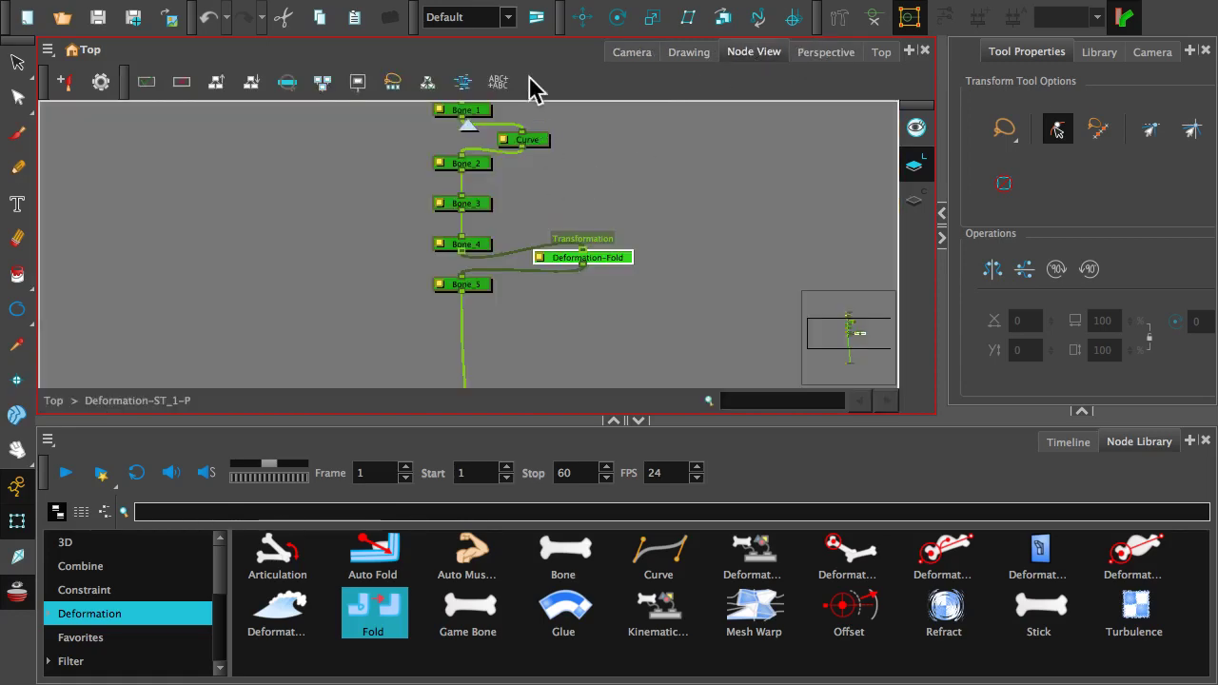
pyautogui.click(632, 54)
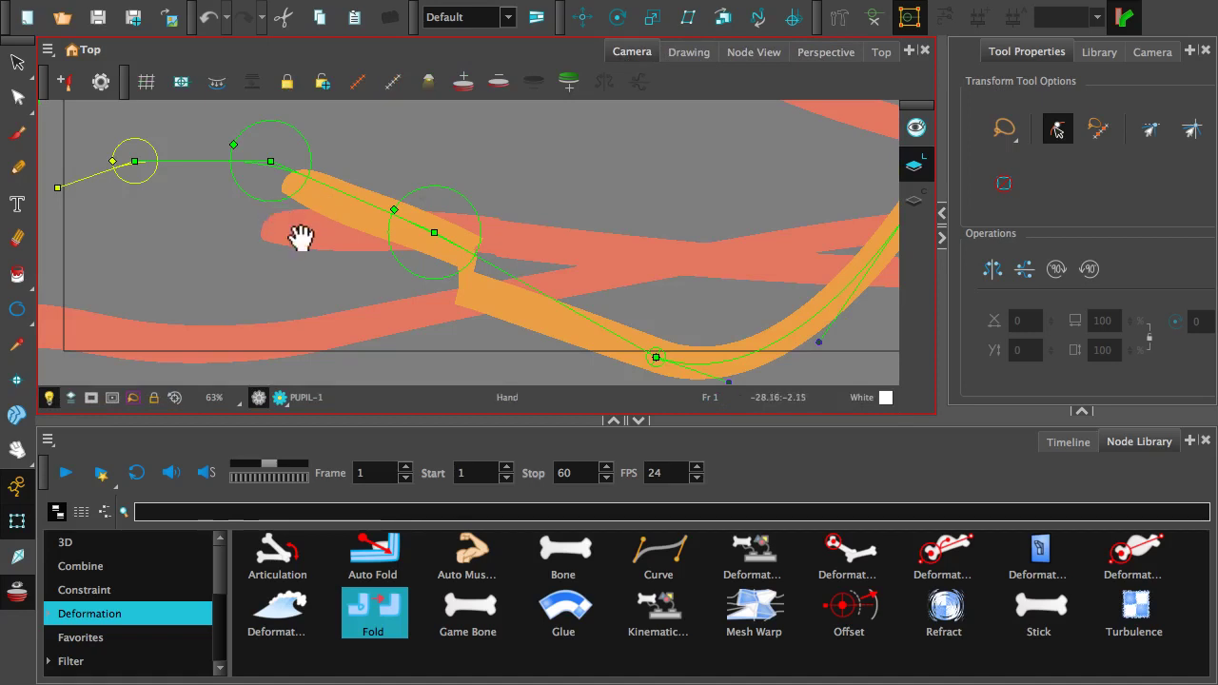
pyautogui.moveTo(301, 238); pyautogui.dragTo(354, 277)
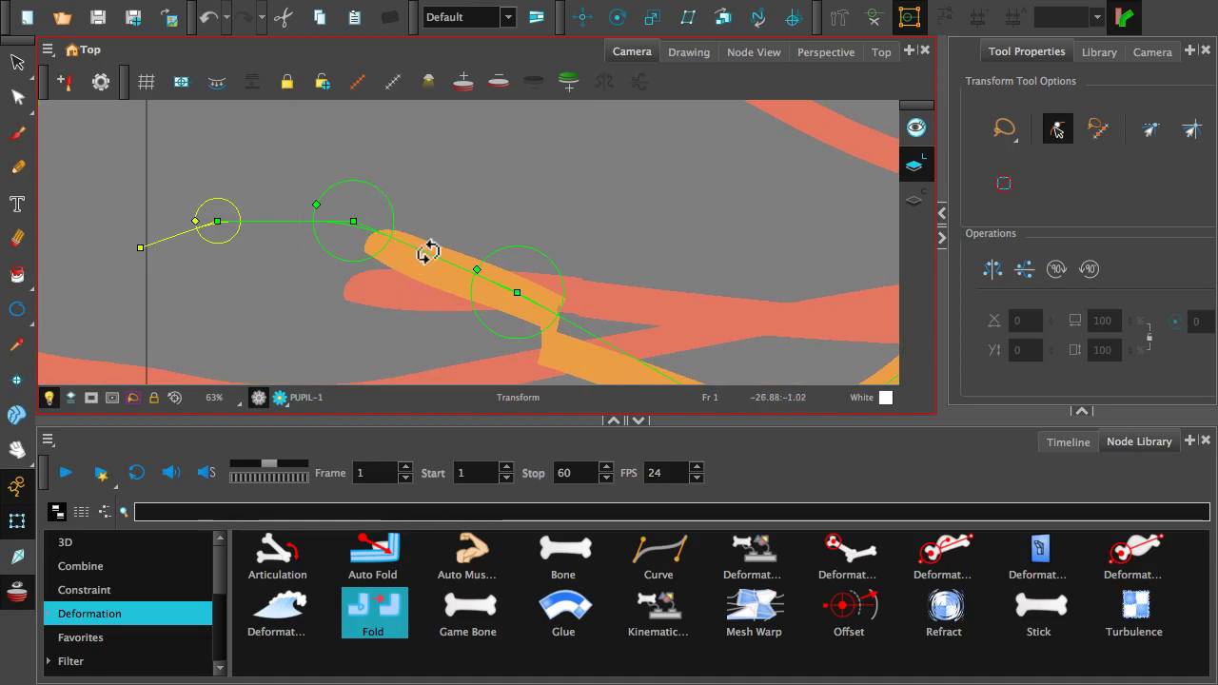
pyautogui.moveTo(428, 251)
pyautogui.mouseDown()
pyautogui.moveTo(443, 340)
pyautogui.moveTo(524, 360)
pyautogui.moveTo(517, 341)
pyautogui.moveTo(485, 339)
pyautogui.moveTo(528, 334)
pyautogui.moveTo(463, 318)
pyautogui.mouseUp()
pyautogui.press('space')
pyautogui.moveTo(615, 275)
pyautogui.mouseDown()
pyautogui.moveTo(502, 87)
pyautogui.moveTo(476, 155)
pyautogui.moveTo(485, 179)
pyautogui.mouseUp()
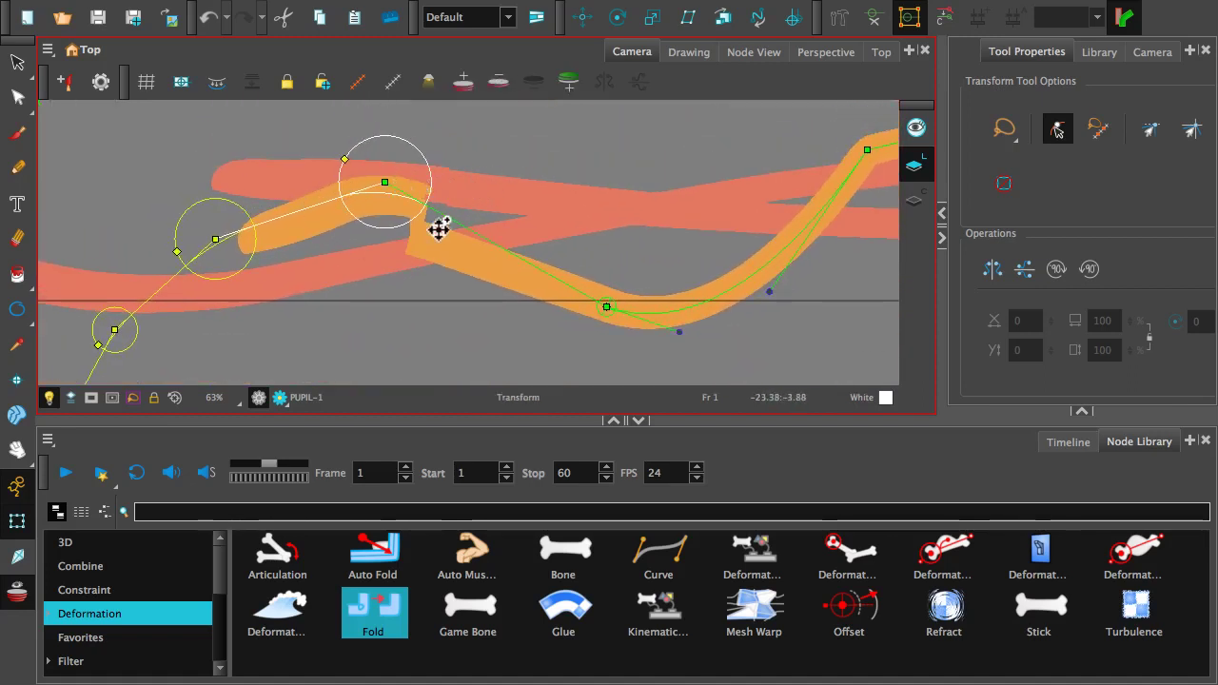
# - Rewire the Deformation-Fold node between Bone_2 and Bone_3, and place it beside that connection
pyautogui.click(767, 54)
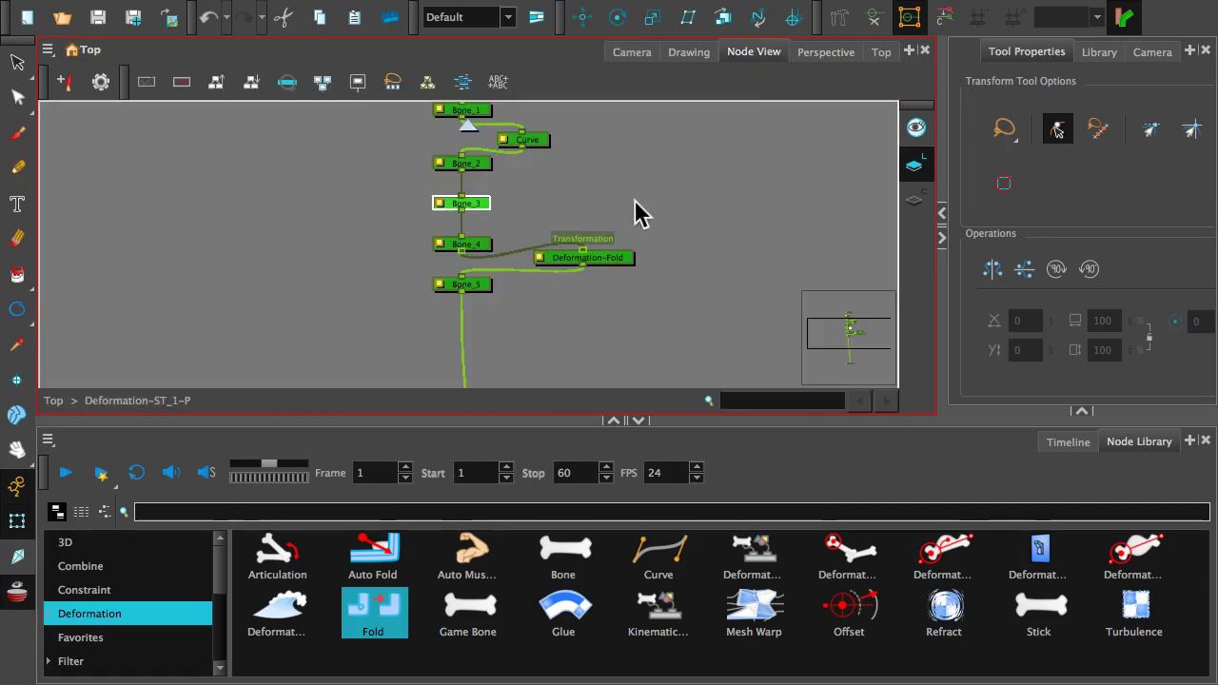
pyautogui.moveTo(462, 250); pyautogui.dragTo(462, 172)
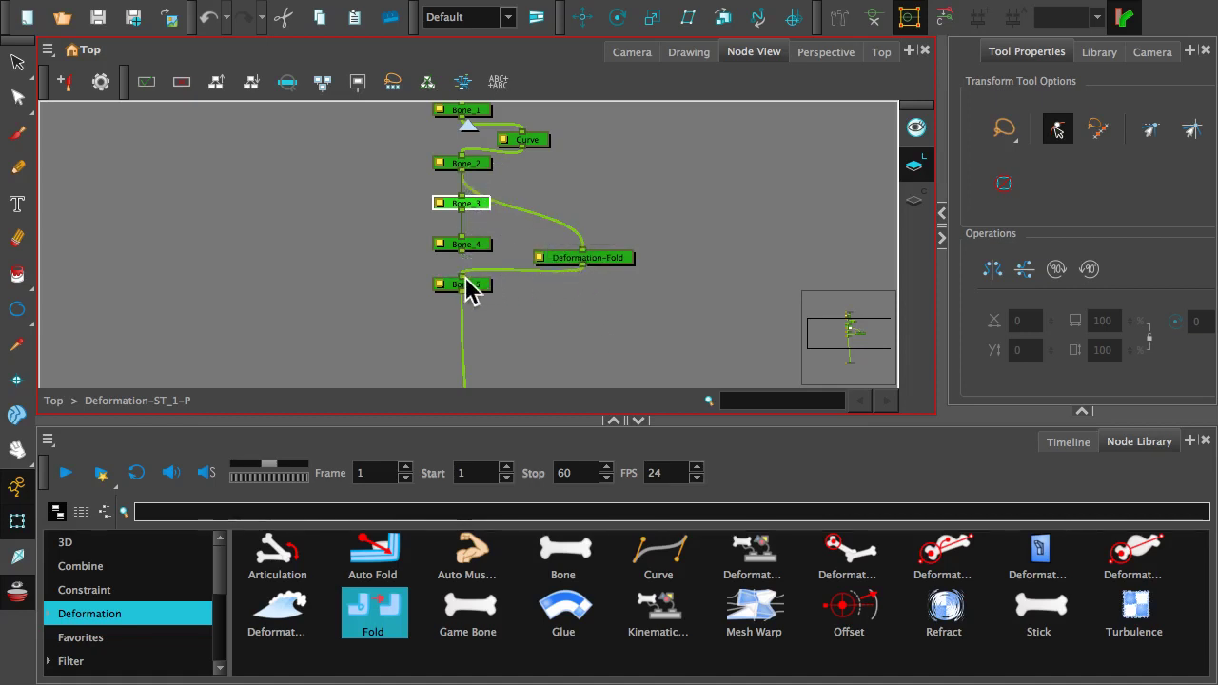
pyautogui.moveTo(468, 290); pyautogui.dragTo(488, 204)
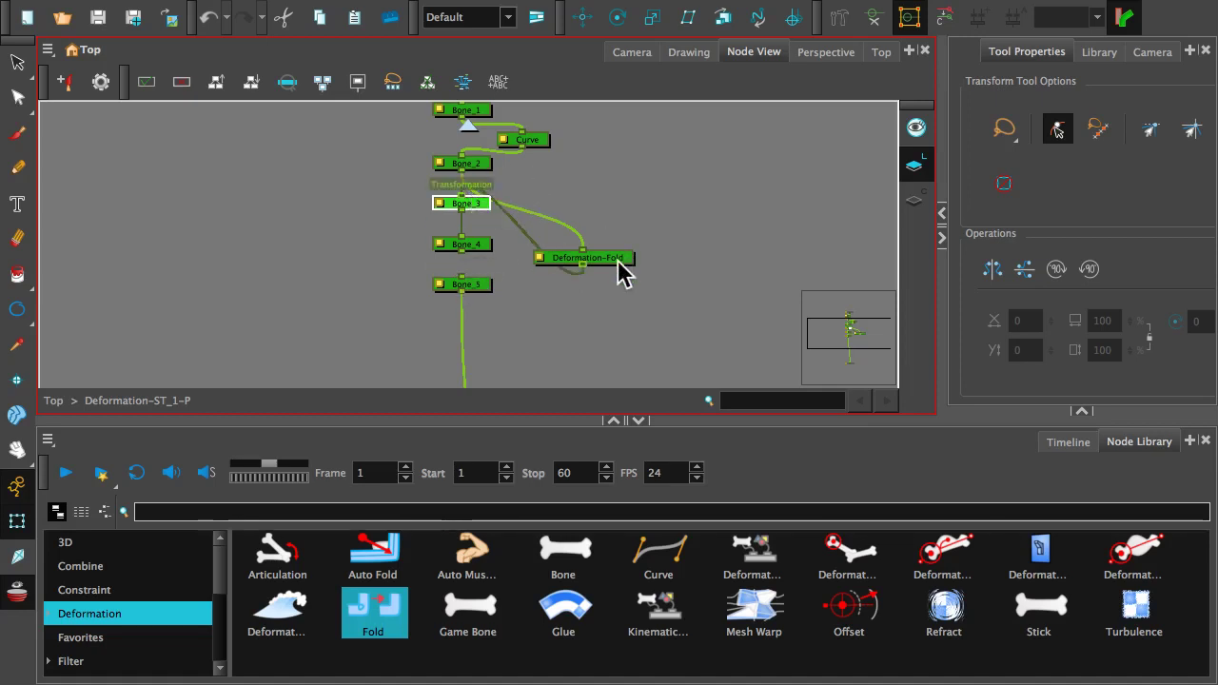
pyautogui.moveTo(618, 259); pyautogui.dragTo(570, 187)
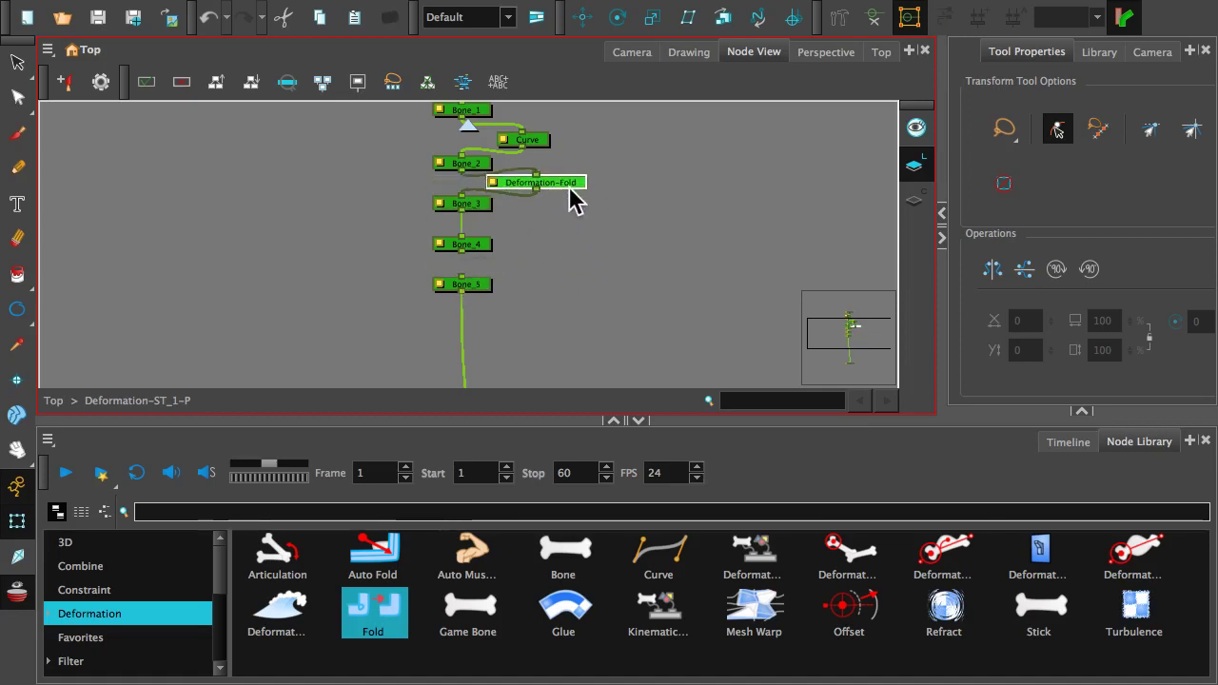
# - Check the squid's tentacles in the Camera view with the Fold node in its new place in the chain
pyautogui.click(644, 52)
pyautogui.scroll(-4, 587, 258)
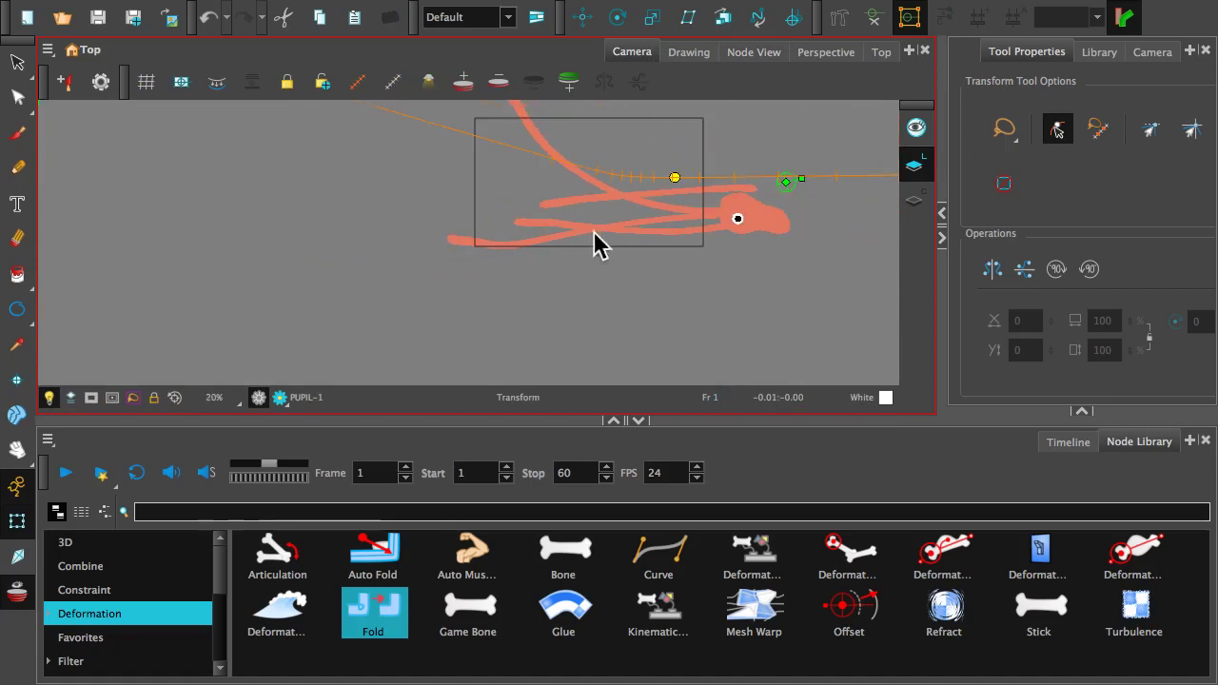
pyautogui.scroll(2, 656, 228)
pyautogui.scroll(2, 789, 196)
pyautogui.press('space')
pyautogui.moveTo(745, 200); pyautogui.dragTo(644, 229)
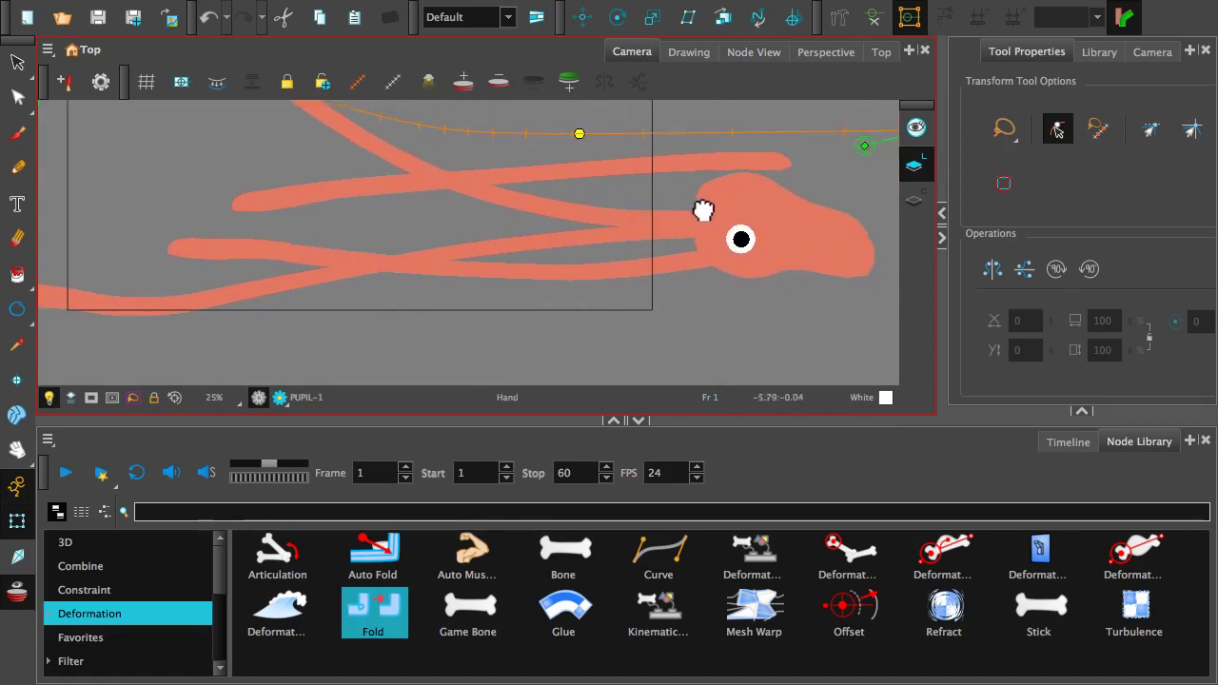
# - Examine the Curve node's controls in the Camera view with the Rigging tool to see where they sit relative to the squid
pyautogui.click(760, 52)
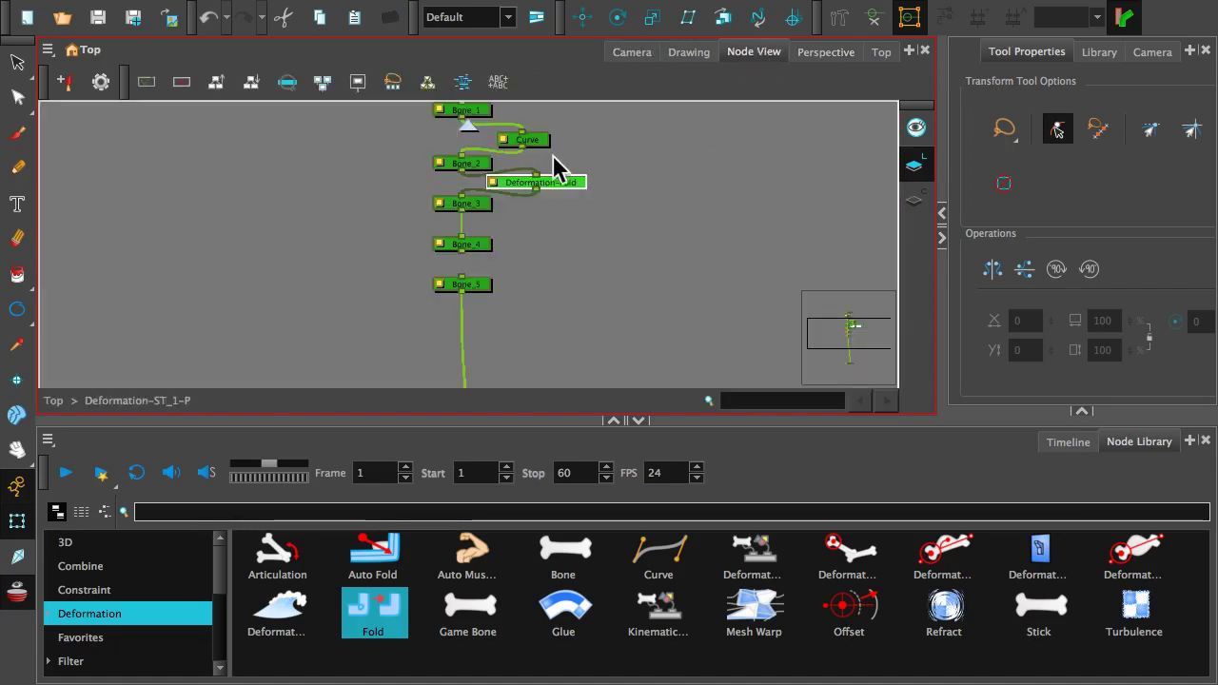
pyautogui.click(533, 138)
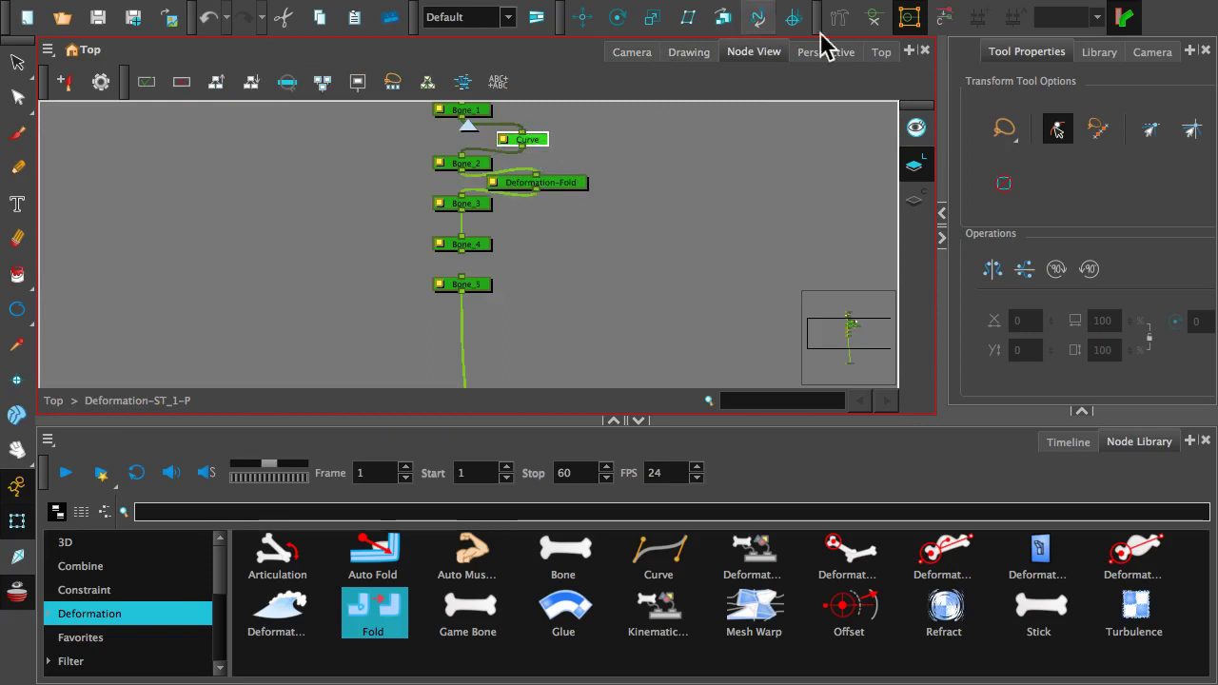
pyautogui.click(632, 53)
pyautogui.click(840, 18)
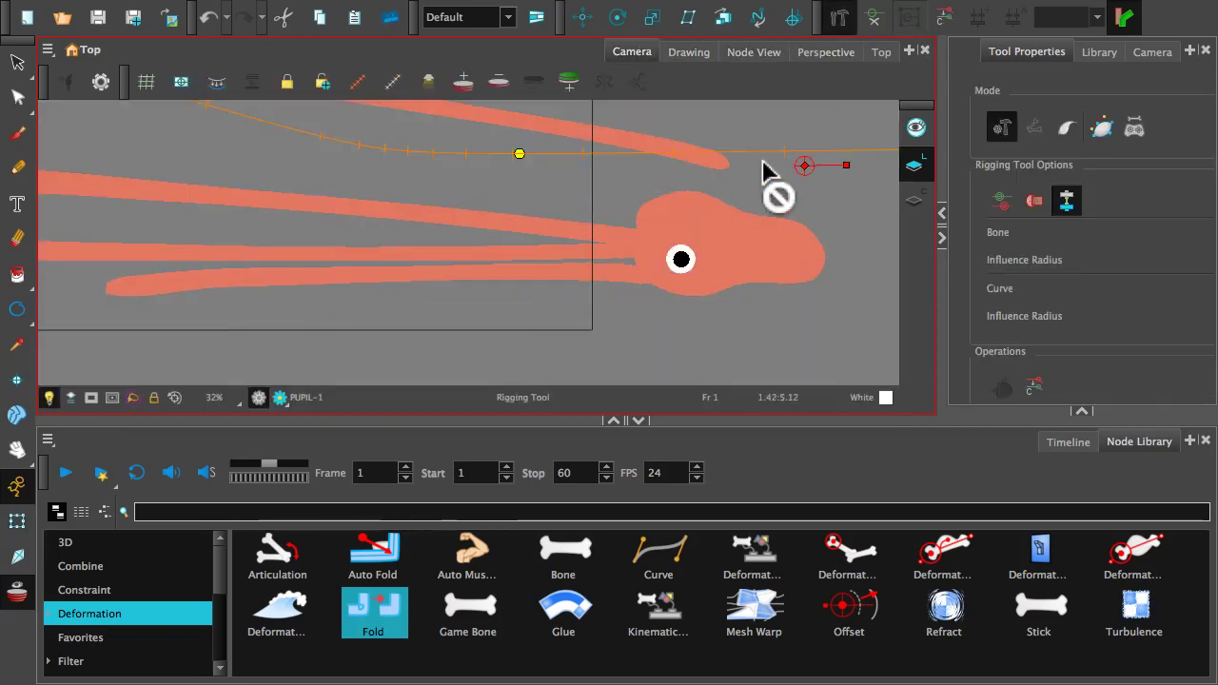
pyautogui.scroll(-3, 733, 176)
pyautogui.scroll(-5, 733, 176)
pyautogui.moveTo(816, 204); pyautogui.dragTo(478, 266)
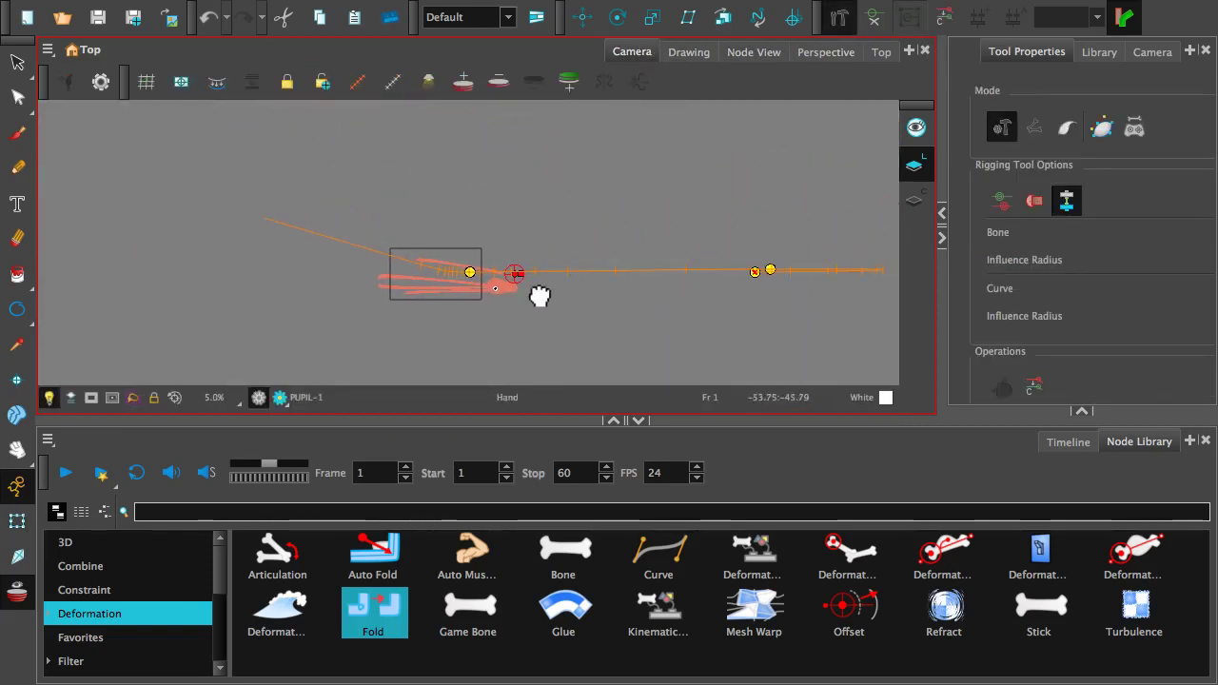
pyautogui.scroll(3, 476, 221)
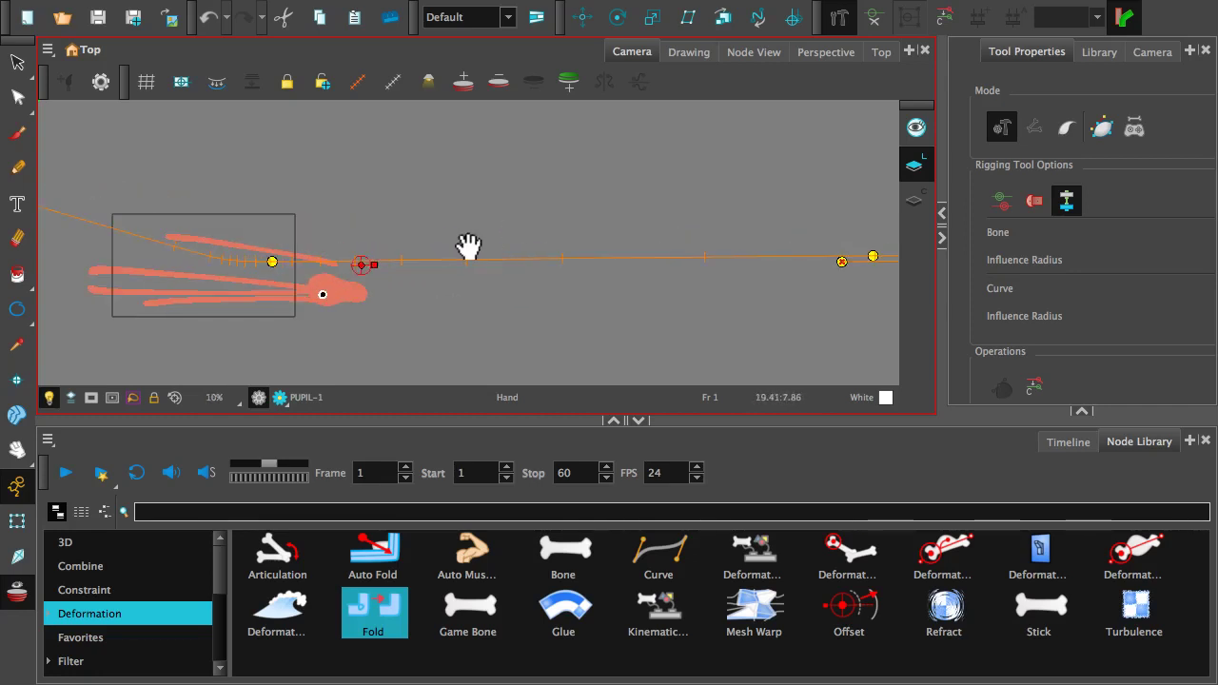
pyautogui.moveTo(338, 298); pyautogui.dragTo(484, 253)
pyautogui.scroll(3, 485, 253)
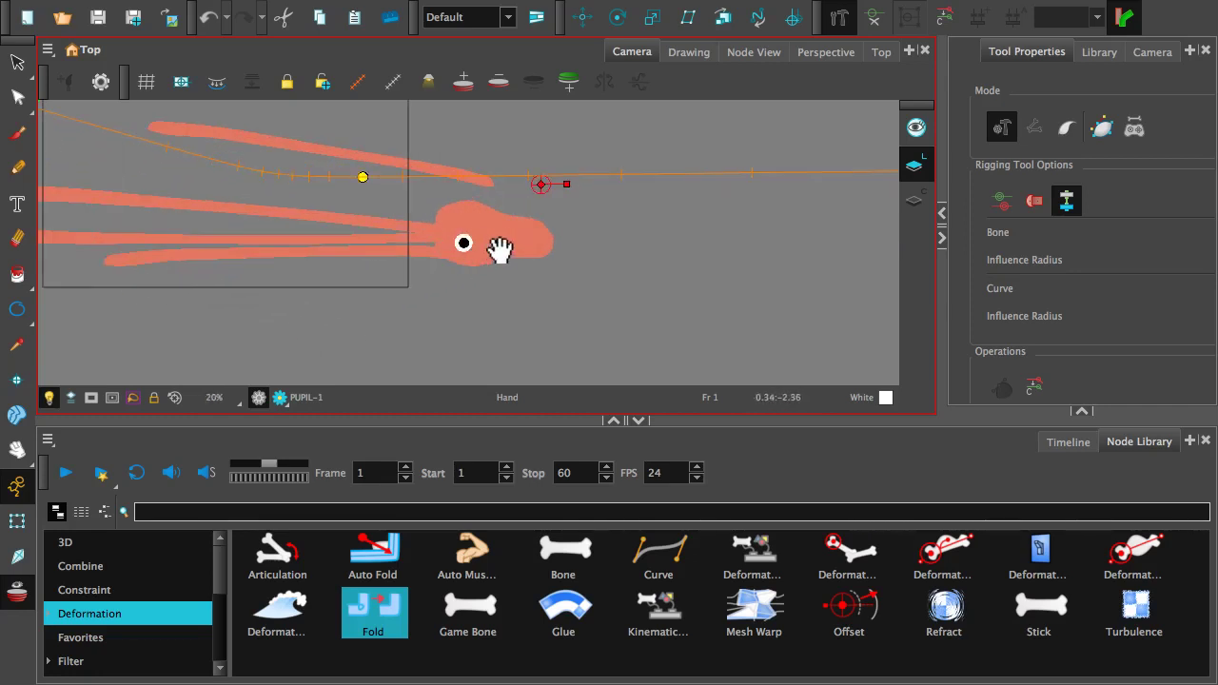
pyautogui.click(690, 55)
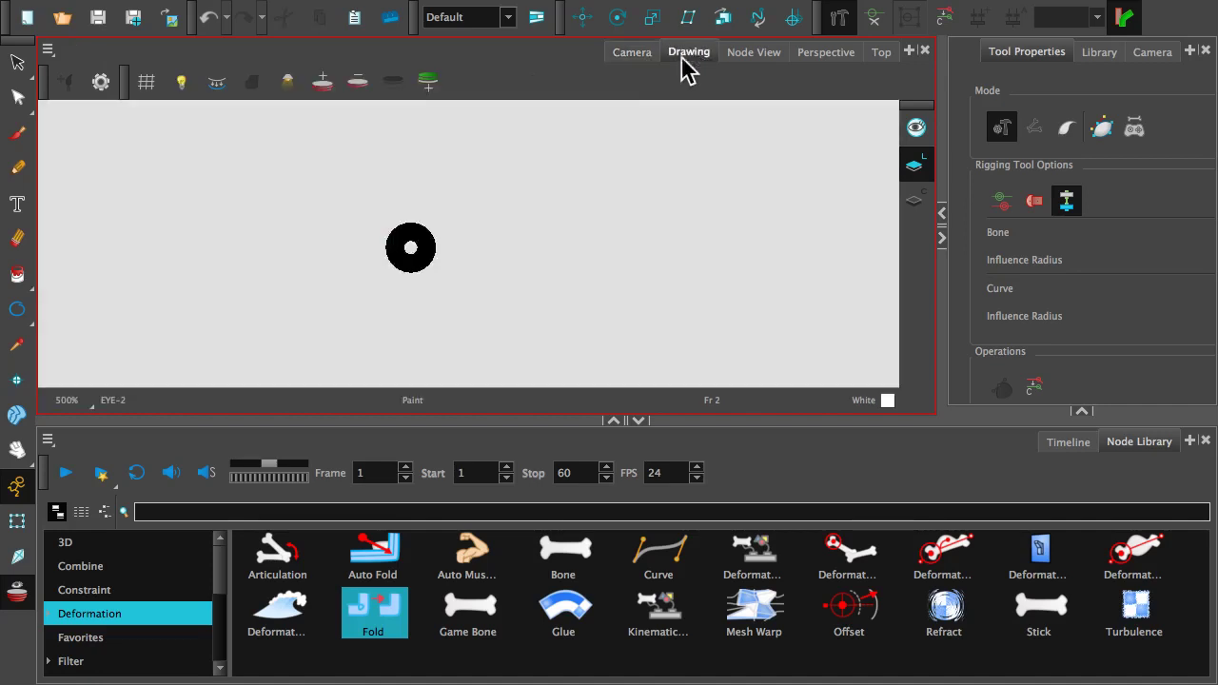
pyautogui.click(649, 53)
# - Detach Deformation-Fold from the tentacle's bone chain and connect Bone_2 directly to Bone_3
pyautogui.click(754, 53)
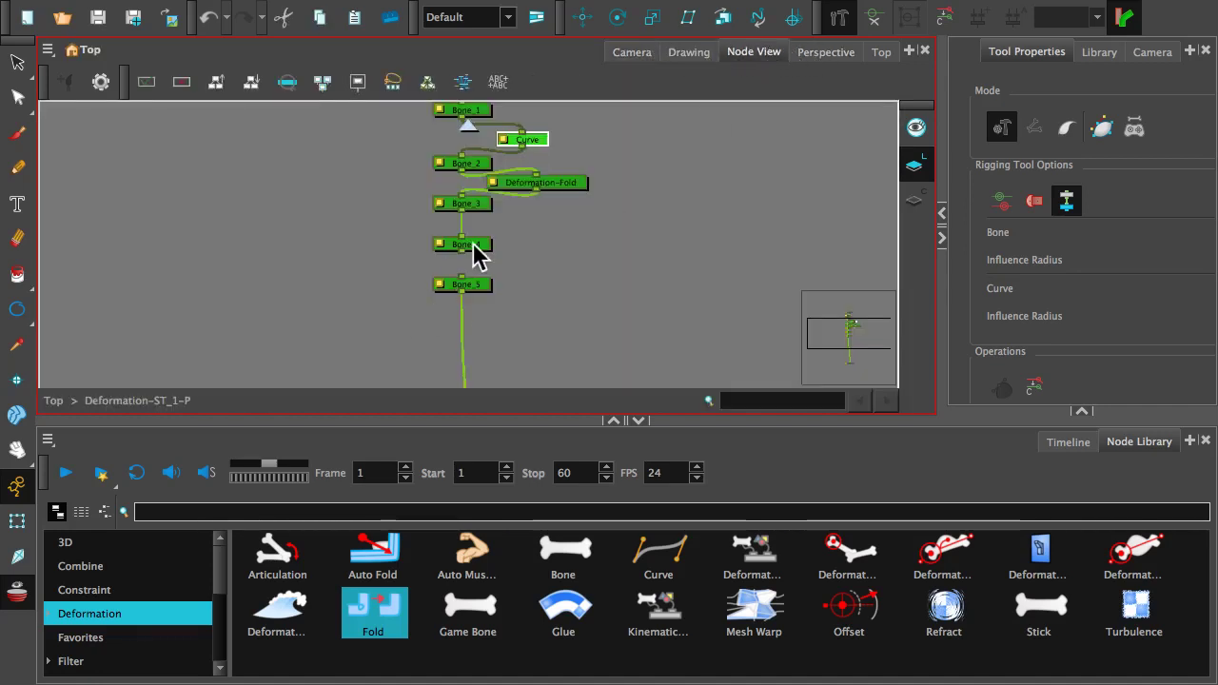
pyautogui.moveTo(466, 195); pyautogui.dragTo(472, 231)
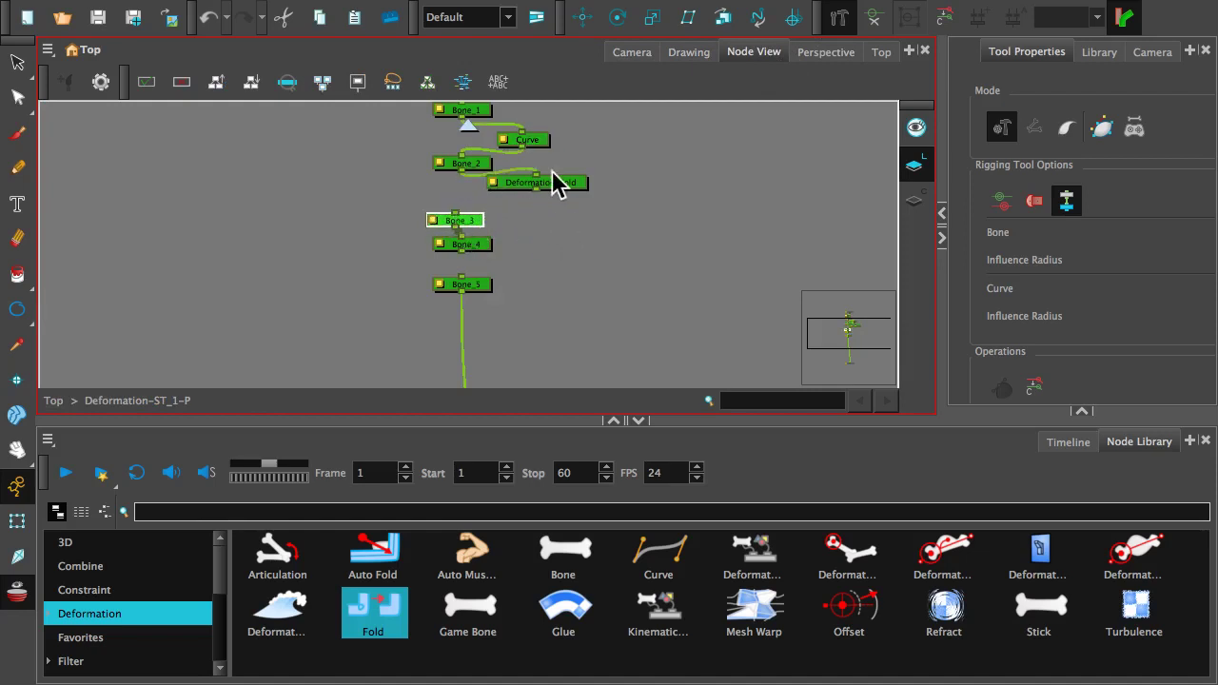
pyautogui.moveTo(544, 180); pyautogui.dragTo(457, 212)
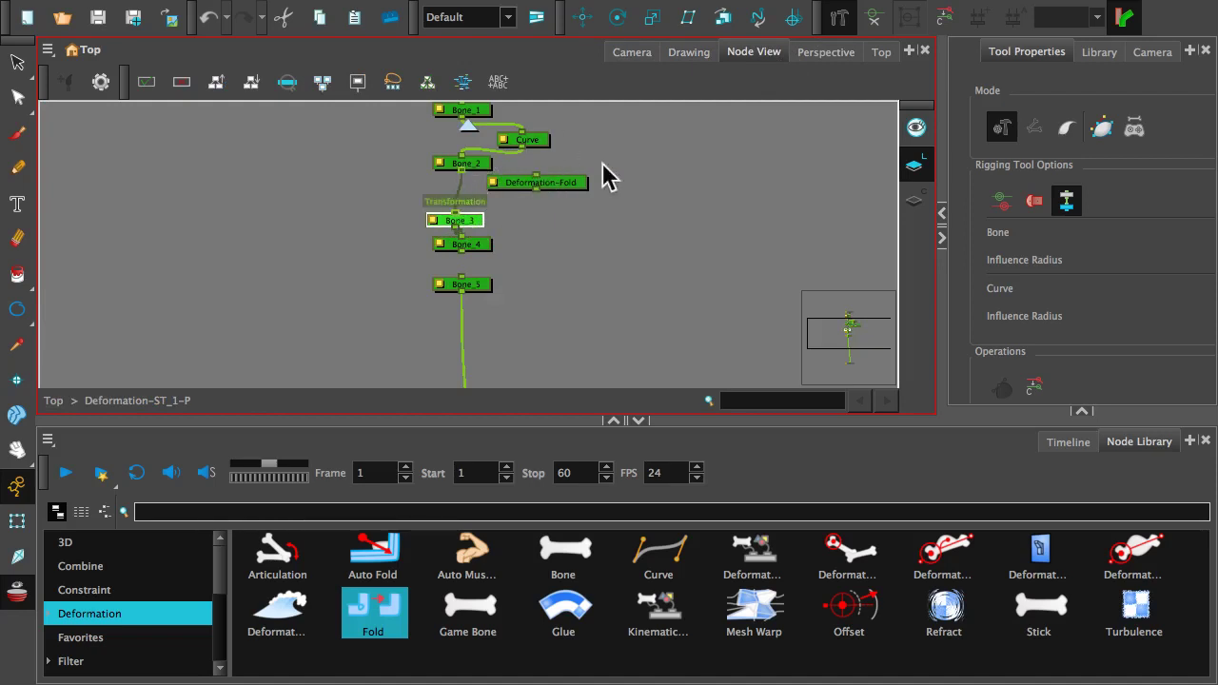
pyautogui.click(632, 55)
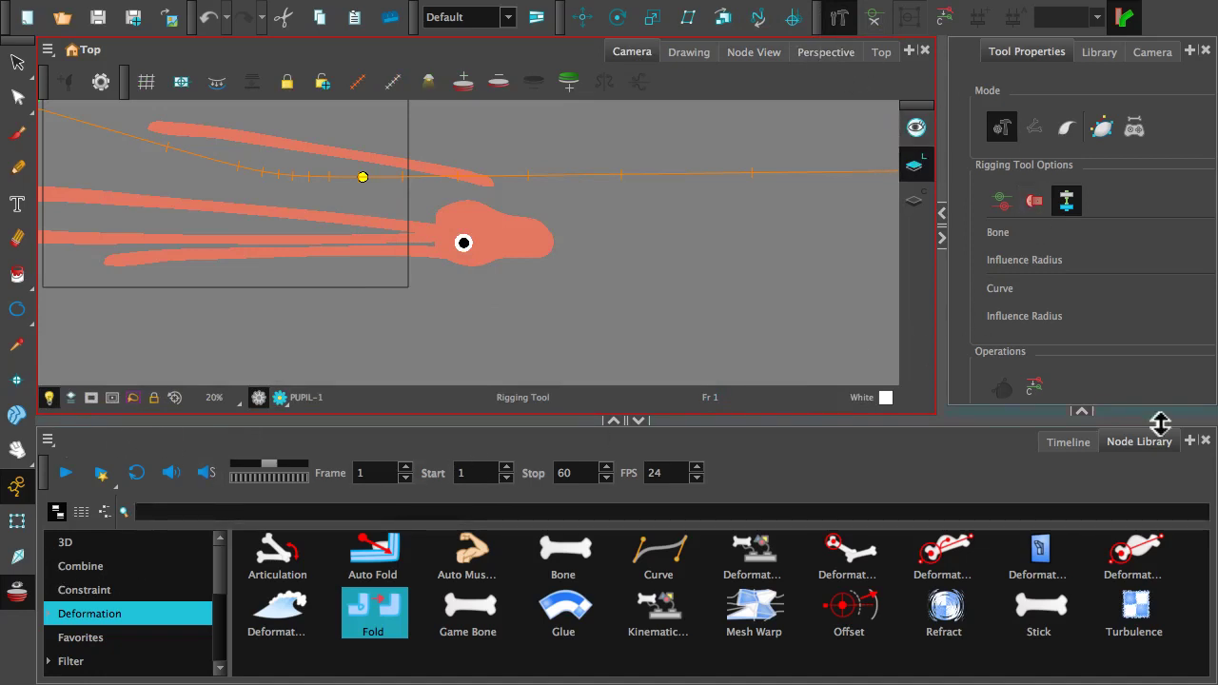
# - Show the bone chain controls of the Deformation-ST_2-P layer in the Camera view
pyautogui.click(1070, 443)
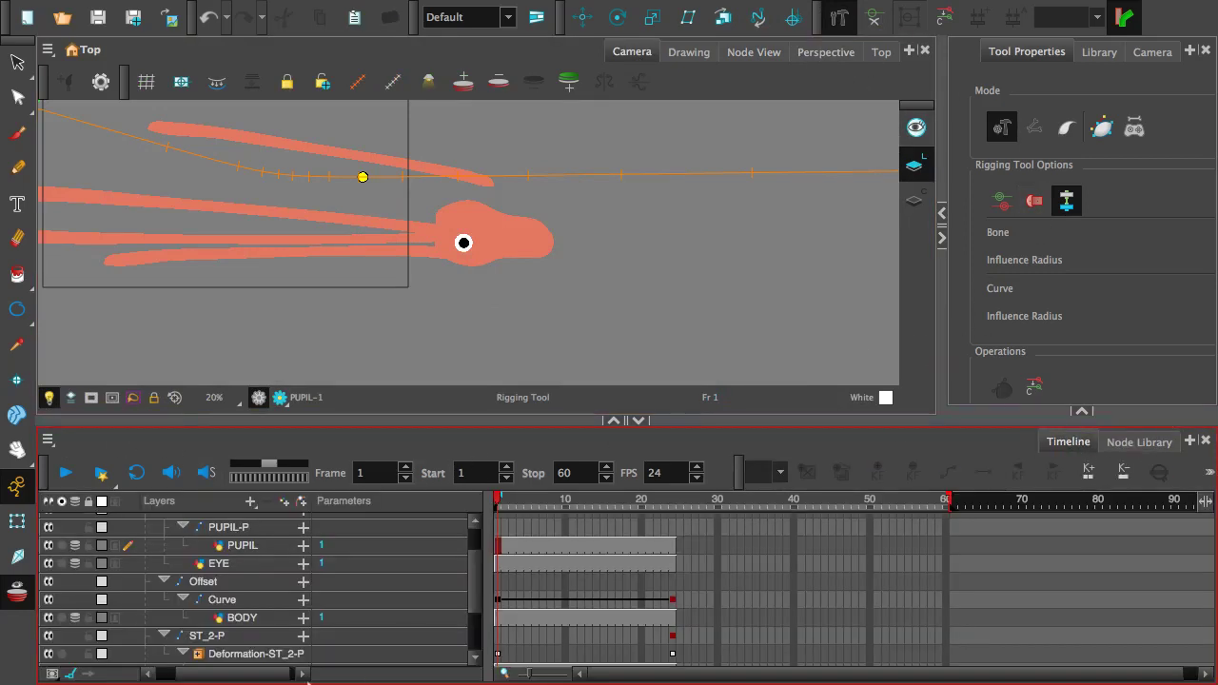
pyautogui.click(238, 655)
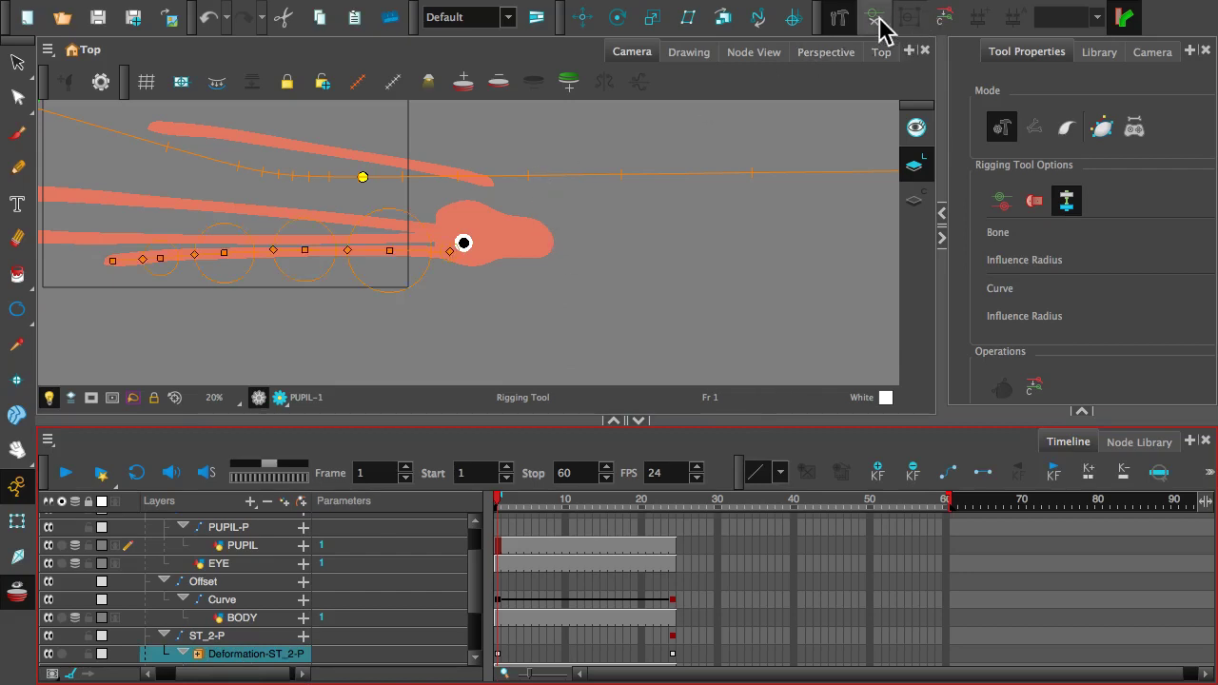
pyautogui.press('space')
pyautogui.moveTo(307, 280); pyautogui.dragTo(457, 340)
pyautogui.scroll(1, 463, 239)
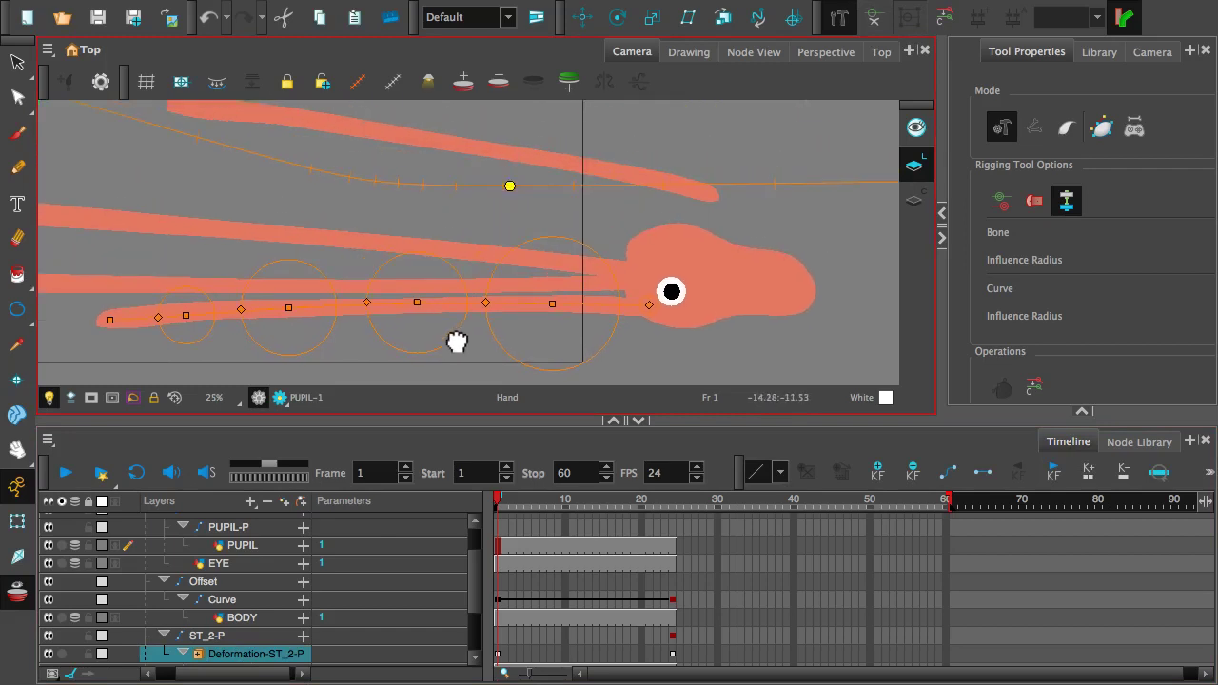
# - Display the deformation controls for the body's Curve and for everything under the BODY-P peg
pyautogui.click(215, 600)
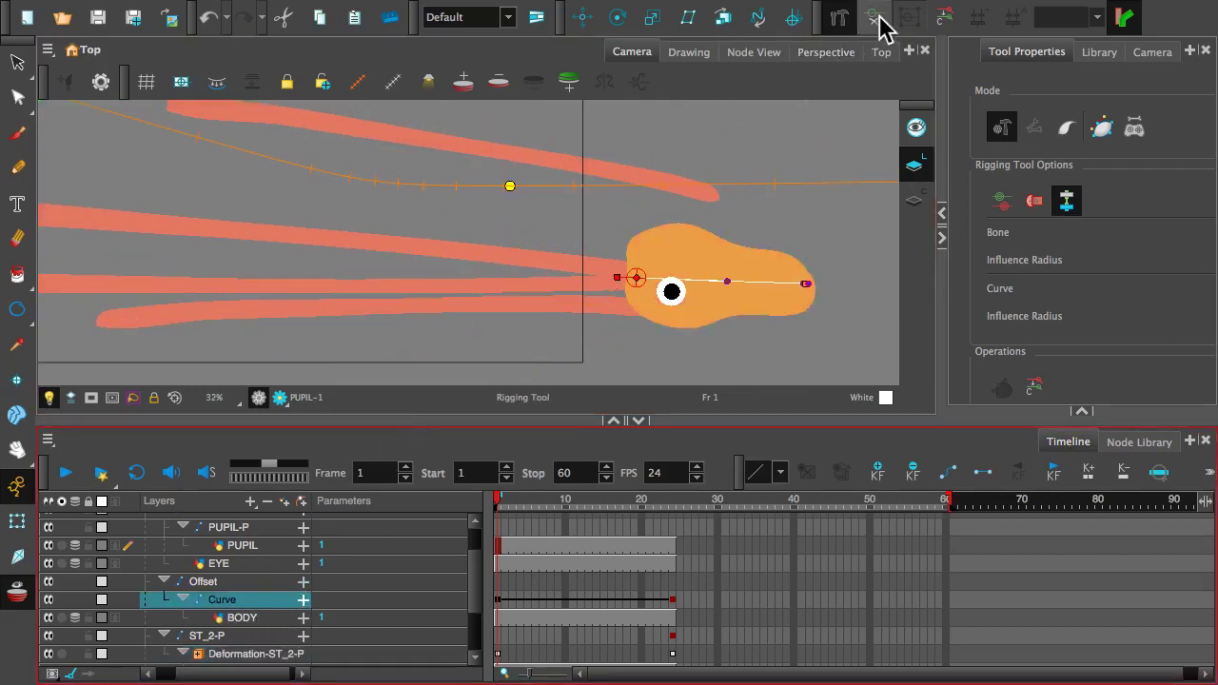
pyautogui.click(195, 581)
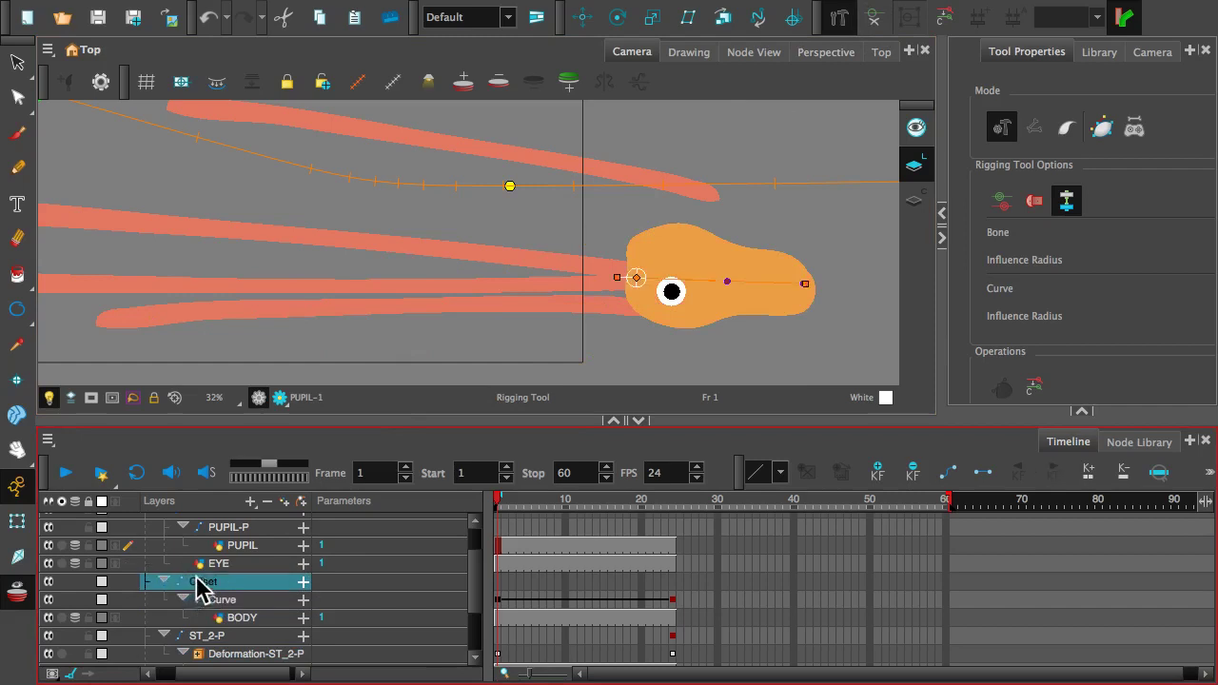
pyautogui.scroll(3, 217, 577)
pyautogui.click(174, 525)
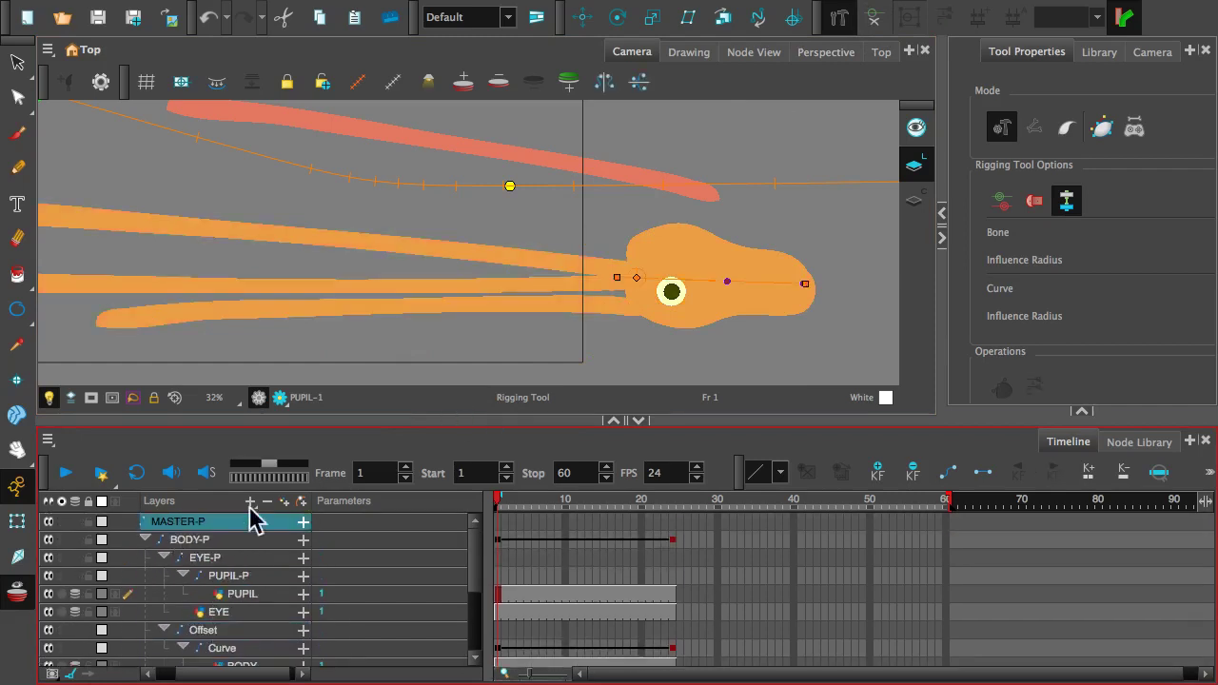
pyautogui.click(191, 539)
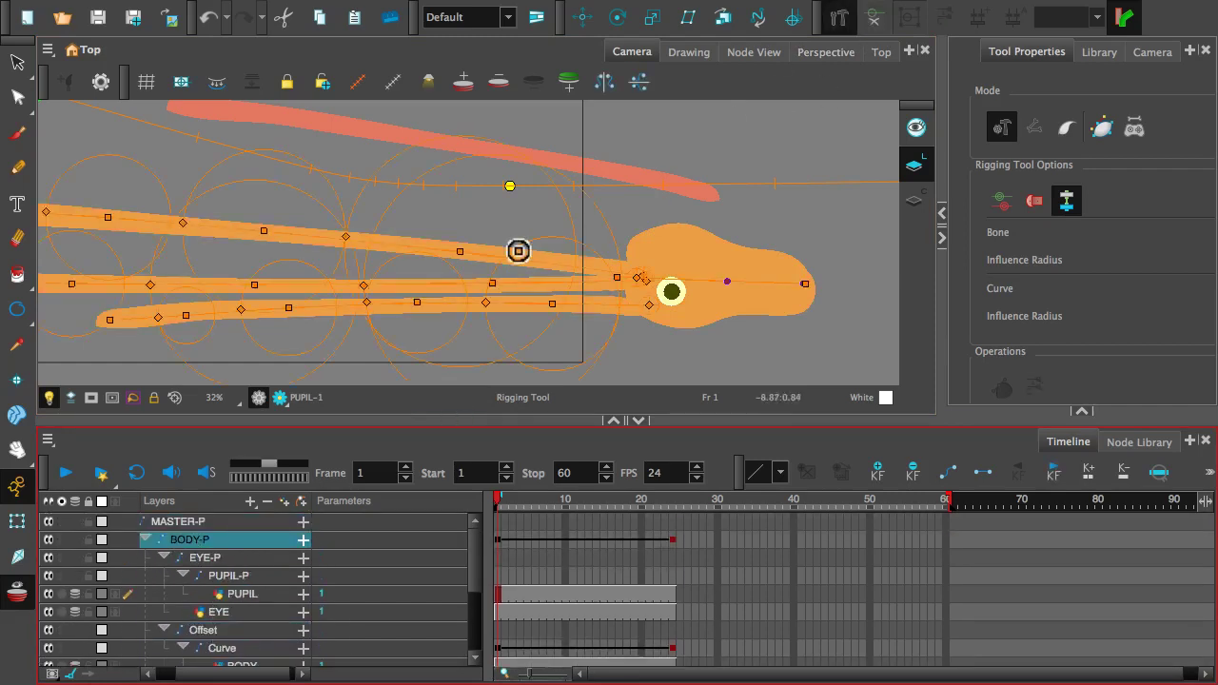
# - Try to shift a joint in the lowest tentacle's resting bone chain, and undo the move
pyautogui.scroll(2, 321, 308)
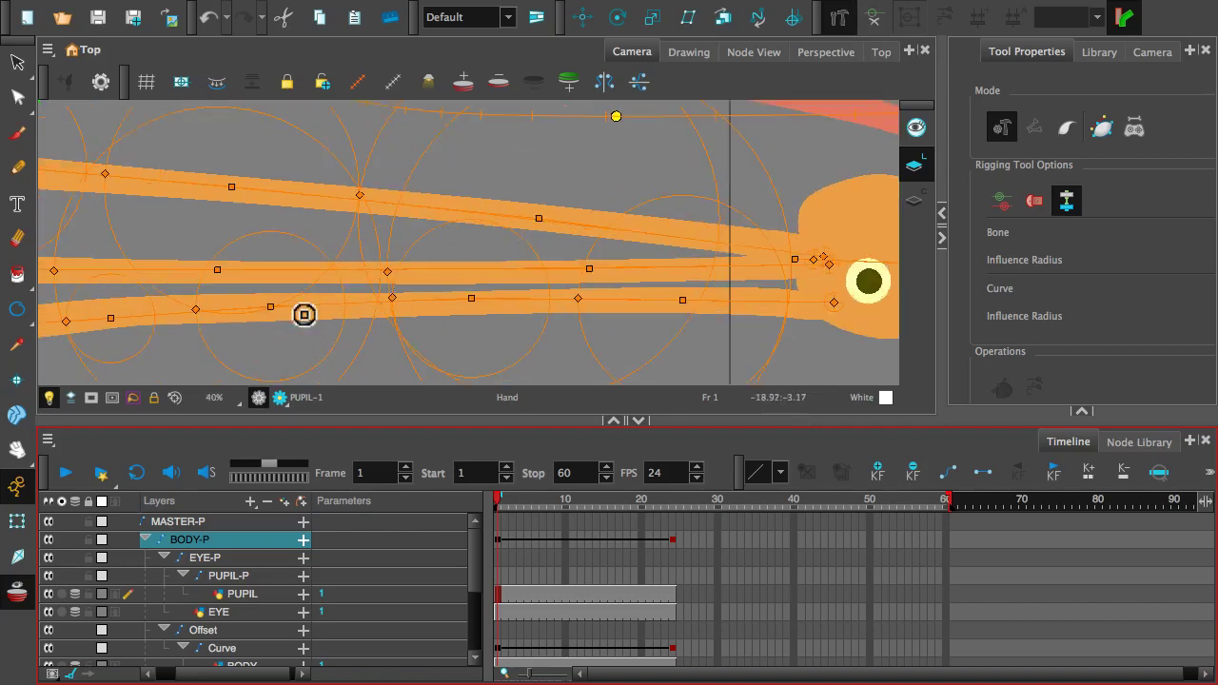
pyautogui.moveTo(289, 308)
pyautogui.mouseDown()
pyautogui.moveTo(298, 331)
pyautogui.moveTo(282, 310)
pyautogui.mouseUp()
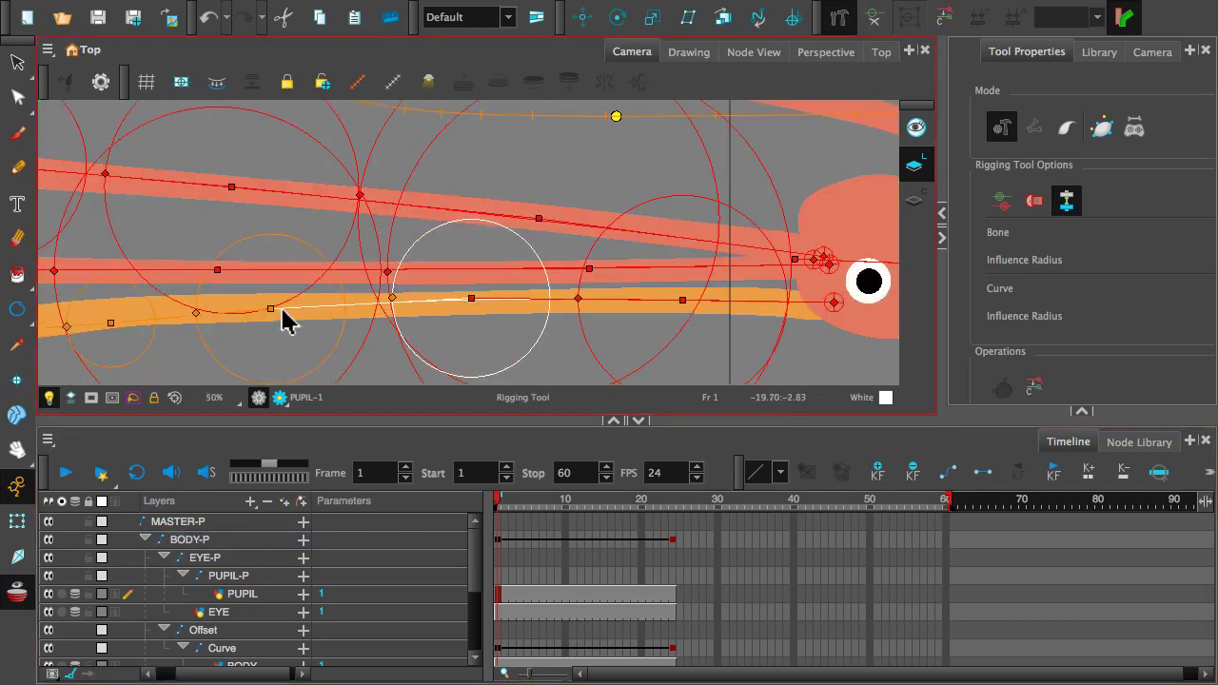
pyautogui.hotkey('ctrl', 'z')
# - Switch to the Transform tool and test the long lower tentacle's bend by rotating the section beyond its Bone joint upward and back
pyautogui.click(11, 522)
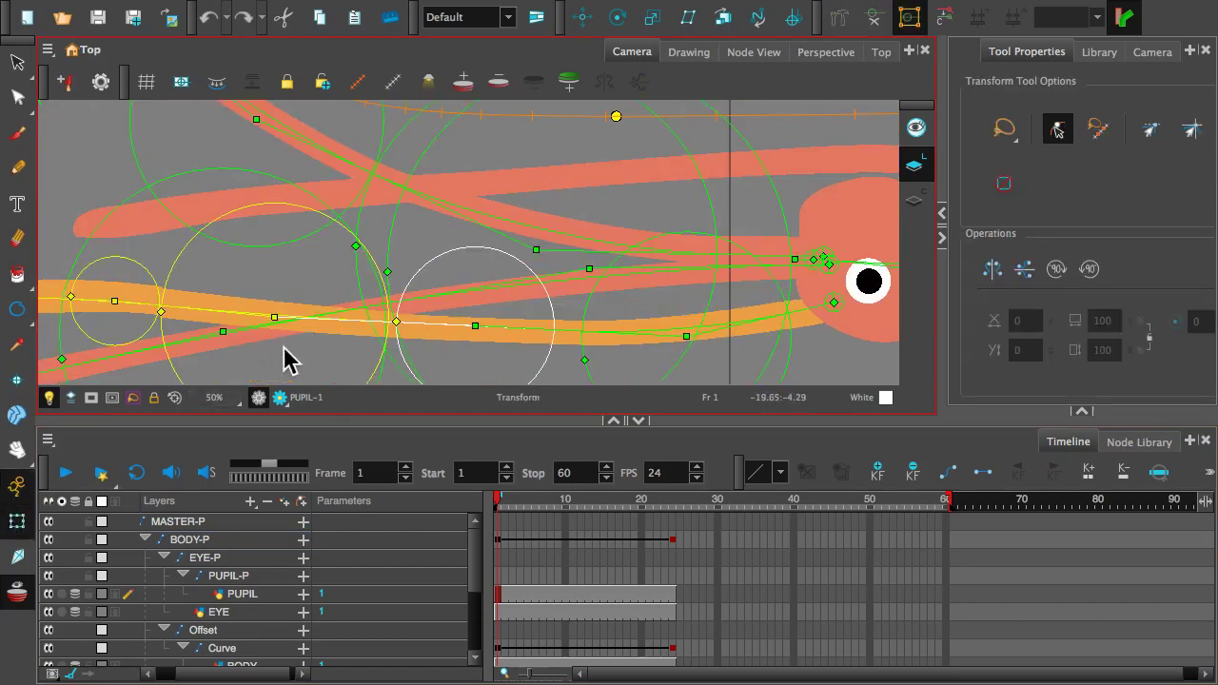
pyautogui.scroll(-2, 285, 354)
pyautogui.scroll(2, 284, 349)
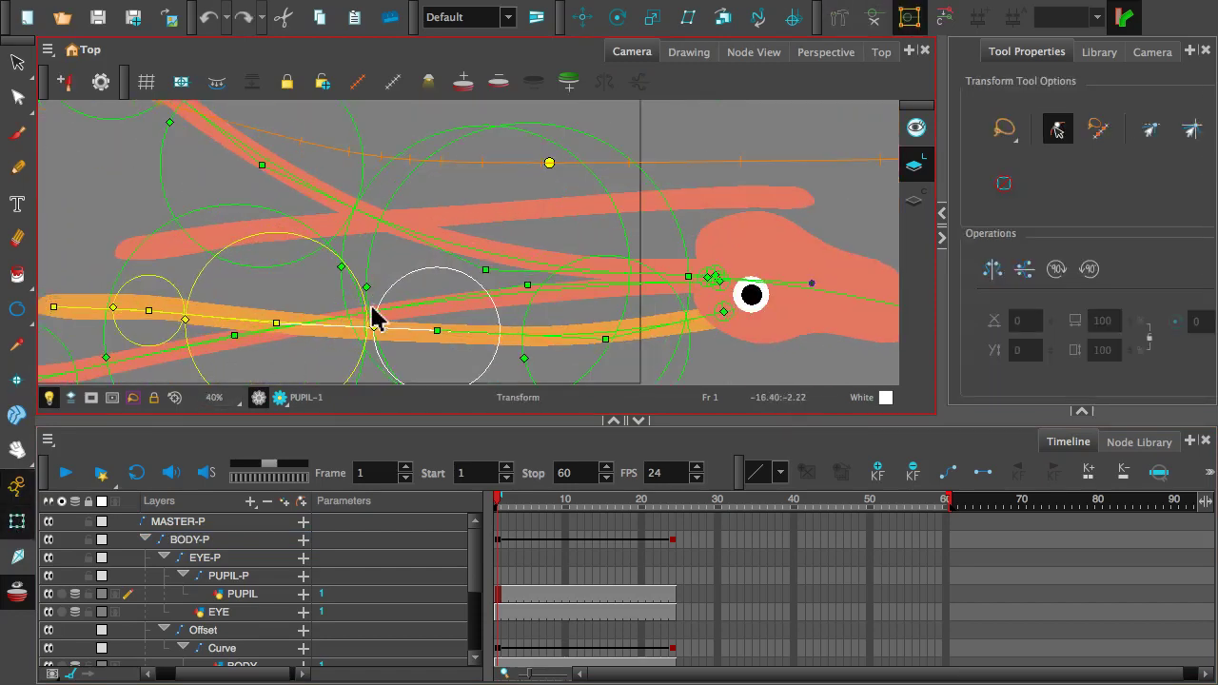
pyautogui.scroll(-1, 371, 319)
pyautogui.moveTo(339, 308); pyautogui.dragTo(447, 197)
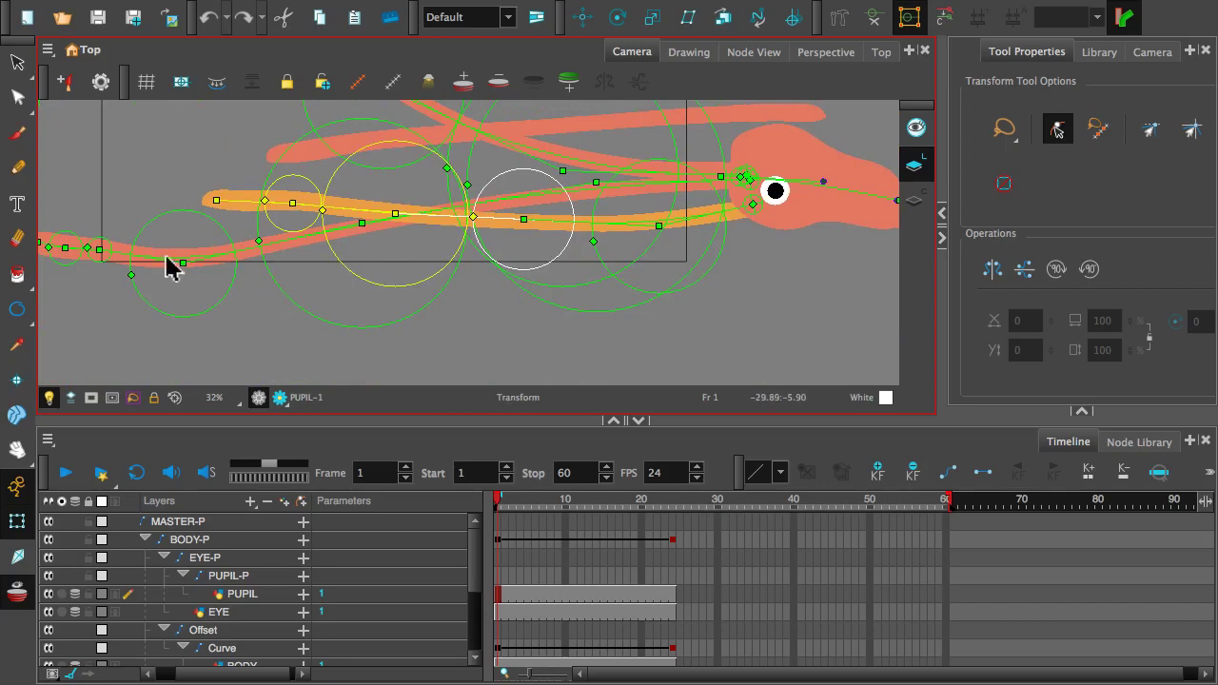
pyautogui.scroll(3, 212, 258)
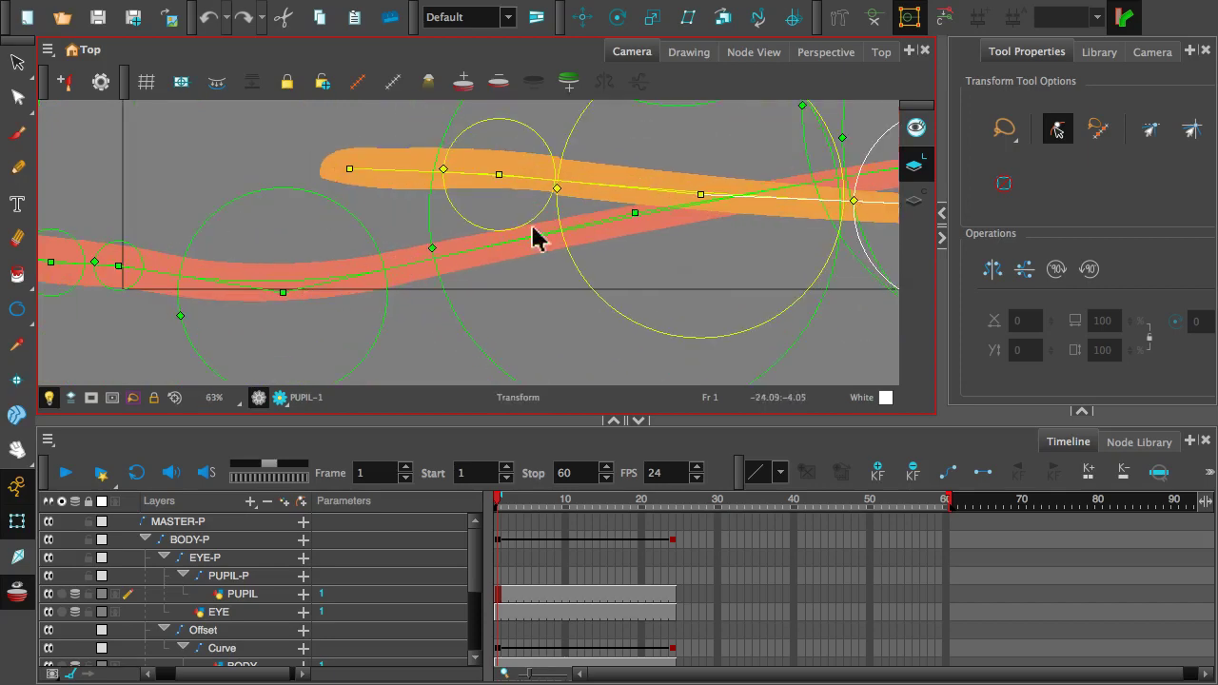
pyautogui.moveTo(533, 238); pyautogui.dragTo(442, 254)
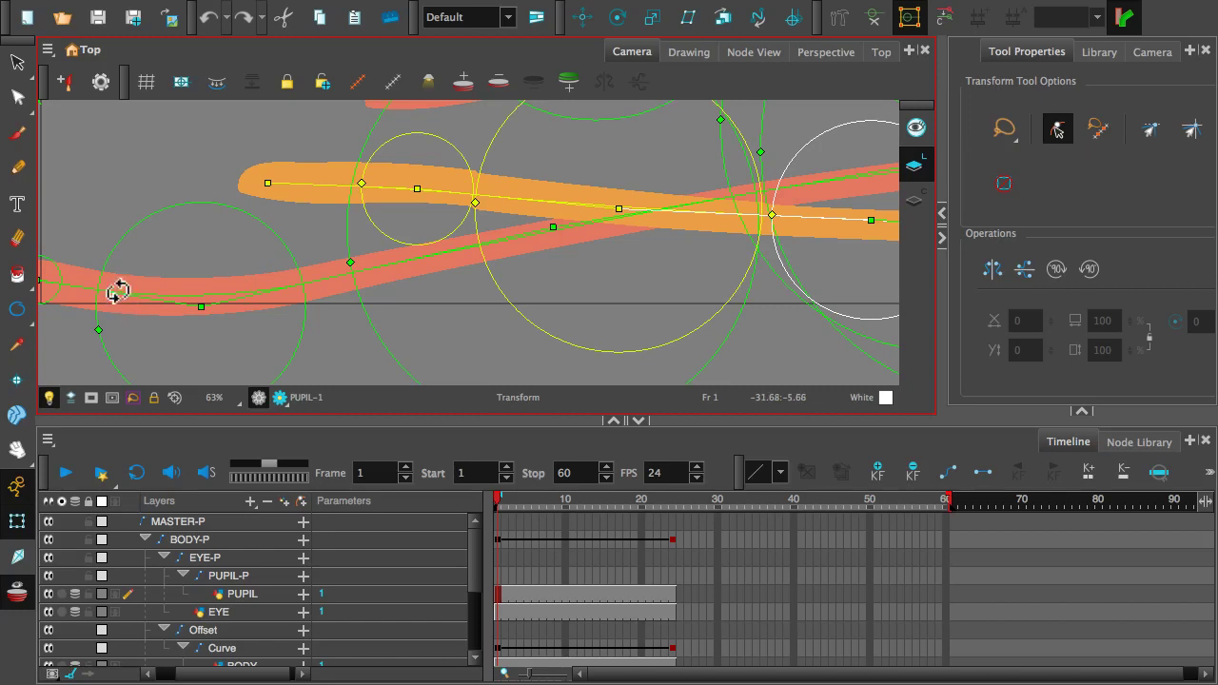
pyautogui.moveTo(118, 292)
pyautogui.mouseDown()
pyautogui.moveTo(131, 275)
pyautogui.moveTo(223, 264)
pyautogui.moveTo(261, 275)
pyautogui.moveTo(214, 273)
pyautogui.moveTo(232, 287)
pyautogui.mouseUp()
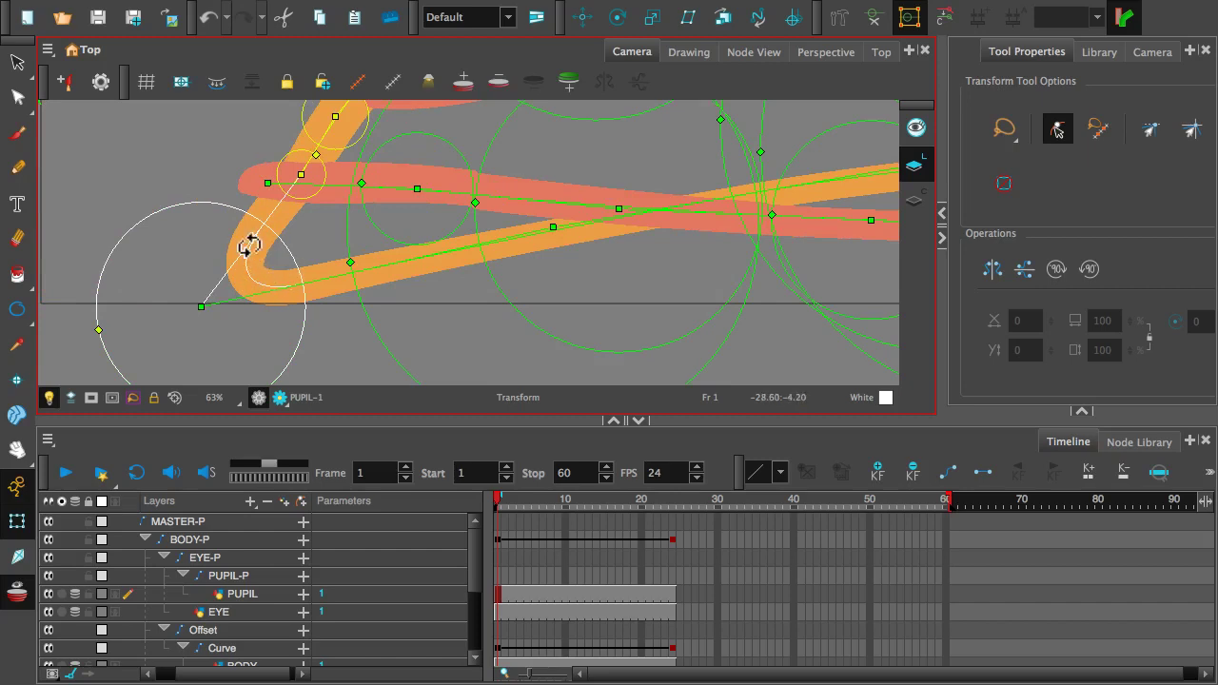
pyautogui.moveTo(250, 246)
pyautogui.mouseDown()
pyautogui.moveTo(206, 238)
pyautogui.moveTo(143, 286)
pyautogui.moveTo(155, 308)
pyautogui.moveTo(511, 263)
pyautogui.mouseUp()
# - Curl the end of the long lower tentacle into an inward hook by rotating the bones at its last two joints
pyautogui.scroll(5, 428, 275)
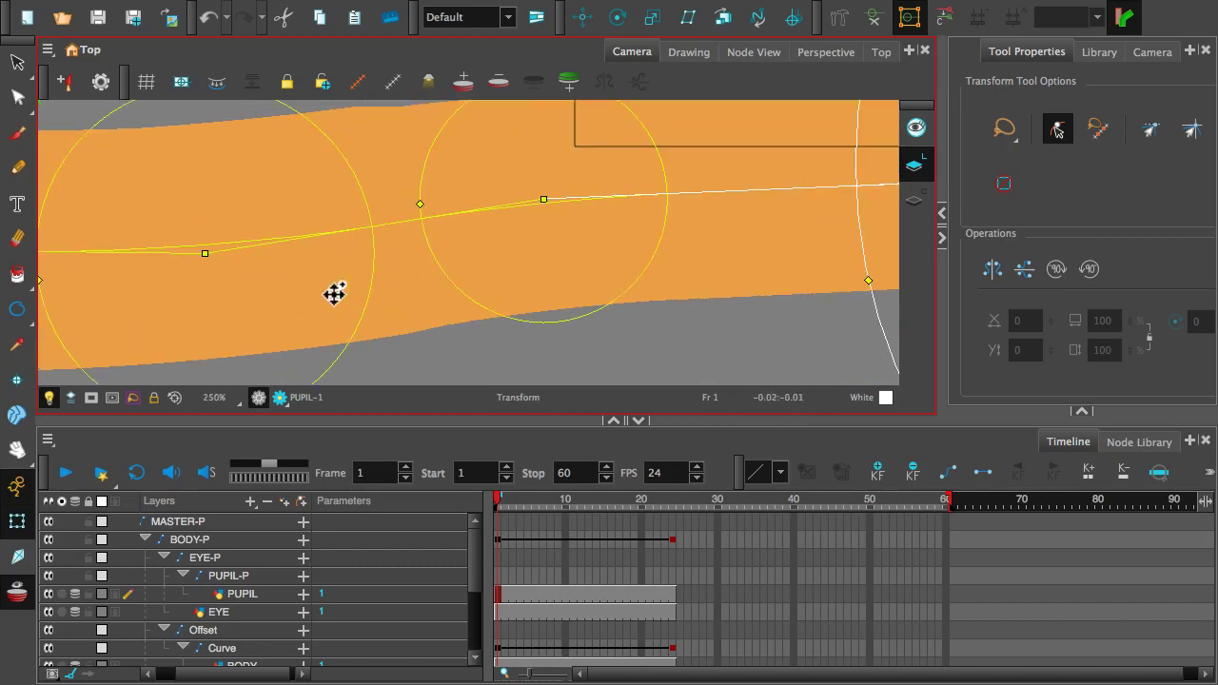
pyautogui.moveTo(196, 267)
pyautogui.mouseDown()
pyautogui.moveTo(802, 253)
pyautogui.moveTo(658, 283)
pyautogui.moveTo(447, 232)
pyautogui.moveTo(530, 177)
pyautogui.moveTo(476, 190)
pyautogui.moveTo(515, 177)
pyautogui.moveTo(506, 221)
pyautogui.moveTo(517, 196)
pyautogui.moveTo(483, 187)
pyautogui.mouseUp()
pyautogui.scroll(-4, 446, 232)
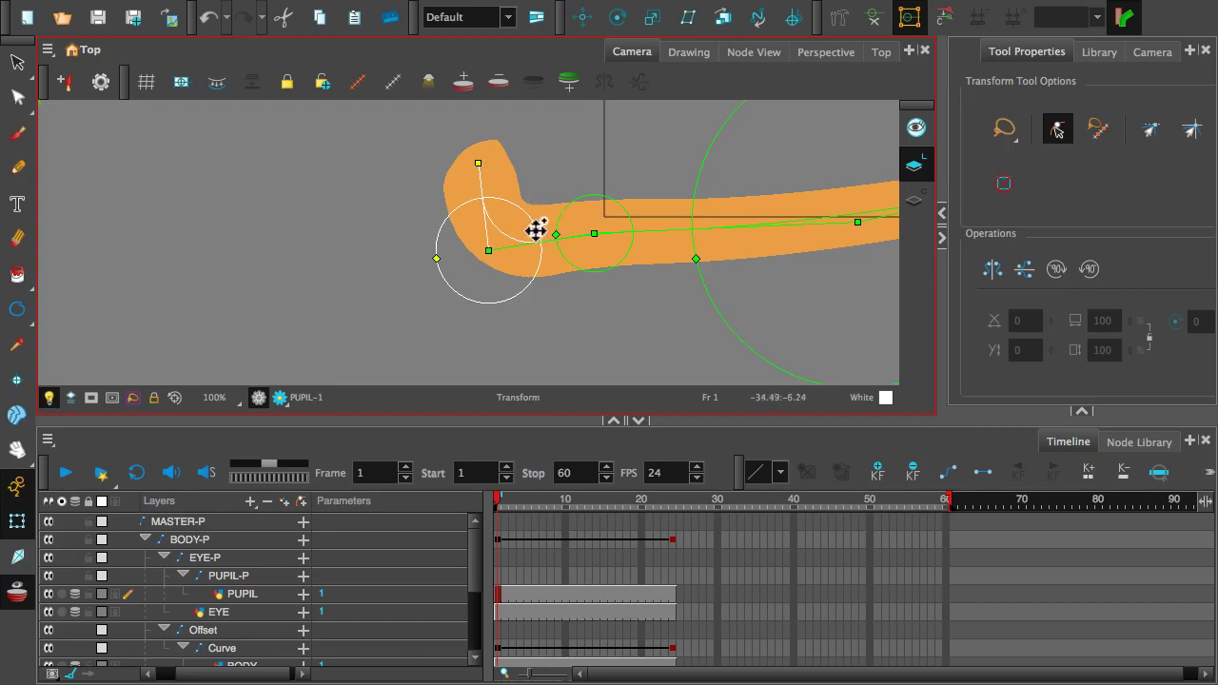
pyautogui.moveTo(530, 242)
pyautogui.mouseDown()
pyautogui.moveTo(514, 206)
pyautogui.moveTo(568, 162)
pyautogui.moveTo(623, 171)
pyautogui.moveTo(485, 217)
pyautogui.moveTo(609, 184)
pyautogui.moveTo(590, 180)
pyautogui.moveTo(604, 187)
pyautogui.moveTo(576, 372)
pyautogui.mouseUp()
pyautogui.scroll(-2, 623, 223)
pyautogui.scroll(6, 631, 225)
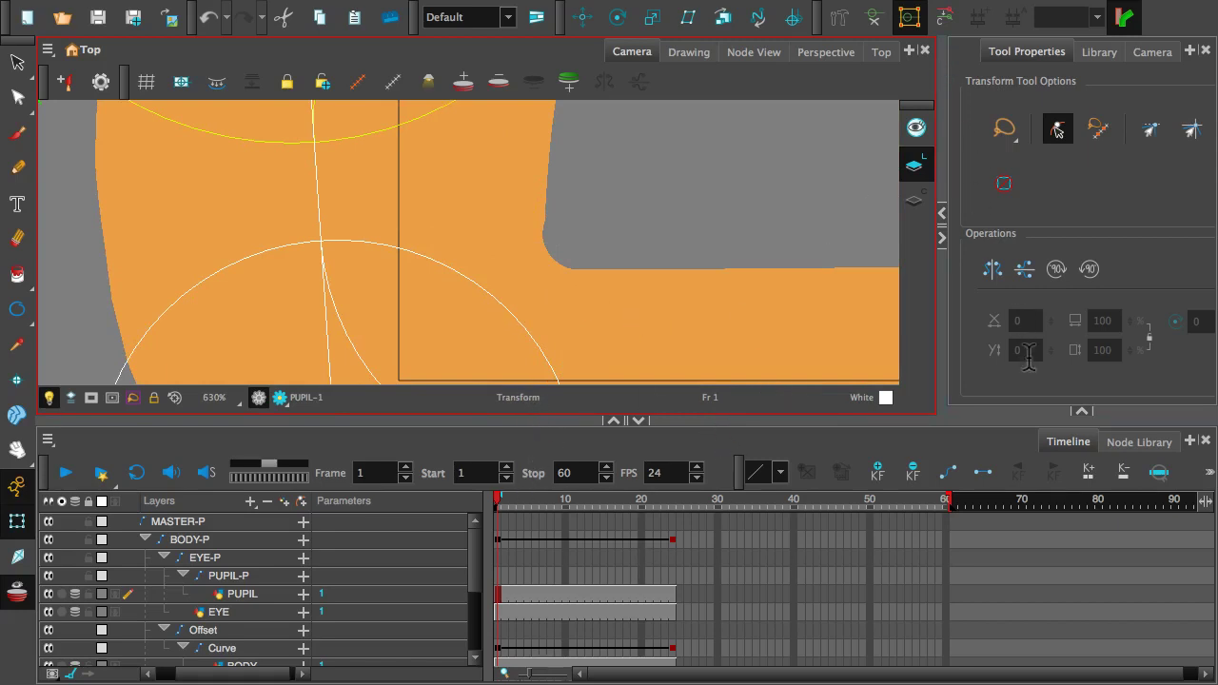
pyautogui.scroll(-5, 860, 310)
pyautogui.scroll(-3, 758, 247)
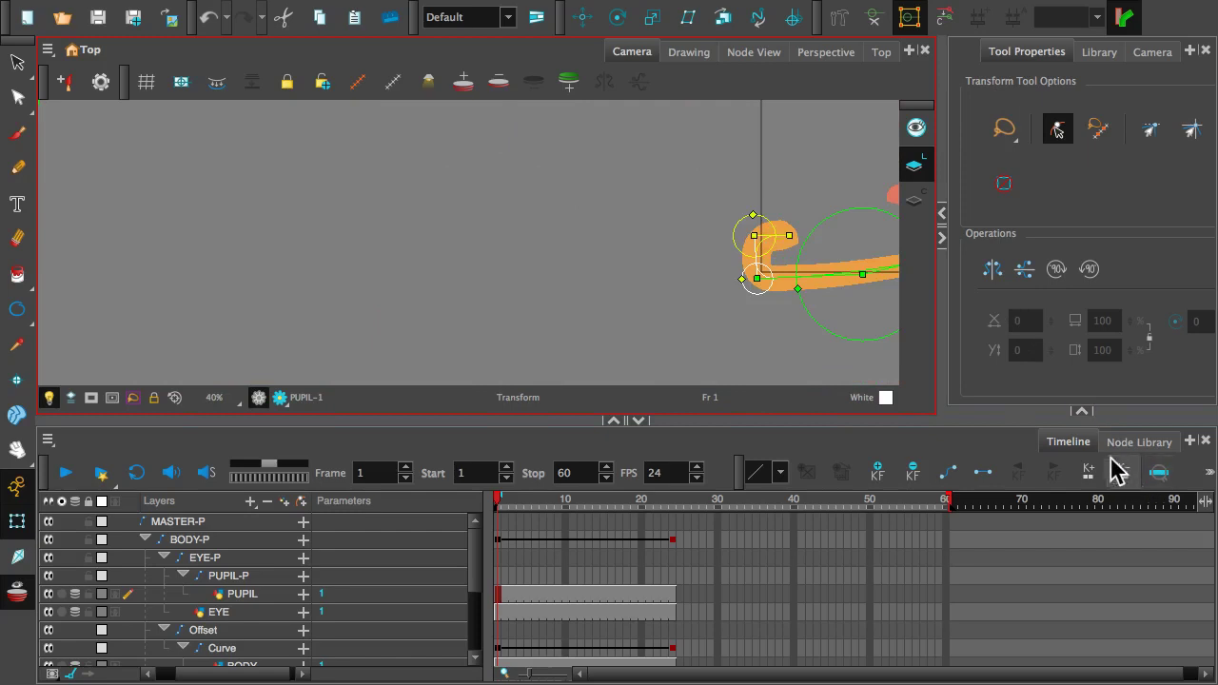
# - Browse the Node Library's Deformation, Constraint, Move and Particle categories to examine the available nodes
pyautogui.click(1135, 443)
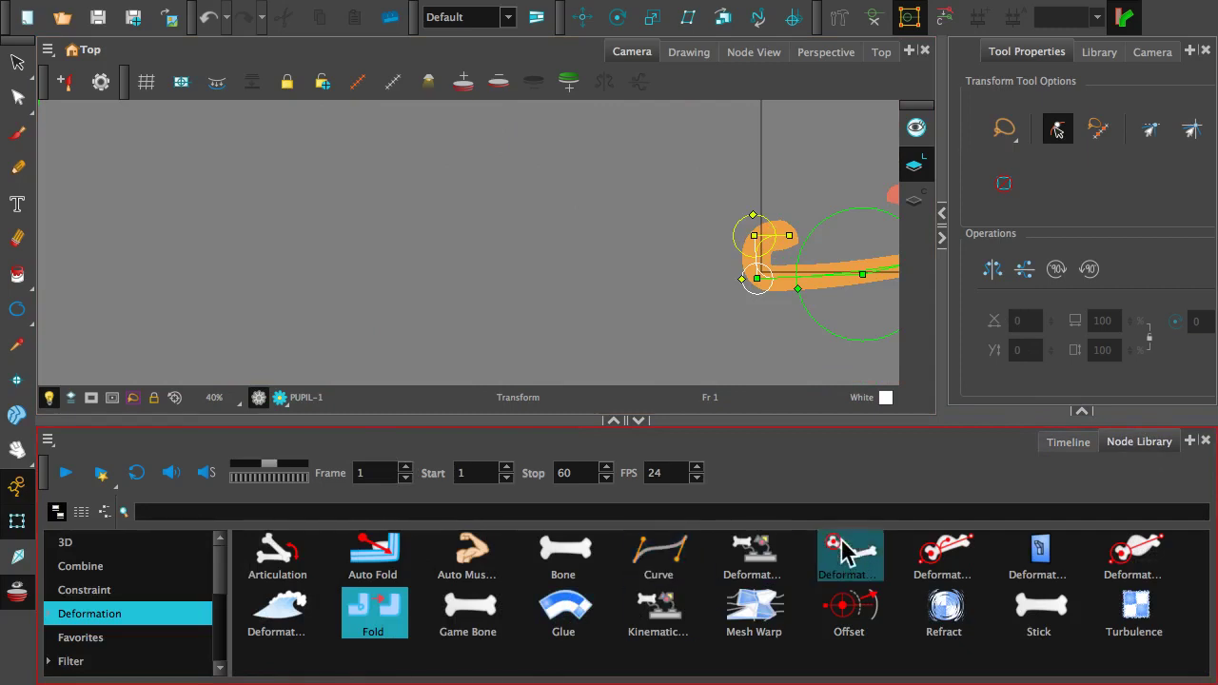
pyautogui.click(95, 591)
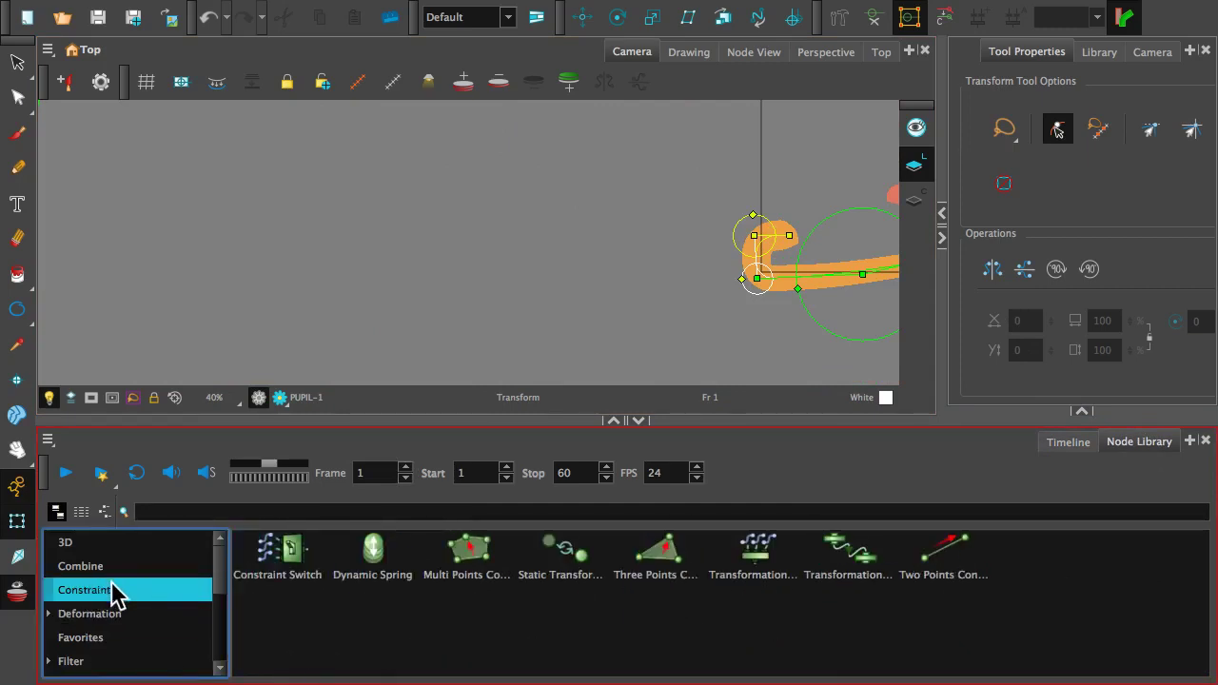
pyautogui.scroll(-3, 112, 592)
pyautogui.click(88, 567)
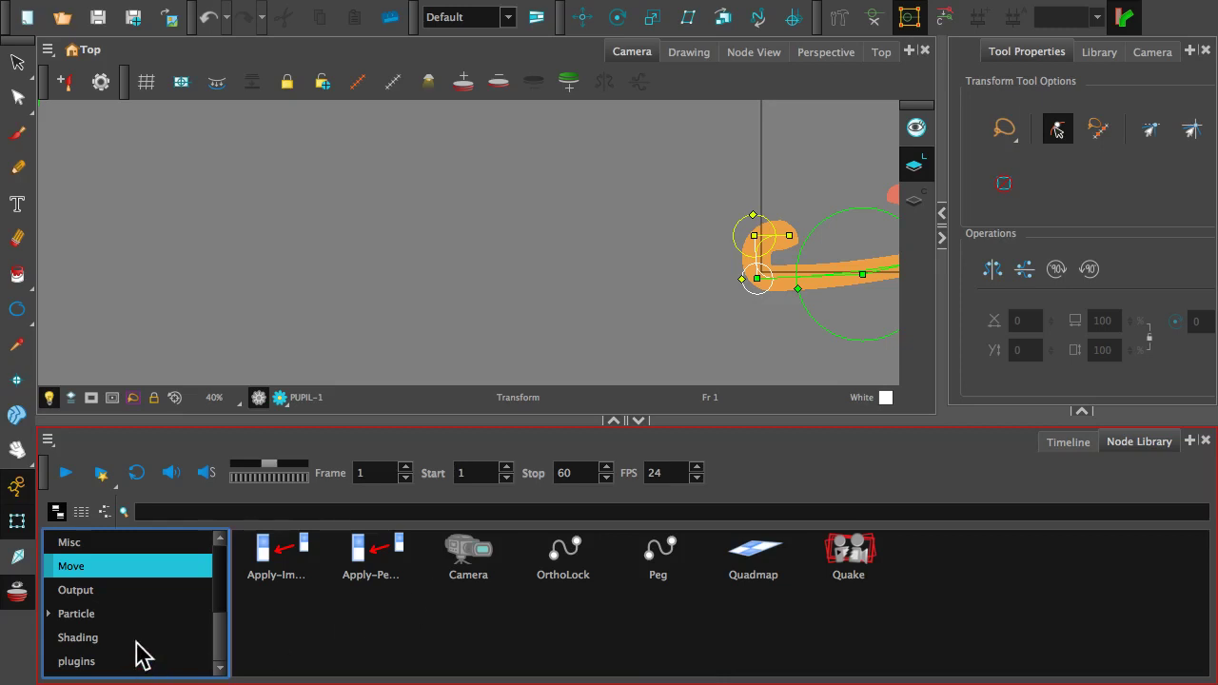
pyautogui.scroll(3, 130, 647)
pyautogui.scroll(-3, 131, 645)
pyautogui.click(67, 617)
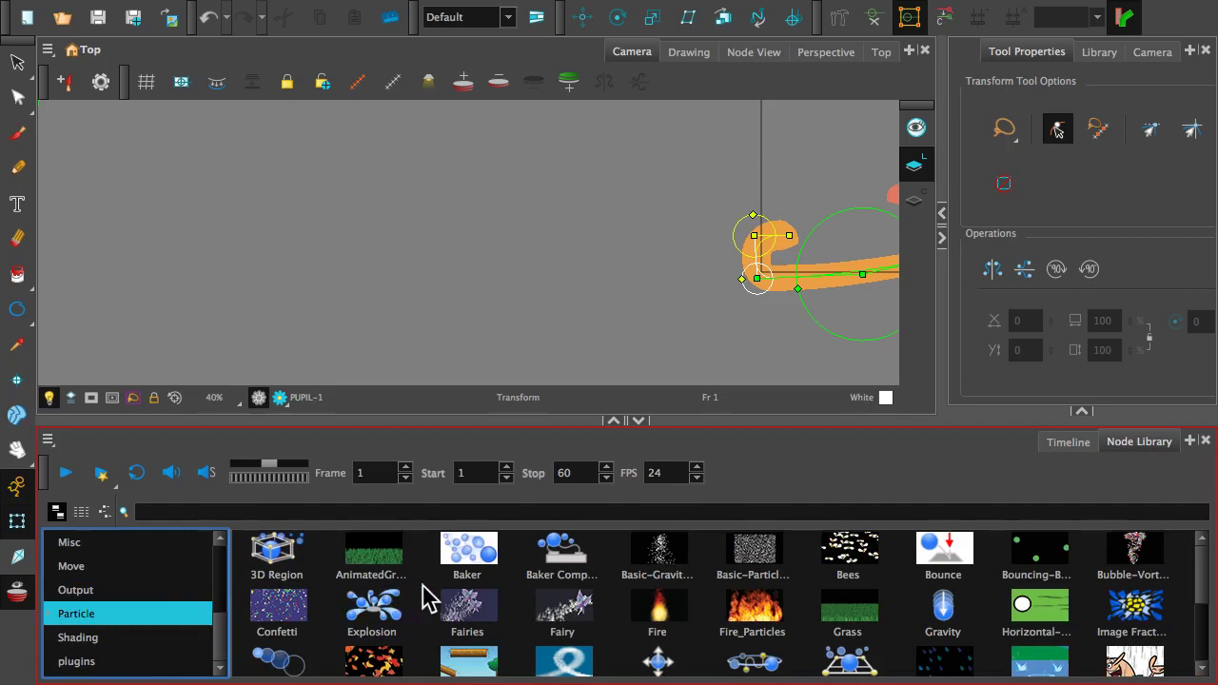
pyautogui.scroll(-3, 639, 628)
pyautogui.scroll(3, 639, 628)
pyautogui.scroll(-3, 637, 623)
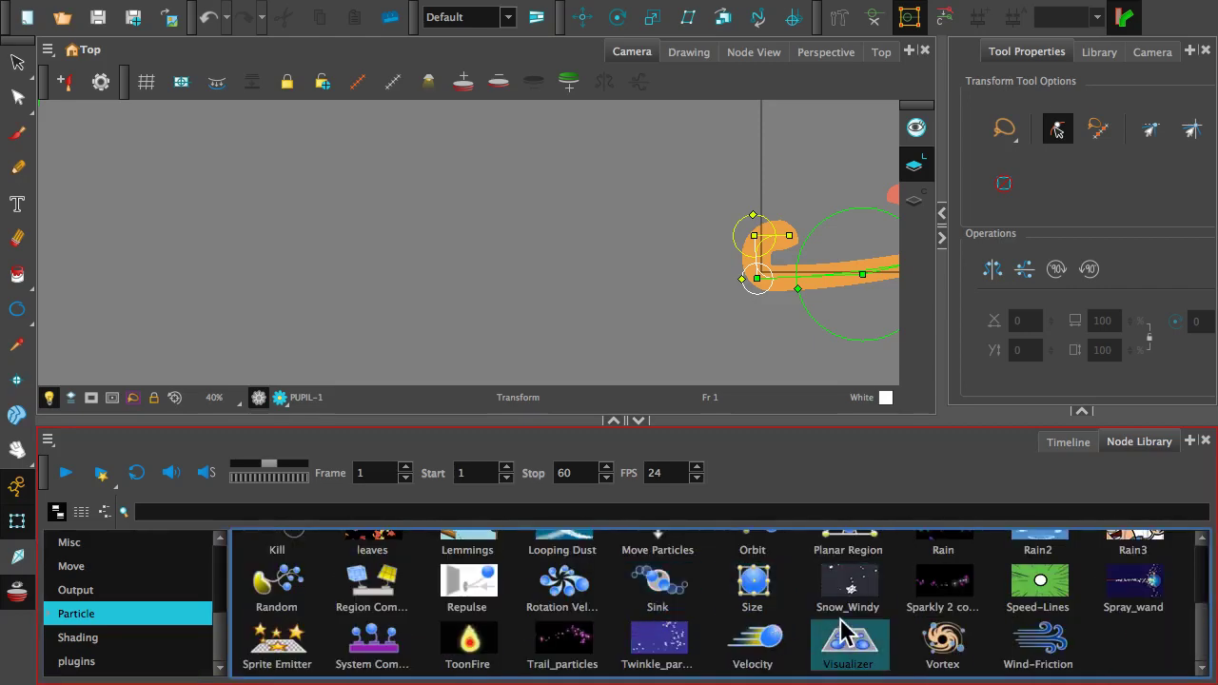
# - Examine the upper part of the Particle nodes and the Shading and Filter categories in the Node Library
pyautogui.scroll(5, 1056, 642)
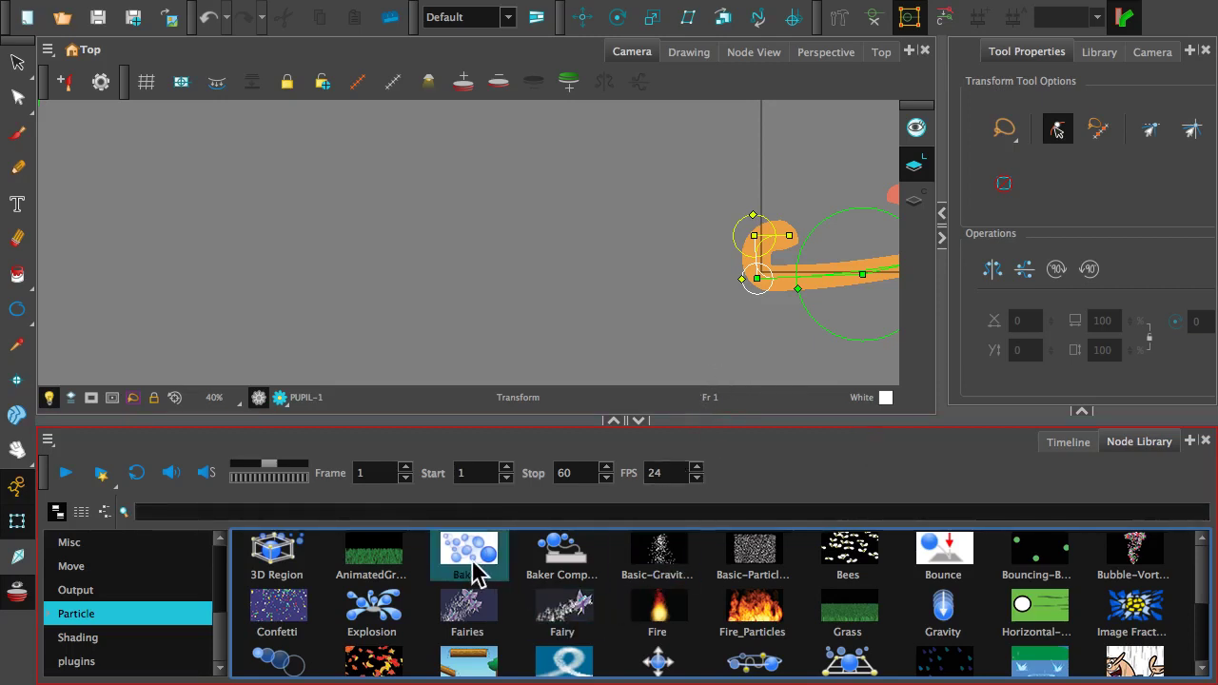
pyautogui.click(69, 643)
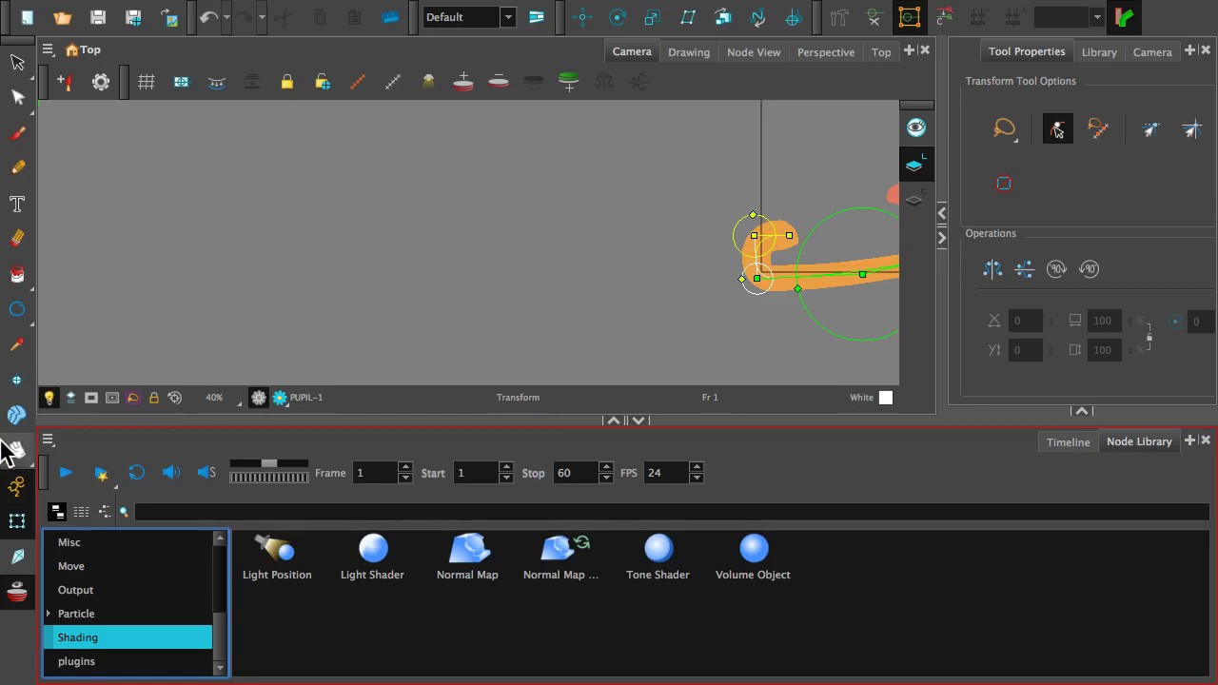
pyautogui.click(442, 512)
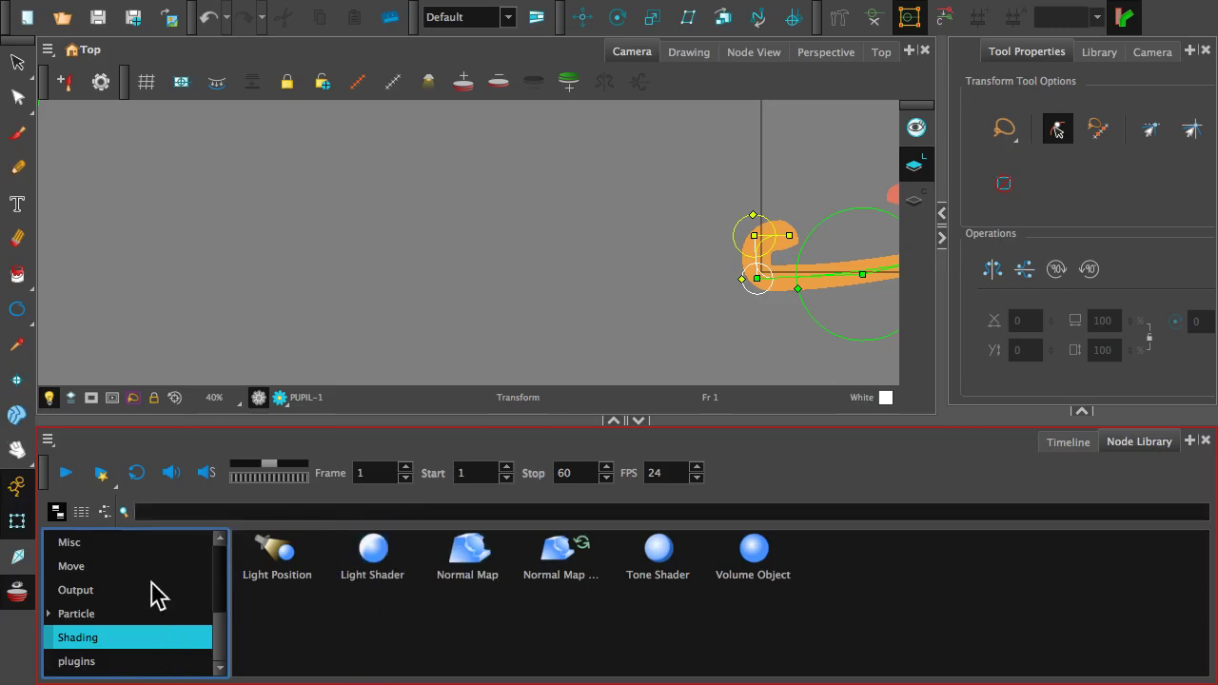
pyautogui.scroll(3, 157, 595)
pyautogui.scroll(-1, 152, 638)
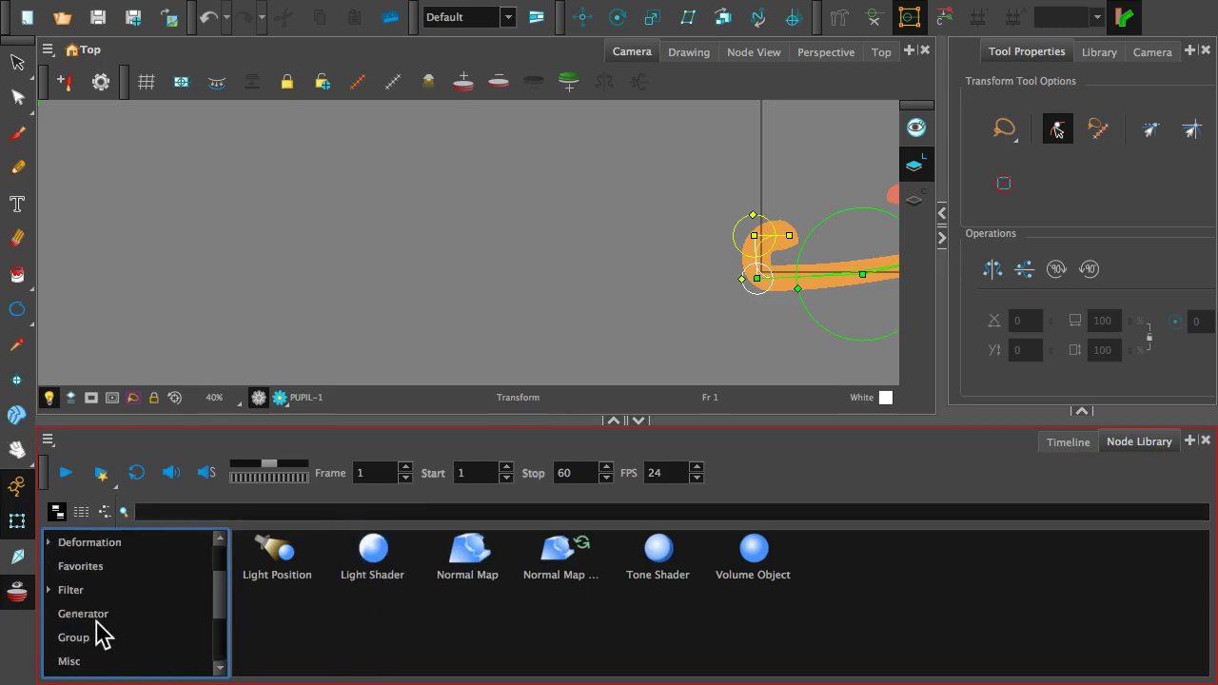
pyautogui.click(71, 591)
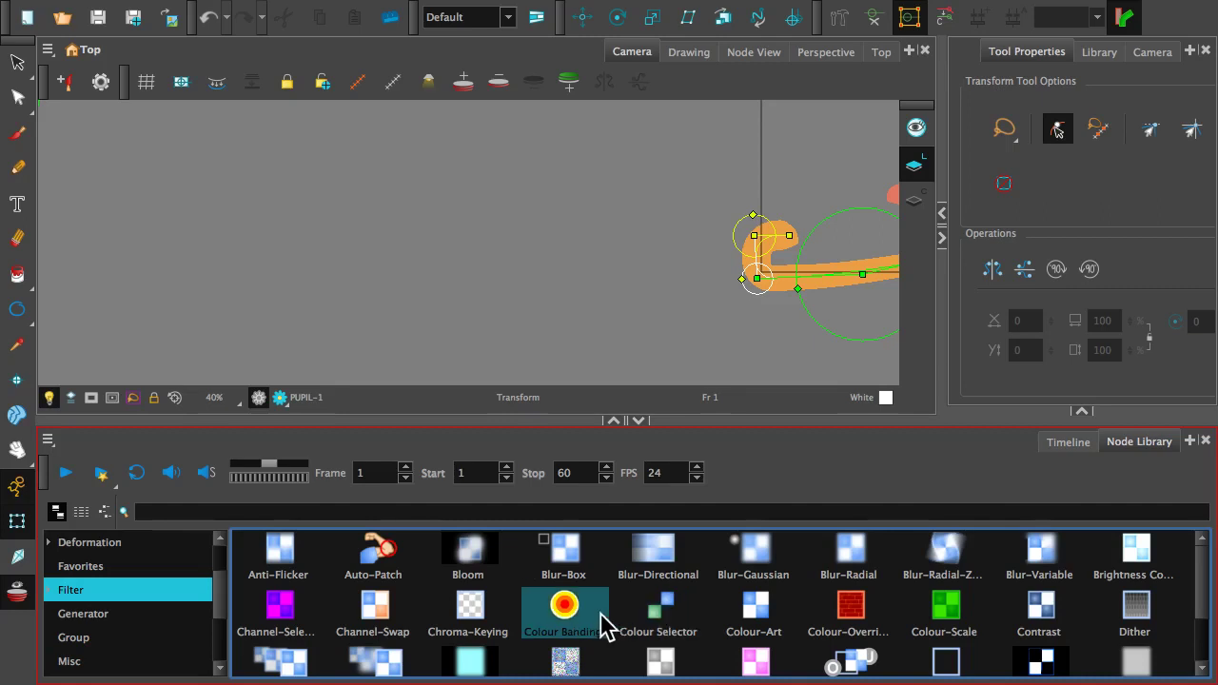
pyautogui.scroll(-1, 683, 592)
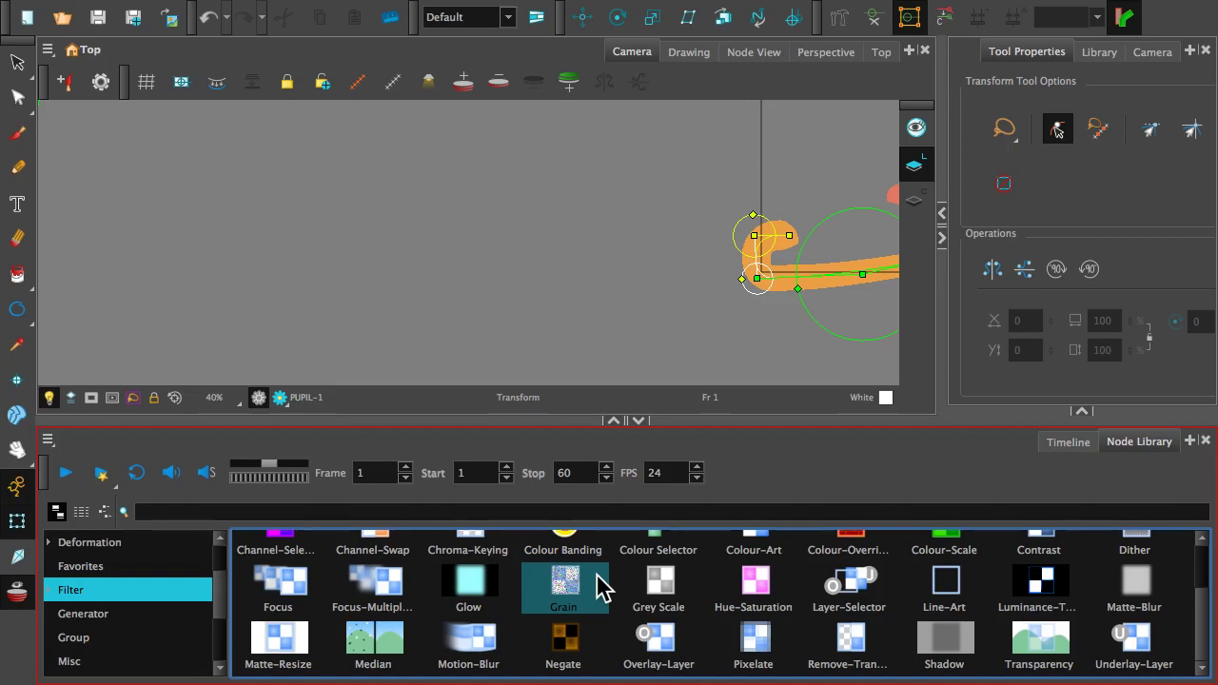
pyautogui.press('super+Tab')
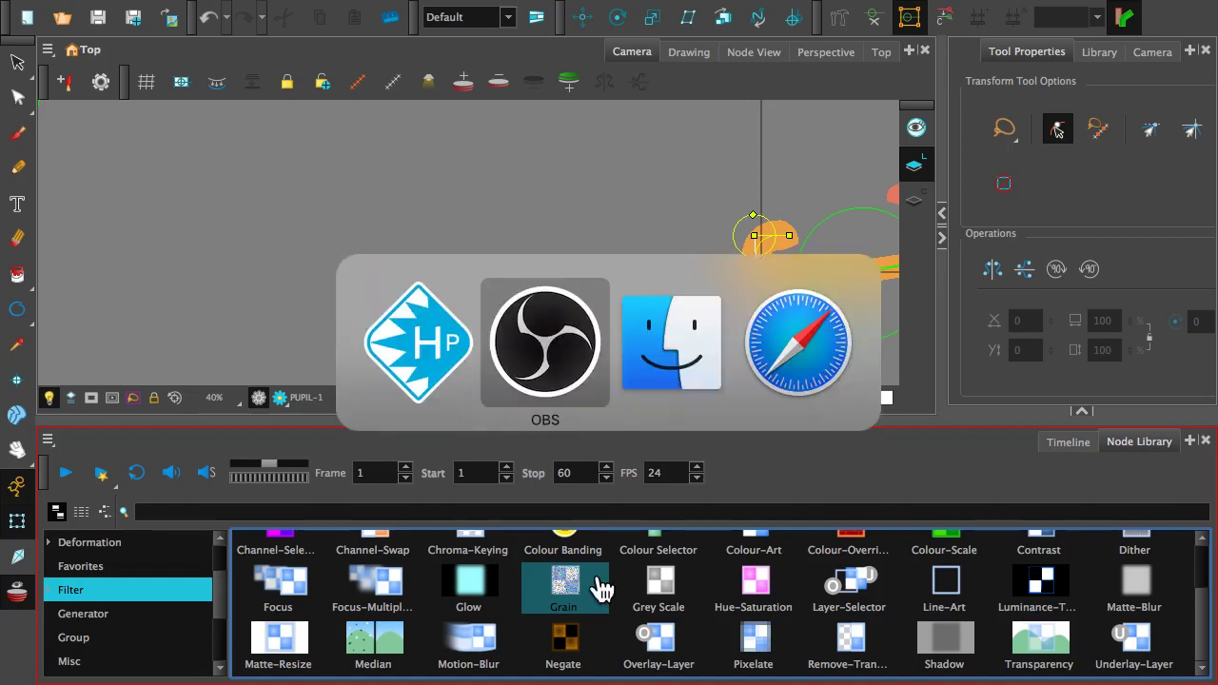